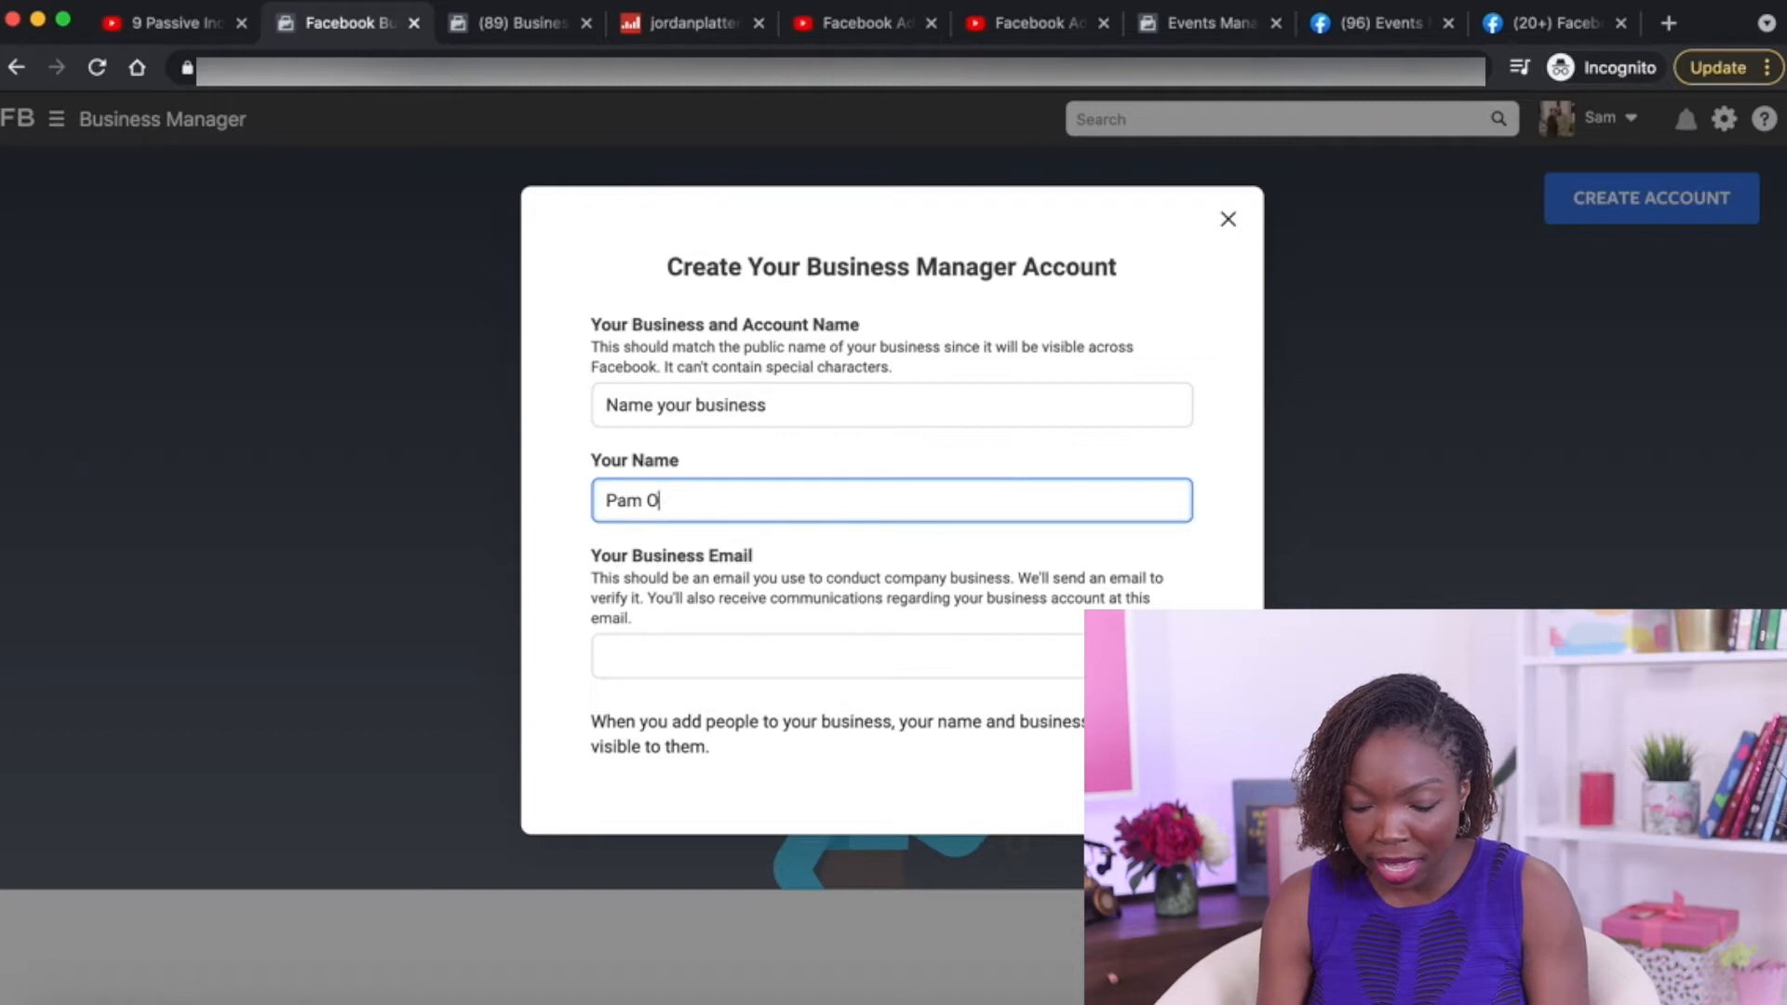
# Select the business email field in the Business Manager account creation form
pyautogui.click(728, 644)
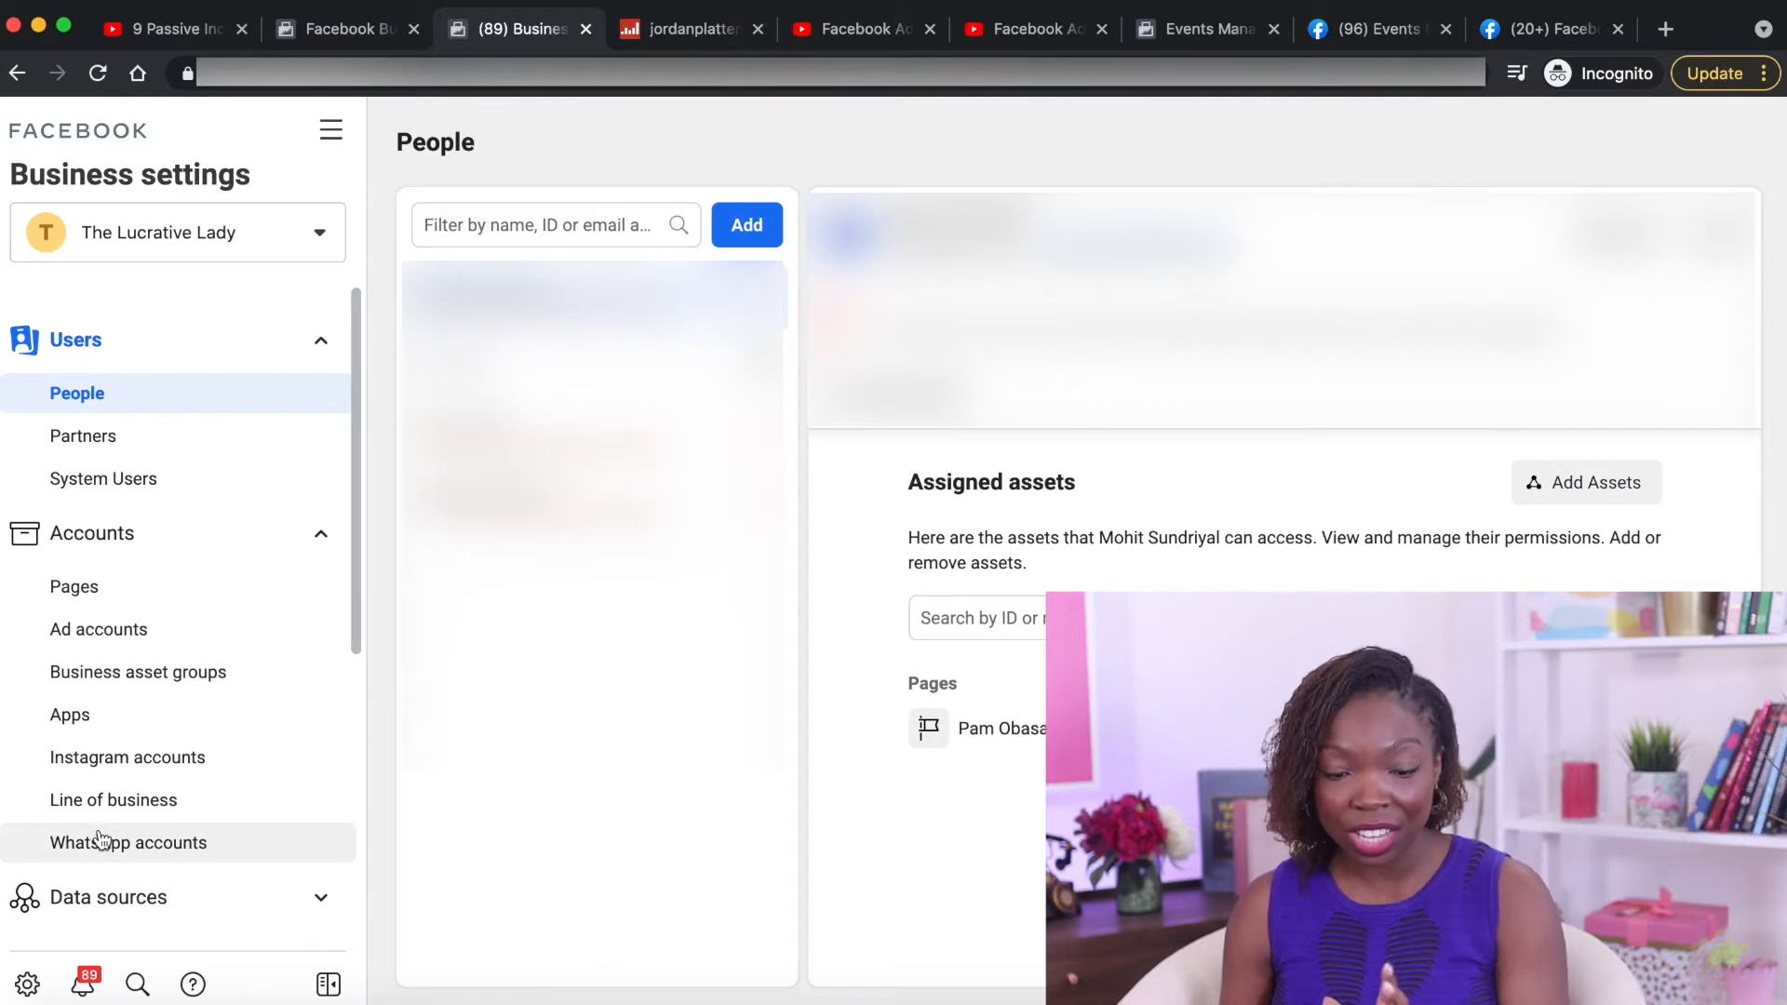
# Open the form for inviting people in the People settings and examine the Employee access and Admin access roles
pyautogui.click(82, 395)
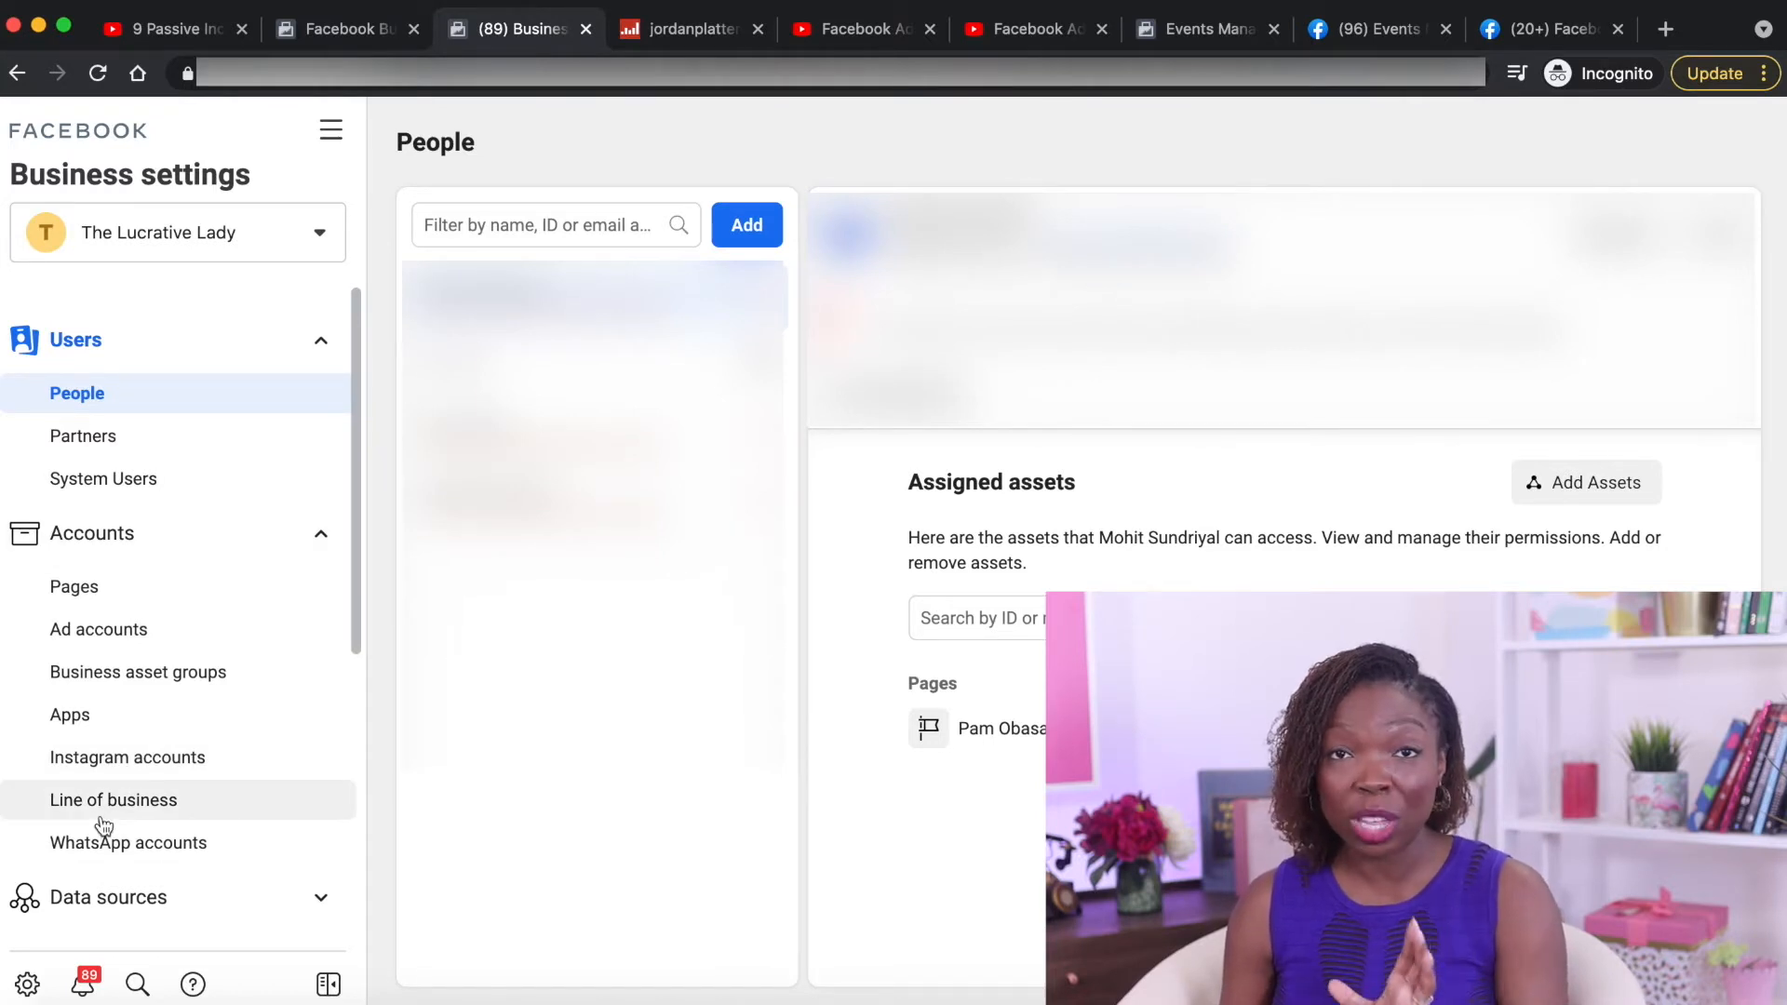
pyautogui.click(104, 398)
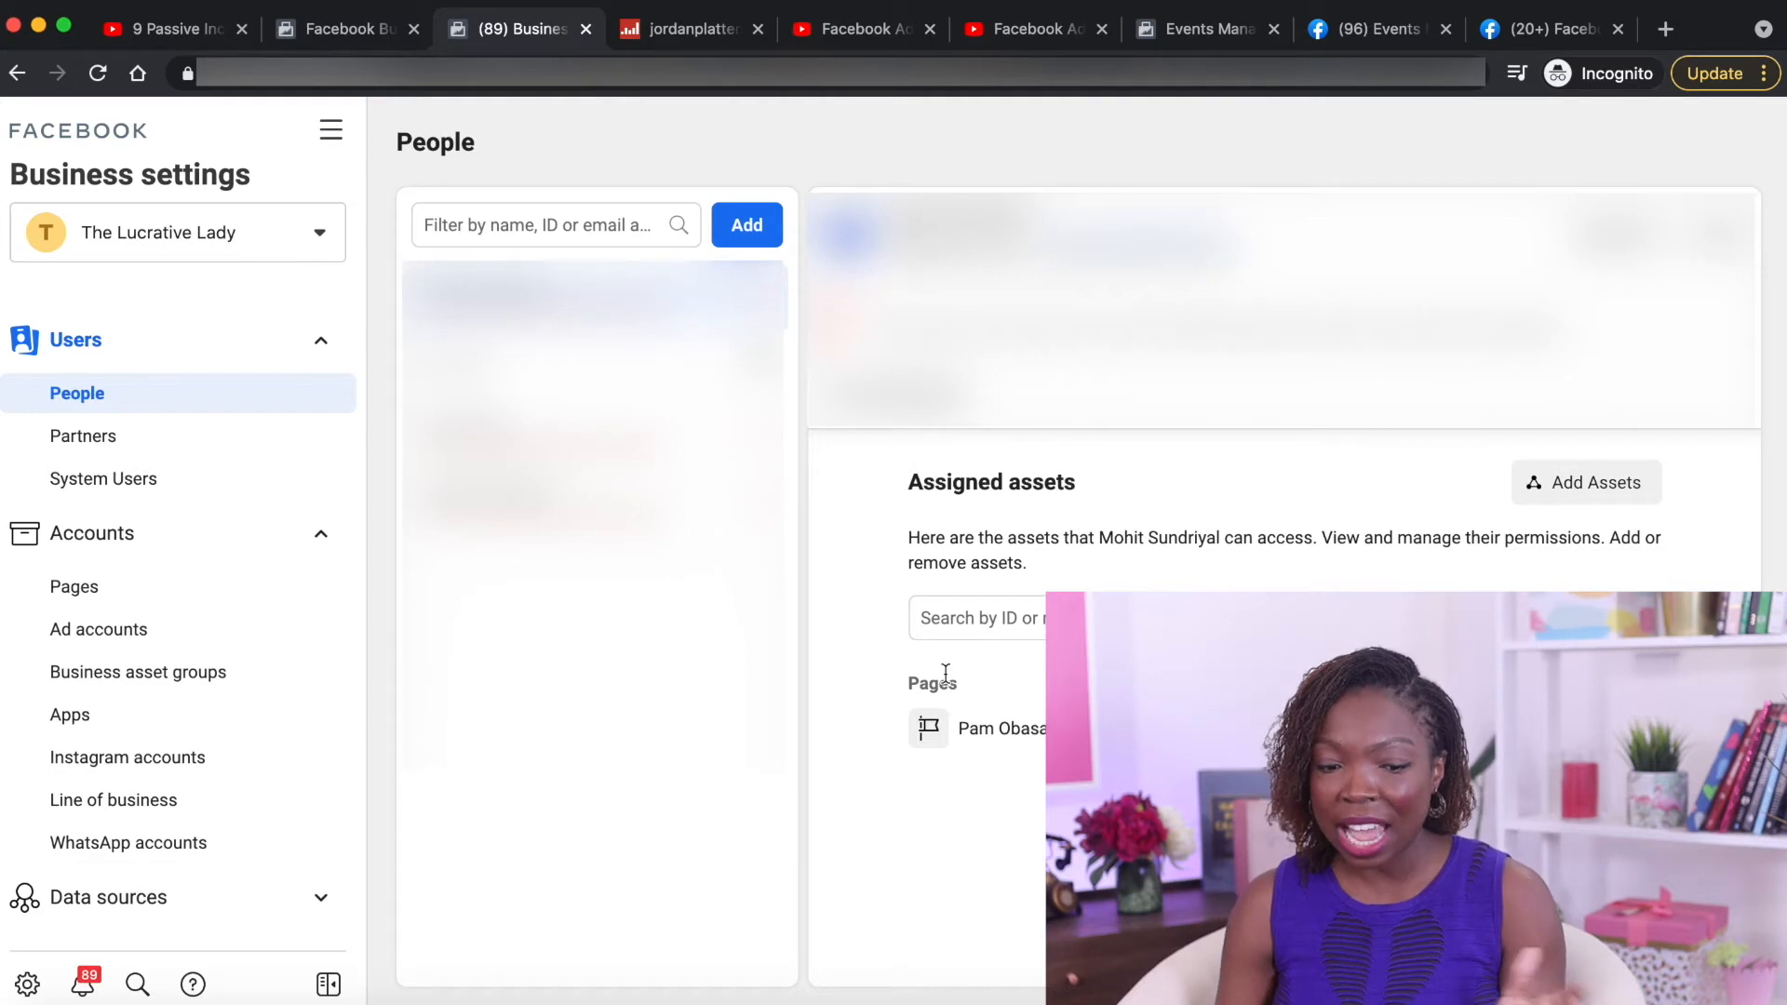
pyautogui.click(747, 228)
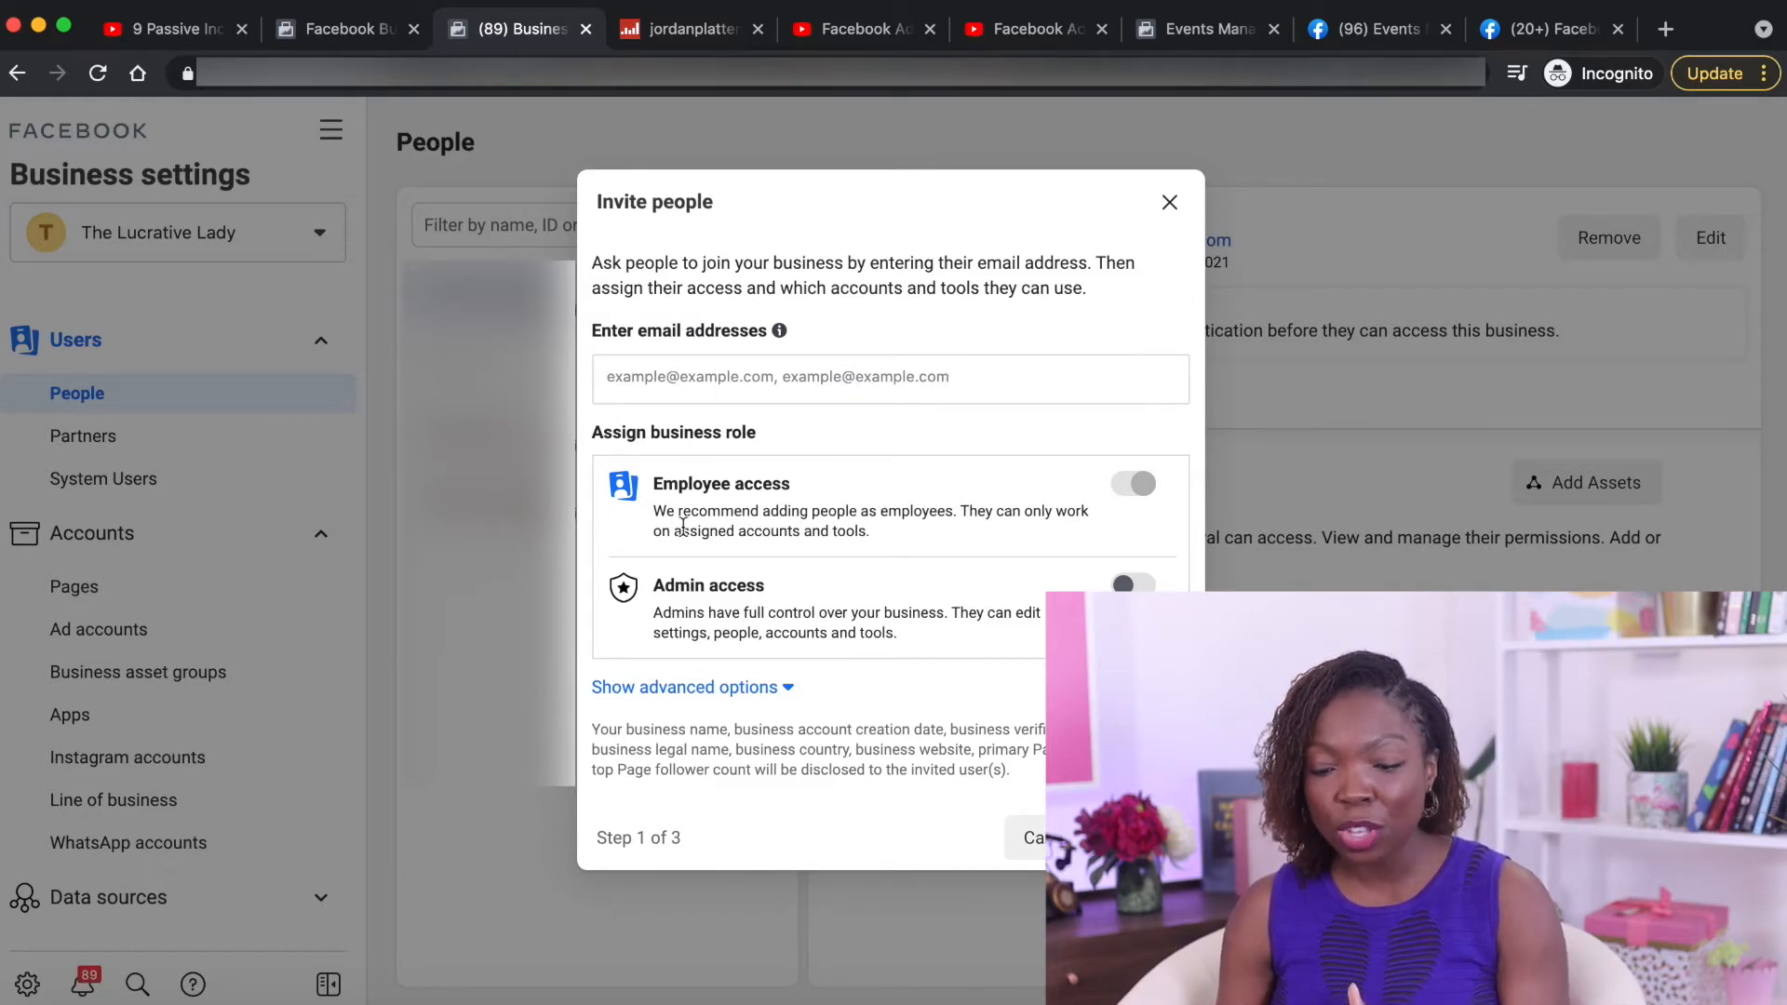
pyautogui.tripleClick(680, 491)
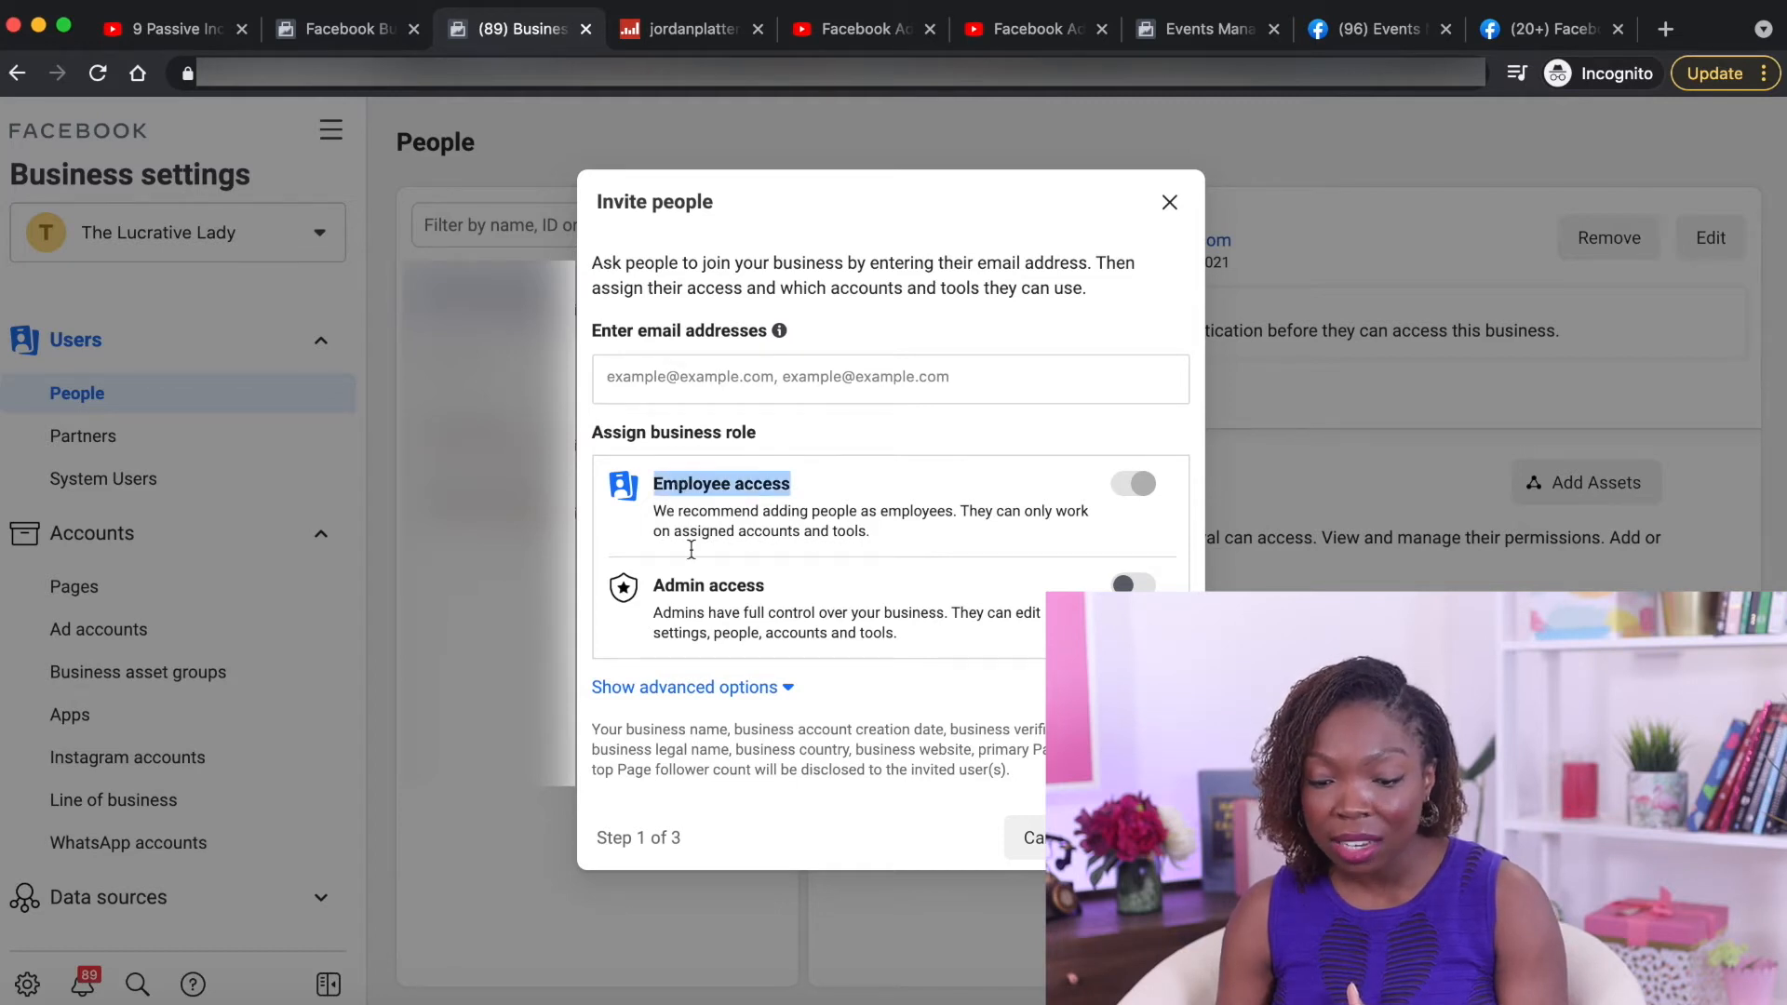
pyautogui.tripleClick(697, 586)
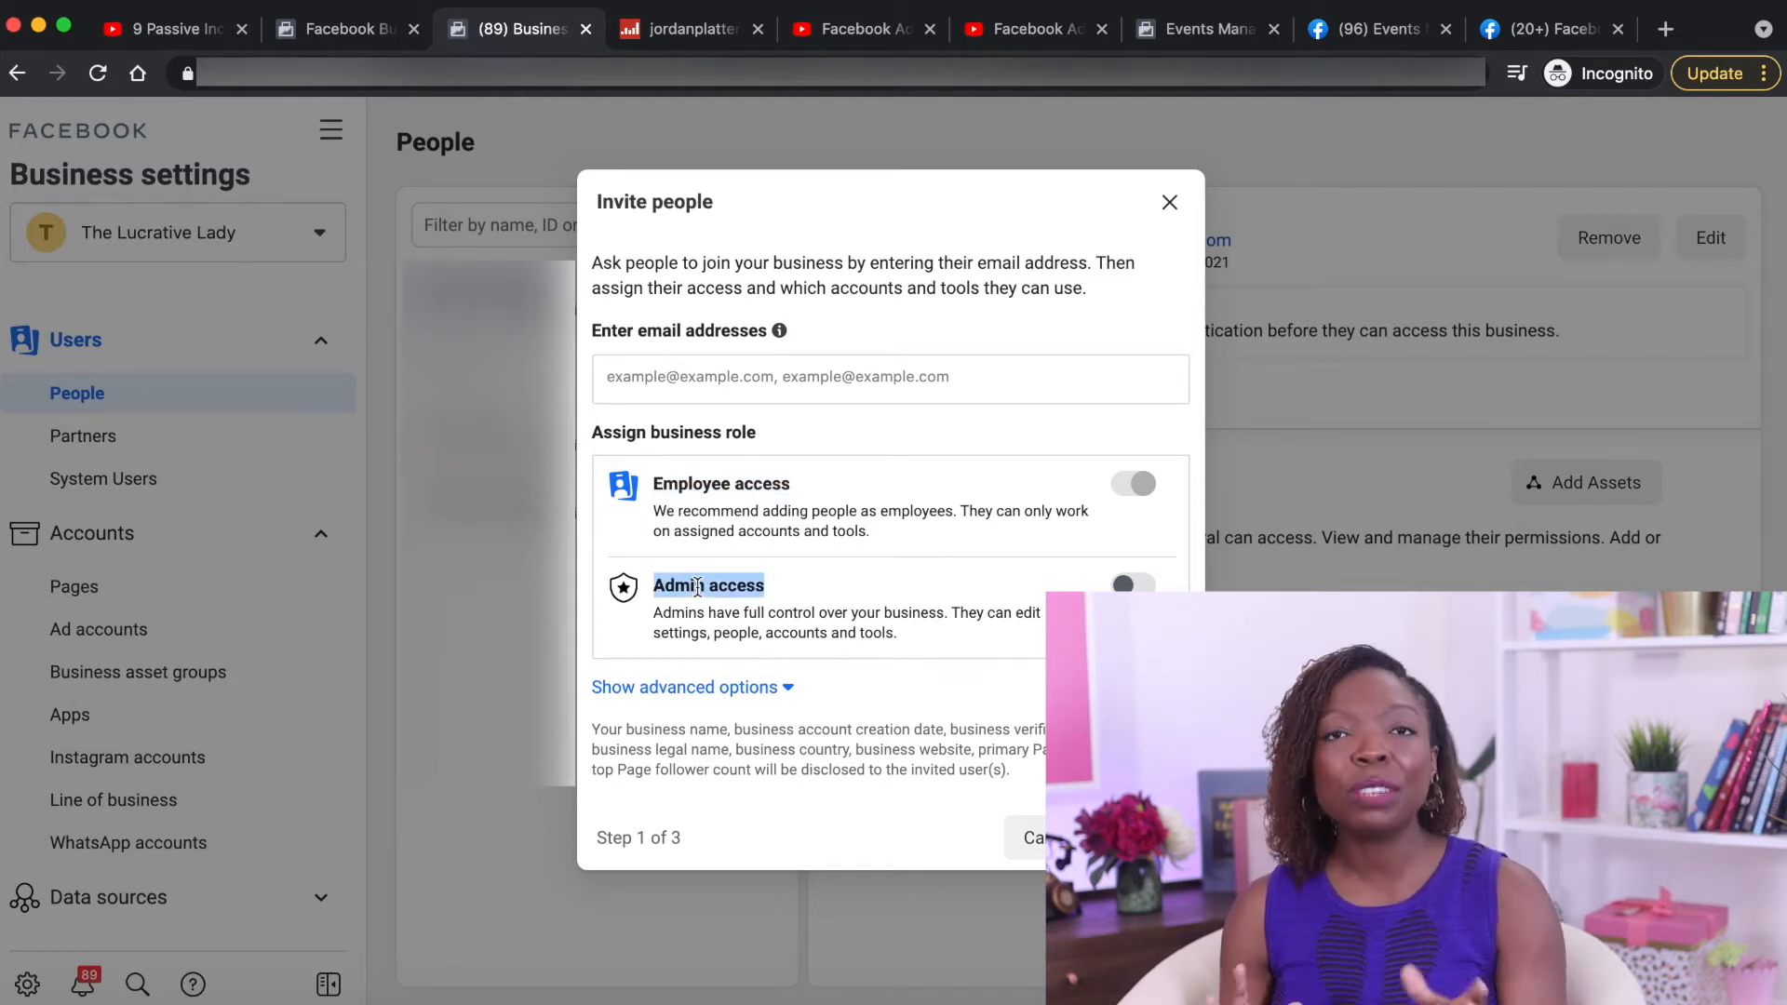
pyautogui.tripleClick(724, 483)
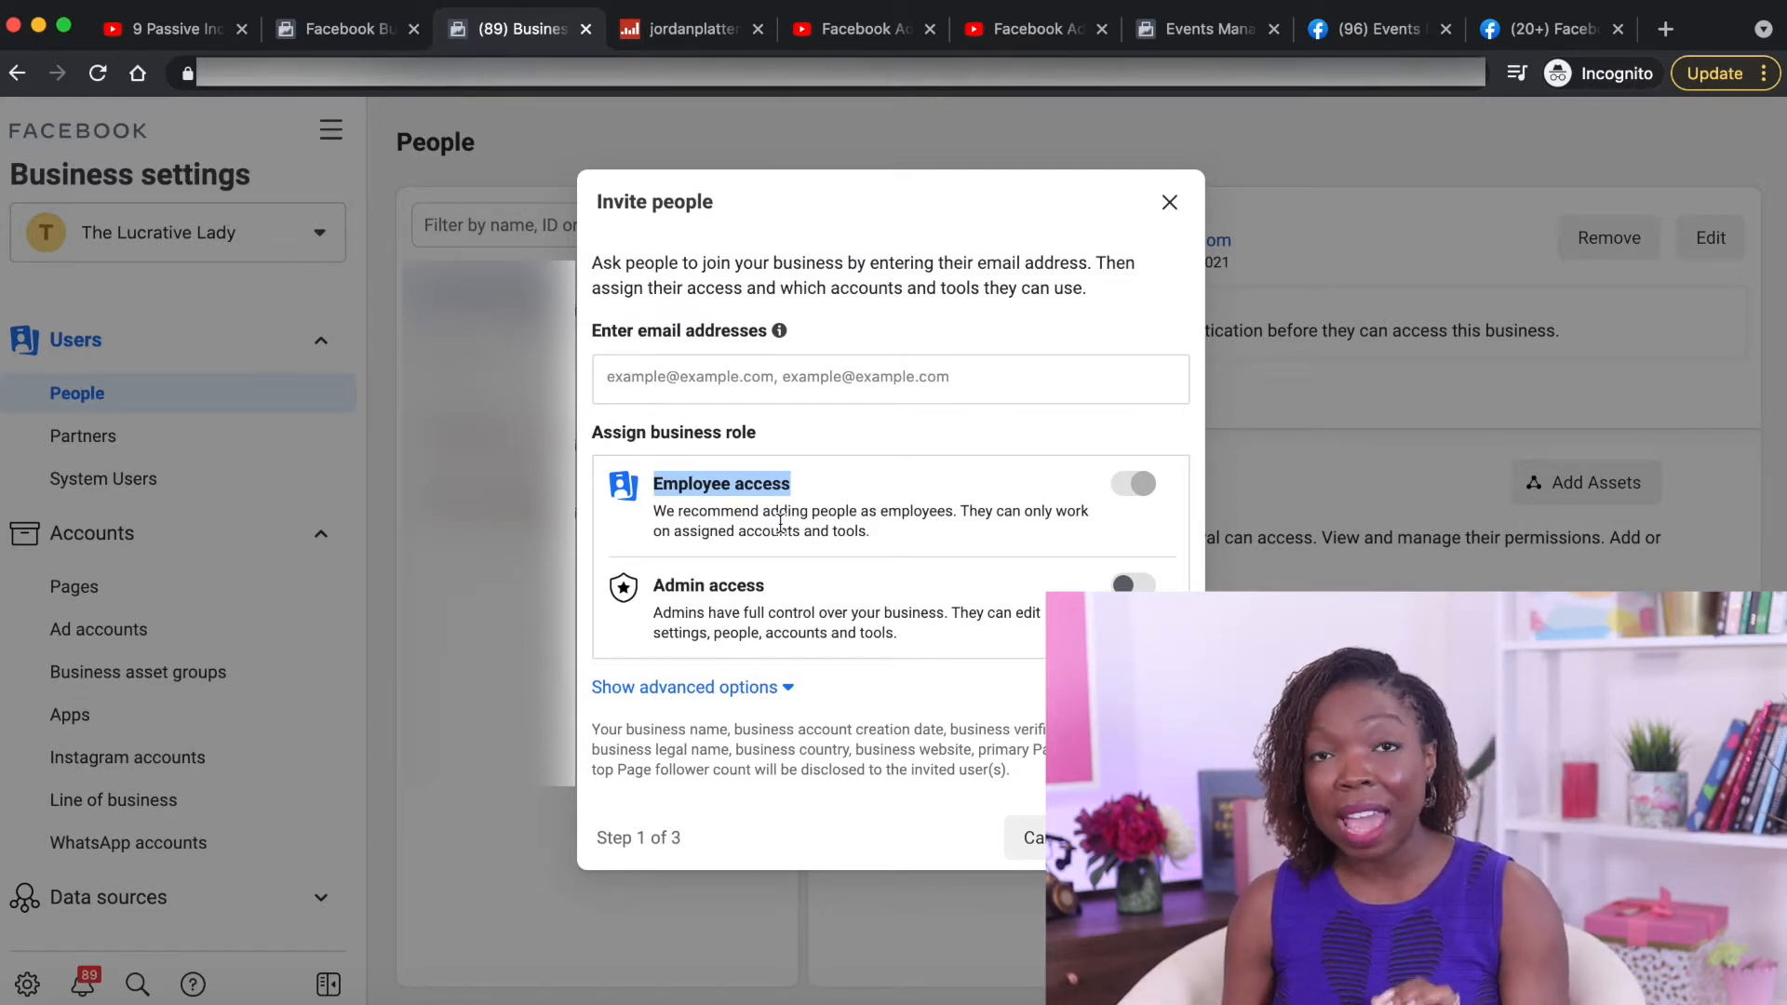
pyautogui.tripleClick(734, 579)
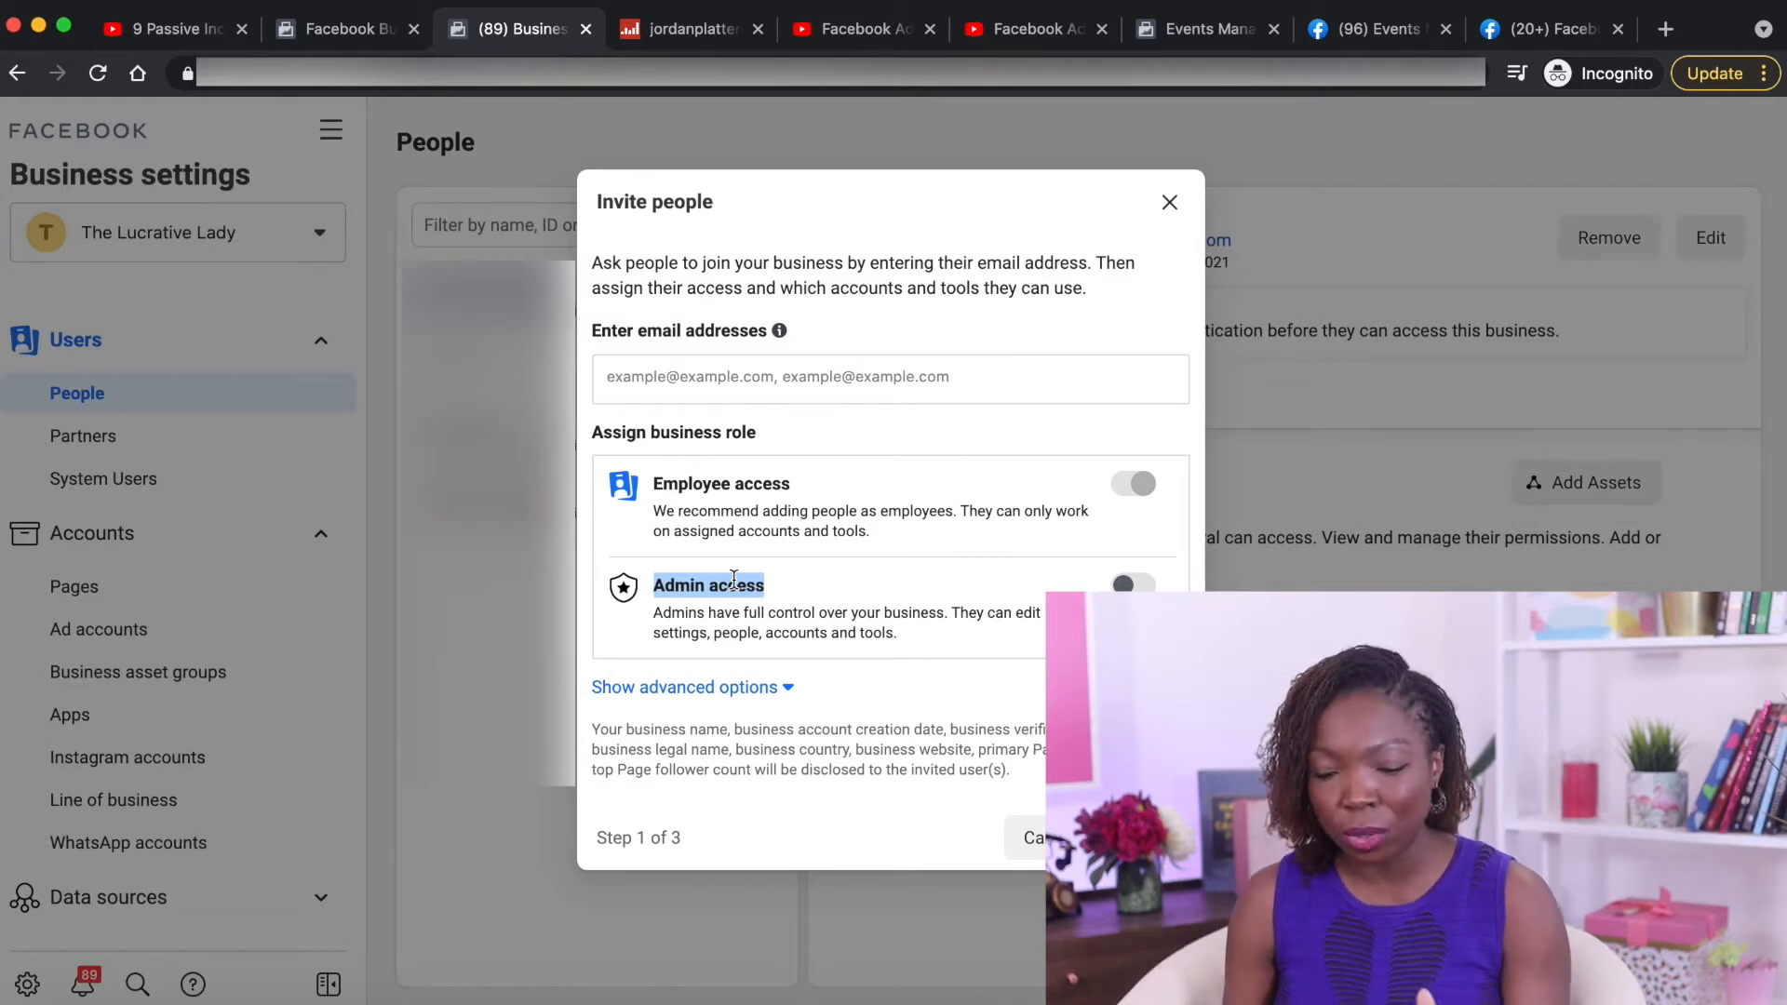
# Turn on Admin access for the invitation and go to its email address field
pyautogui.click(1148, 585)
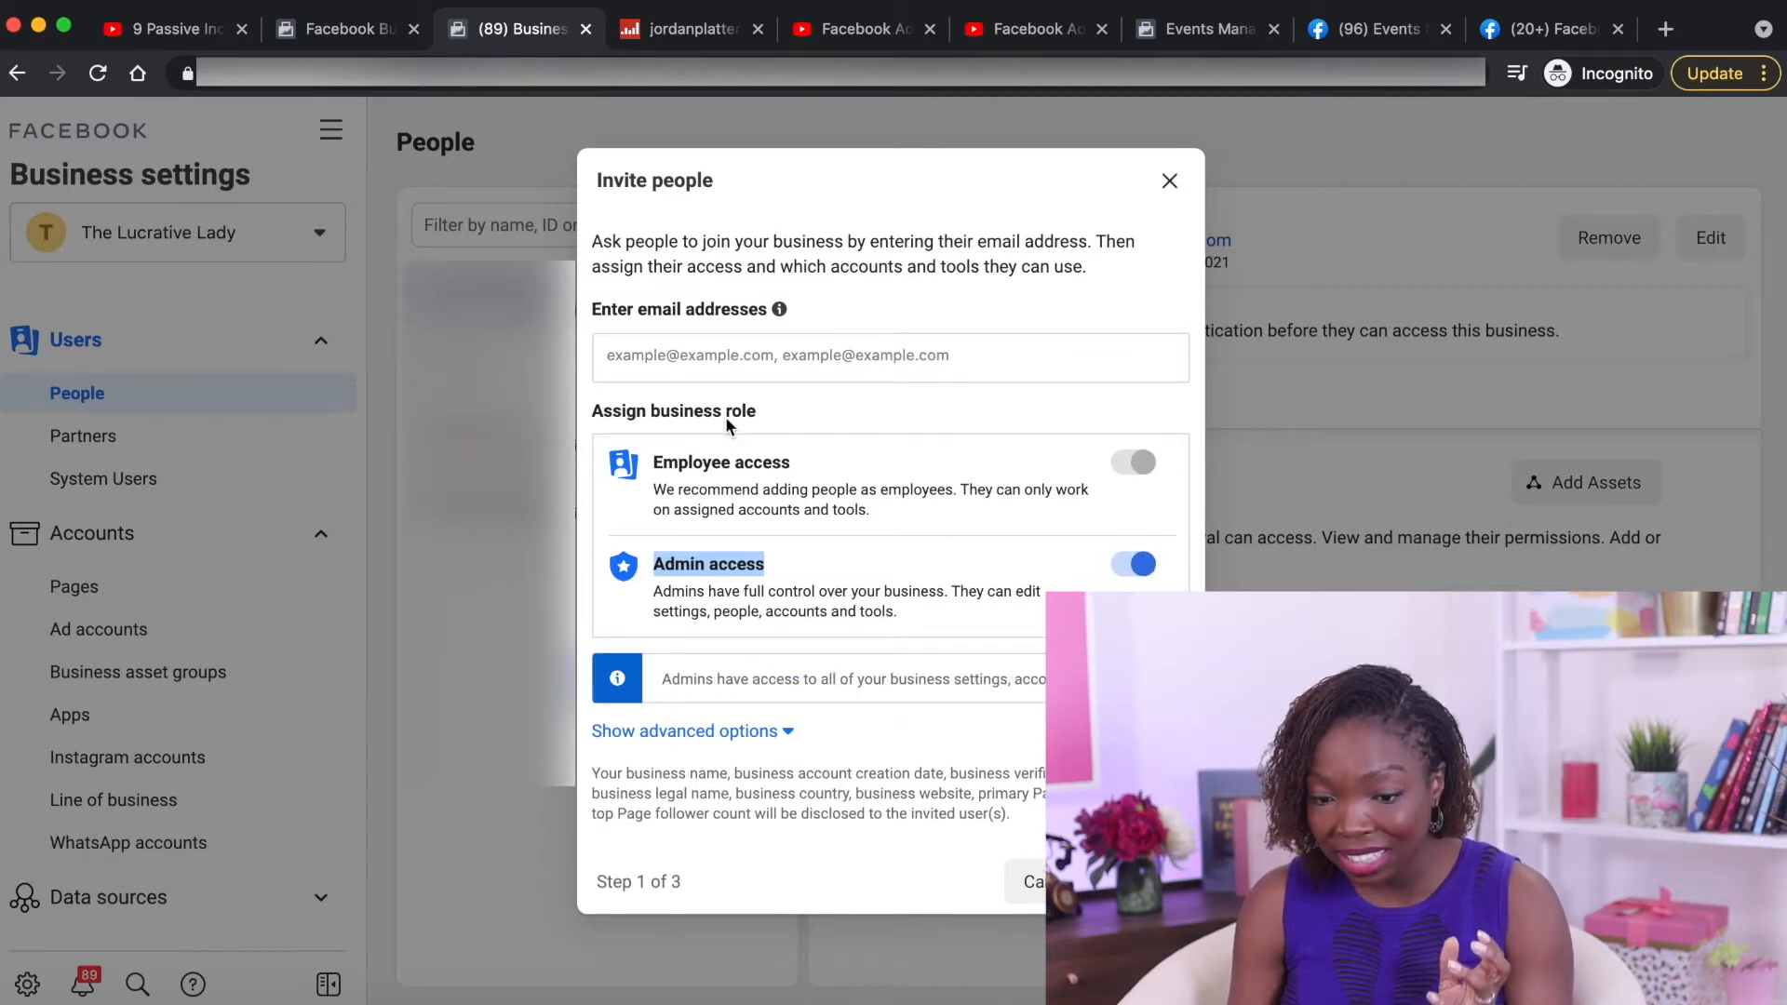
pyautogui.click(702, 345)
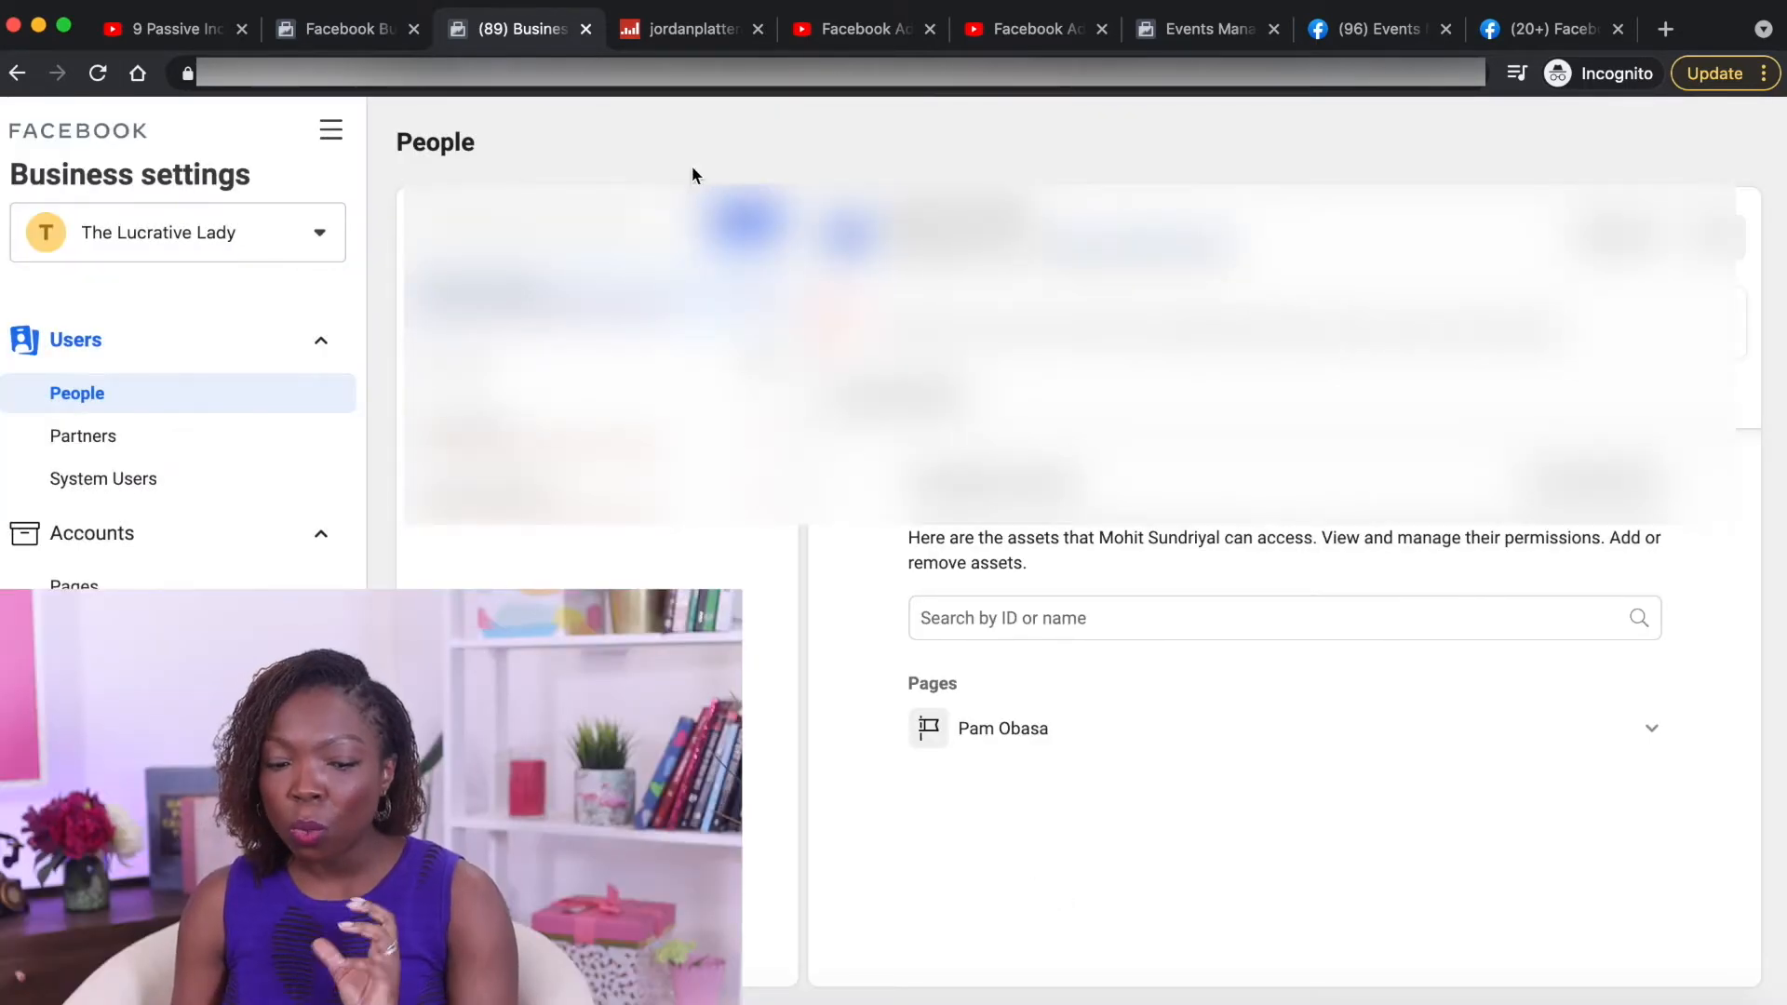
# View the Partners settings, and check the options for adding a Page in the Pages settings
pyautogui.click(84, 446)
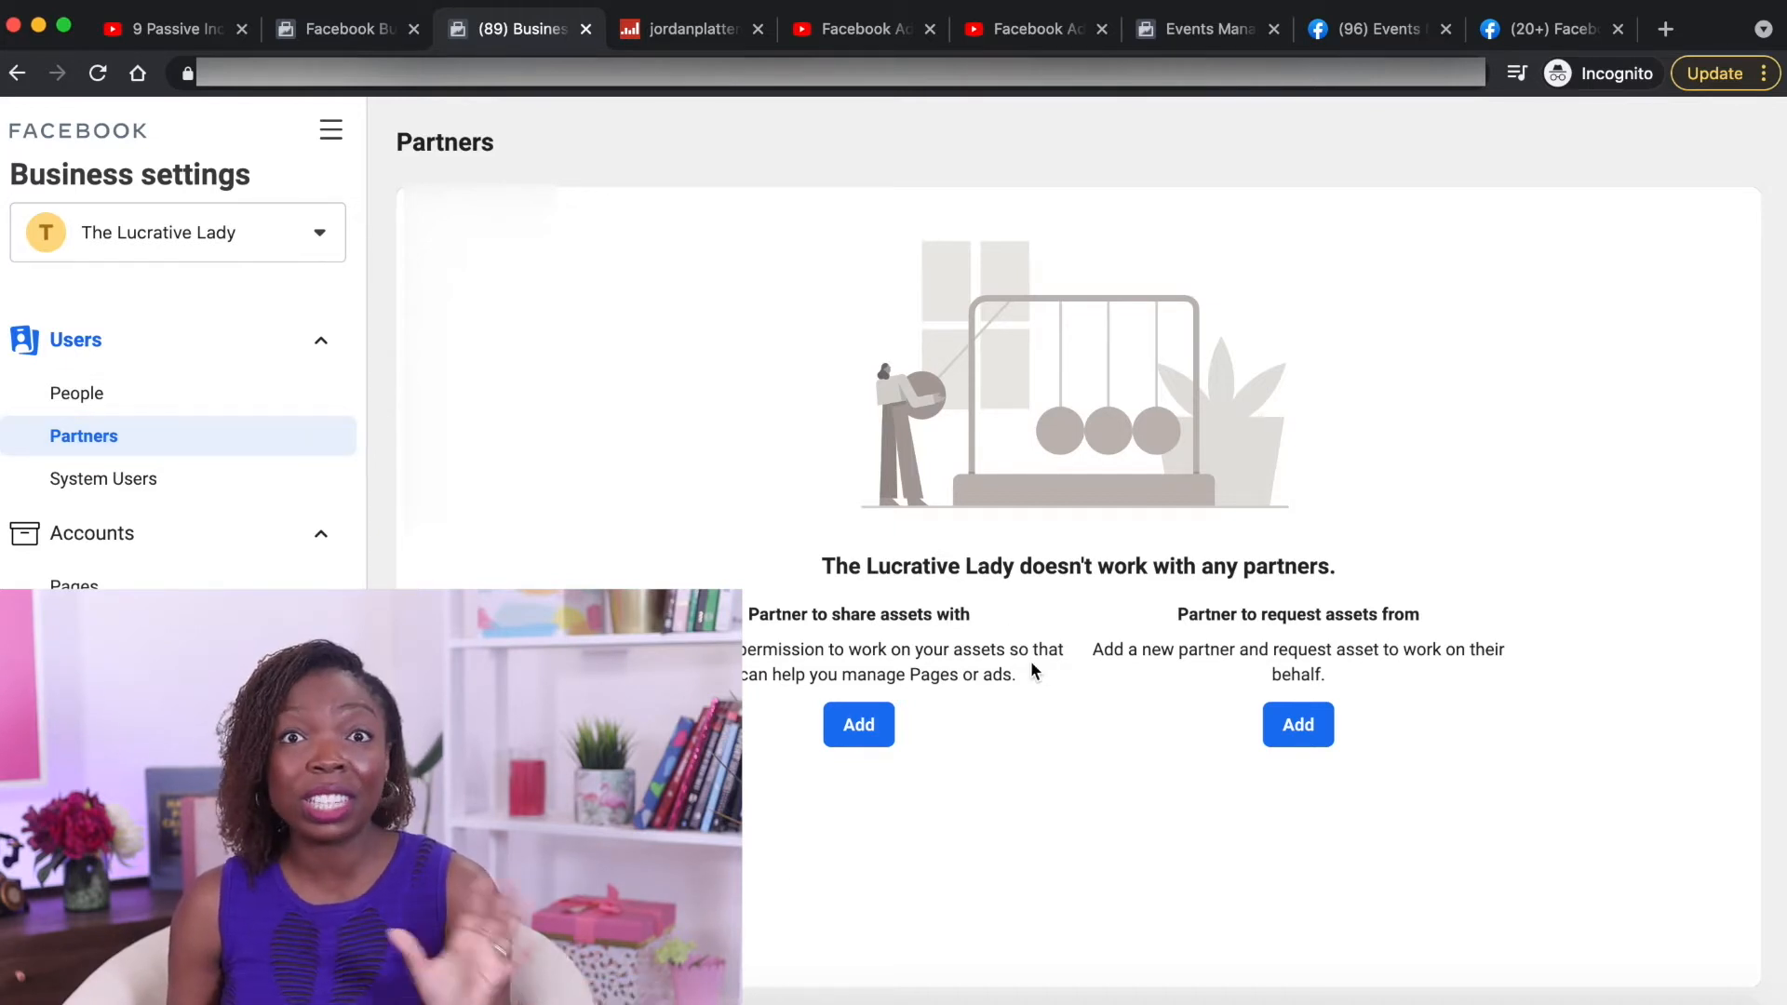
pyautogui.scroll(-1, 163, 378)
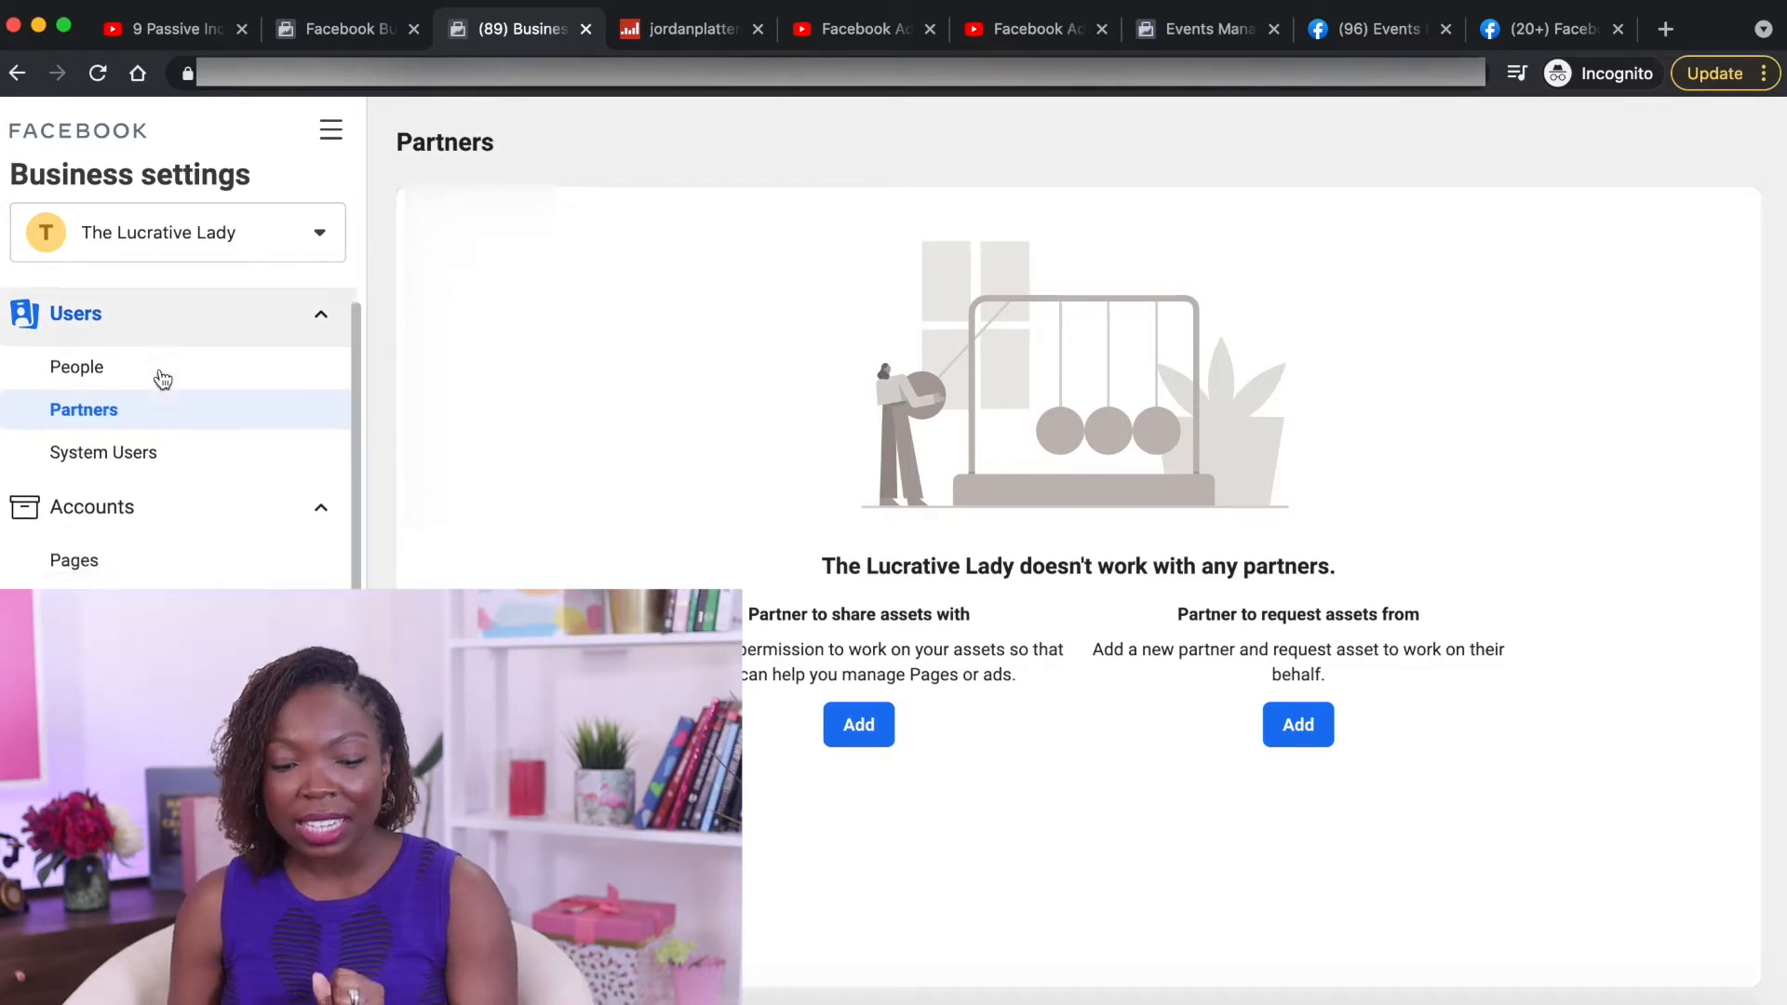
pyautogui.scroll(-3, 163, 378)
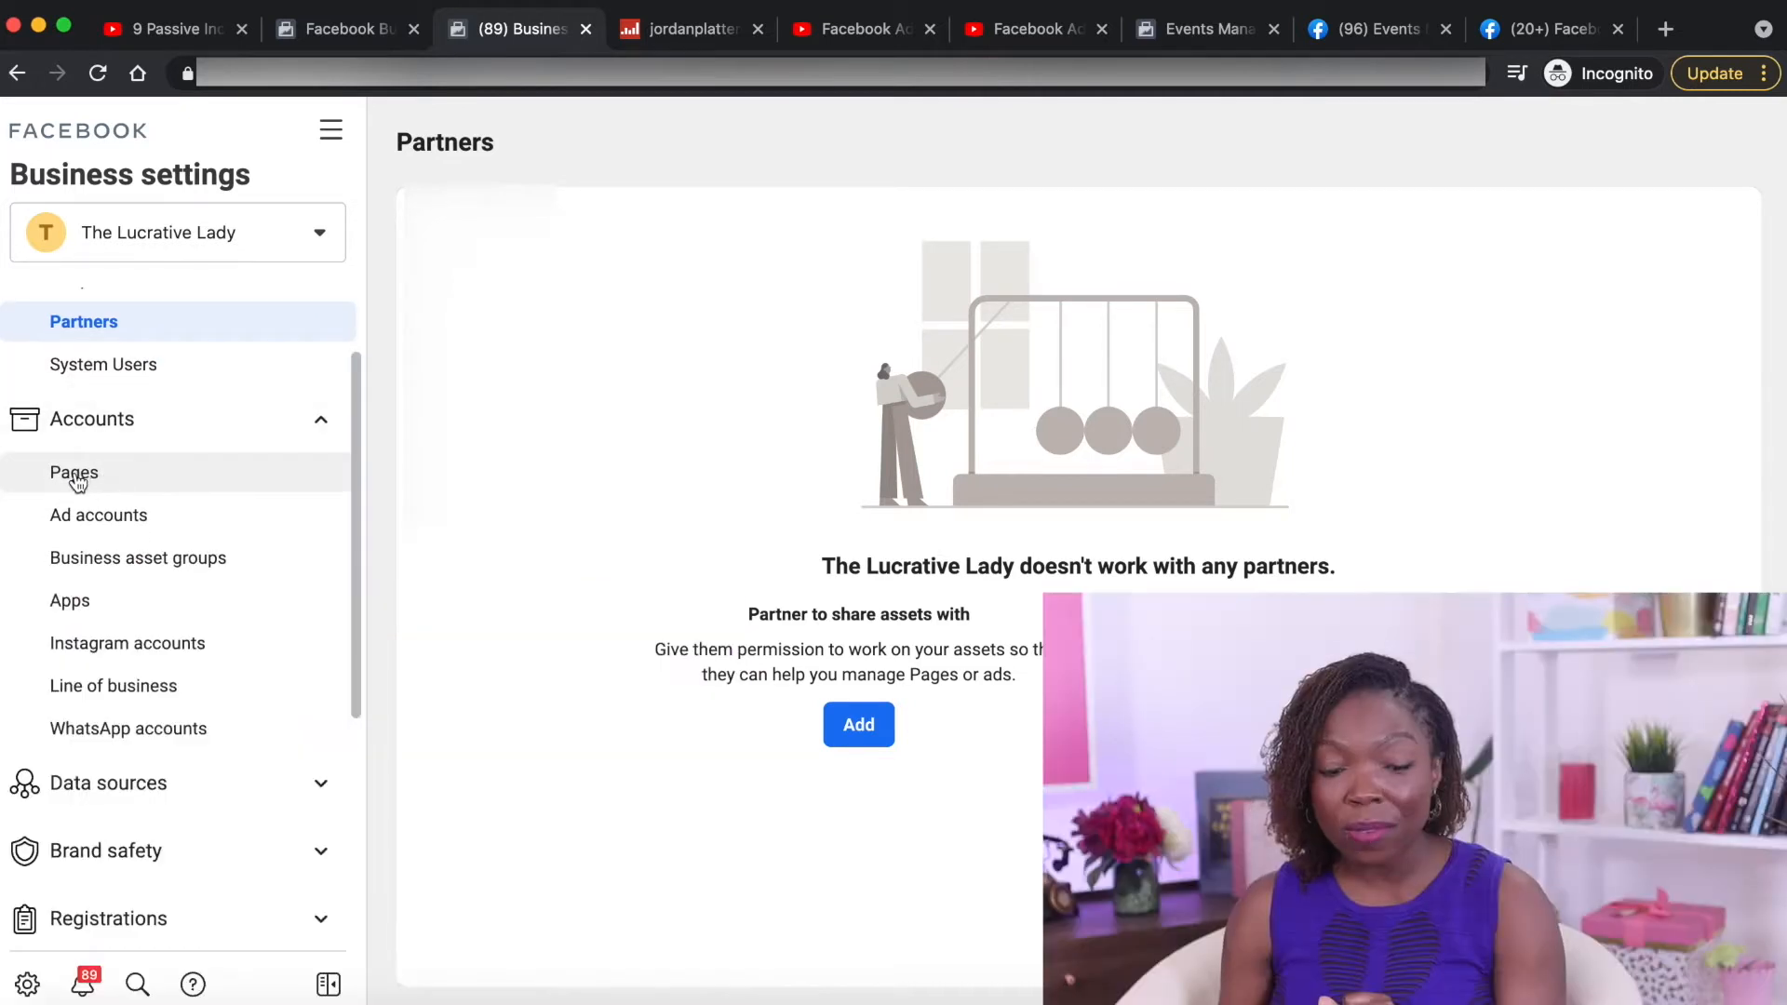
pyautogui.click(75, 475)
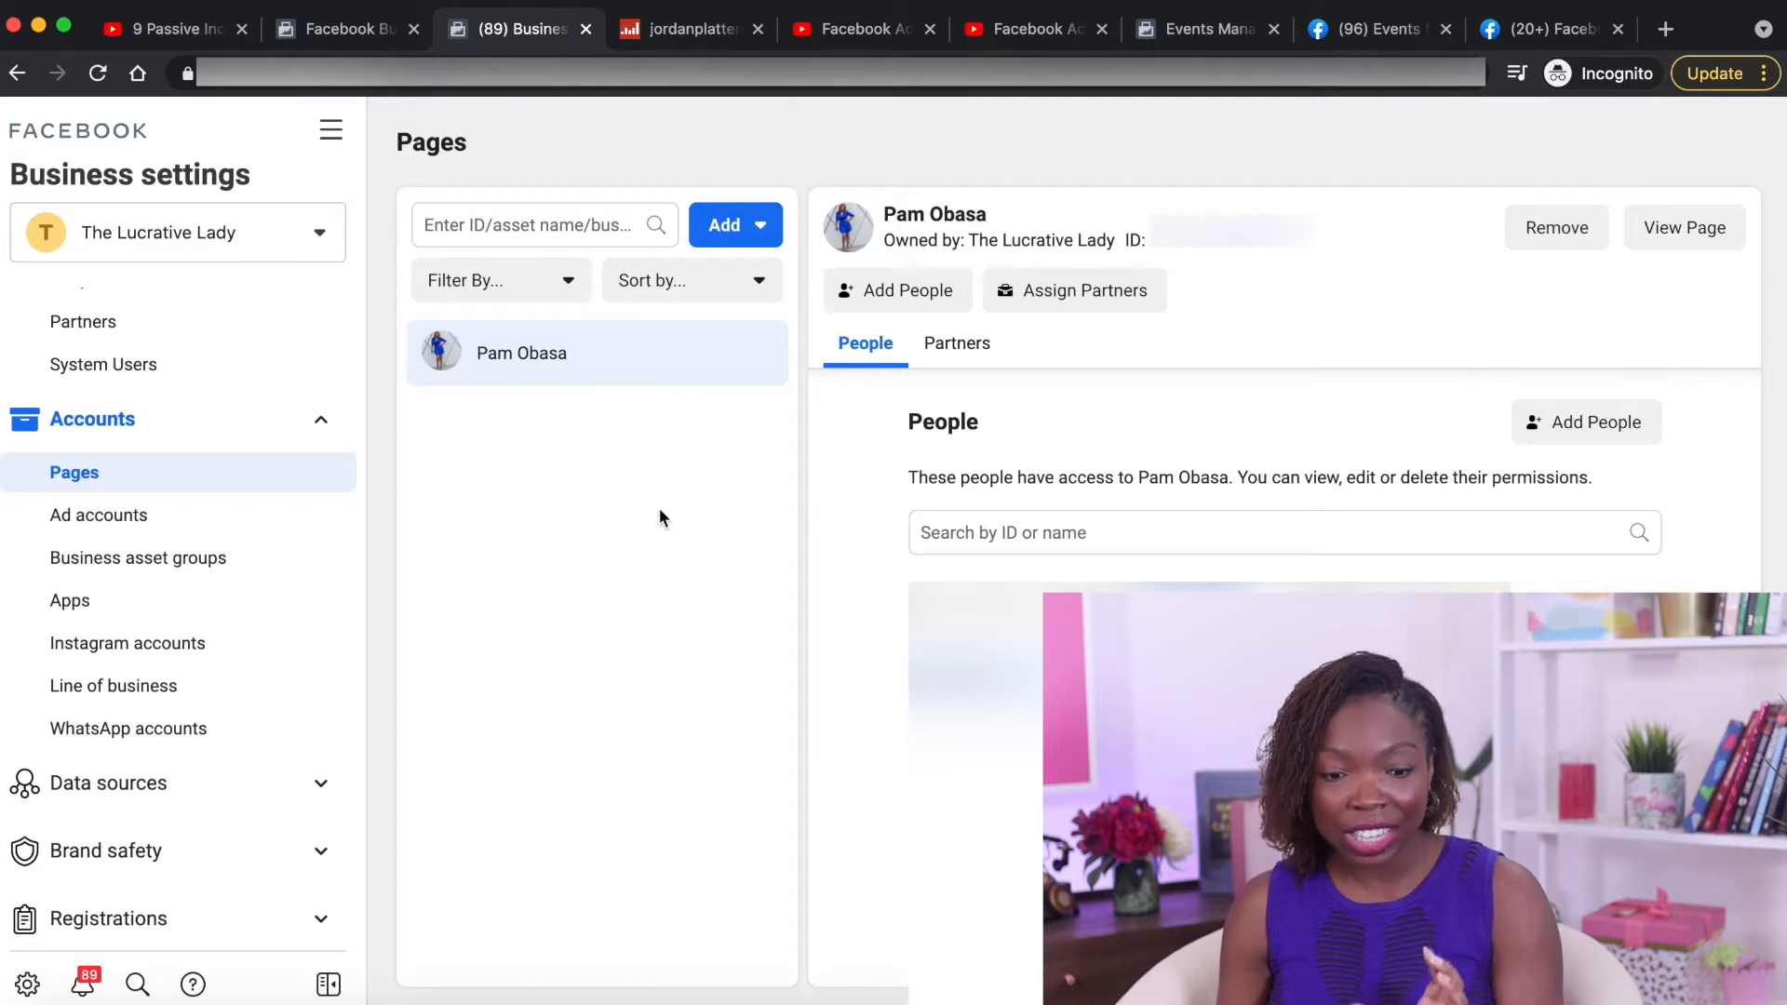
pyautogui.click(734, 233)
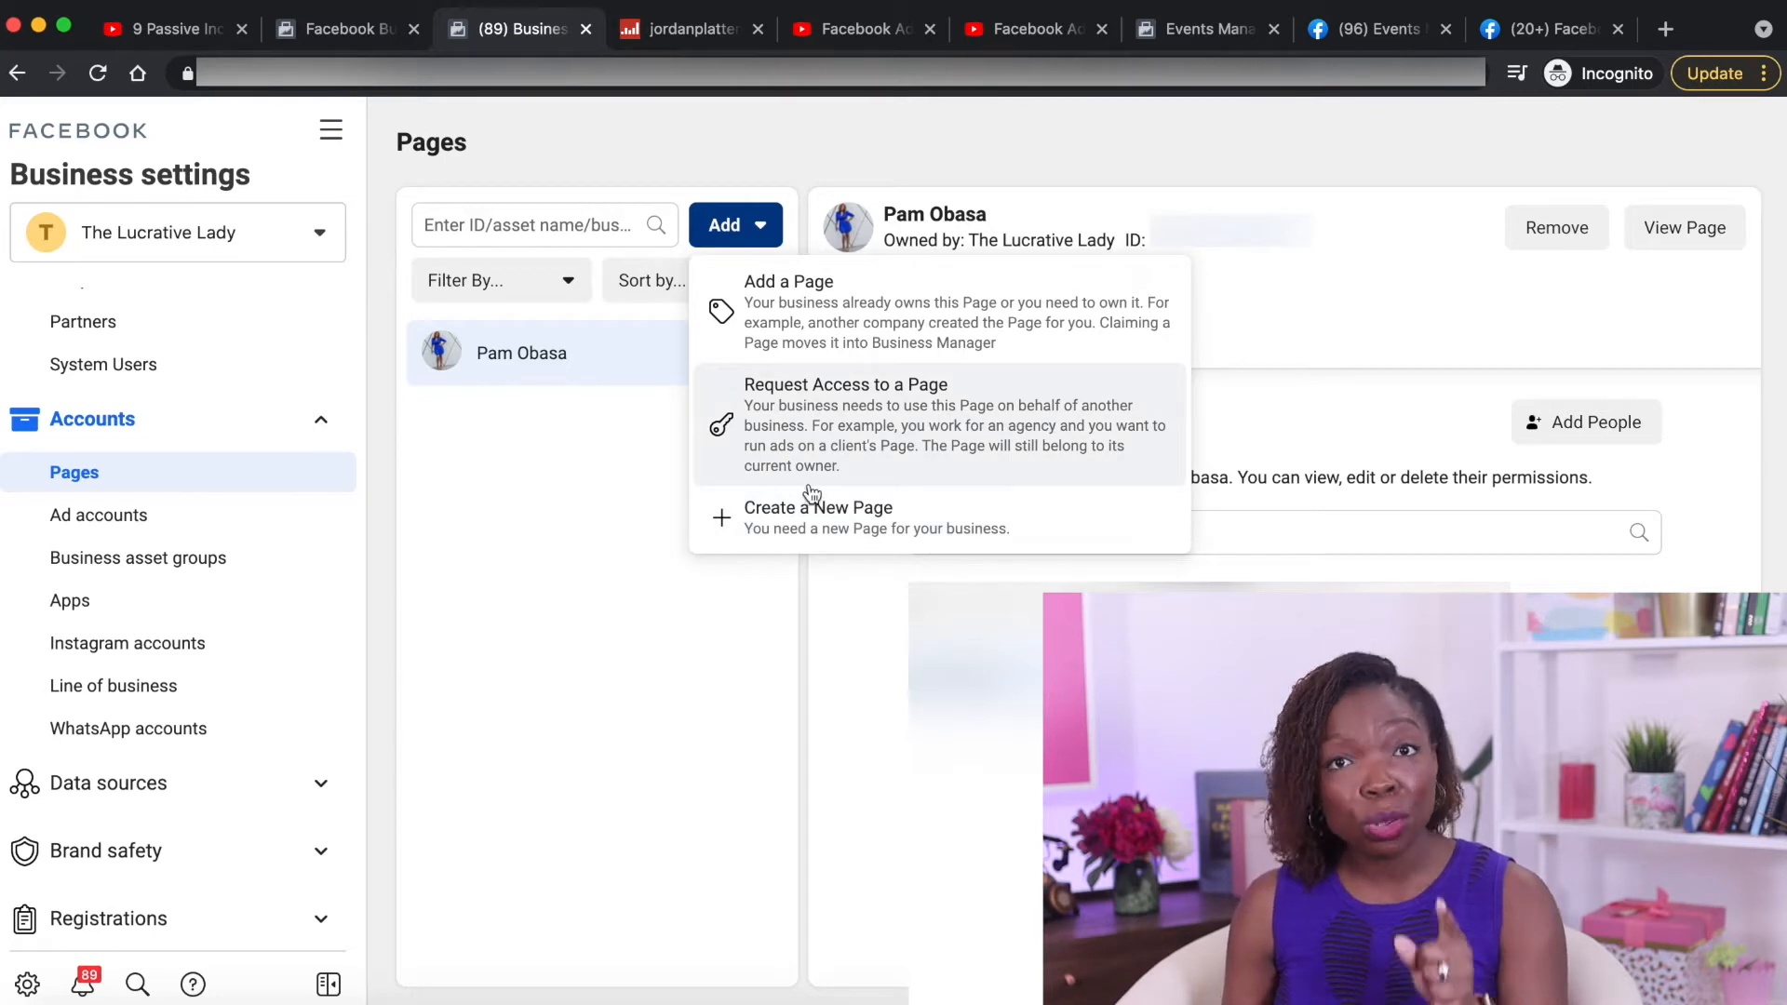
pyautogui.click(819, 622)
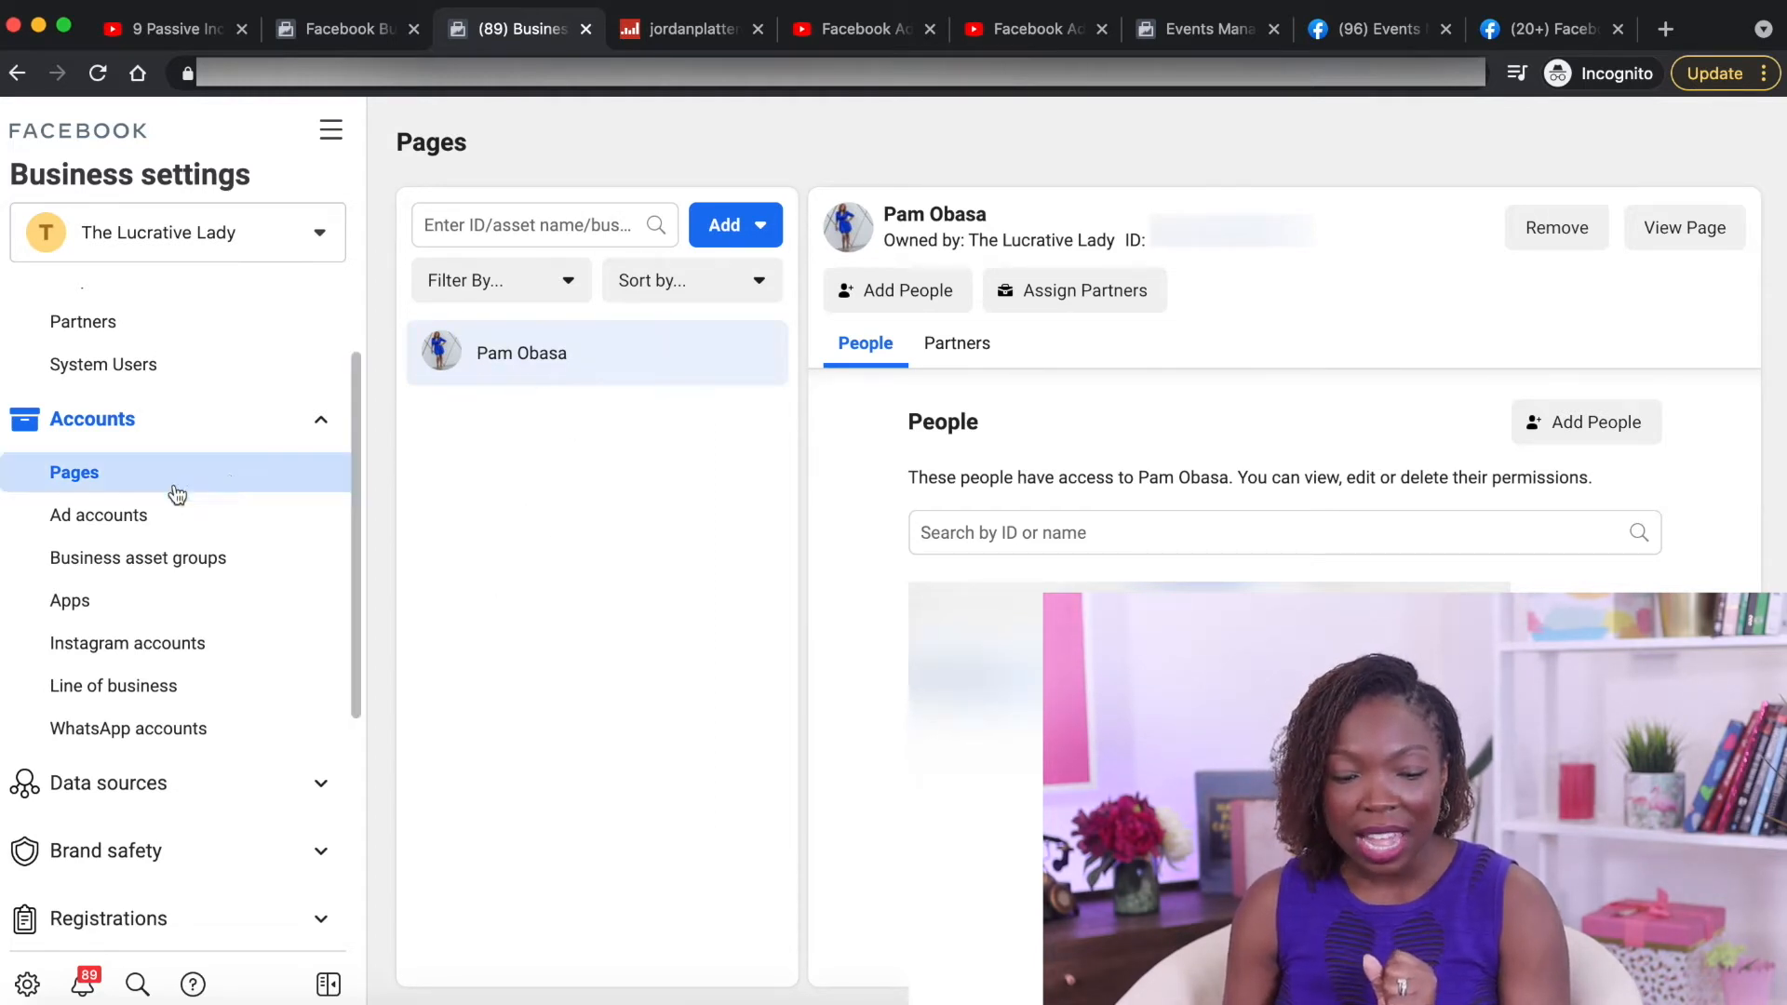
# Open the Ad accounts settings and view the form for adding an existing ad account by its ID
pyautogui.click(90, 523)
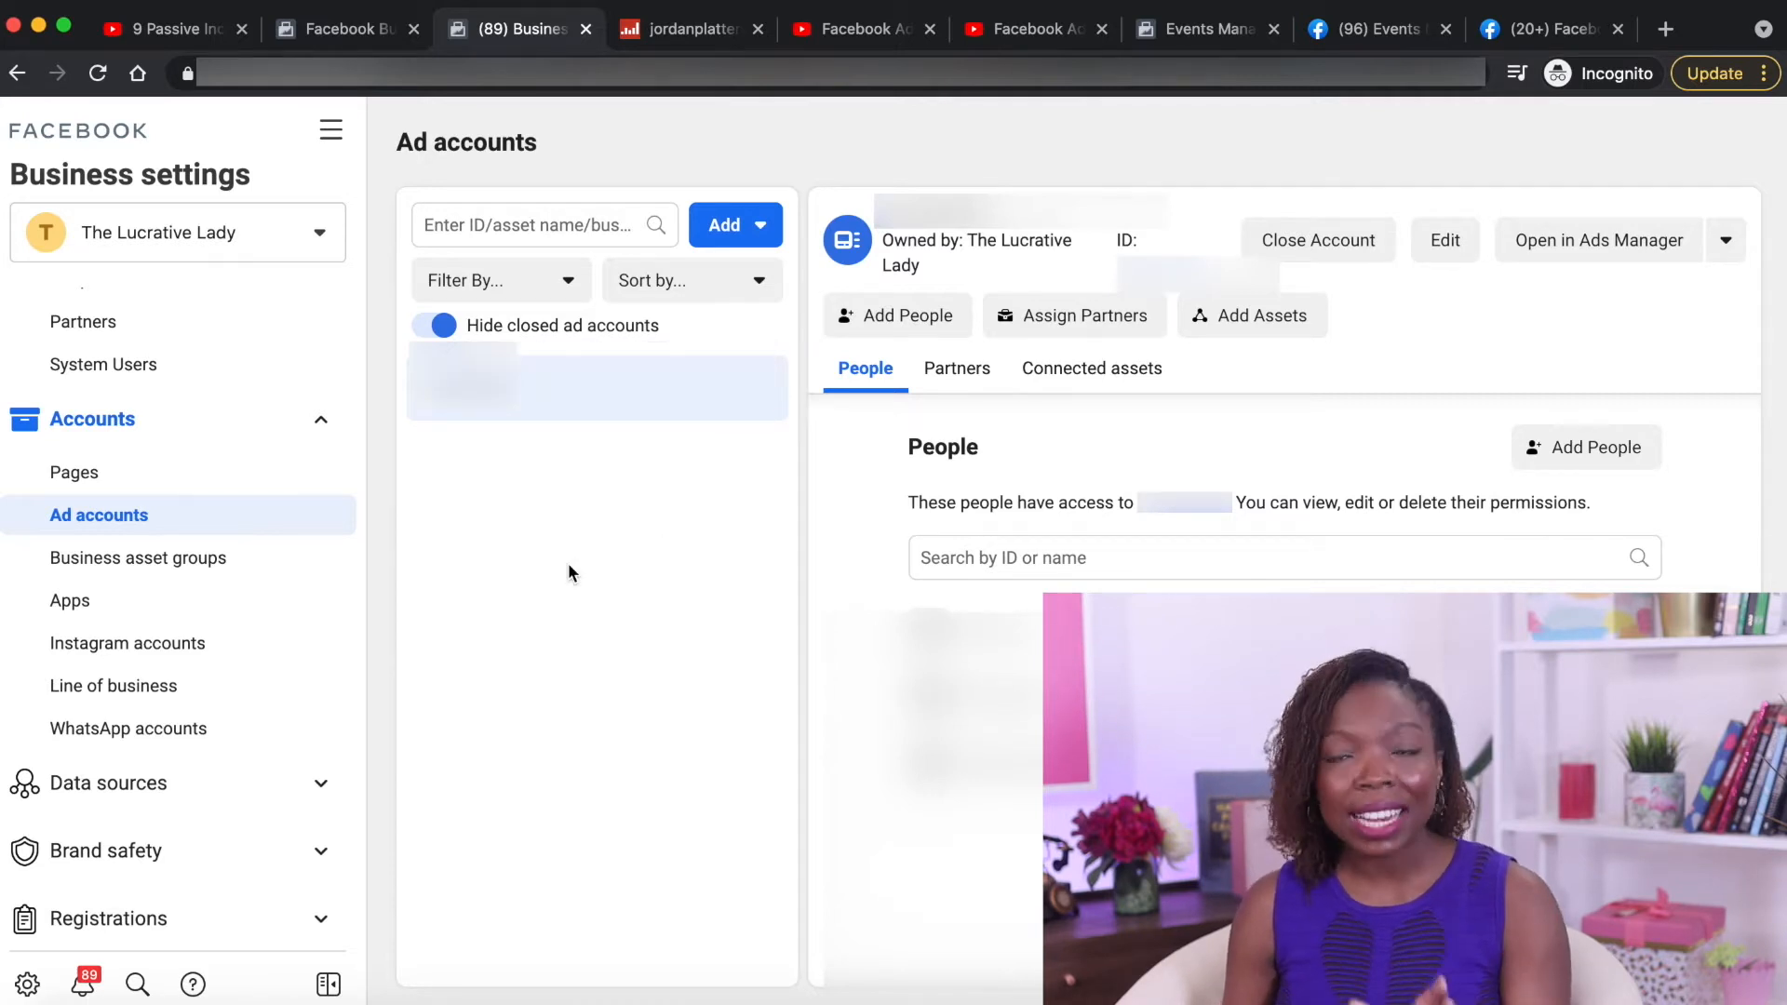
pyautogui.click(730, 229)
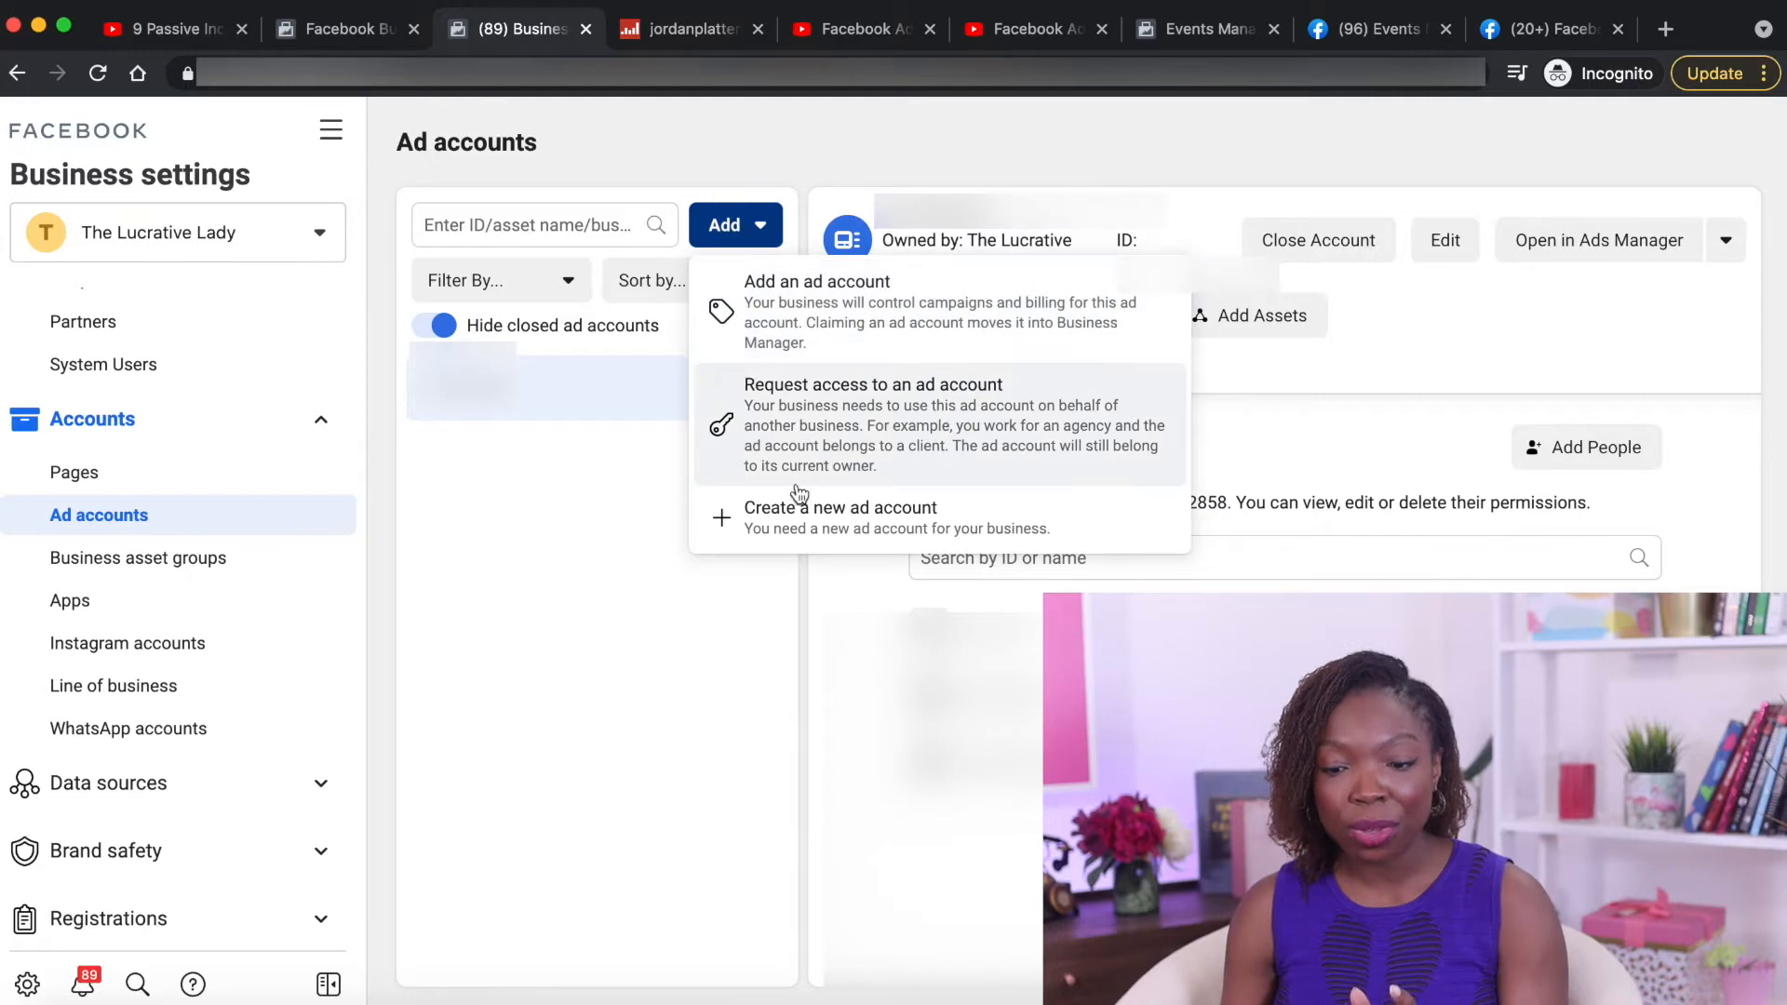
pyautogui.click(816, 317)
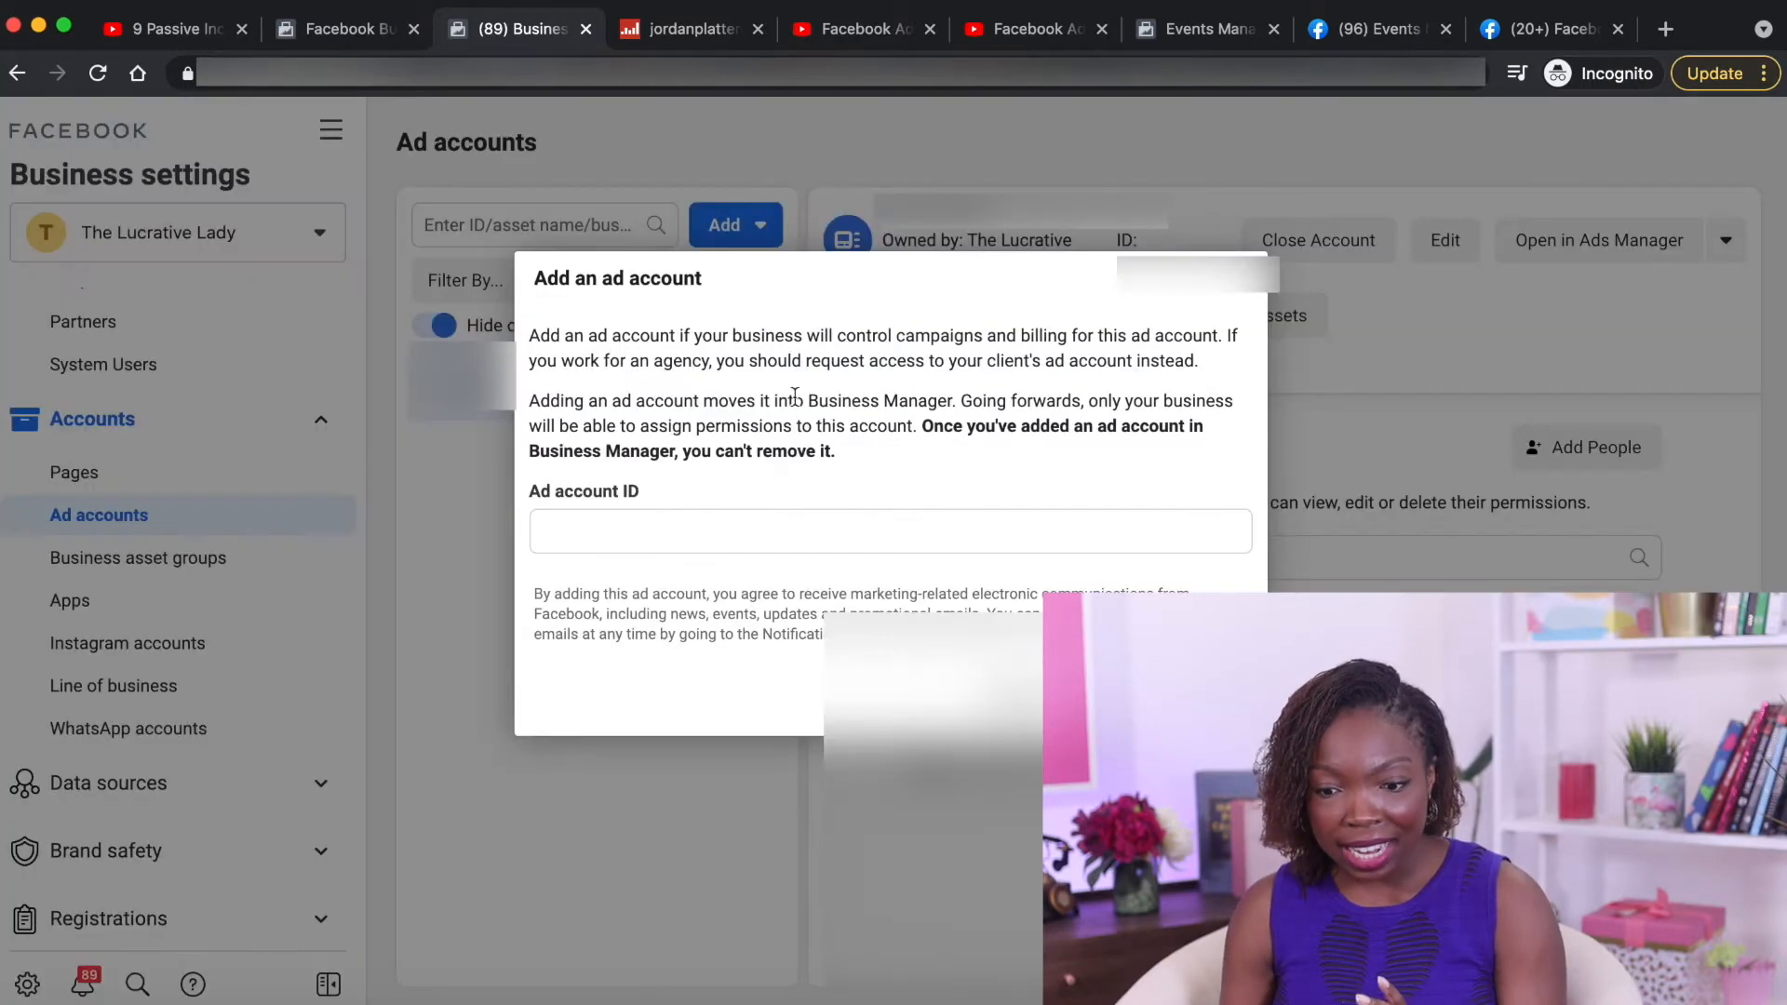
pyautogui.click(1234, 293)
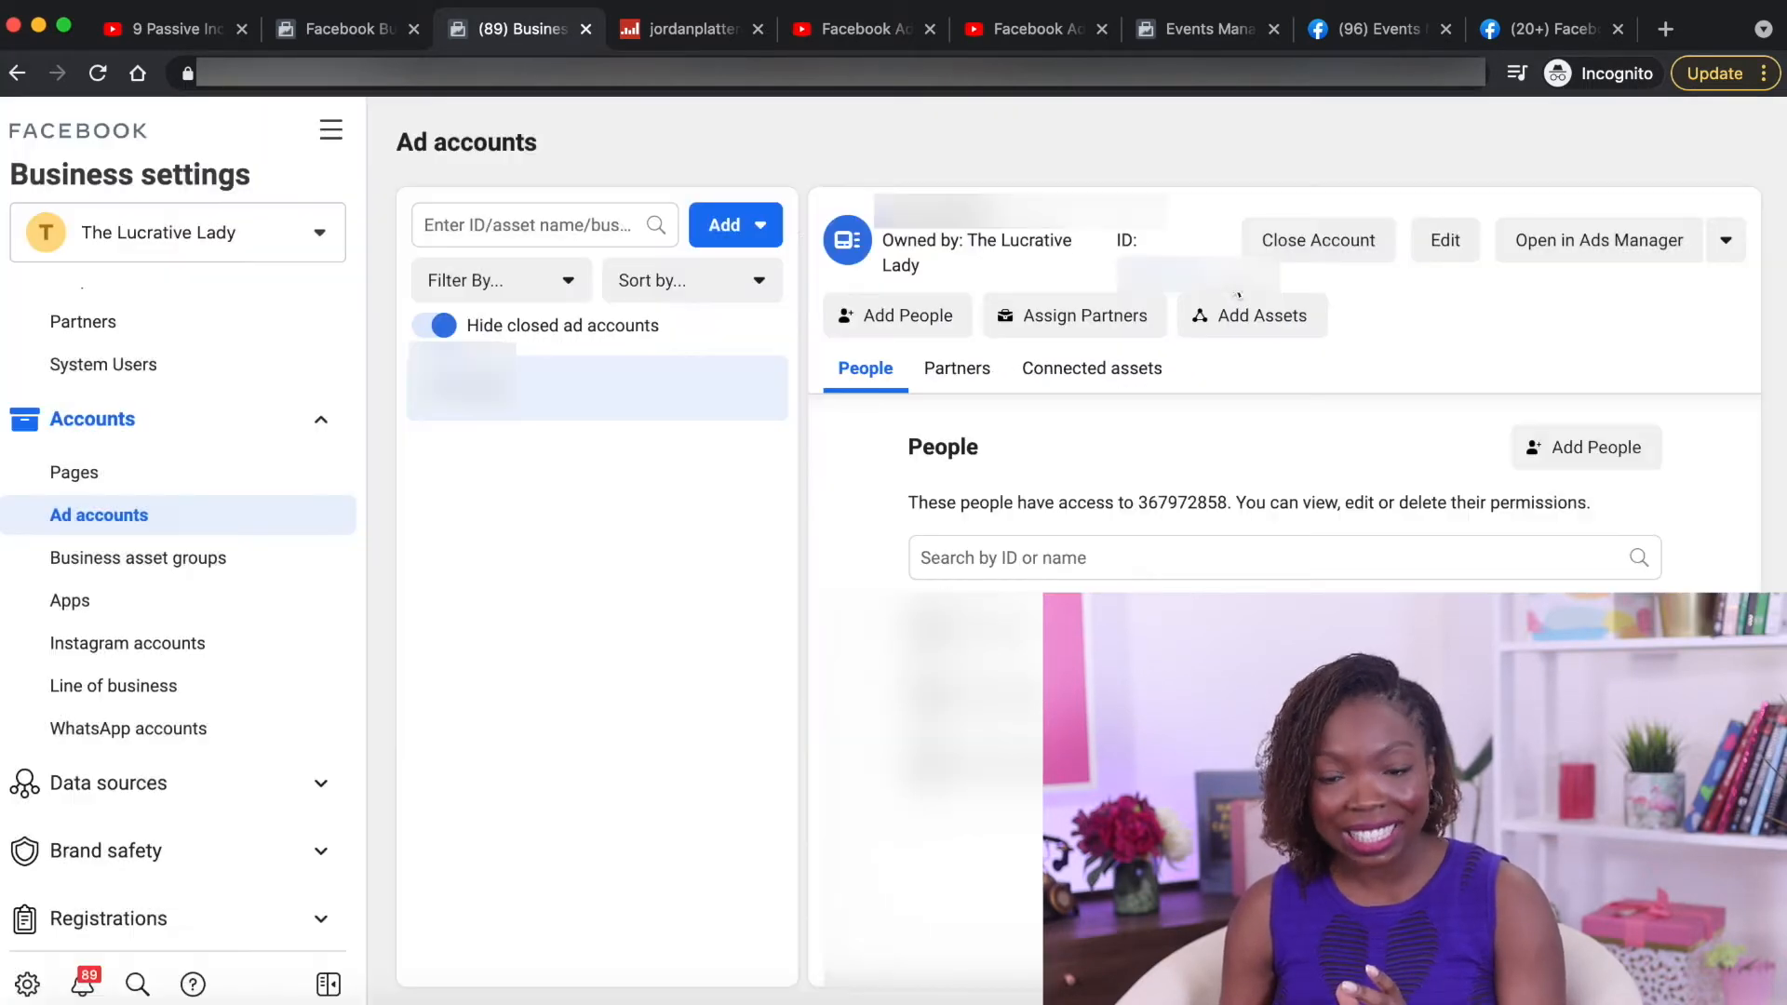
# Start a new ad account and name it with the owner's first name in possessive form followed by "new ad account for Tutorial"
pyautogui.click(732, 226)
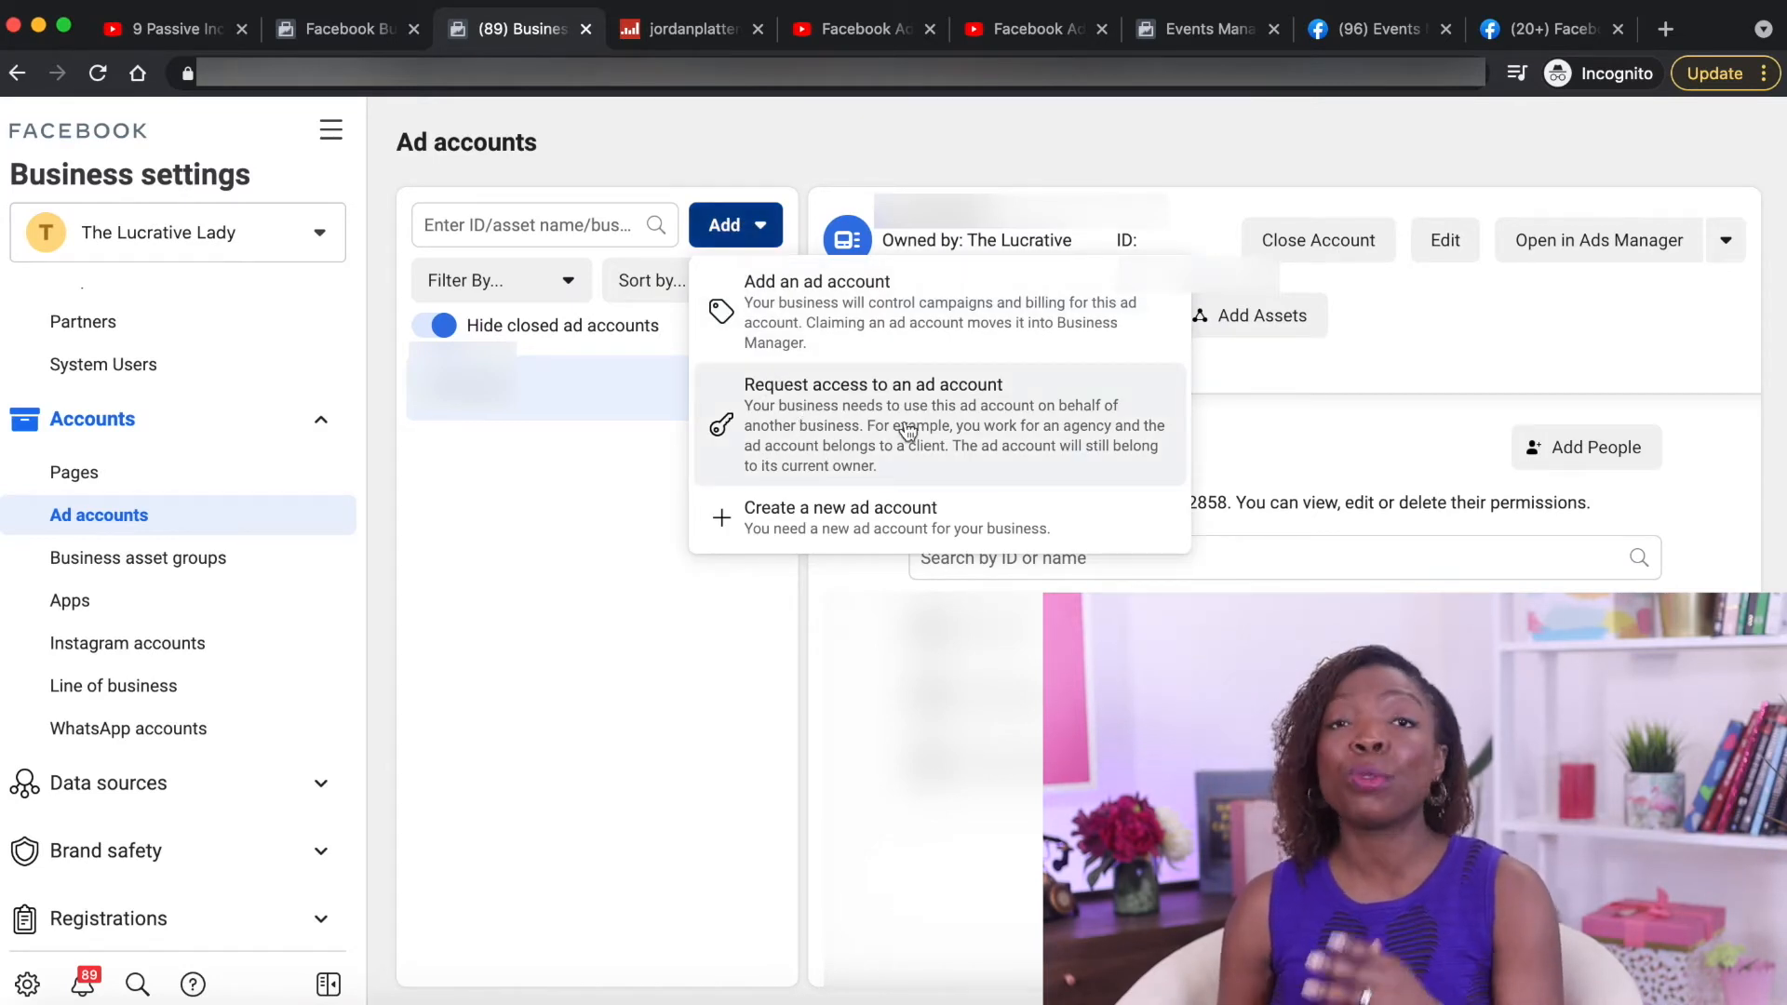
pyautogui.click(808, 528)
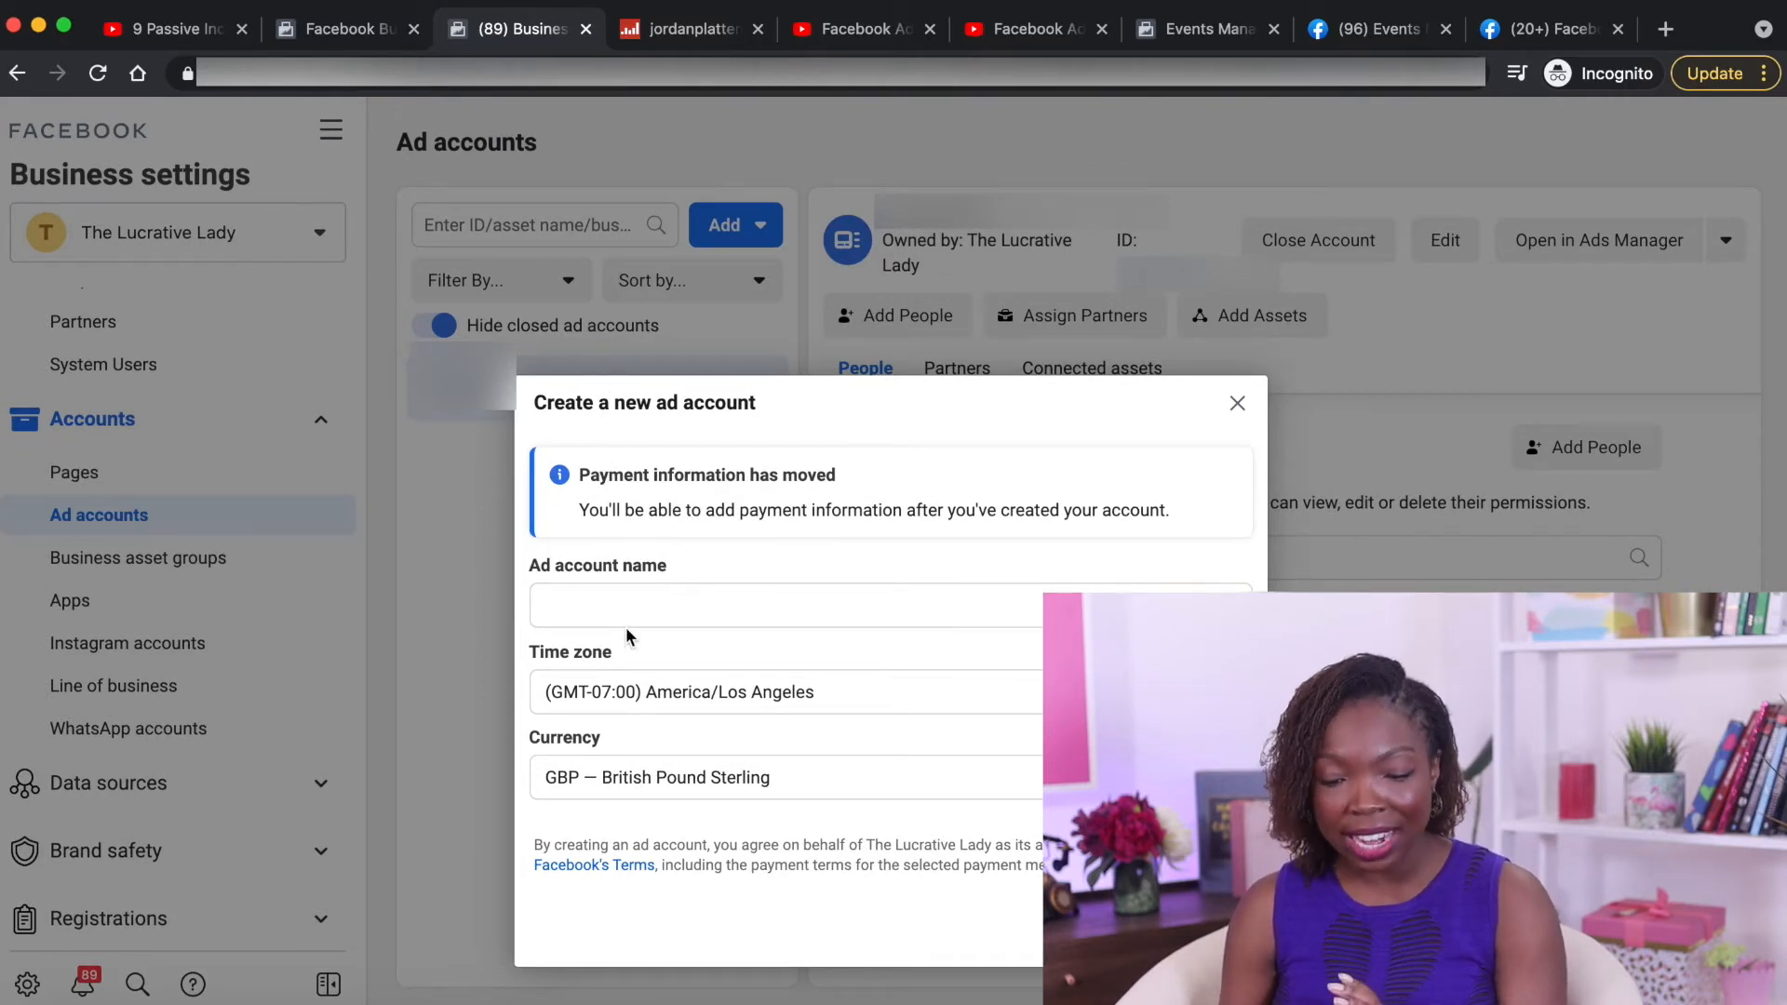
pyautogui.click(610, 593)
pyautogui.write("Pam's new ad acc")
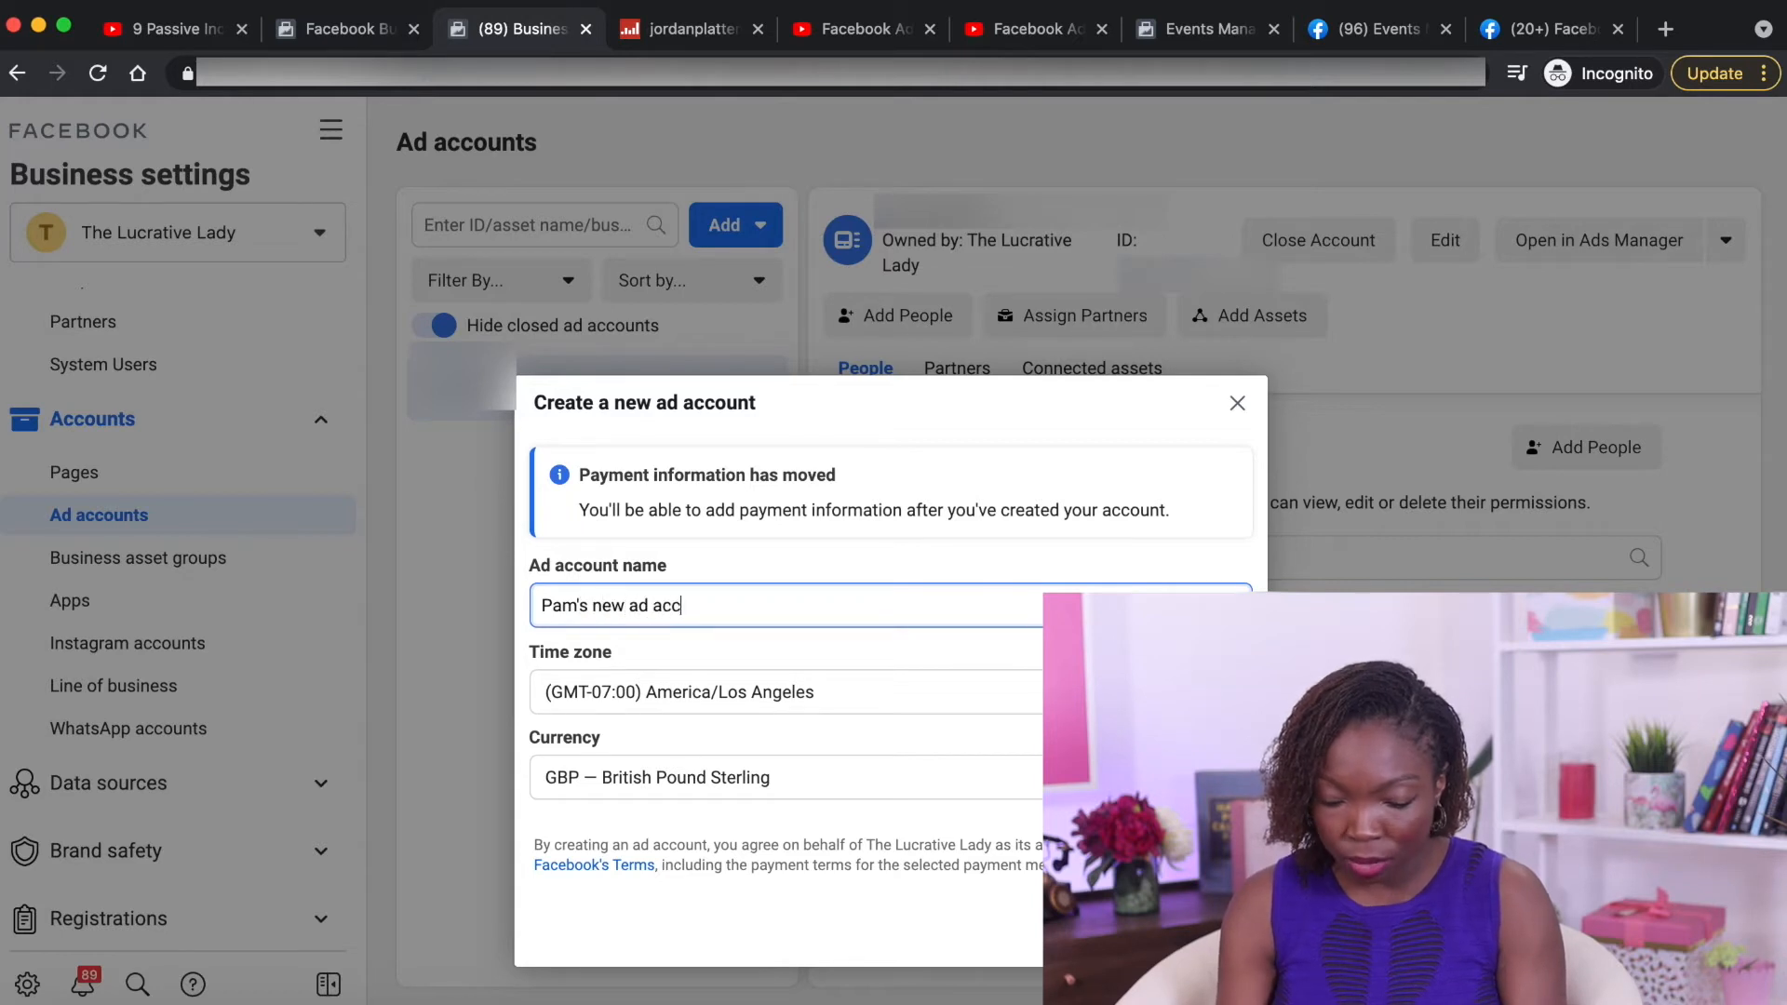
pyautogui.write('ount for Tutorial')
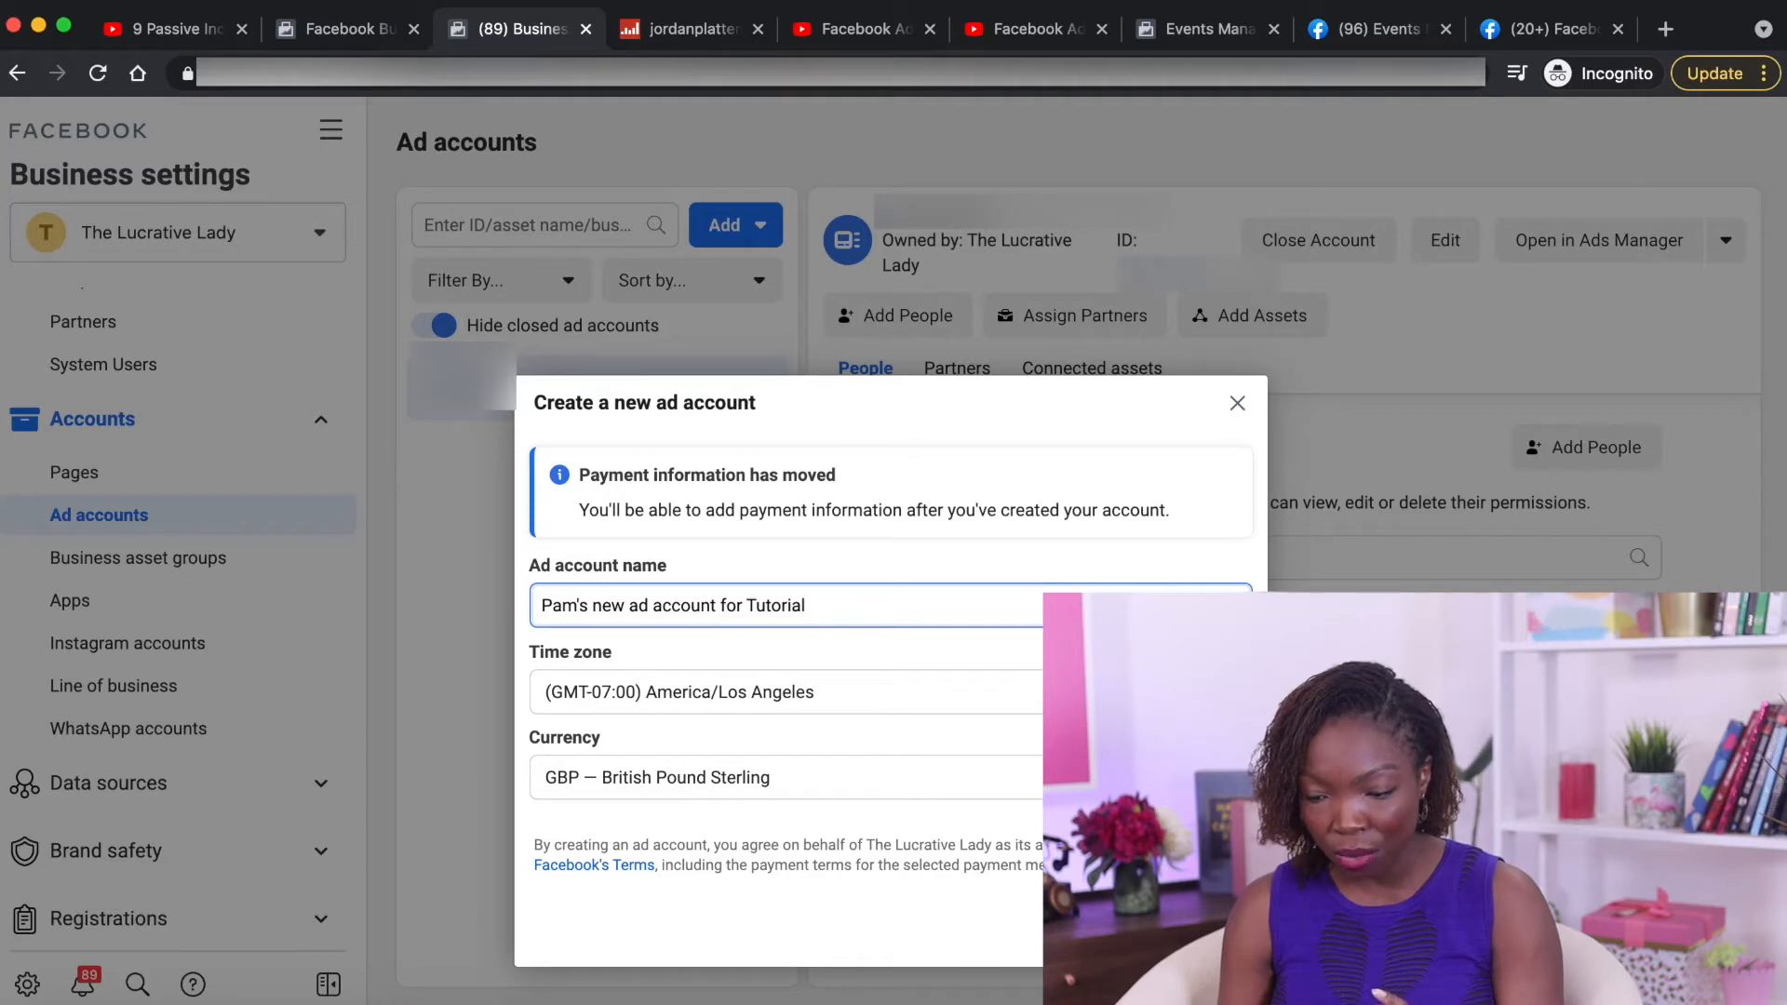
# Set the new ad account's time zone to (GMT-10:00) Etc/GMT+10 and keep GBP – British Pound Sterling as the currency
pyautogui.click(1145, 692)
pyautogui.scroll(-2, 842, 511)
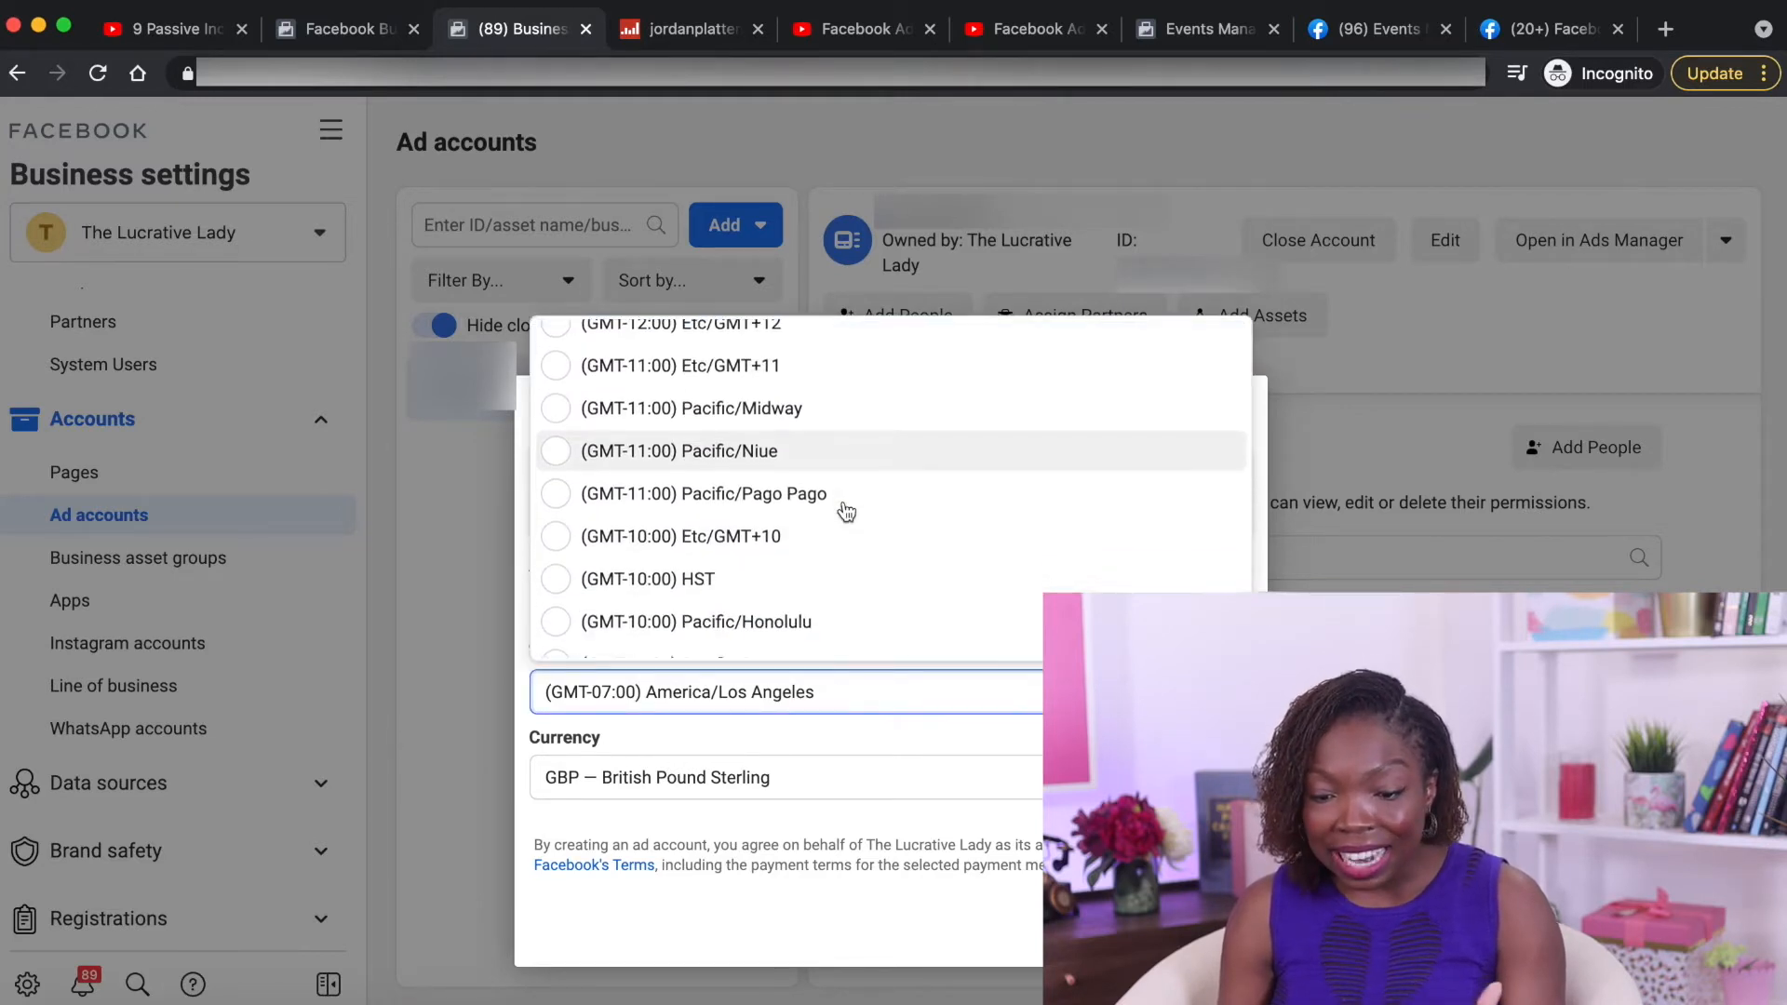
pyautogui.scroll(-3, 841, 511)
pyautogui.scroll(3, 800, 511)
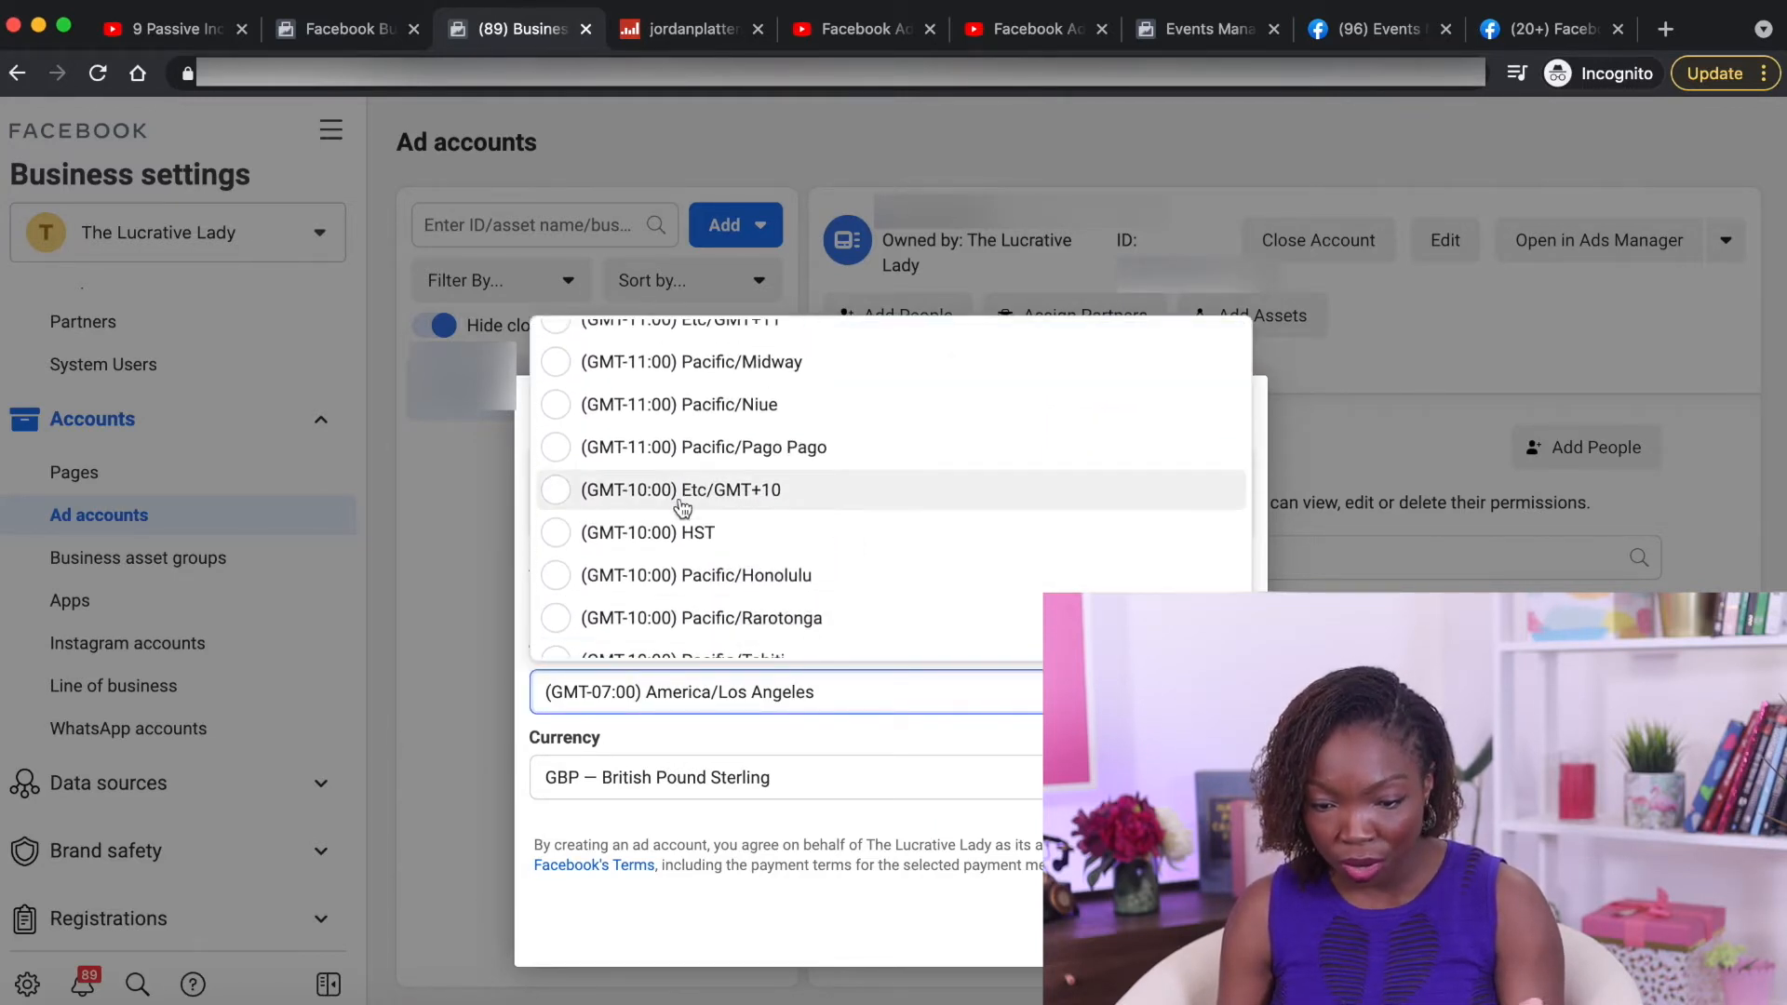
pyautogui.click(559, 496)
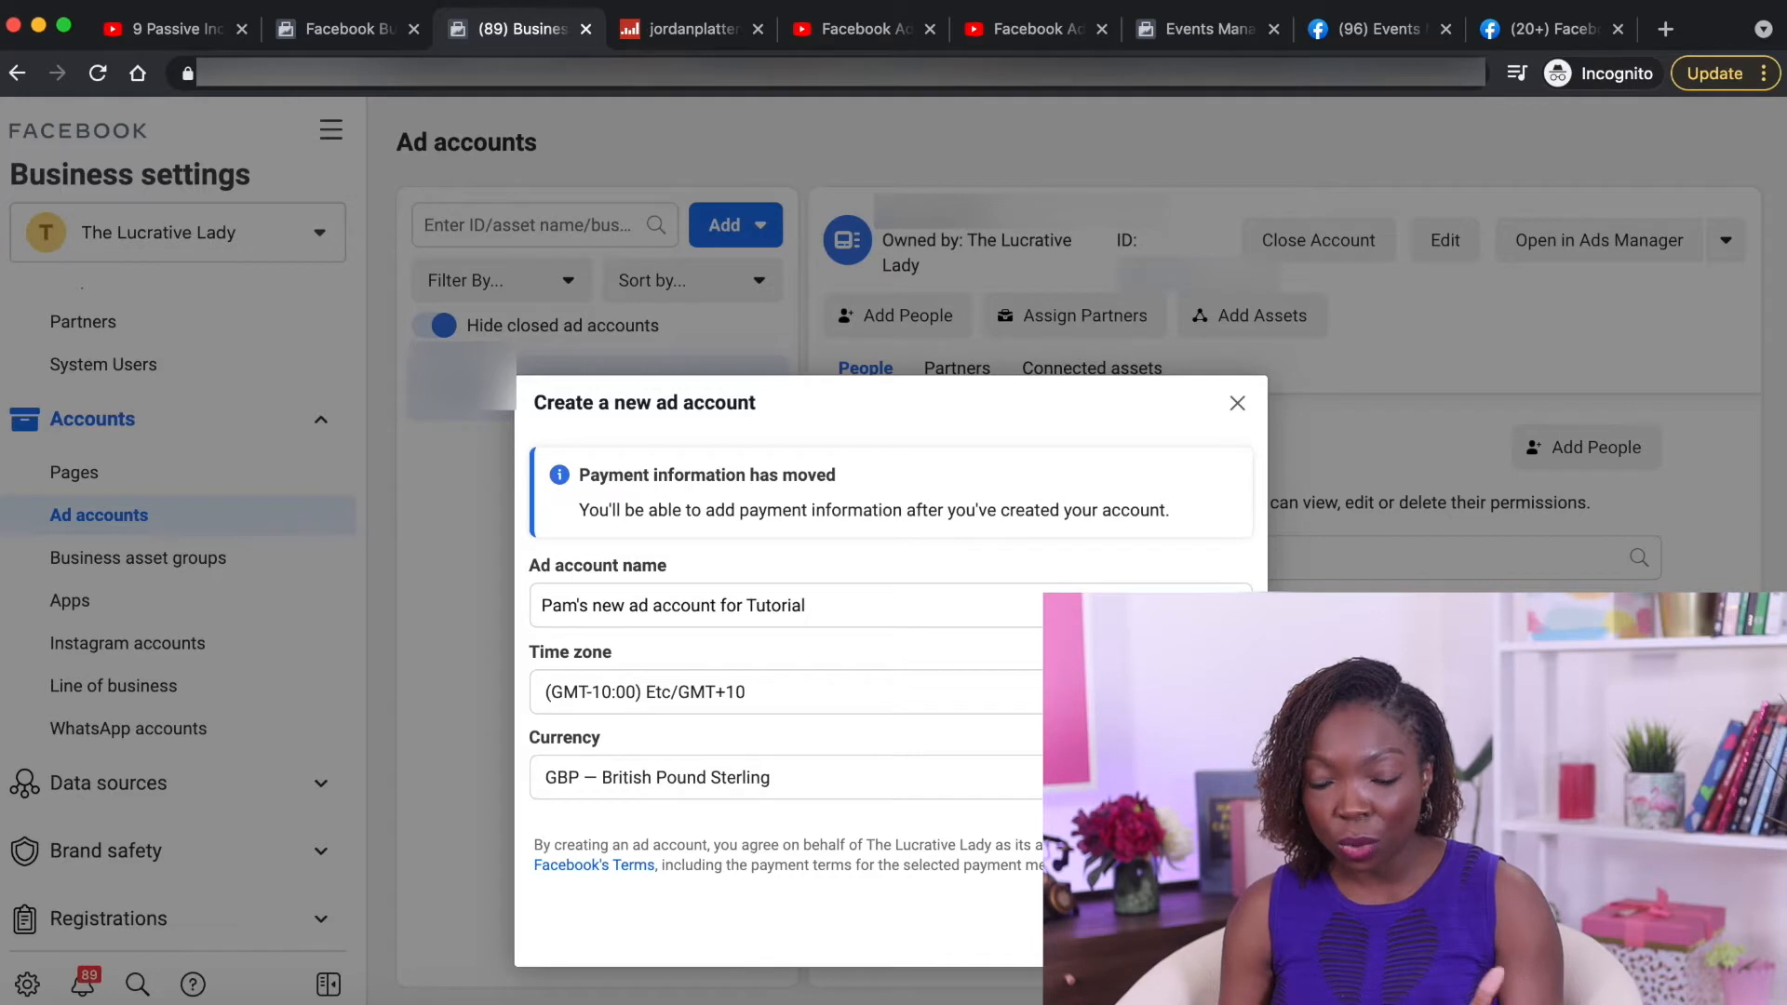
pyautogui.click(707, 777)
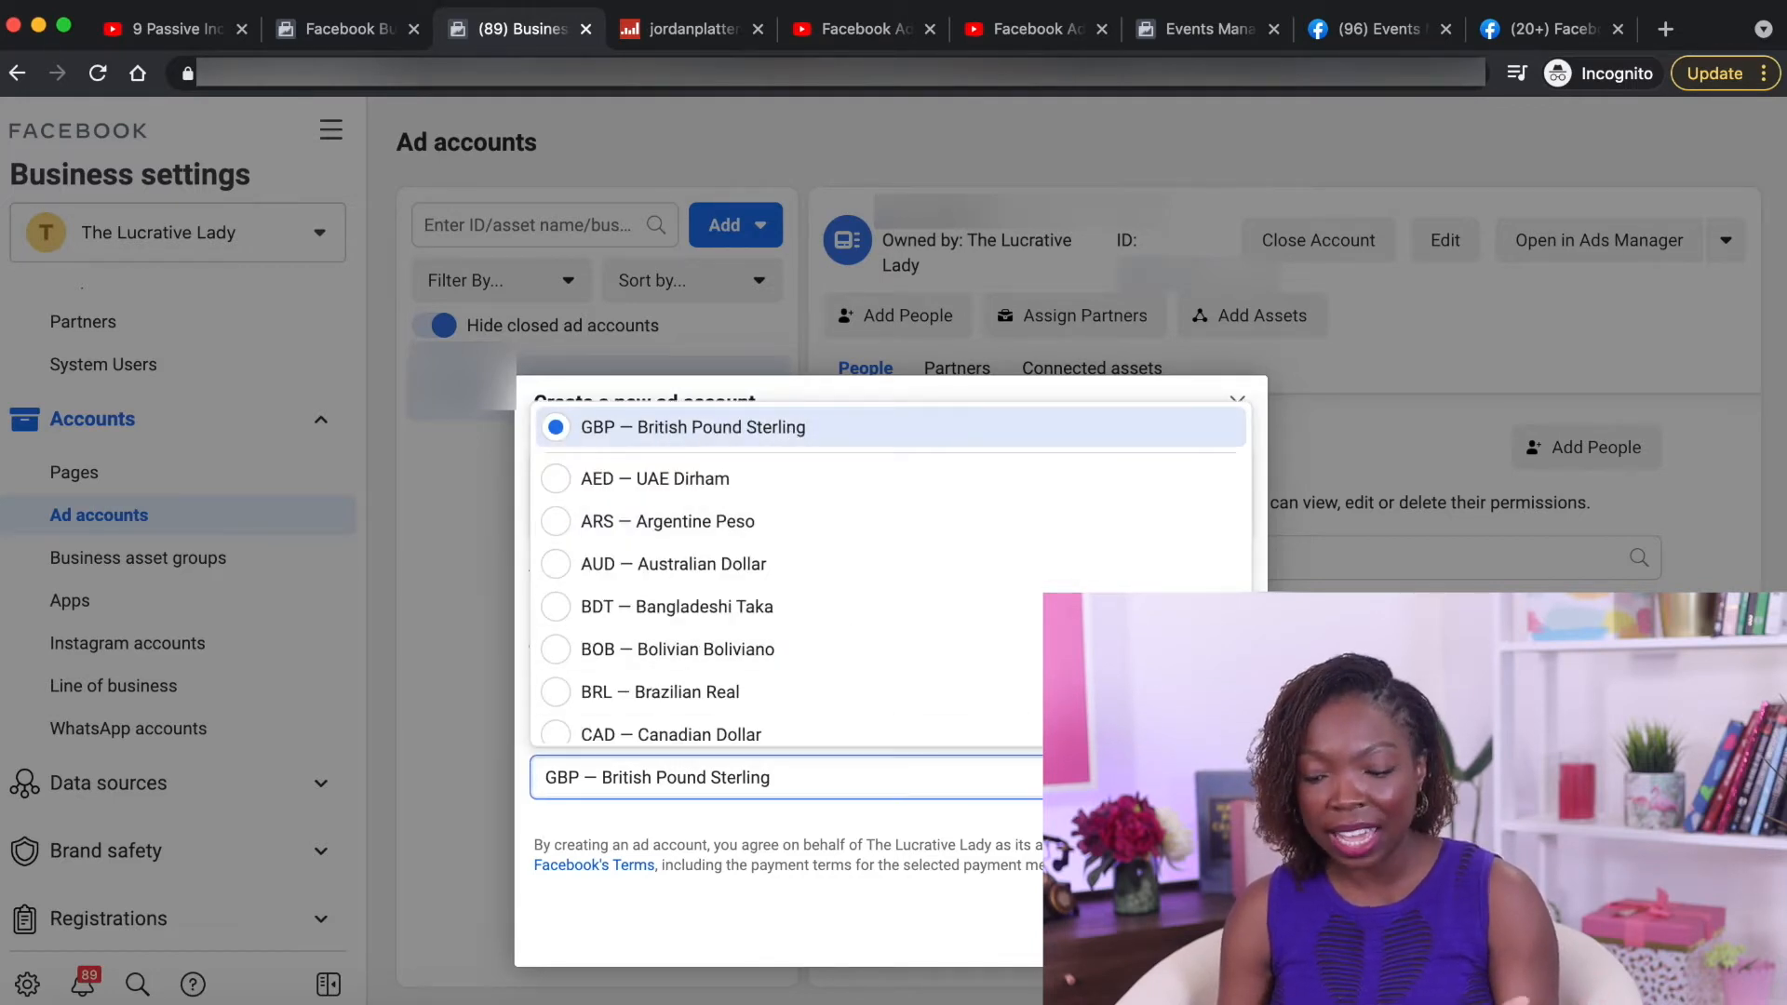
pyautogui.click(856, 772)
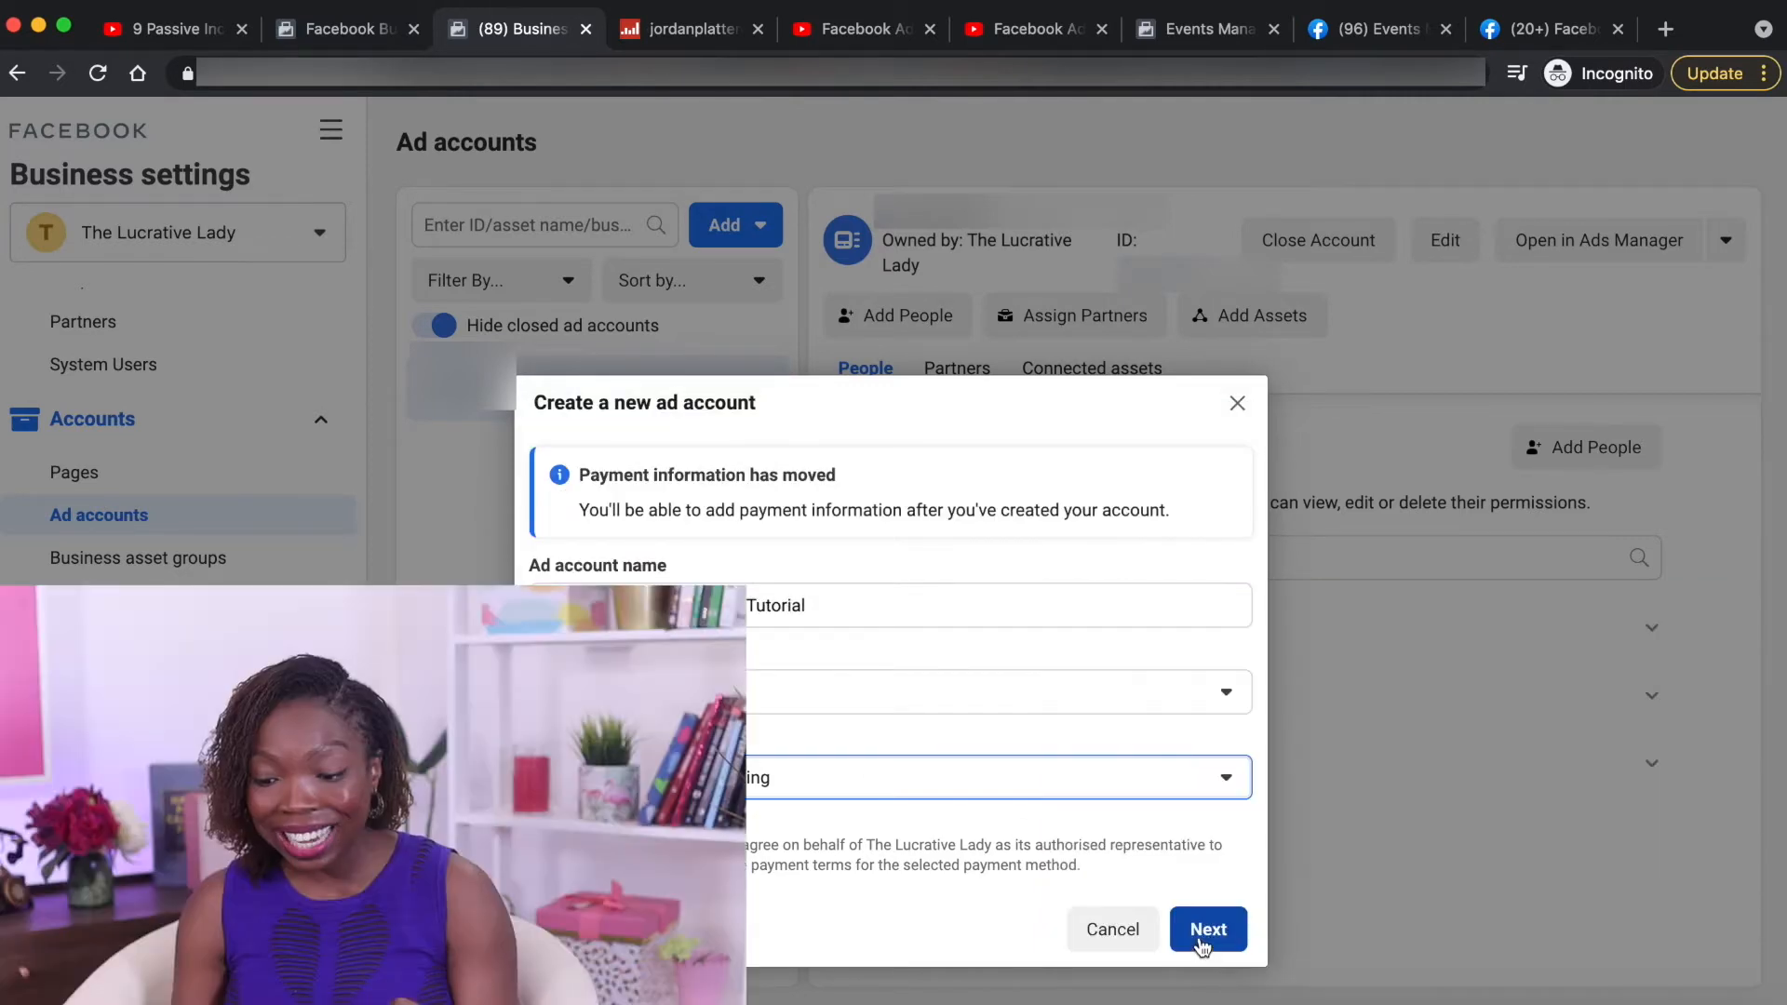
# Assign the ad account's use to My business (The Lucrative Lady) and create the account
pyautogui.click(1206, 925)
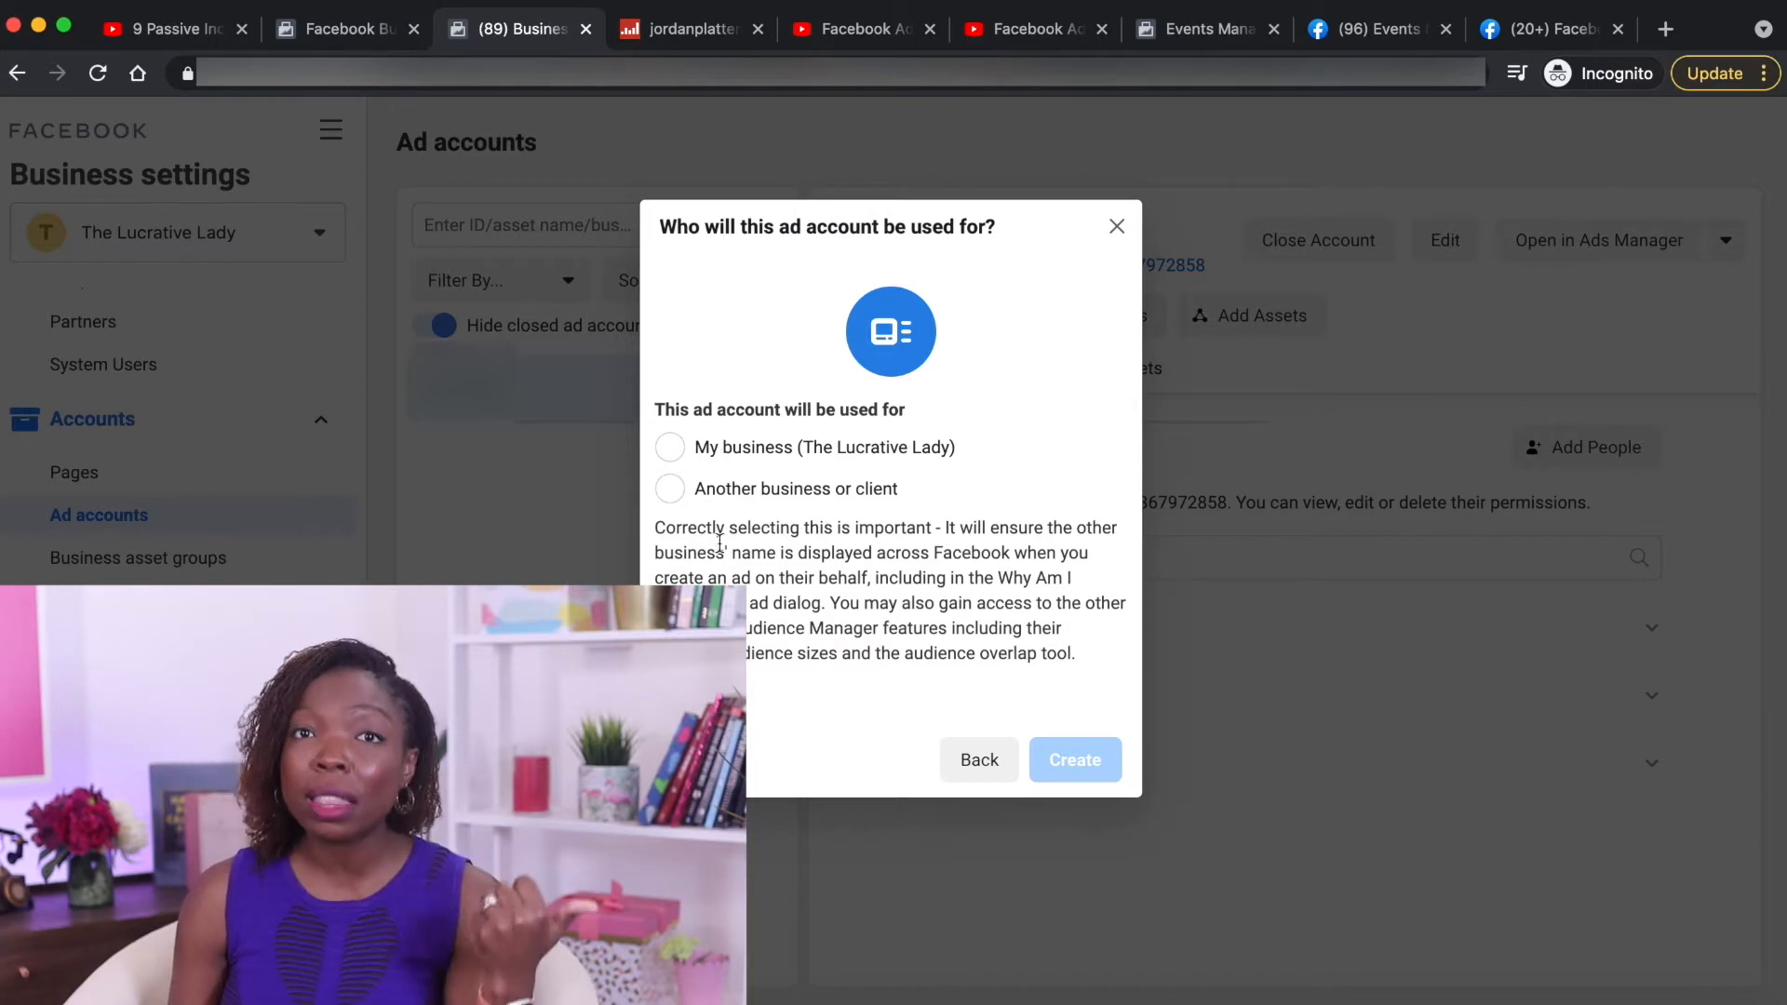
pyautogui.click(704, 447)
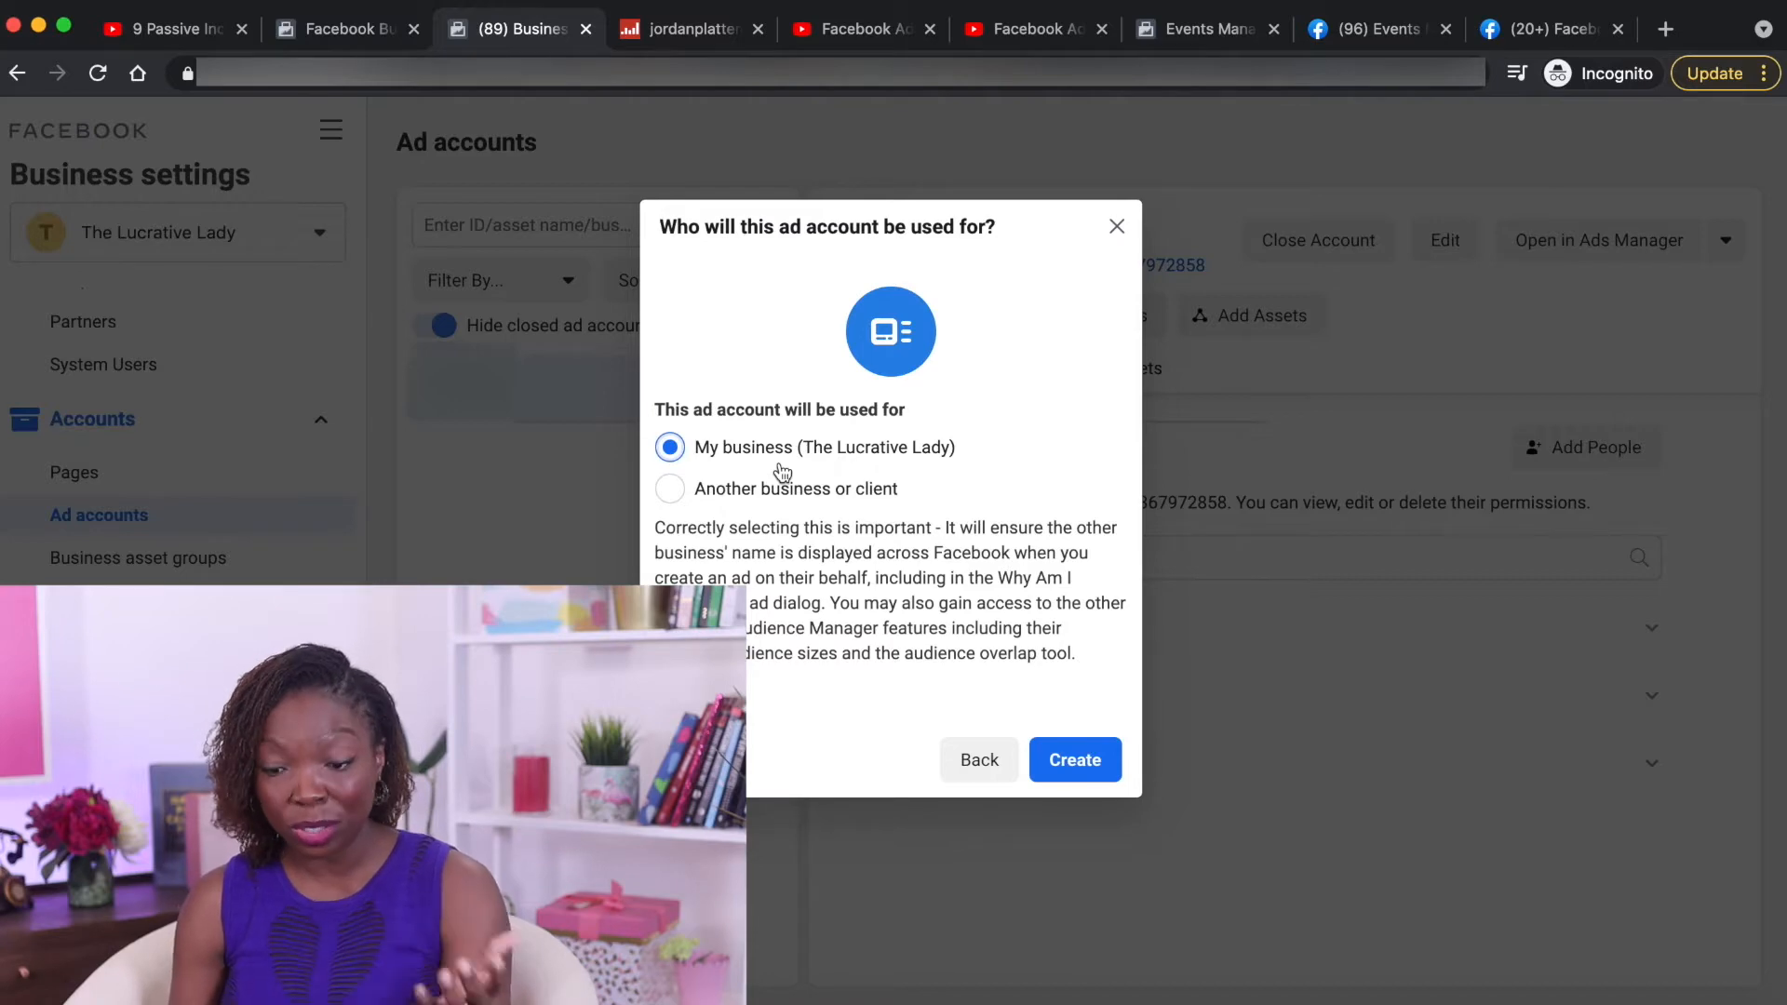
pyautogui.click(1082, 763)
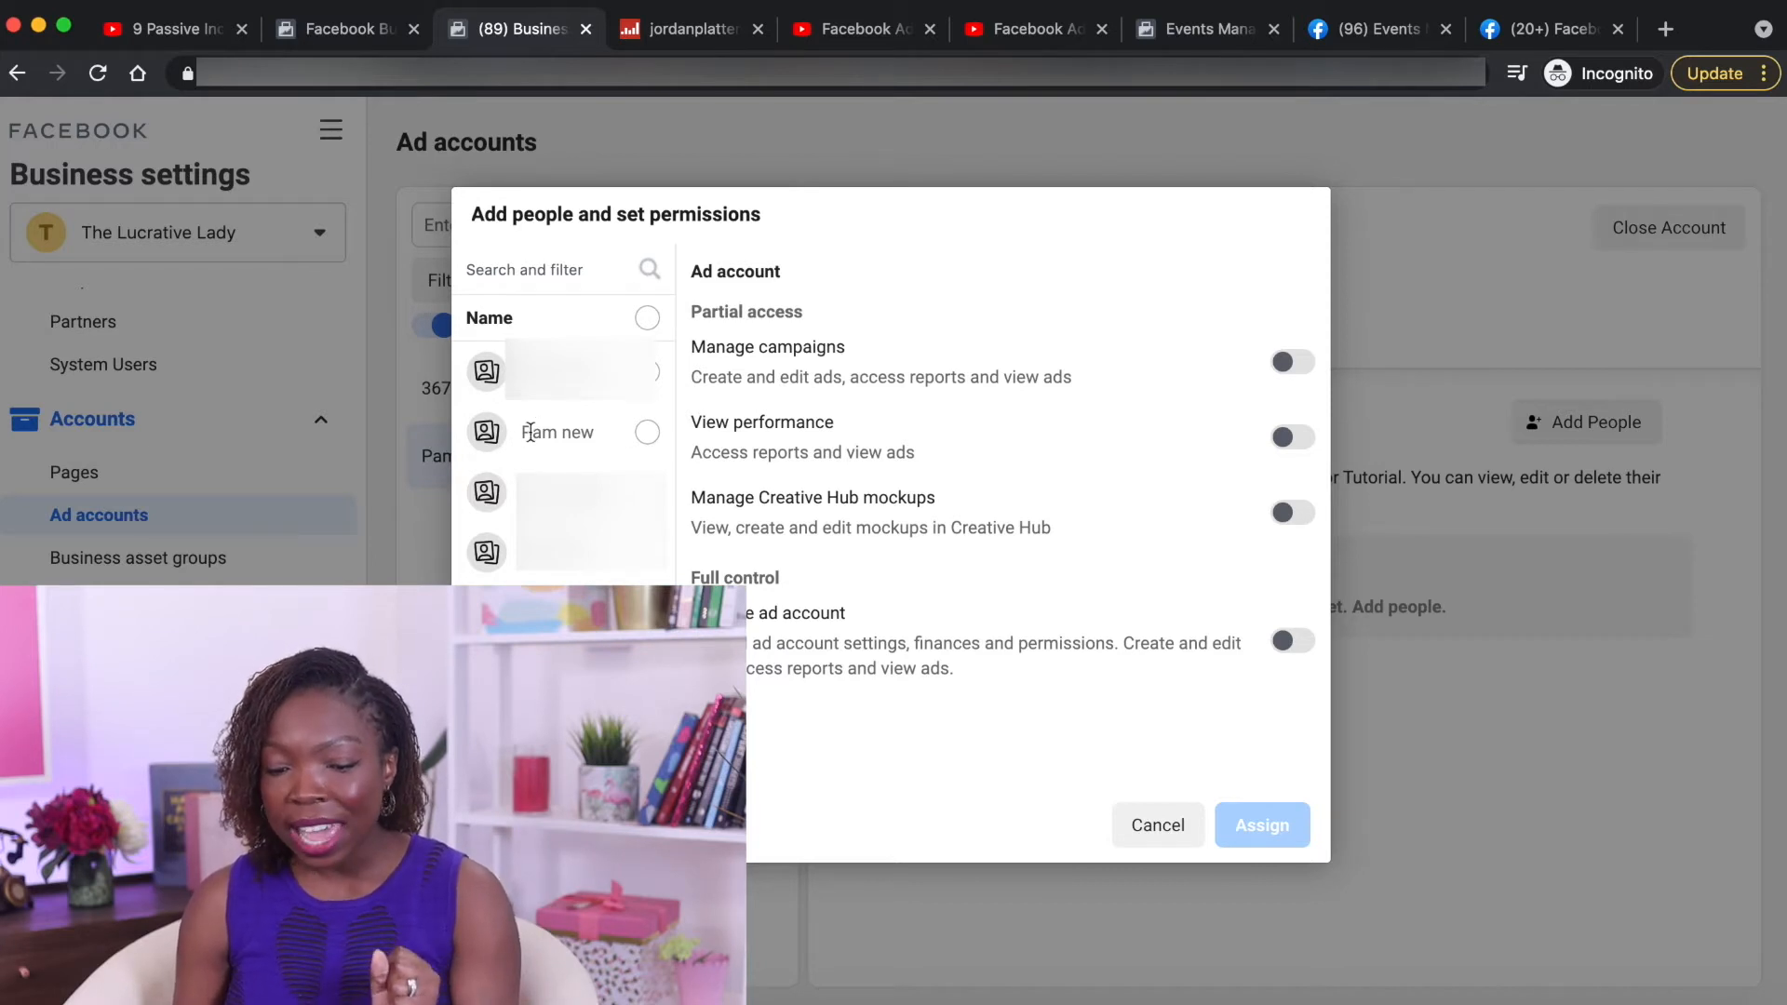
# Assign the recently added person to the new ad account with the Manage campaigns and full-control Manage ad account permissions
pyautogui.click(602, 438)
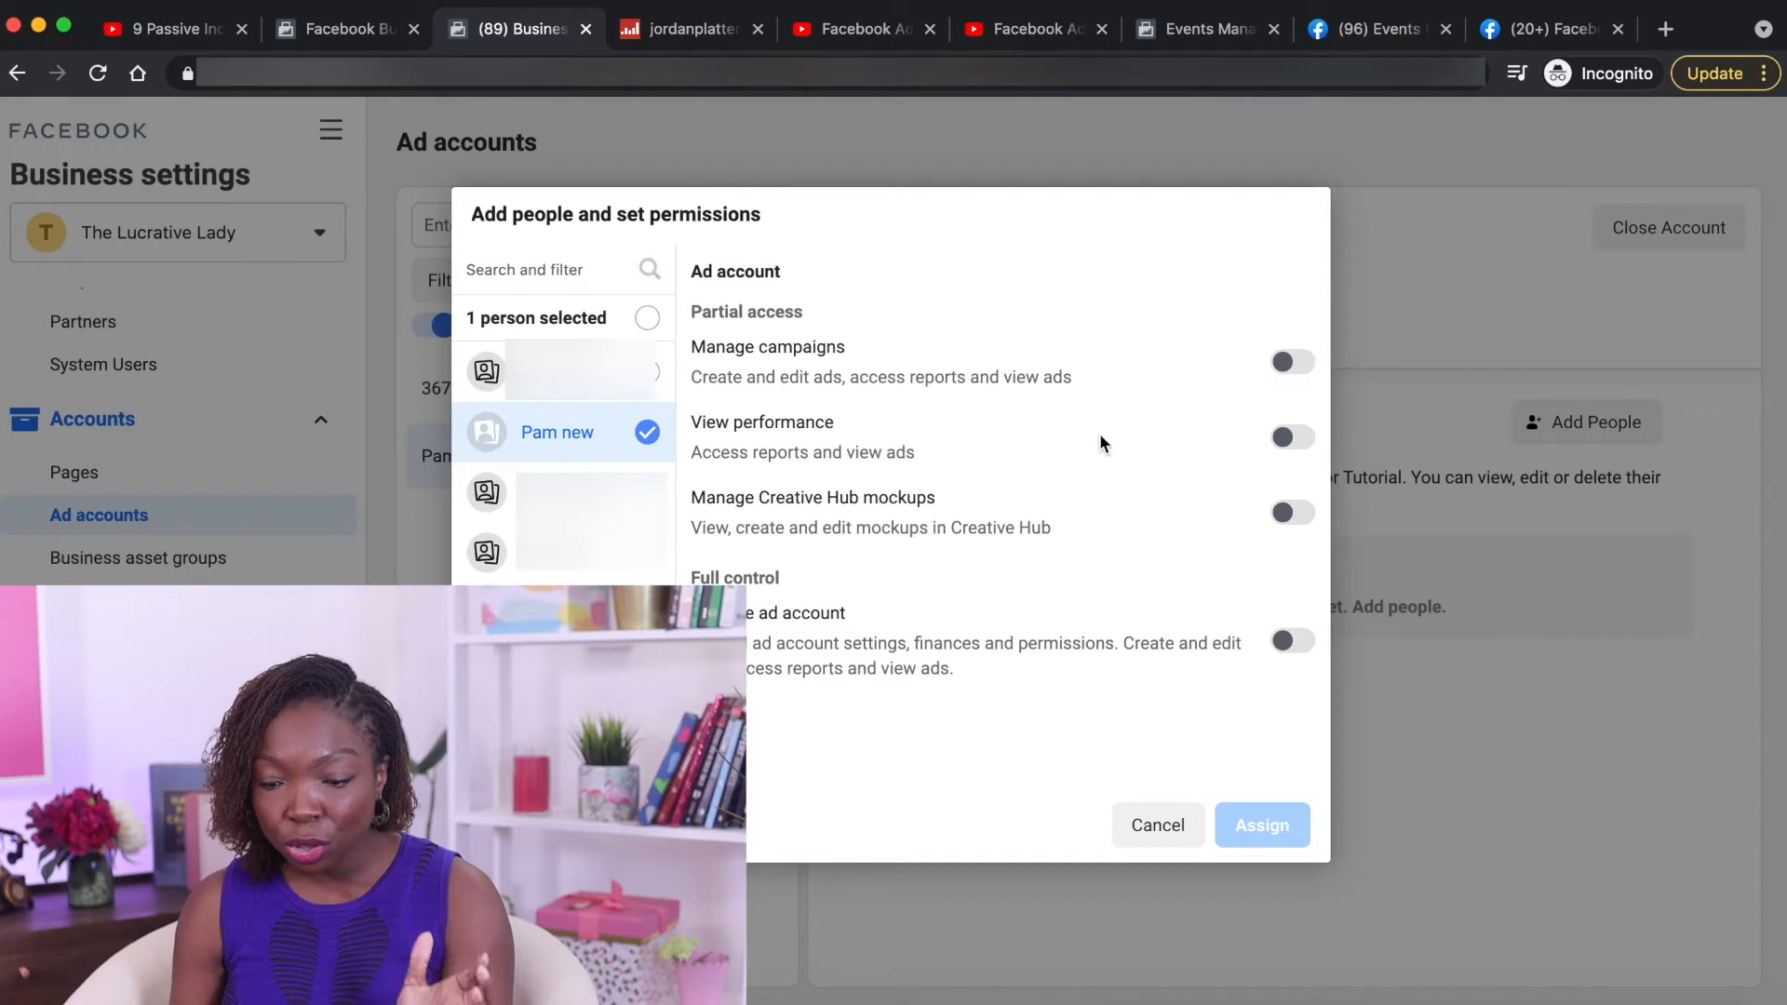
pyautogui.click(1296, 364)
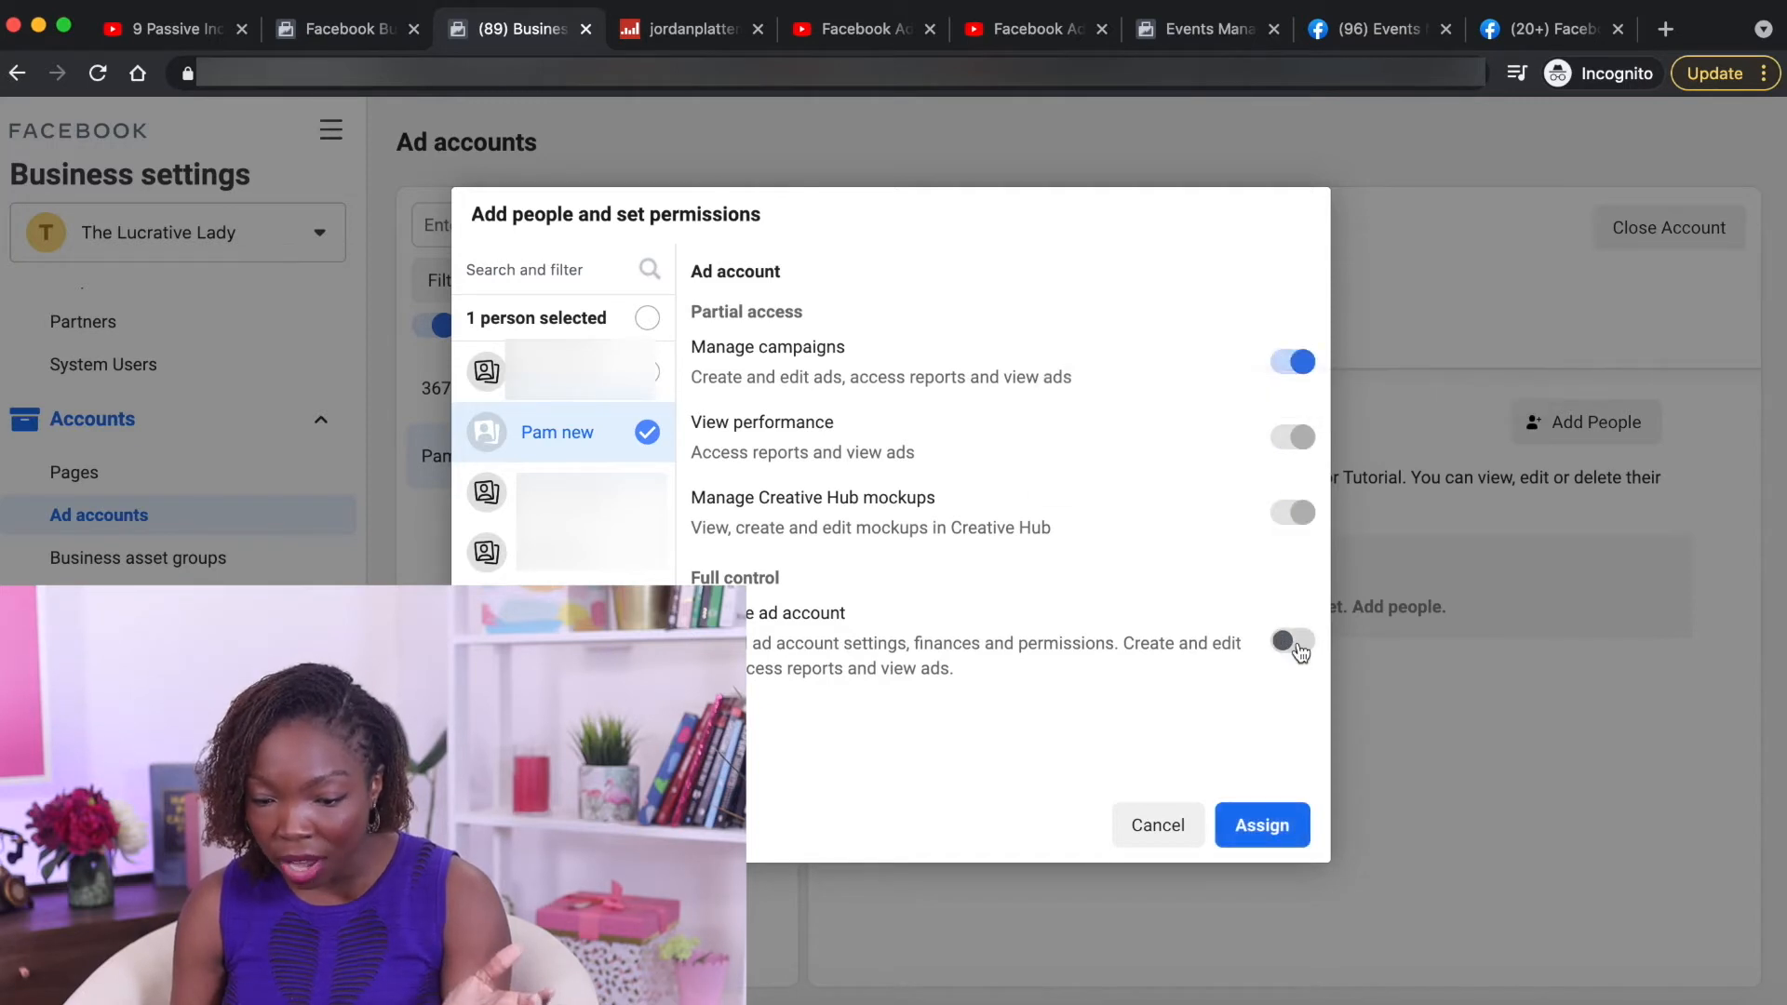
pyautogui.click(1299, 652)
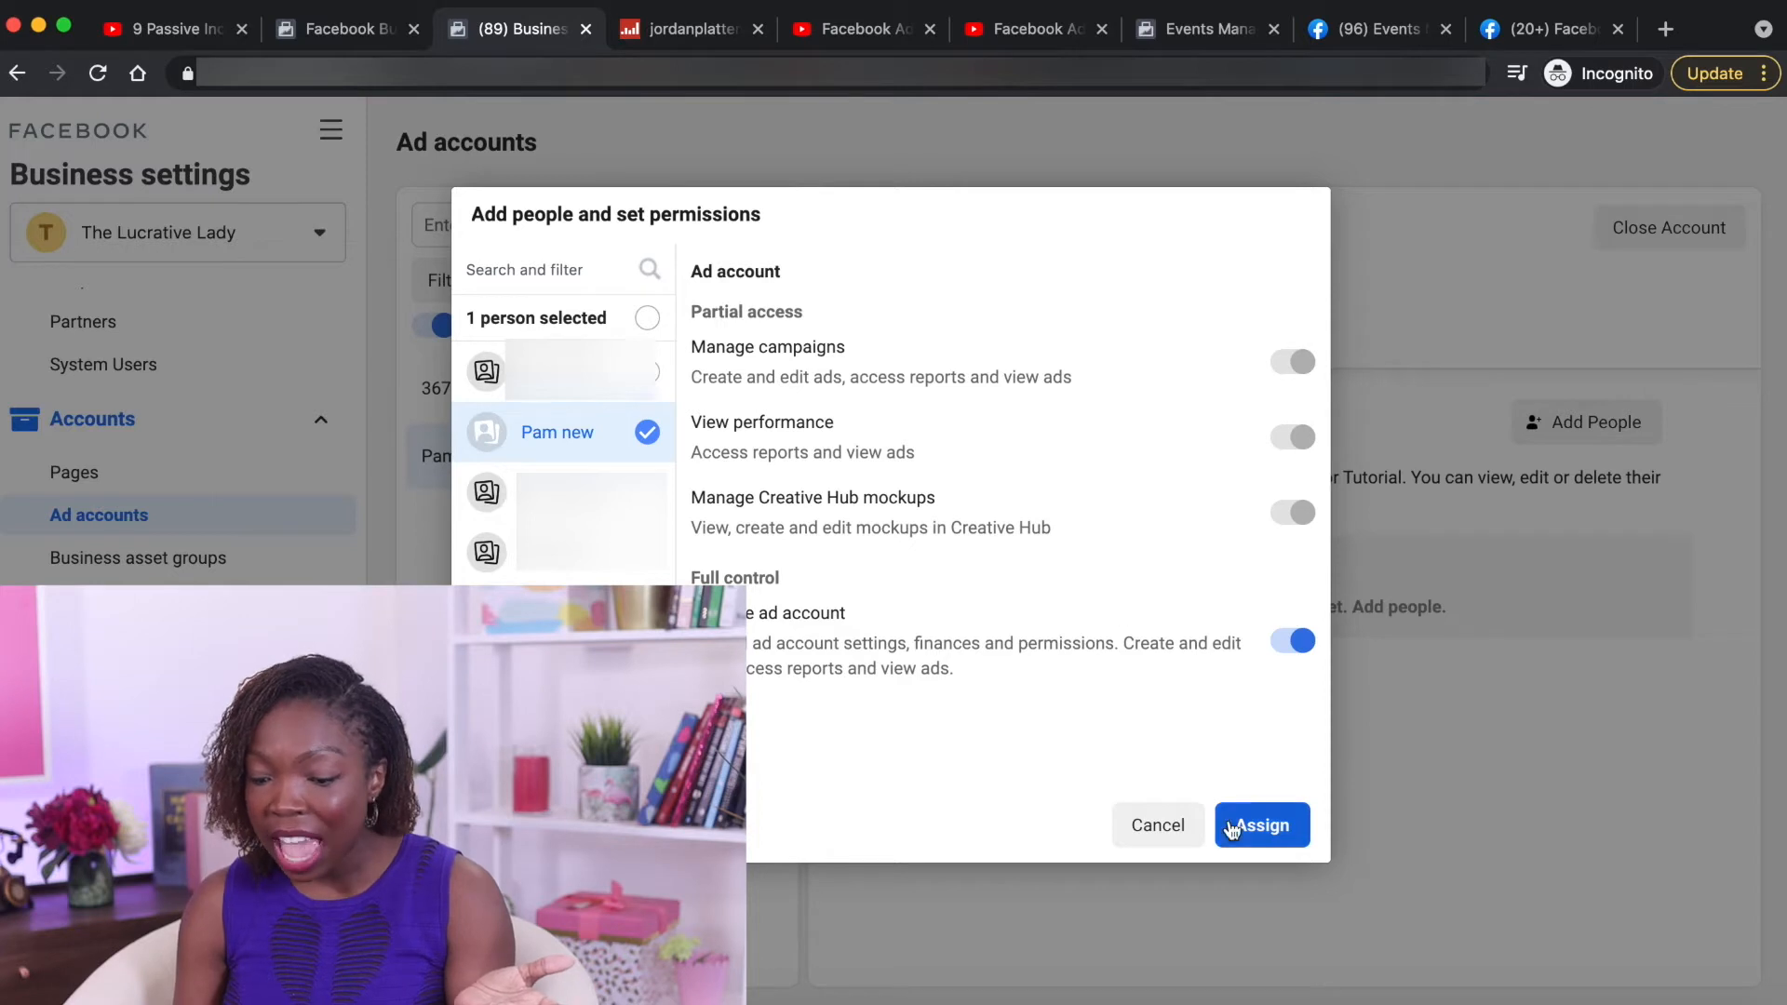
pyautogui.click(1262, 829)
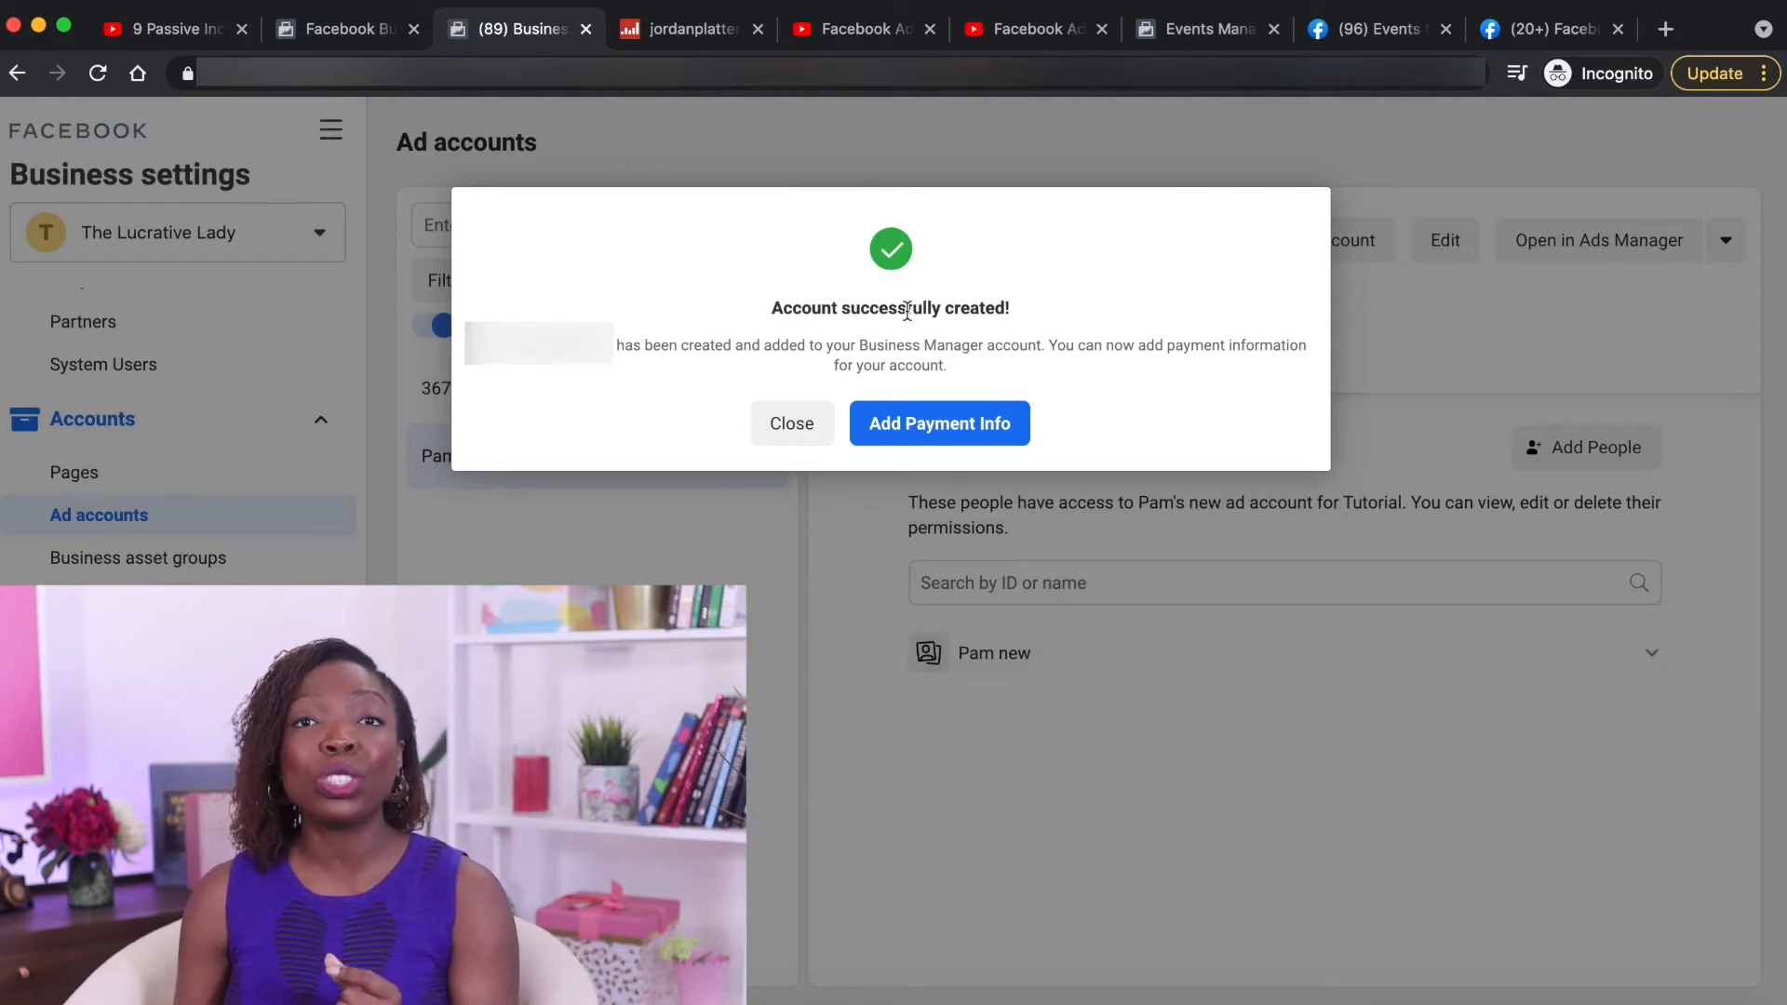
# Open the new ad account's payment information and look through the optional business and tax form, skipping it without entries
pyautogui.click(938, 434)
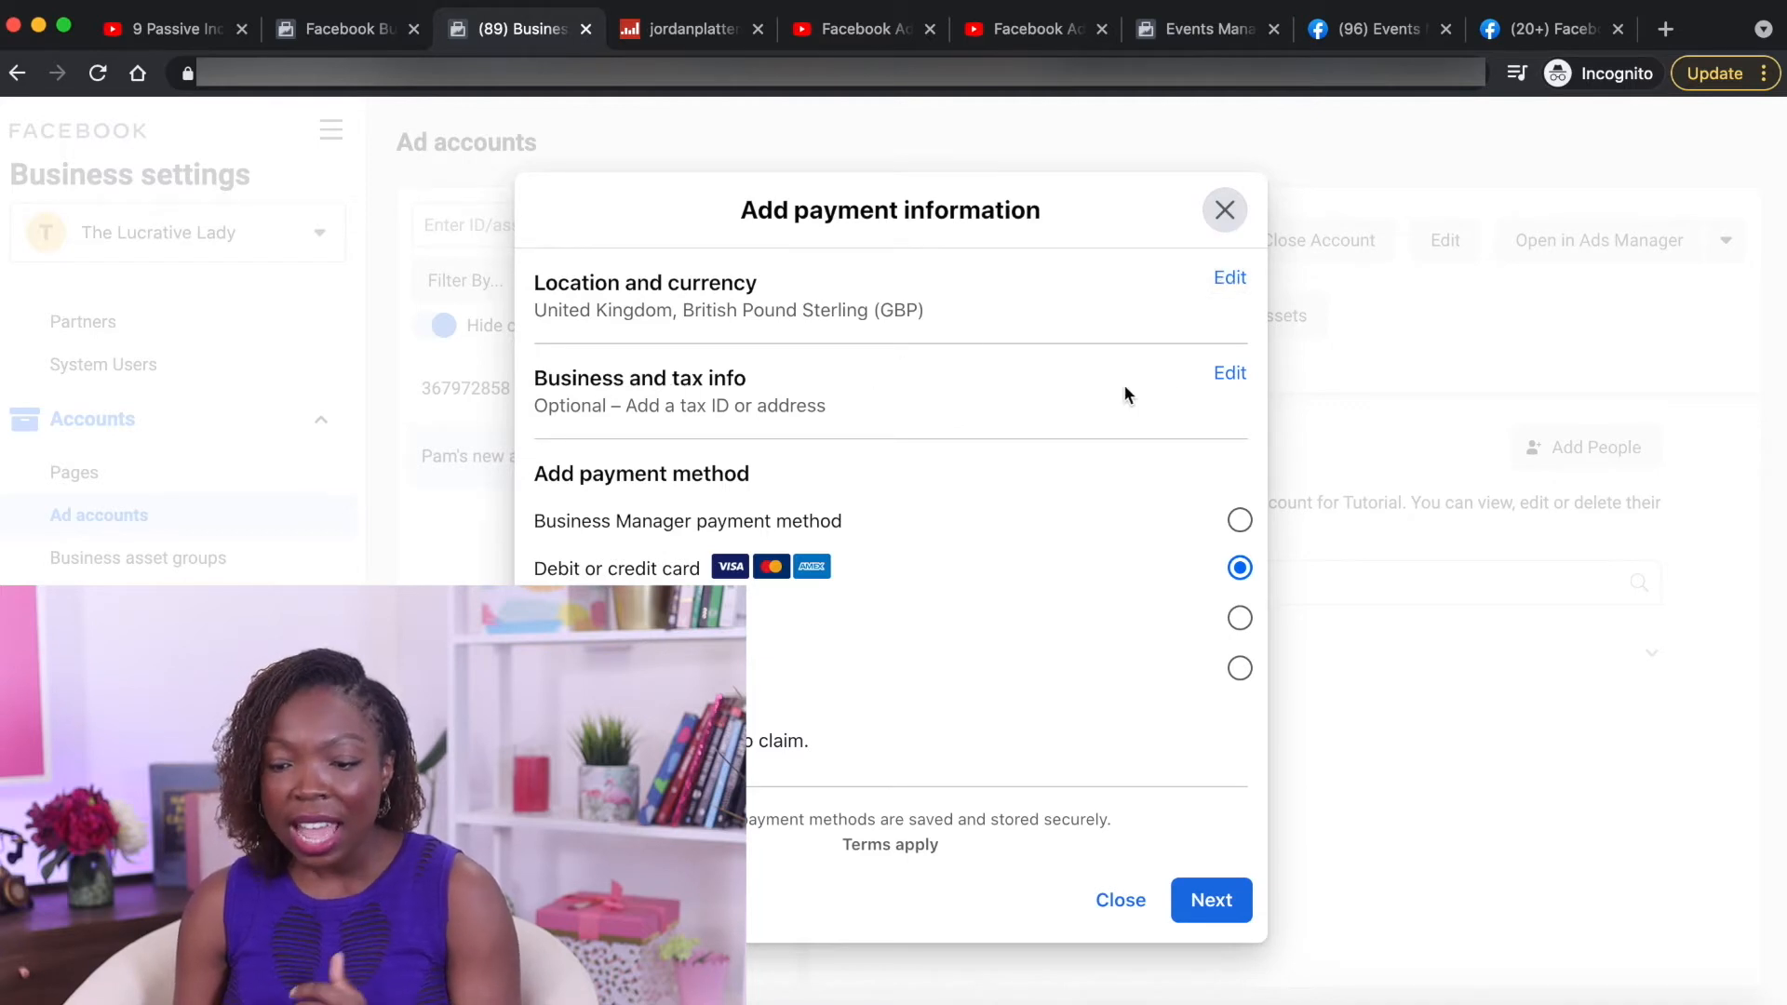
pyautogui.click(1221, 373)
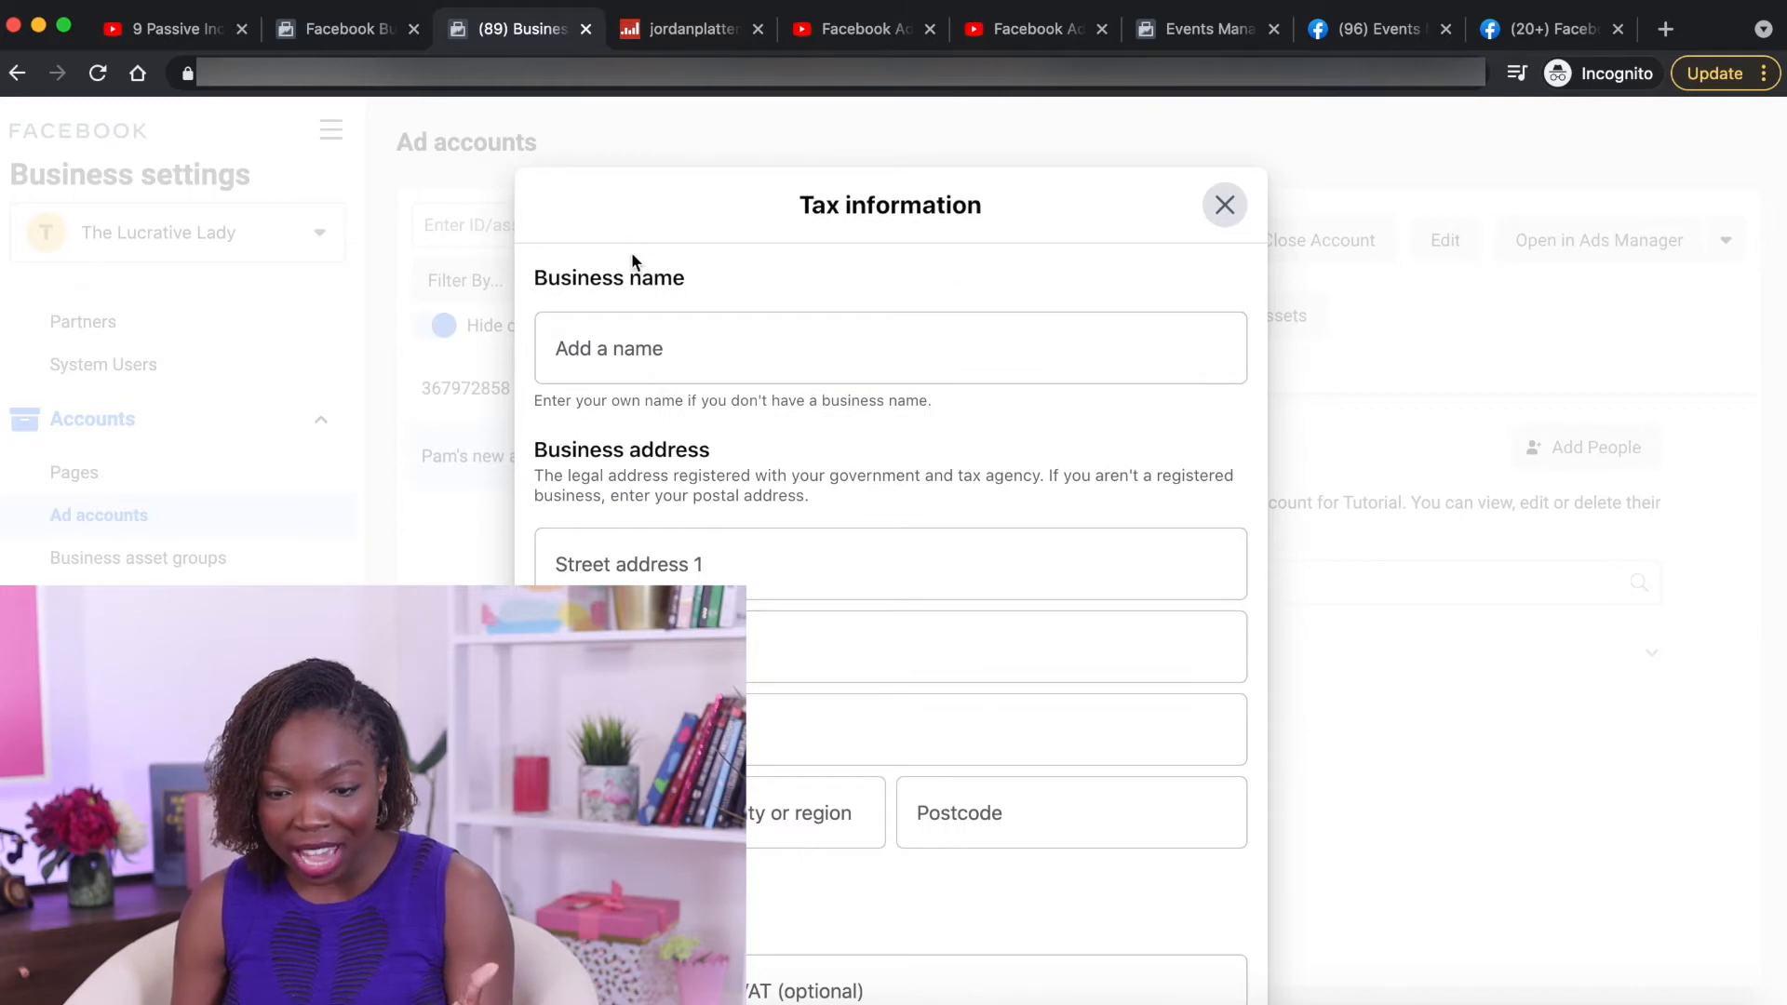
pyautogui.scroll(-5, 637, 354)
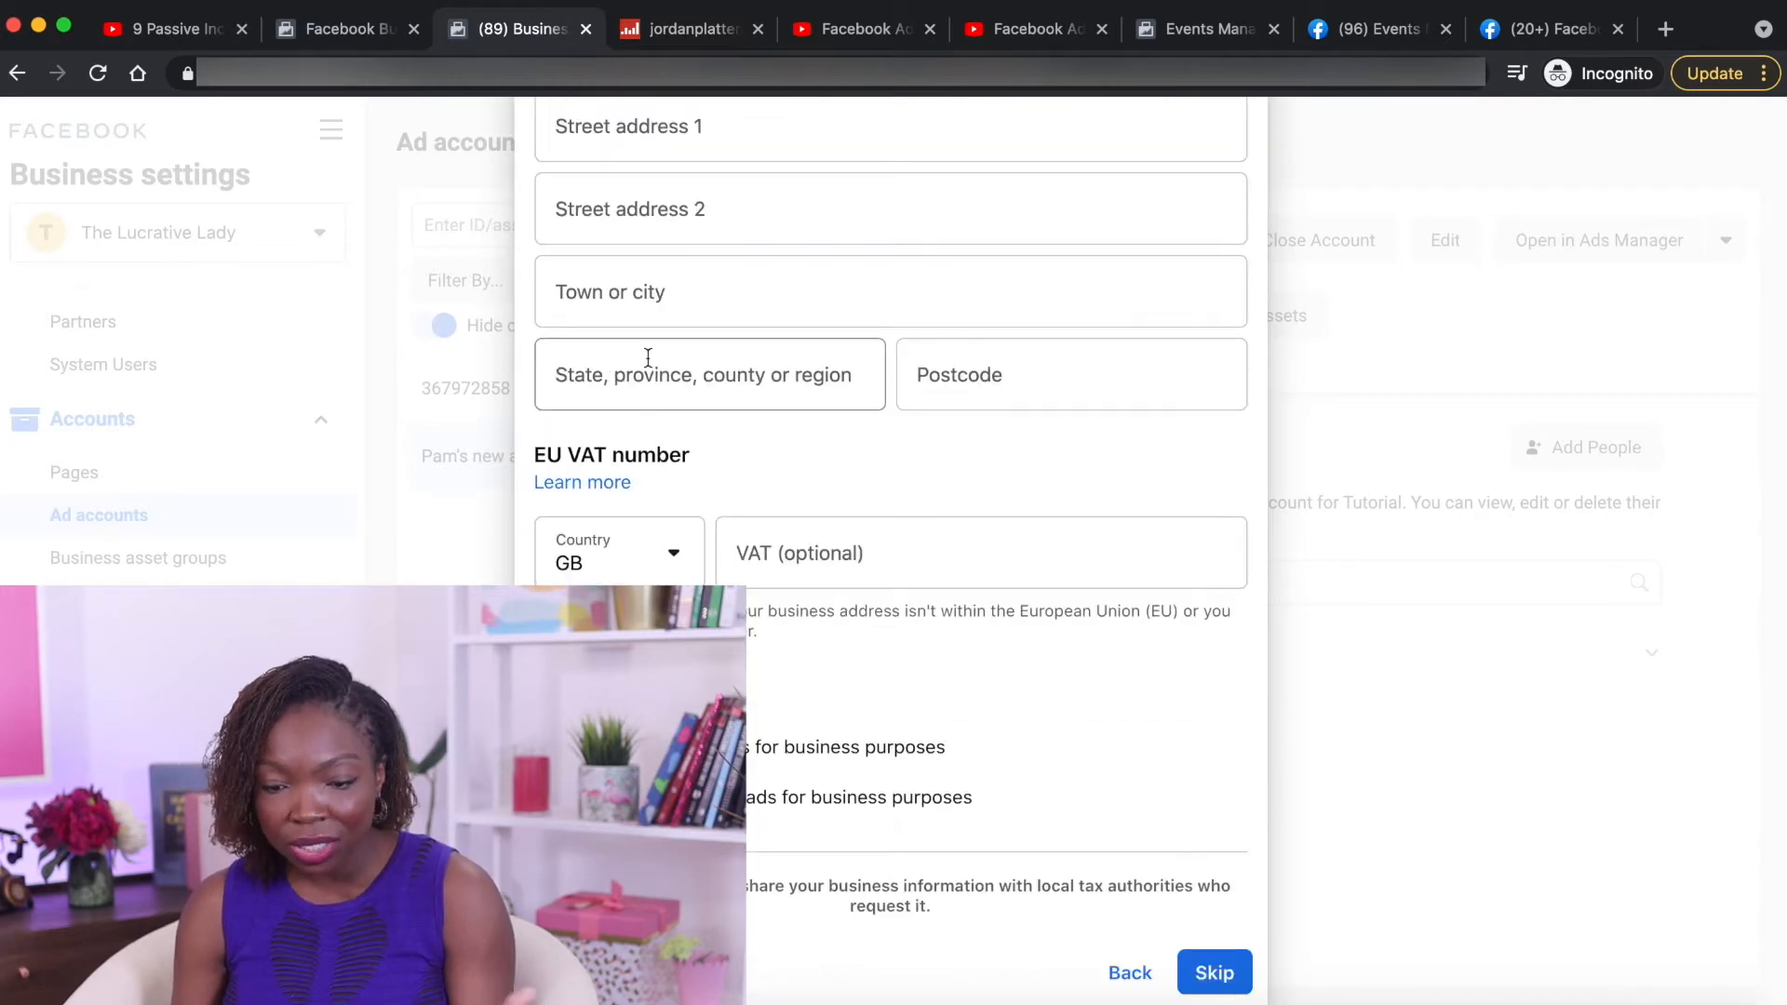
pyautogui.scroll(-2, 977, 395)
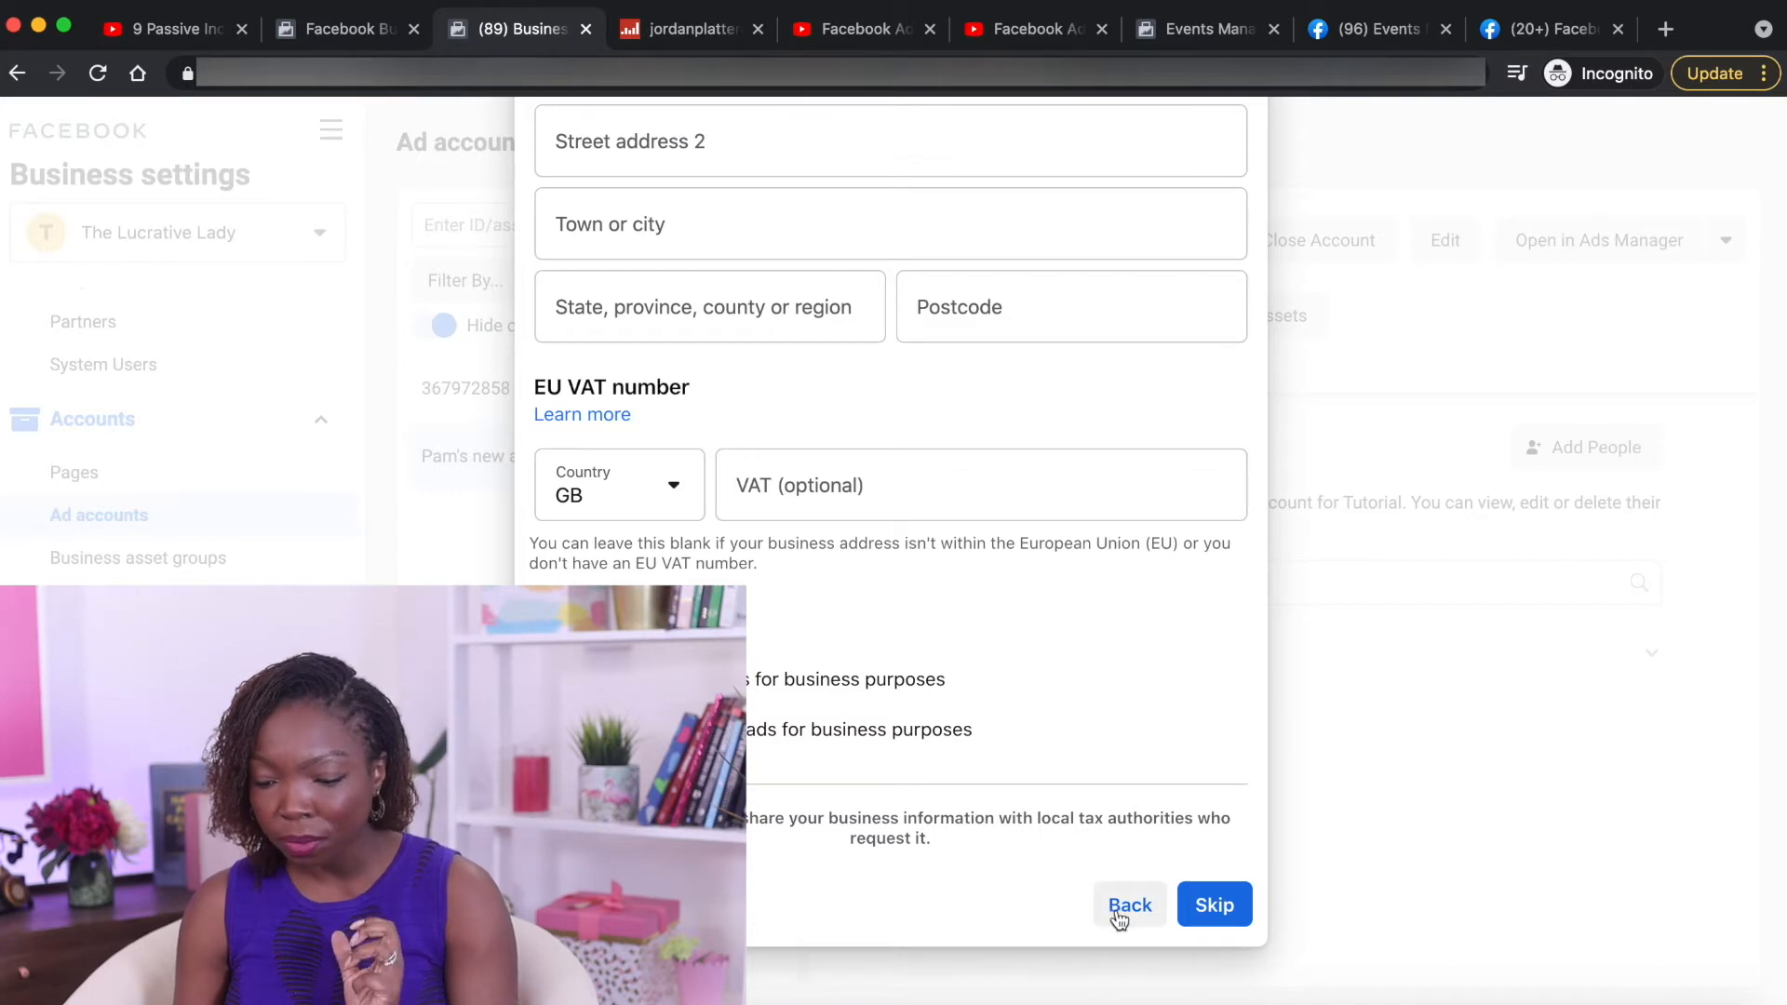
pyautogui.click(1210, 917)
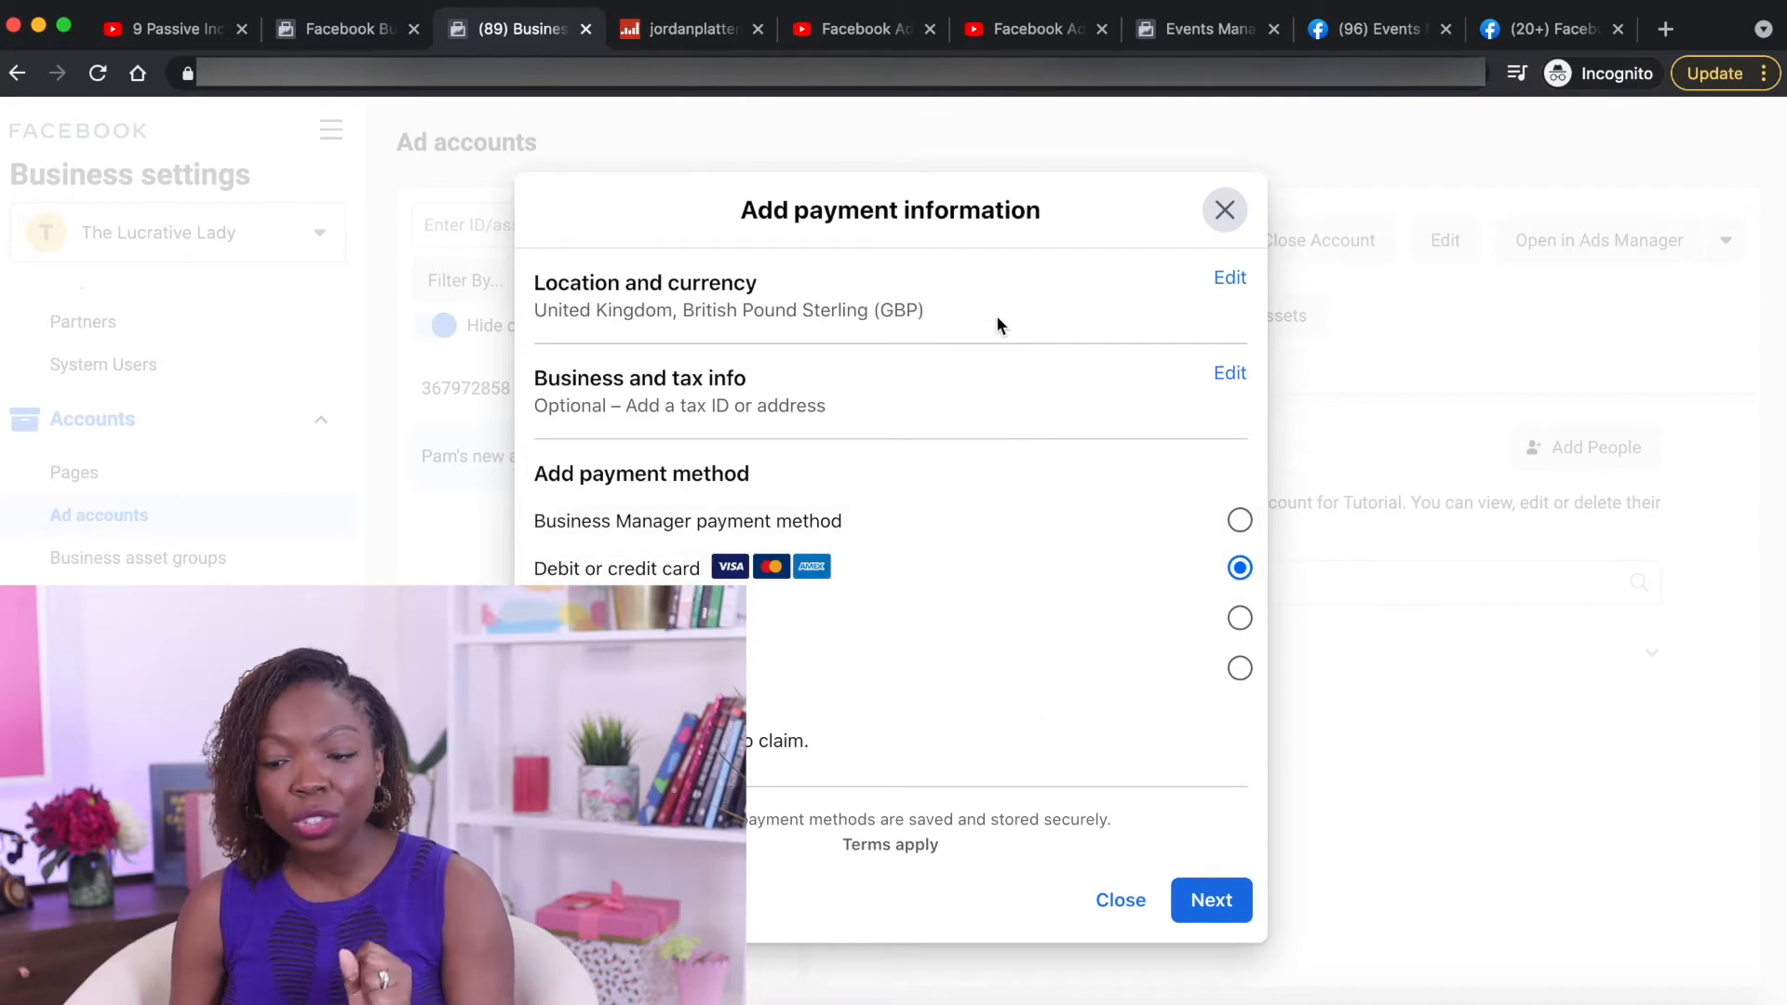
# Try to save the debit or credit card form without details, and leave the payment setup without adding a card
pyautogui.click(1237, 898)
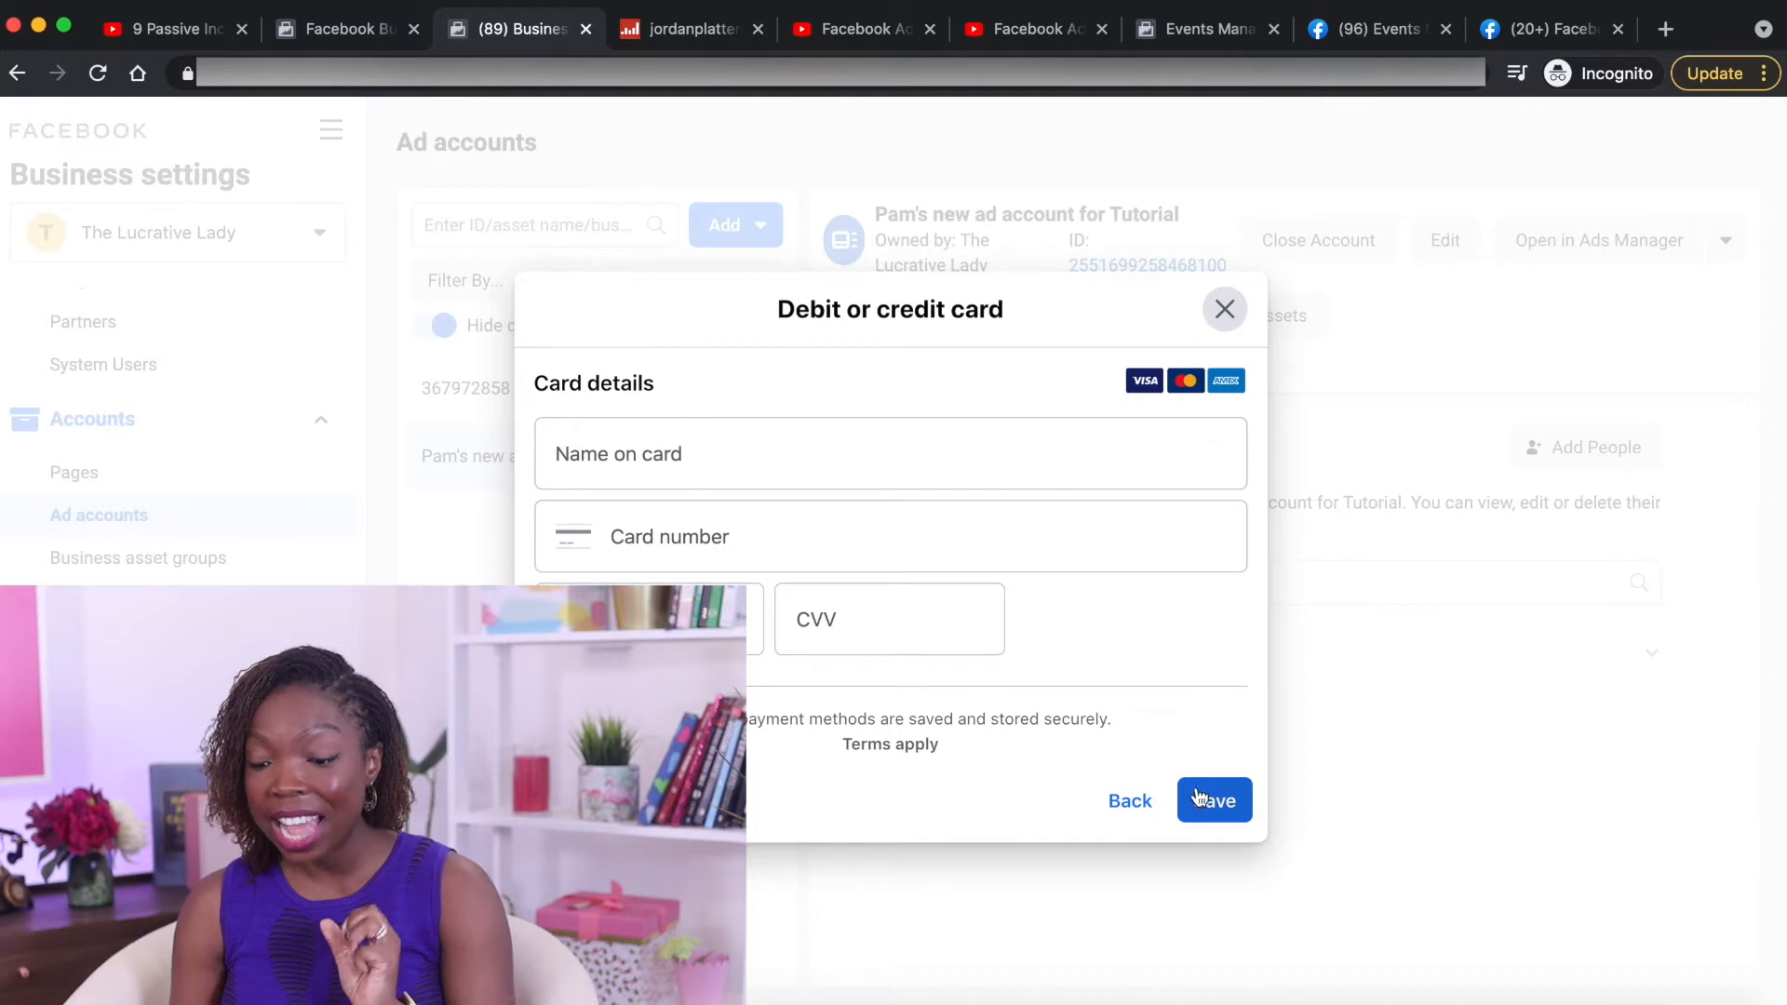
pyautogui.click(1227, 798)
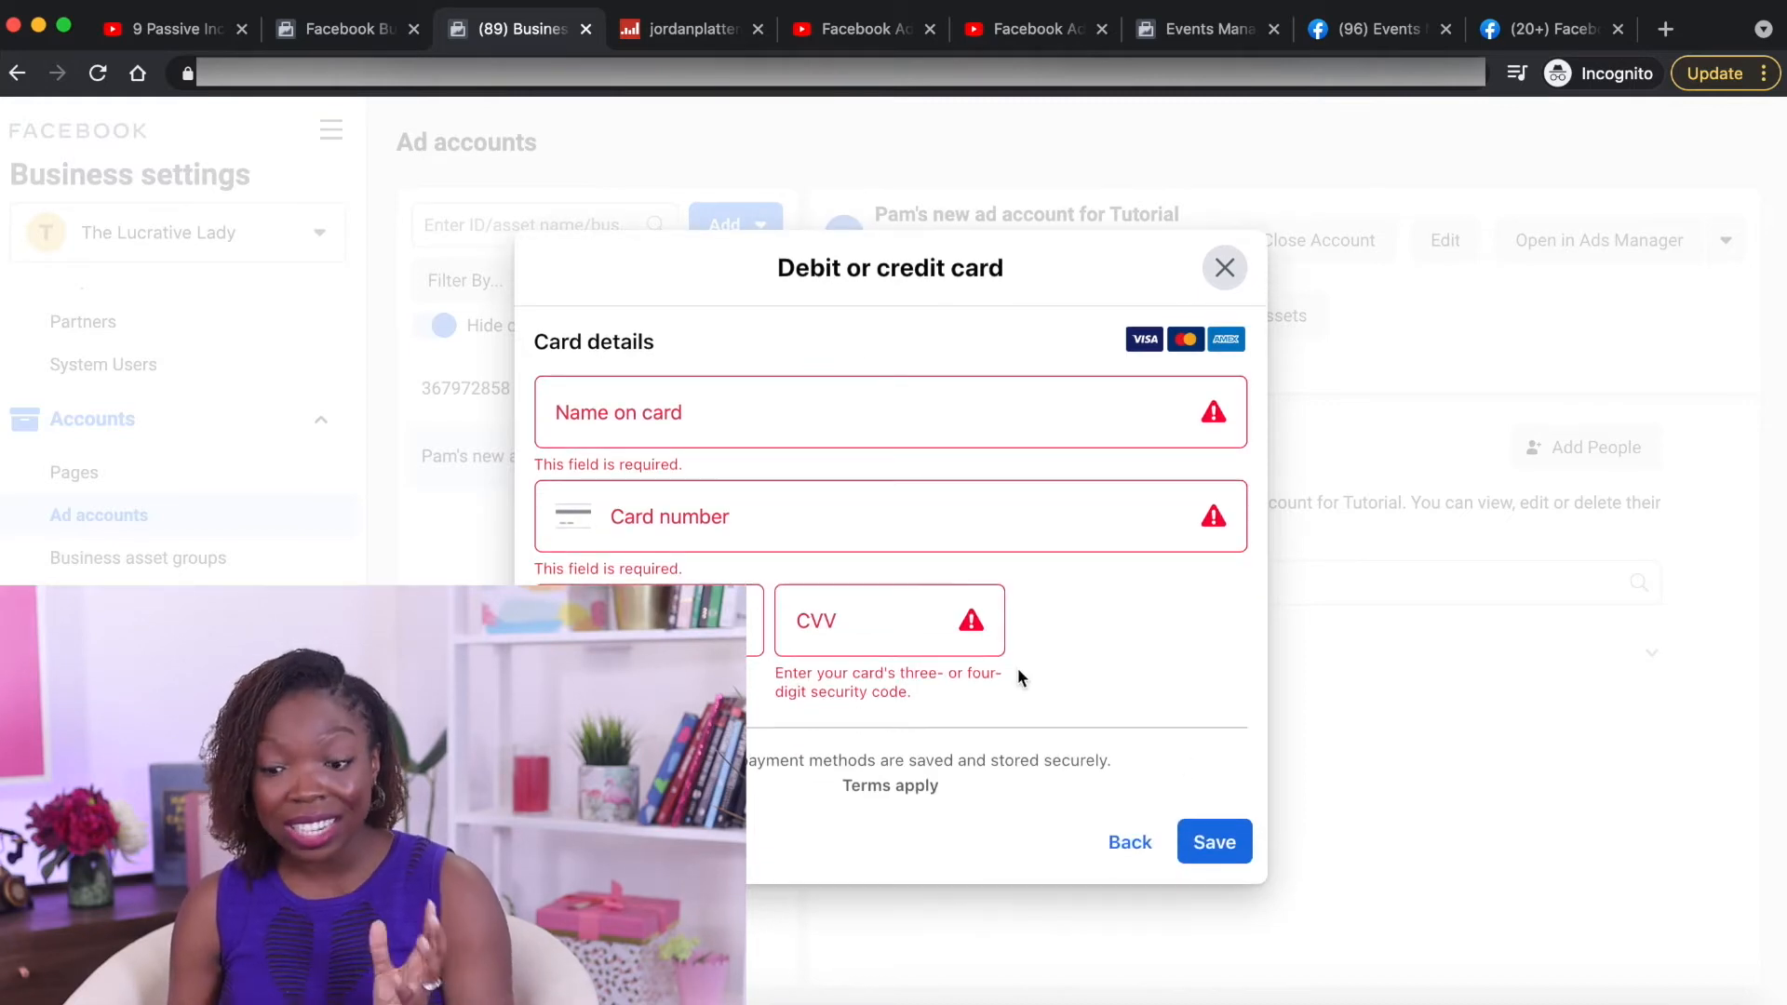
pyautogui.click(1129, 843)
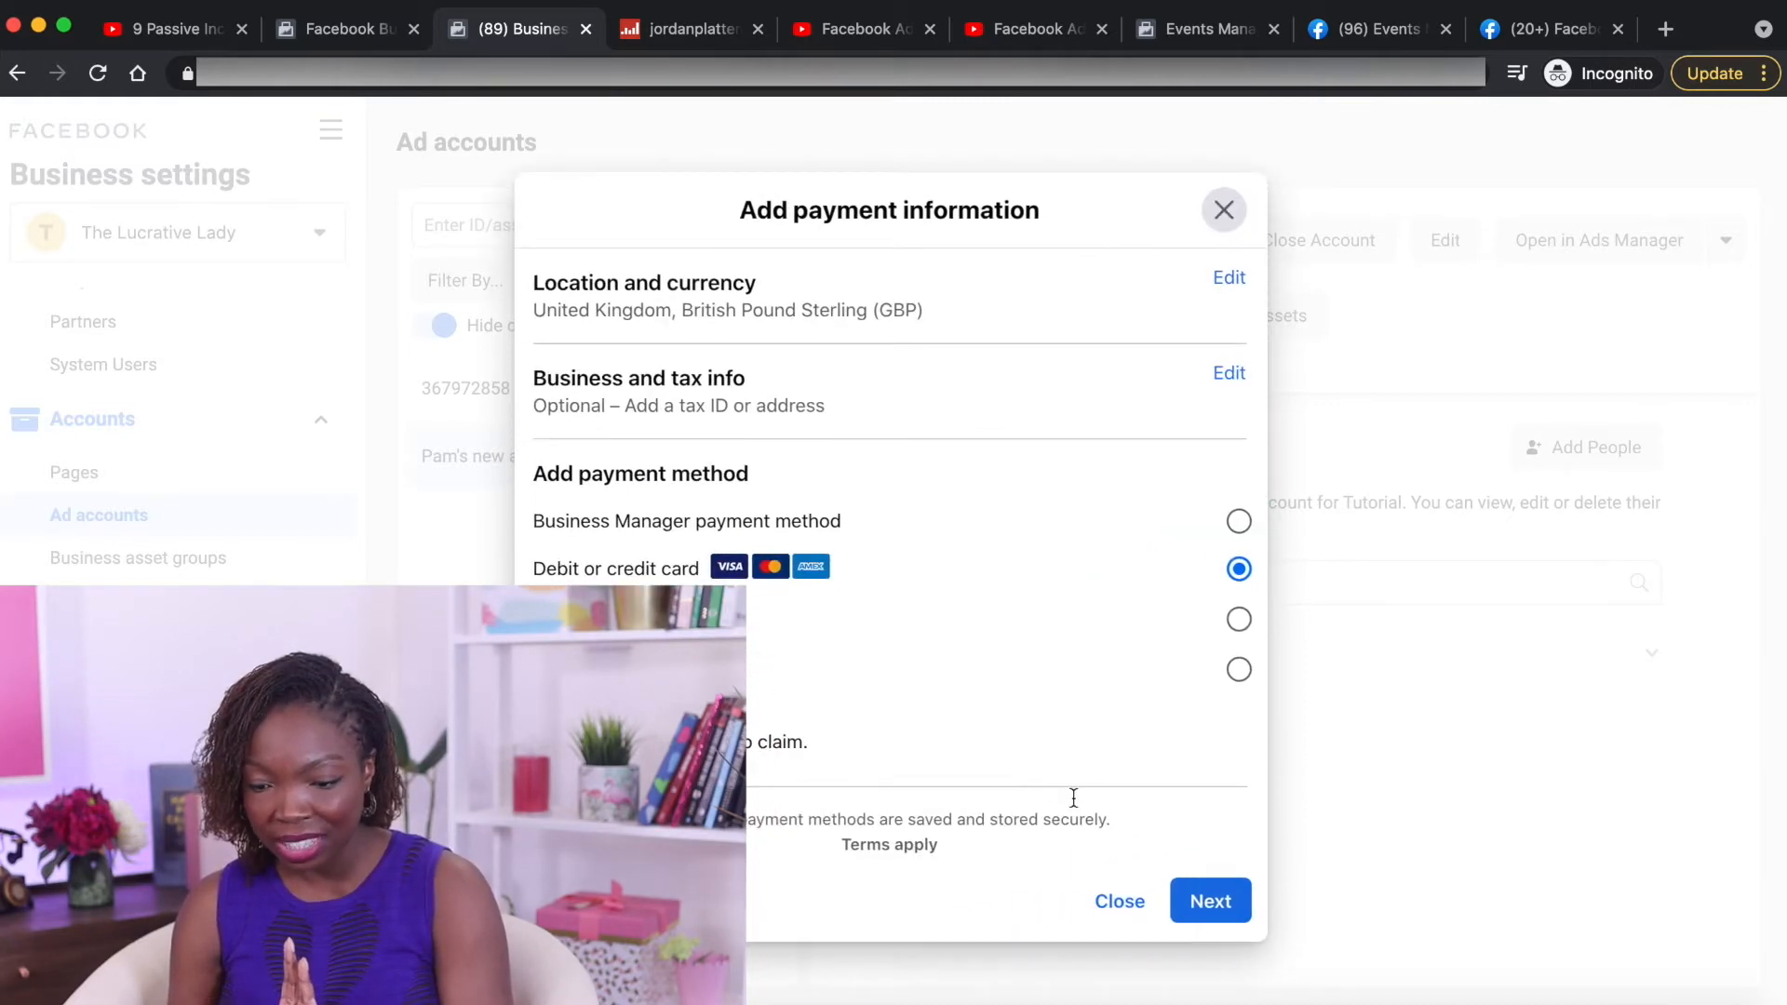
pyautogui.click(1107, 904)
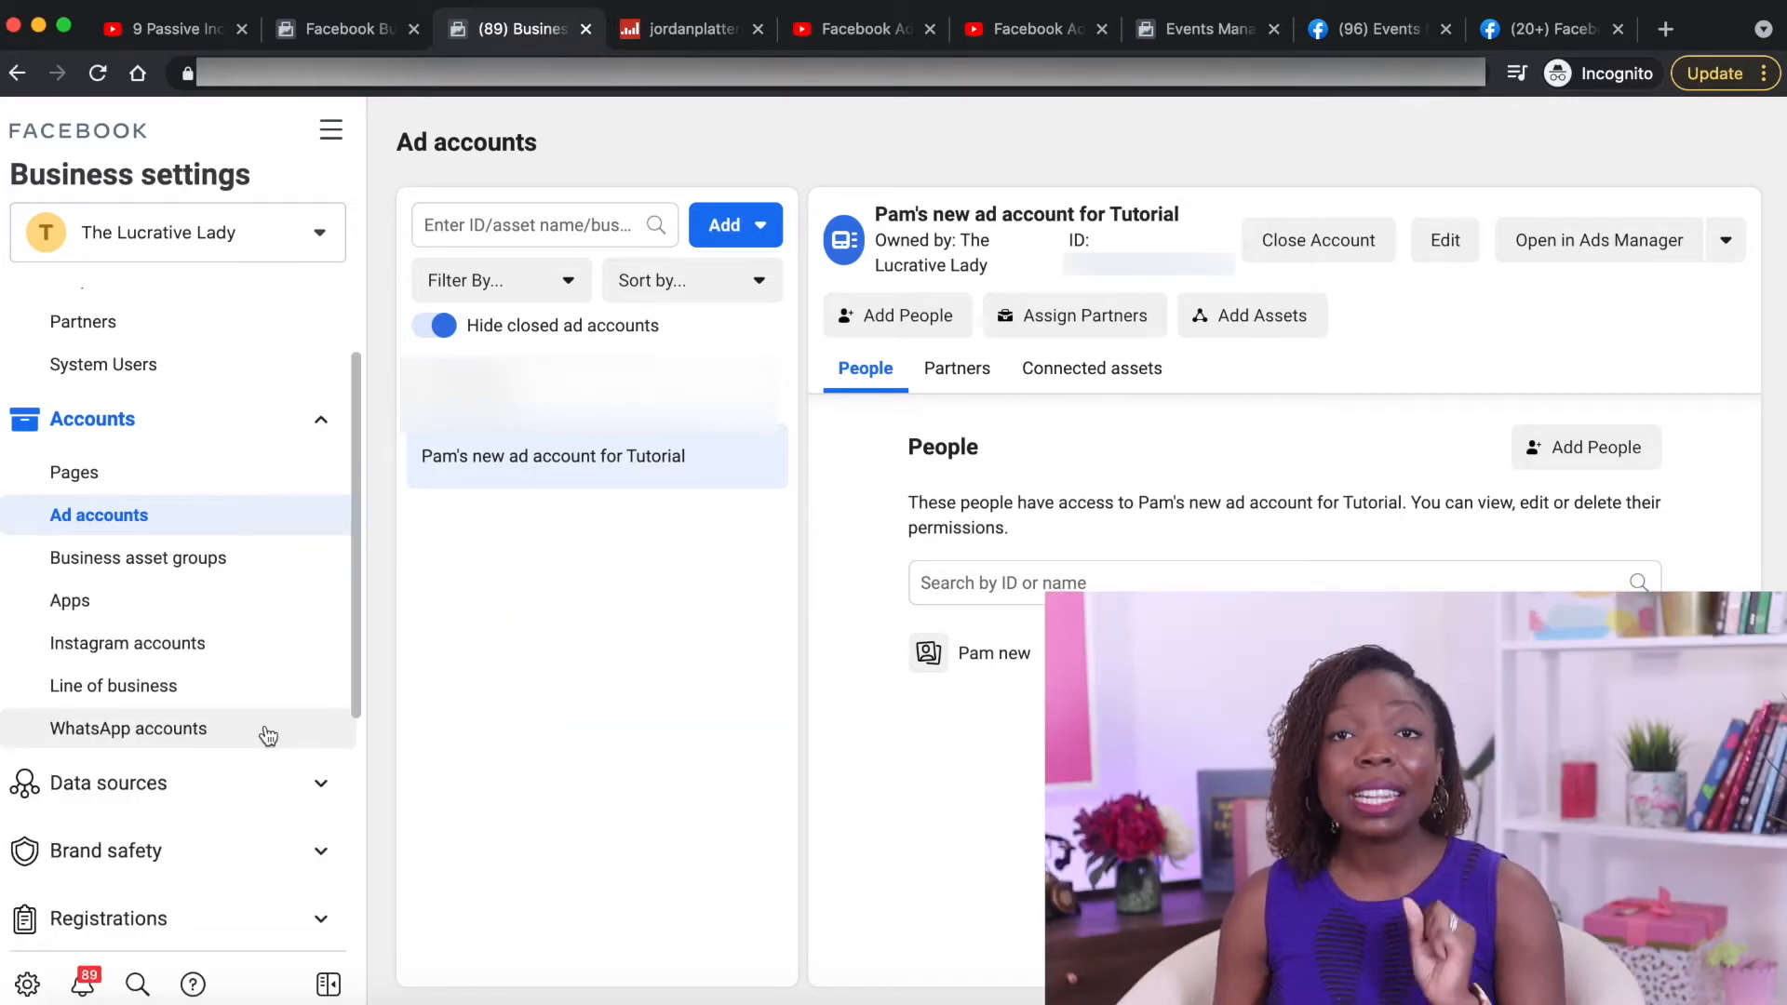
# View the Instagram accounts settings and the login window for connecting an Instagram account, closing it without logging in
pyautogui.click(118, 651)
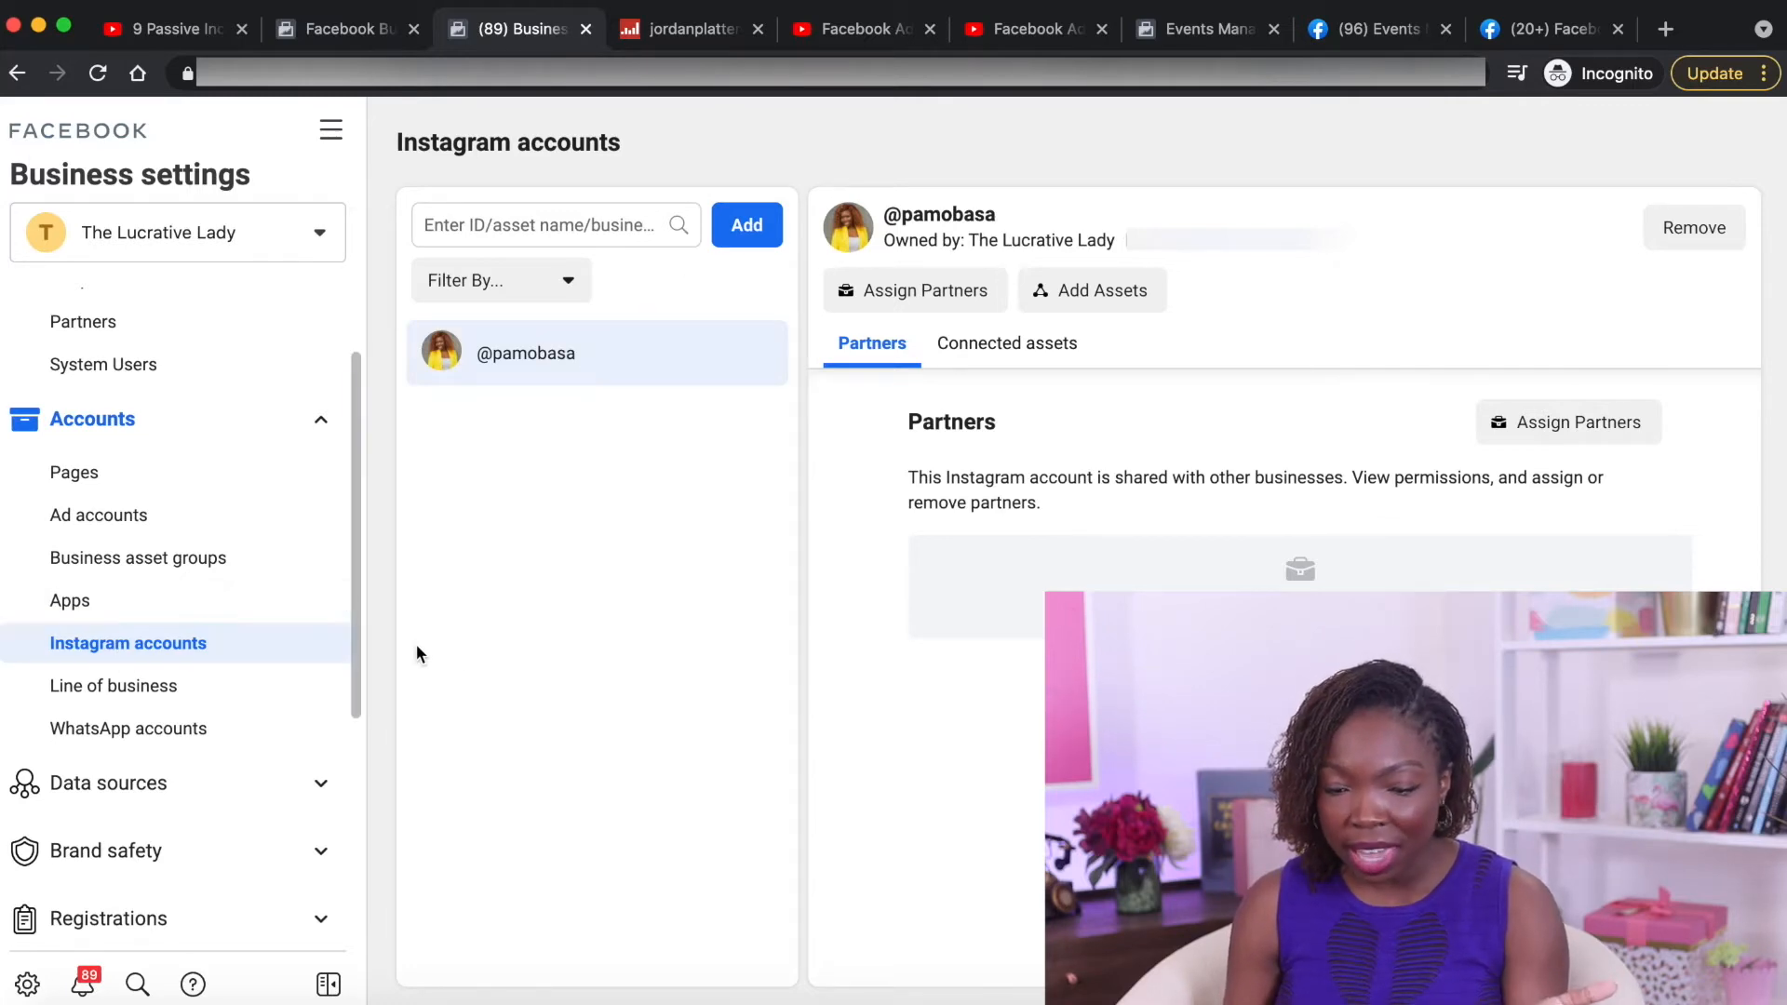
pyautogui.click(746, 227)
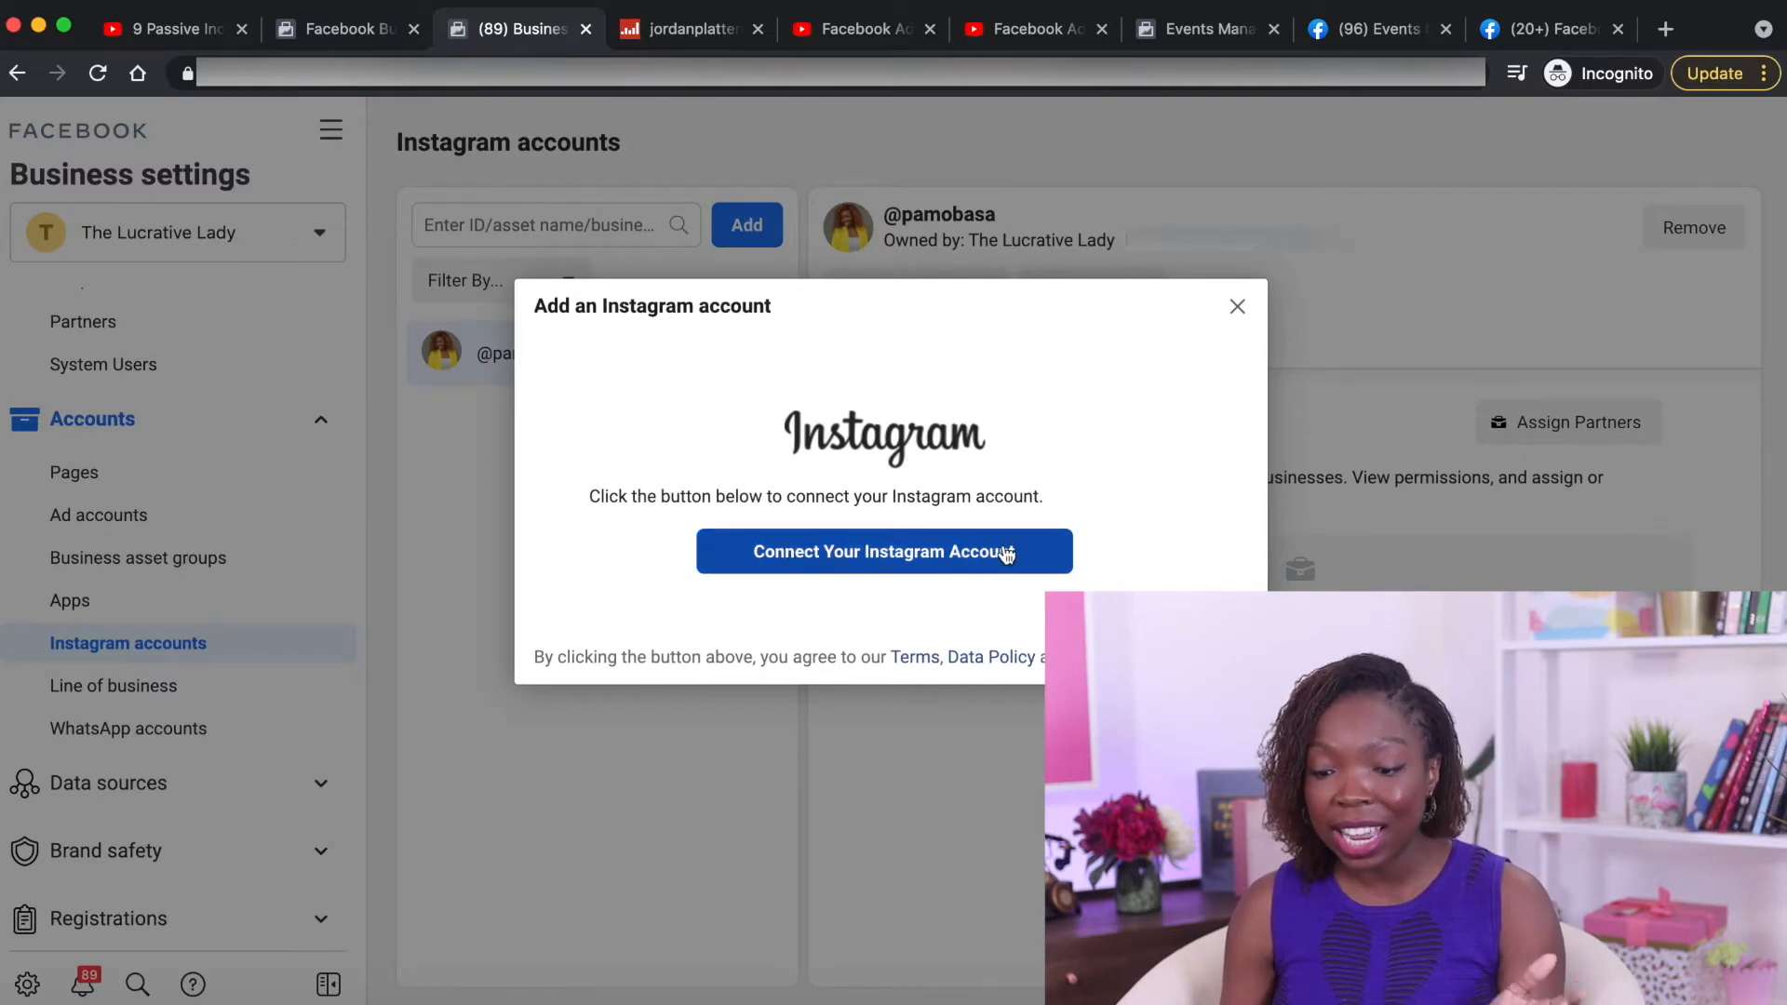
pyautogui.click(951, 558)
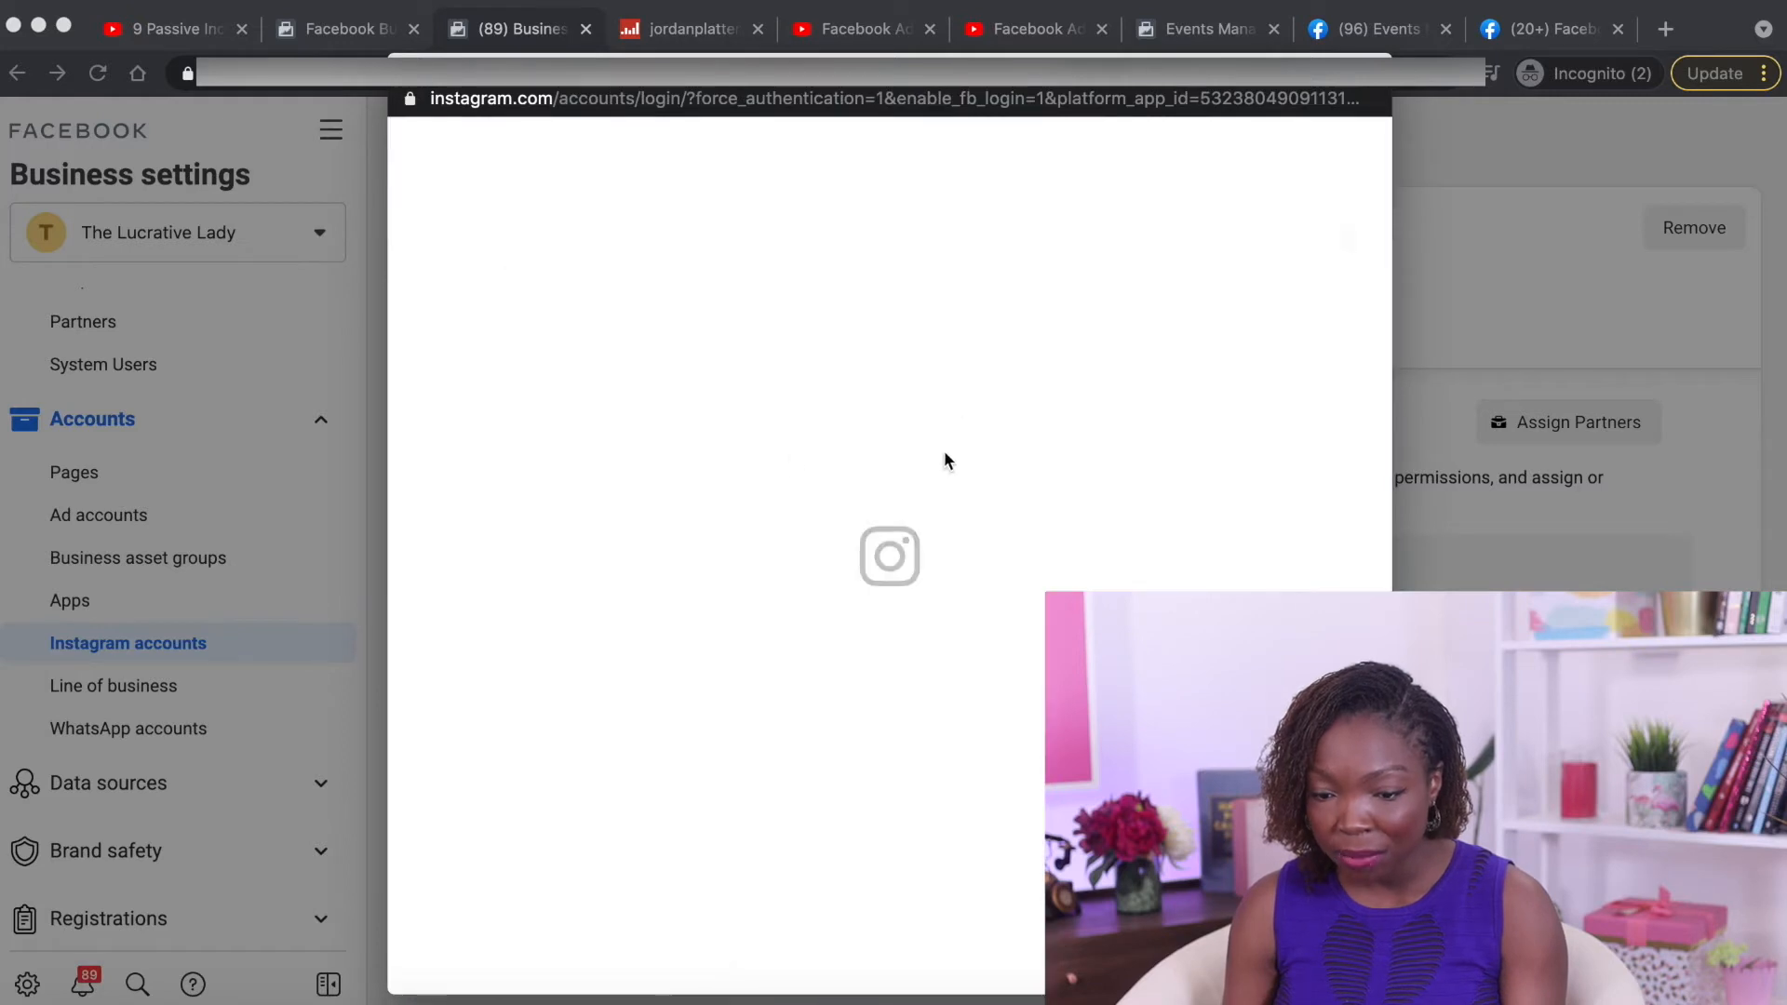
pyautogui.click(903, 693)
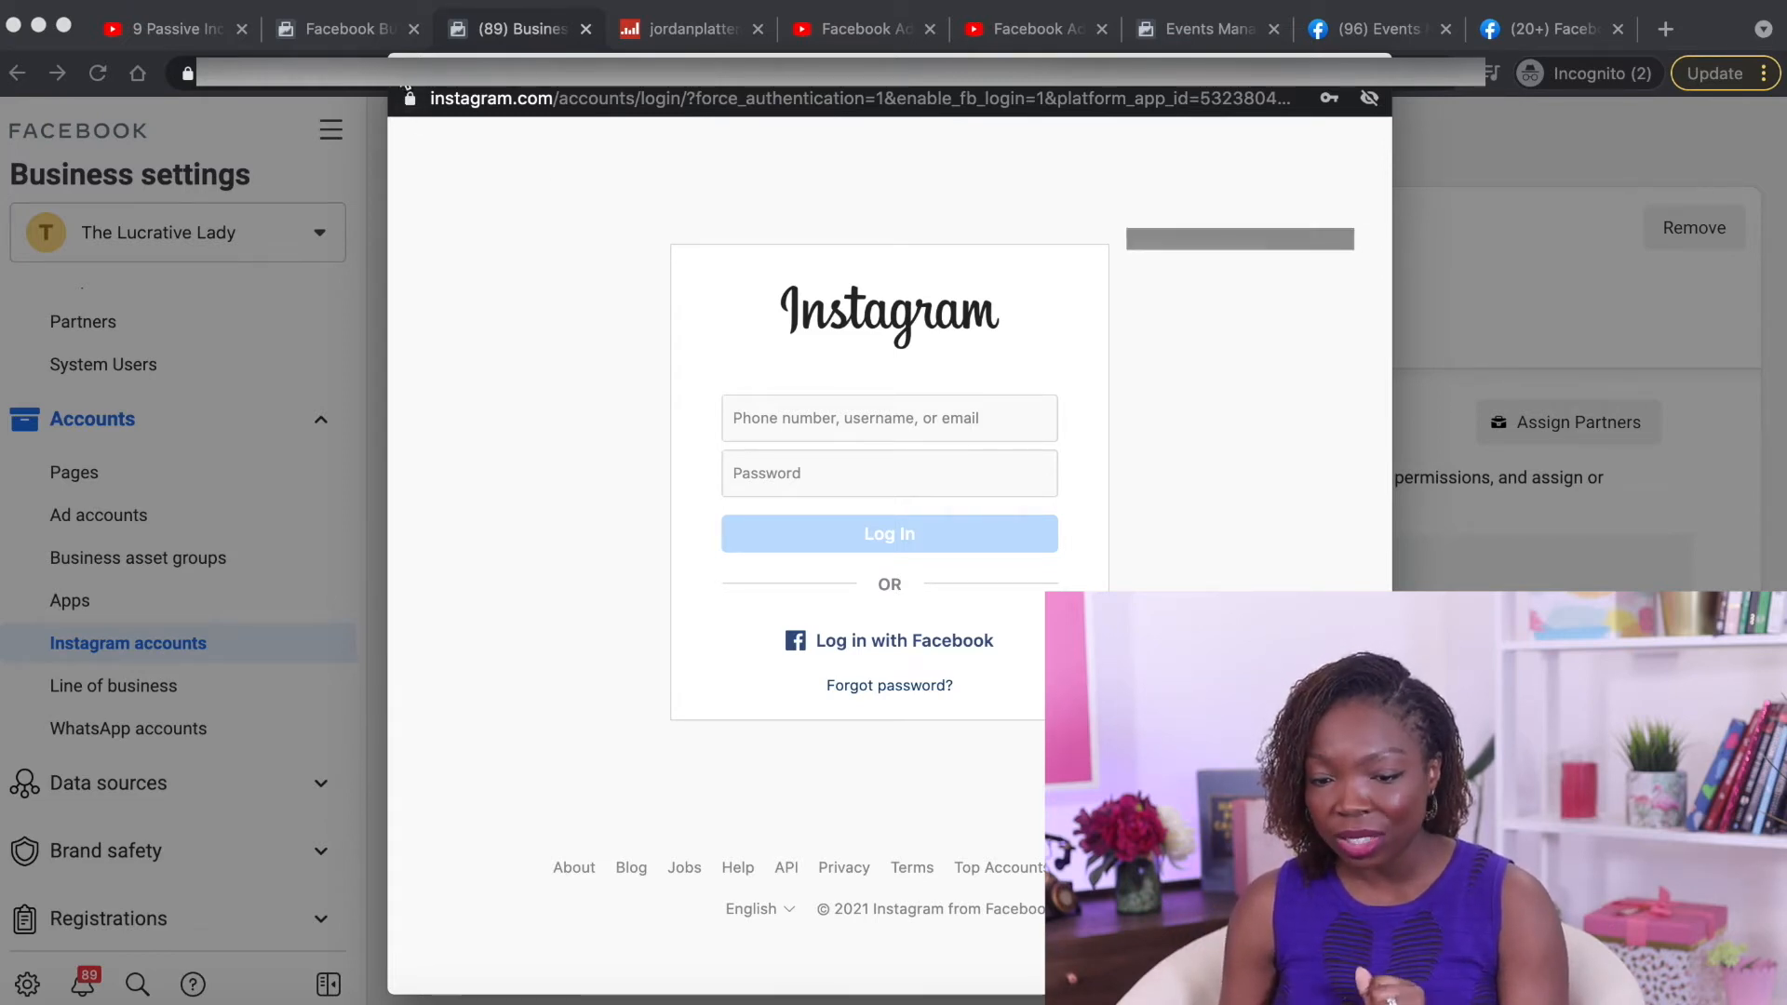
pyautogui.click(406, 73)
pyautogui.click(484, 401)
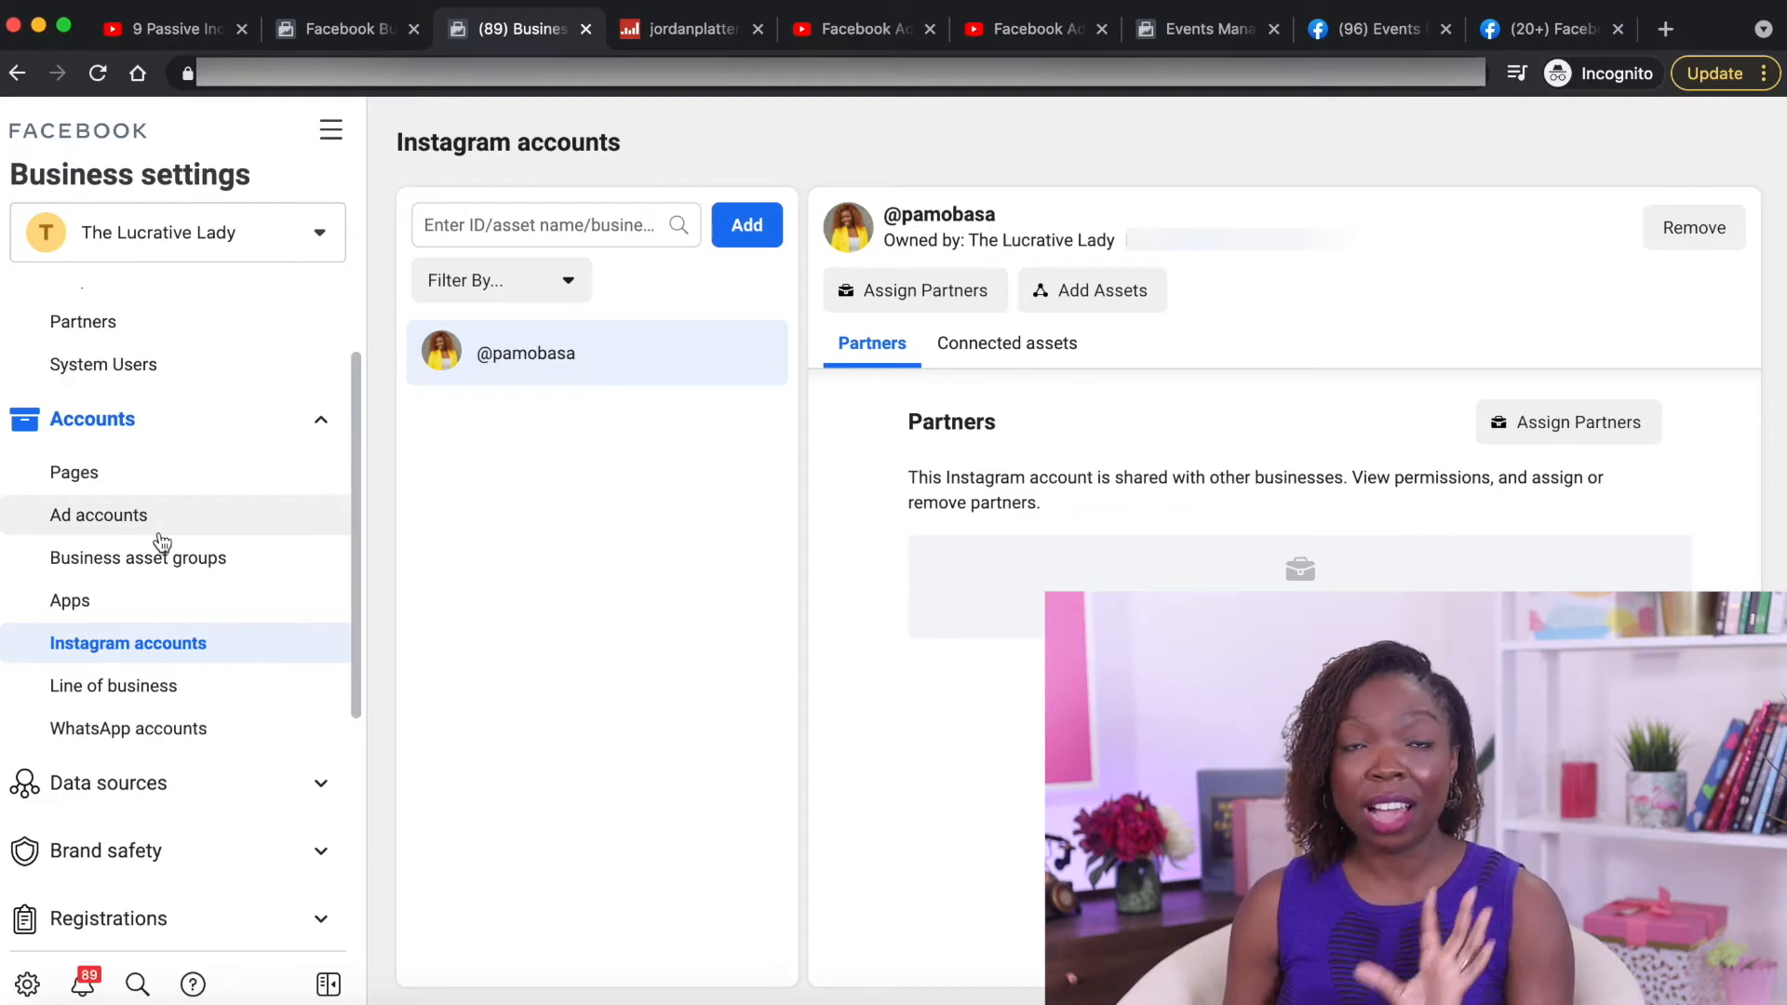
# Open the business info settings and view the form for editing the business details, closing it without changes
pyautogui.scroll(-5, 162, 542)
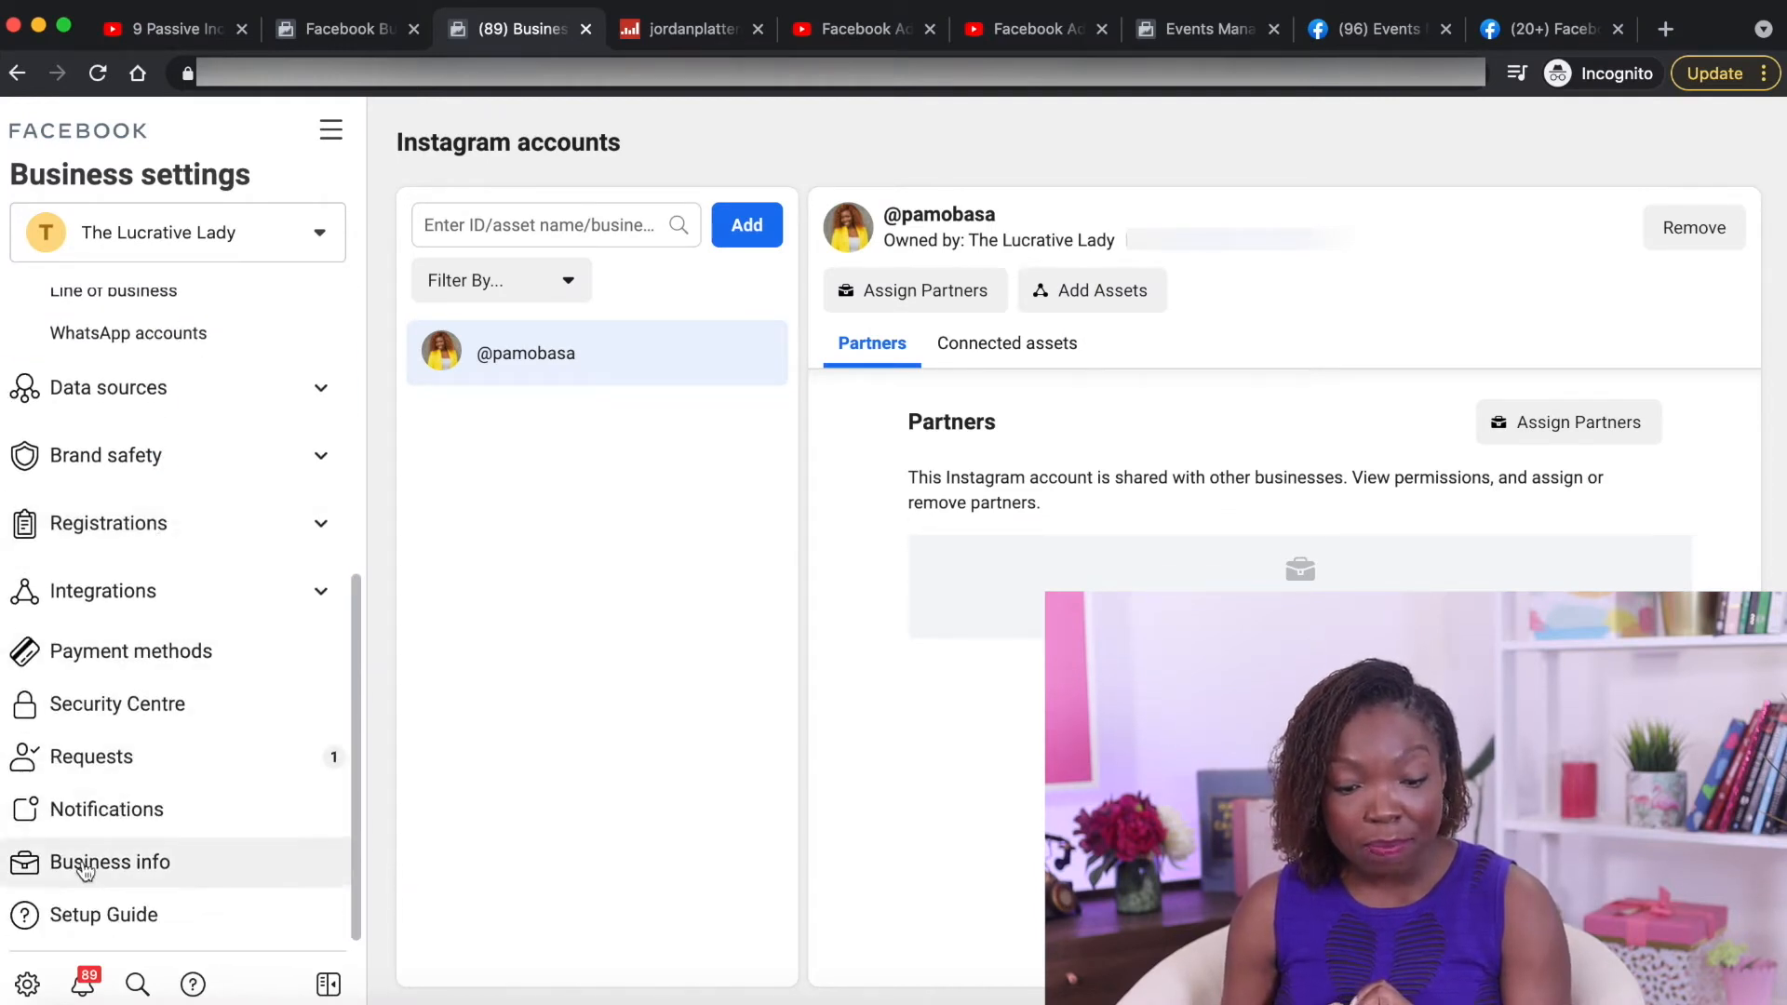
pyautogui.click(130, 872)
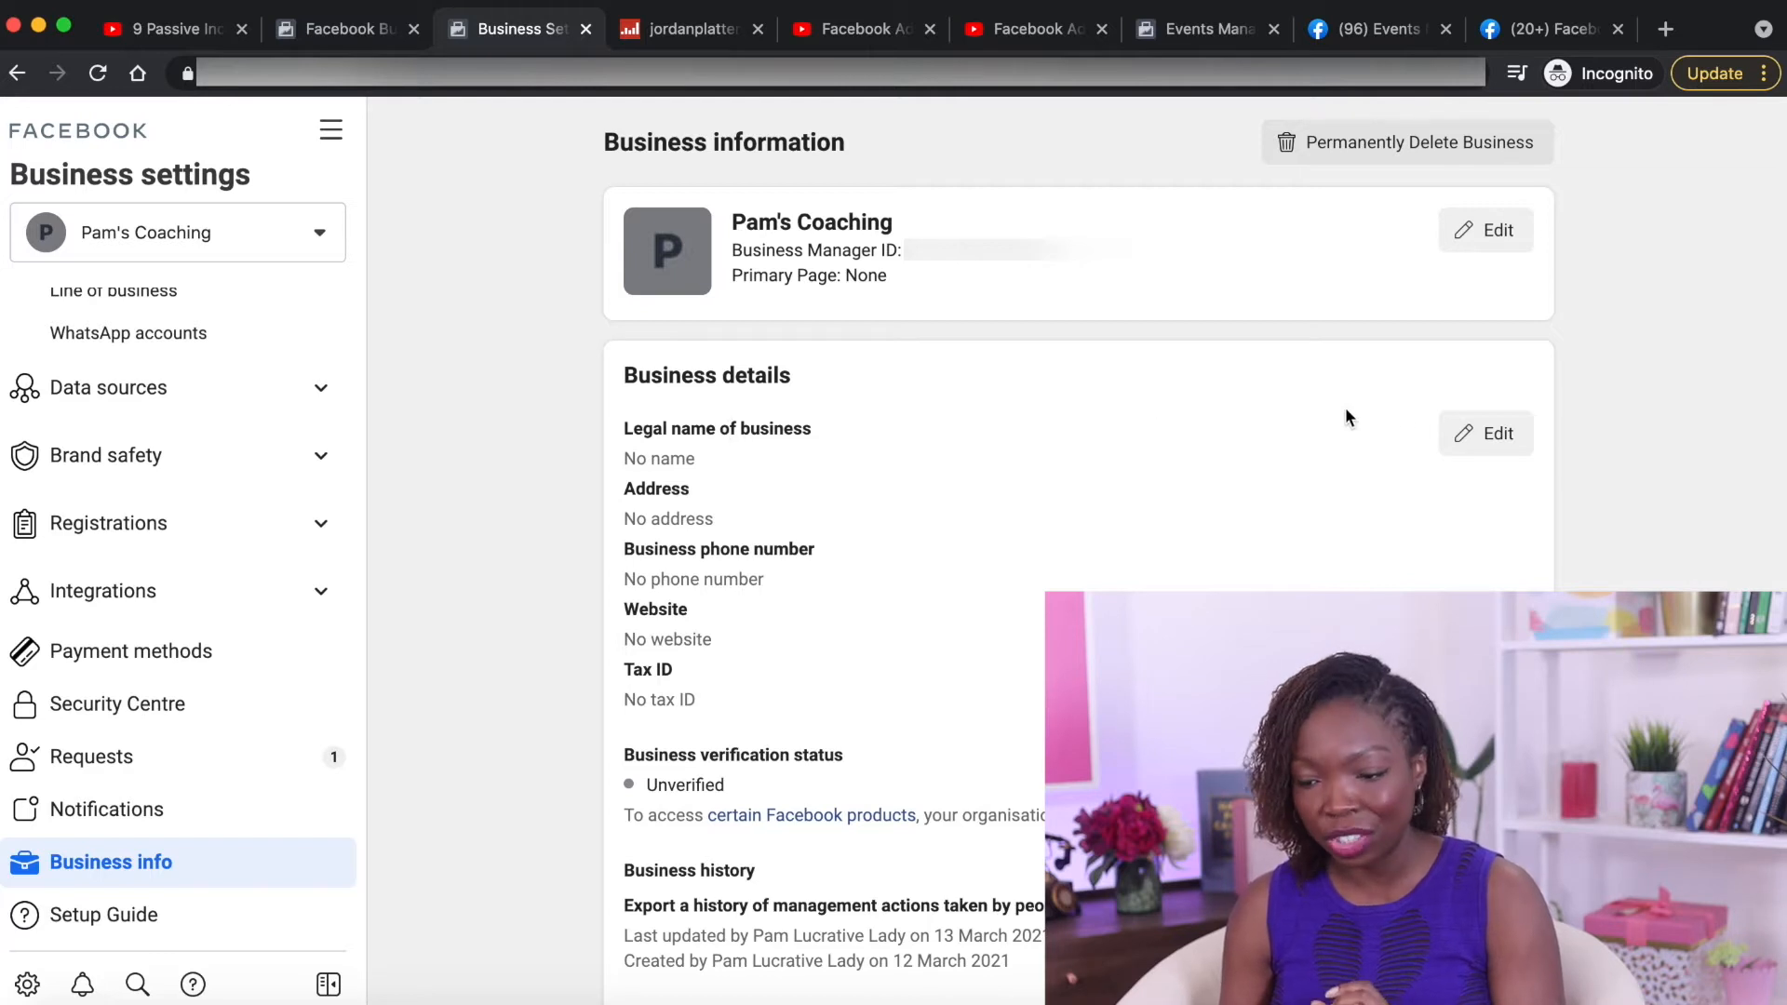
pyautogui.click(1513, 447)
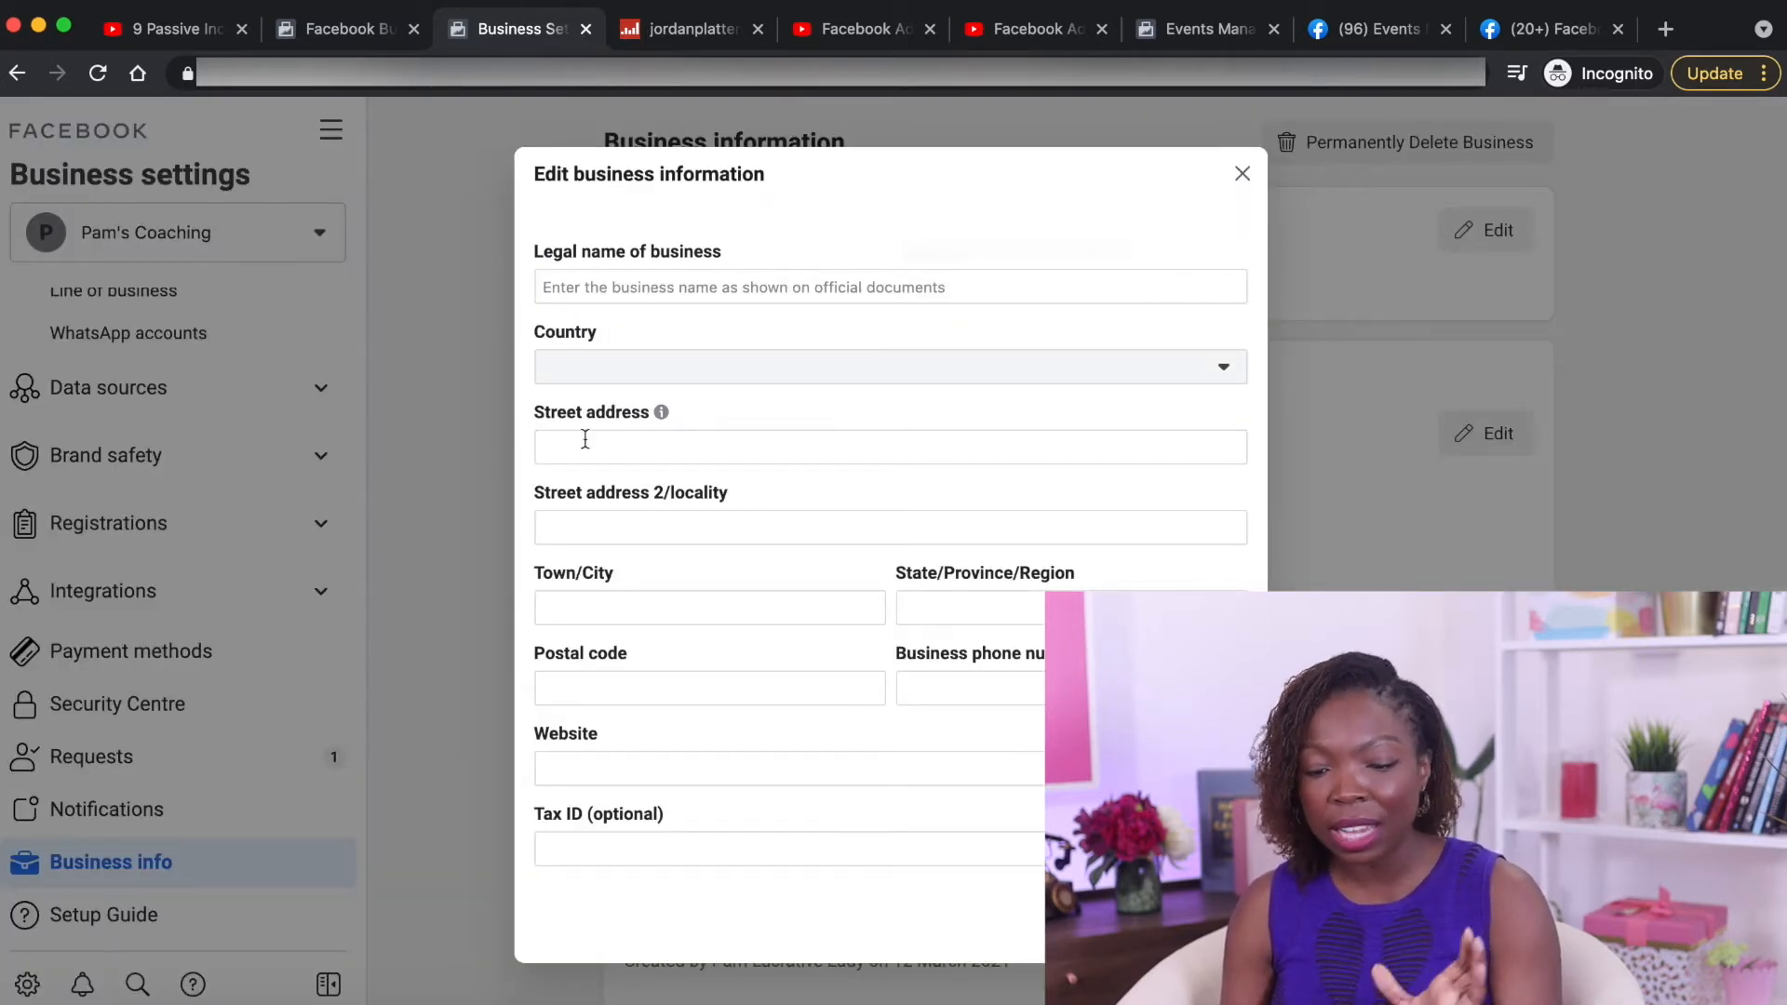
pyautogui.click(595, 768)
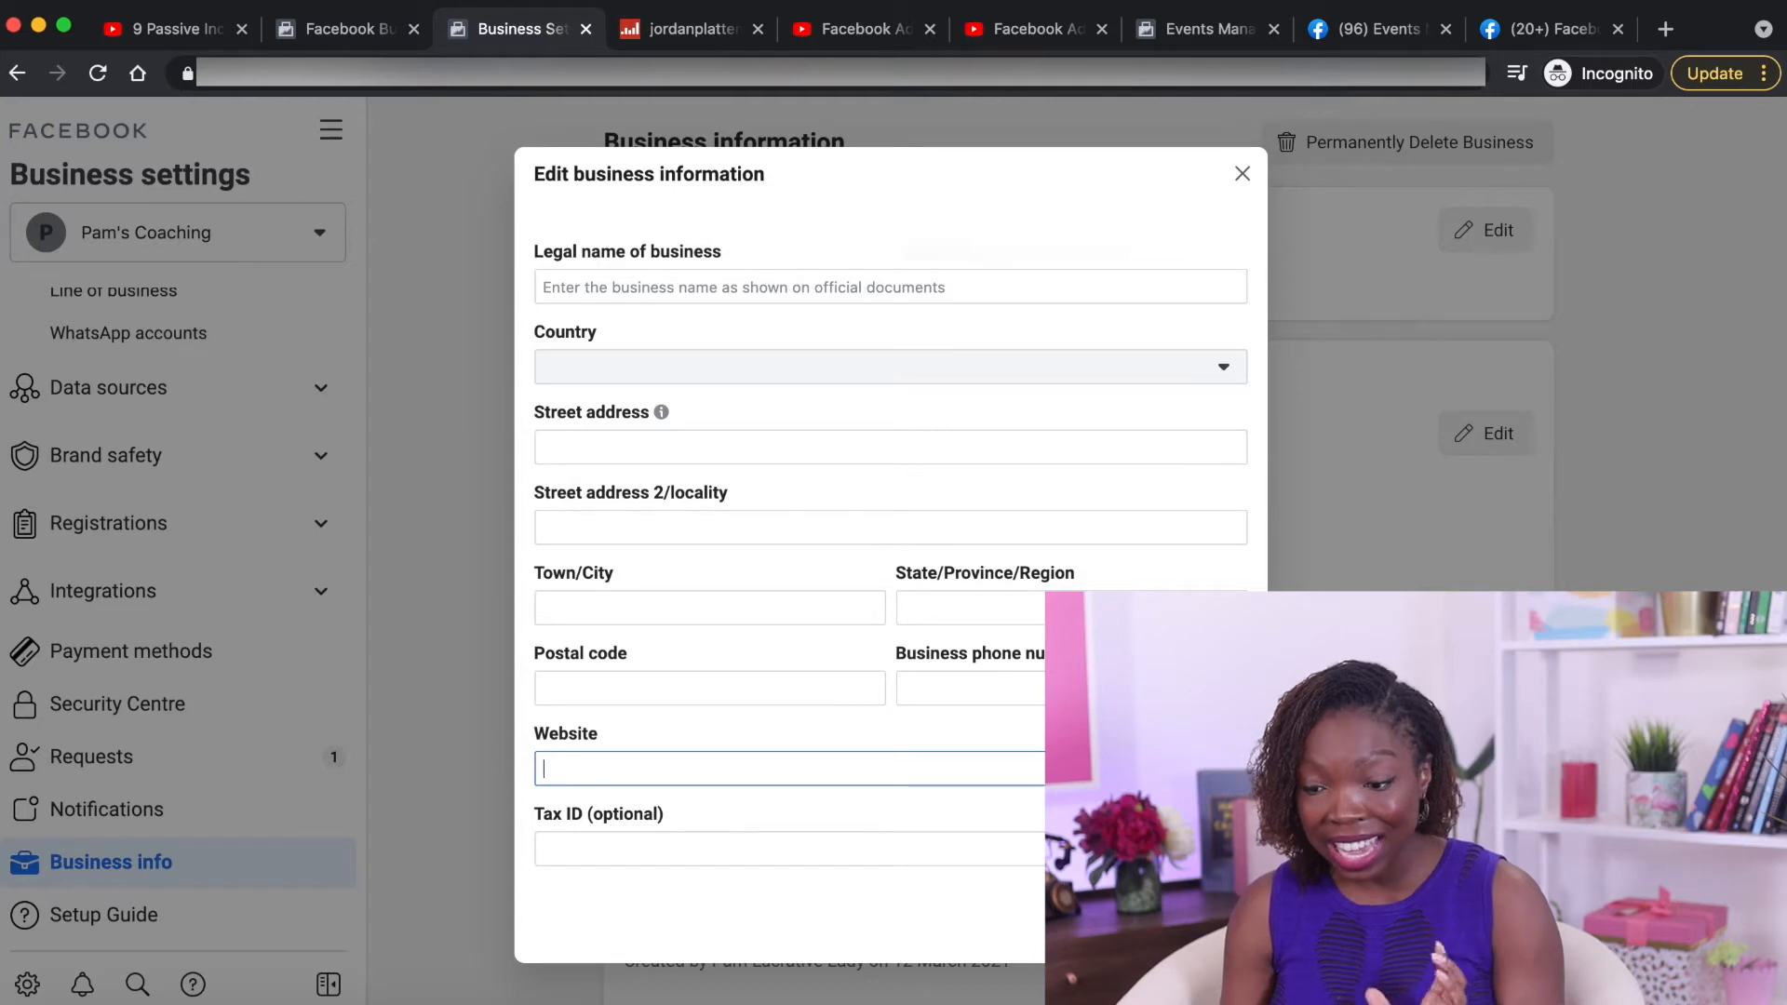
pyautogui.click(1241, 175)
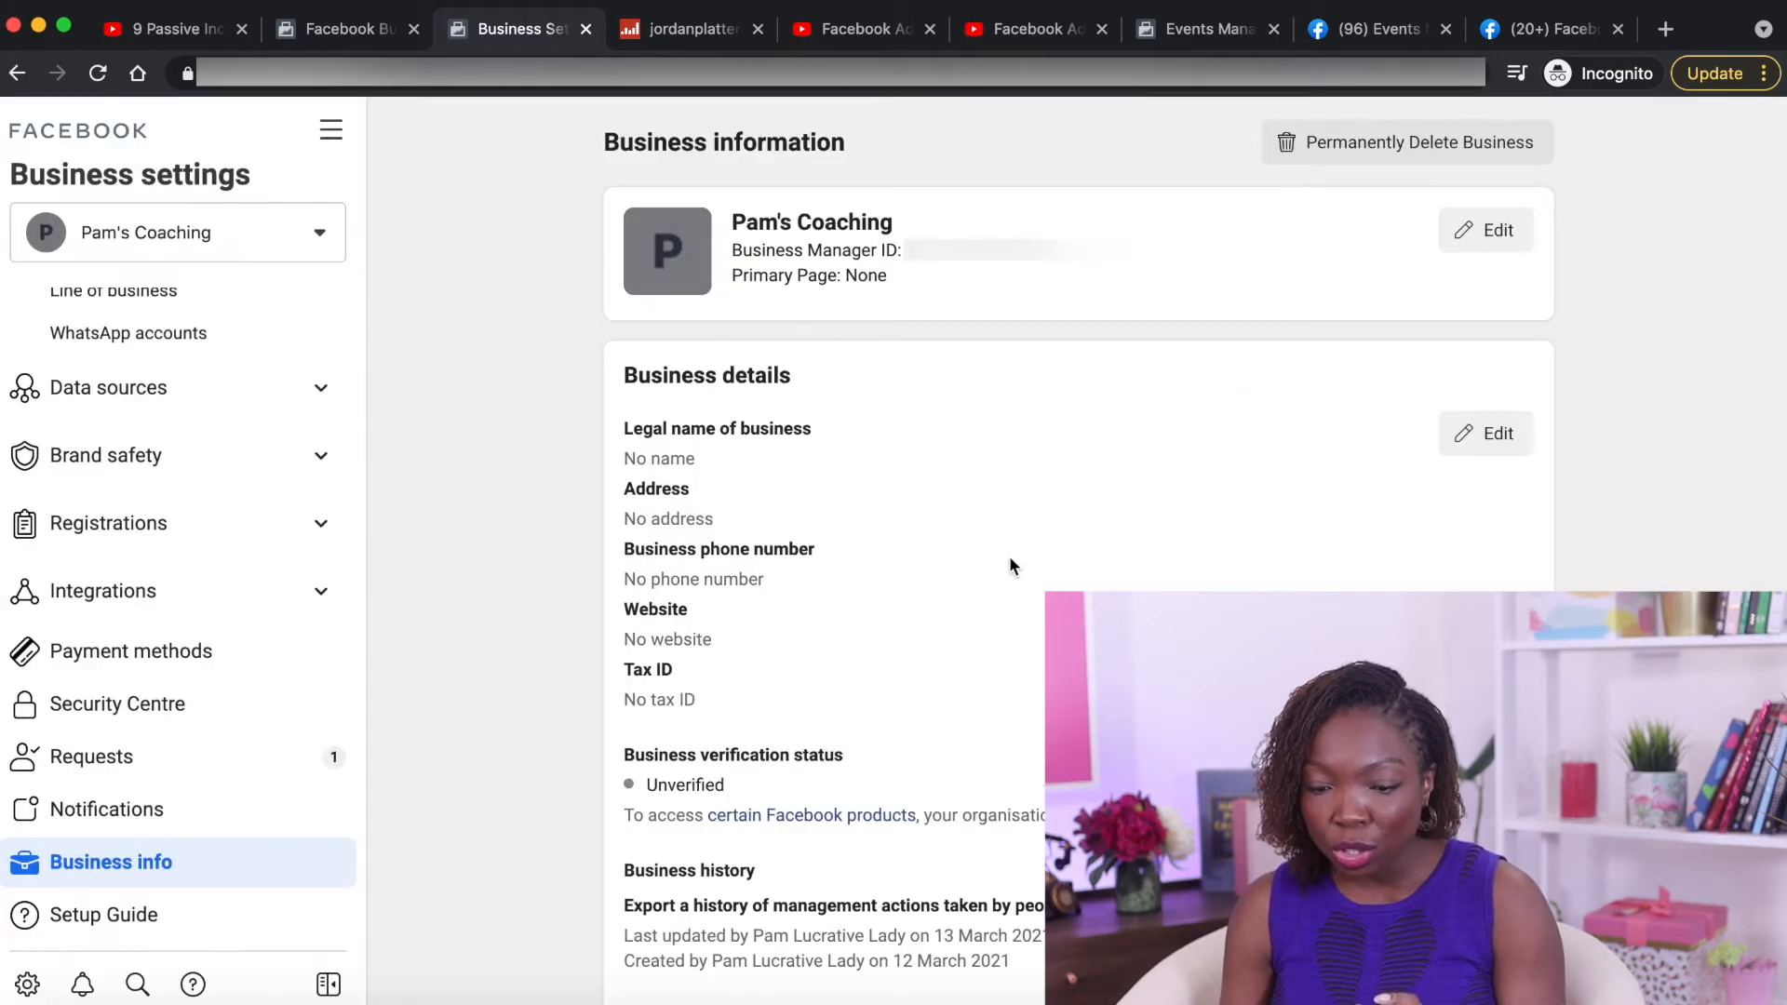
# Examine the business verification status in the business details and open its verification details
pyautogui.scroll(-2, 1012, 564)
pyautogui.scroll(-4, 1012, 565)
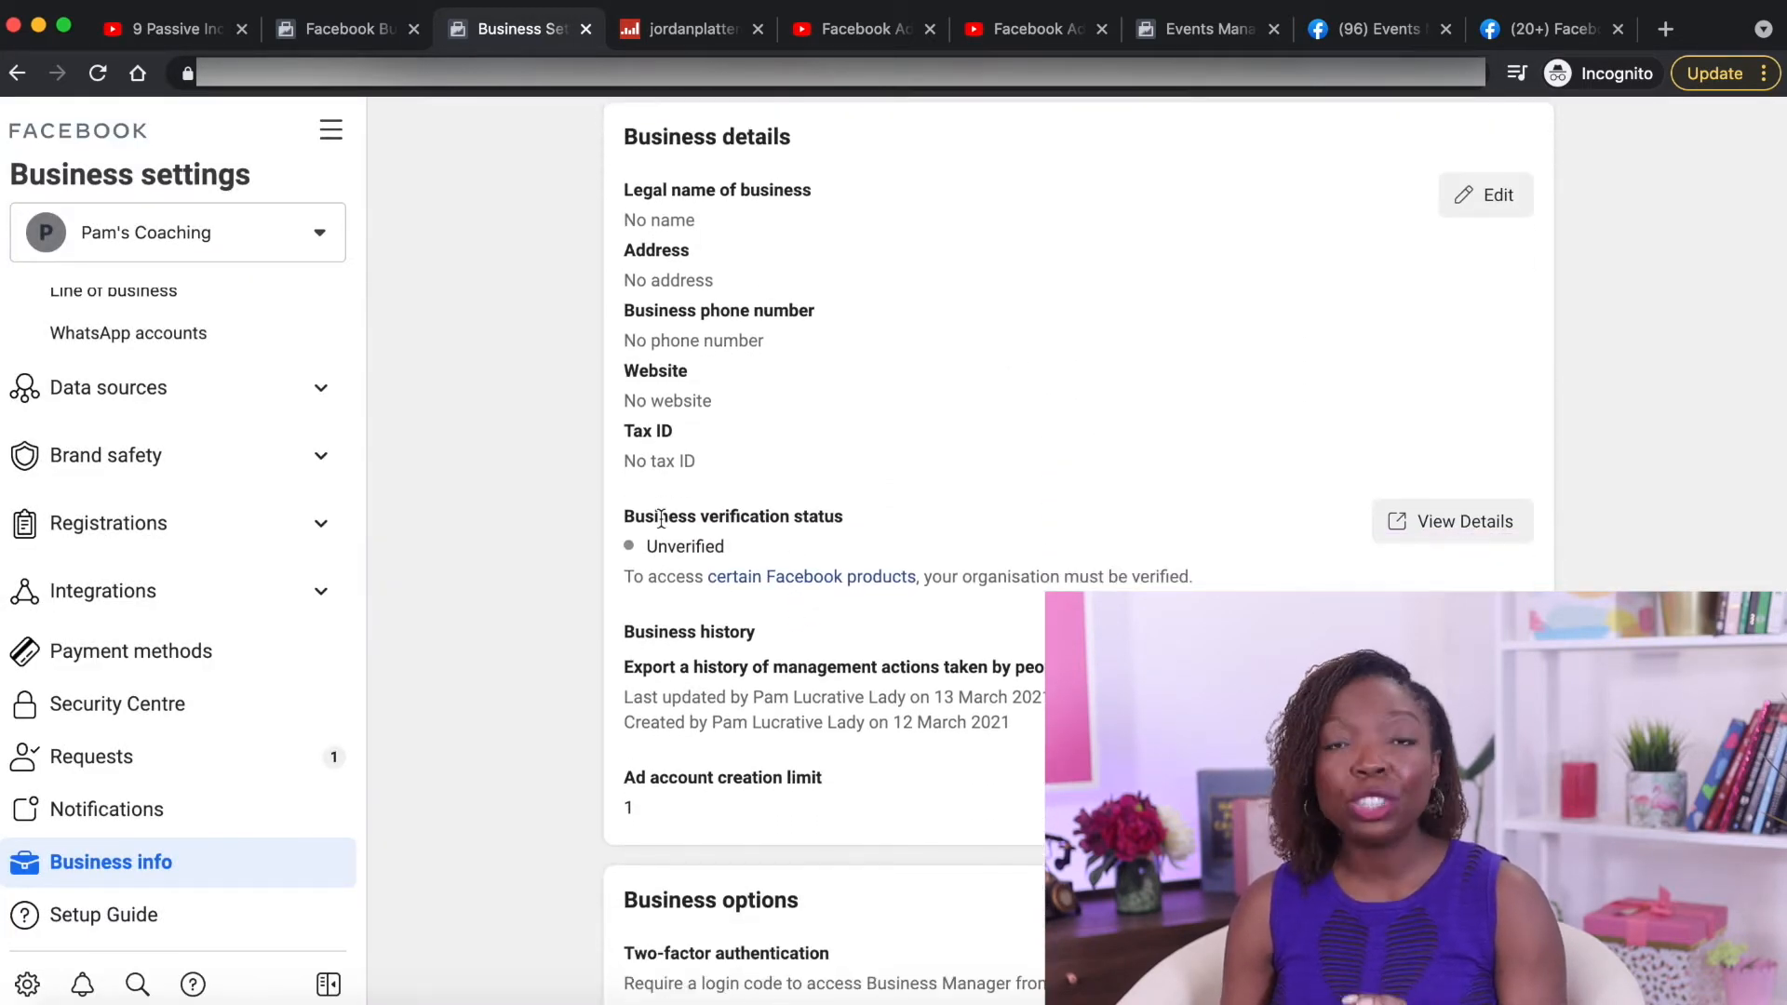
pyautogui.tripleClick(728, 516)
pyautogui.click(664, 550)
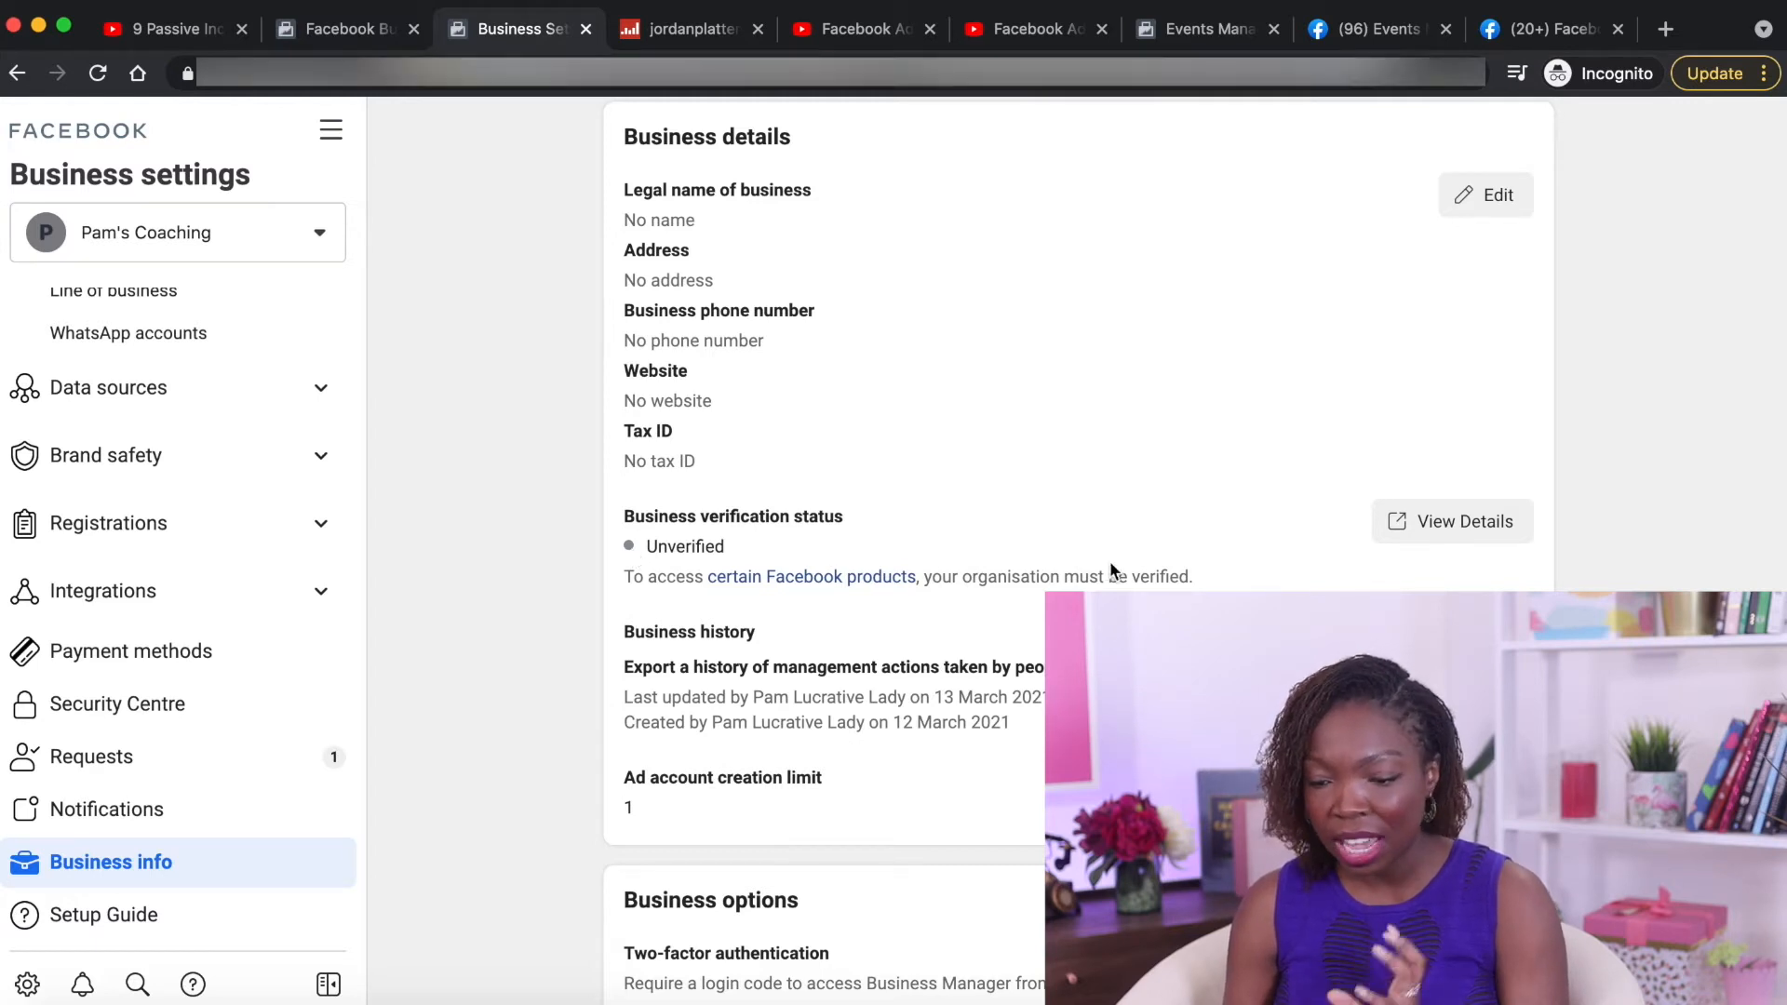
pyautogui.click(1445, 525)
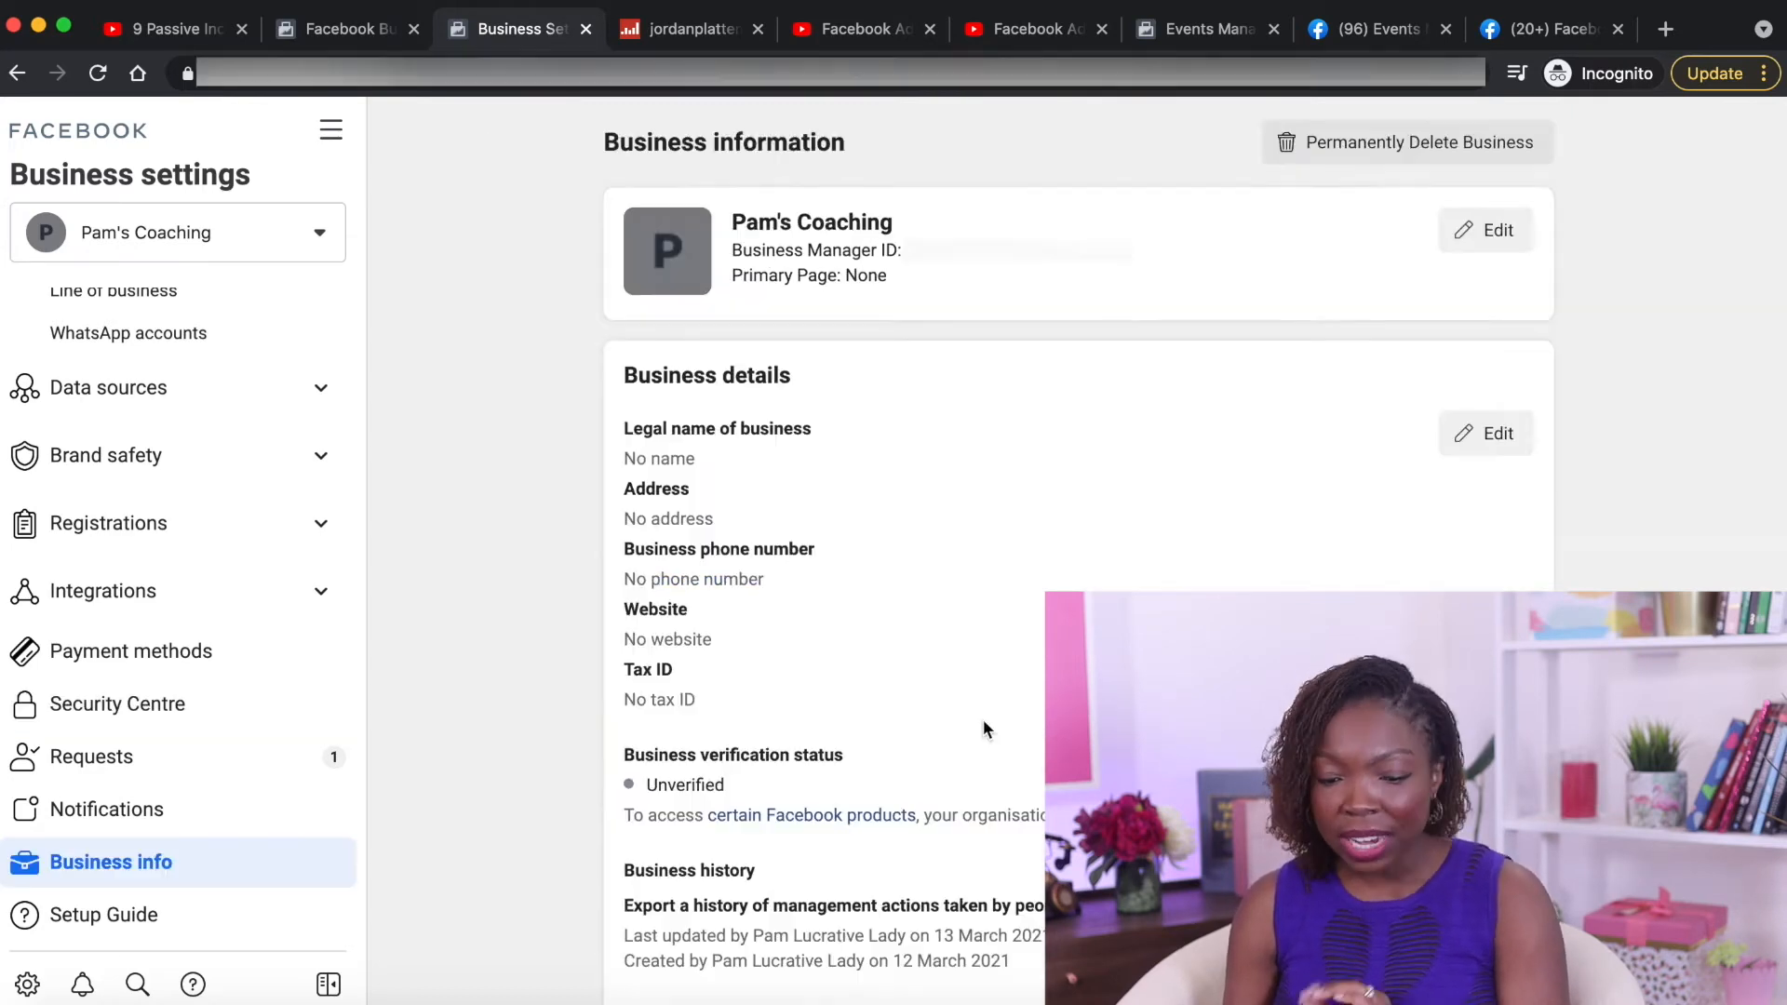
# Examine the ad account creation limit and the surrounding business details and options on the business information page
pyautogui.scroll(-6, 983, 718)
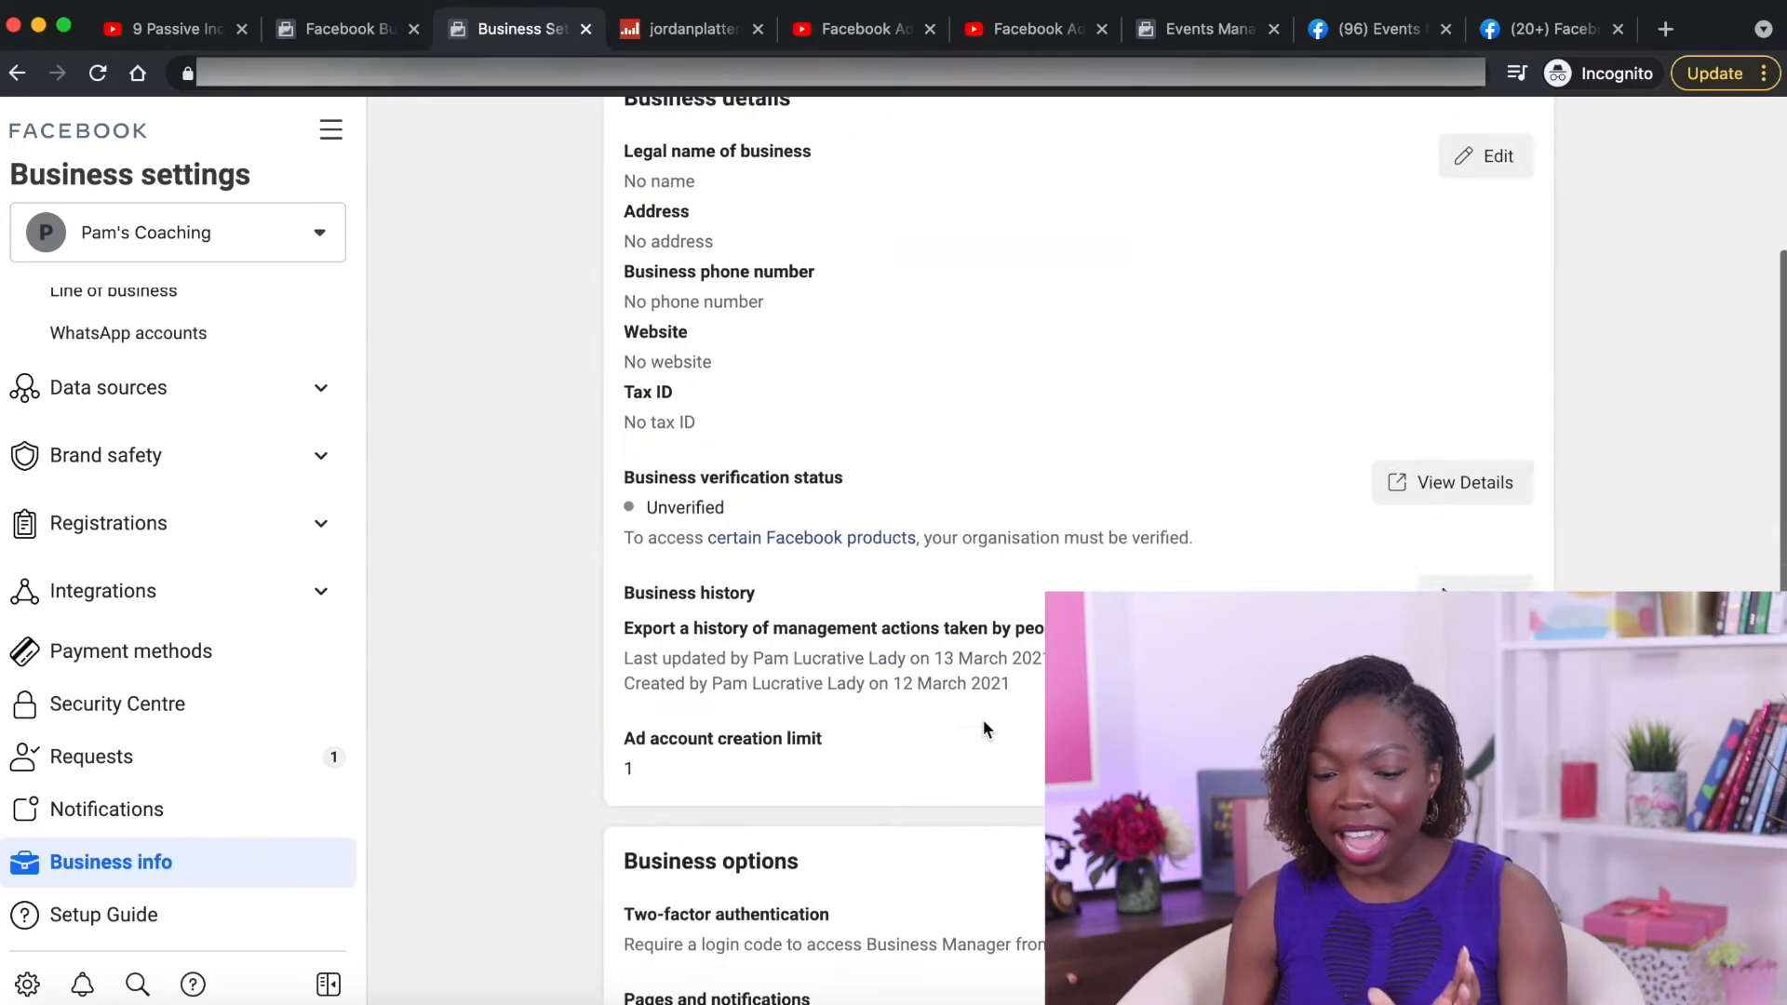
pyautogui.scroll(-1, 982, 718)
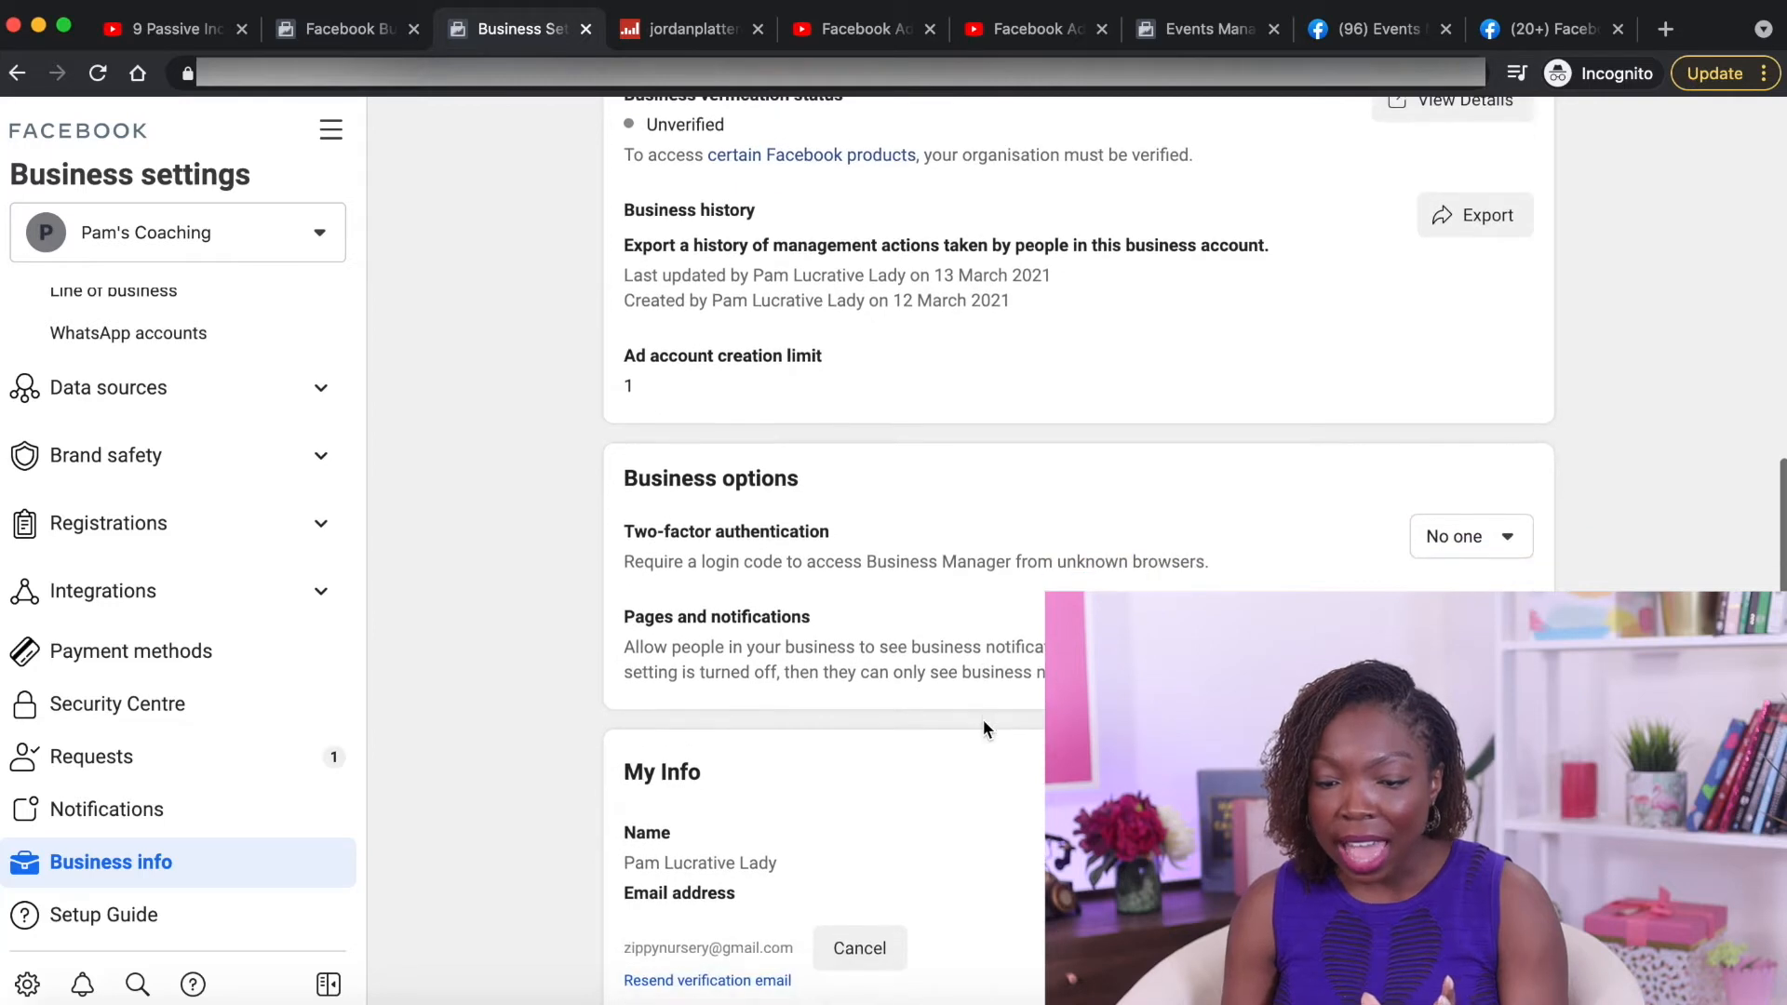
pyautogui.tripleClick(658, 357)
pyautogui.click(667, 392)
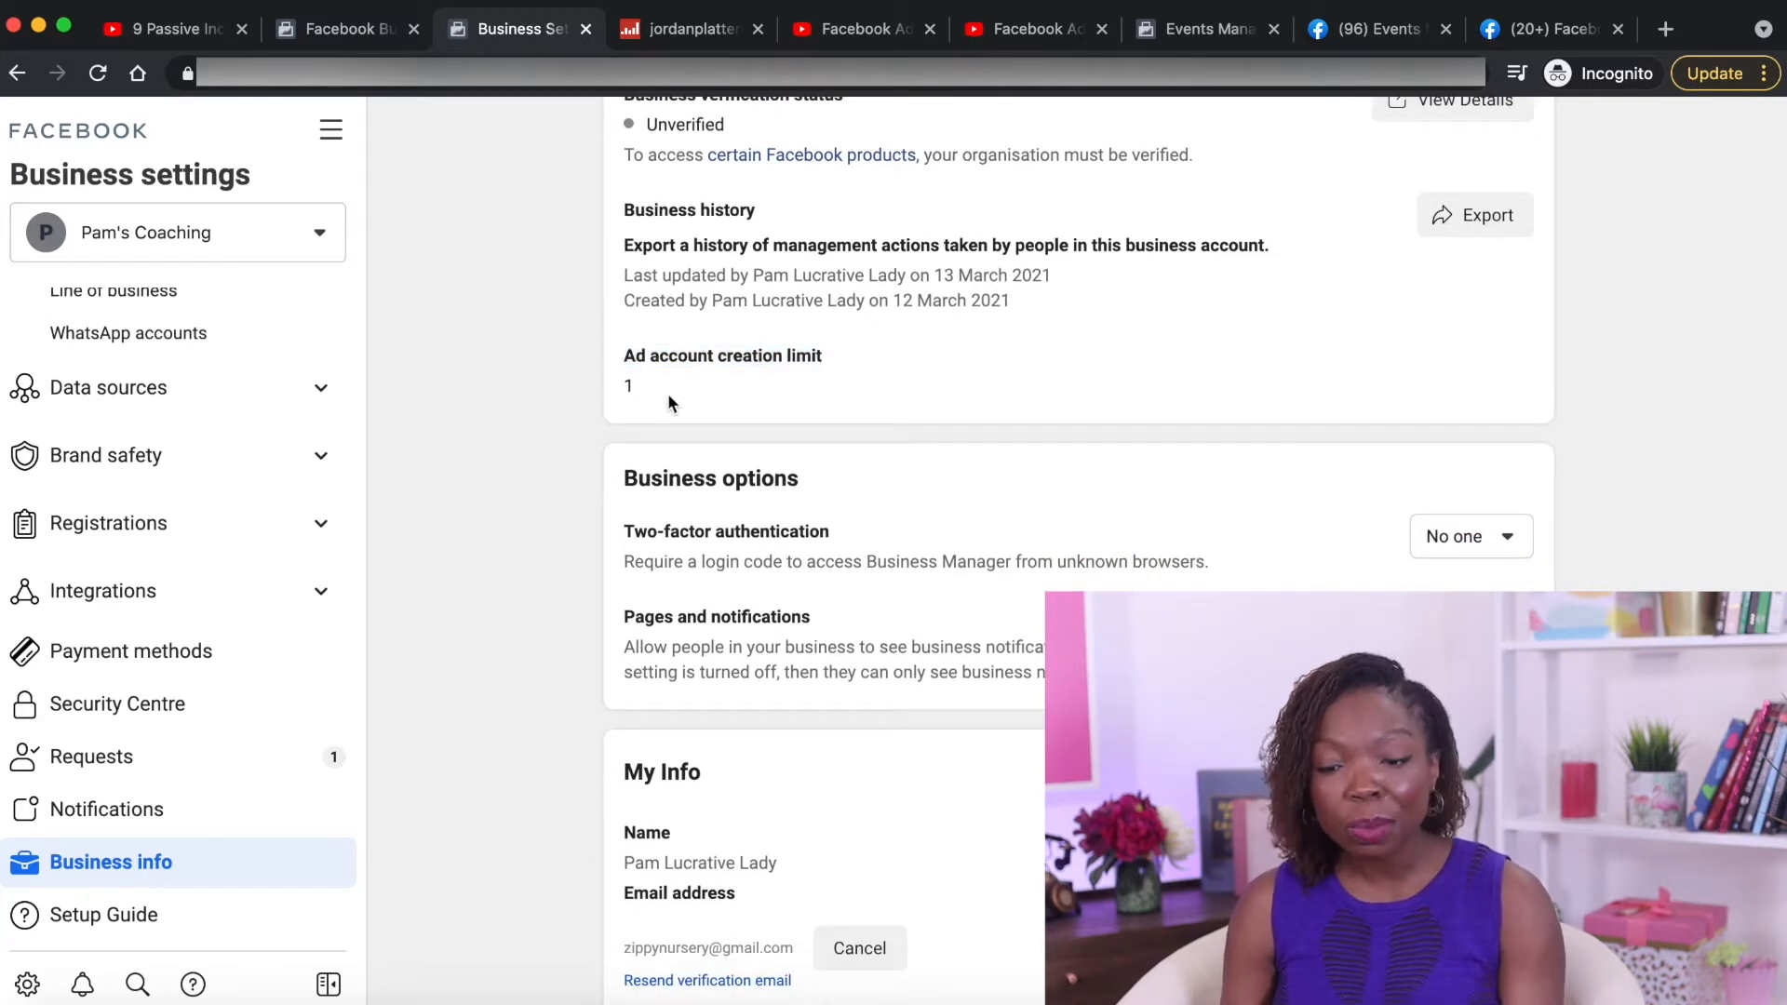
pyautogui.scroll(4, 876, 419)
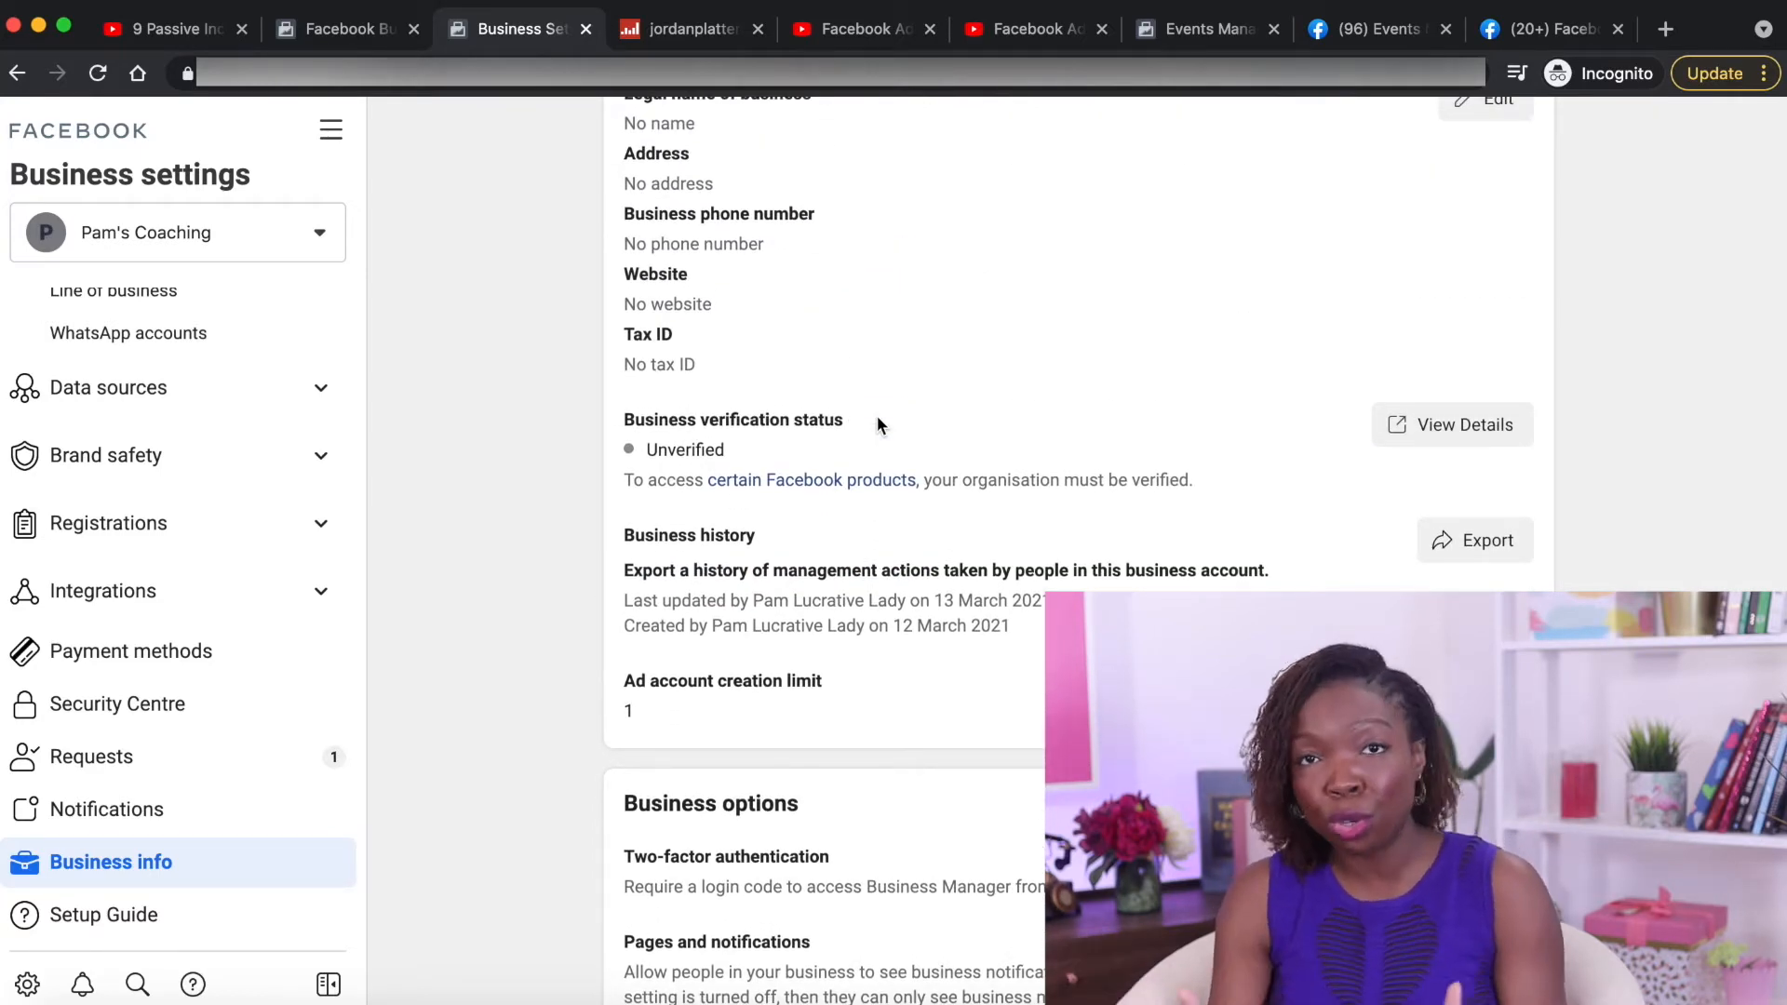
pyautogui.scroll(-3, 876, 415)
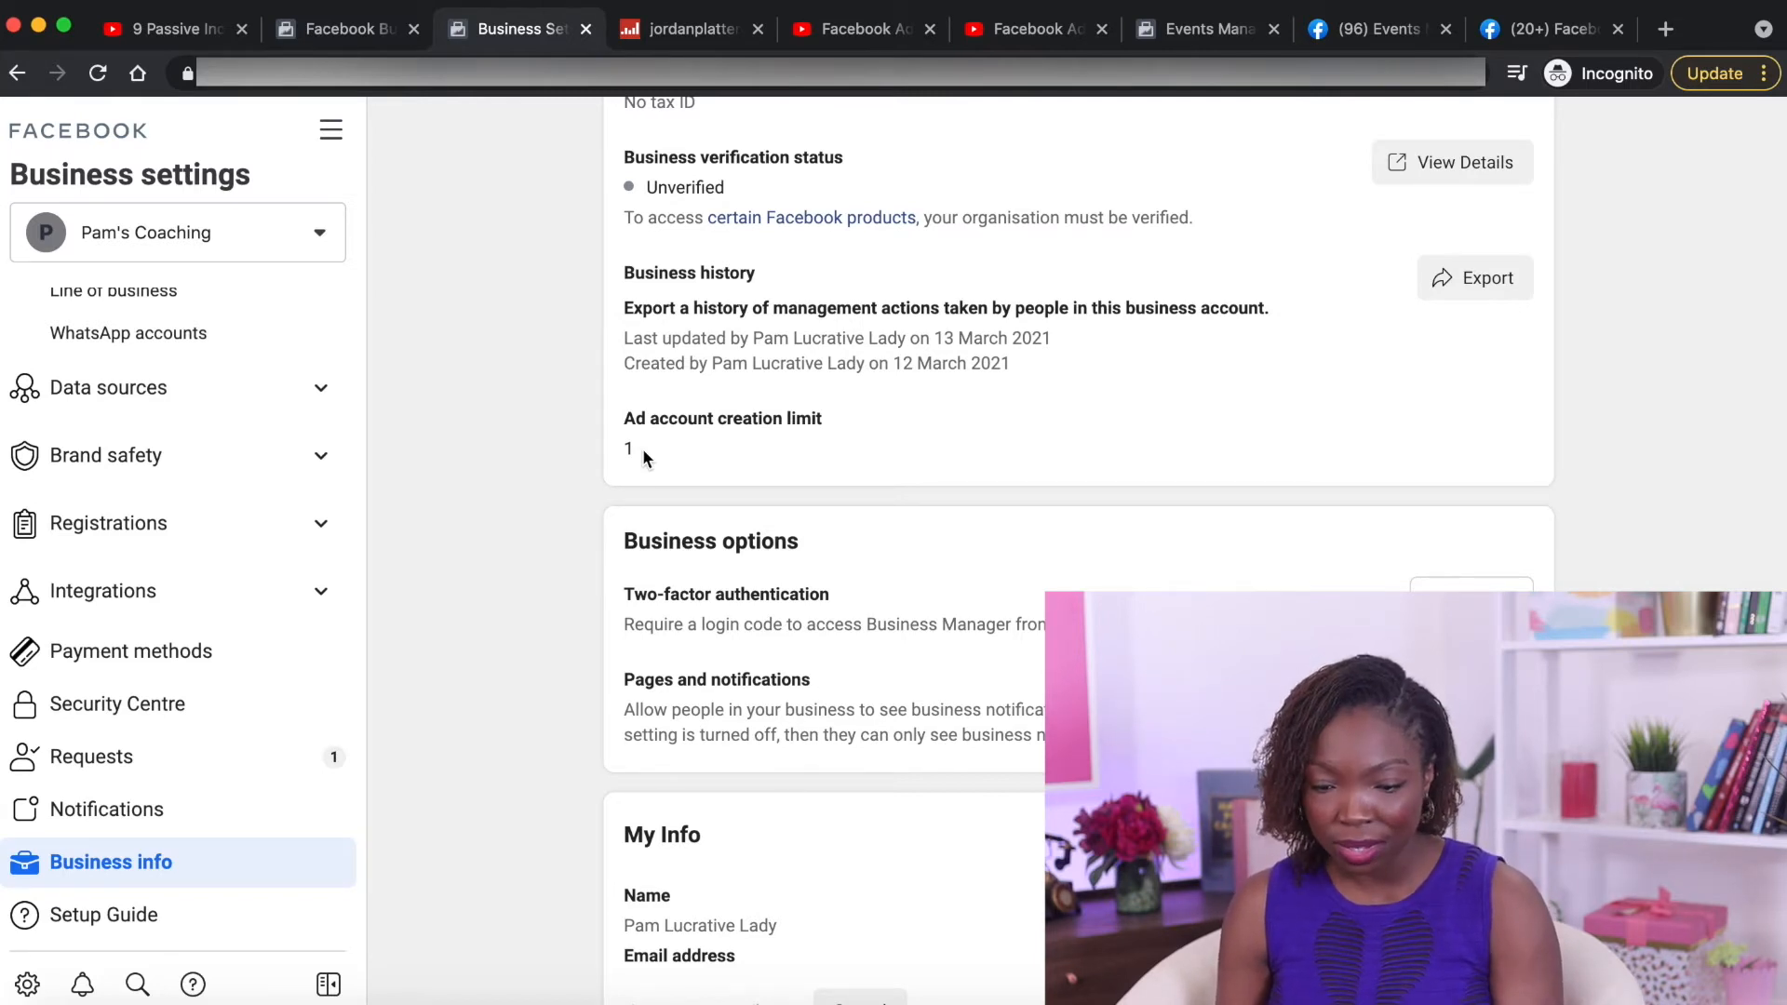
pyautogui.scroll(-2, 890, 717)
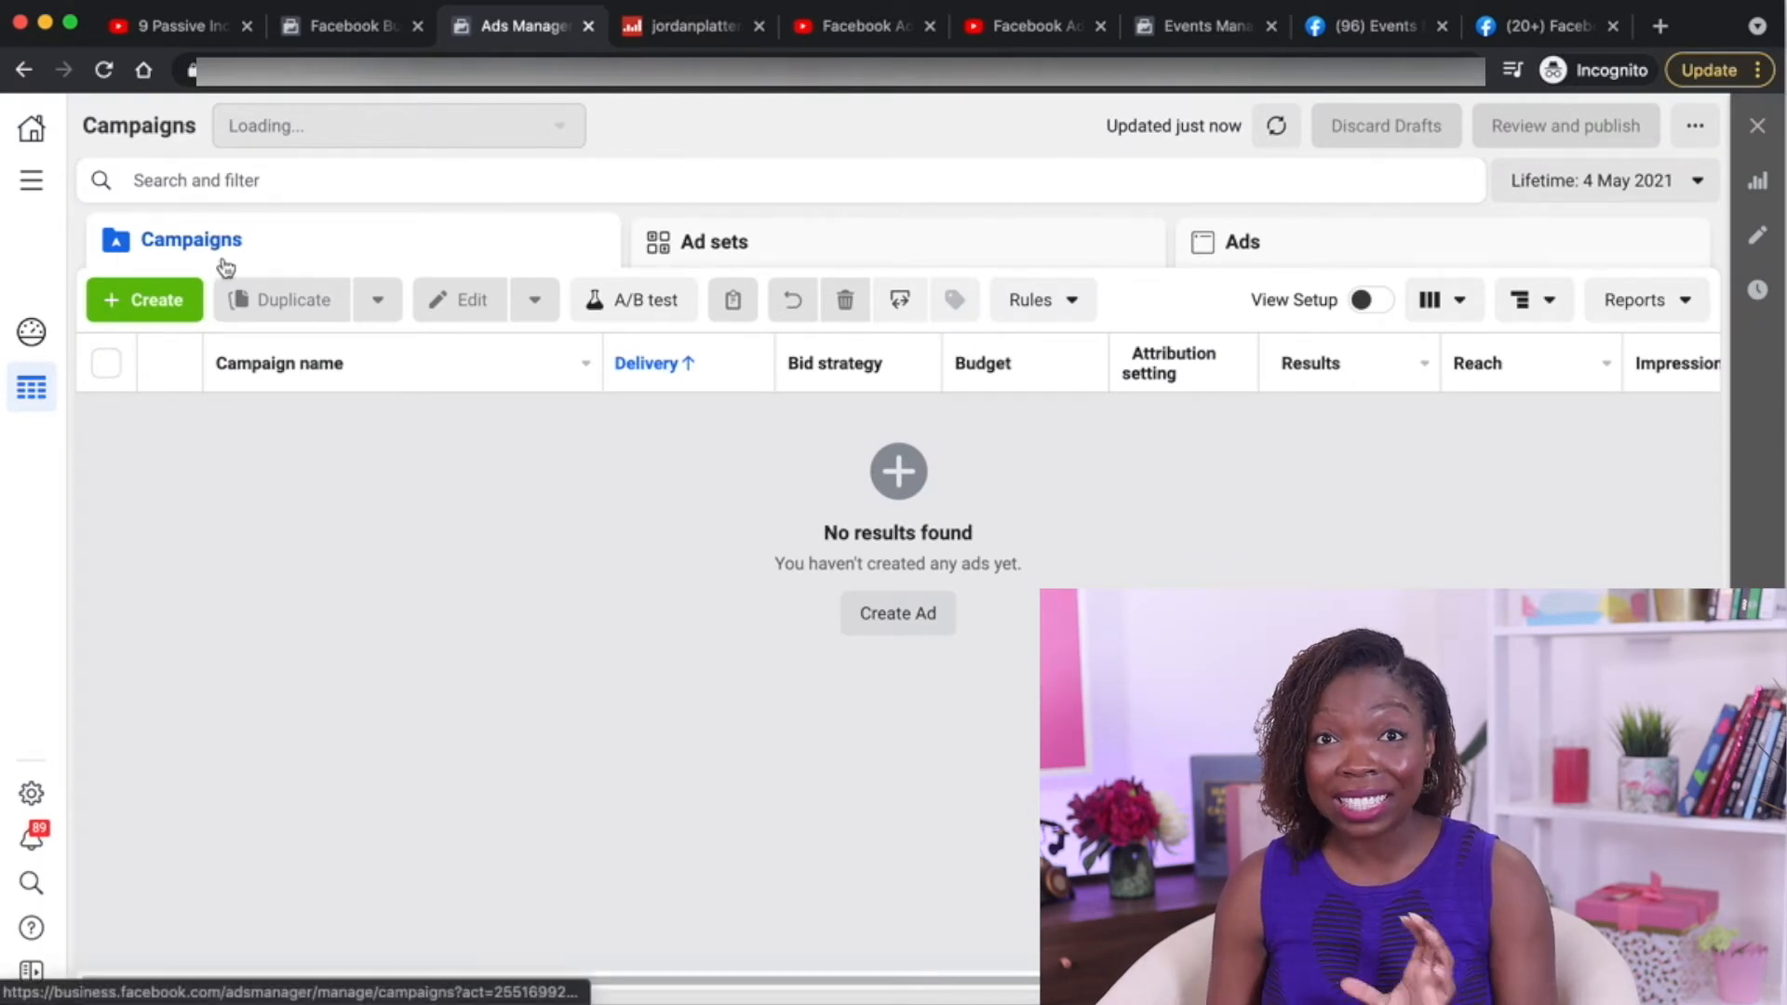
# Go to Ads Manager through the shortcuts and start creating a new campaign in the tutorial ad account
pyautogui.click(30, 179)
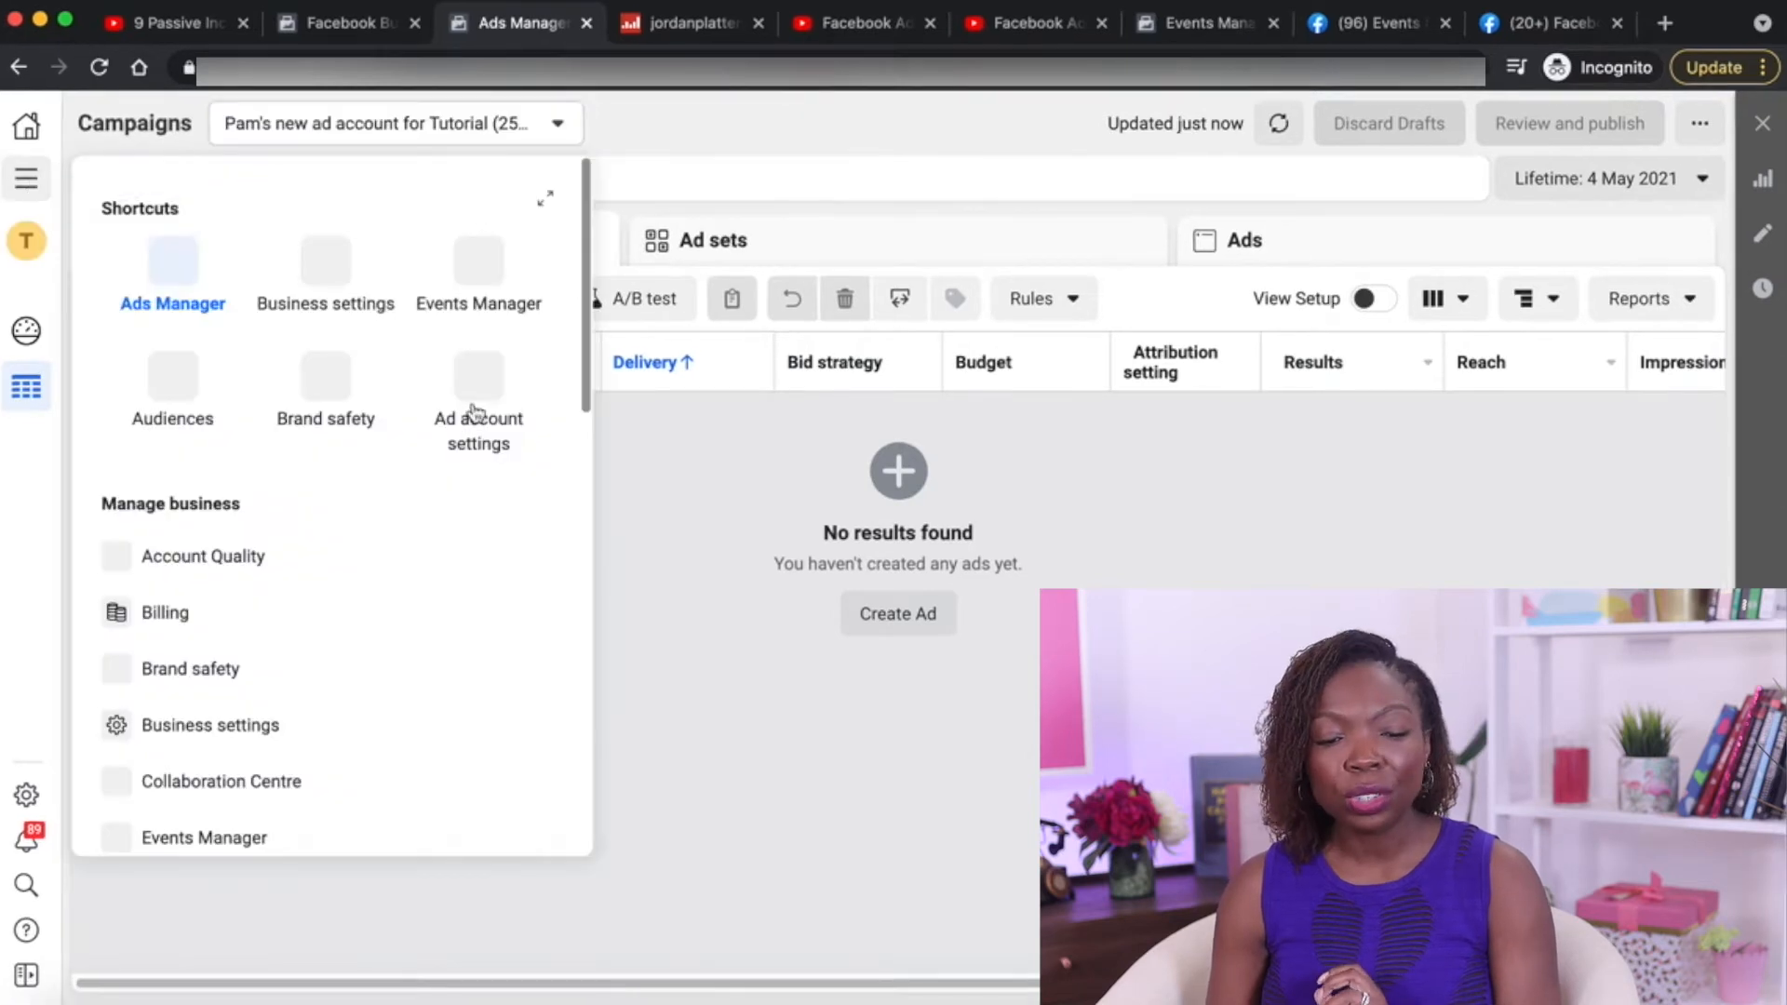
pyautogui.click(174, 270)
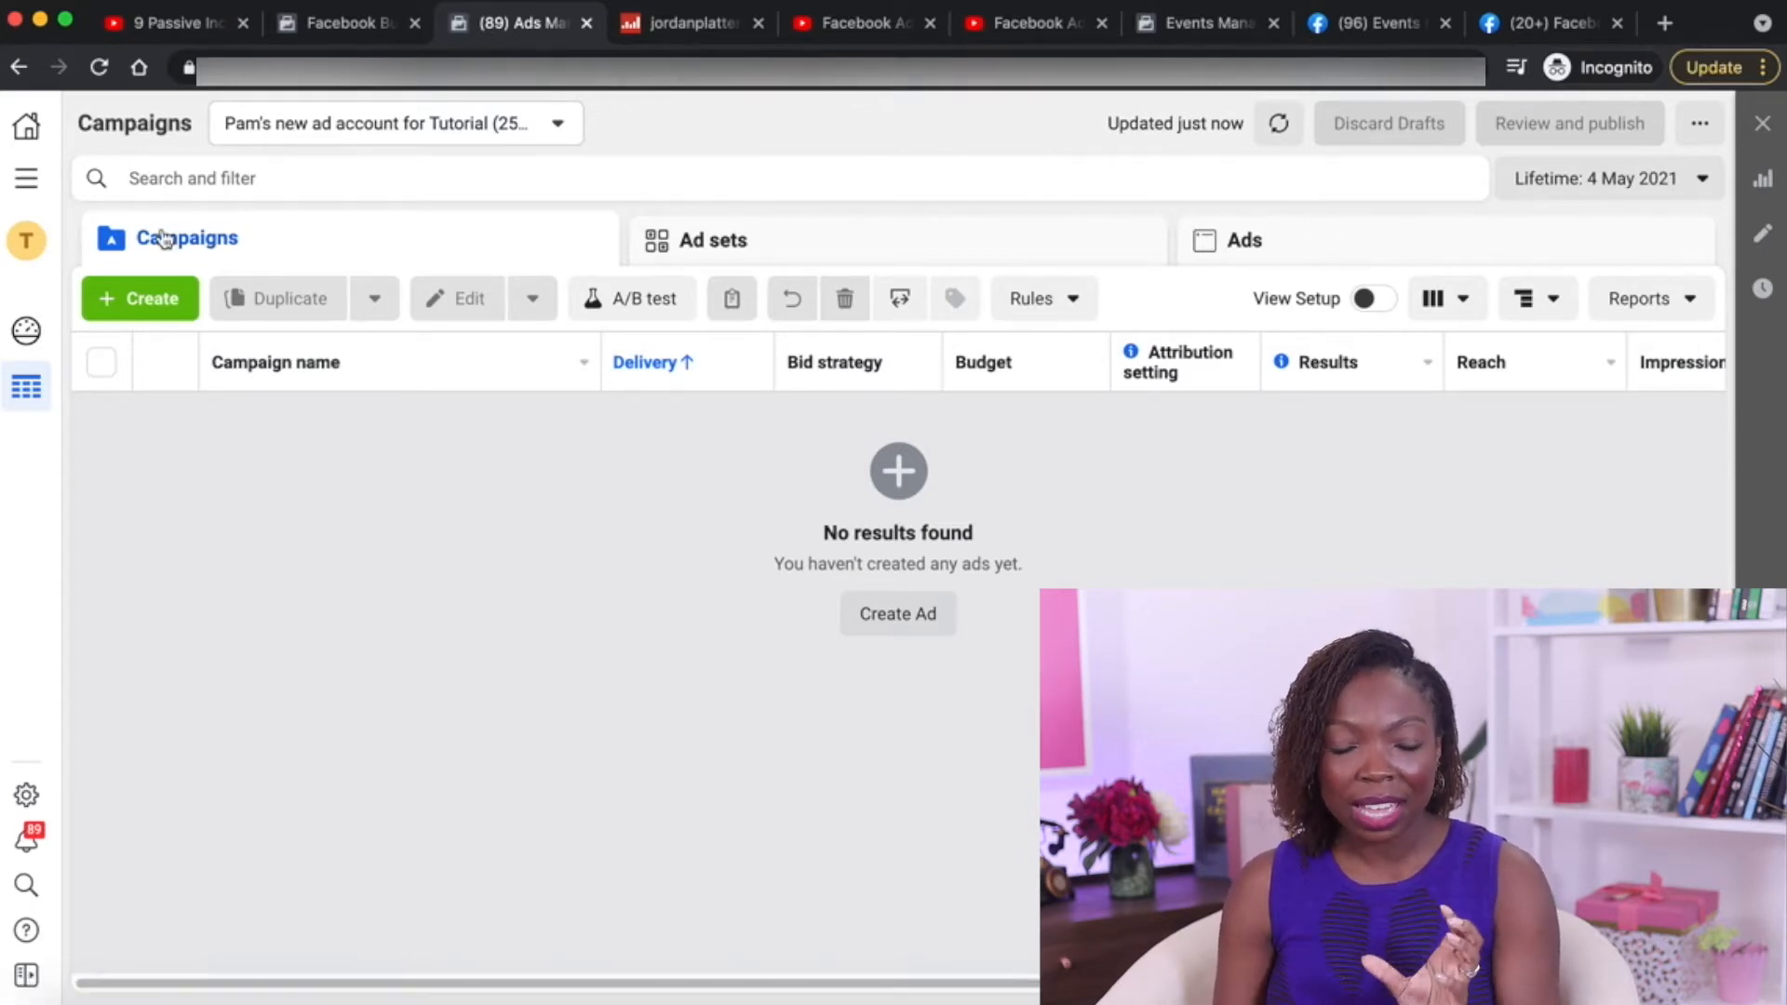
pyautogui.click(140, 303)
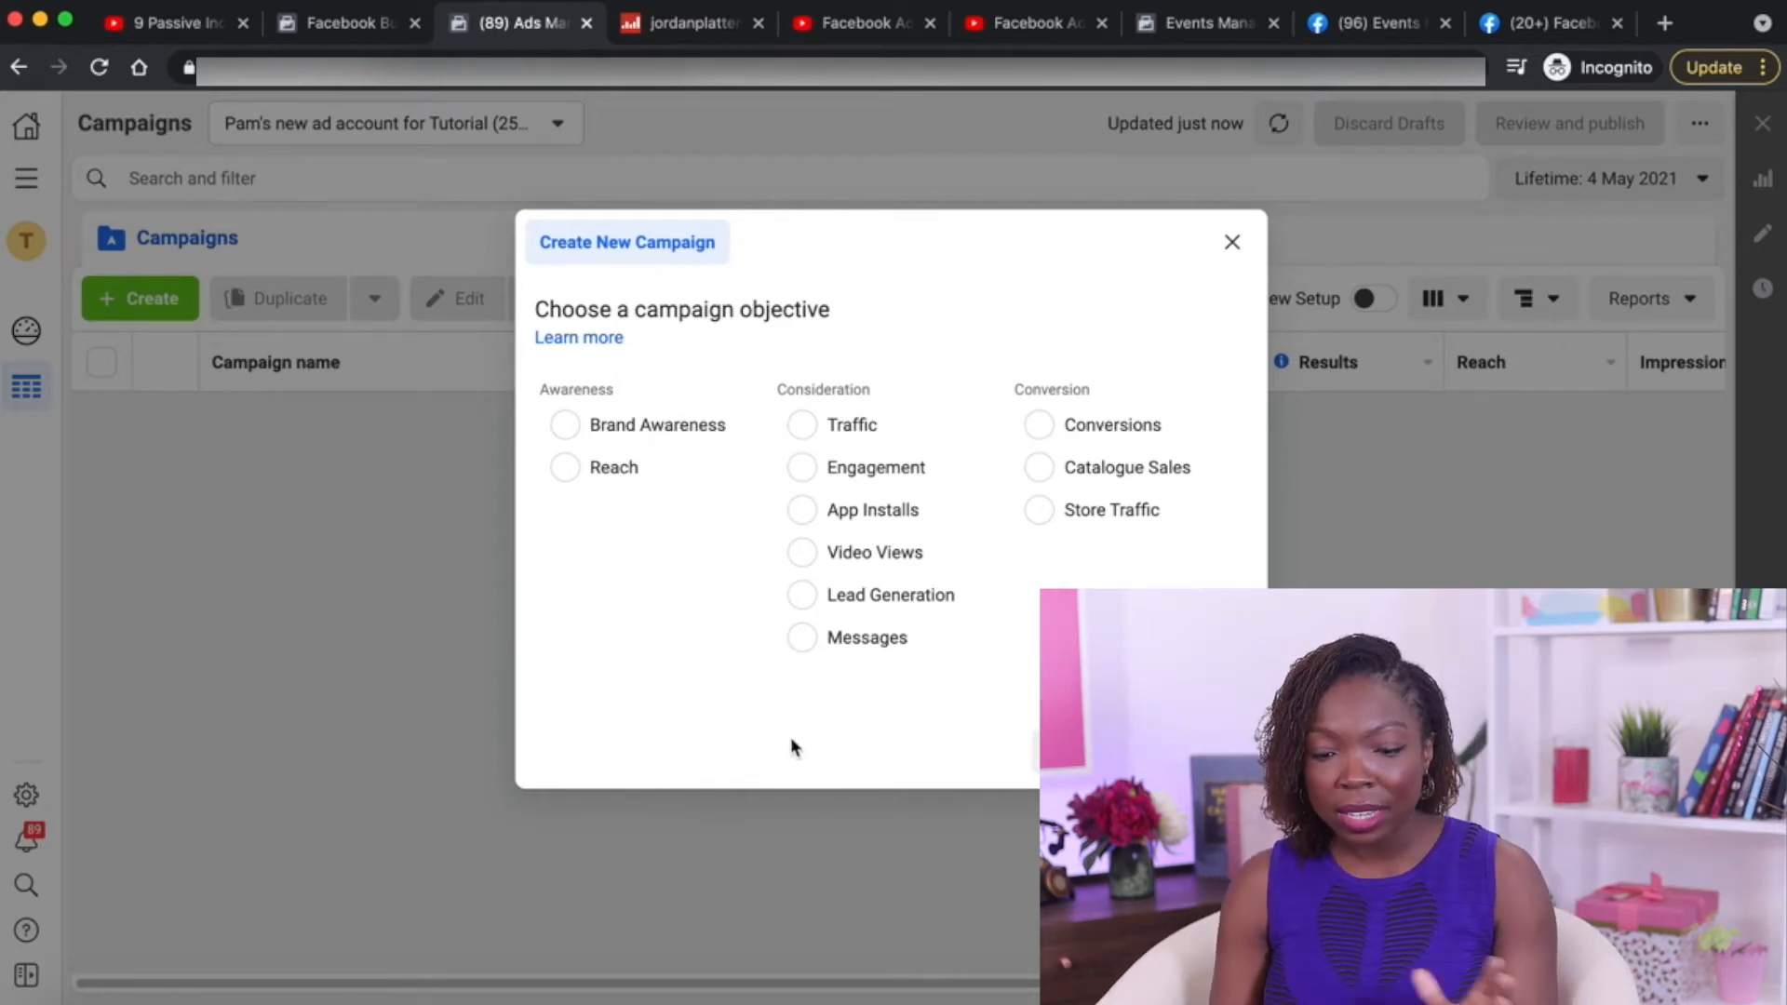
# Examine the Awareness, Consideration and Conversion objective categories and the descriptions of Brand Awareness and Reach
pyautogui.doubleClick(562, 390)
pyautogui.doubleClick(824, 390)
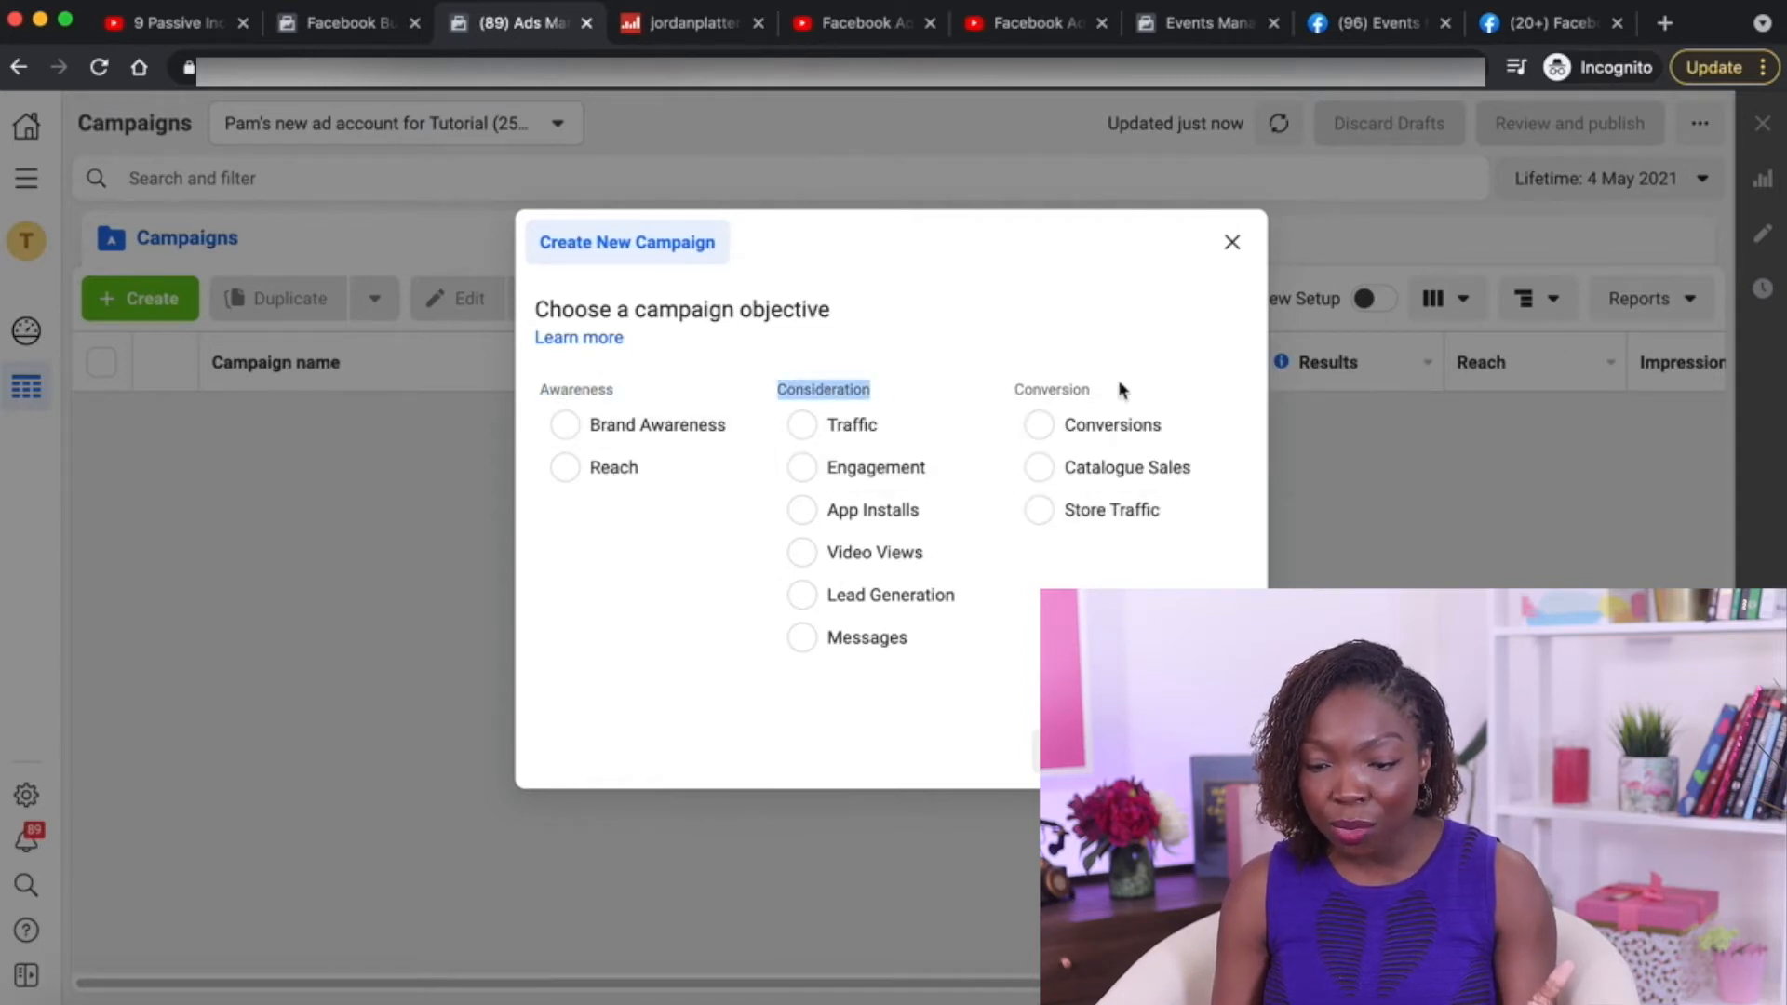
pyautogui.click(1052, 389)
pyautogui.doubleClick(1052, 390)
pyautogui.click(713, 612)
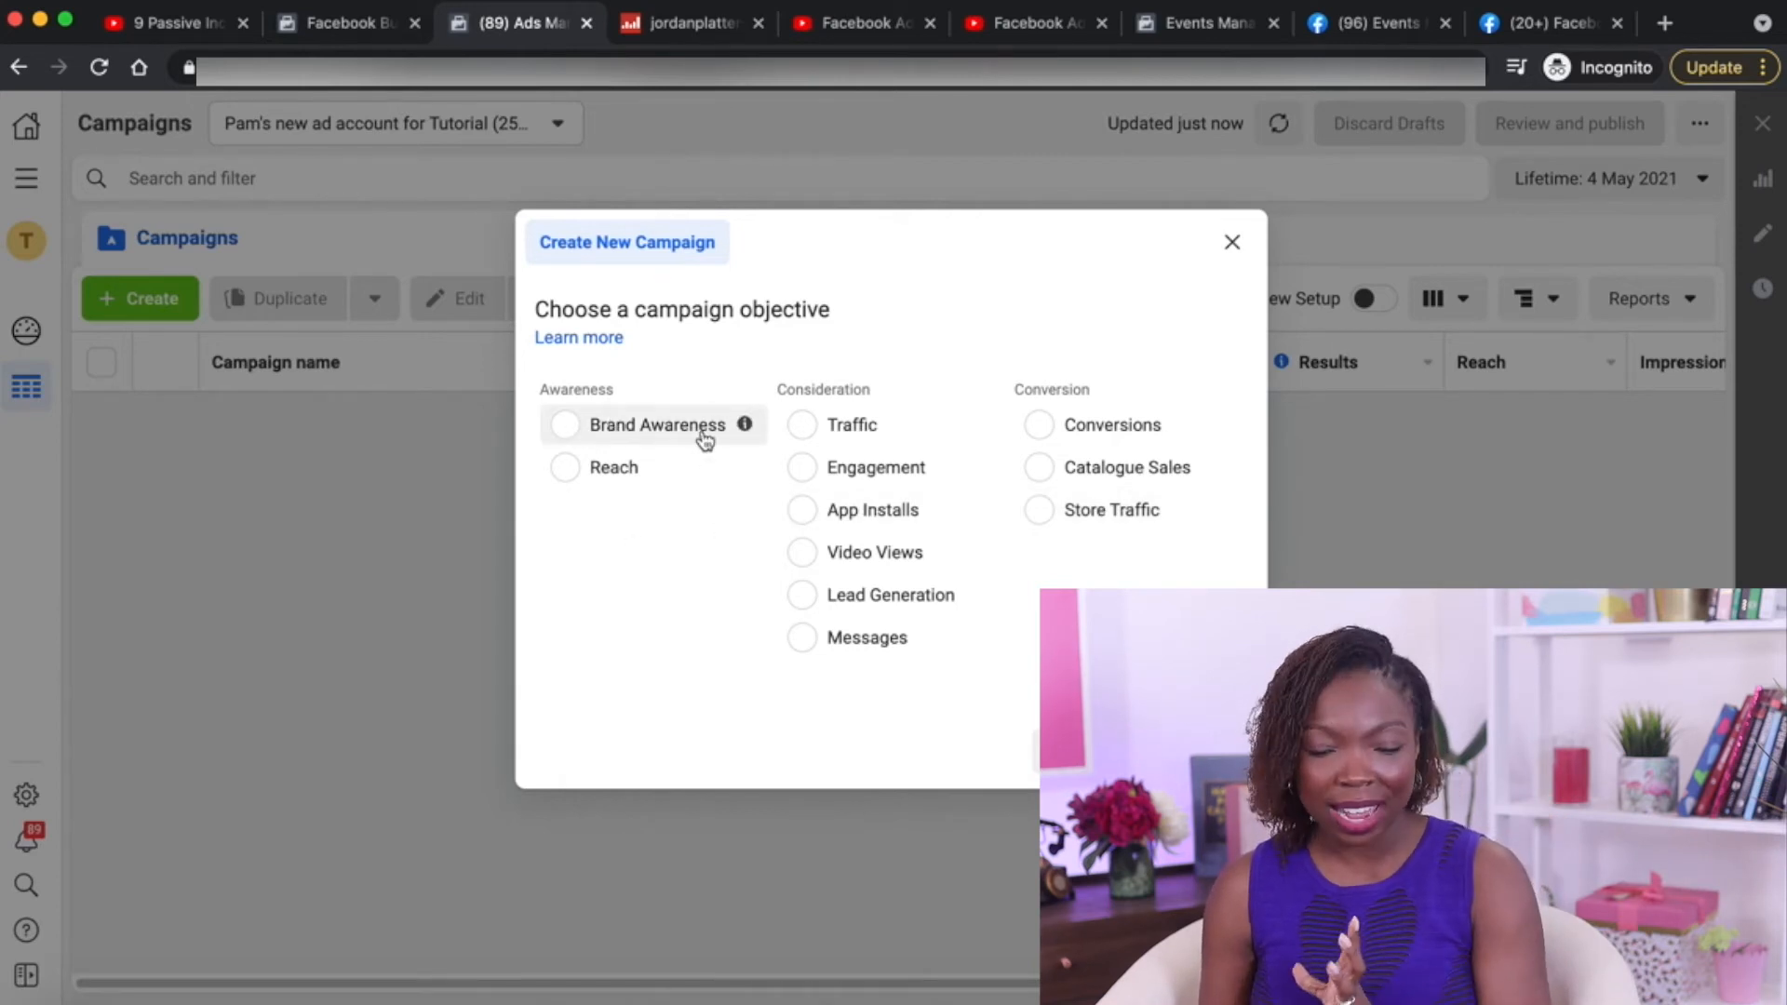
pyautogui.moveTo(746, 428)
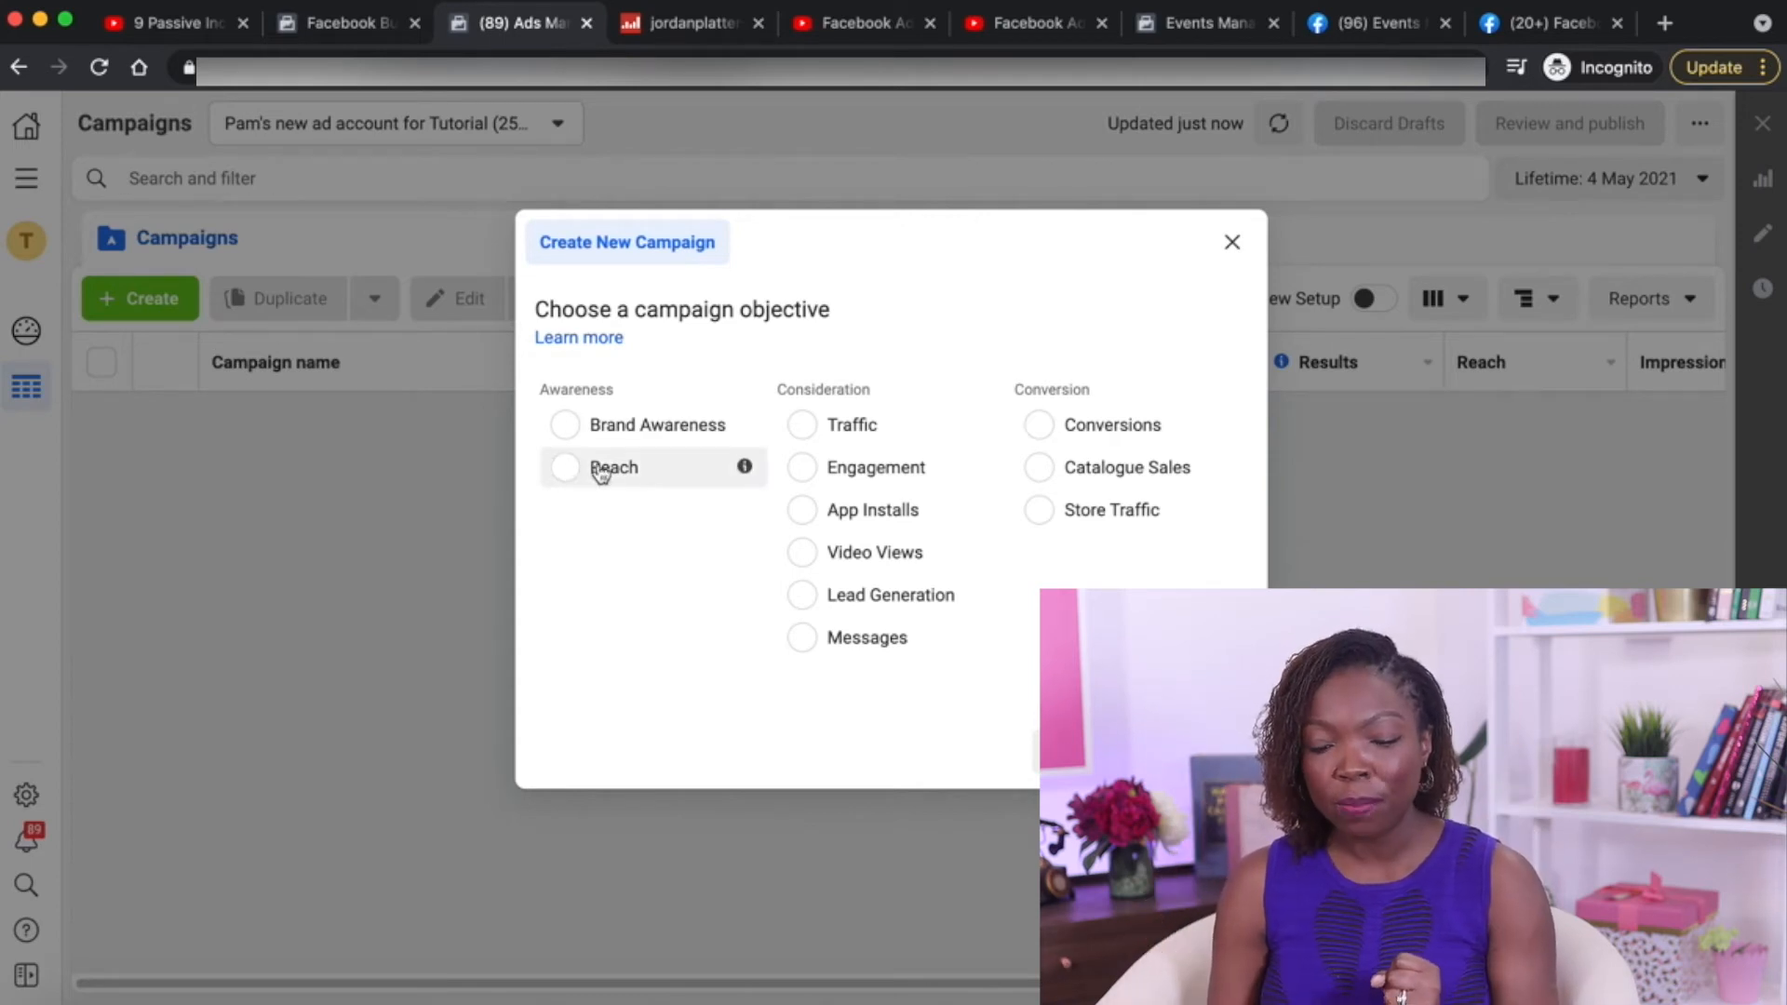
pyautogui.moveTo(745, 472)
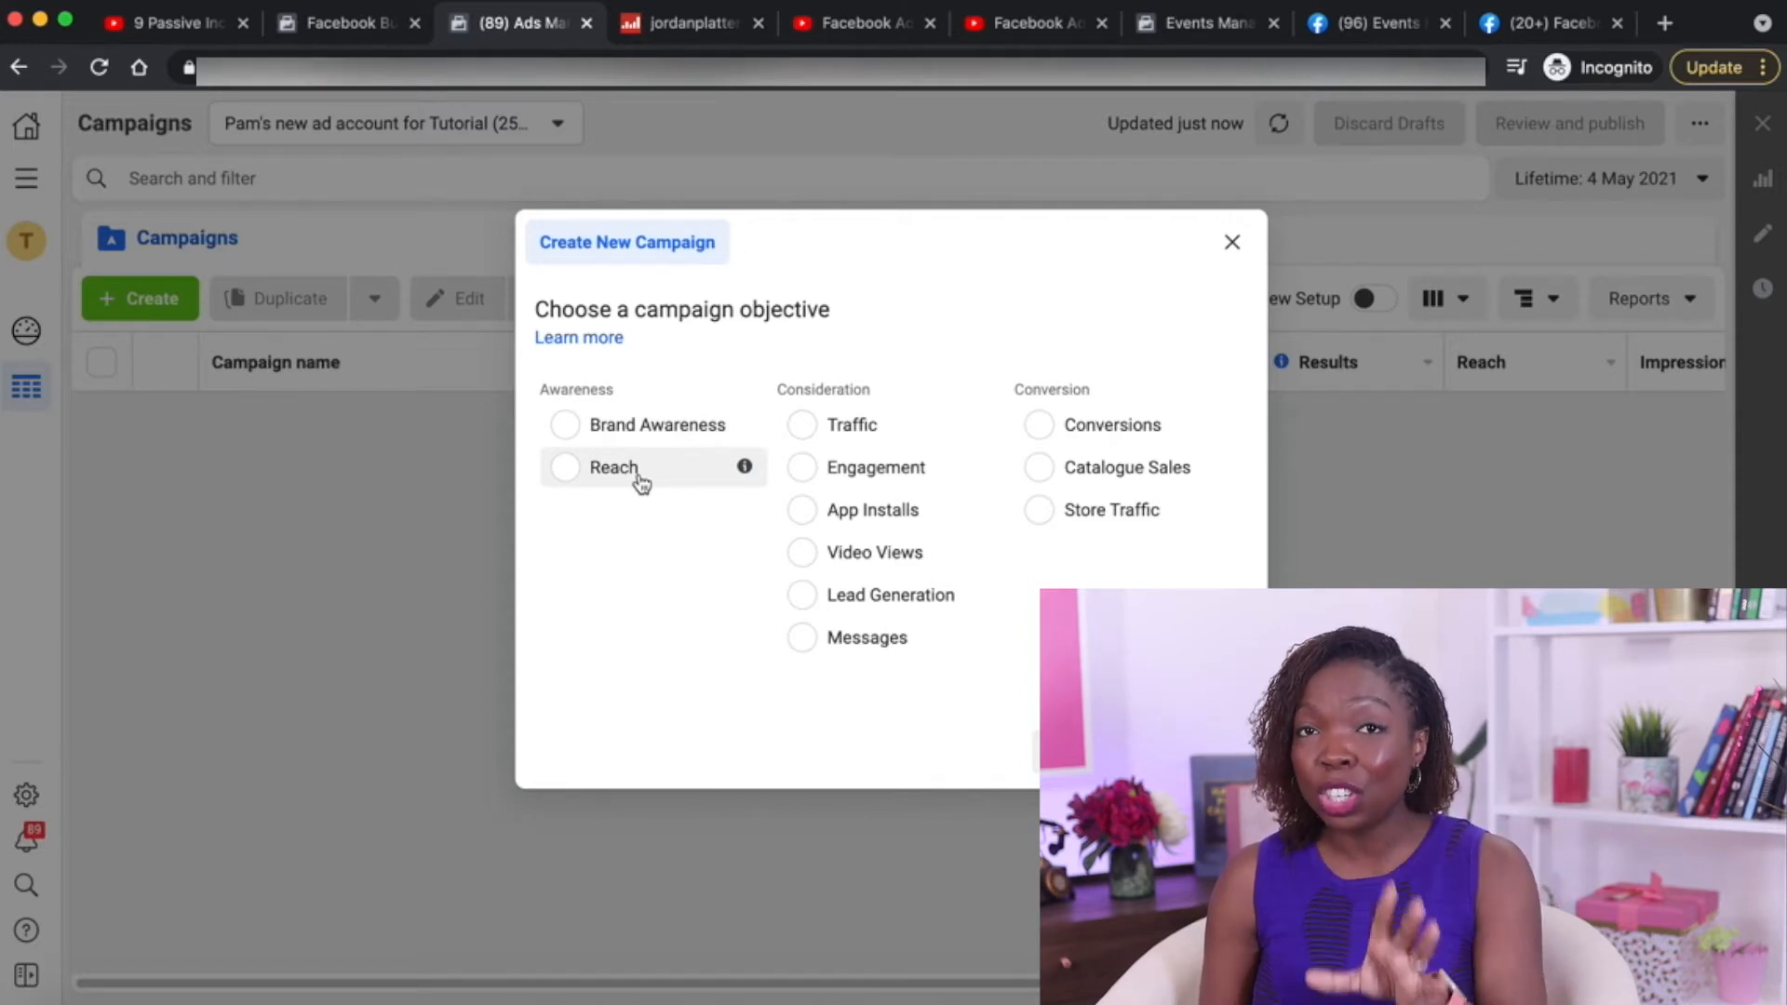
# Examine the descriptions of the Traffic, Engagement and Messages objectives under Consideration and of Conversions under Conversion
pyautogui.doubleClick(817, 386)
pyautogui.click(842, 389)
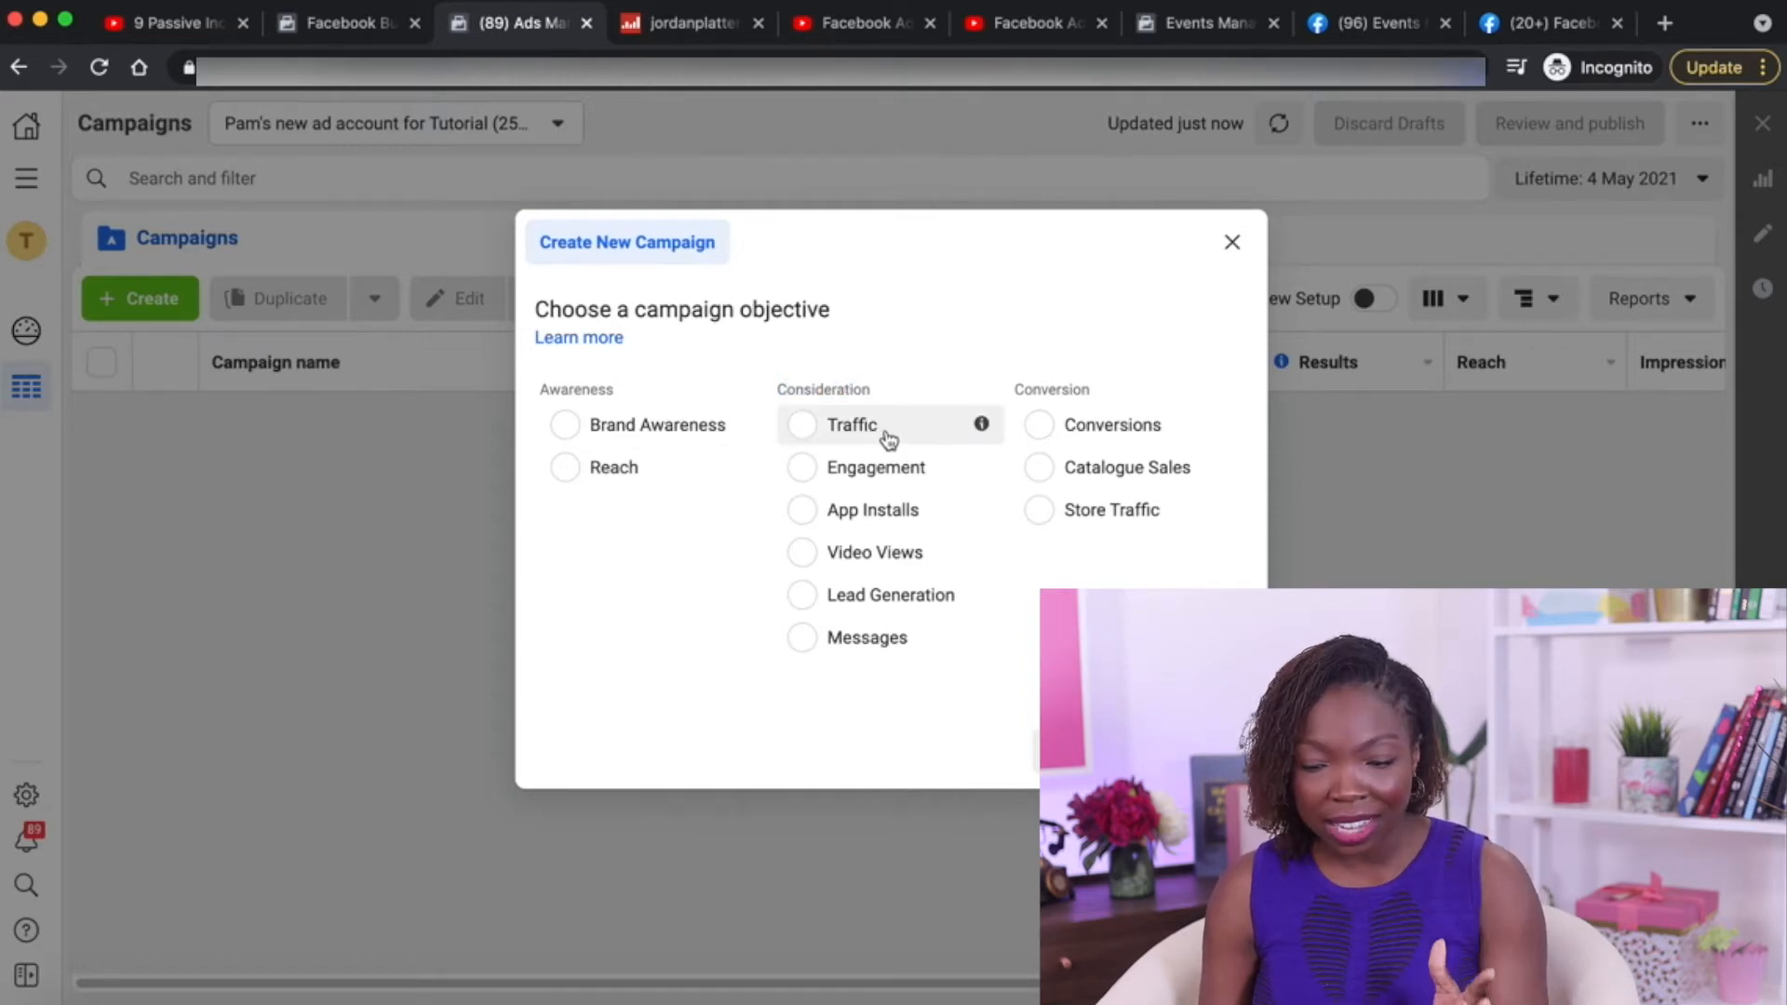
pyautogui.moveTo(981, 428)
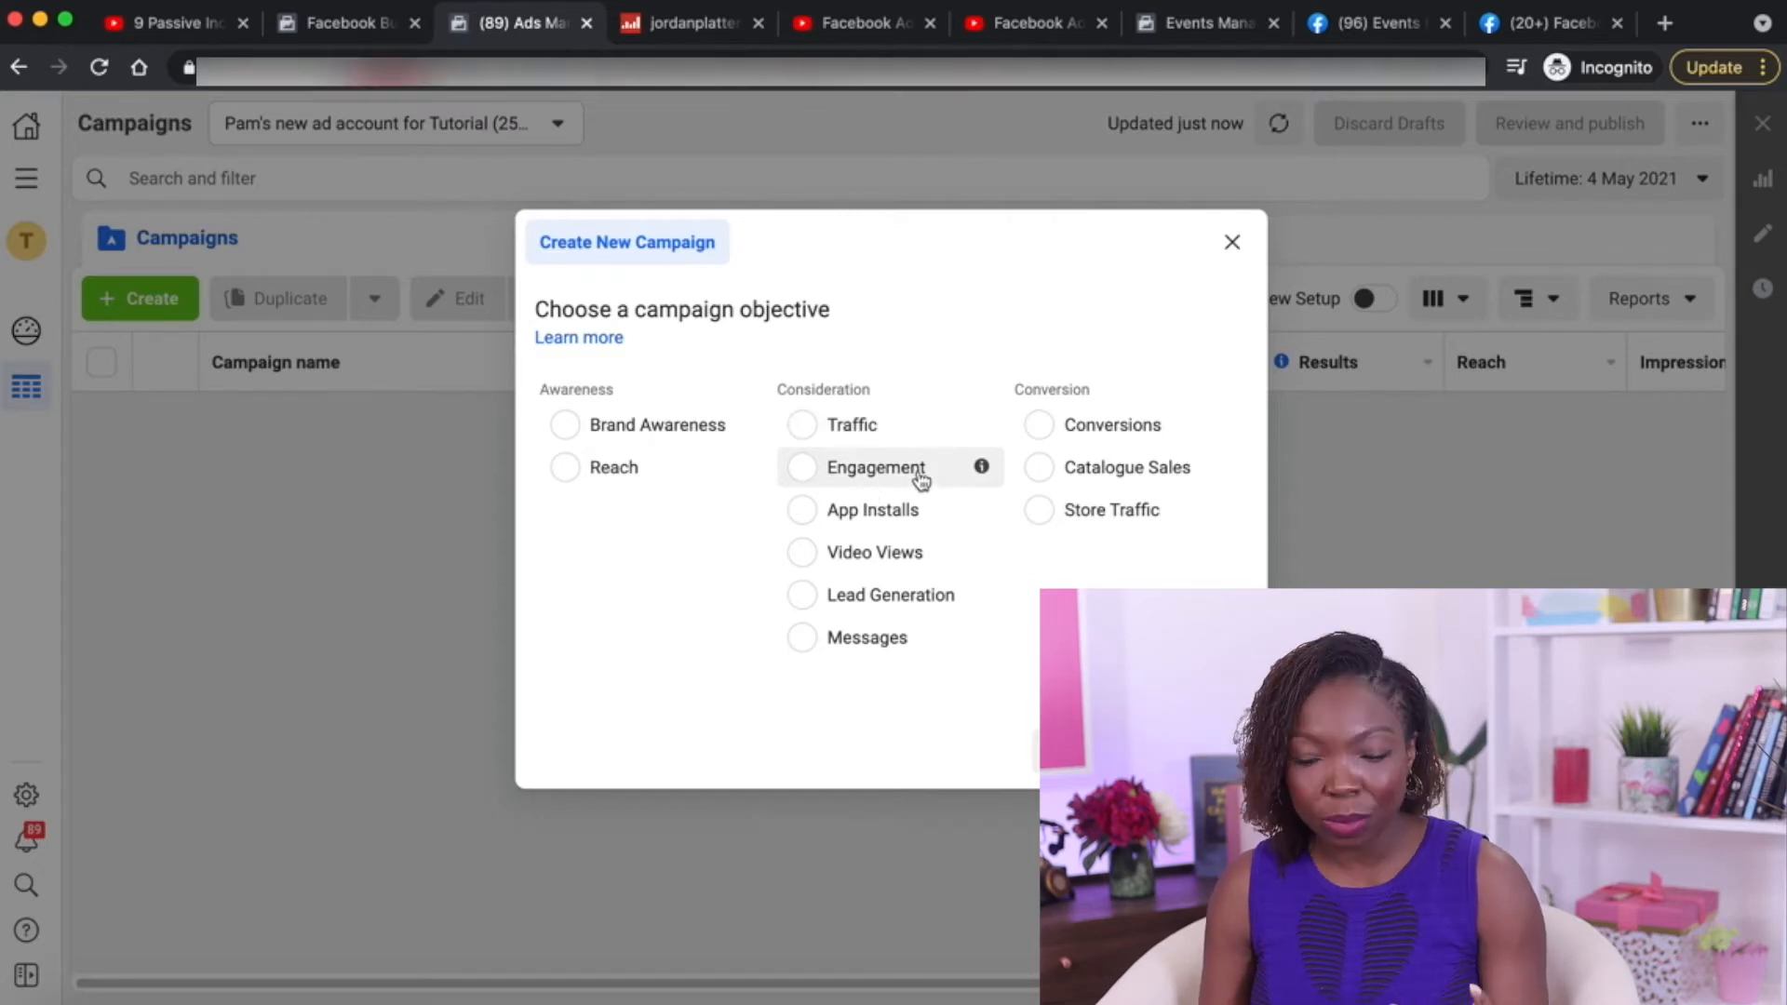
pyautogui.moveTo(983, 470)
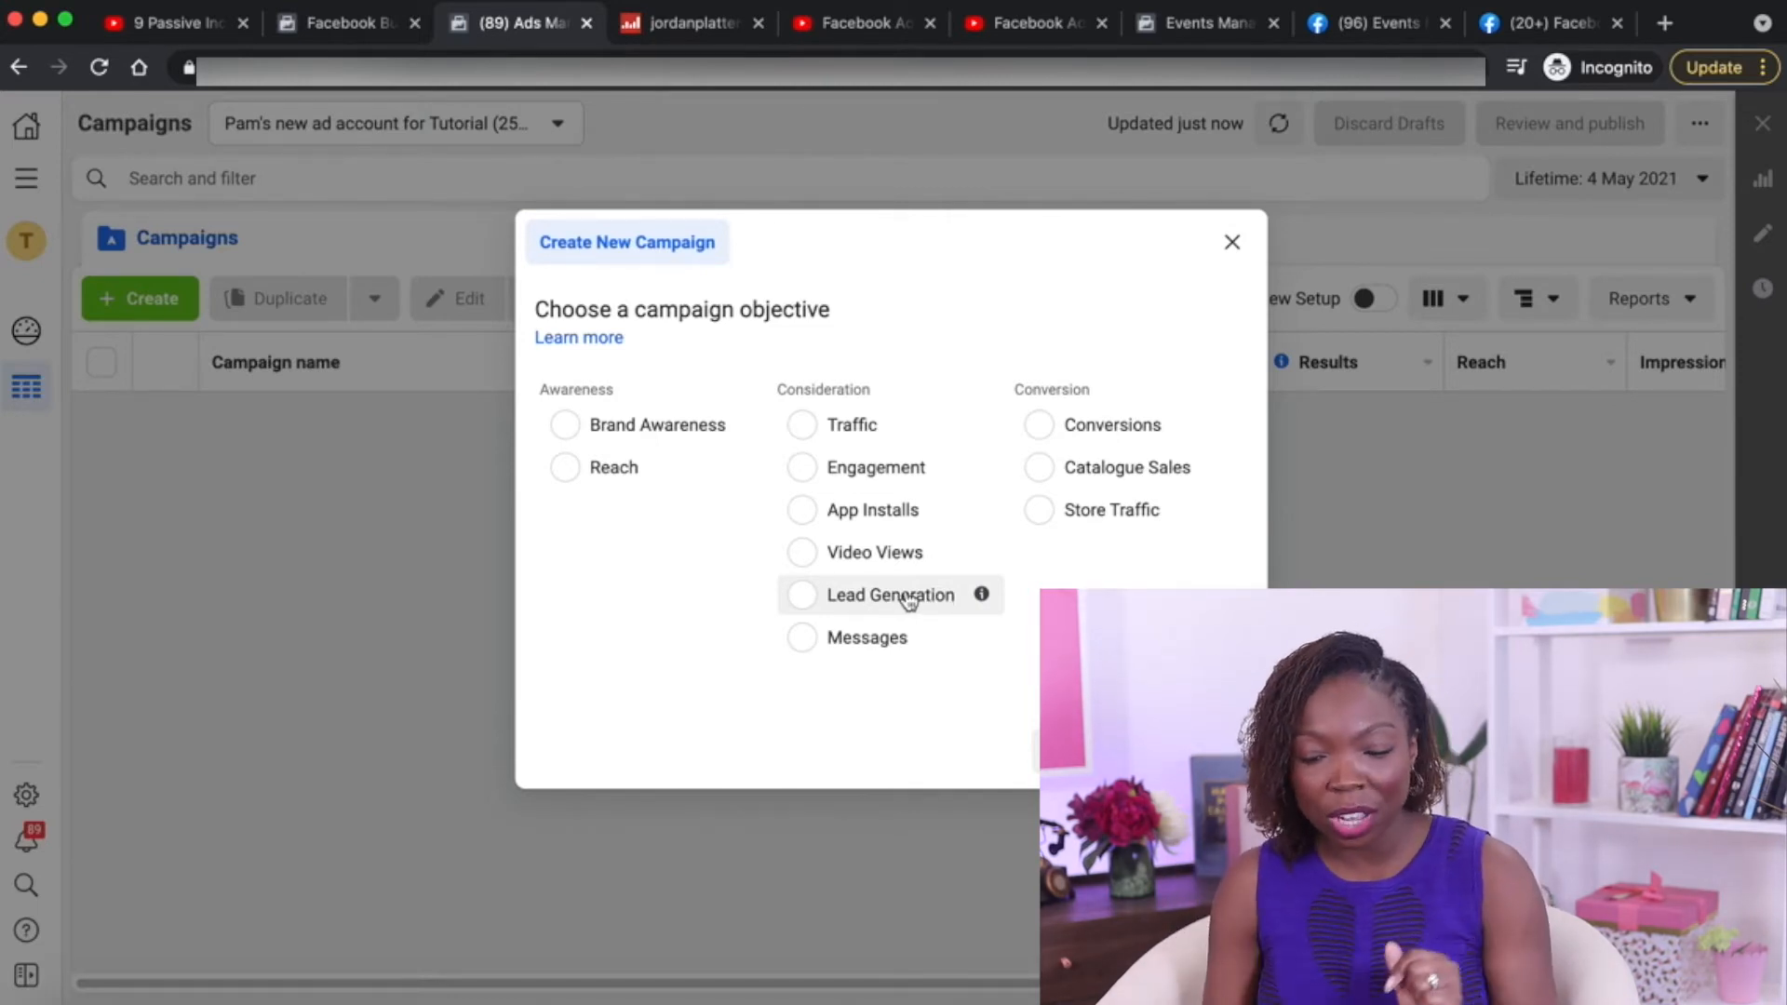
pyautogui.moveTo(983, 638)
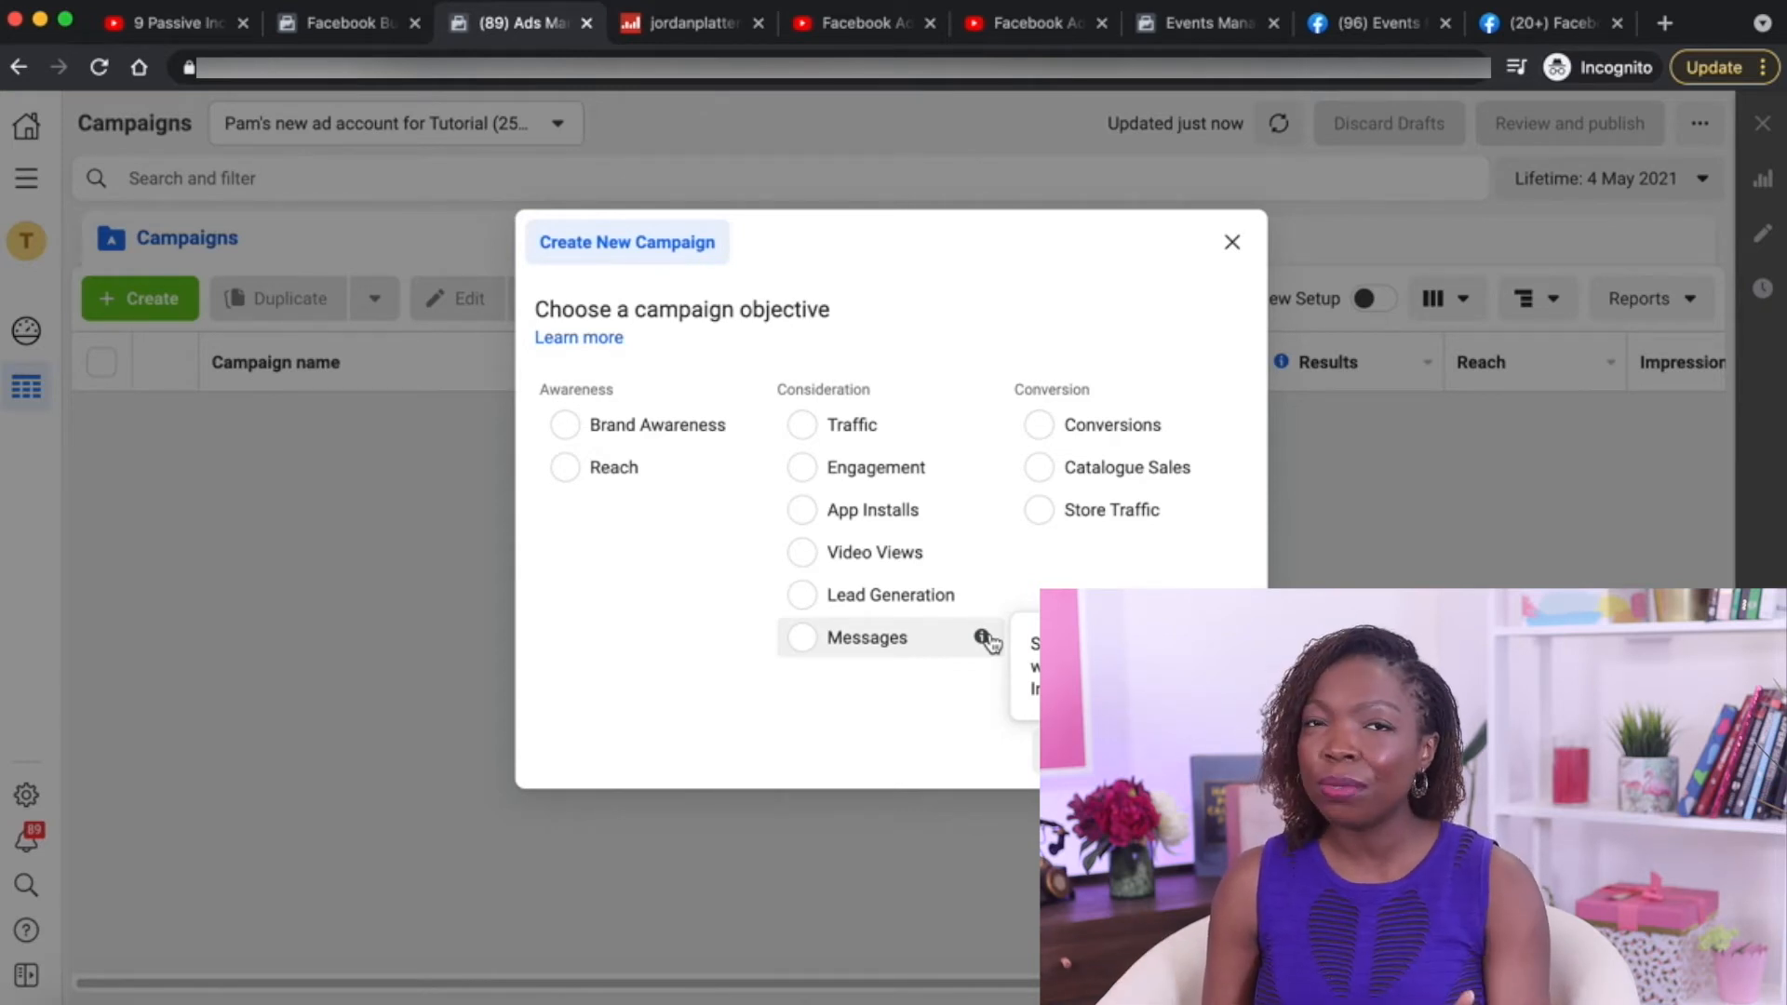
pyautogui.doubleClick(1055, 389)
pyautogui.click(1087, 383)
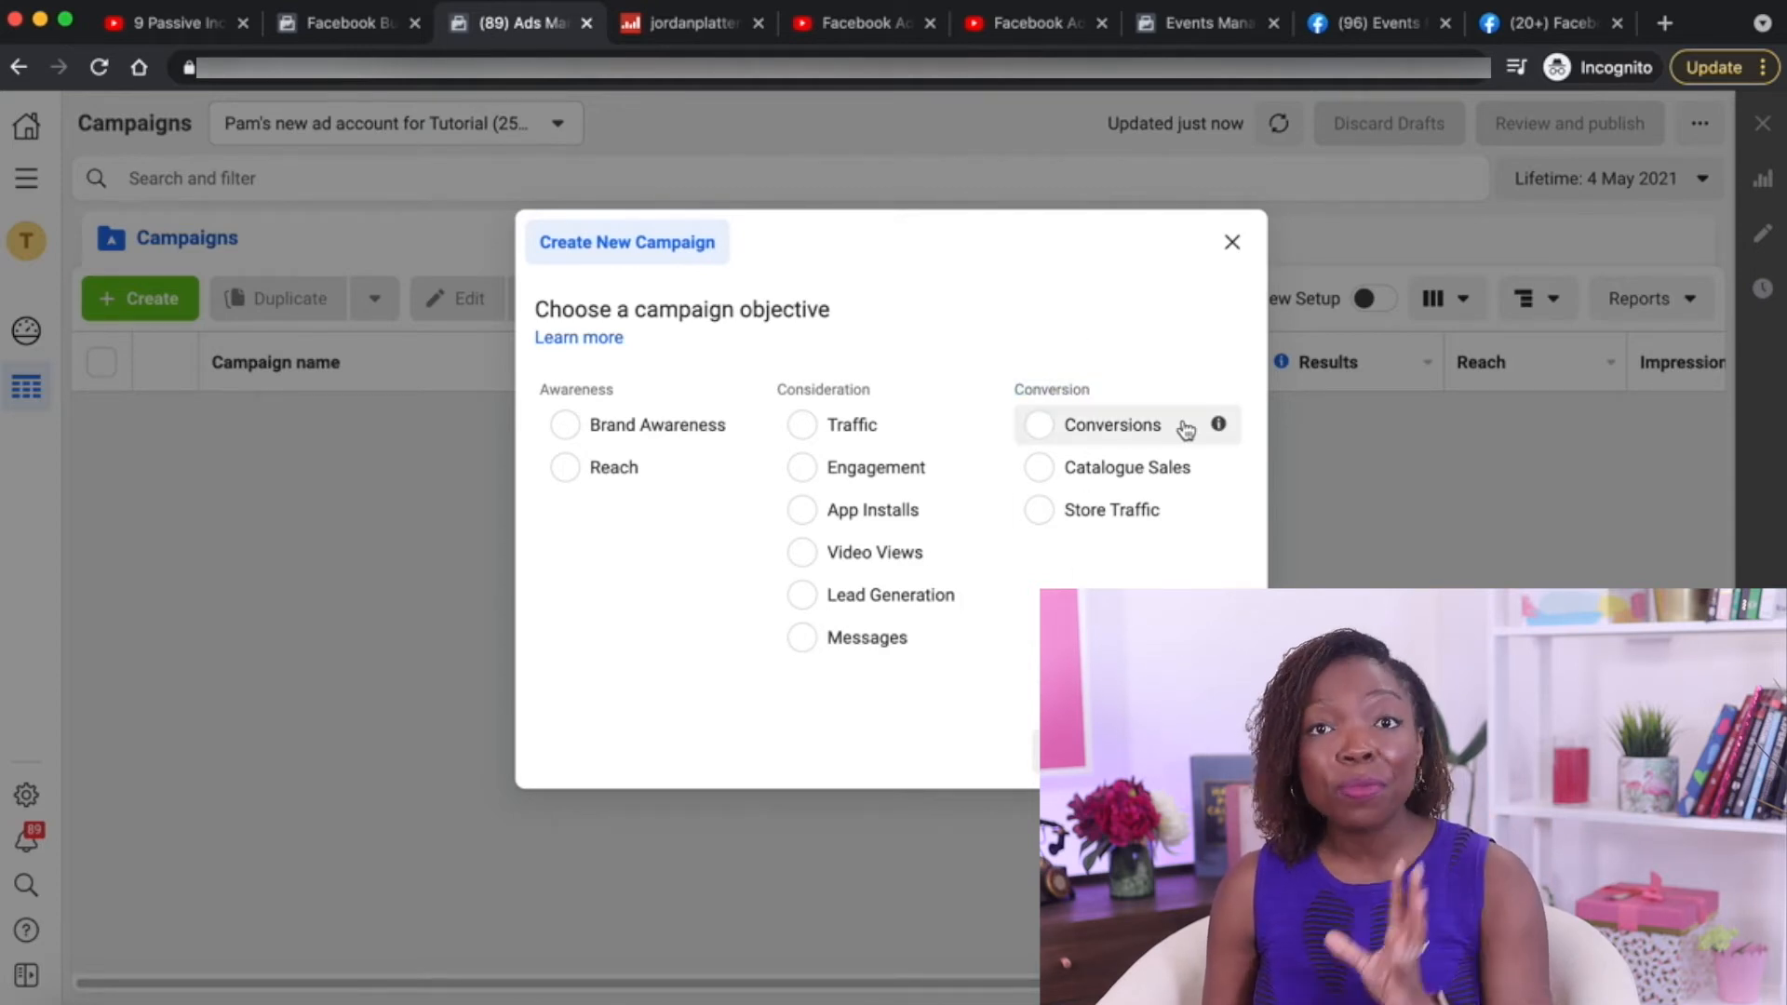
pyautogui.moveTo(1219, 430)
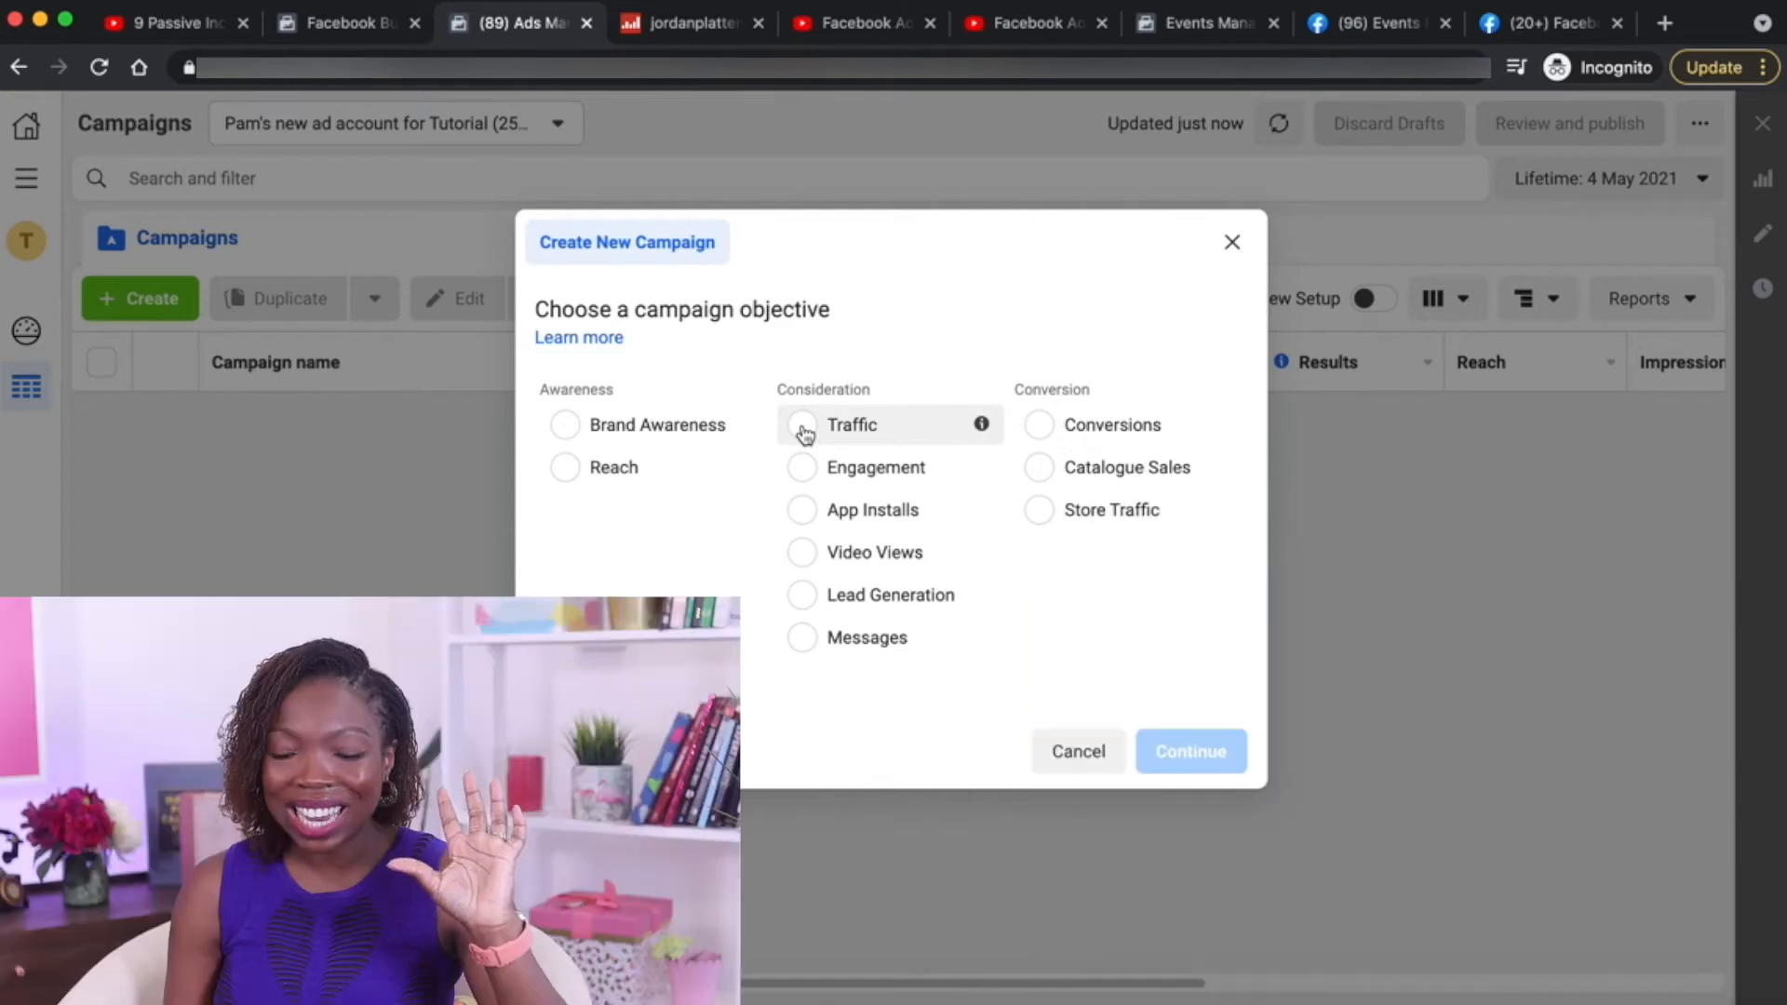
# Choose Traffic as the campaign objective and continue to the campaign settings
pyautogui.click(803, 428)
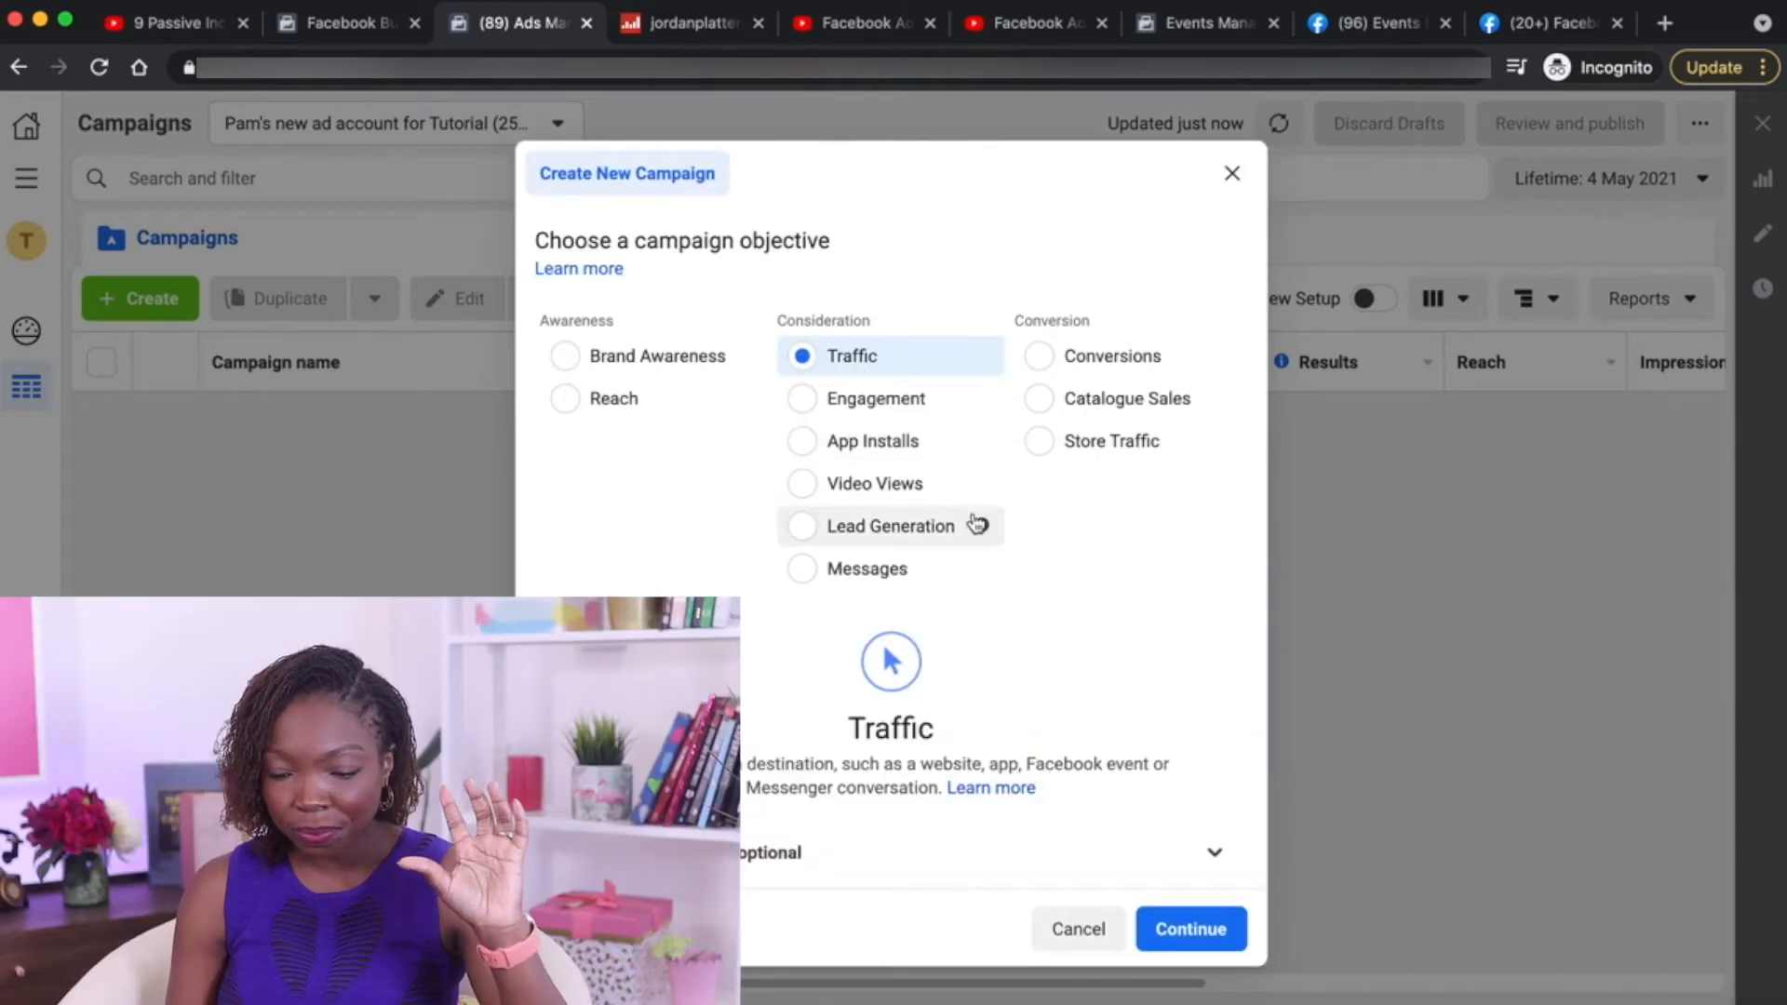
pyautogui.scroll(-1, 977, 524)
pyautogui.scroll(-1, 893, 624)
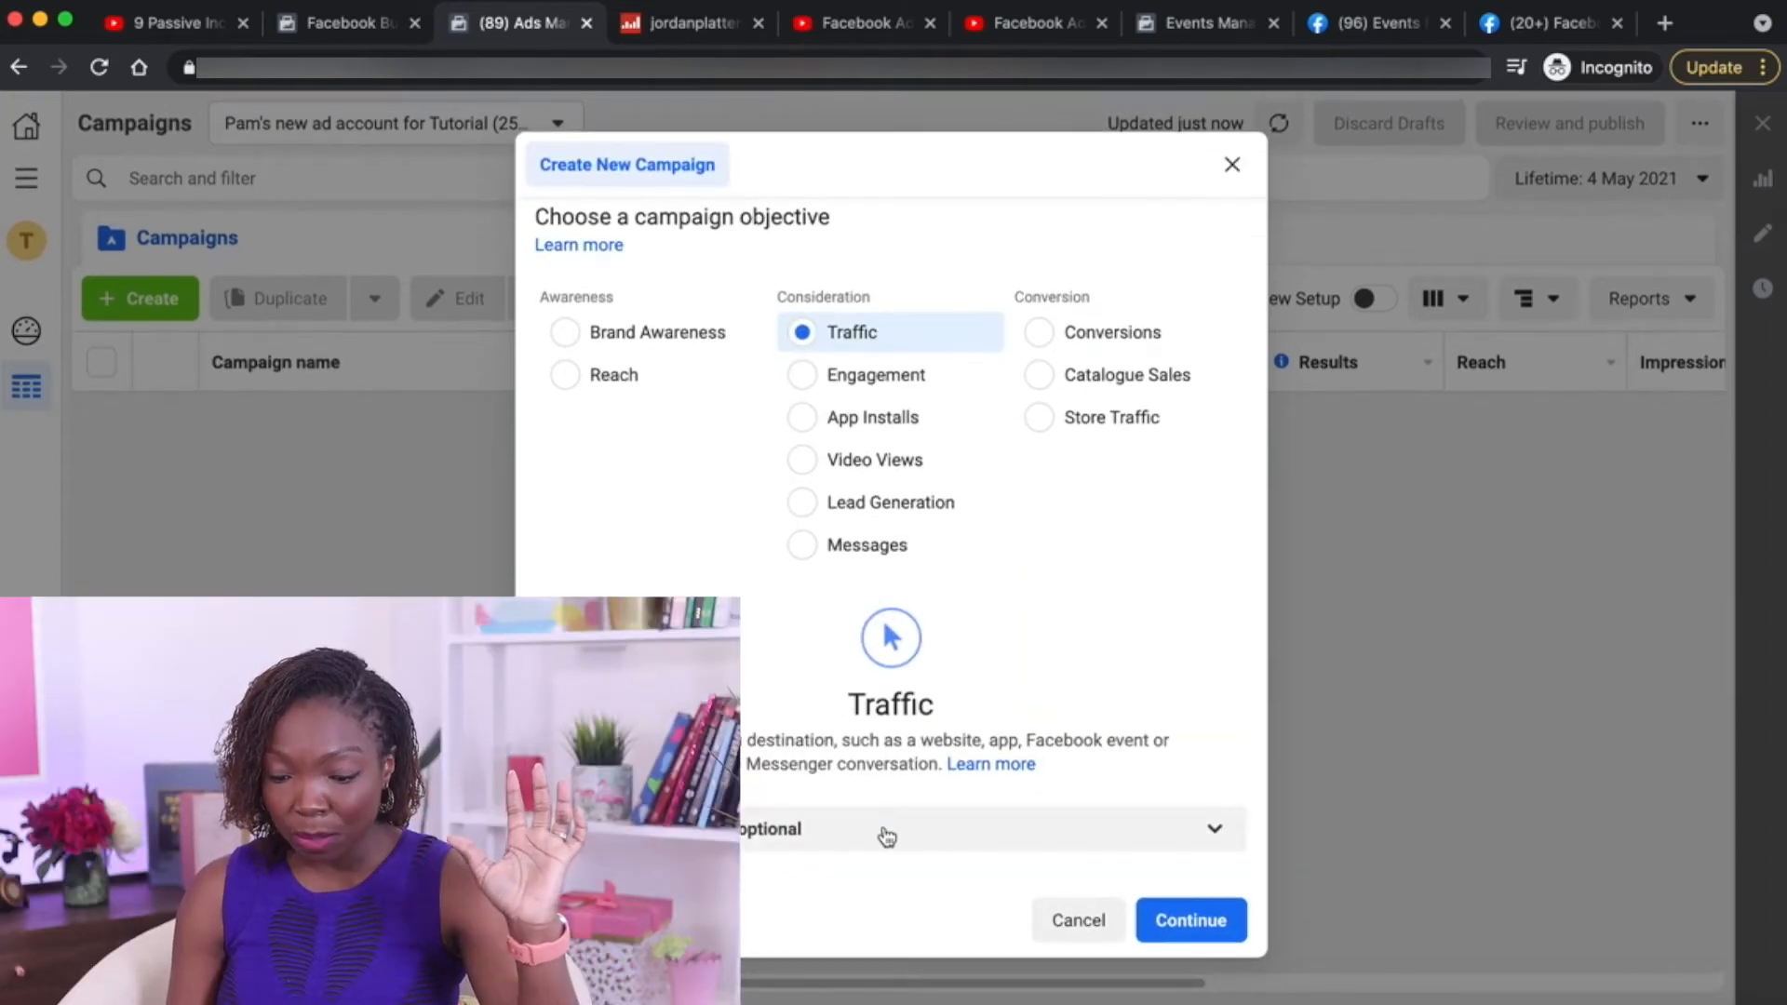
pyautogui.click(1188, 923)
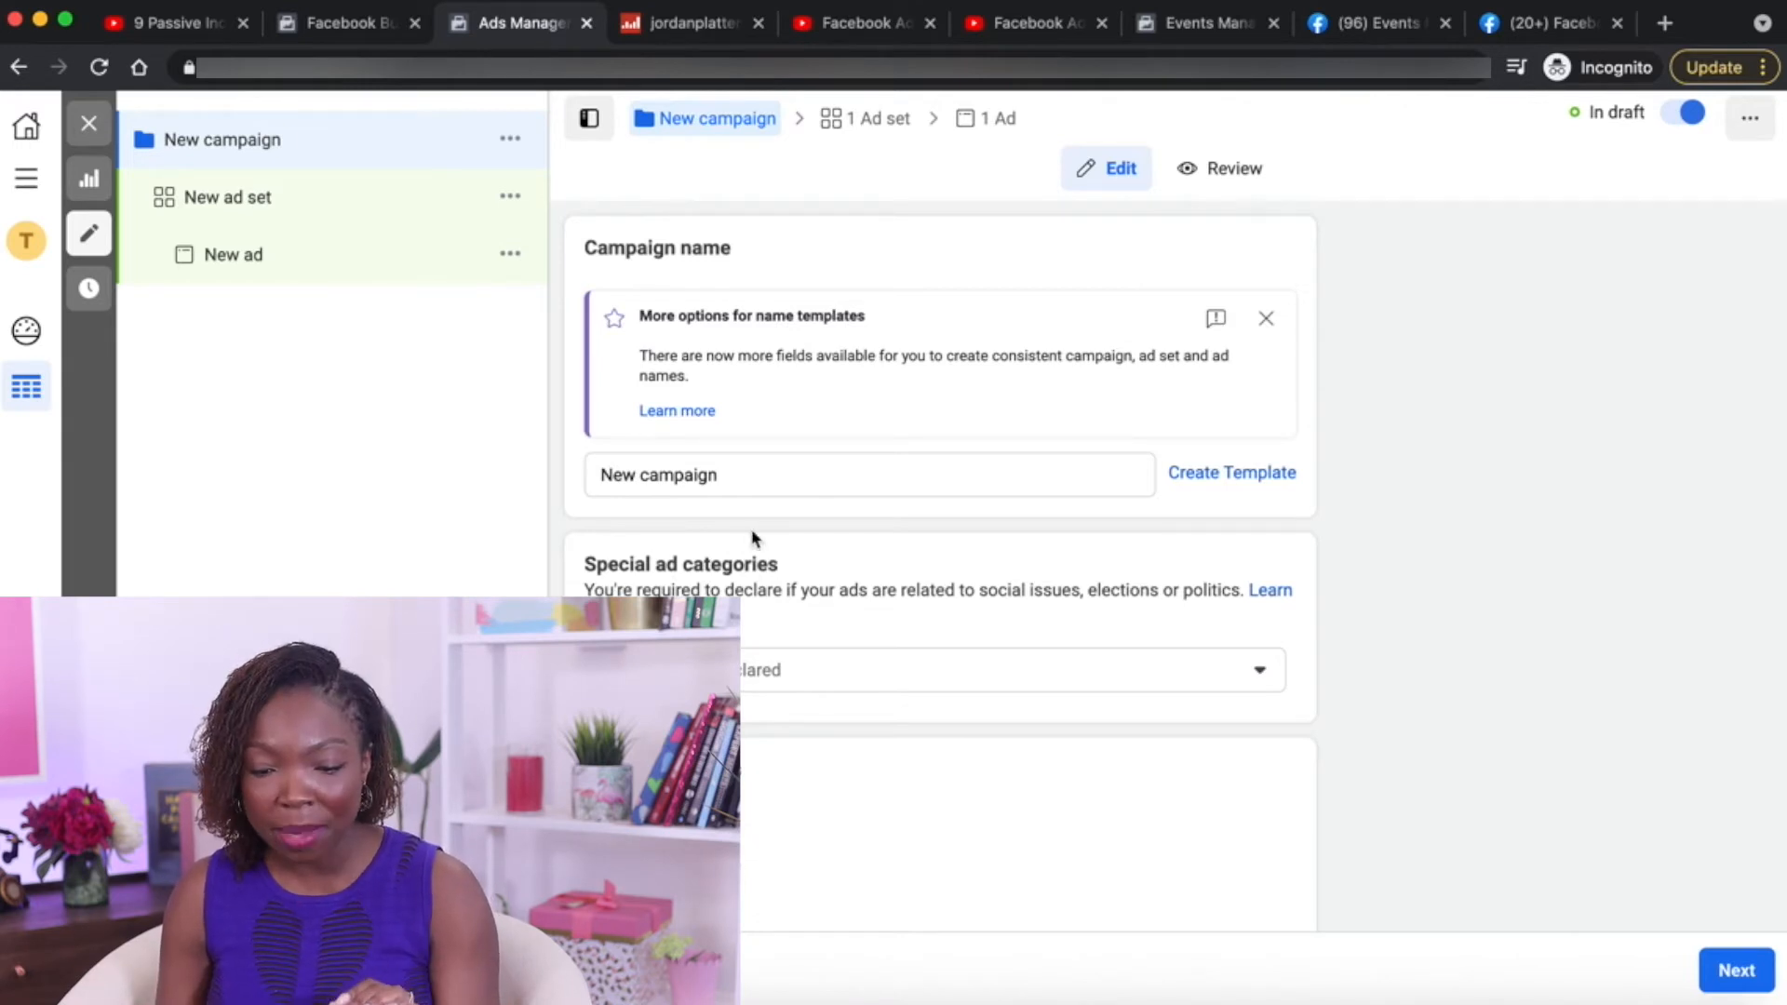
# Name the campaign "SEED | cold | US | TOFU | 29th June"
pyautogui.click(733, 470)
pyautogui.tripleClick(732, 470)
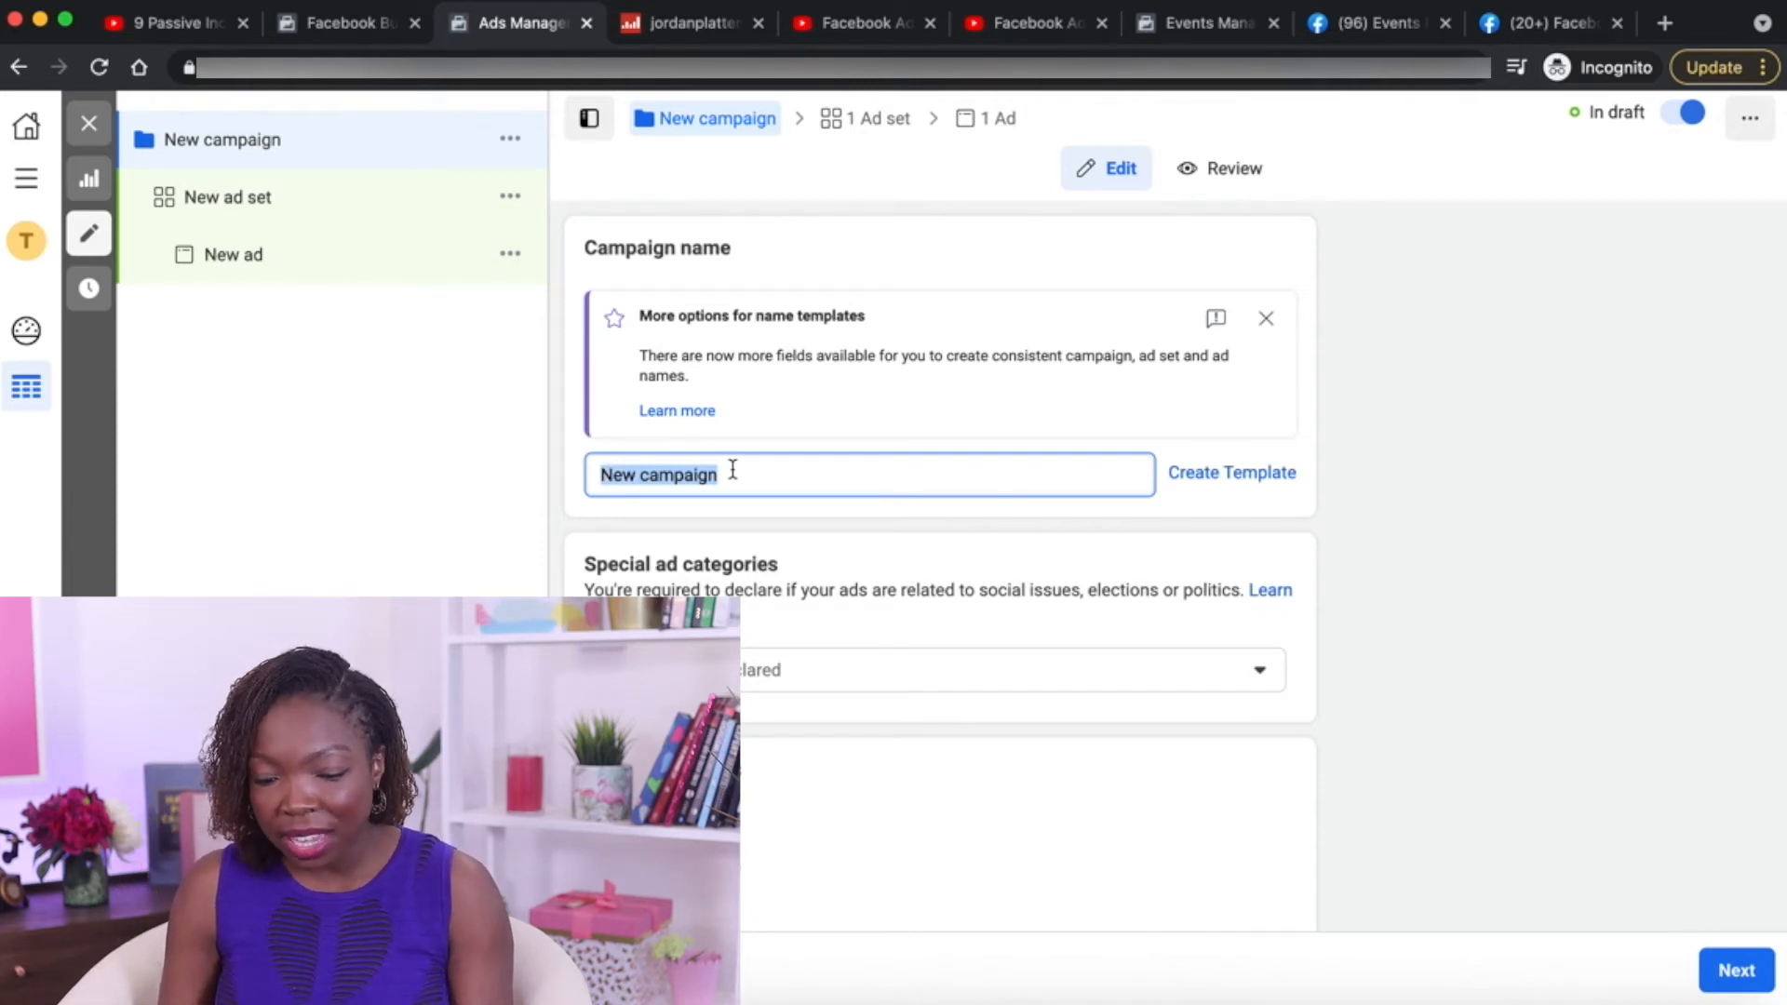
pyautogui.write('SEED')
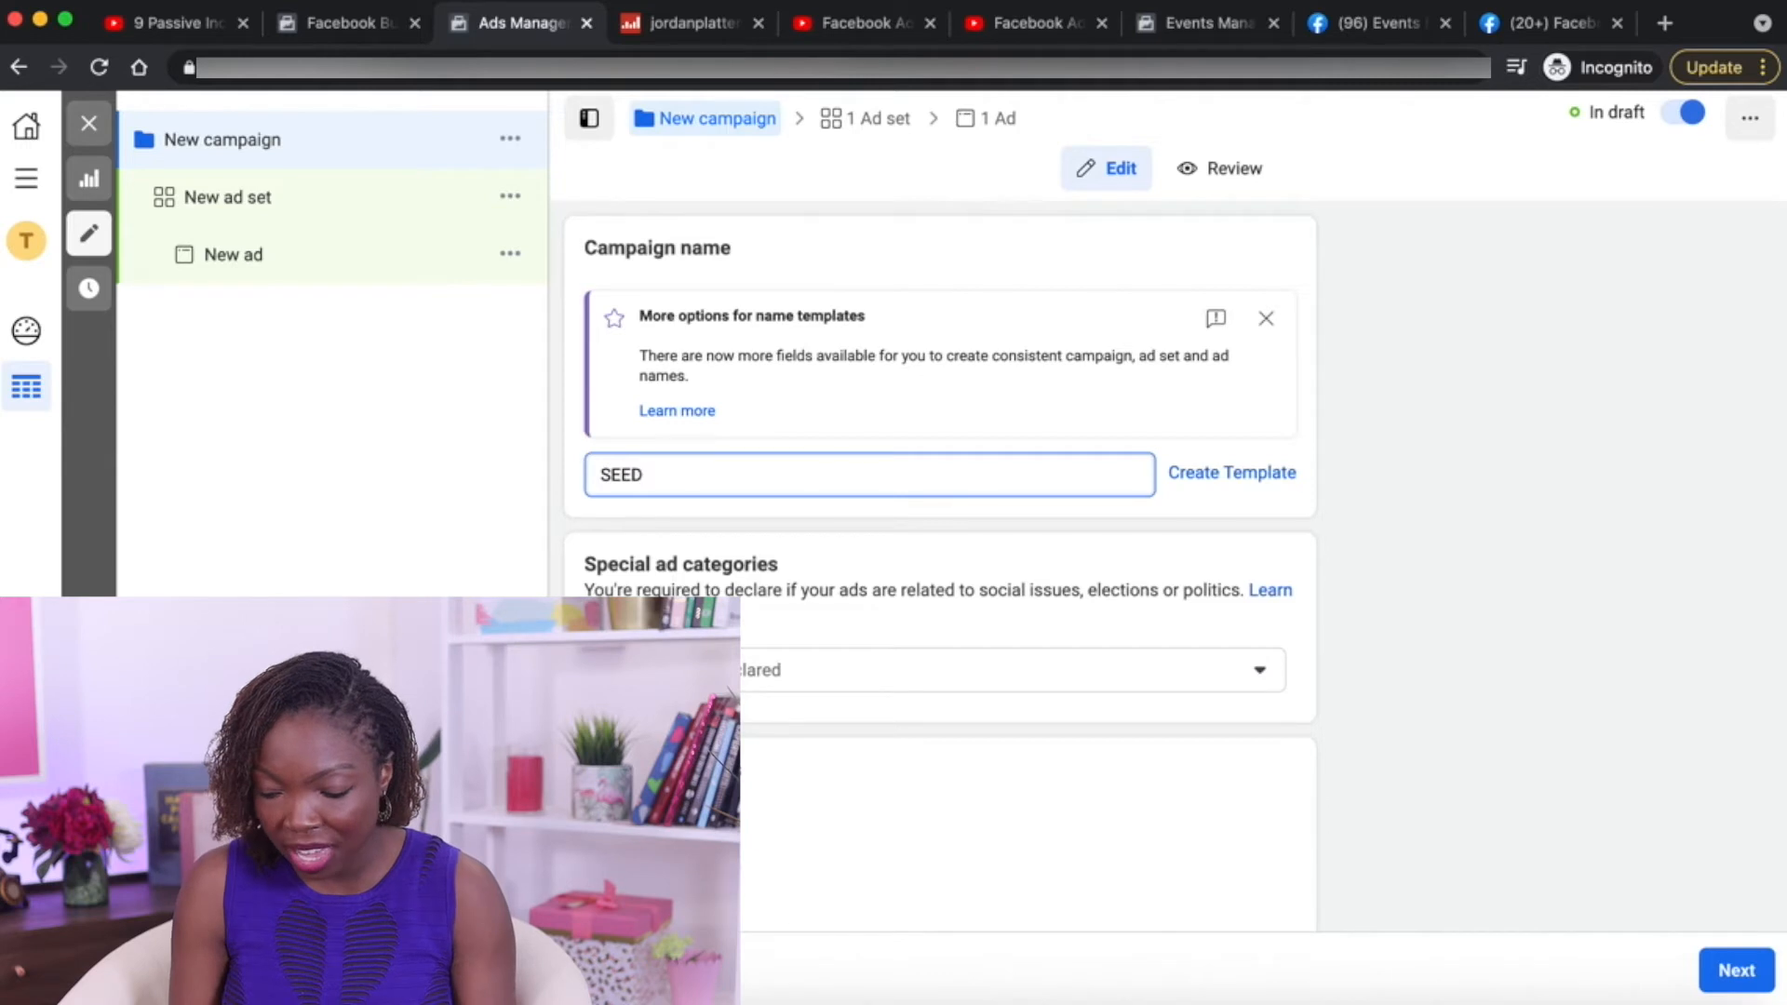
pyautogui.write(' | cold |')
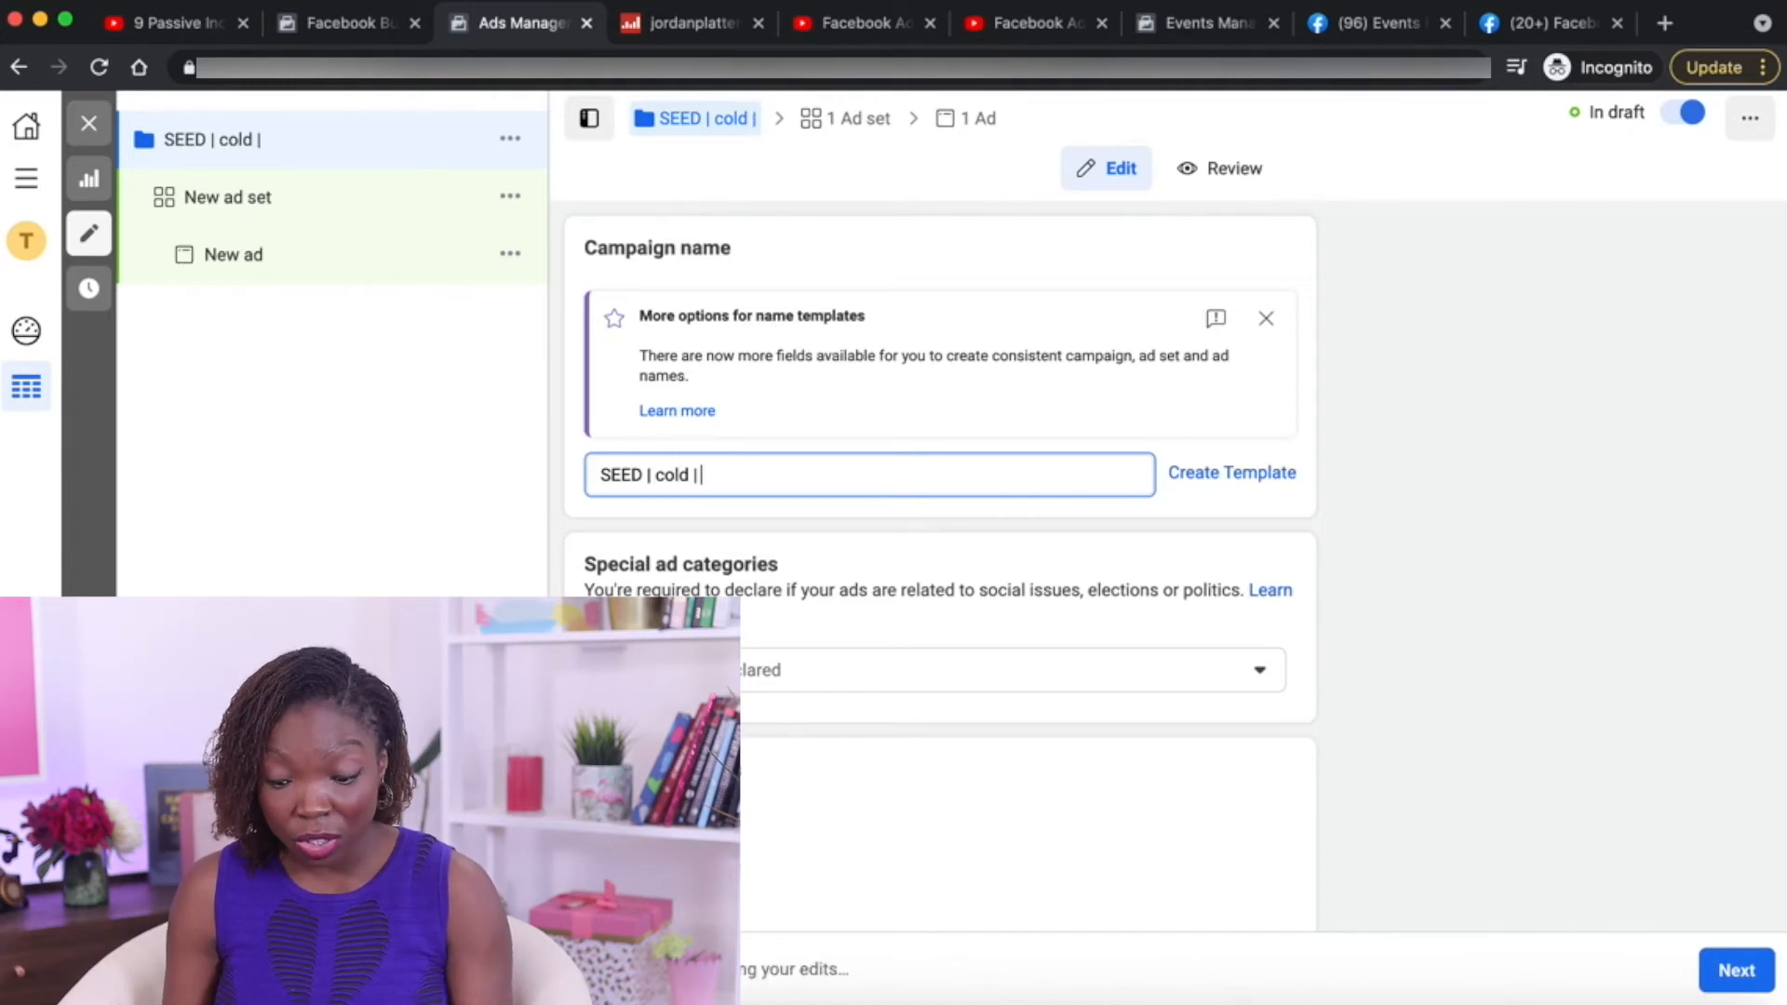
pyautogui.write('US |')
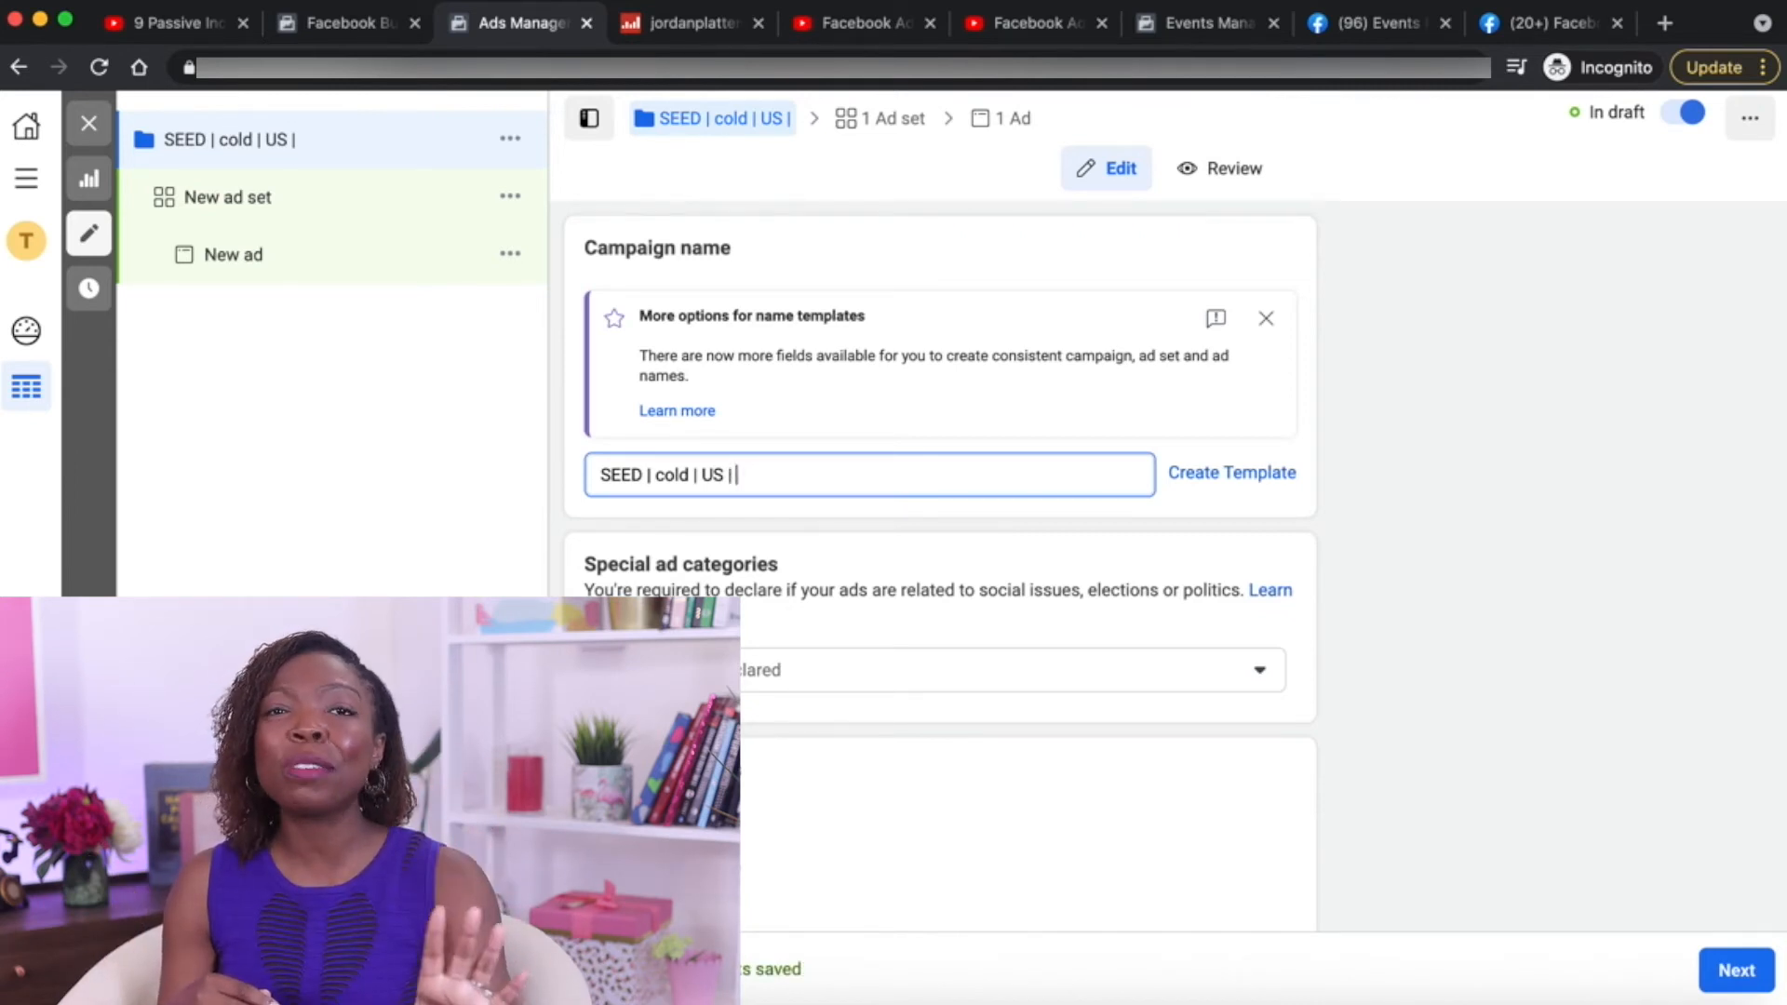
pyautogui.write('TOFU')
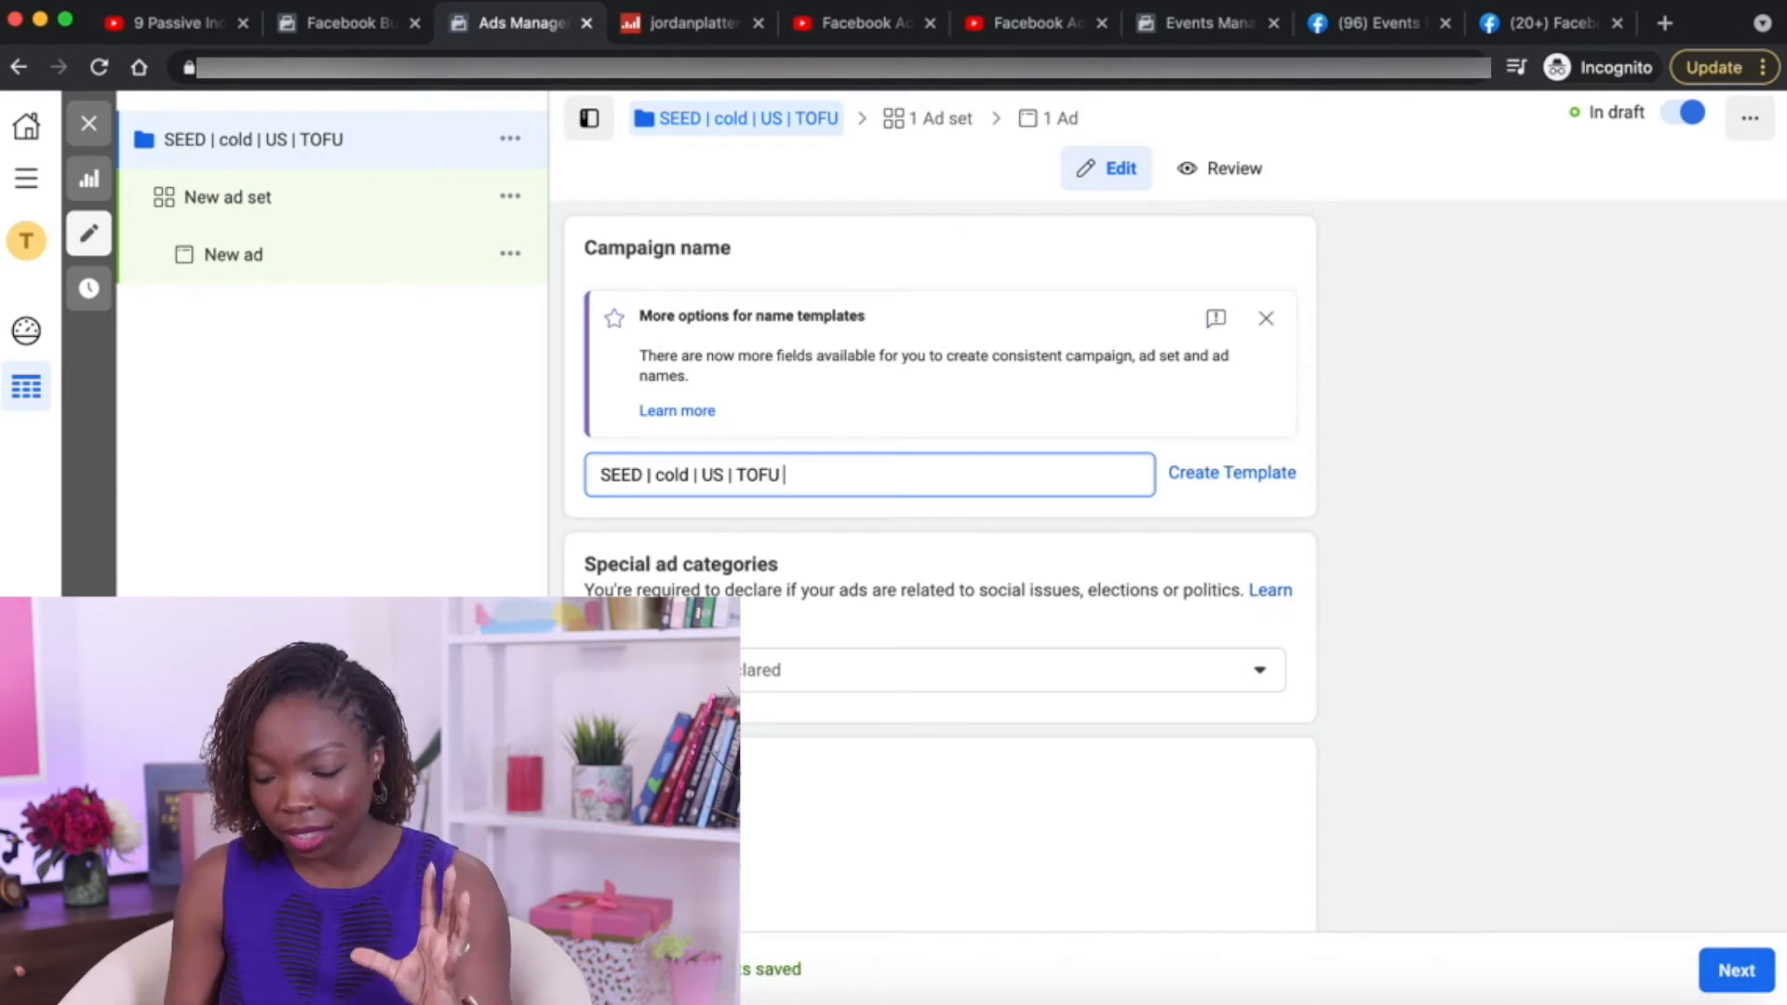
pyautogui.write('|')
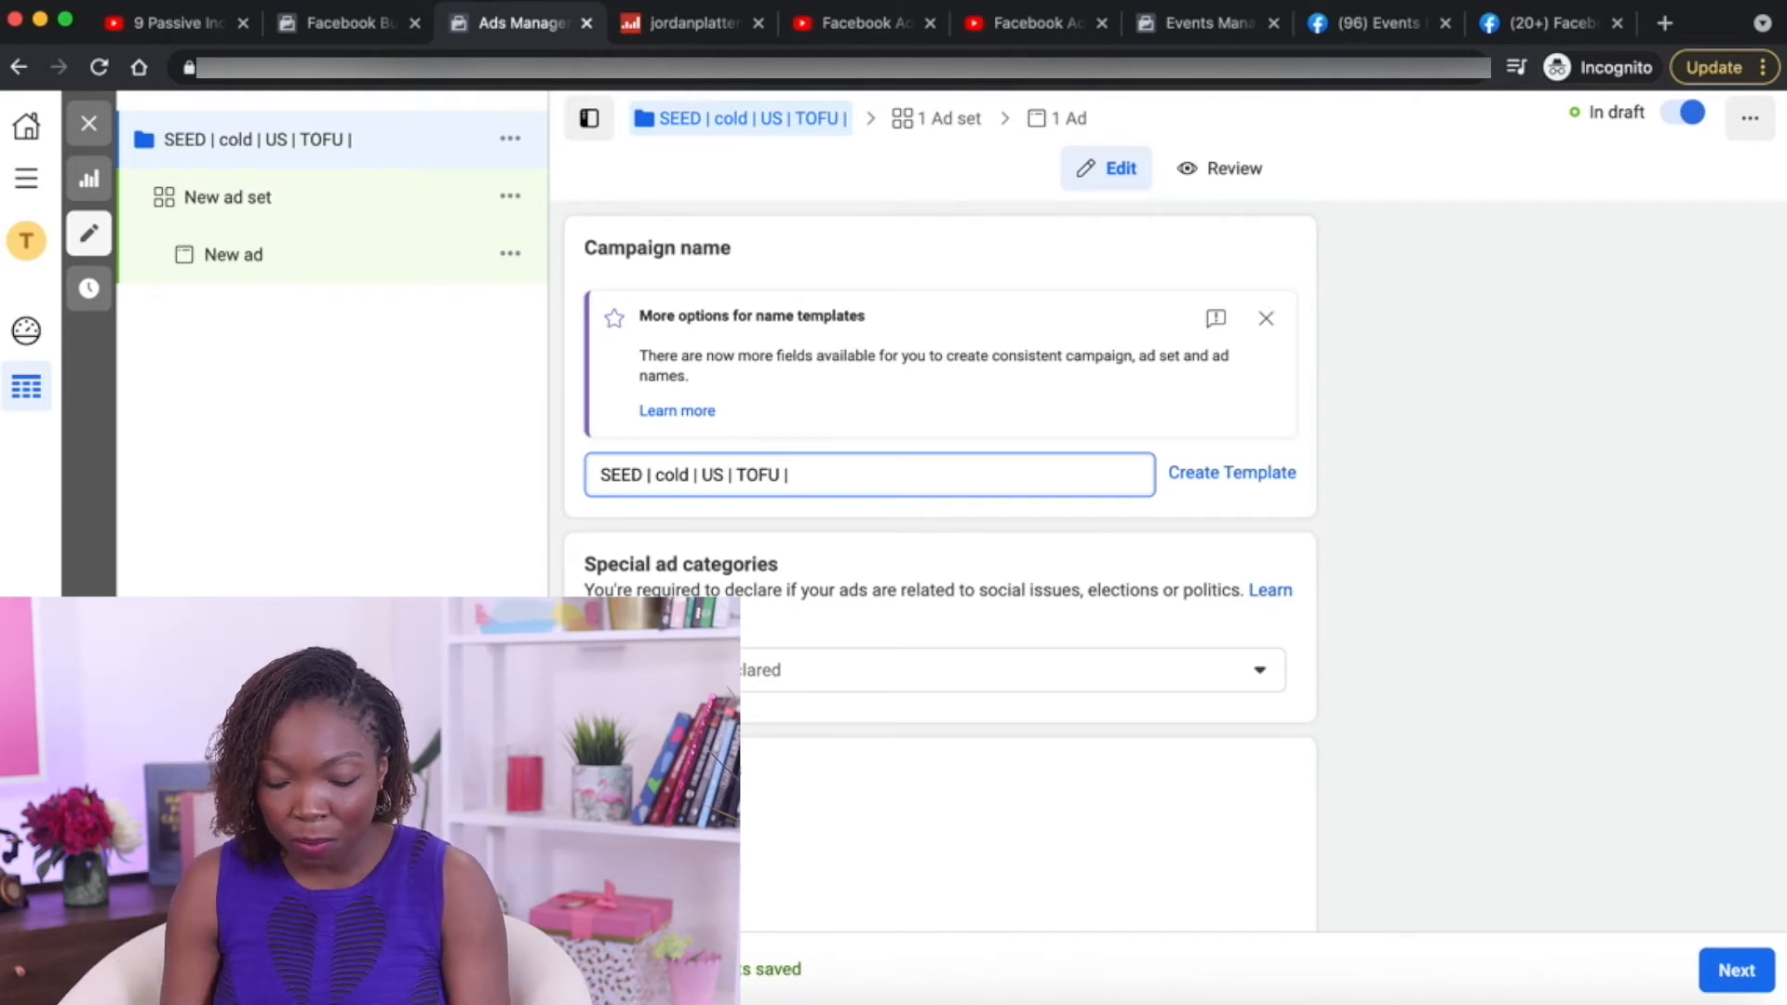
pyautogui.write('29th')
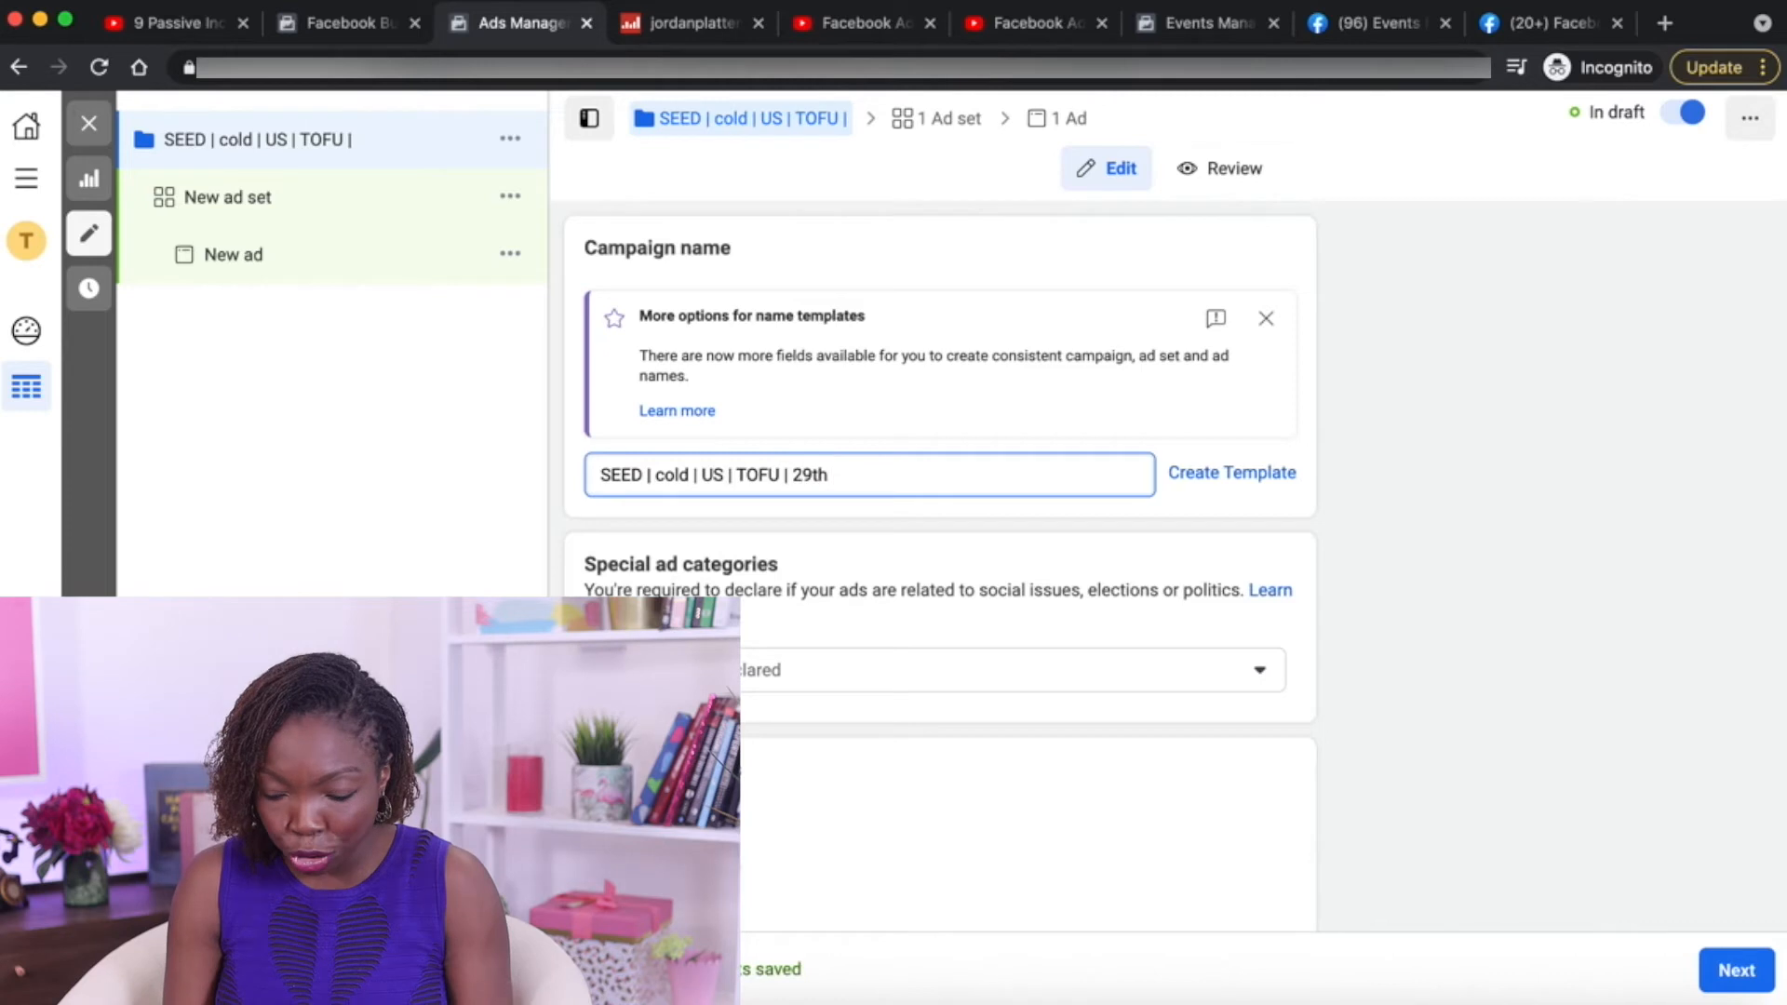
pyautogui.write(' June')
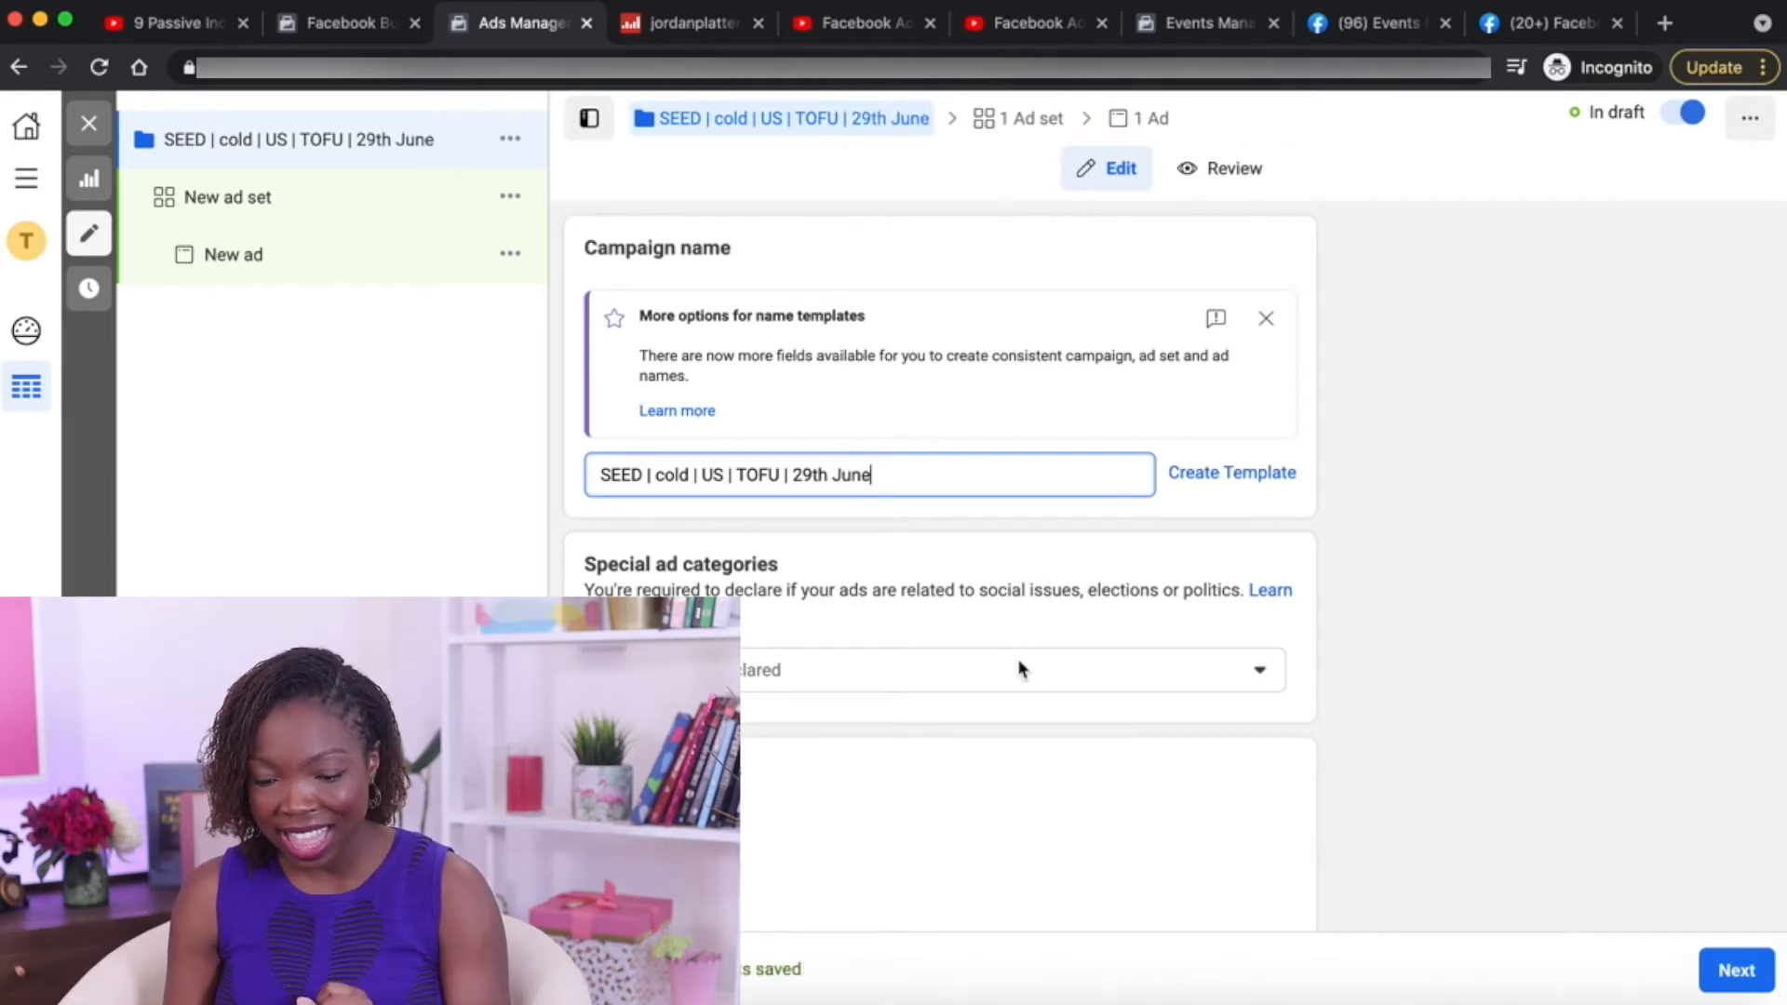
# Leave the remaining campaign settings at their defaults, proceed to the ad set settings and dismiss the name templates notice
pyautogui.scroll(-5, 1087, 759)
pyautogui.scroll(-3, 1085, 755)
pyautogui.click(1732, 971)
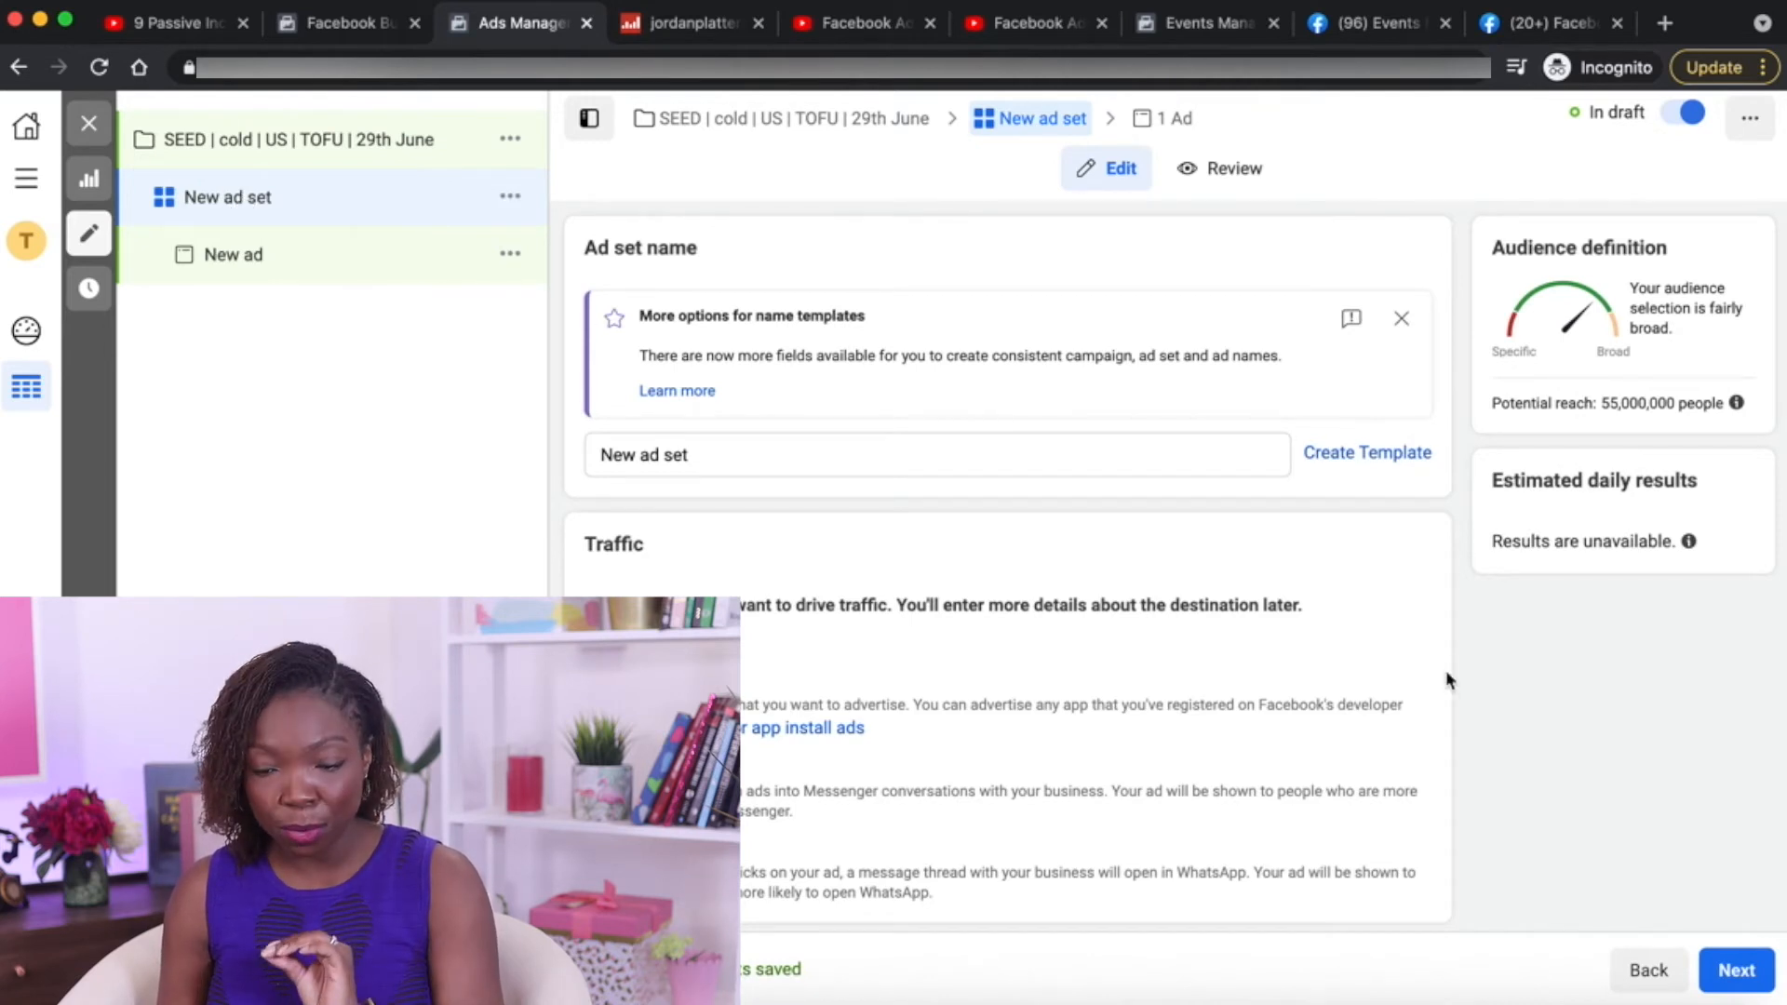
pyautogui.click(1402, 320)
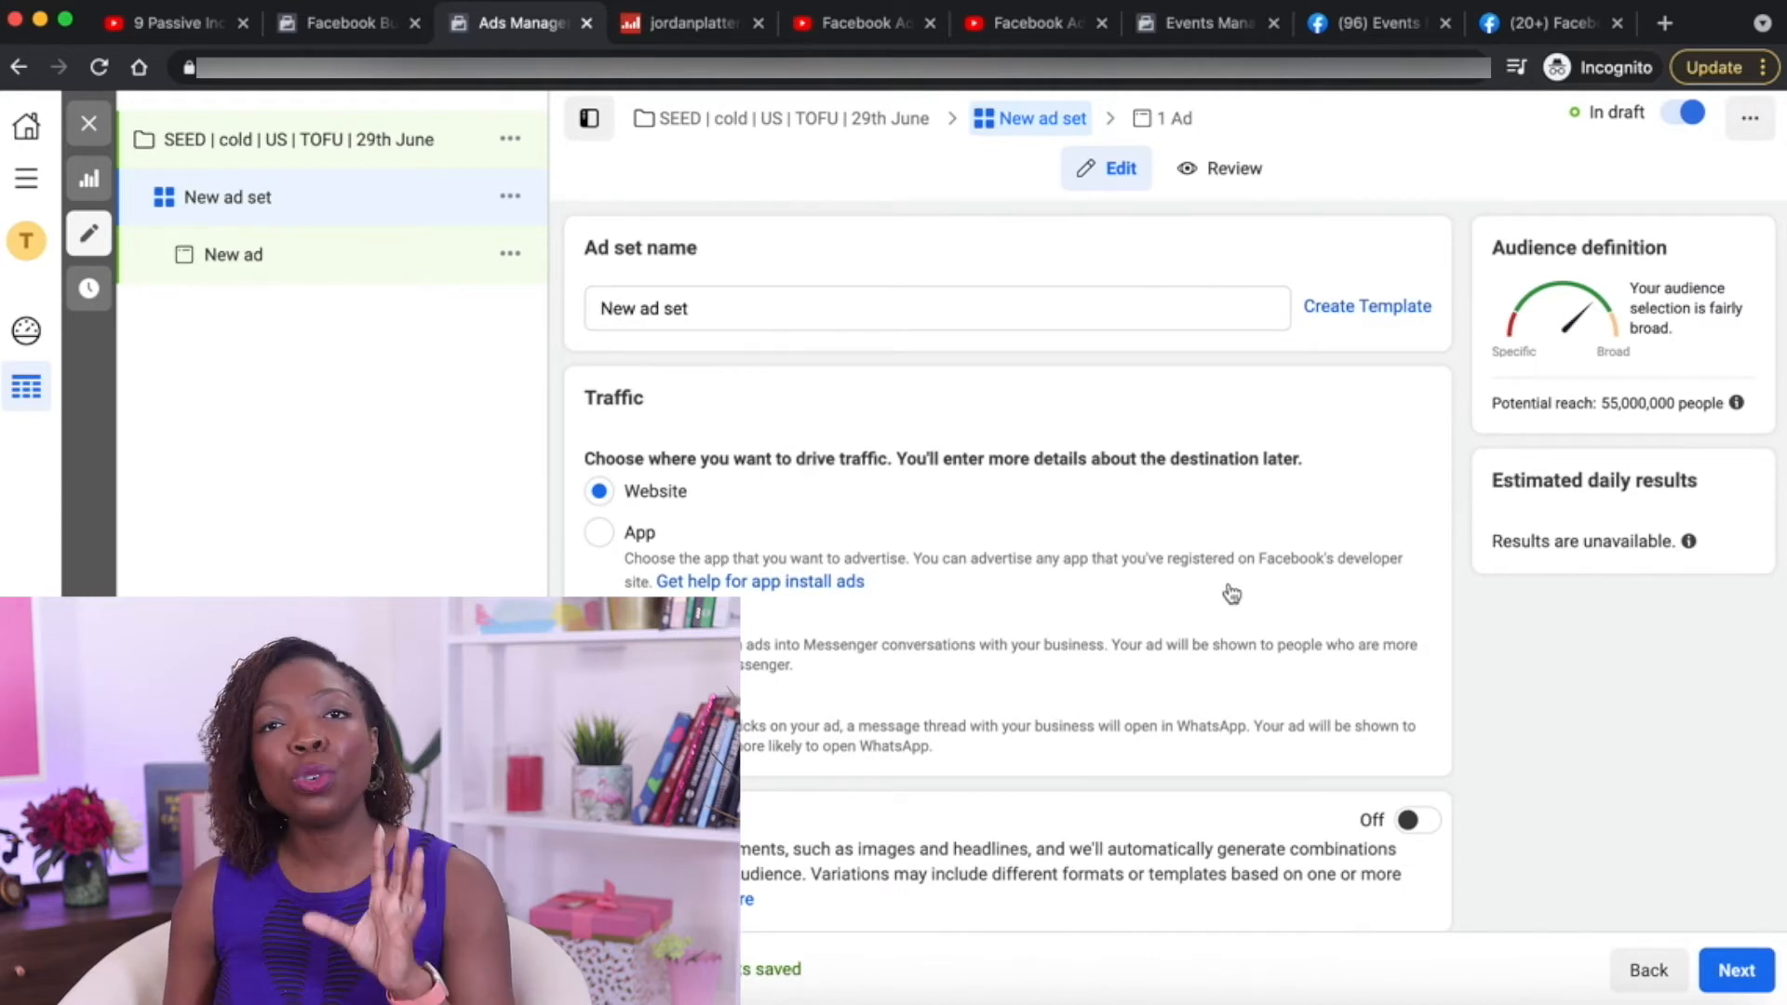
# Name the ad set "Entrepreneurship | F | 30 - 65+", correcting the misspelled word with the spelling suggestion
pyautogui.tripleClick(805, 305)
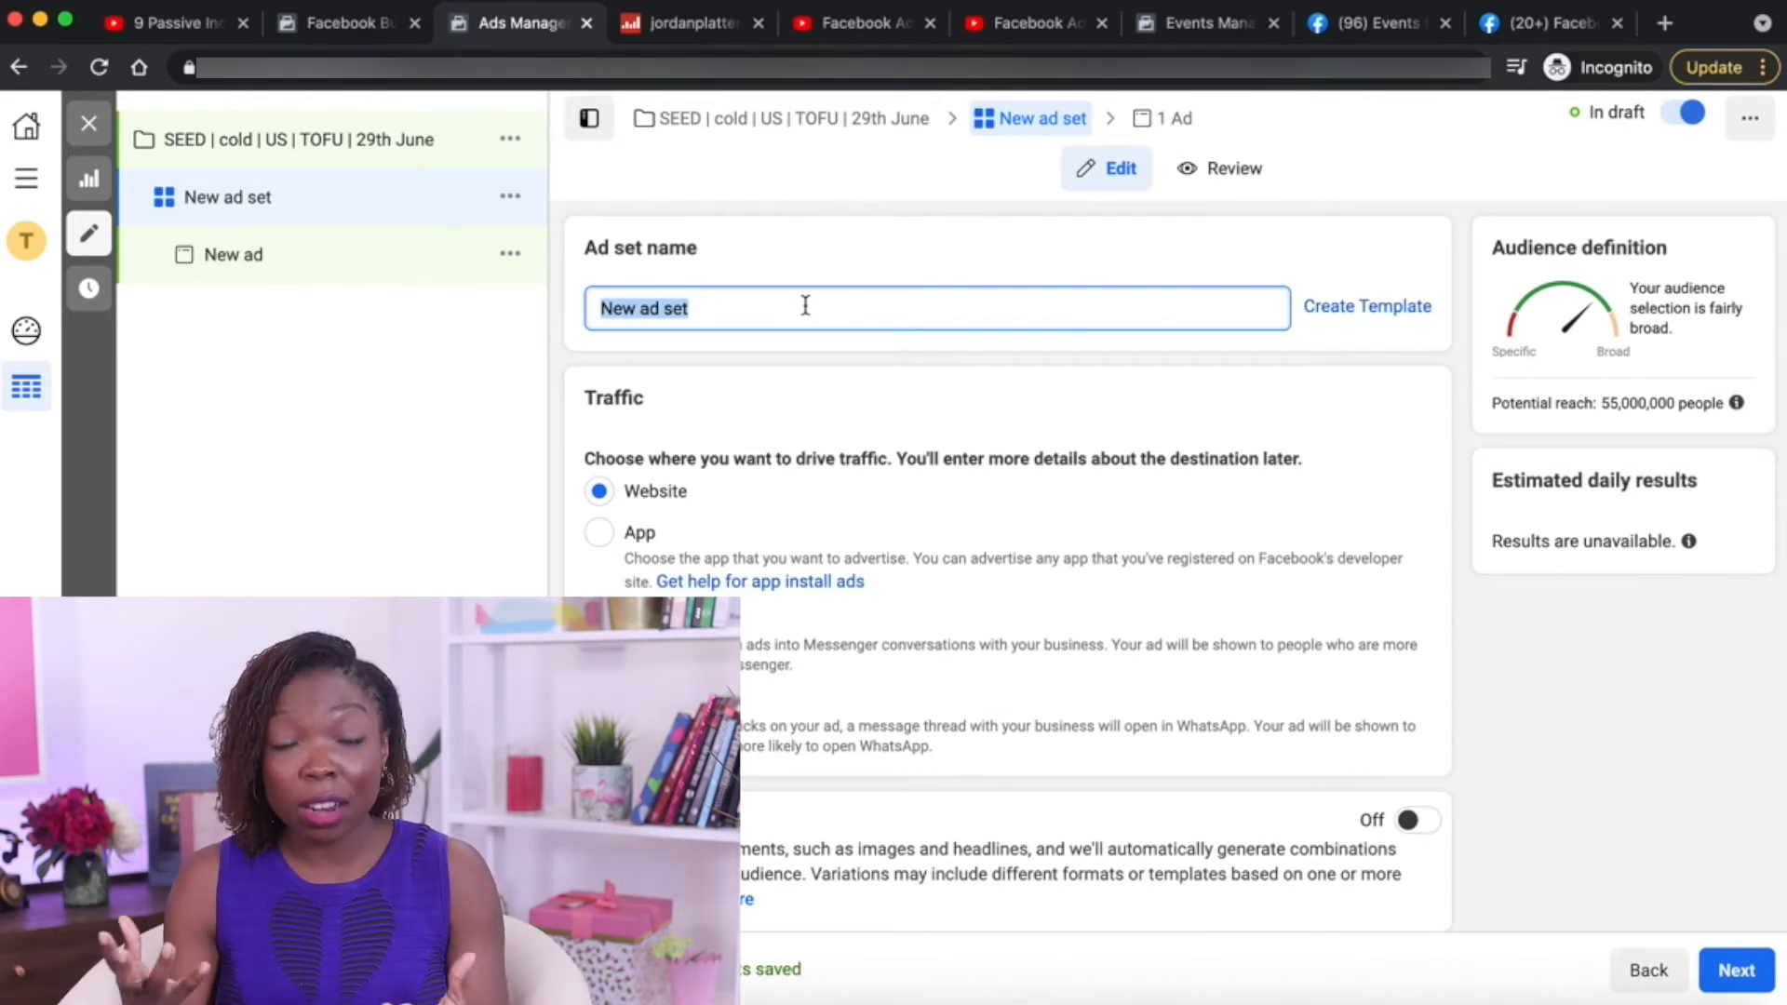
pyautogui.write('Entrep')
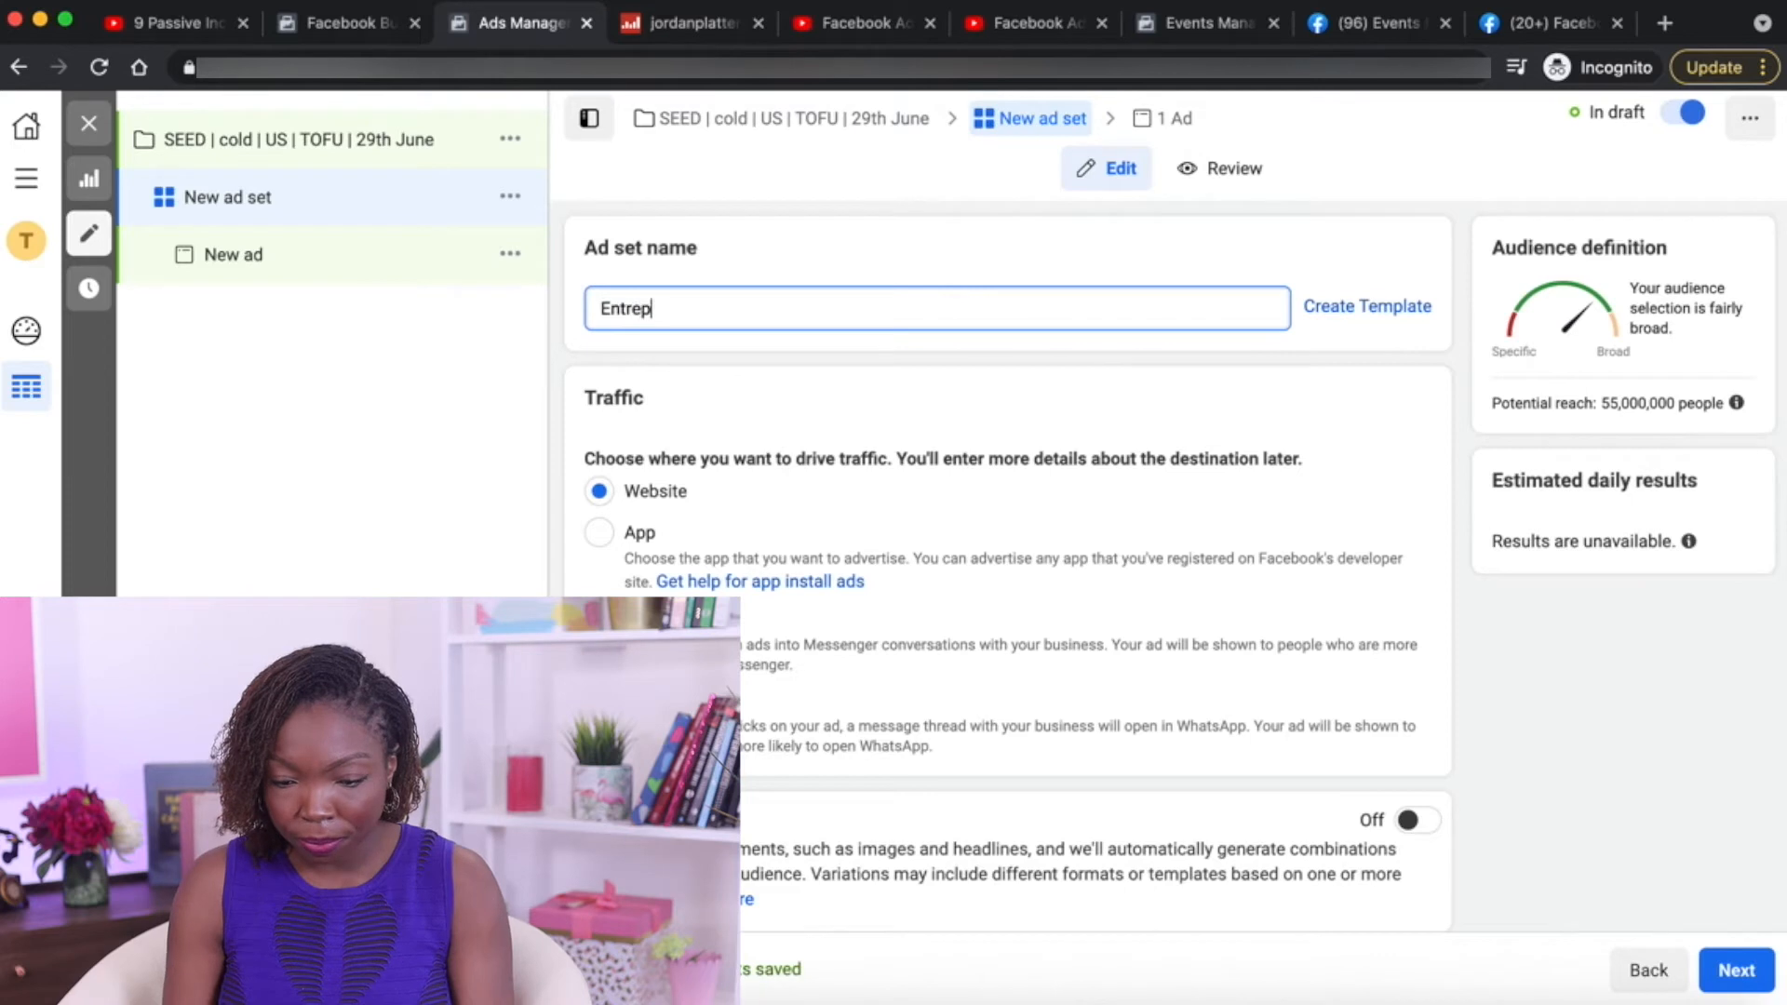
pyautogui.write('renureship')
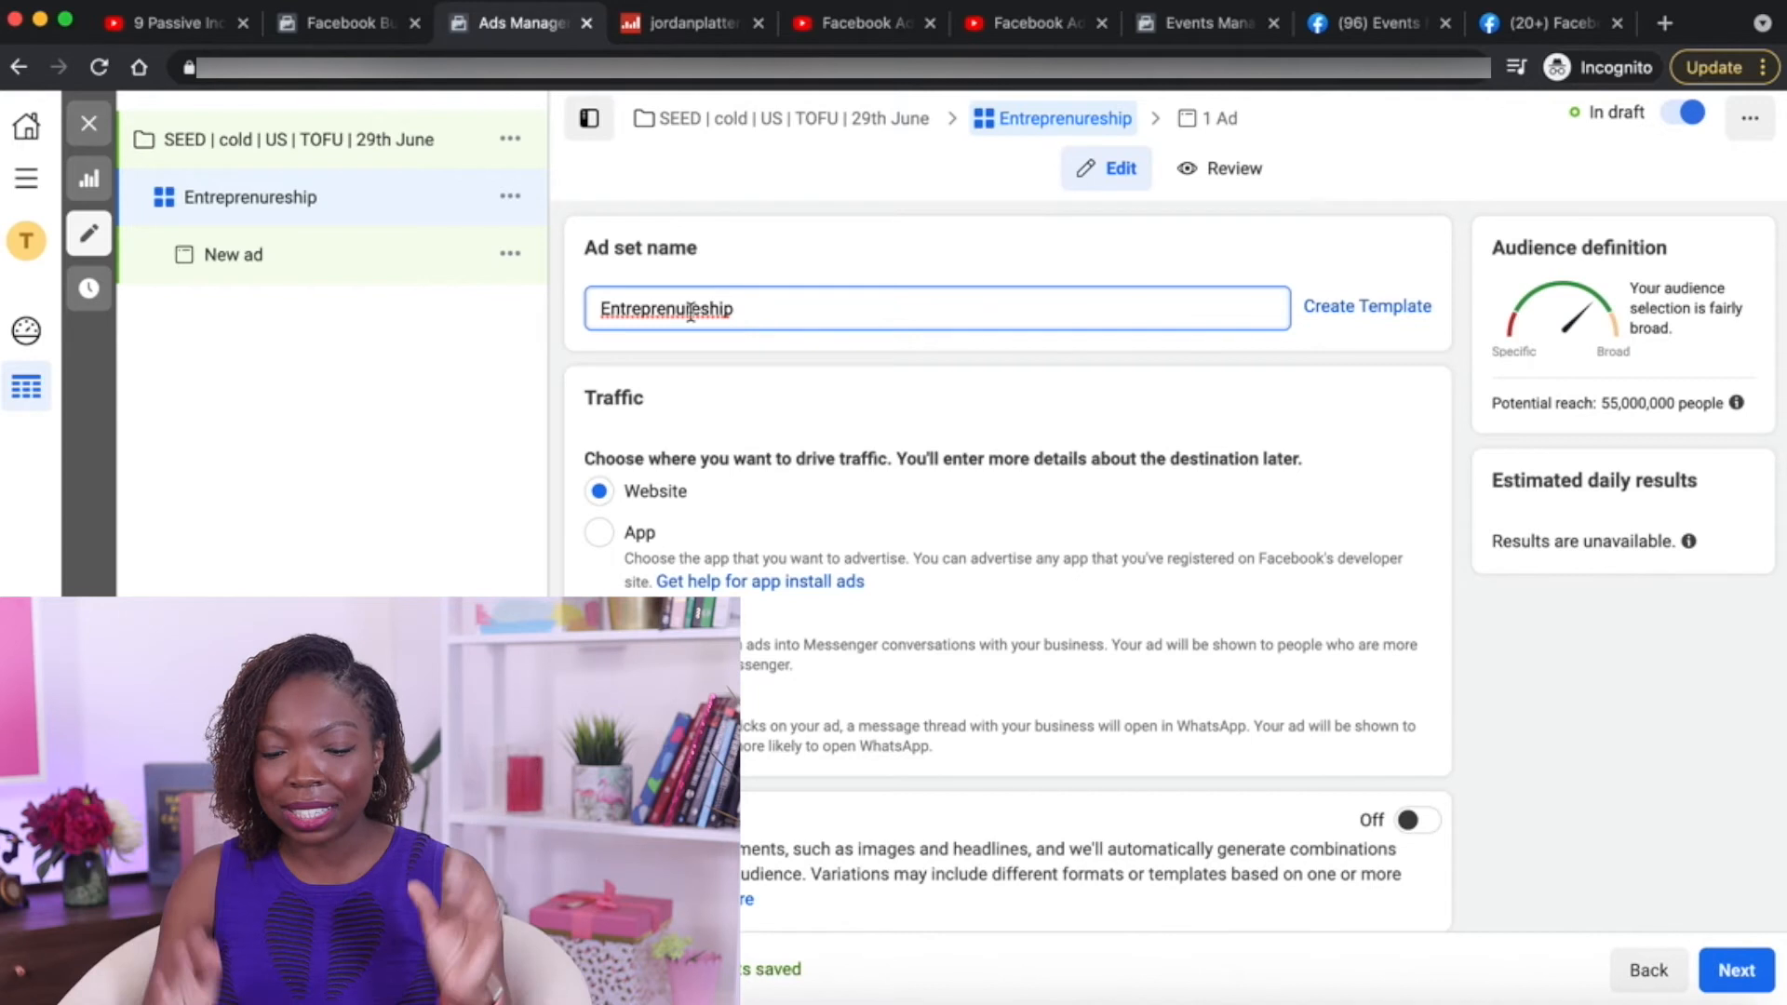
pyautogui.rightClick(690, 312)
pyautogui.click(672, 382)
pyautogui.write('|')
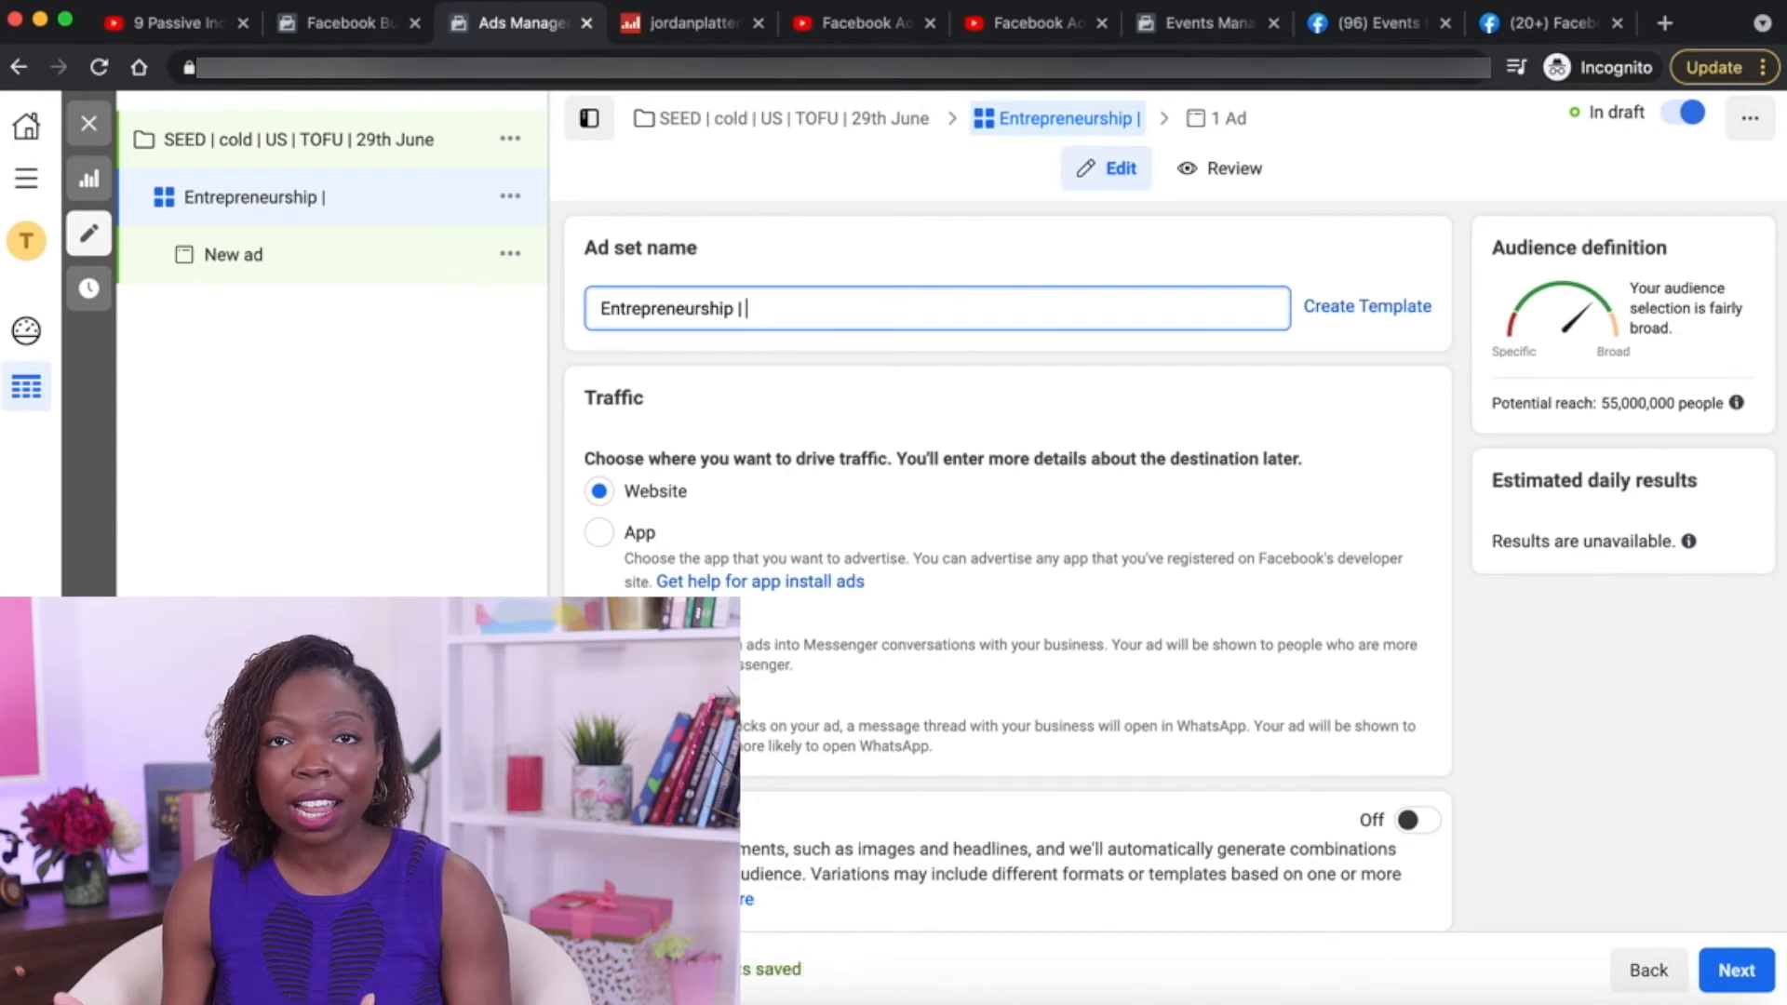
pyautogui.write('F')
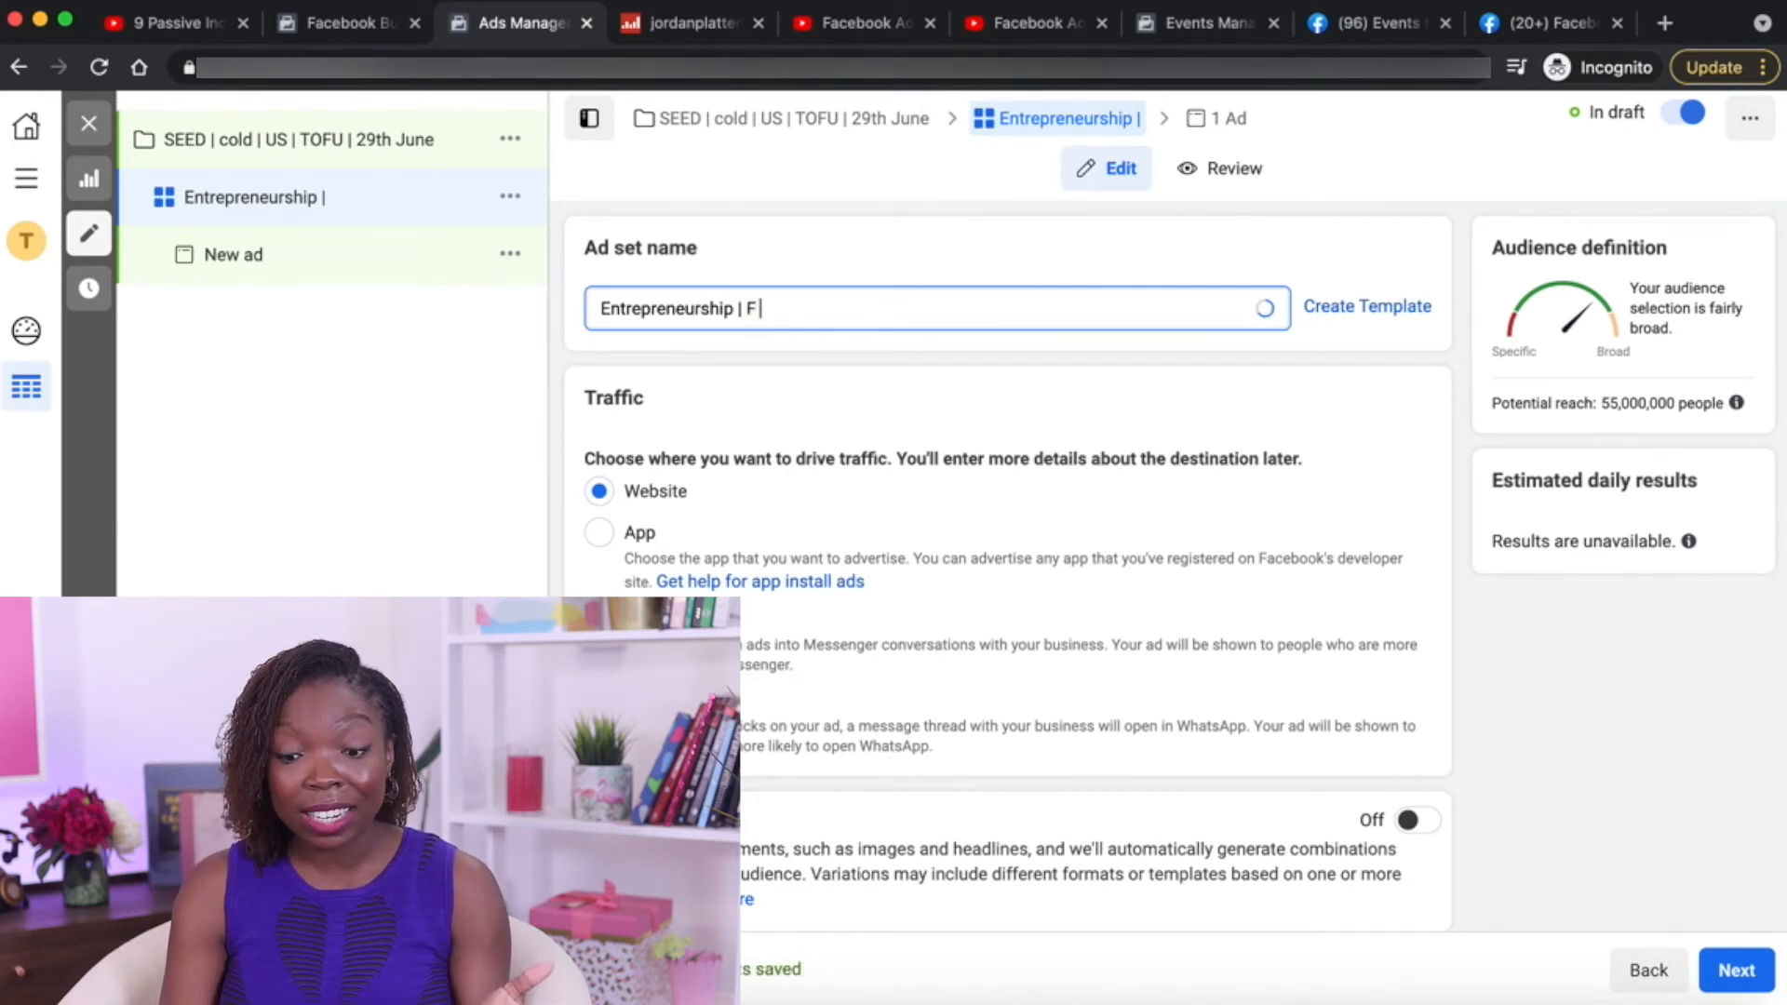
pyautogui.write(' |')
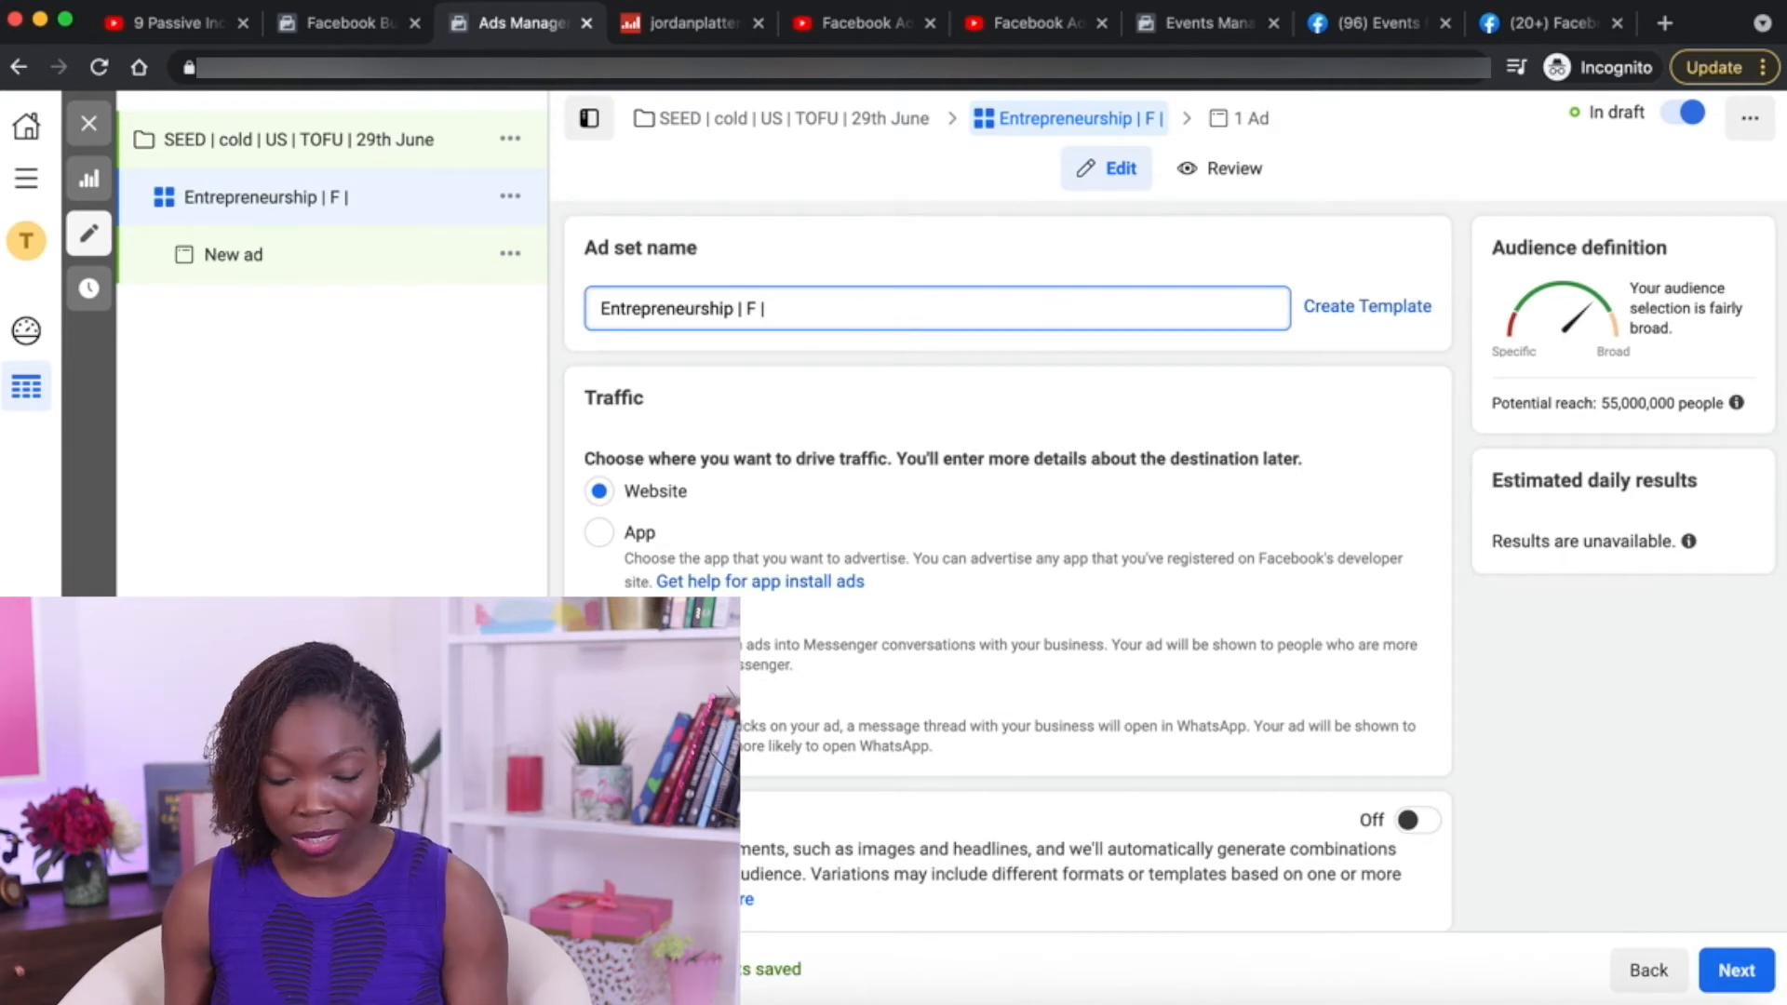
pyautogui.write('30 - 65')
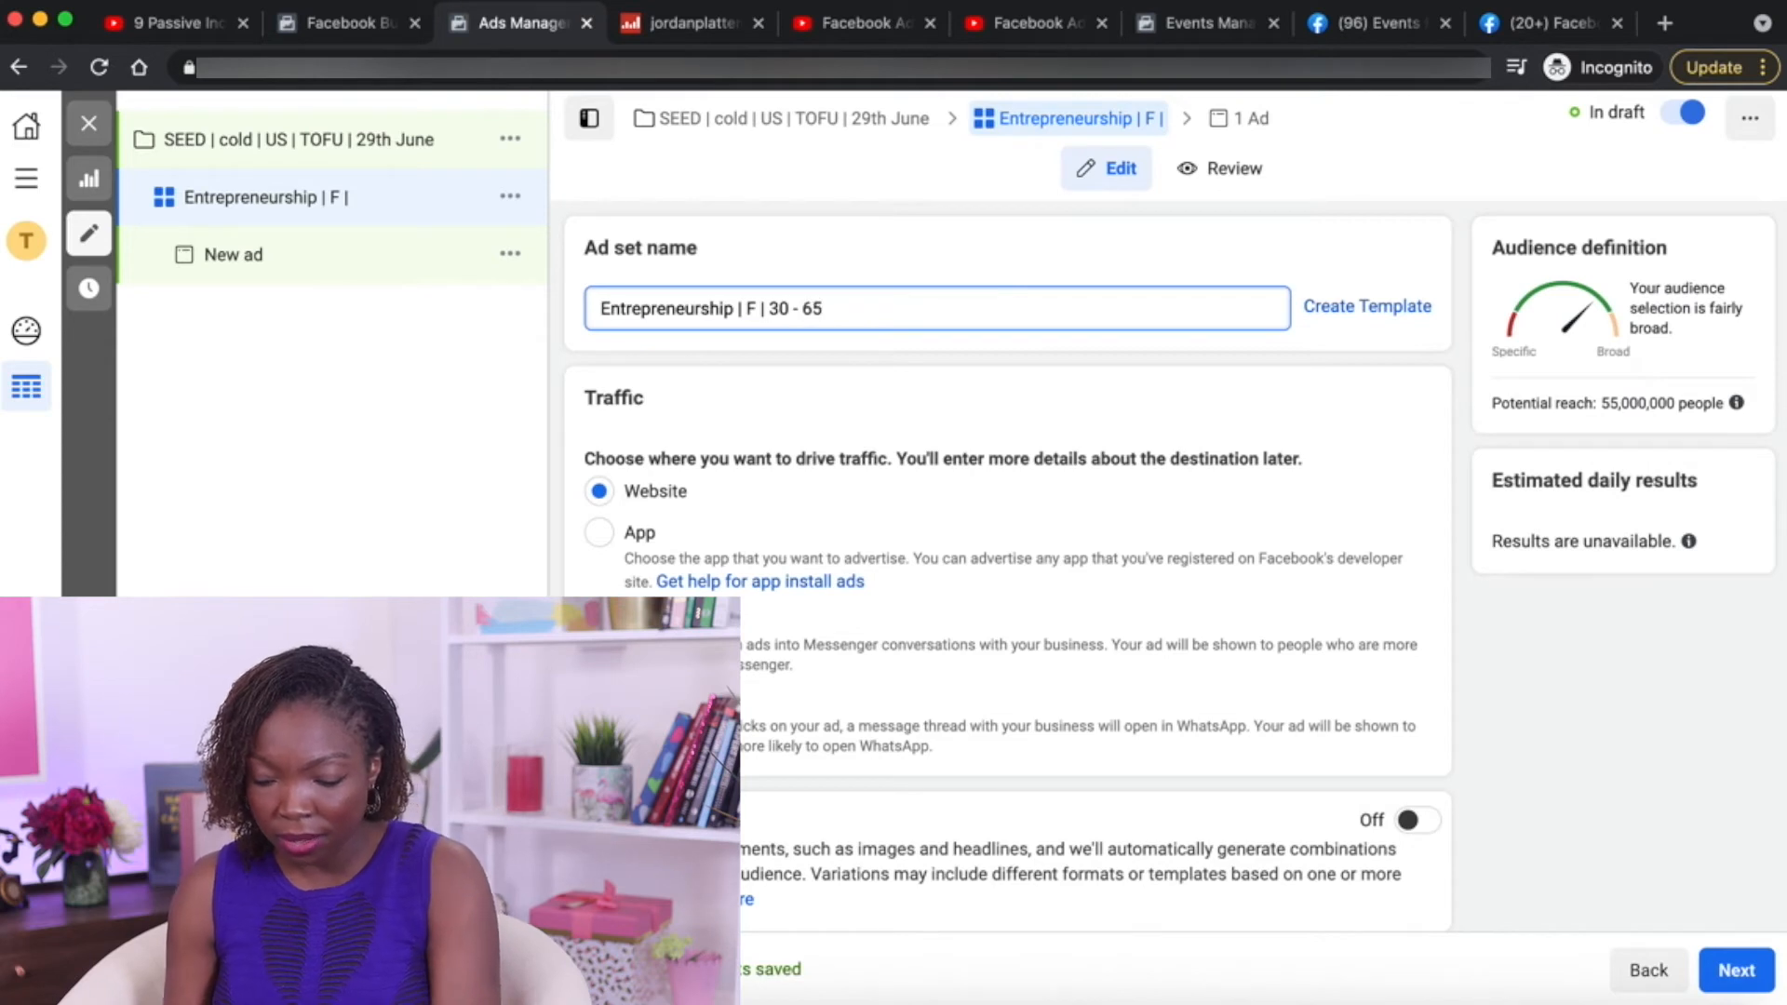
pyautogui.write('+ |')
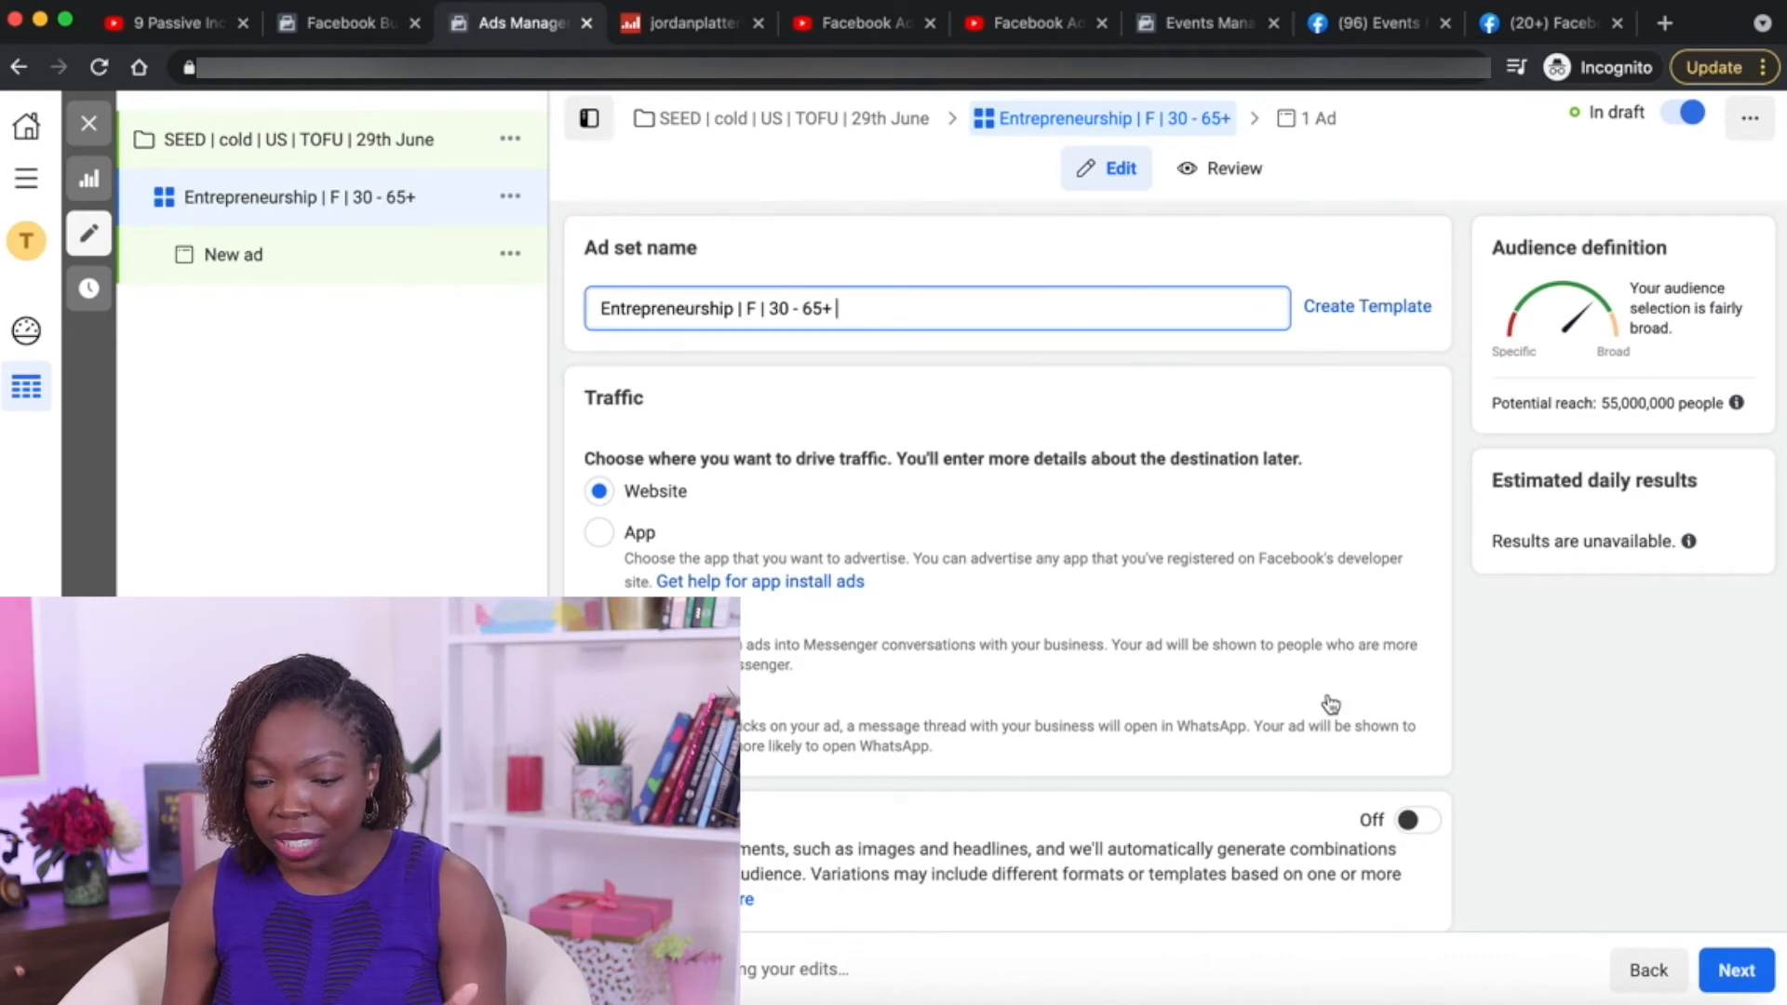
pyautogui.scroll(-1, 1330, 705)
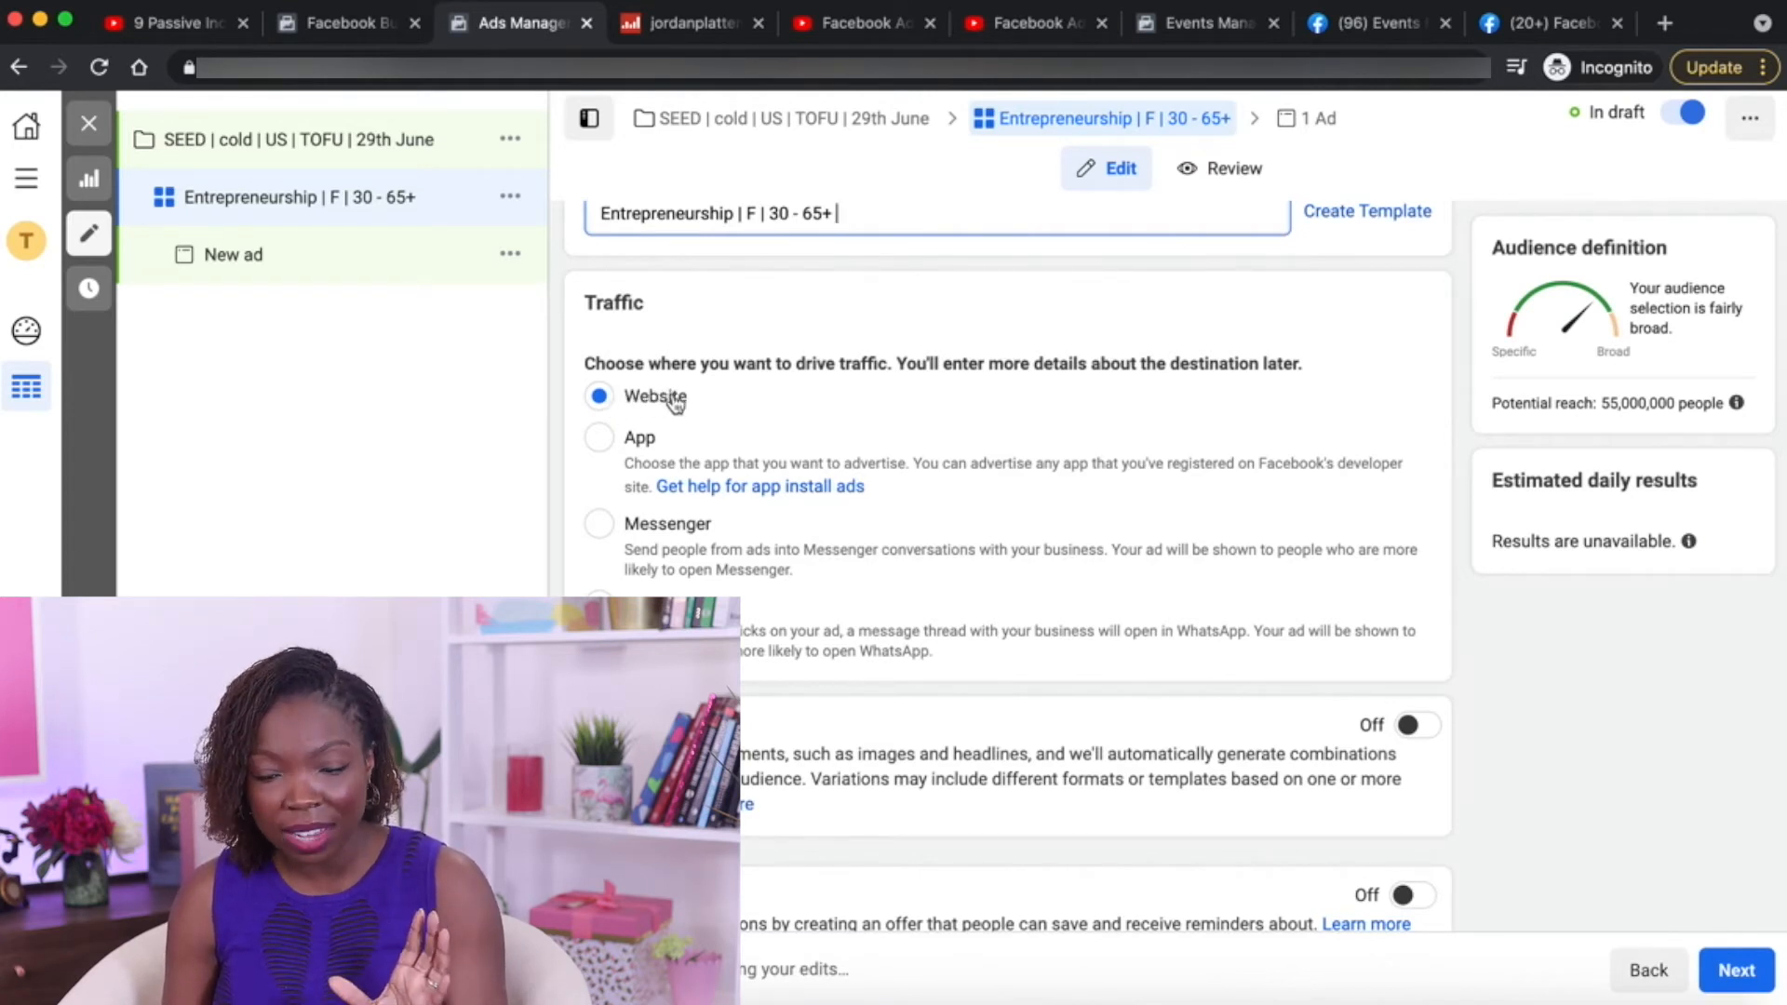
# Keep the website destination with dynamic creative and offer off, and set the ad set's daily budget to £10.00
pyautogui.scroll(-3, 959, 540)
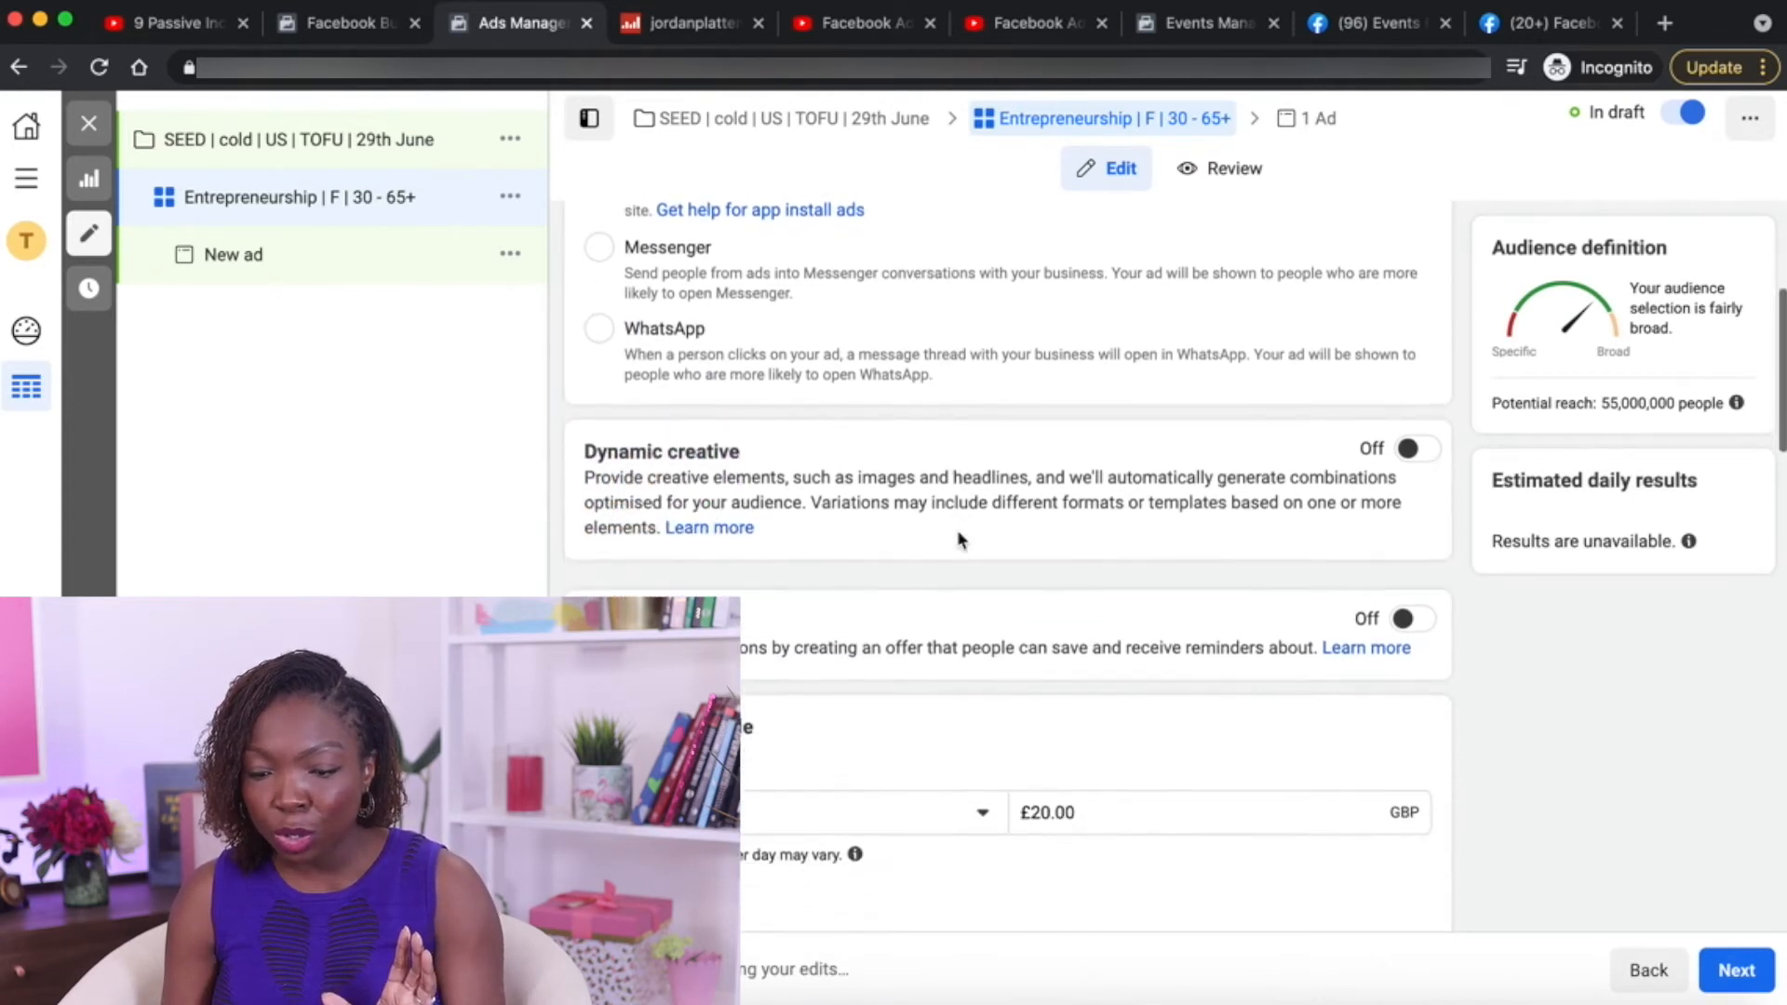
pyautogui.scroll(-1, 957, 528)
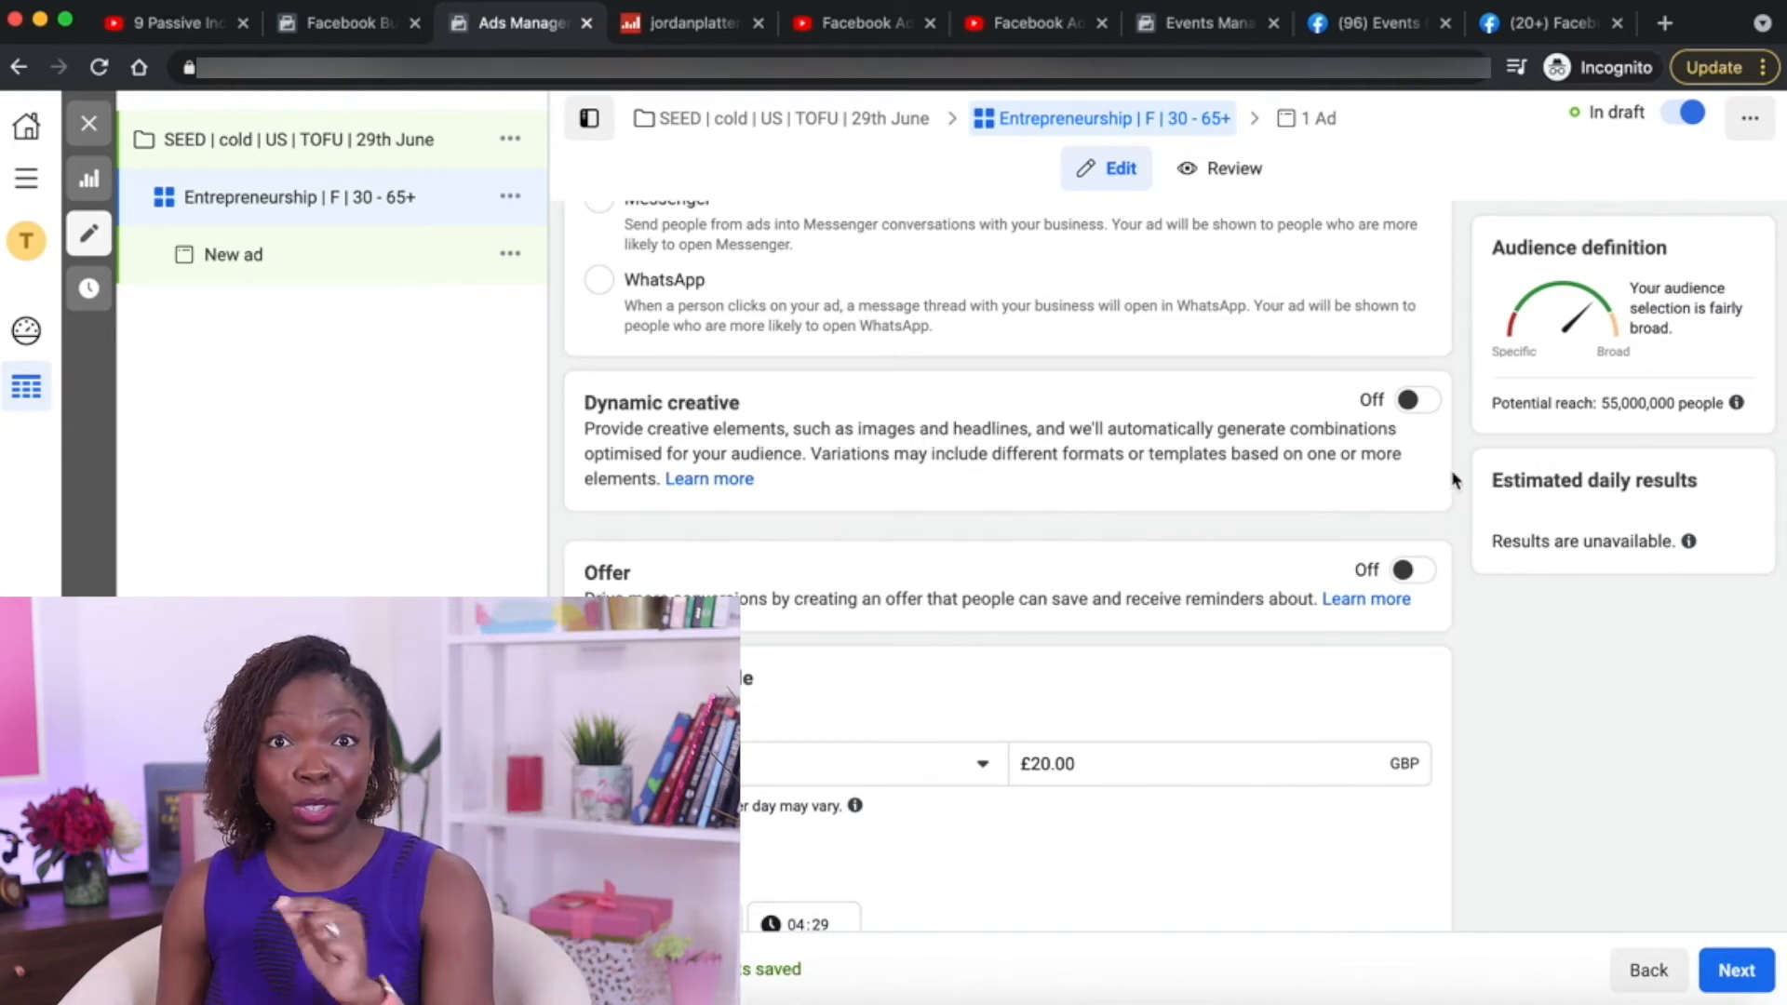
pyautogui.scroll(-5, 1424, 583)
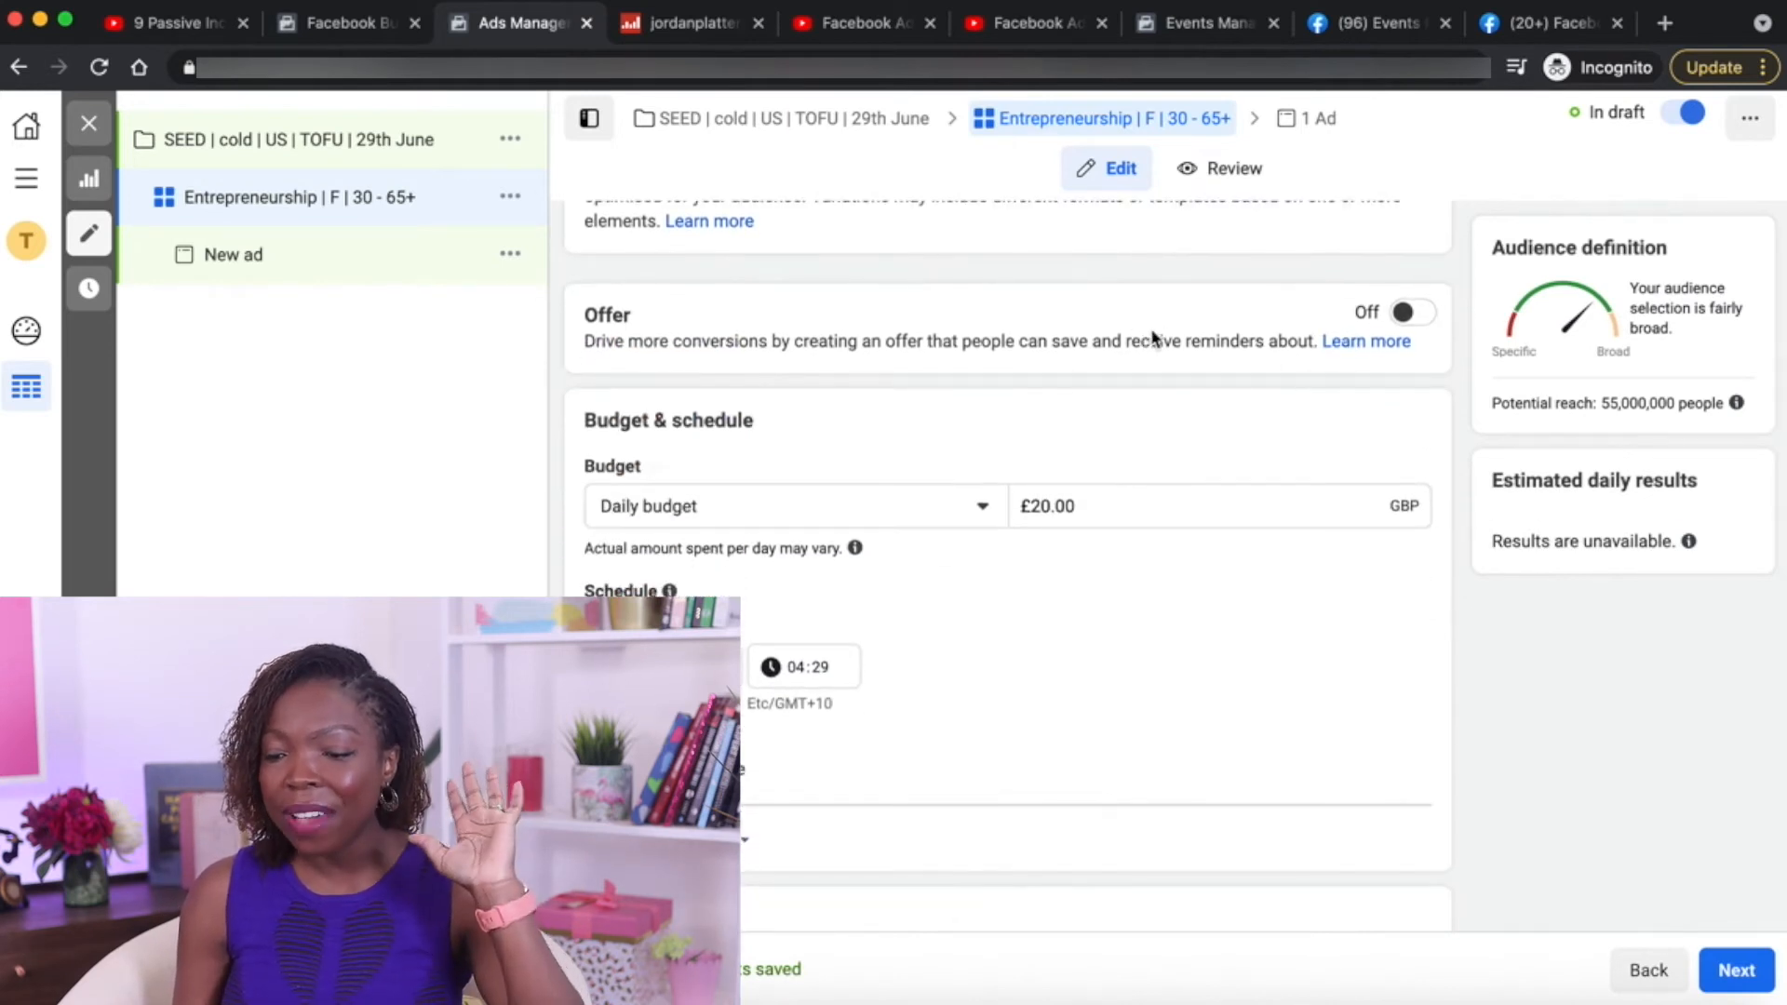
pyautogui.scroll(-1, 1169, 430)
pyautogui.scroll(-1, 1170, 430)
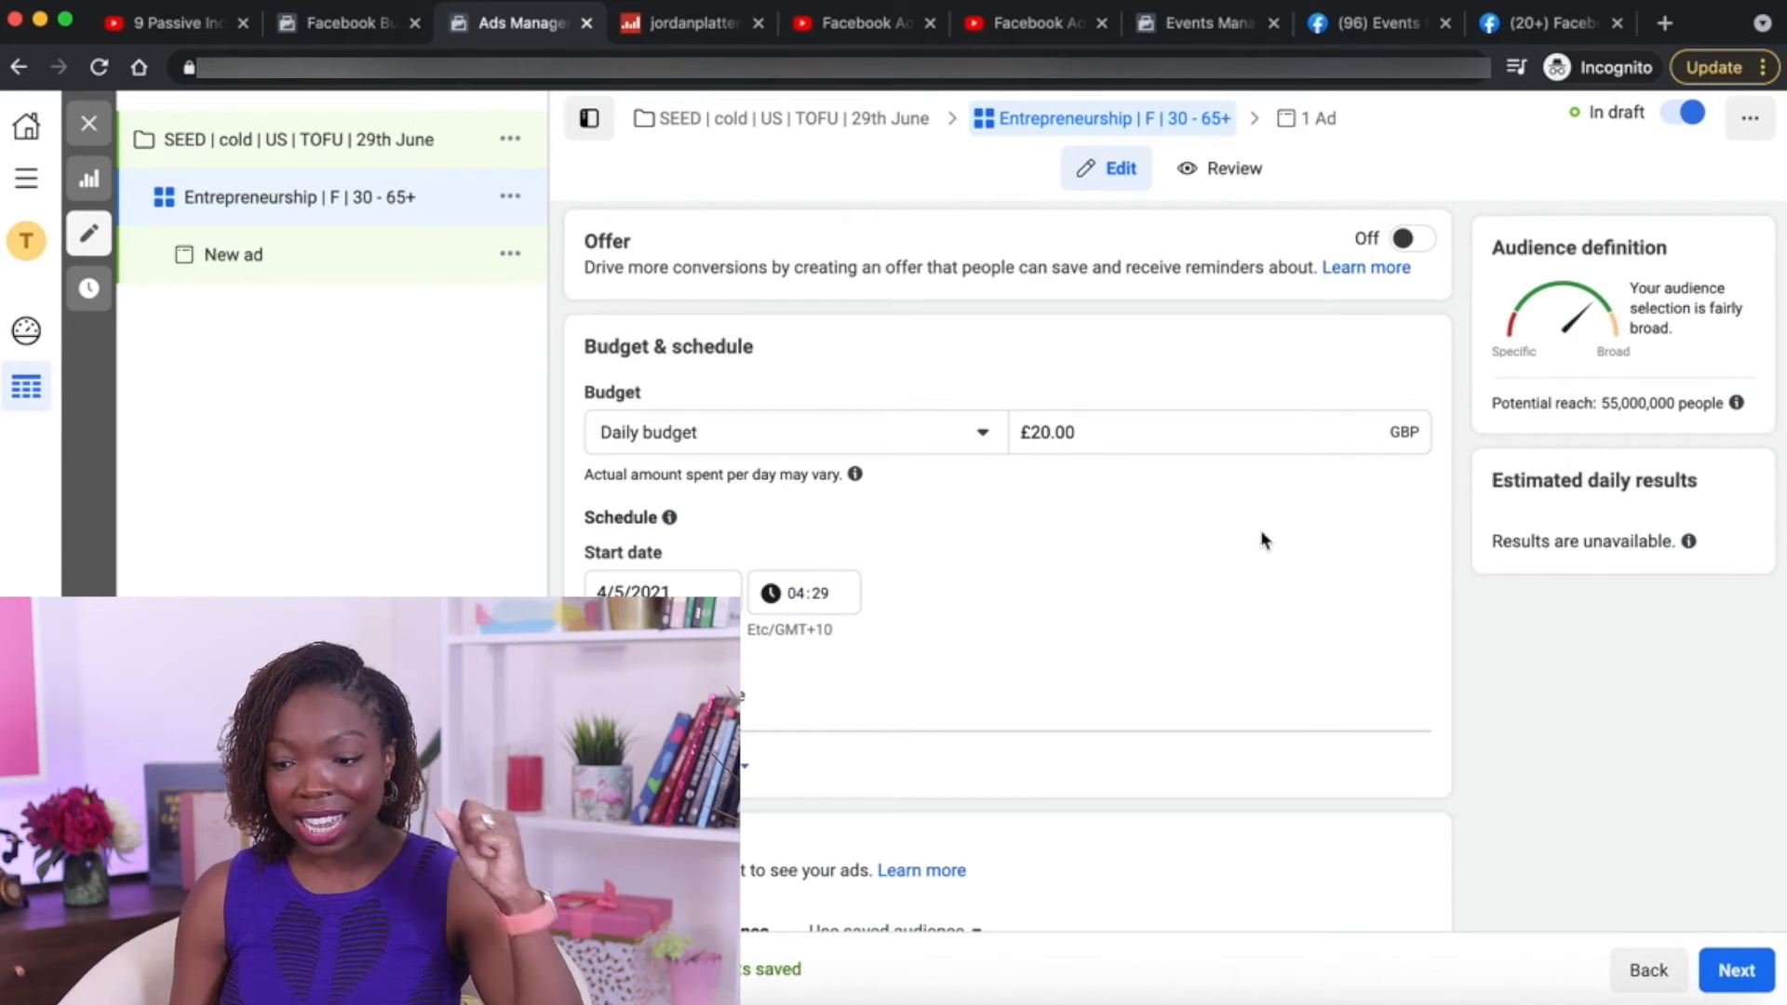
pyautogui.scroll(-2, 1264, 538)
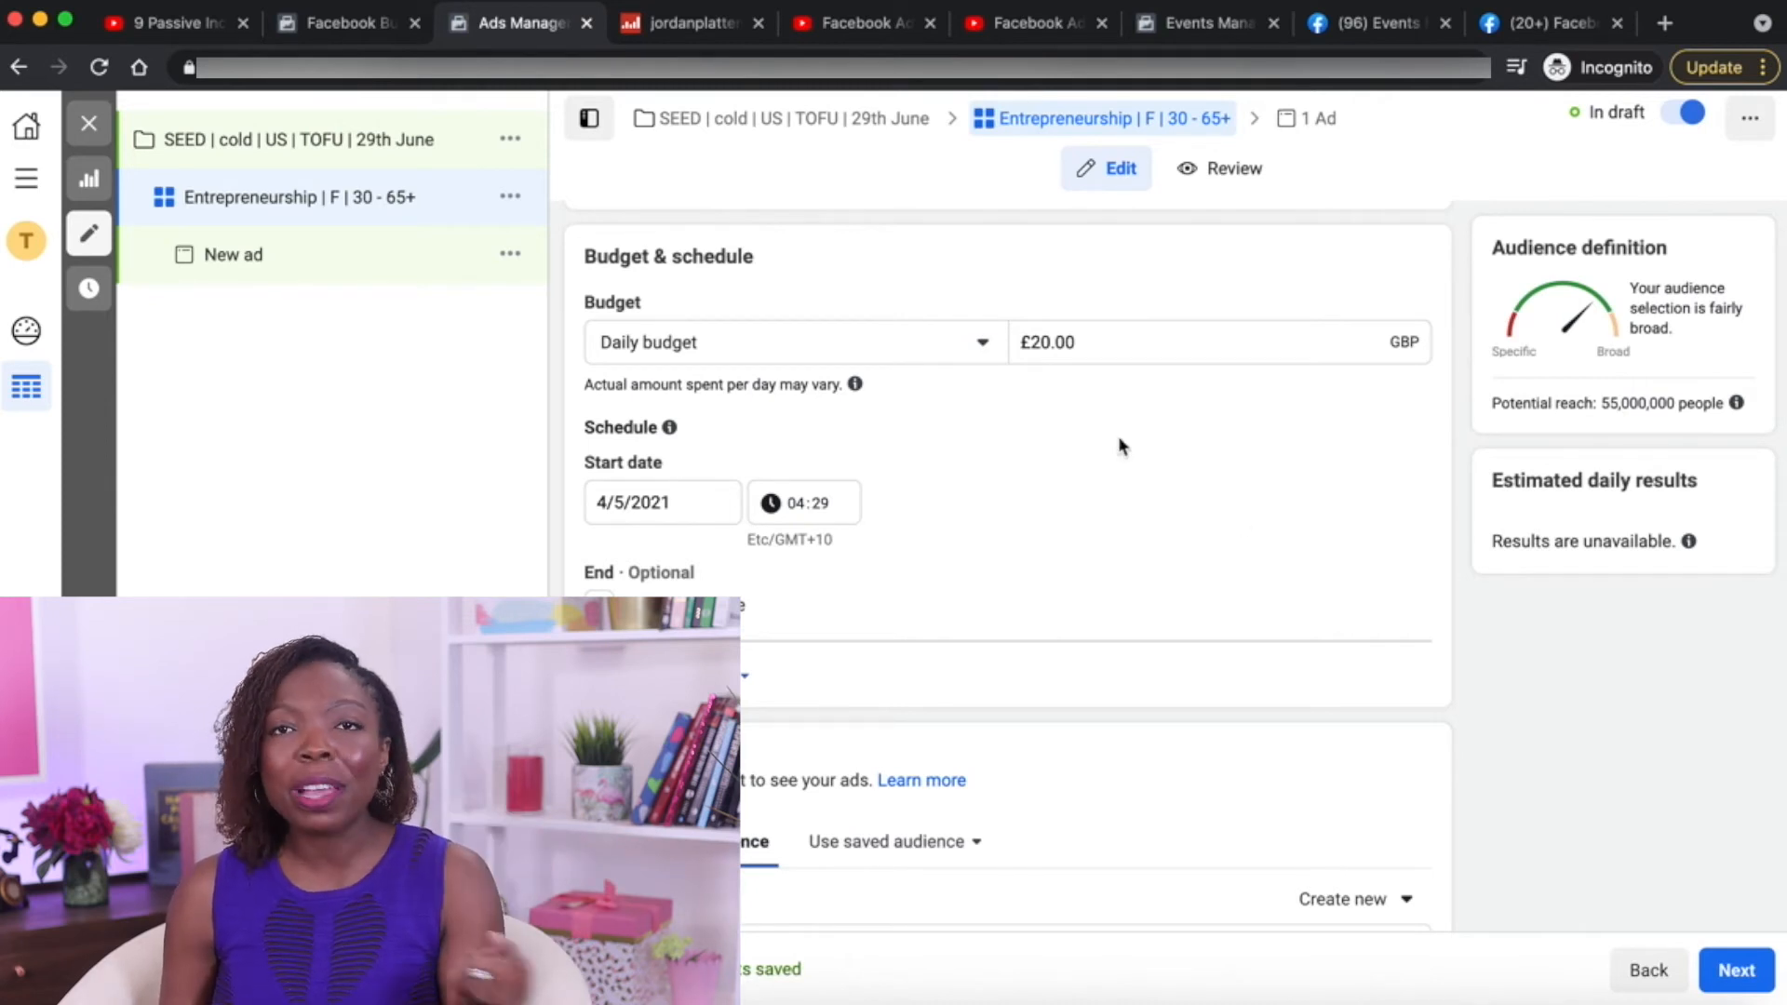
pyautogui.click(1043, 346)
pyautogui.press('BackSpace')
pyautogui.write('1')
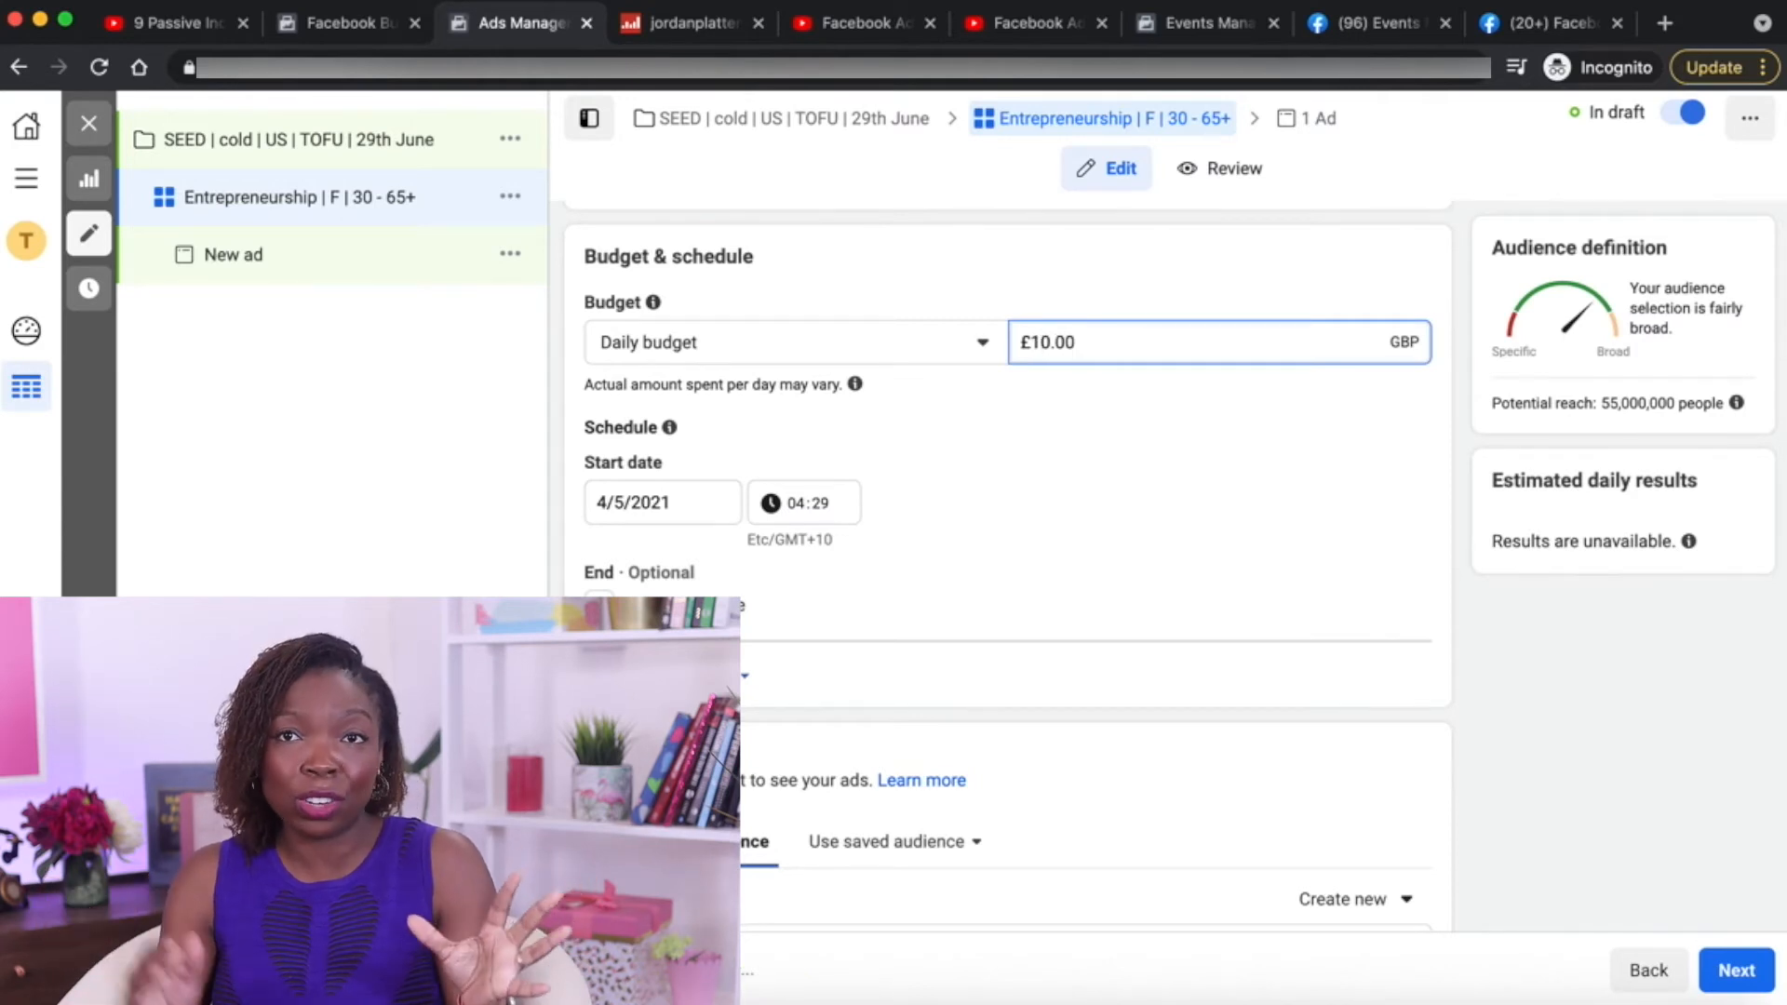
pyautogui.click(1381, 532)
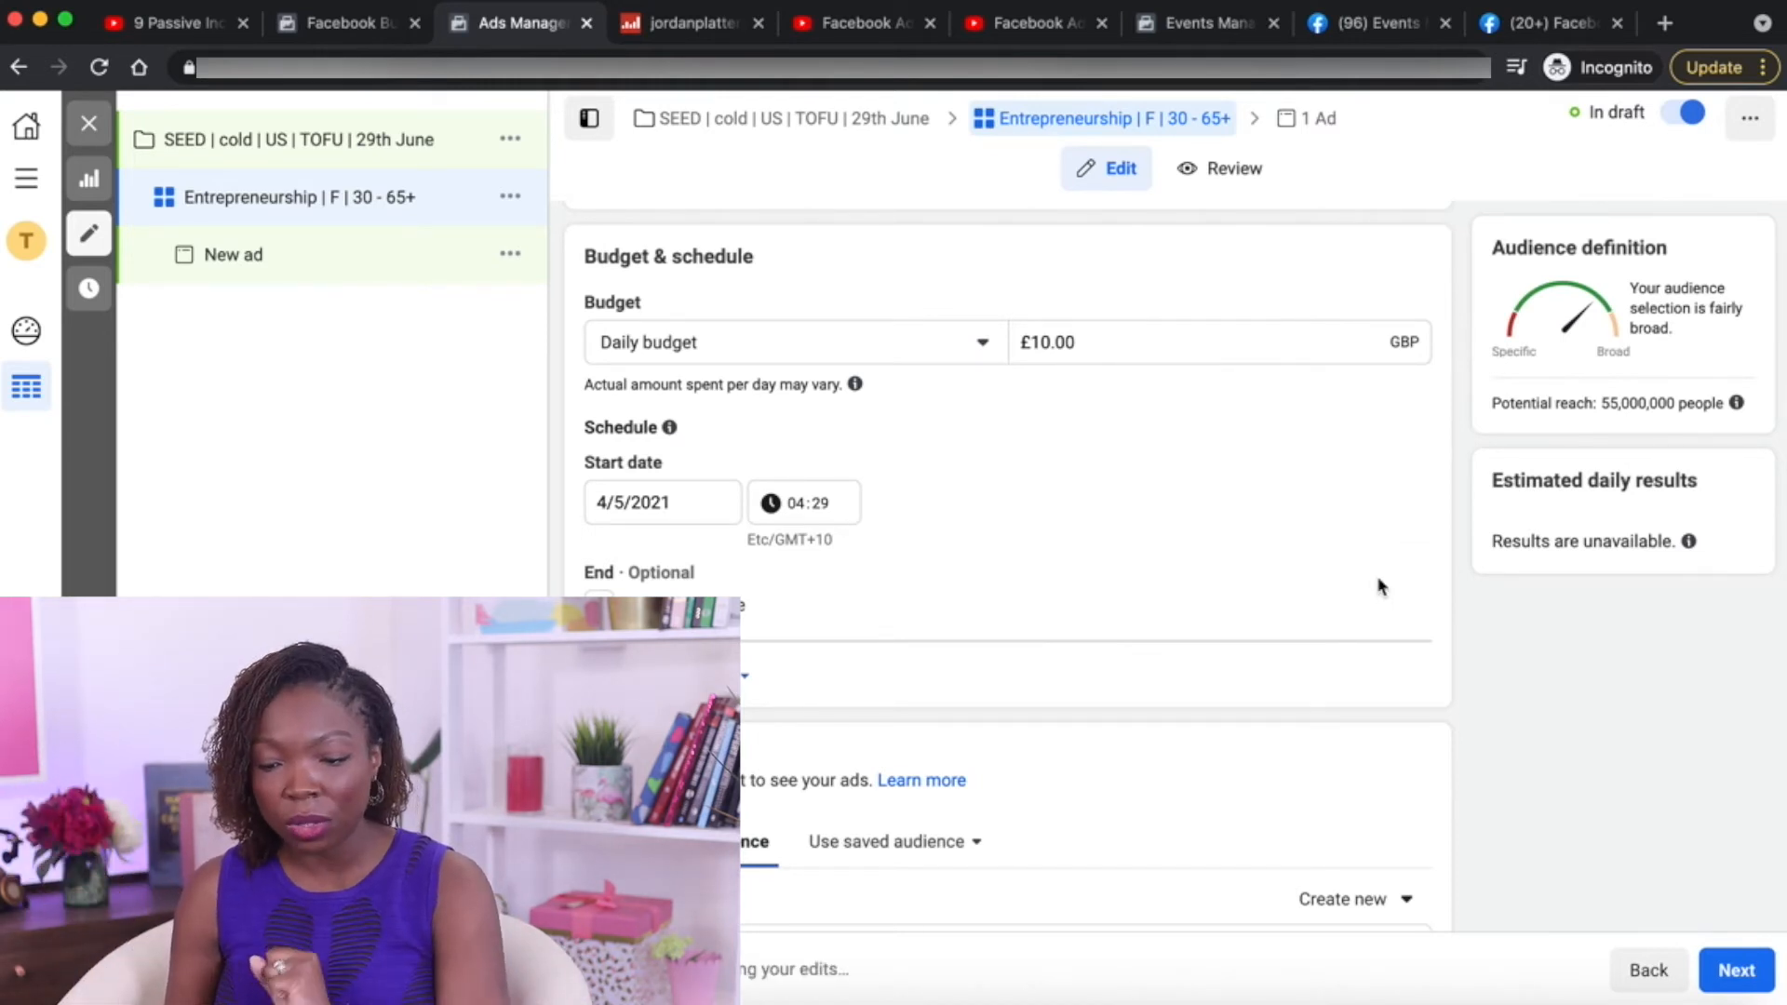
# Schedule the ad set to start on 5/5/2021 at 00:01
pyautogui.scroll(-3, 1159, 463)
pyautogui.scroll(-1, 1159, 462)
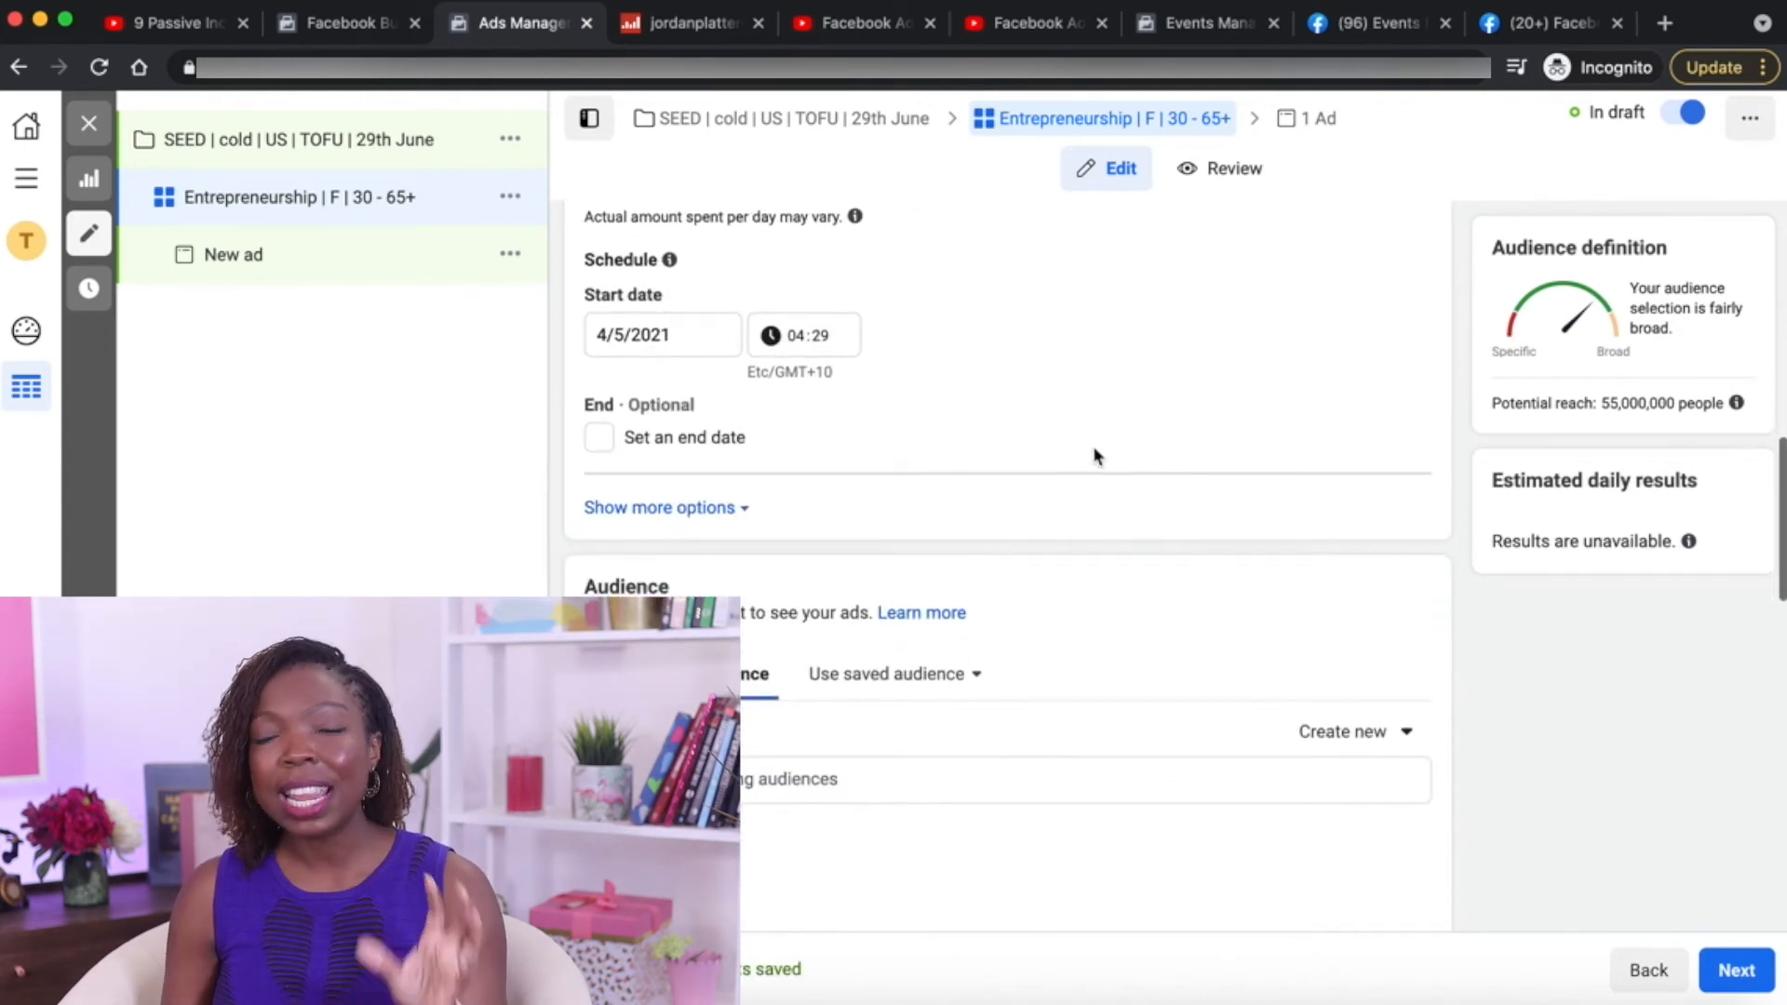
pyautogui.click(650, 335)
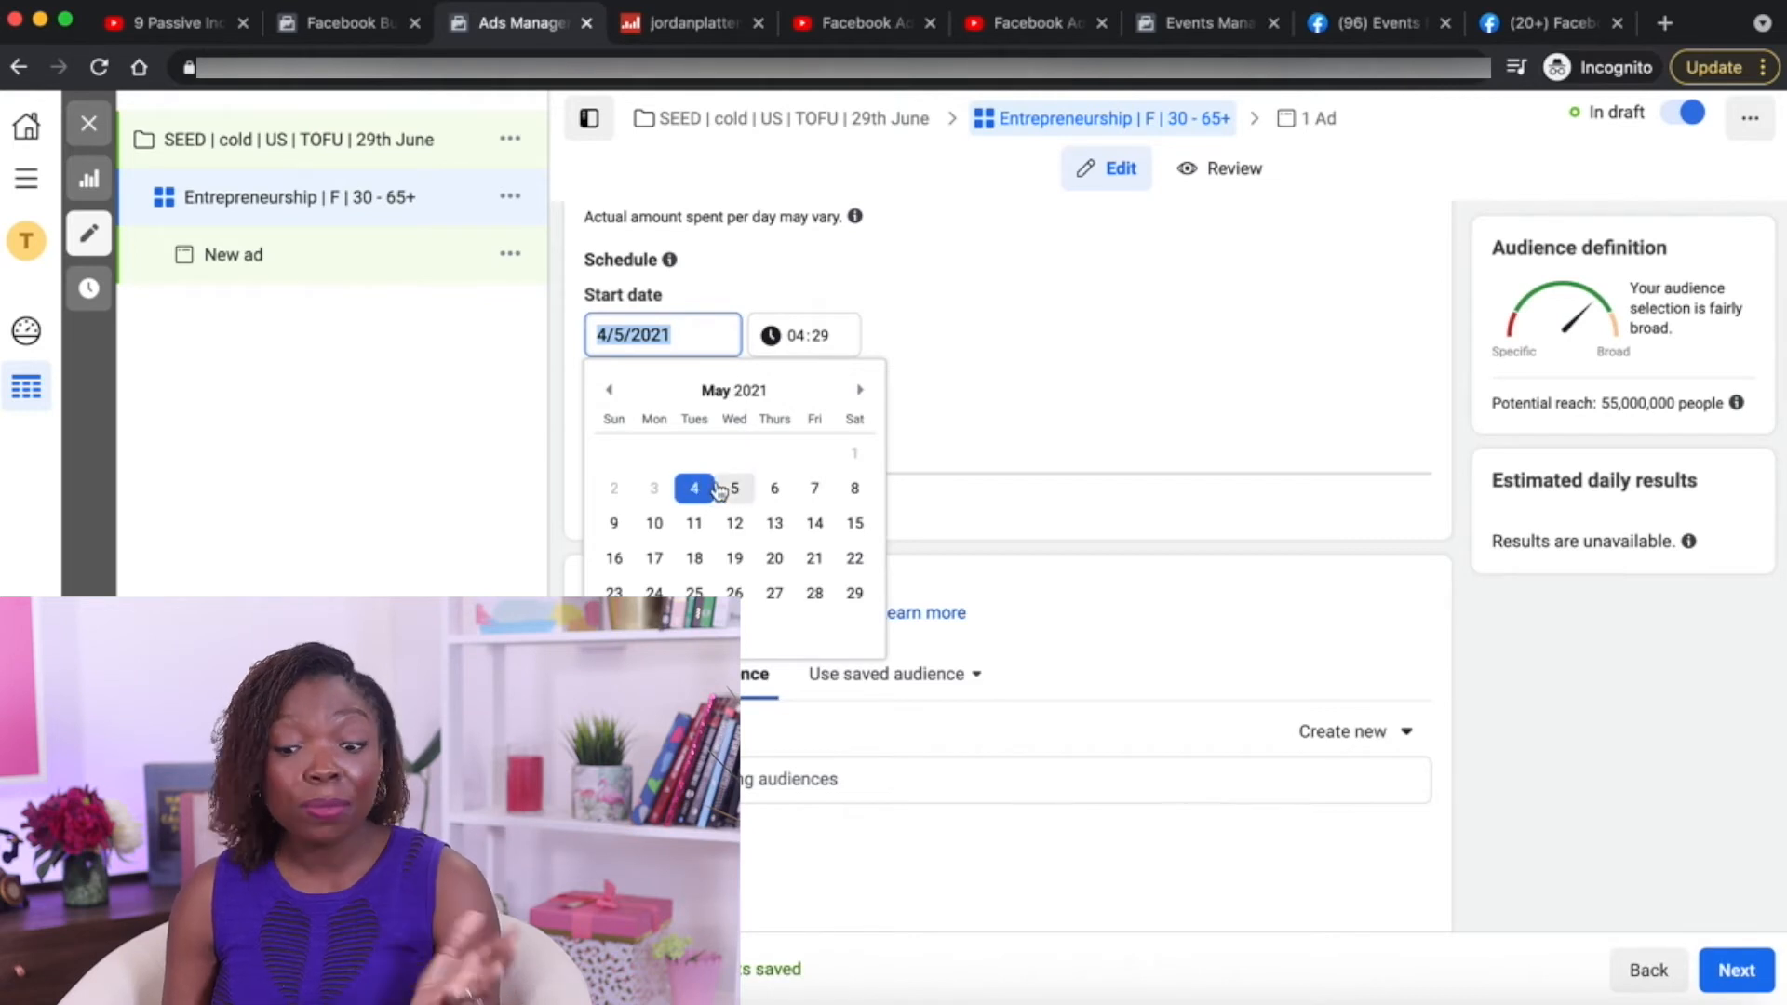
pyautogui.click(735, 488)
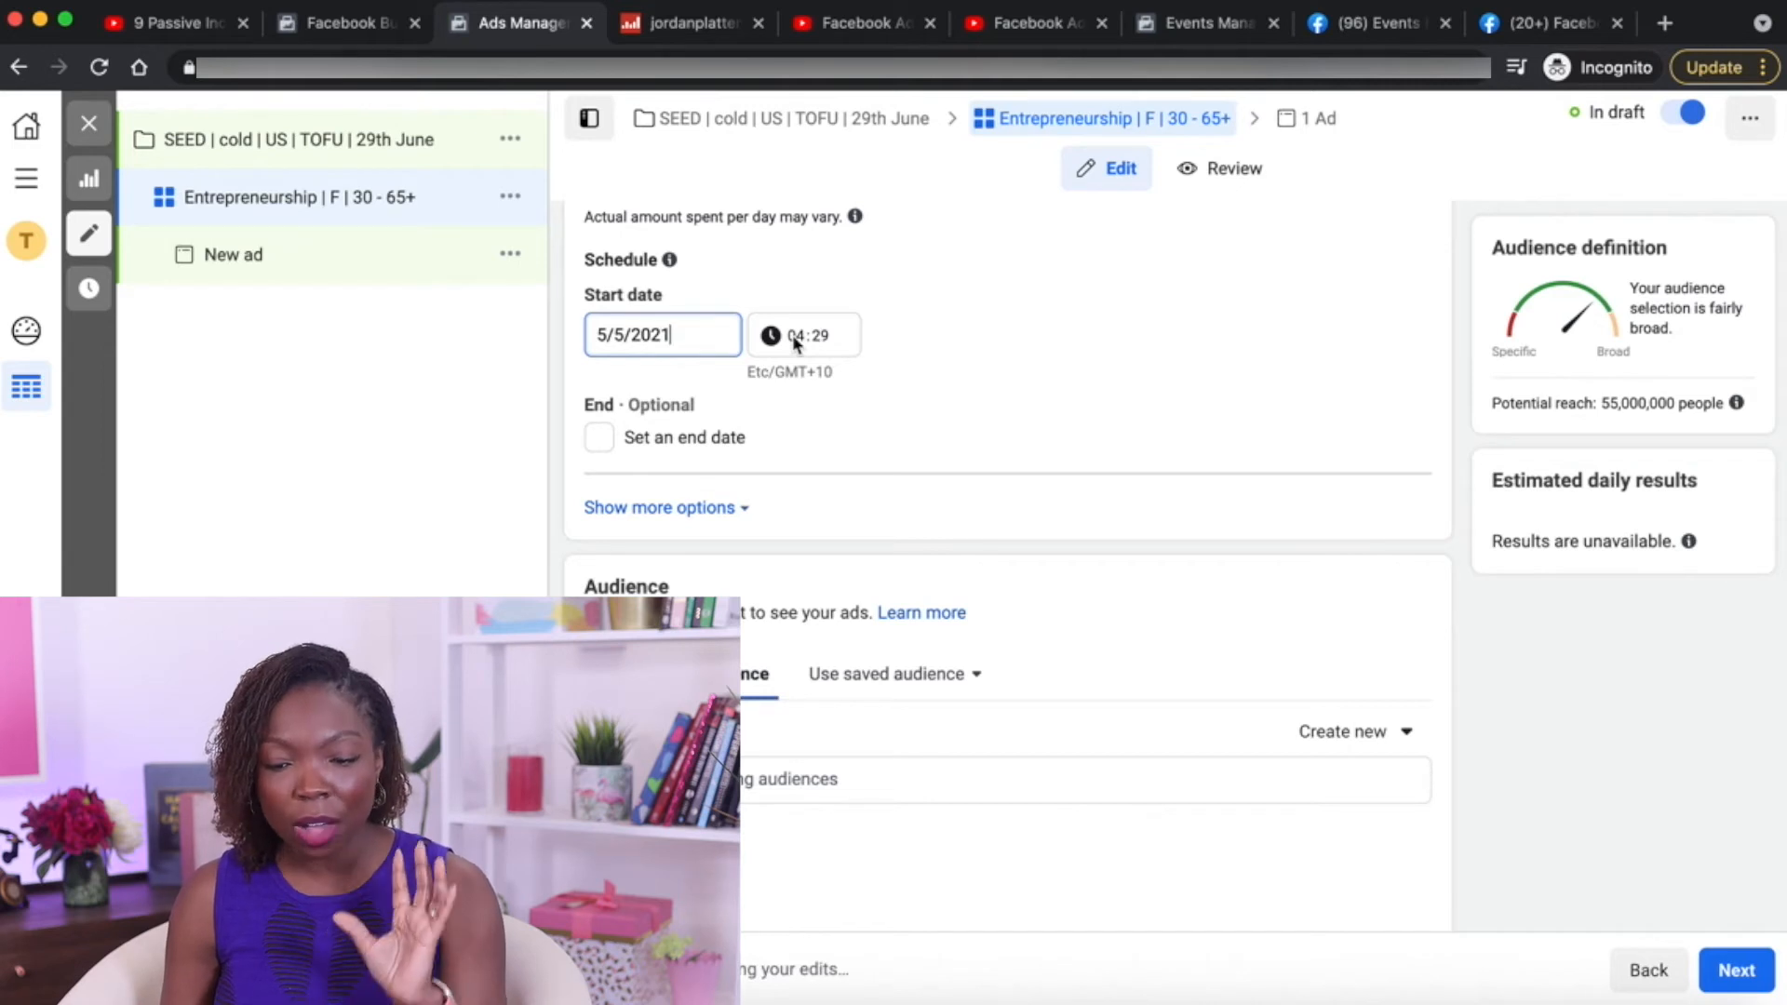
pyautogui.click(796, 337)
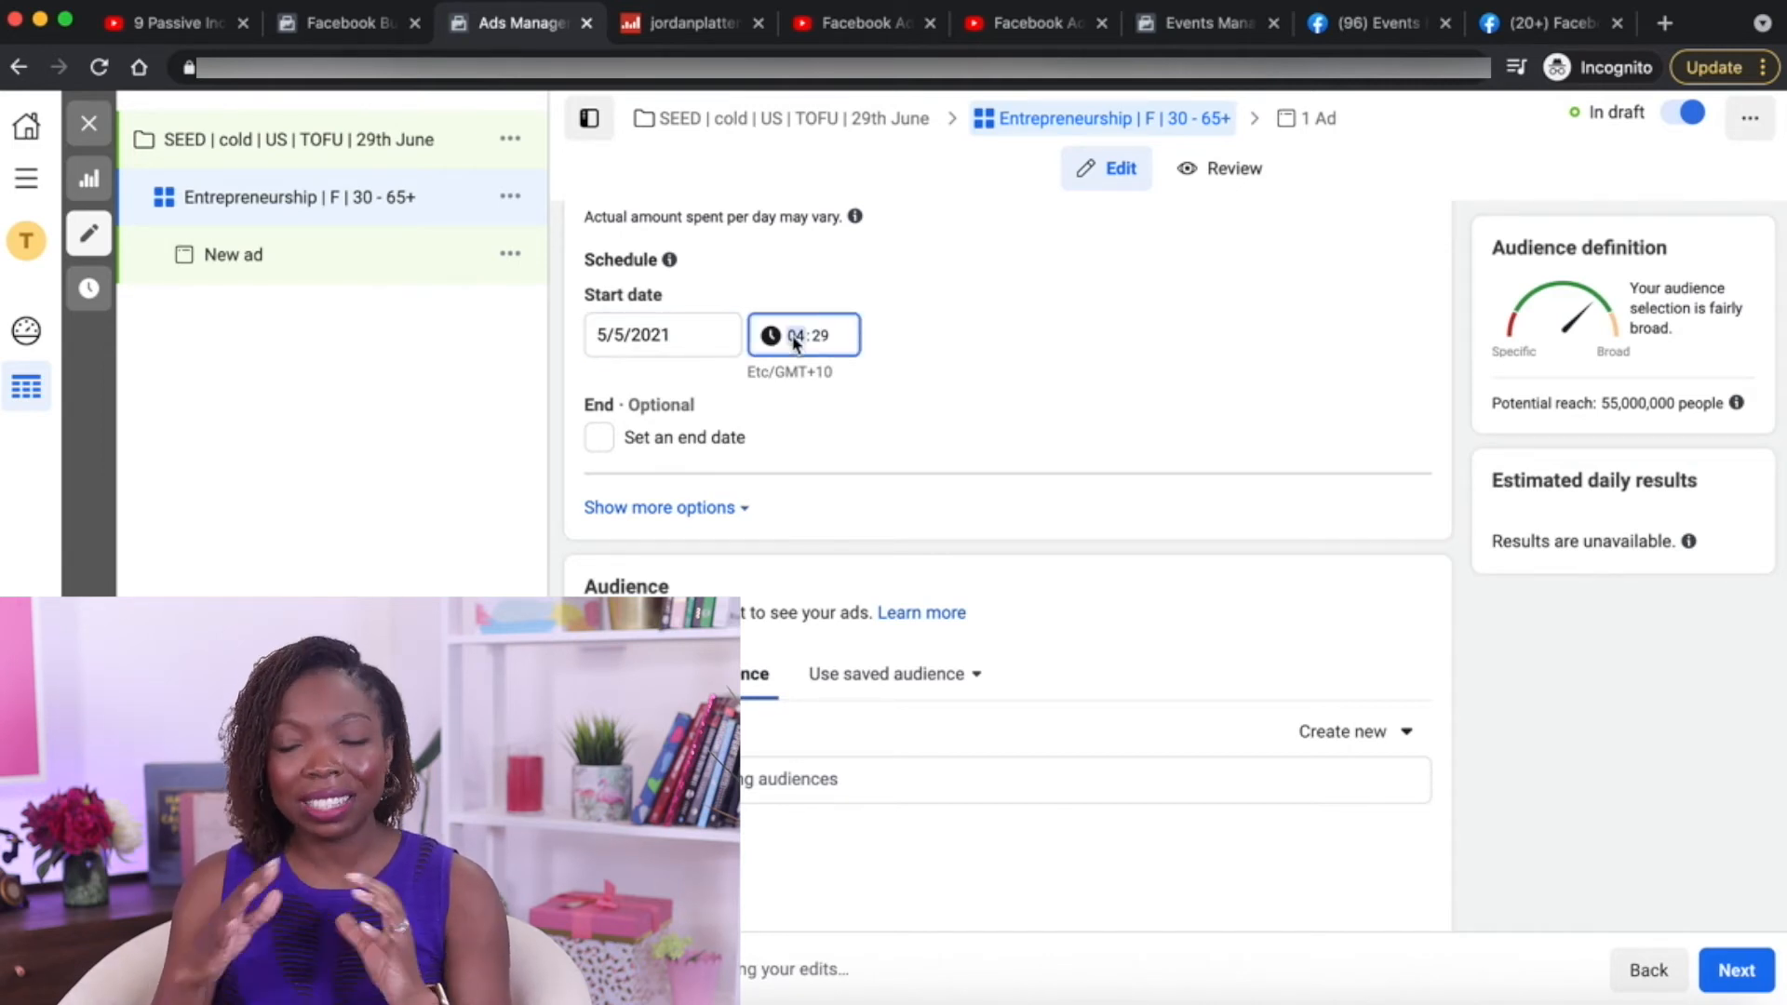
pyautogui.write('0')
pyautogui.click(825, 340)
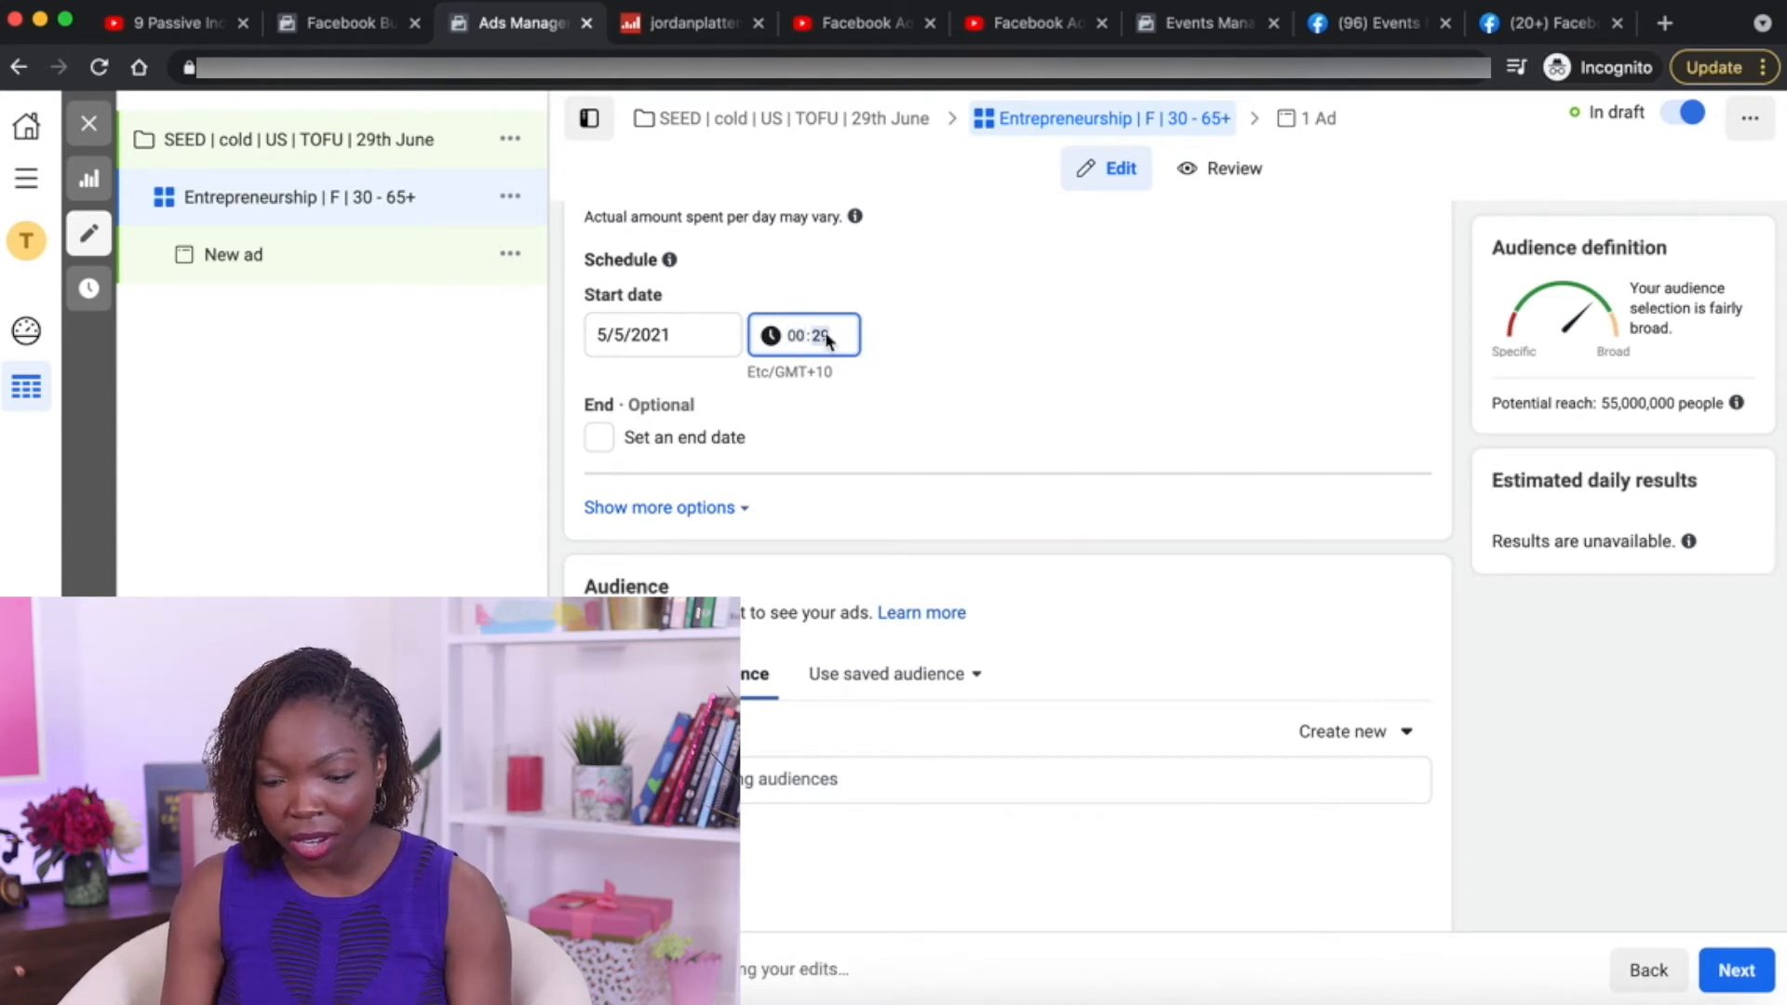
pyautogui.write('01')
pyautogui.click(1040, 386)
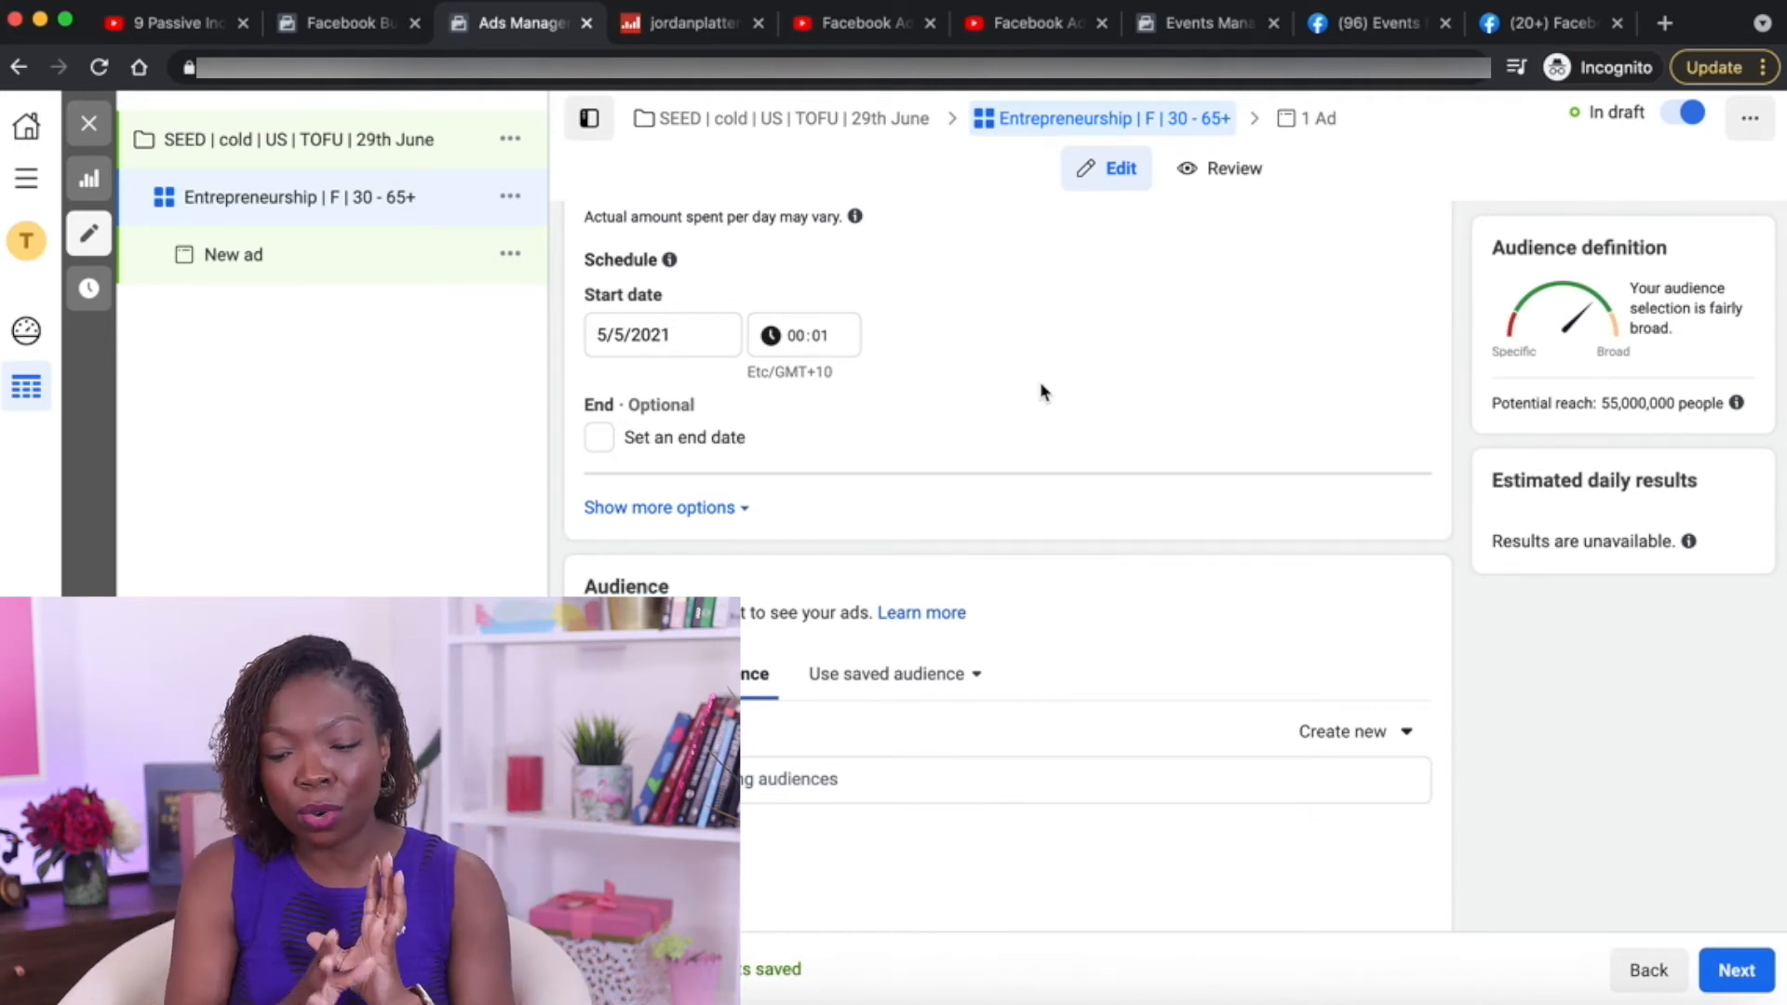
# Replace United Kingdom with the country United States as the audience's target location
pyautogui.scroll(-1, 1041, 390)
pyautogui.scroll(2, 1014, 423)
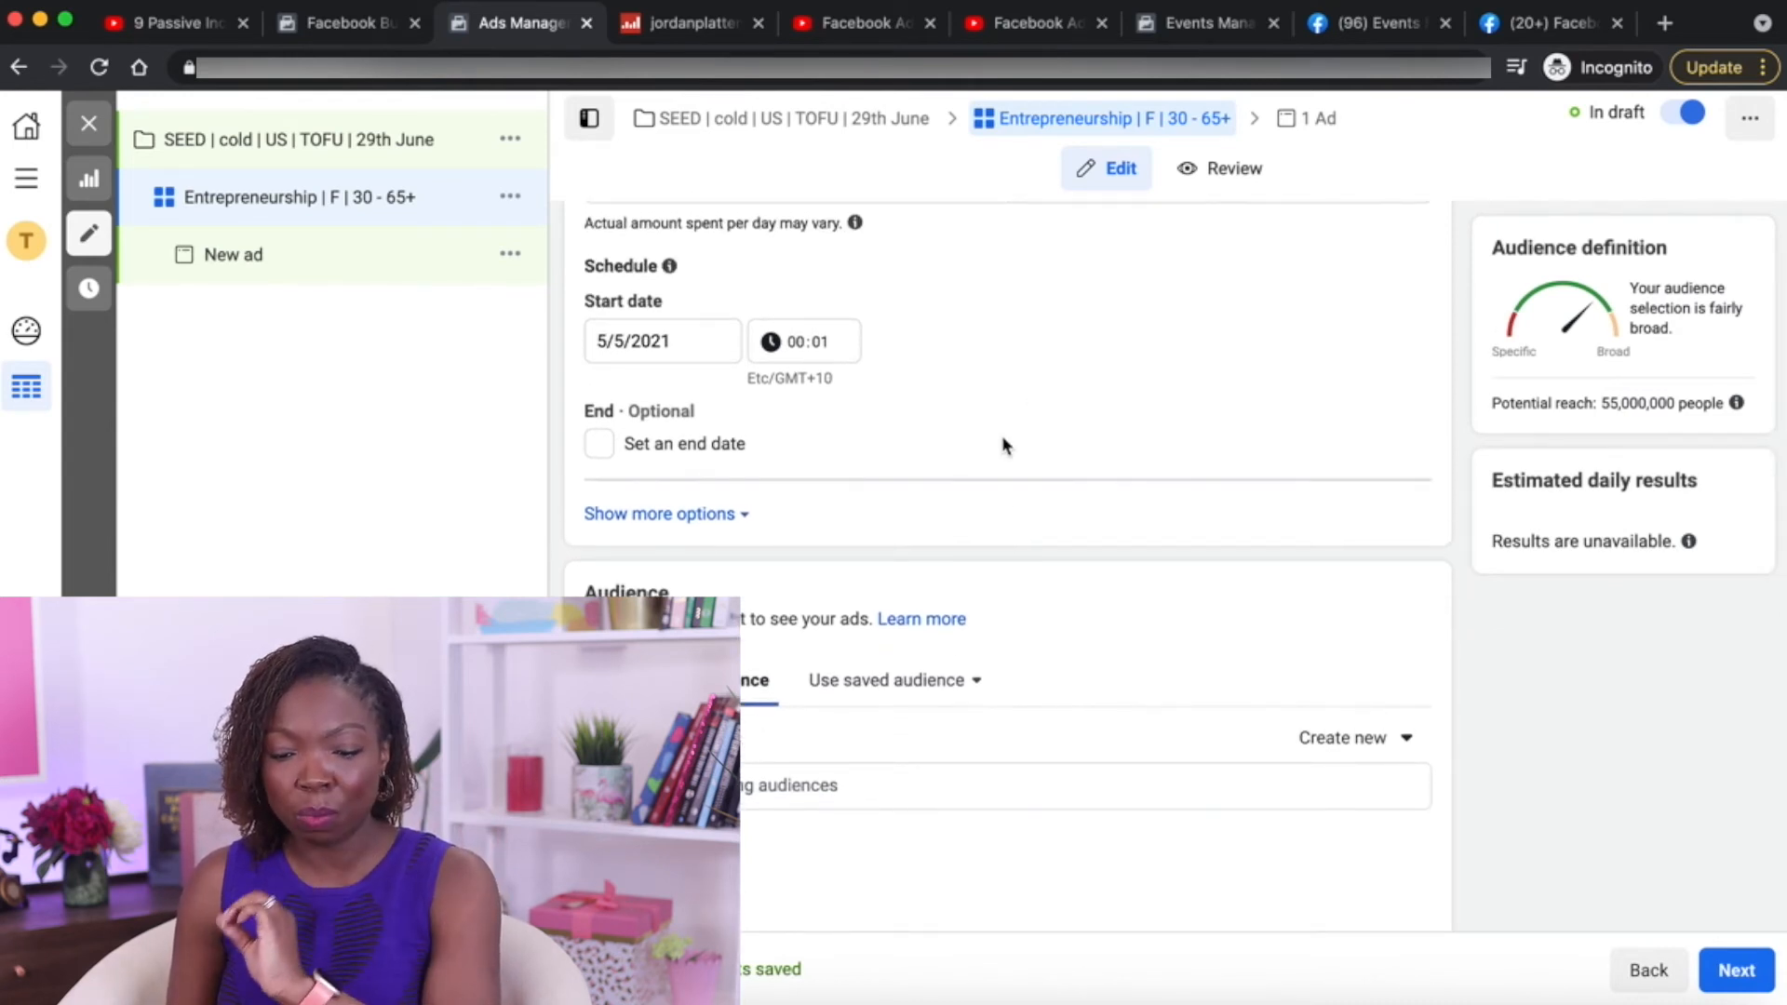
pyautogui.scroll(-3, 1005, 445)
pyautogui.scroll(-5, 1005, 445)
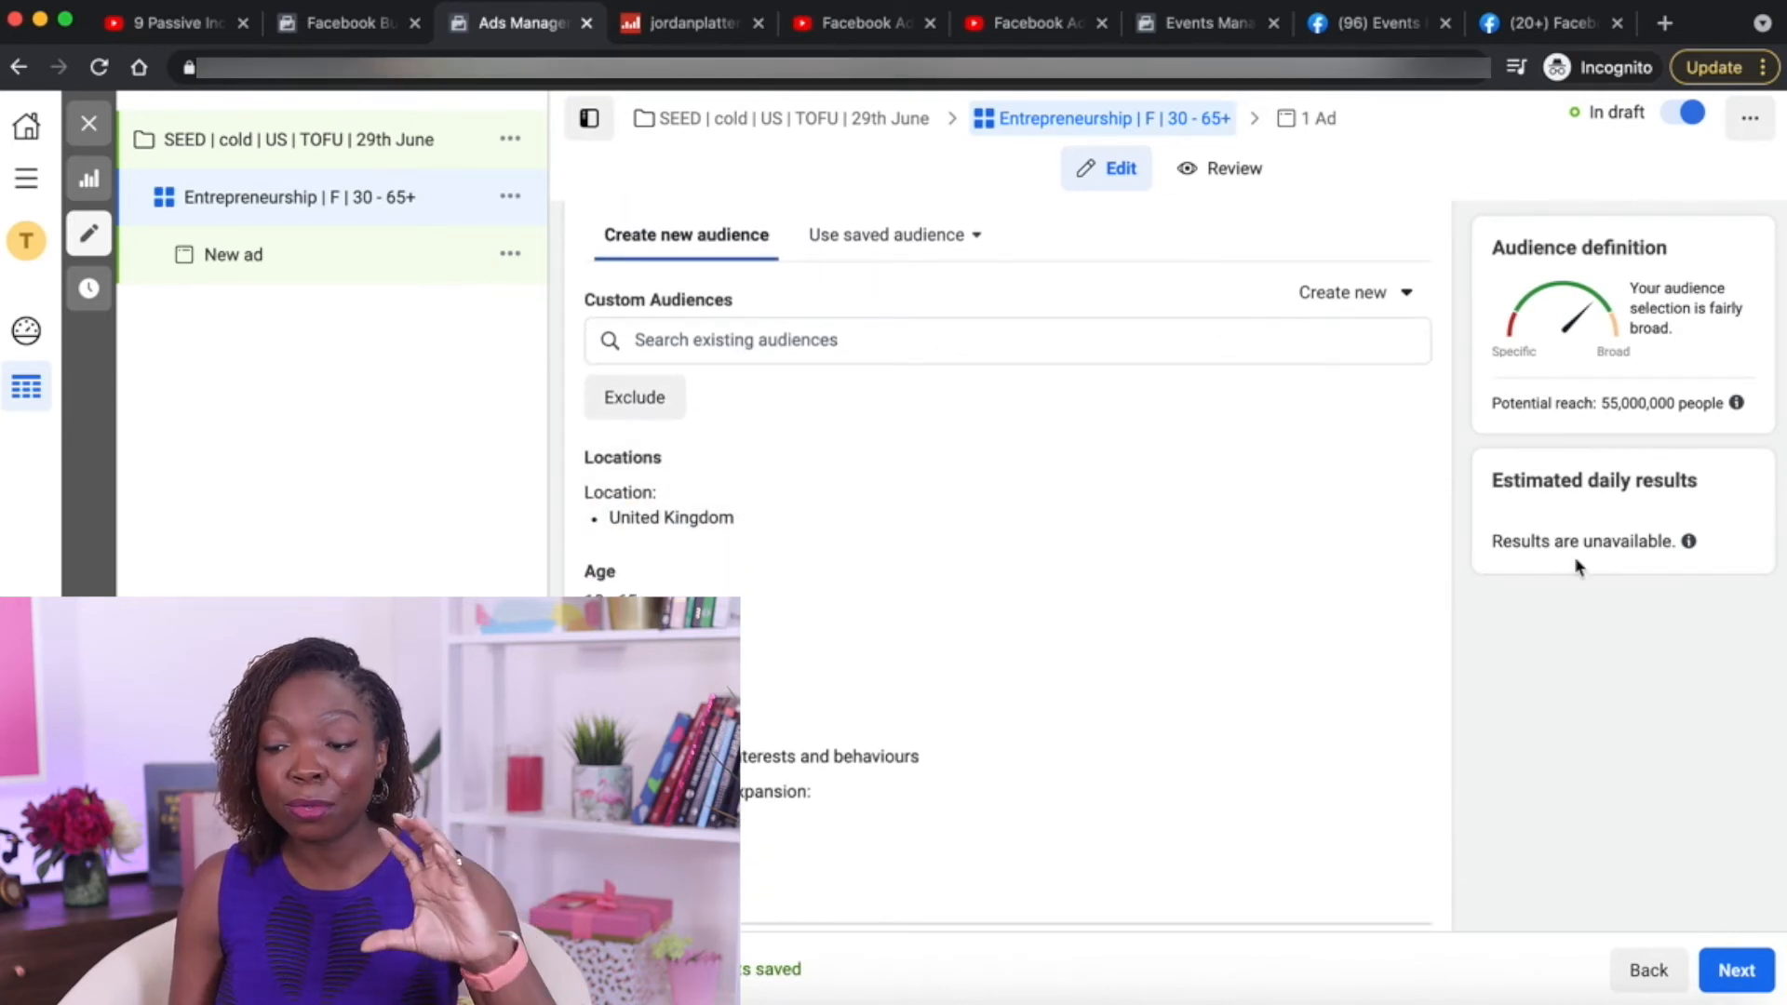
pyautogui.scroll(-2, 1508, 649)
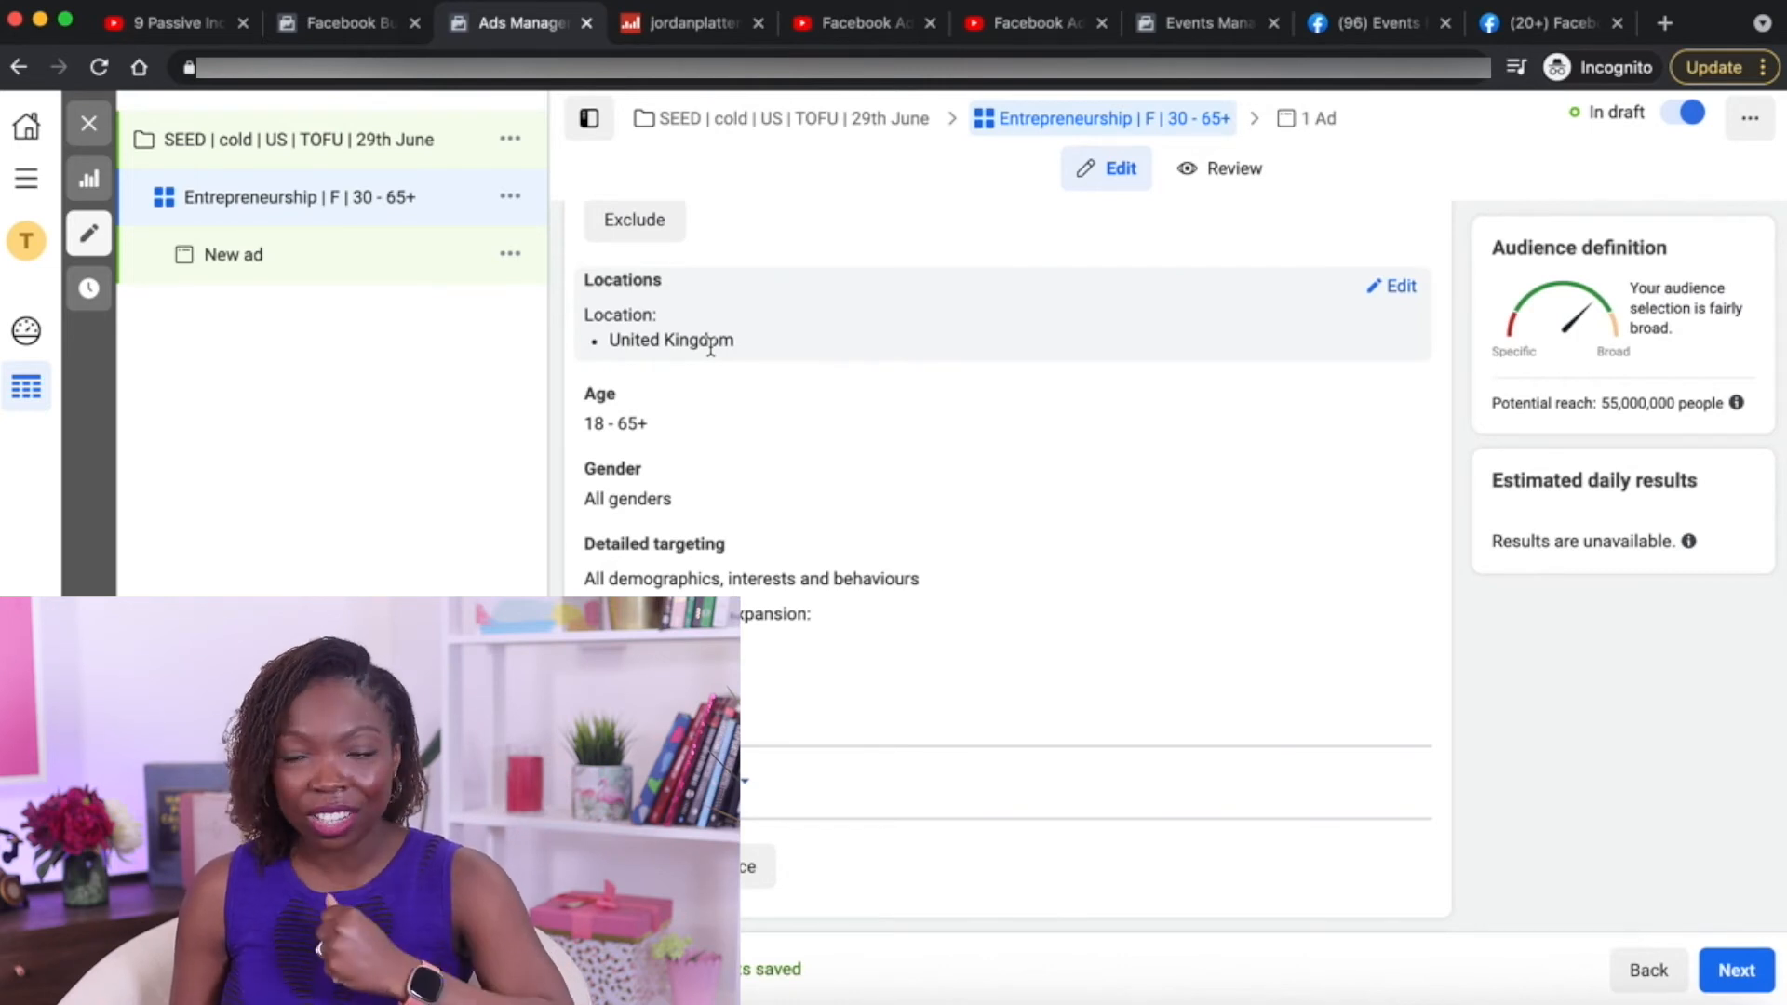
pyautogui.click(1393, 289)
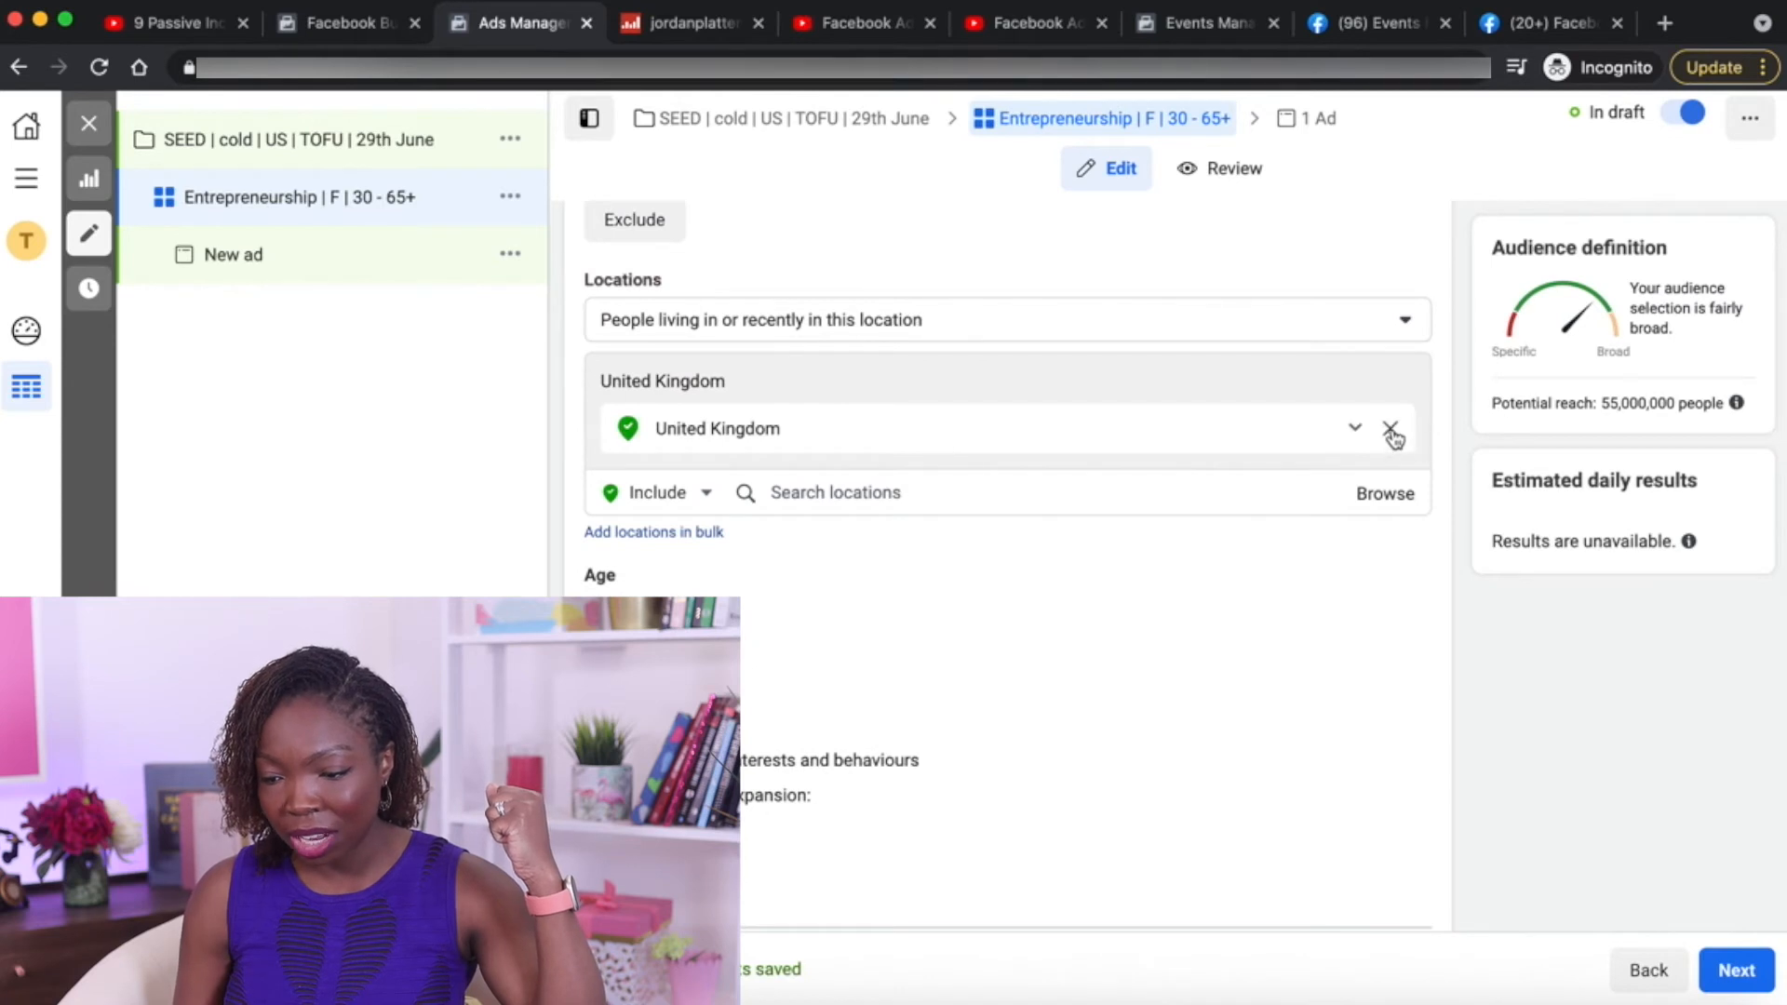
pyautogui.click(1388, 429)
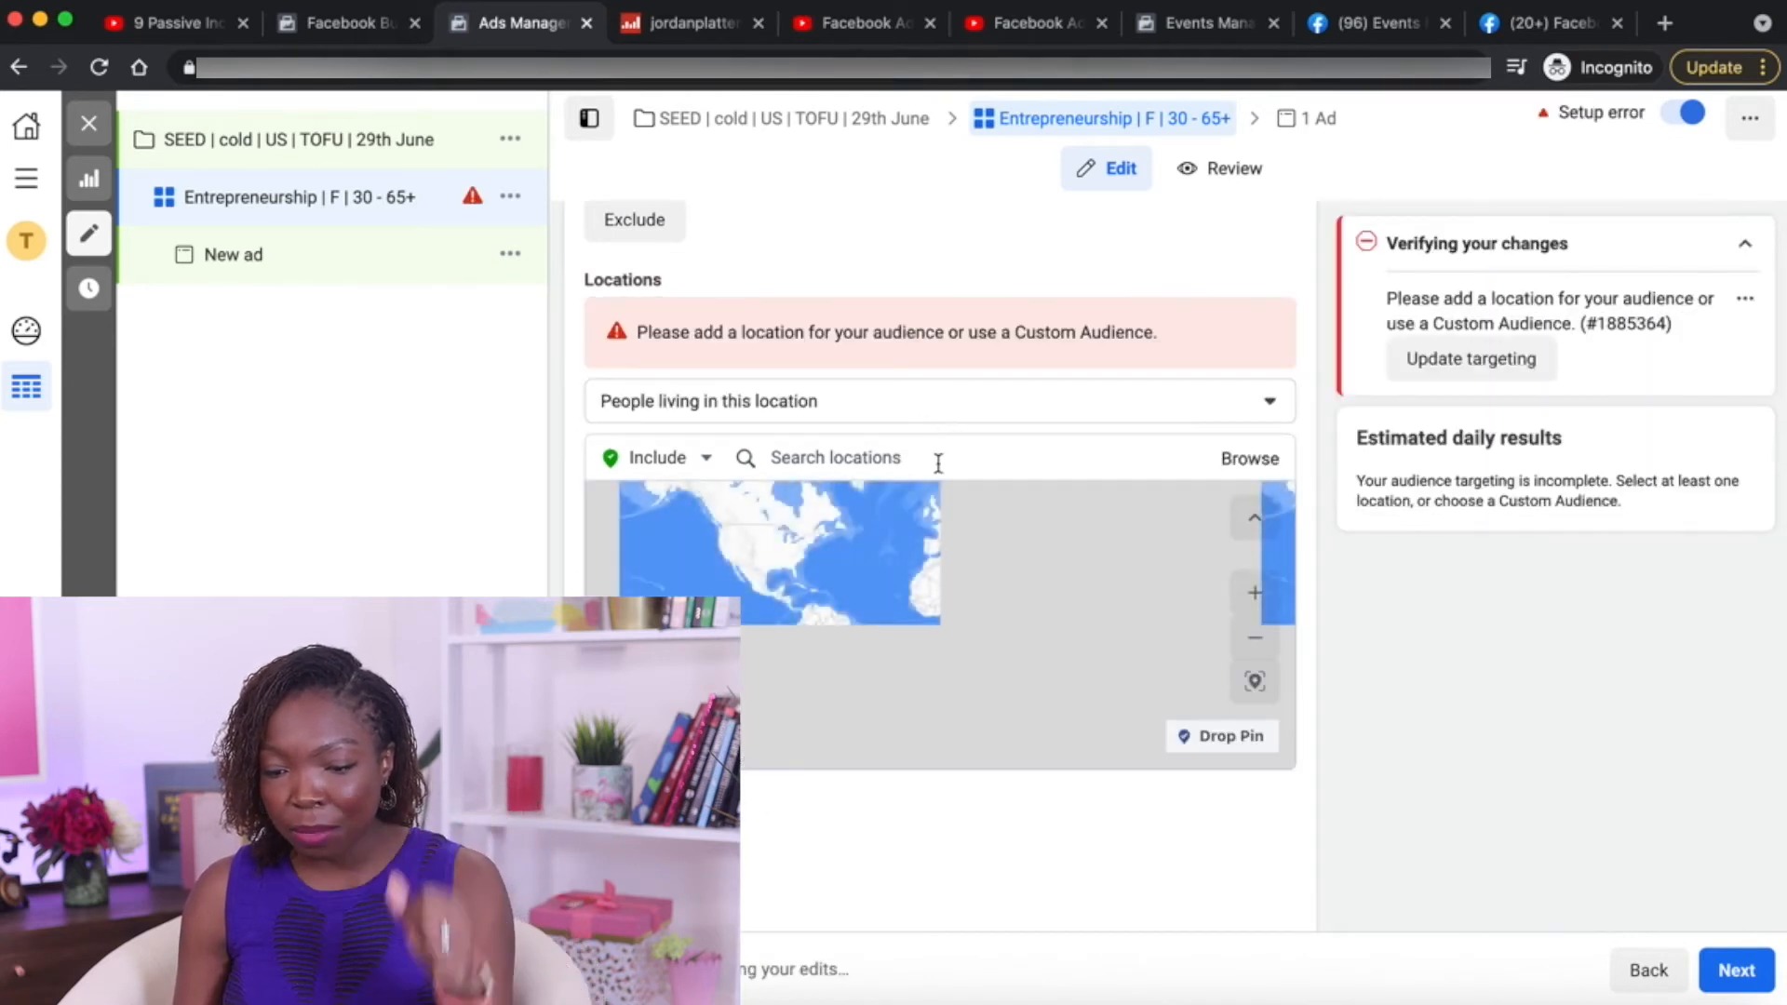
pyautogui.click(937, 459)
pyautogui.write('united states')
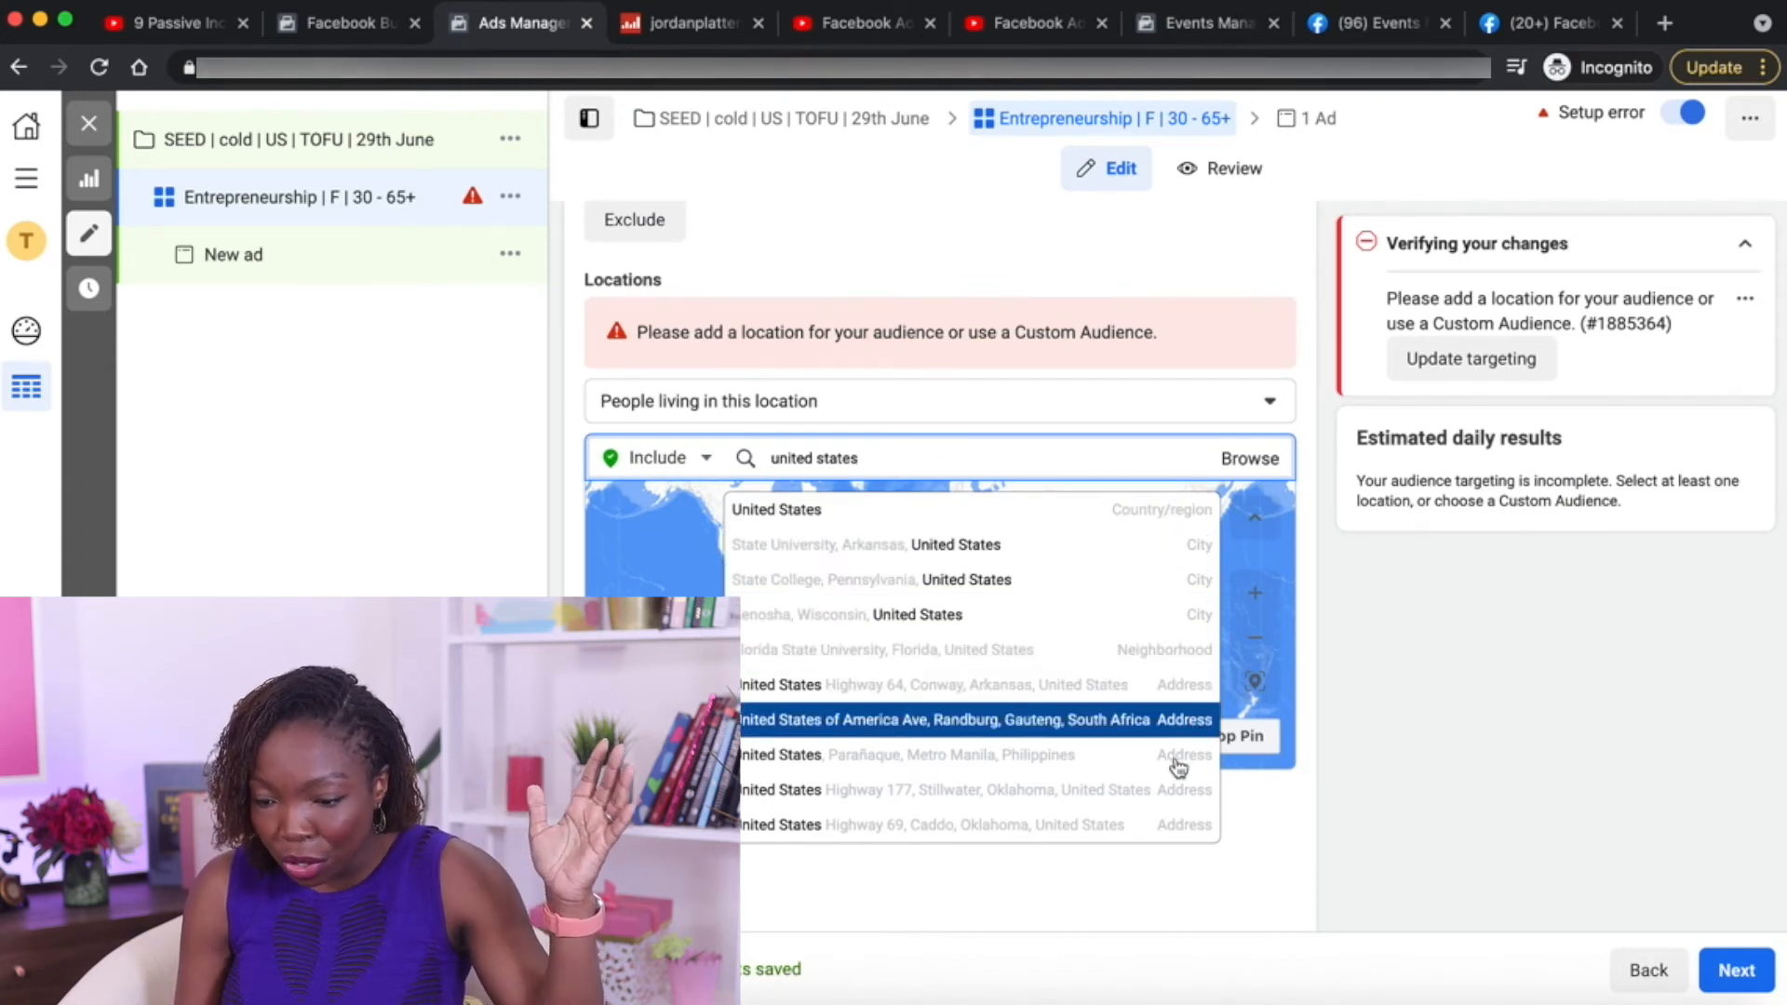
pyautogui.click(1170, 518)
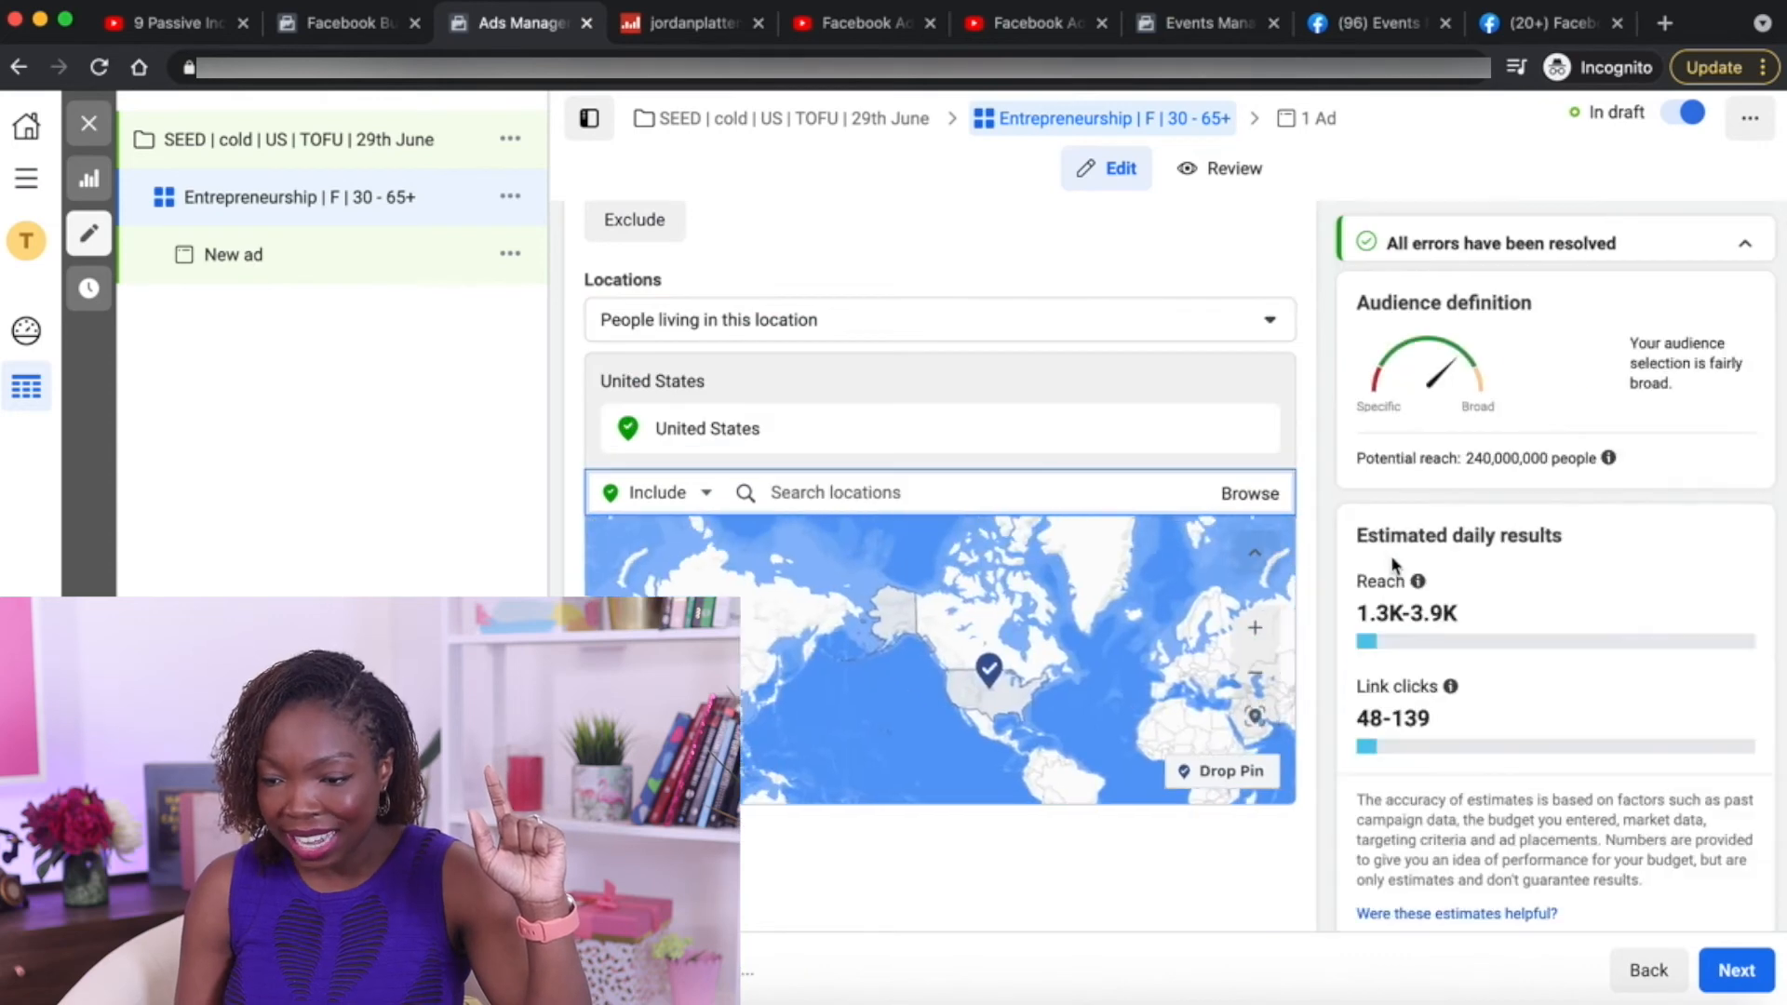
# Set the audience's minimum age to 30, keeping the upper limit at 65+
pyautogui.scroll(-6, 1393, 565)
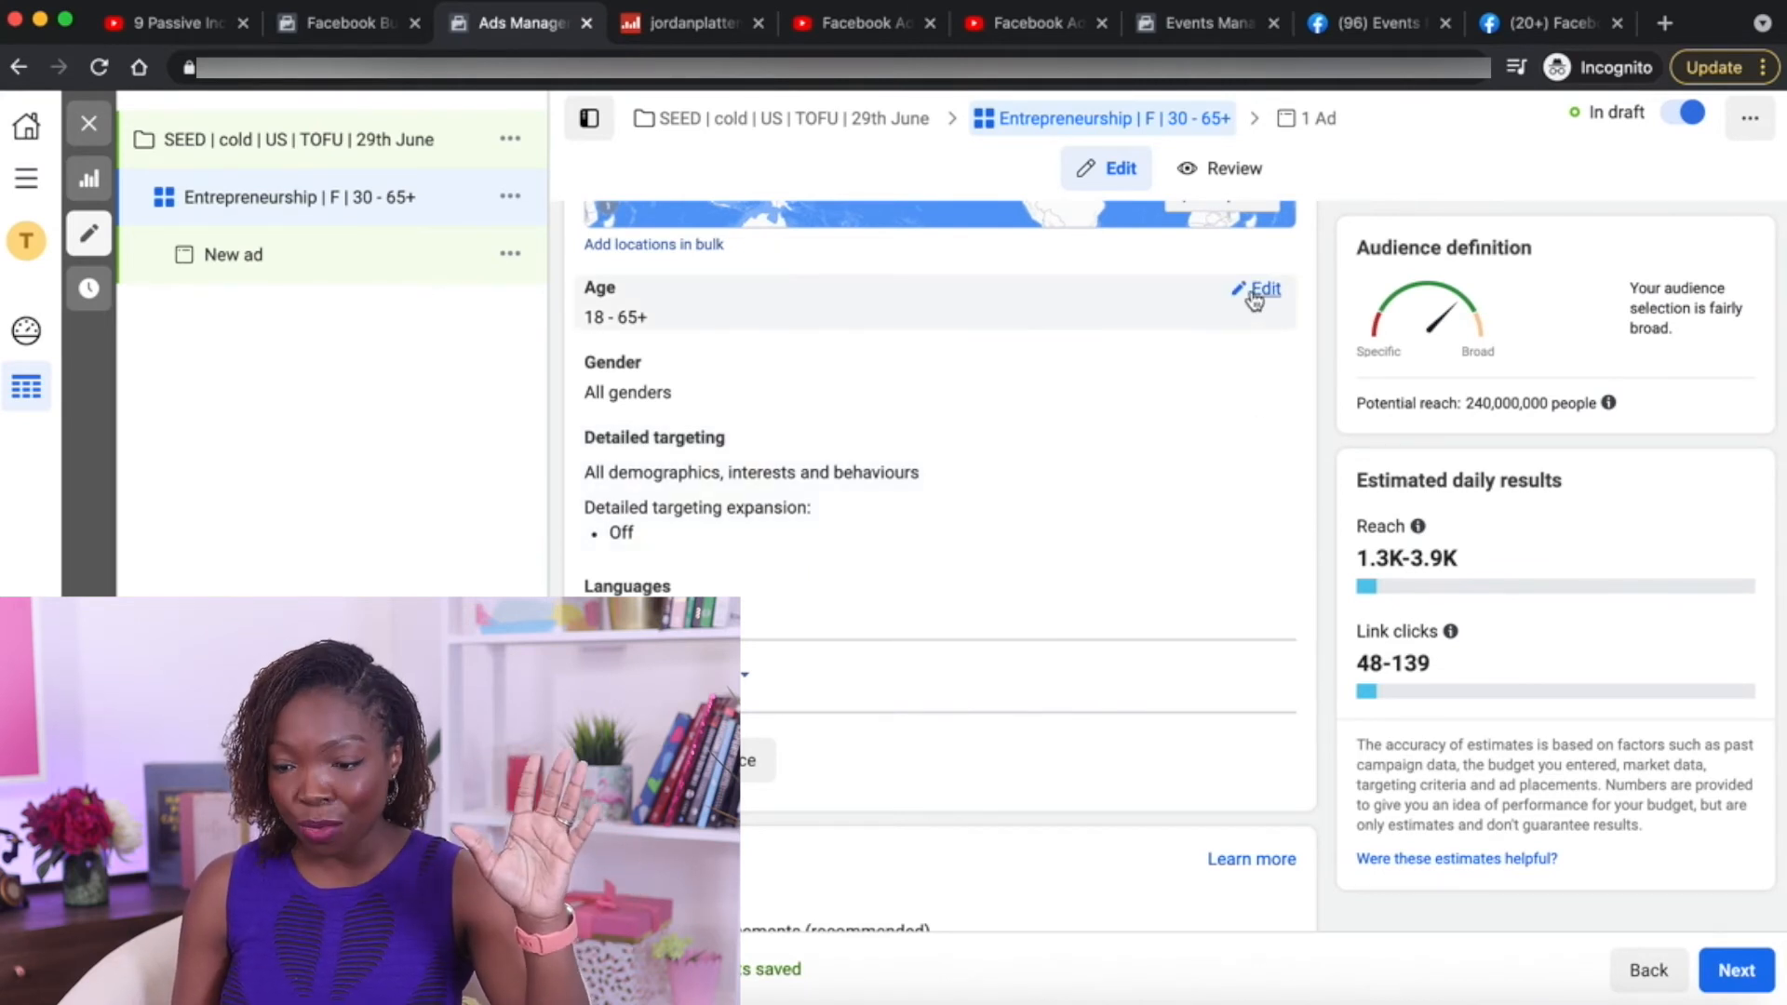
pyautogui.click(1259, 290)
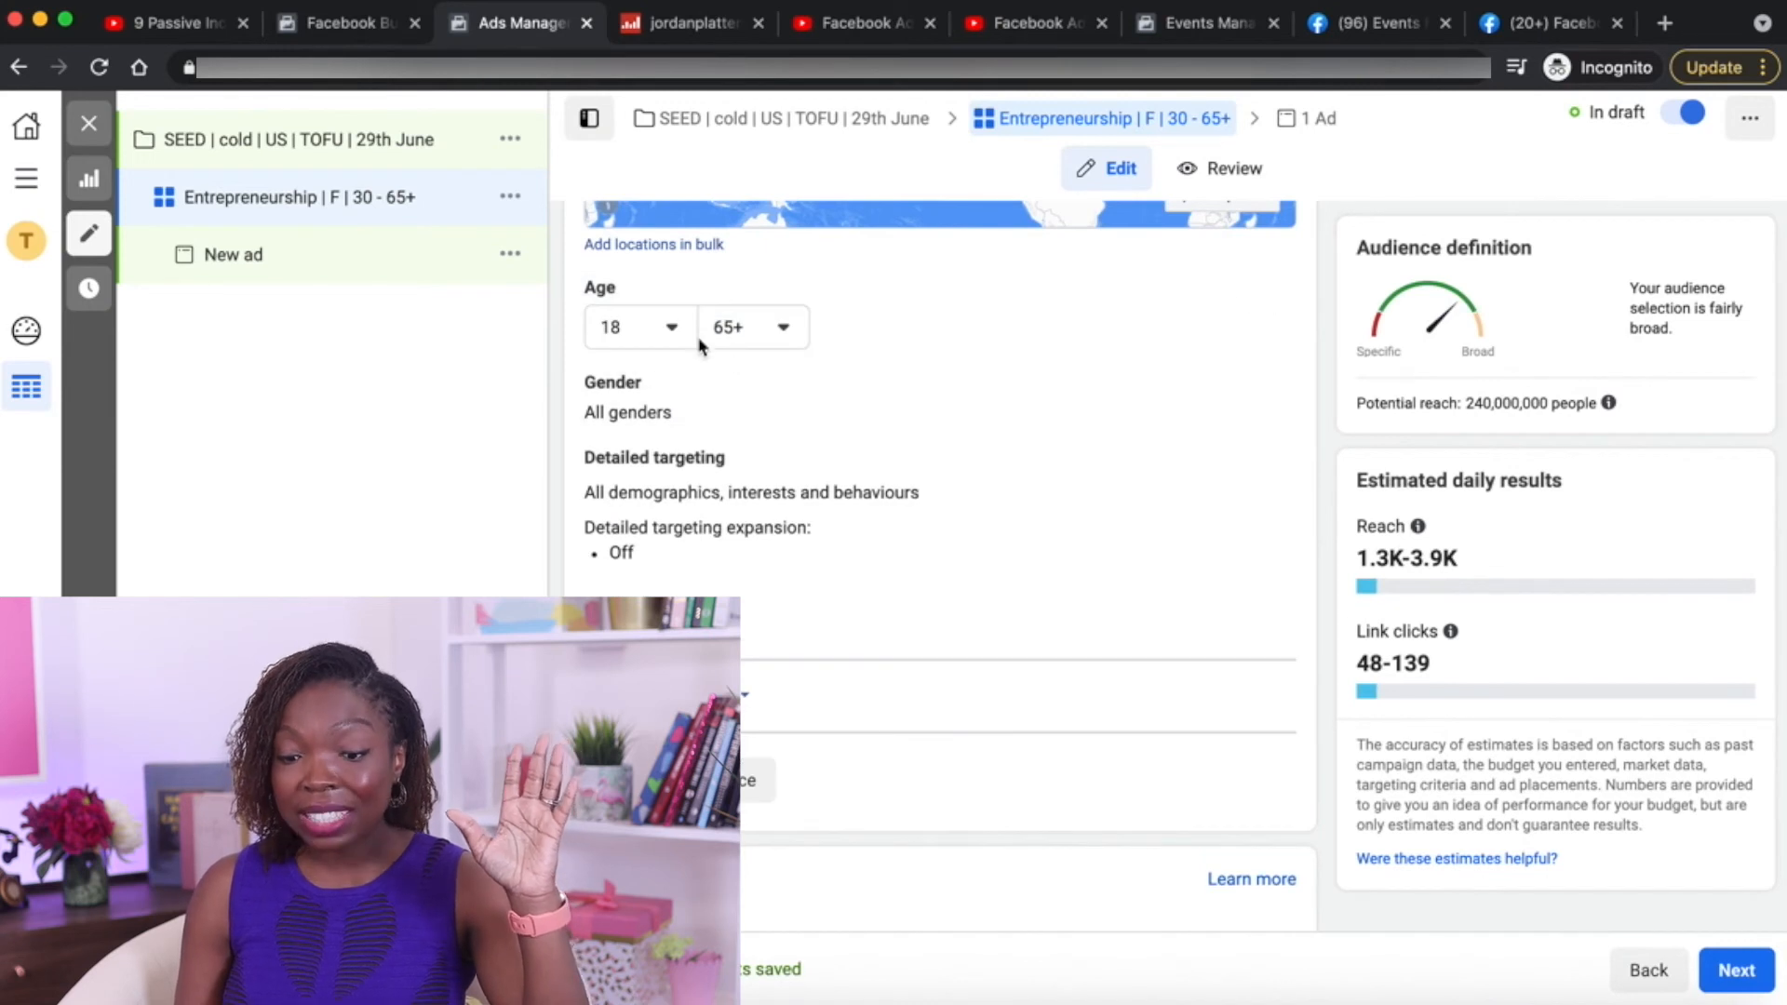
pyautogui.click(672, 328)
pyautogui.scroll(-5, 678, 499)
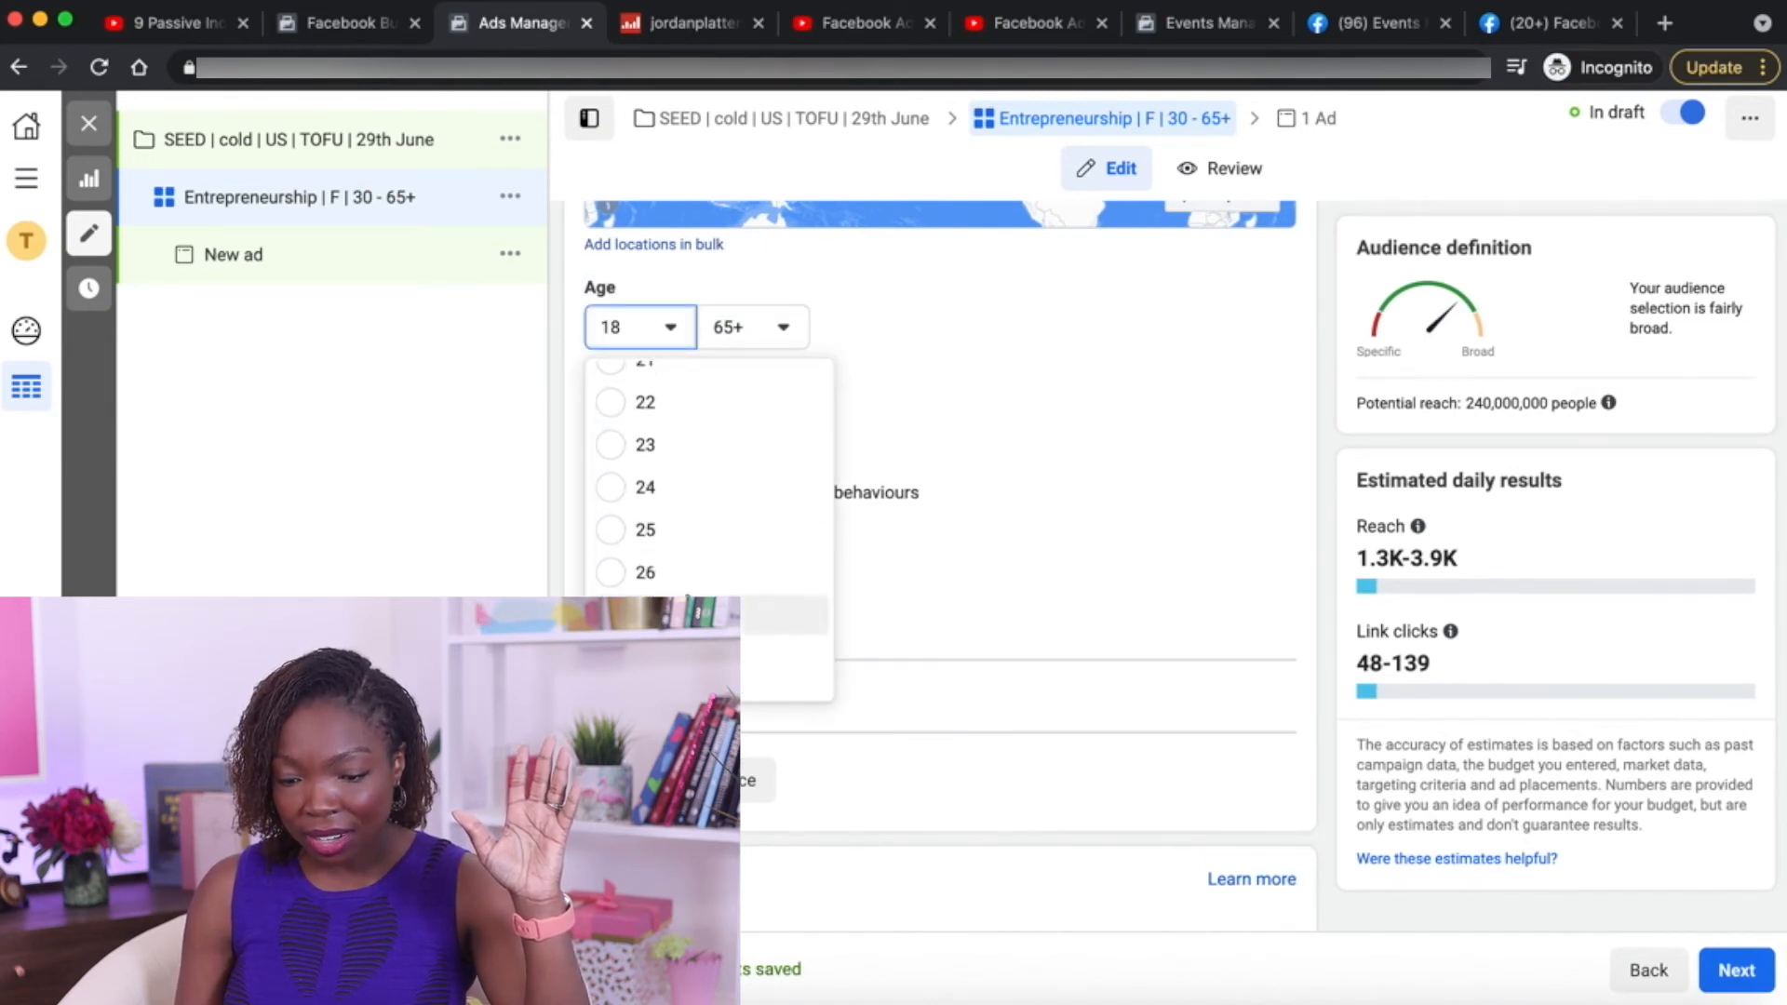
pyautogui.scroll(-1, 782, 609)
pyautogui.click(781, 649)
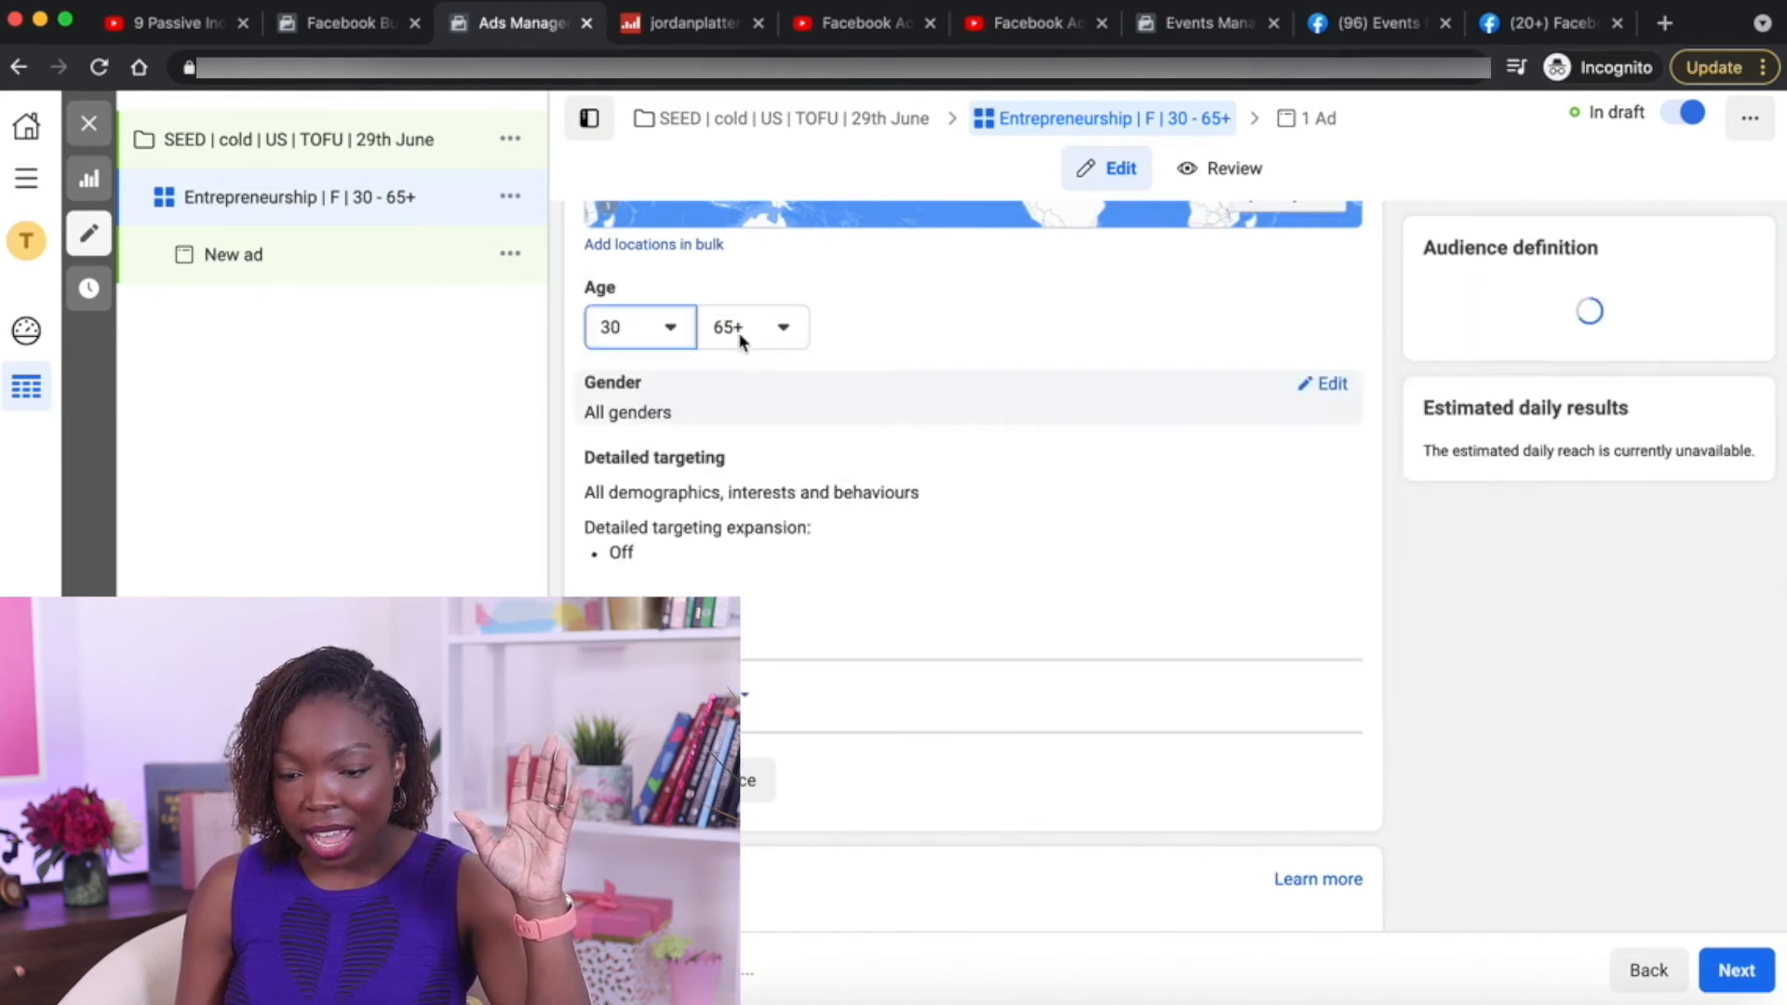
# Restrict the audience's gender to women
pyautogui.click(1325, 402)
pyautogui.scroll(-2, 1325, 403)
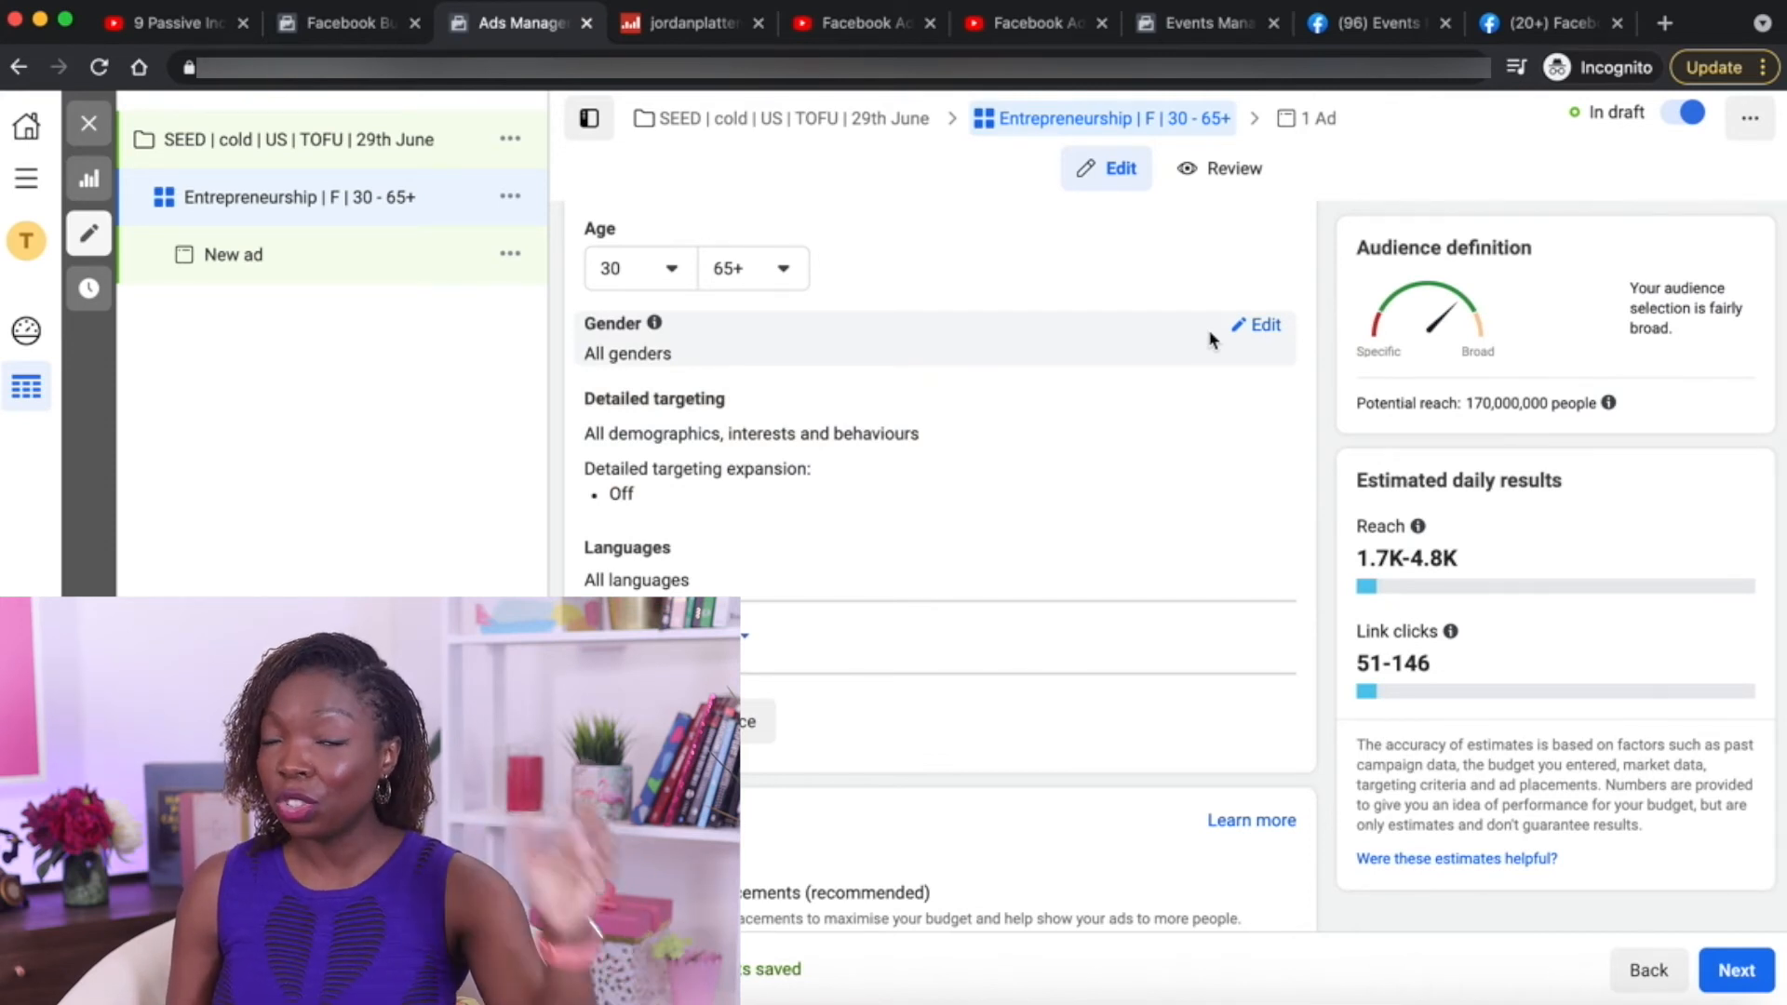
pyautogui.click(1252, 328)
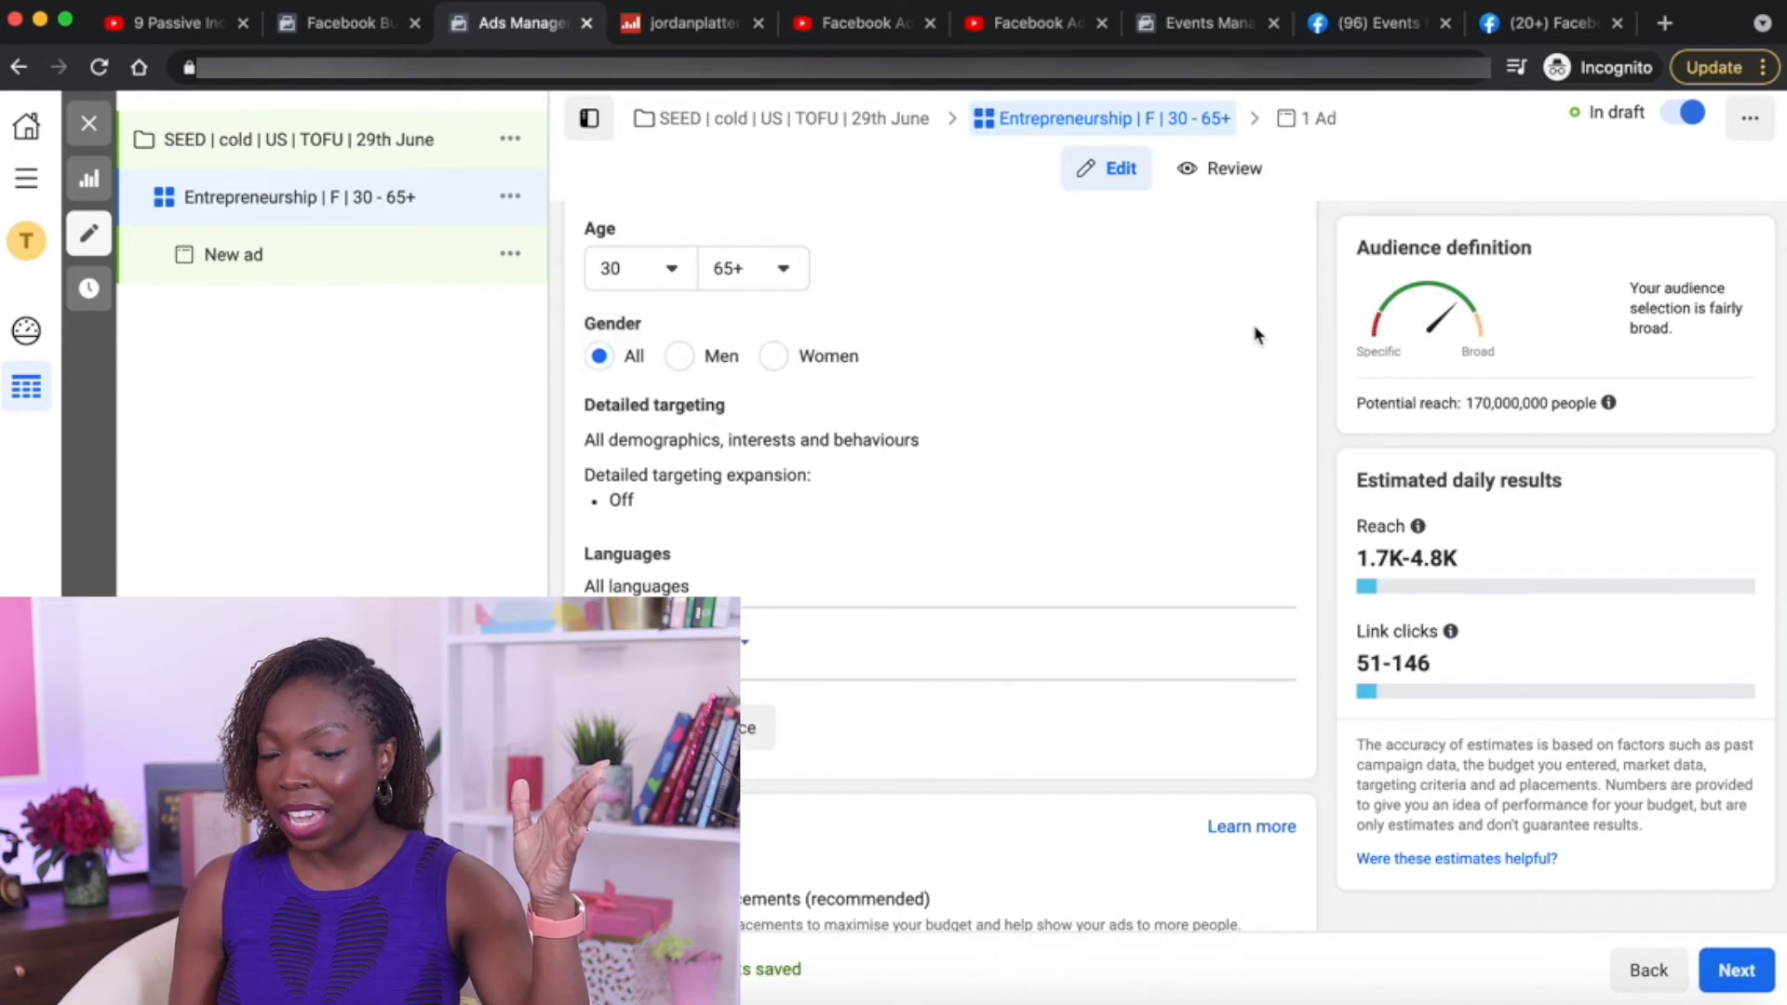
pyautogui.click(775, 358)
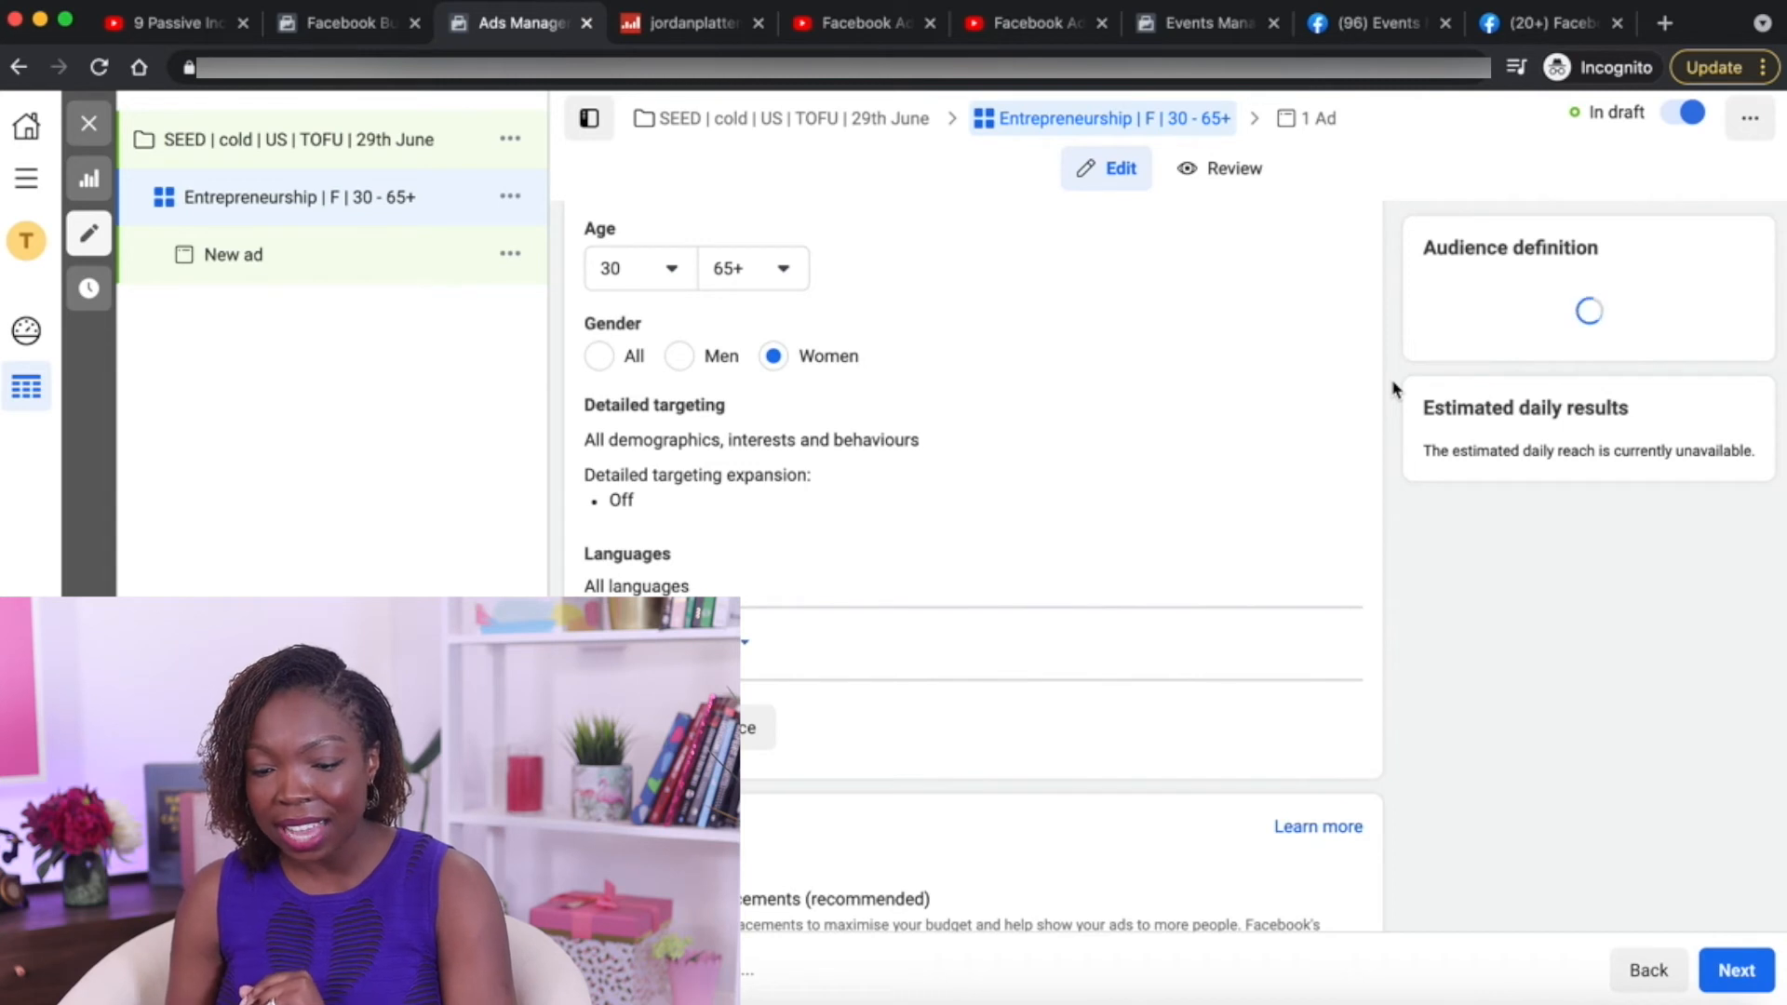
# Search the audience's detailed targeting for interests matching "entreprene"
pyautogui.scroll(-2, 1388, 423)
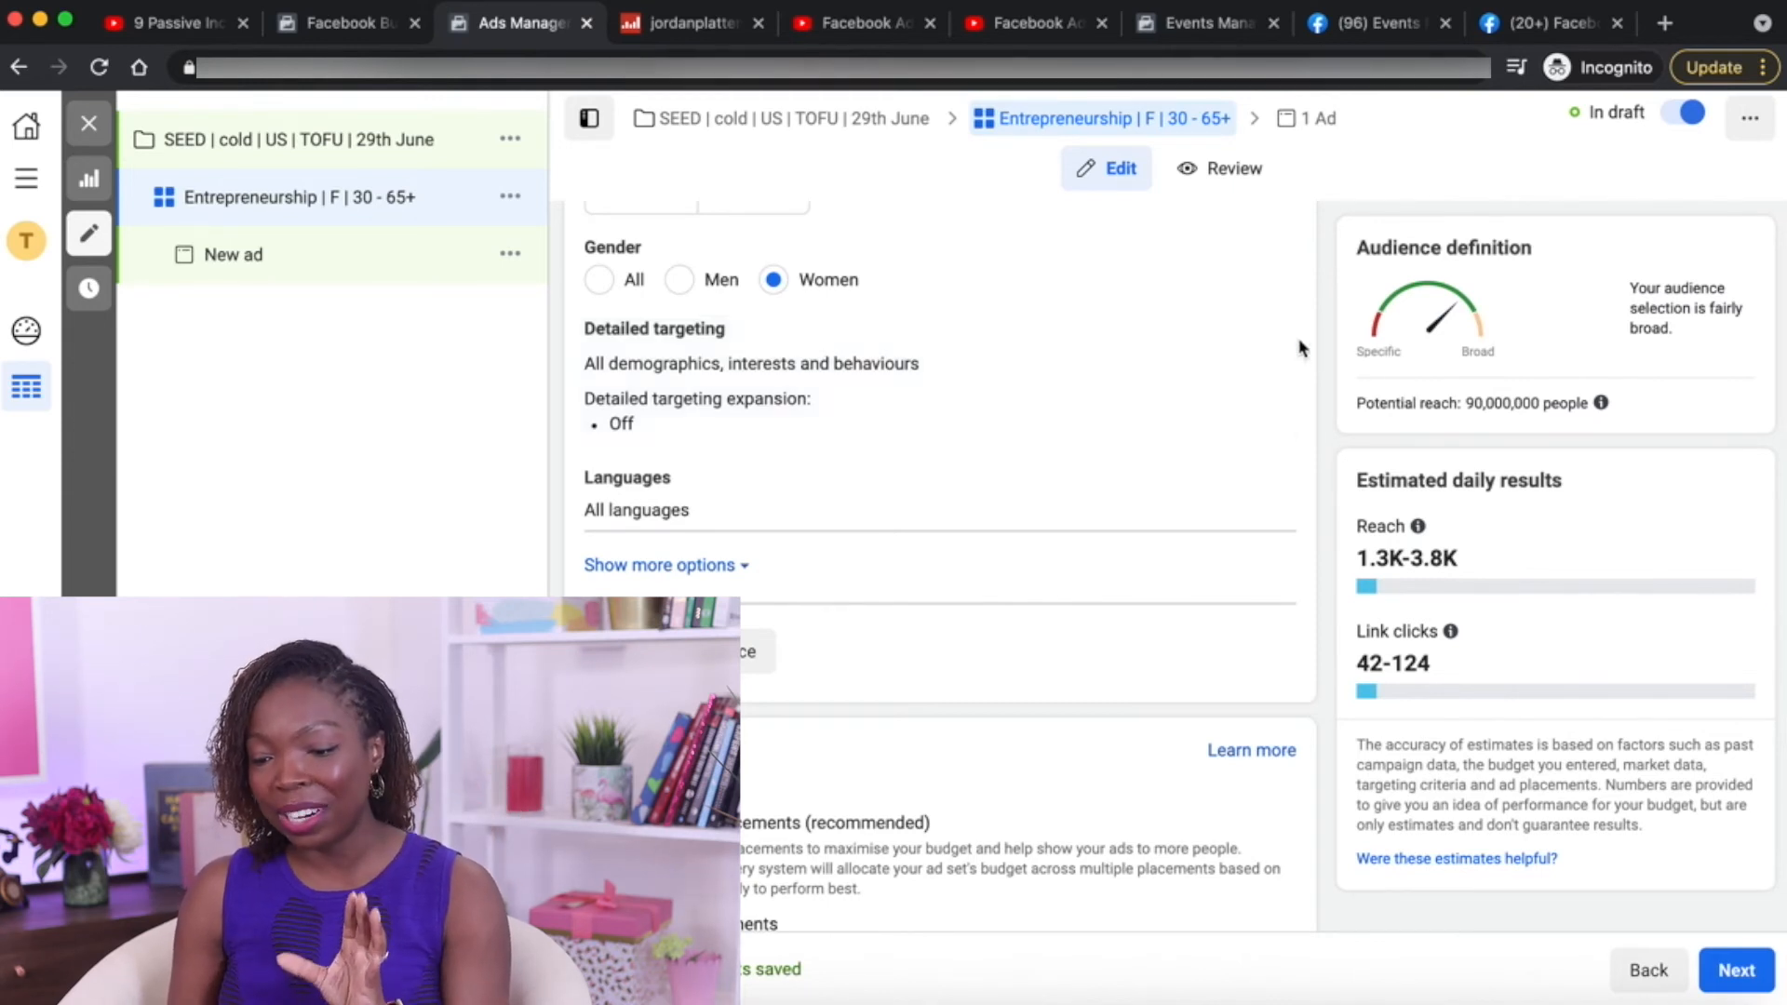
pyautogui.click(1266, 338)
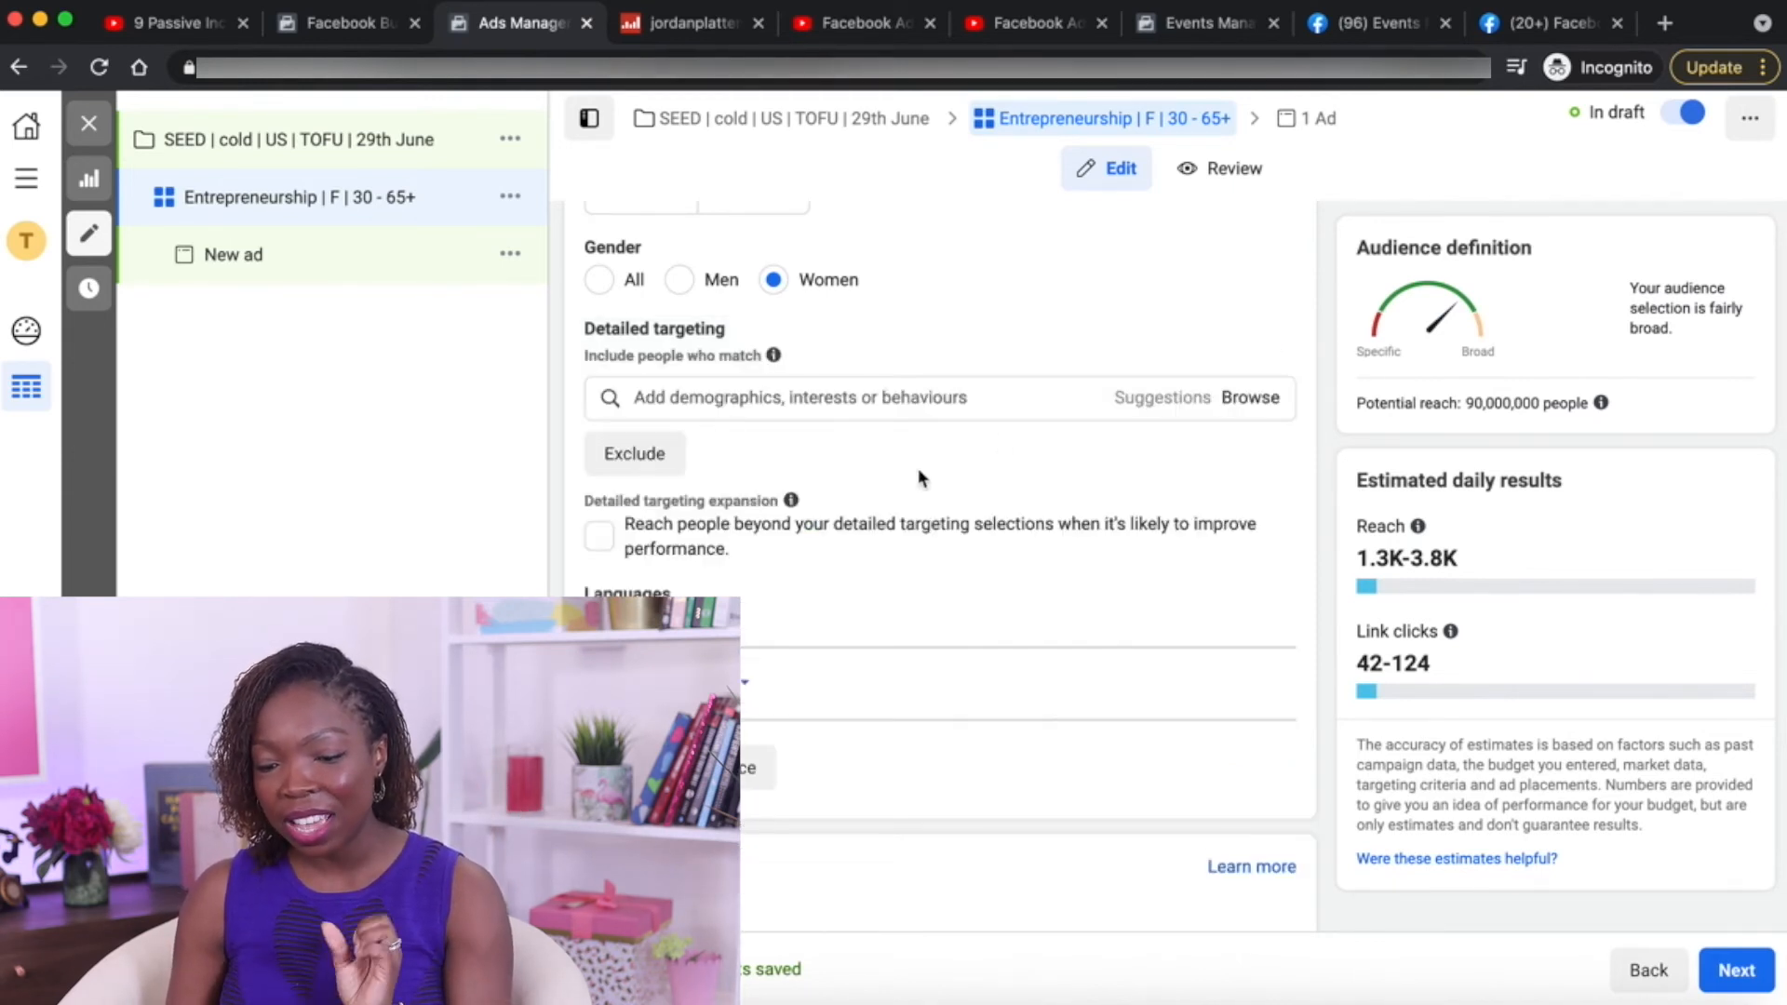
pyautogui.click(840, 399)
pyautogui.write('entreprenuership')
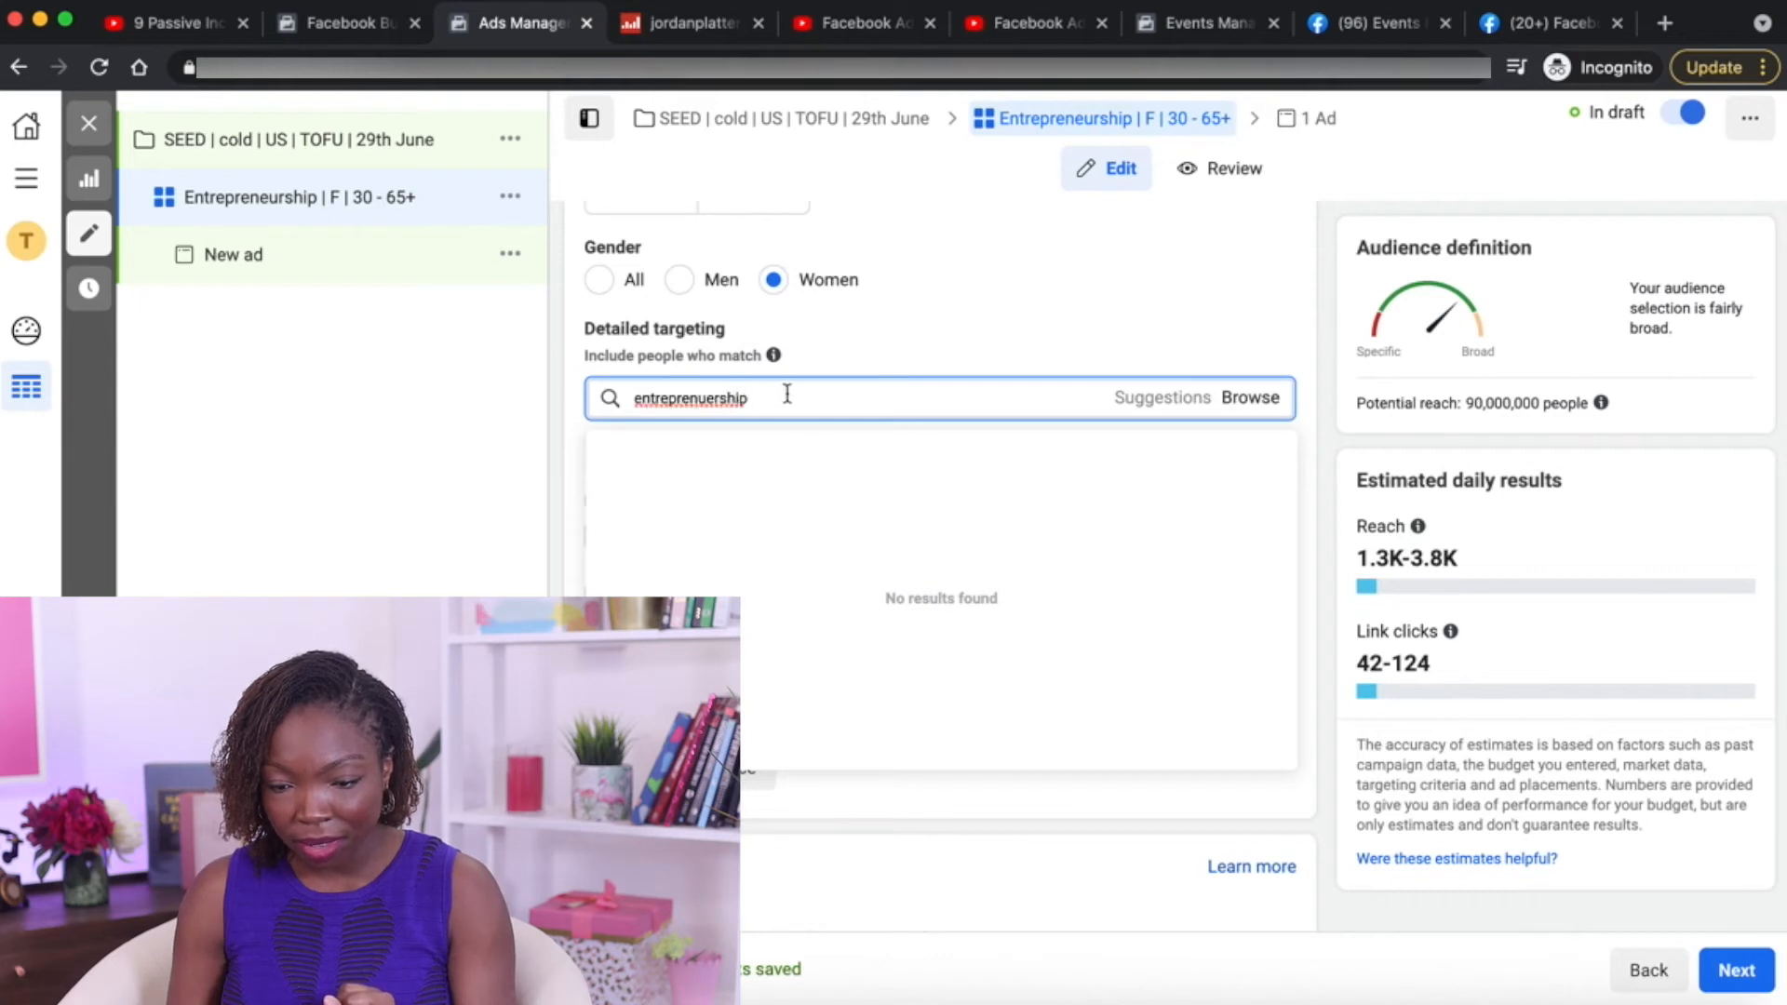
pyautogui.press('BackSpace')
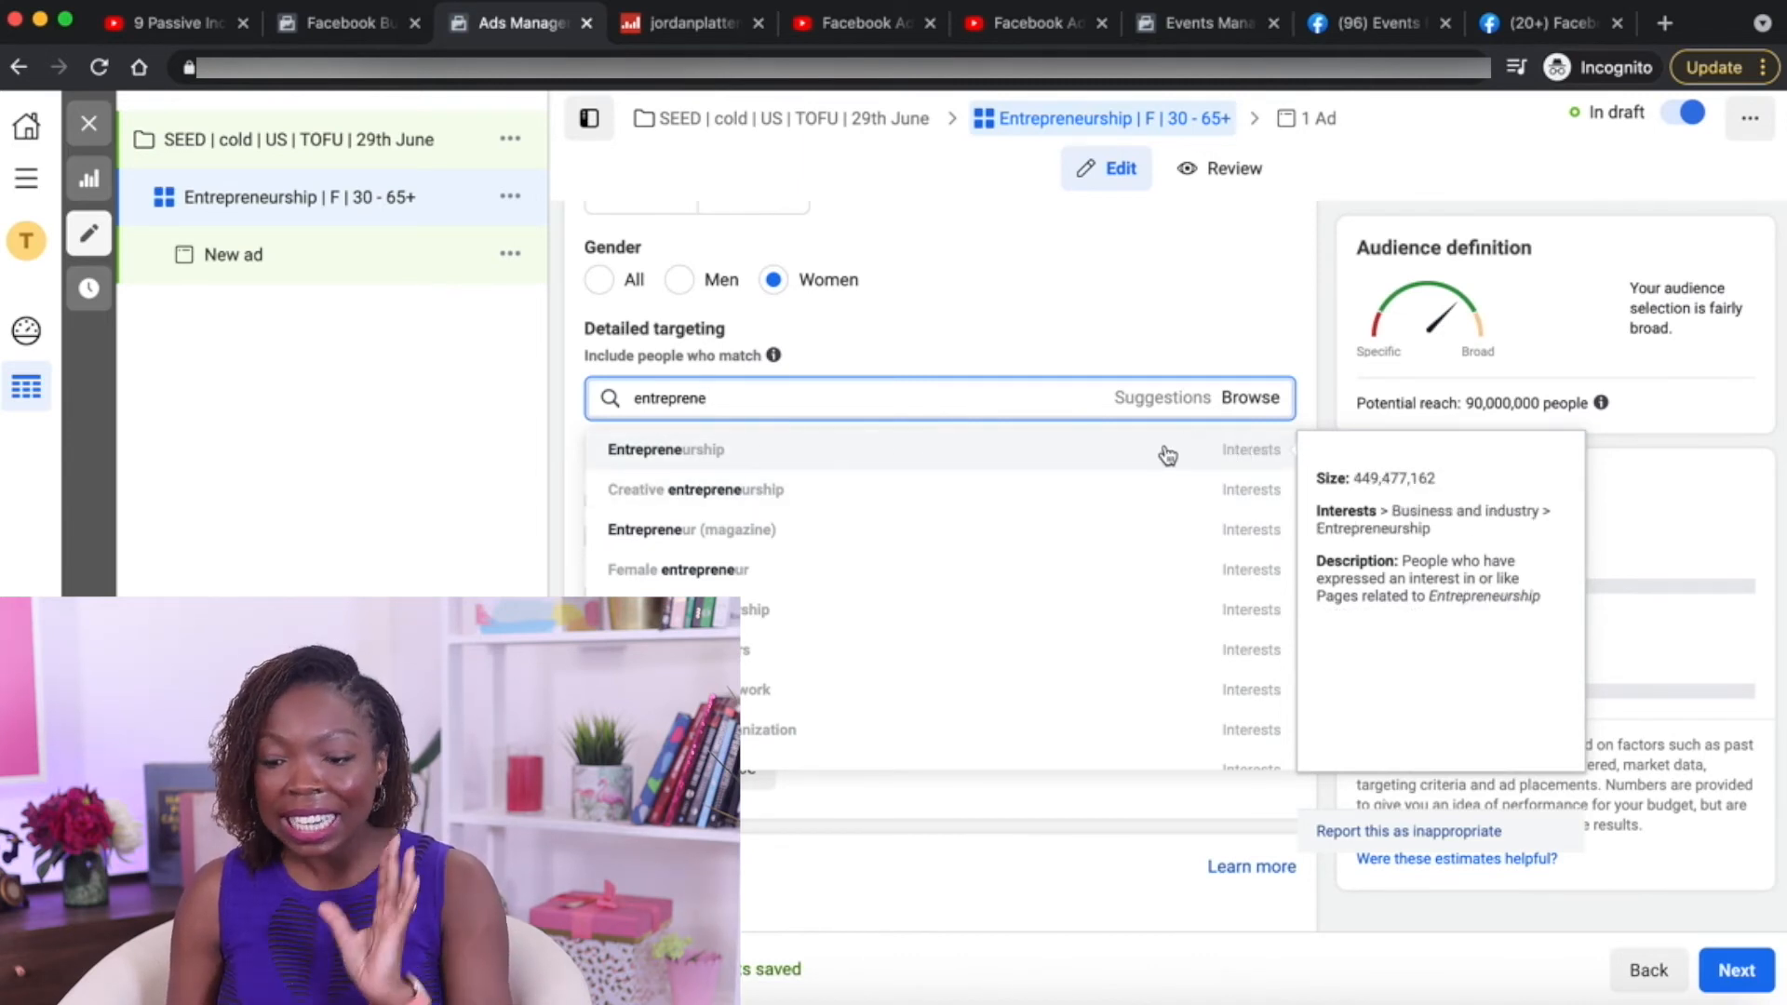
# Look through the matching interest suggestions and add Entrepreneurship to the people the audience must match
pyautogui.scroll(-2, 1097, 614)
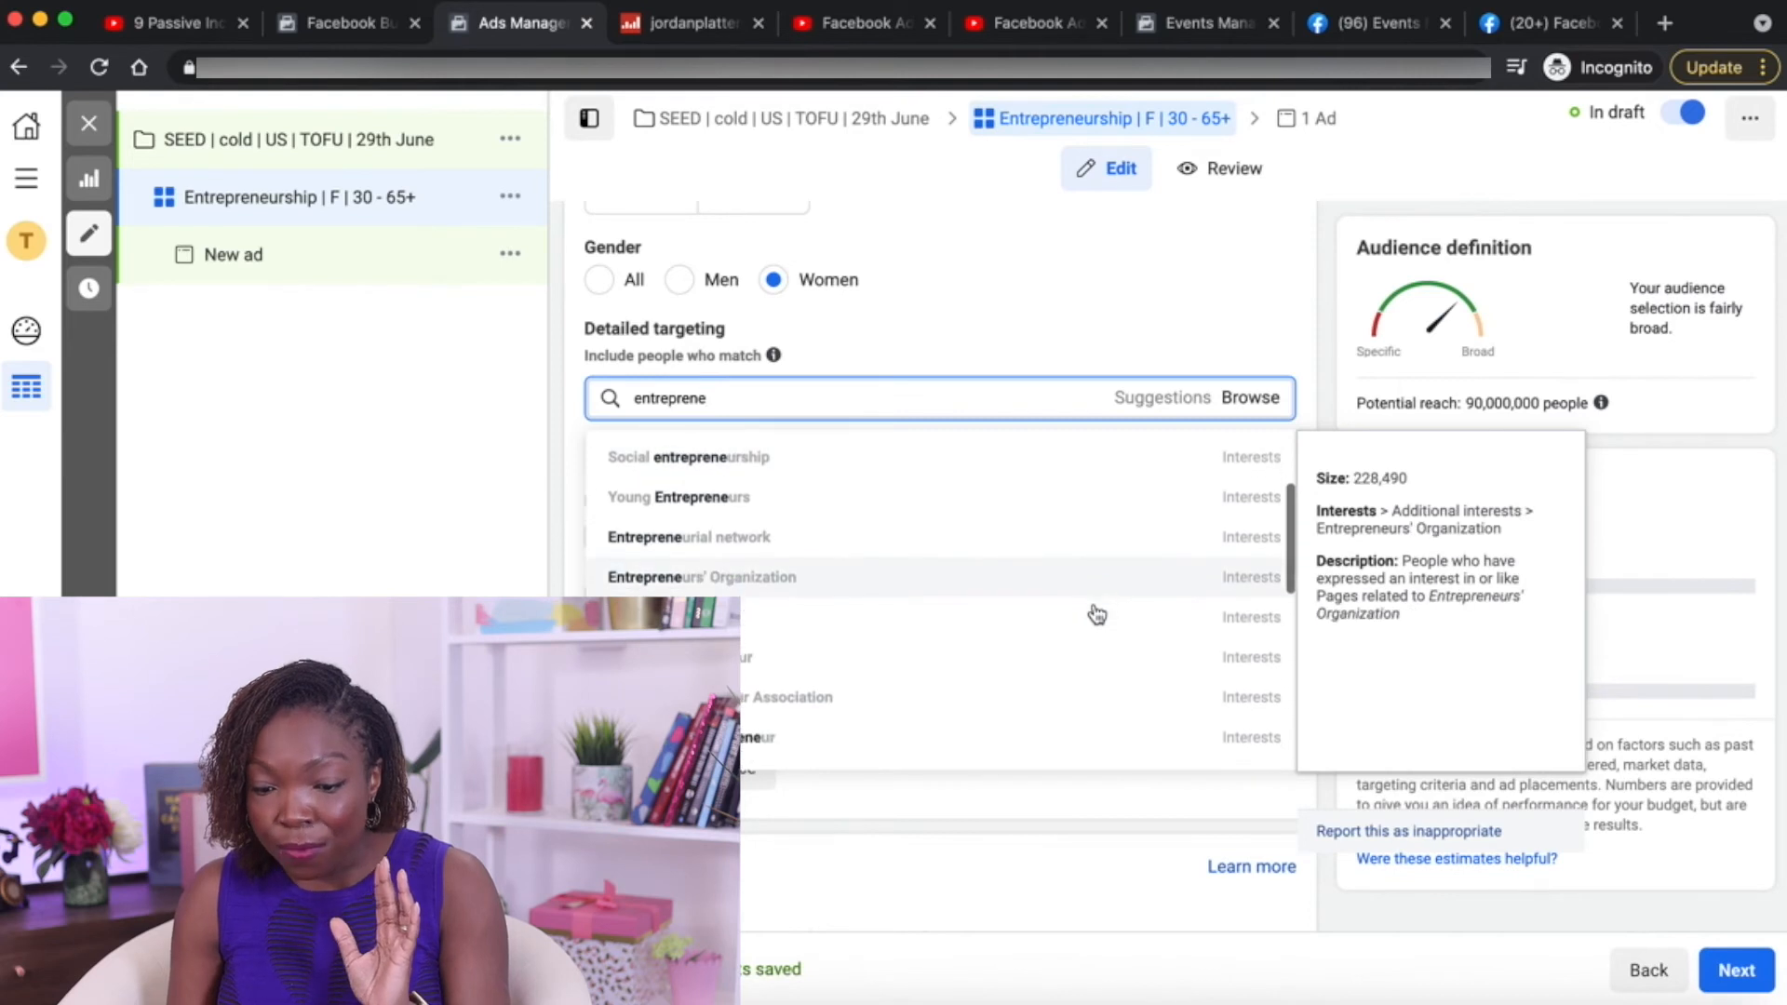
pyautogui.scroll(2, 1089, 586)
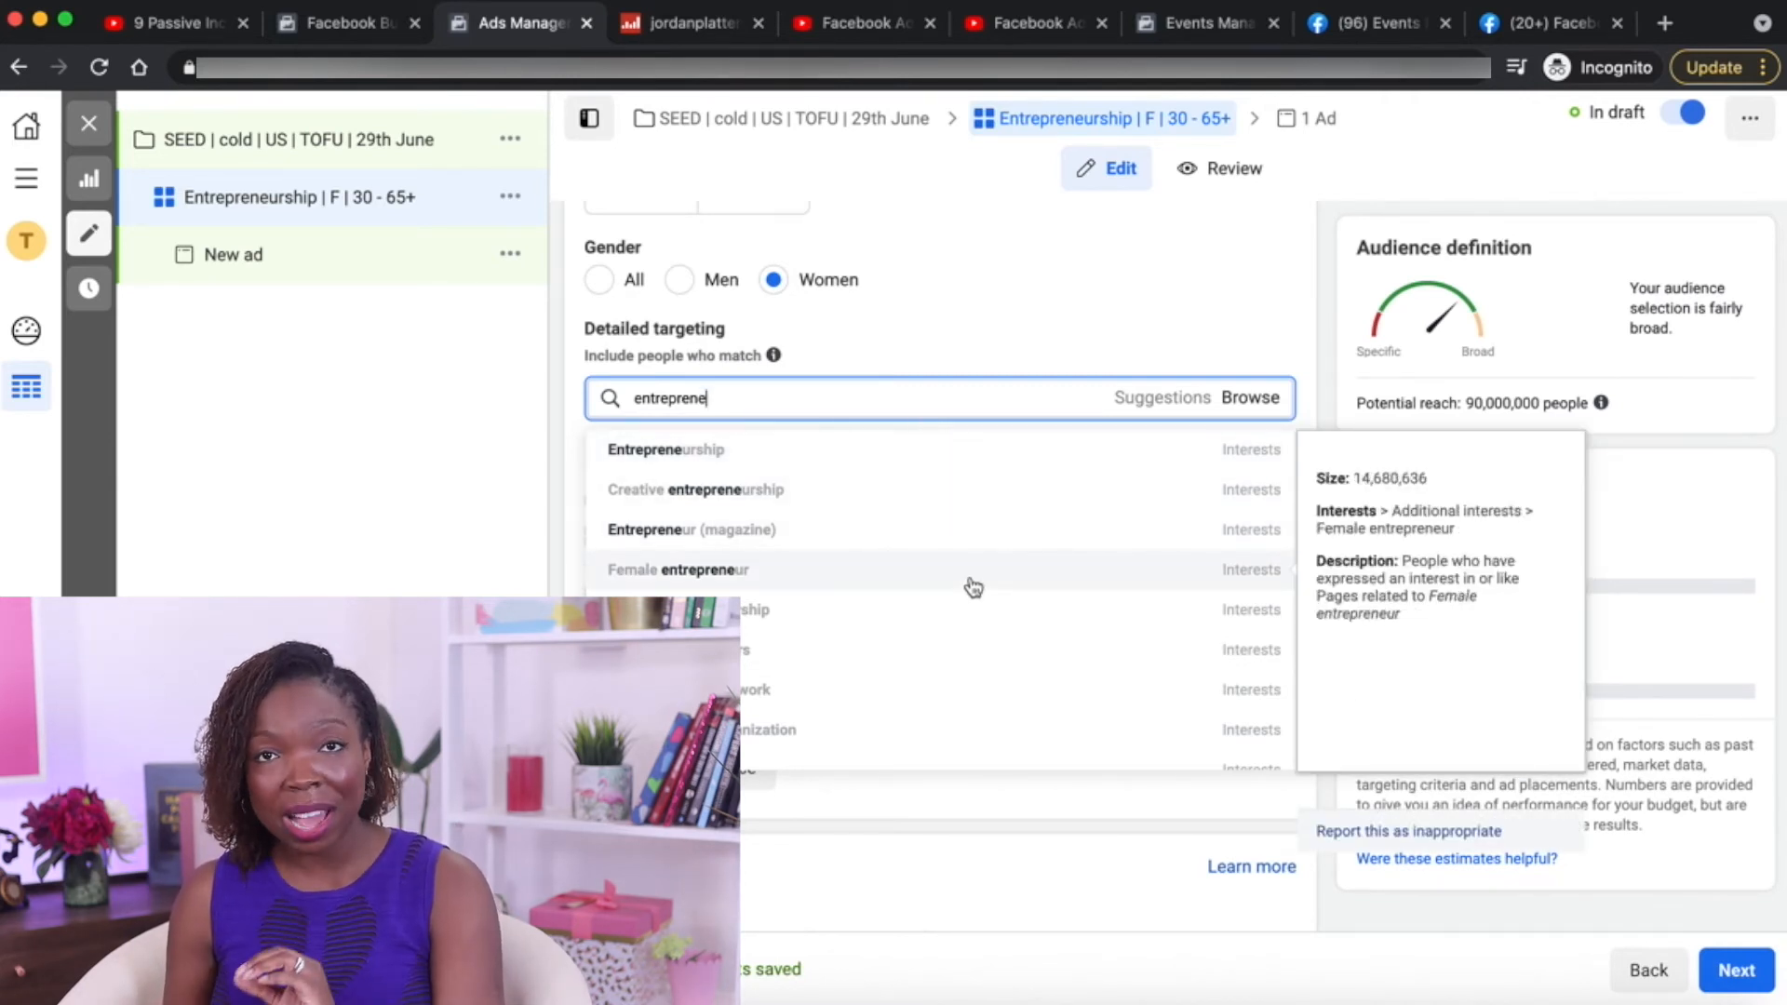
pyautogui.scroll(-5, 973, 643)
pyautogui.scroll(-3, 972, 644)
pyautogui.scroll(8, 968, 640)
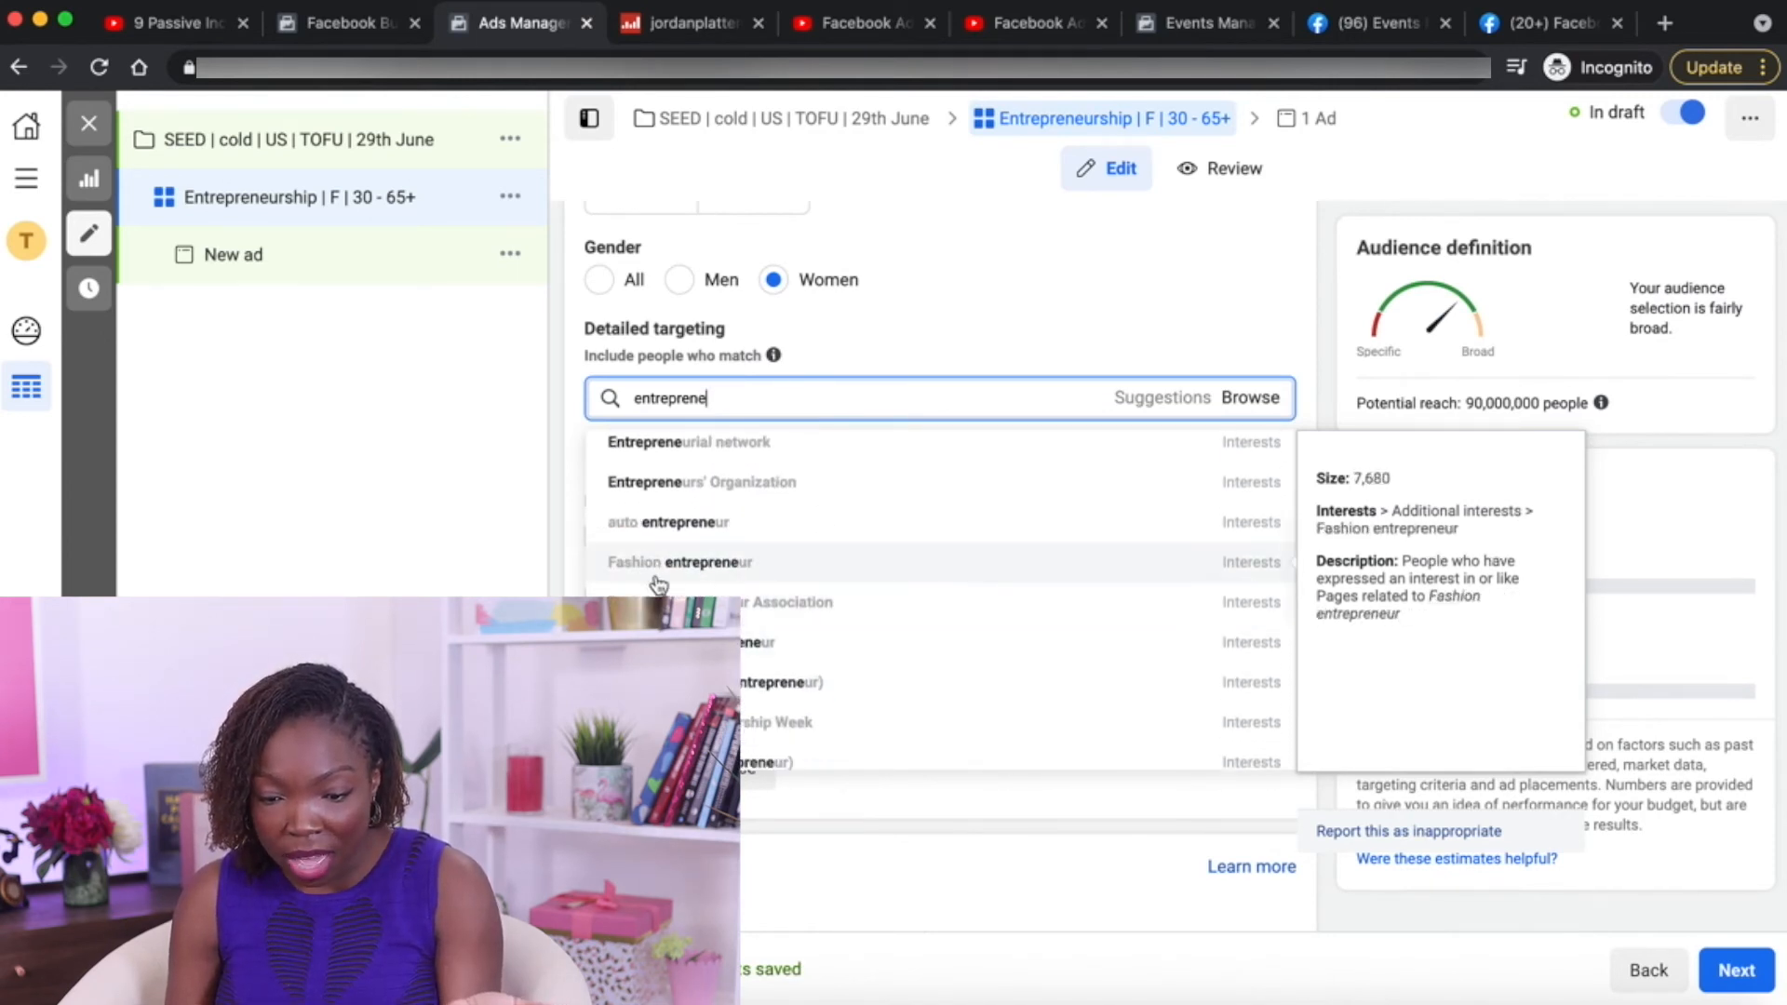
pyautogui.scroll(-1, 659, 611)
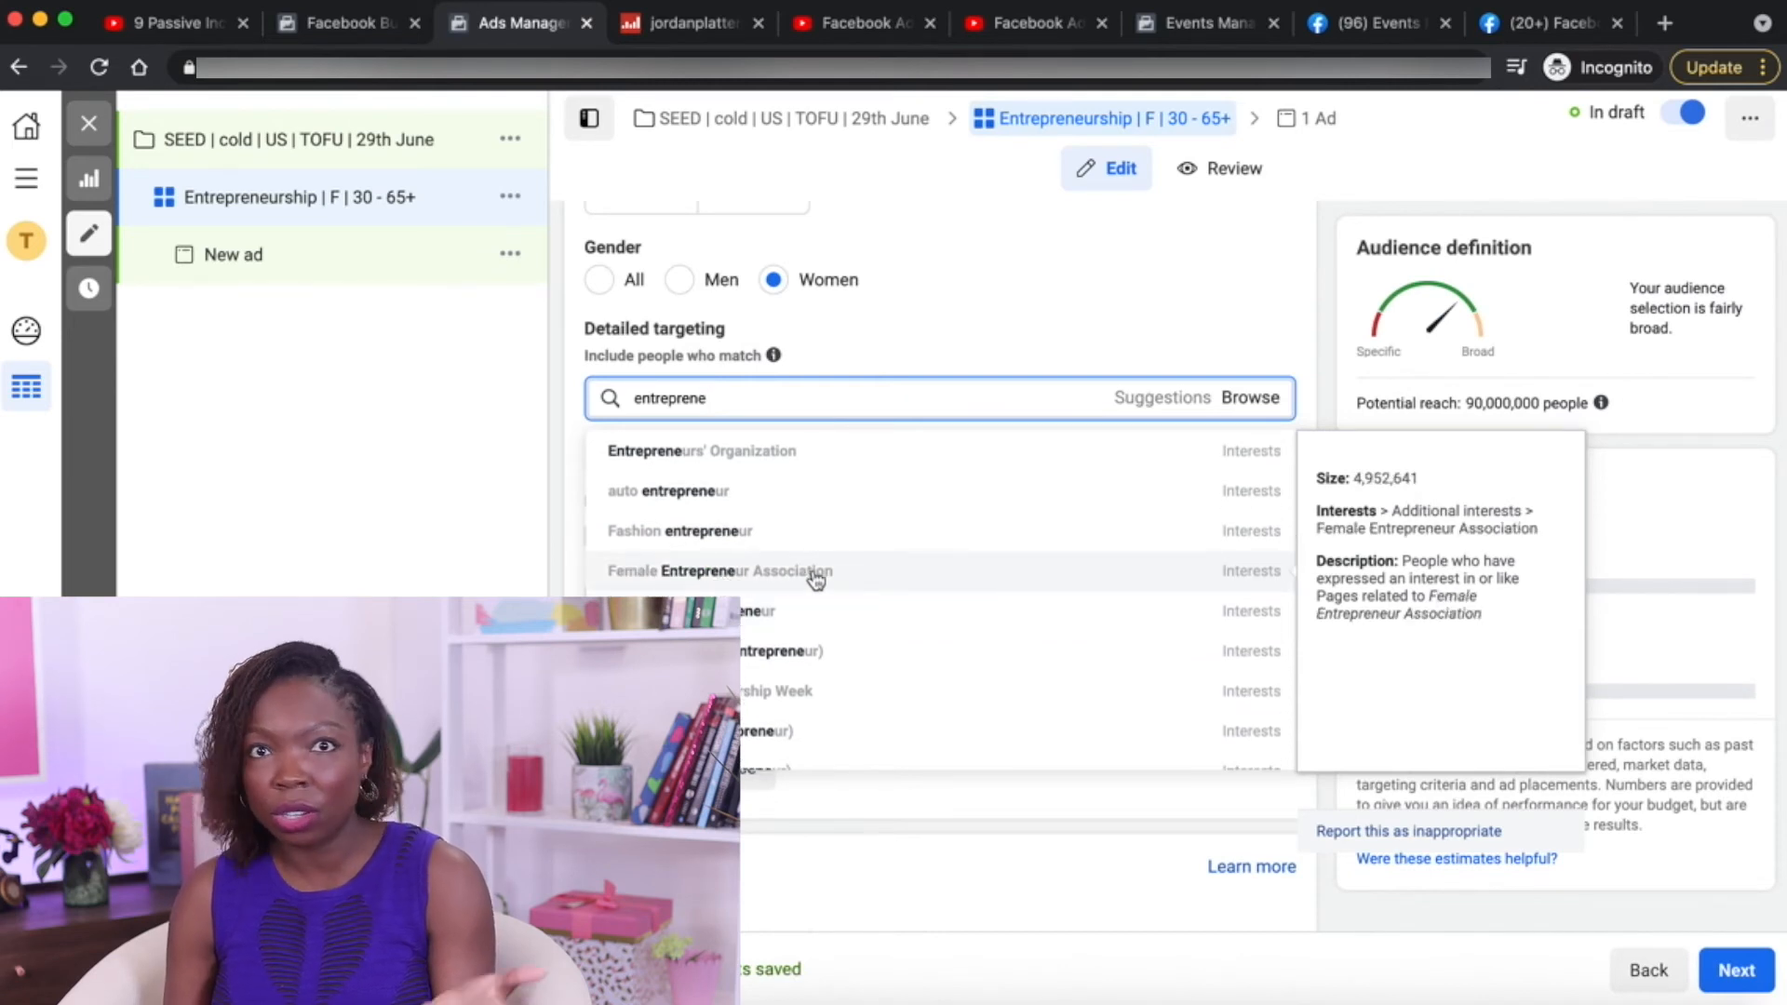
pyautogui.scroll(1, 922, 535)
pyautogui.scroll(-5, 925, 533)
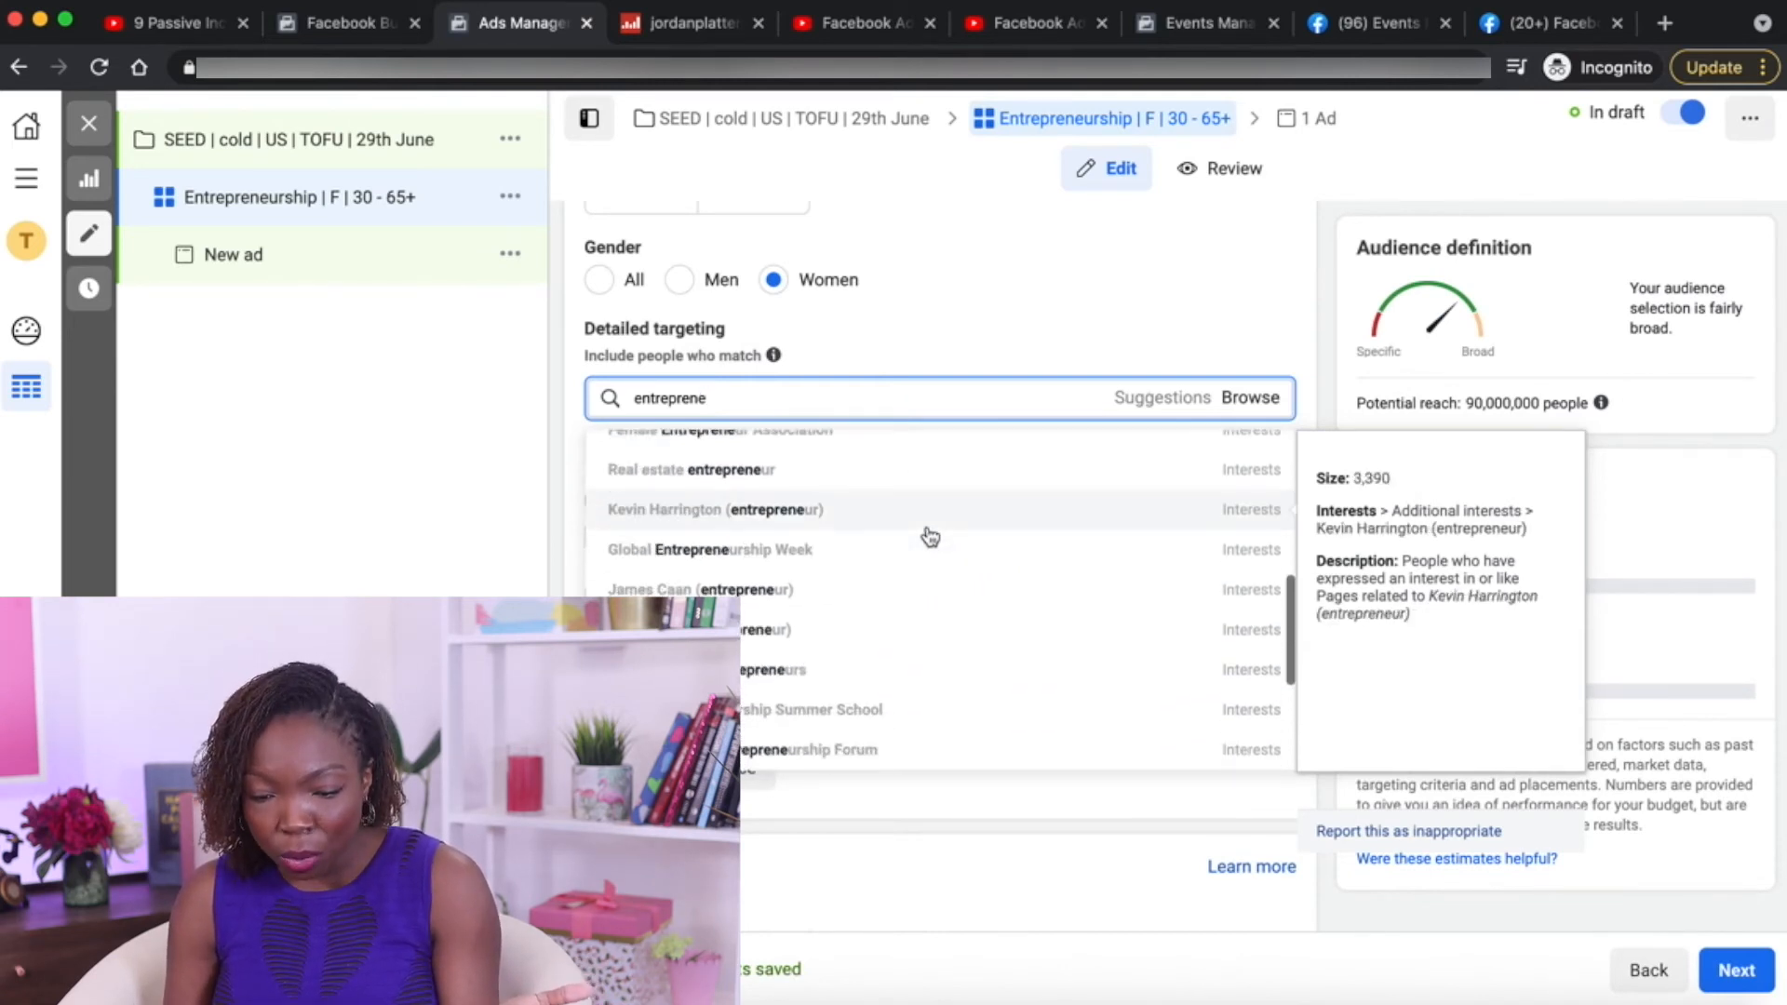
pyautogui.scroll(-4, 764, 707)
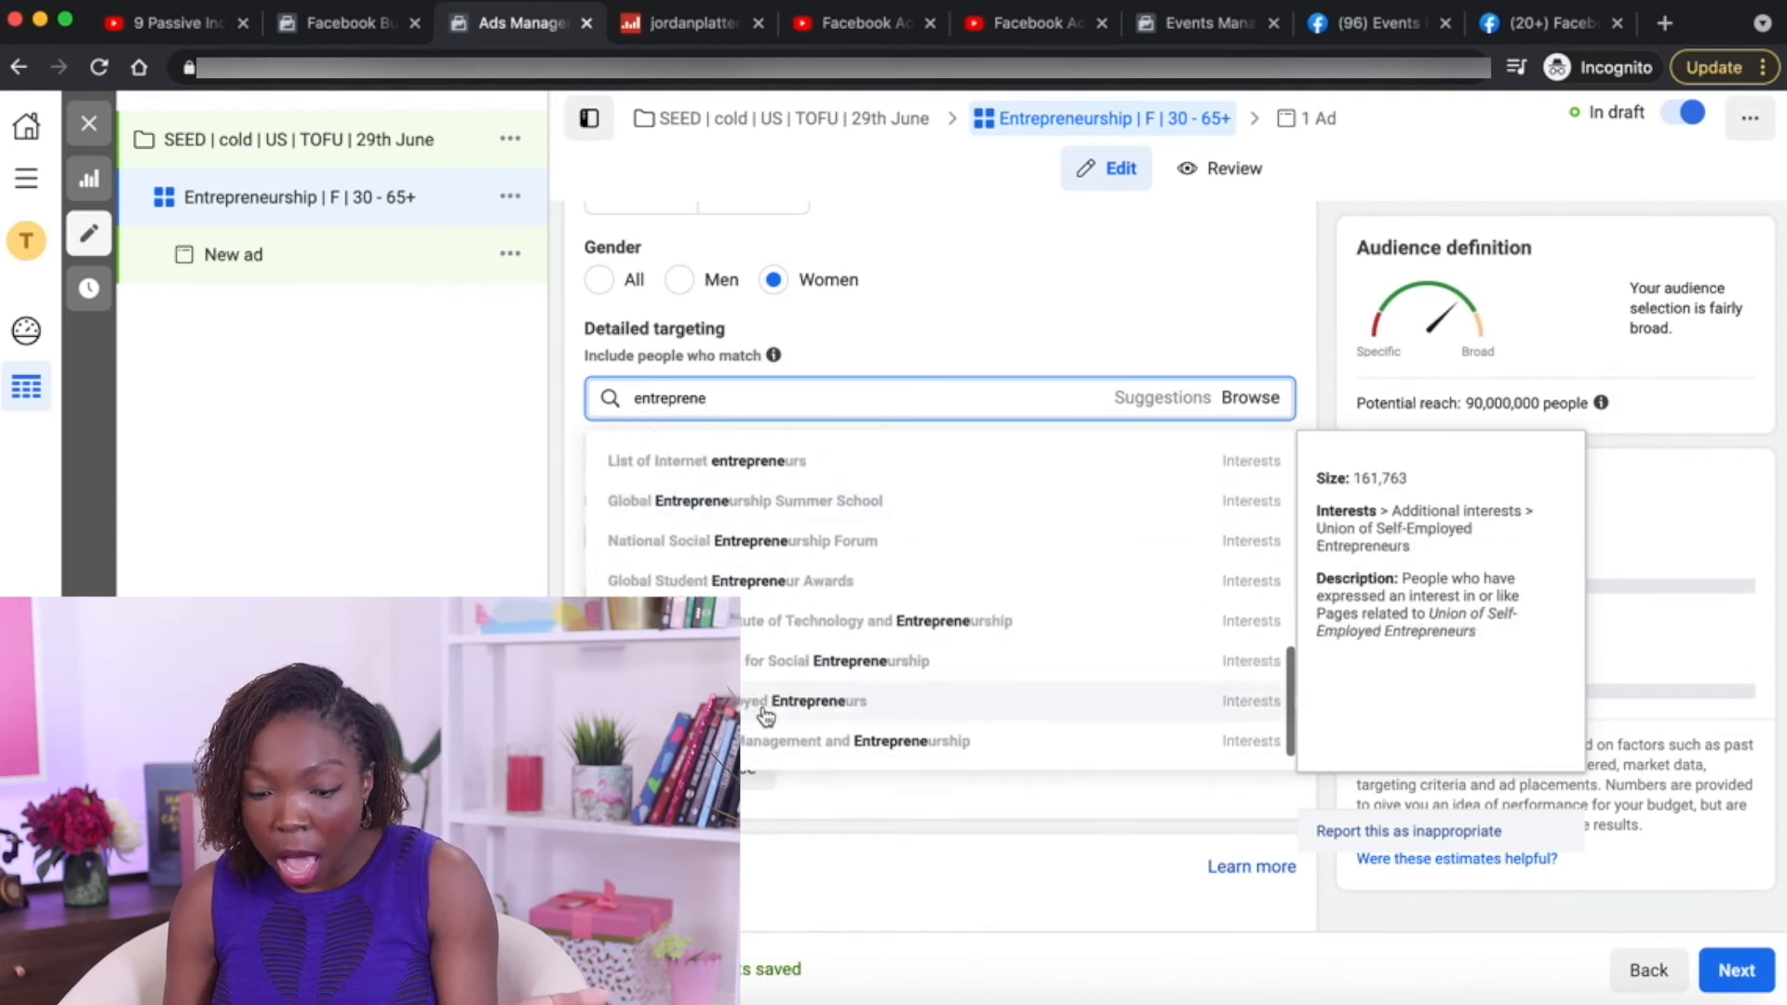
pyautogui.scroll(8, 761, 531)
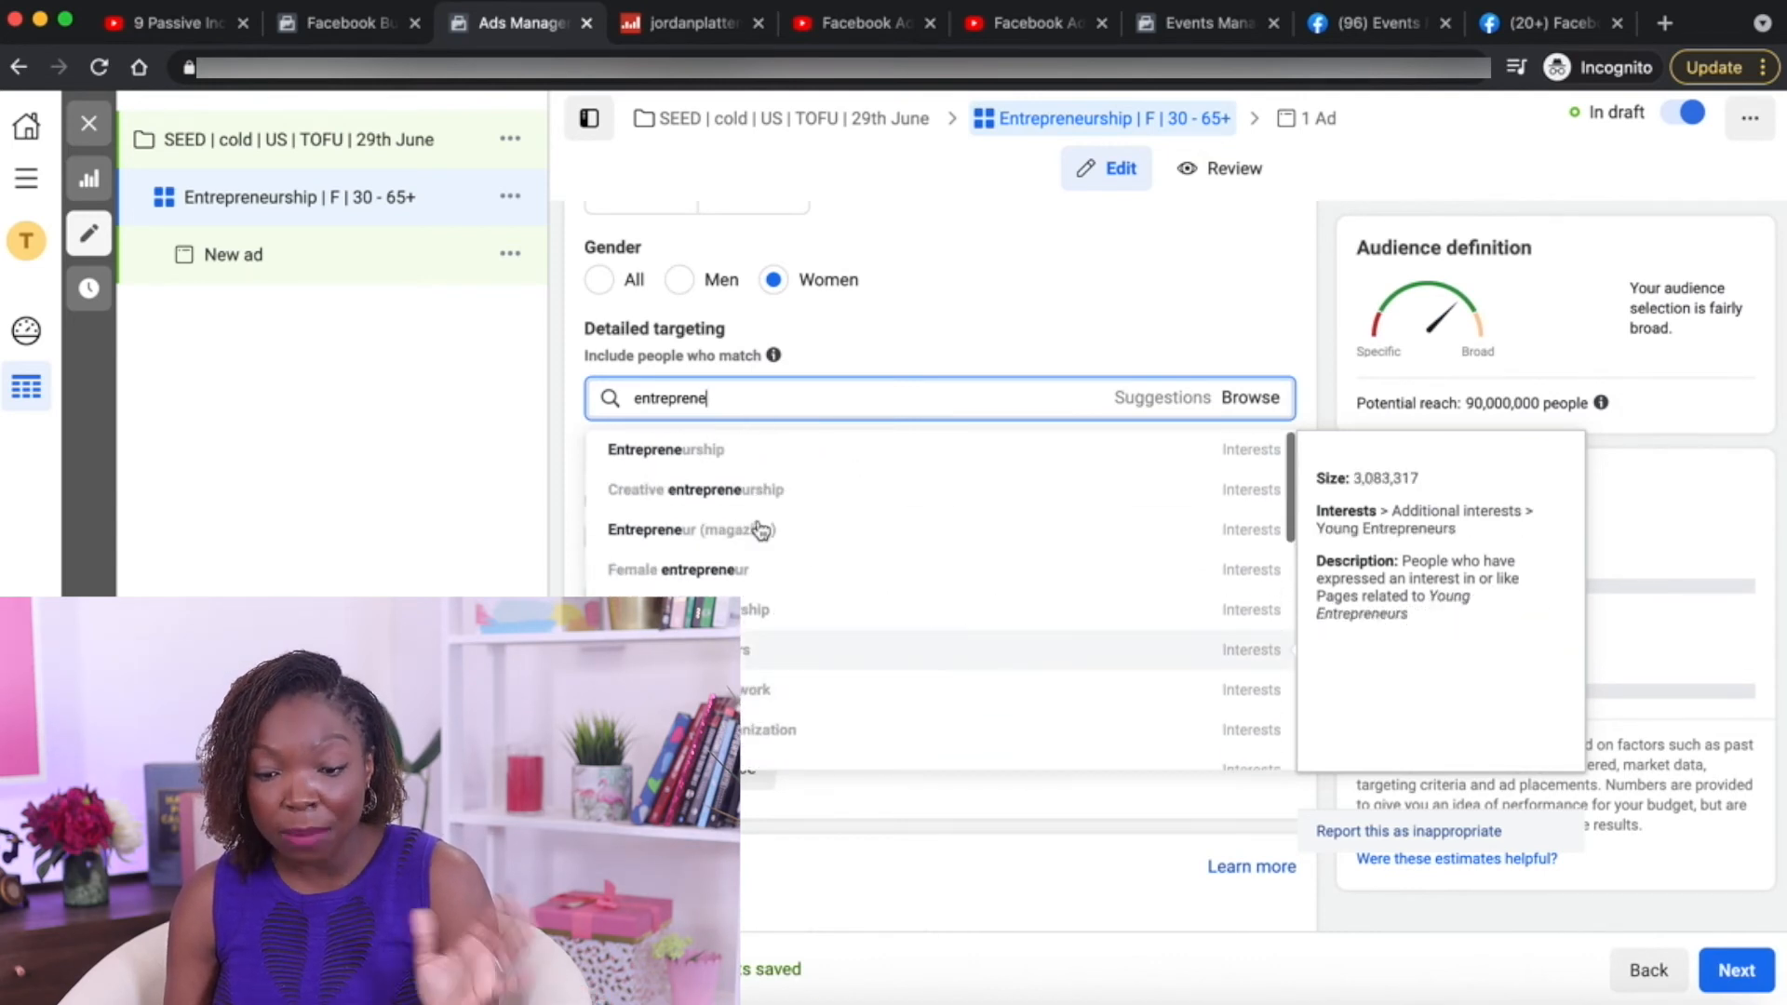
pyautogui.click(760, 451)
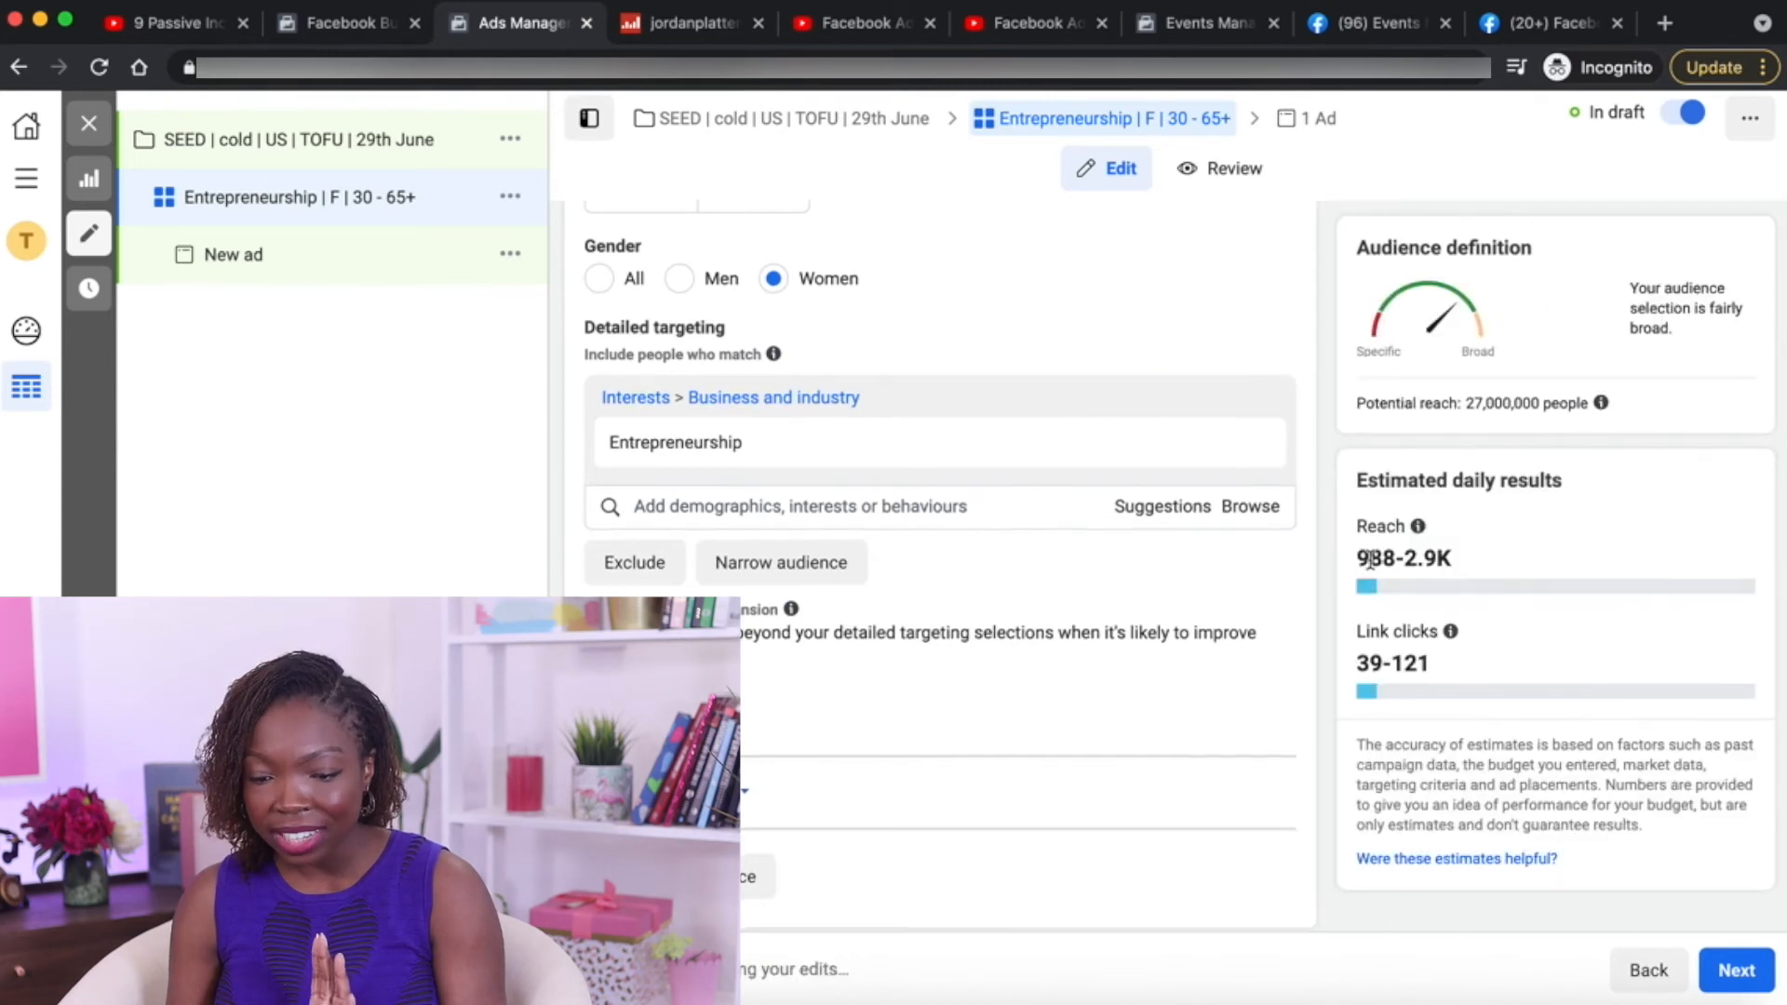
# Switch the ad set from automatic to manual placements
pyautogui.scroll(-3, 1337, 606)
pyautogui.scroll(-10, 1338, 607)
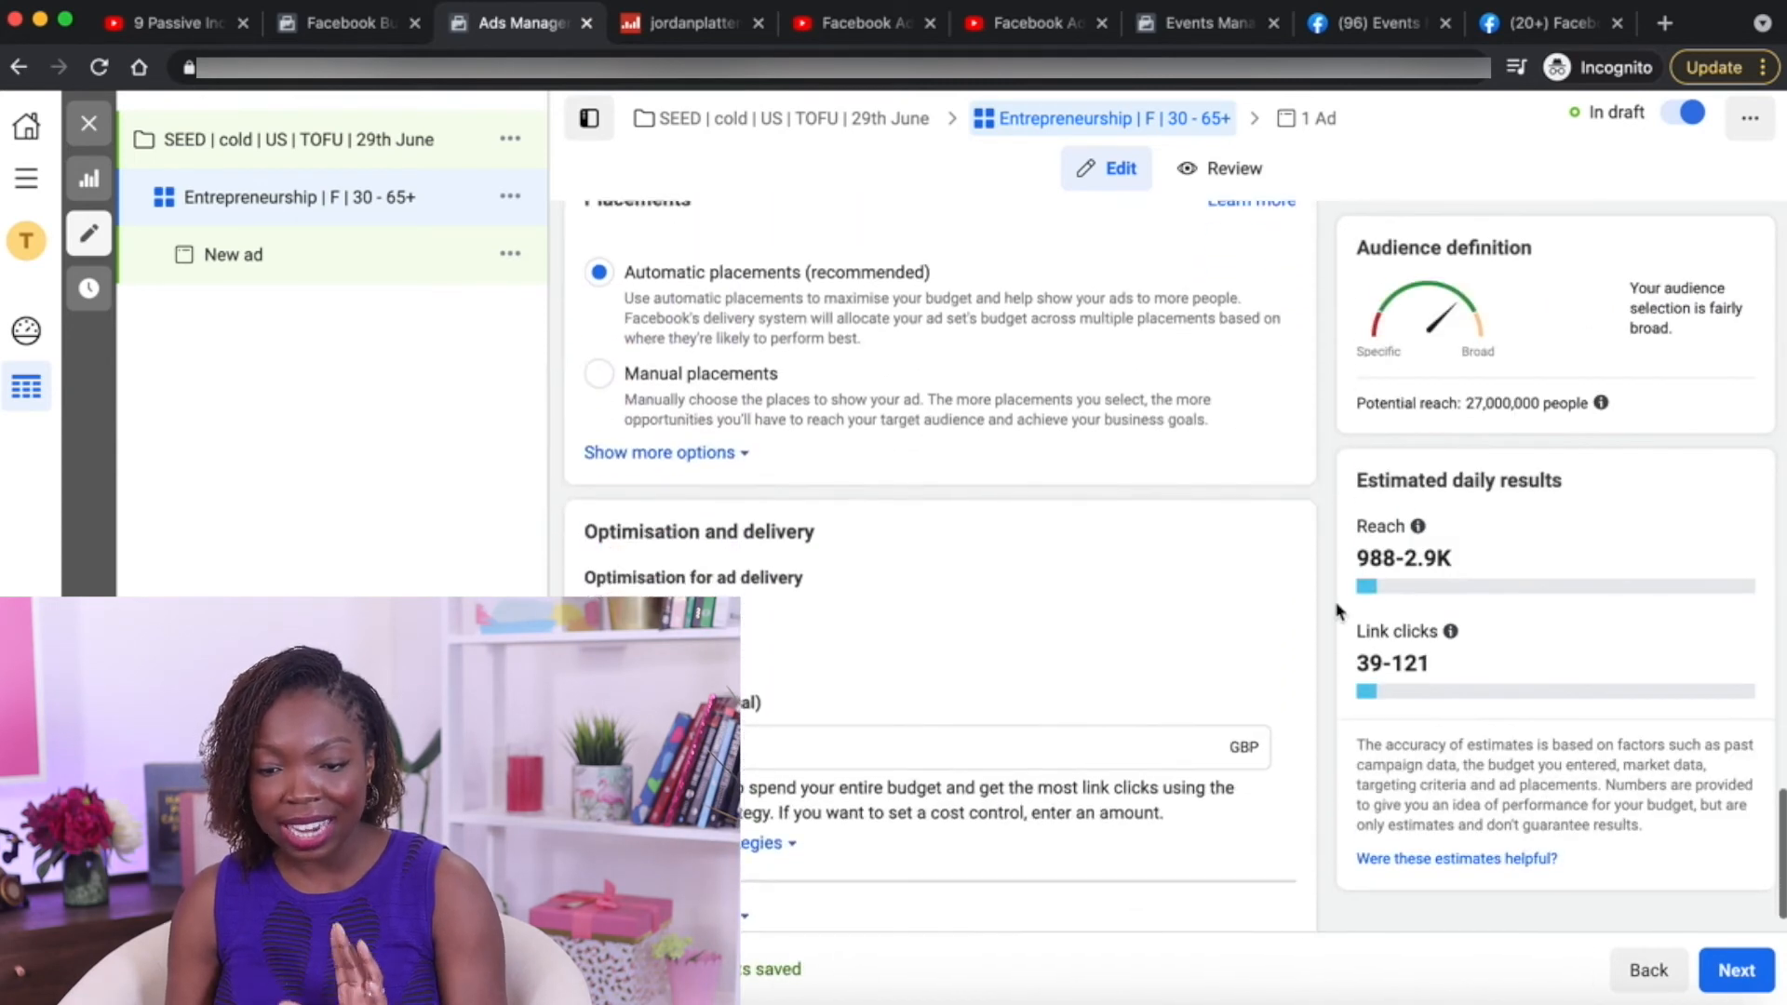
pyautogui.scroll(1, 1337, 607)
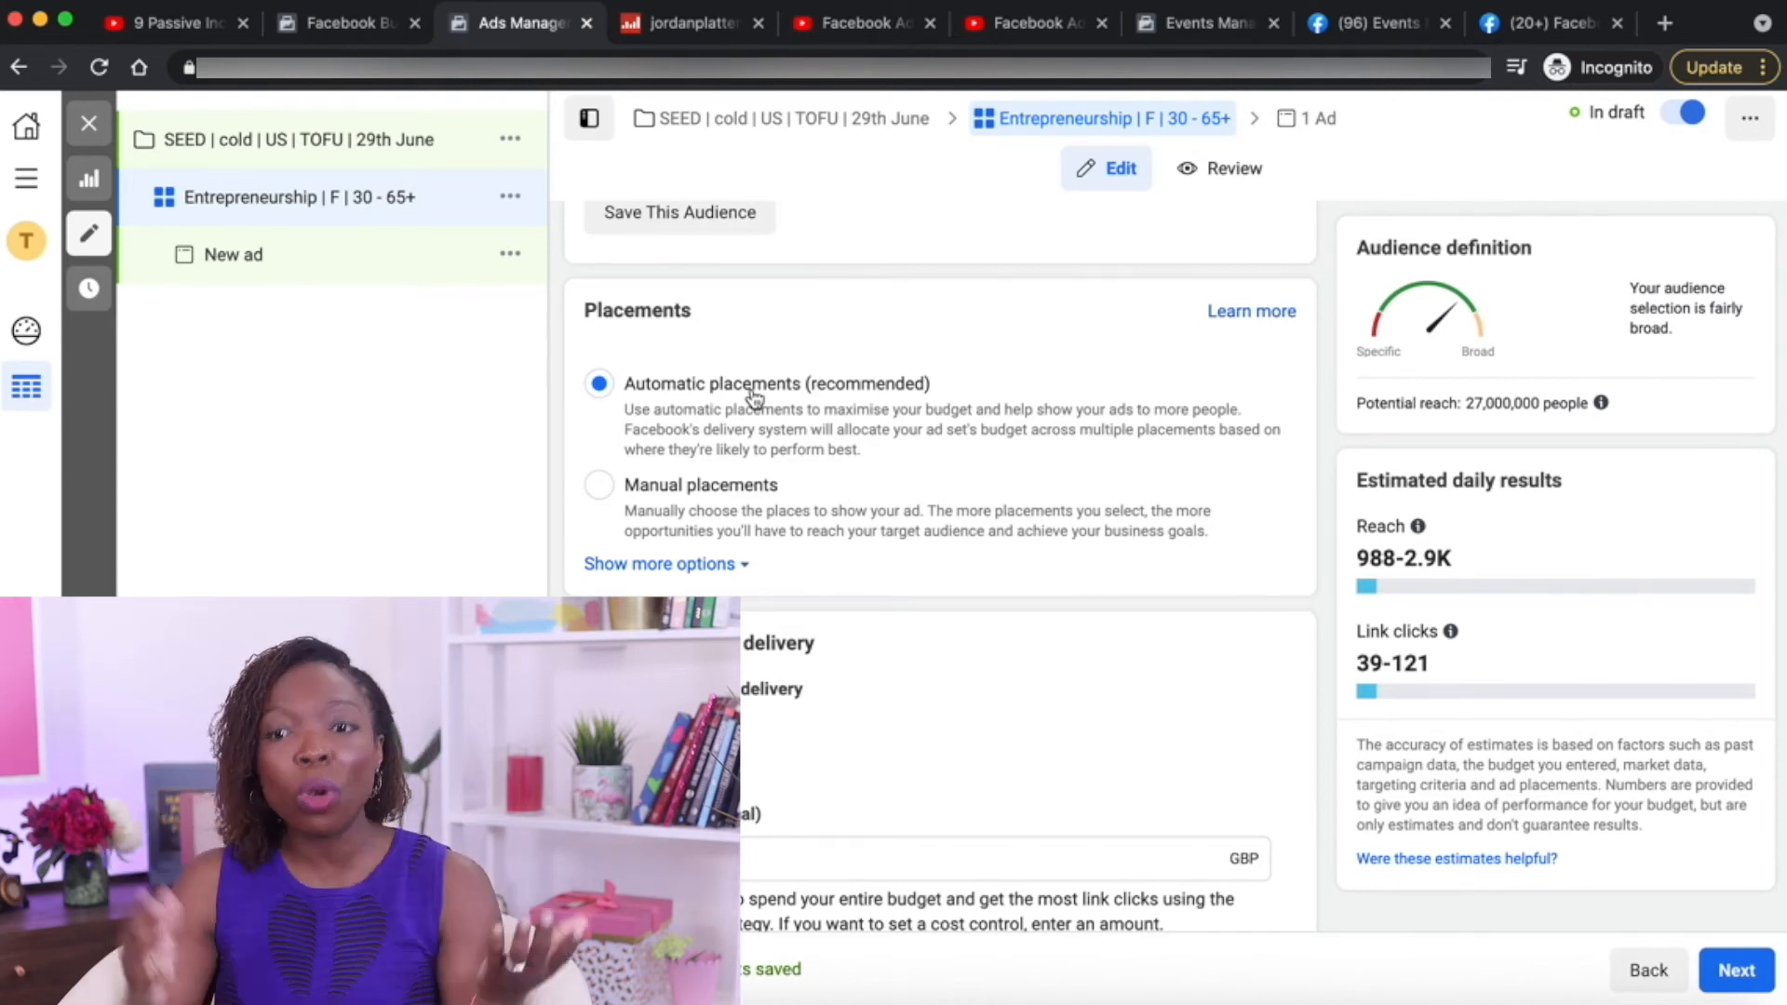
pyautogui.scroll(-2, 1256, 684)
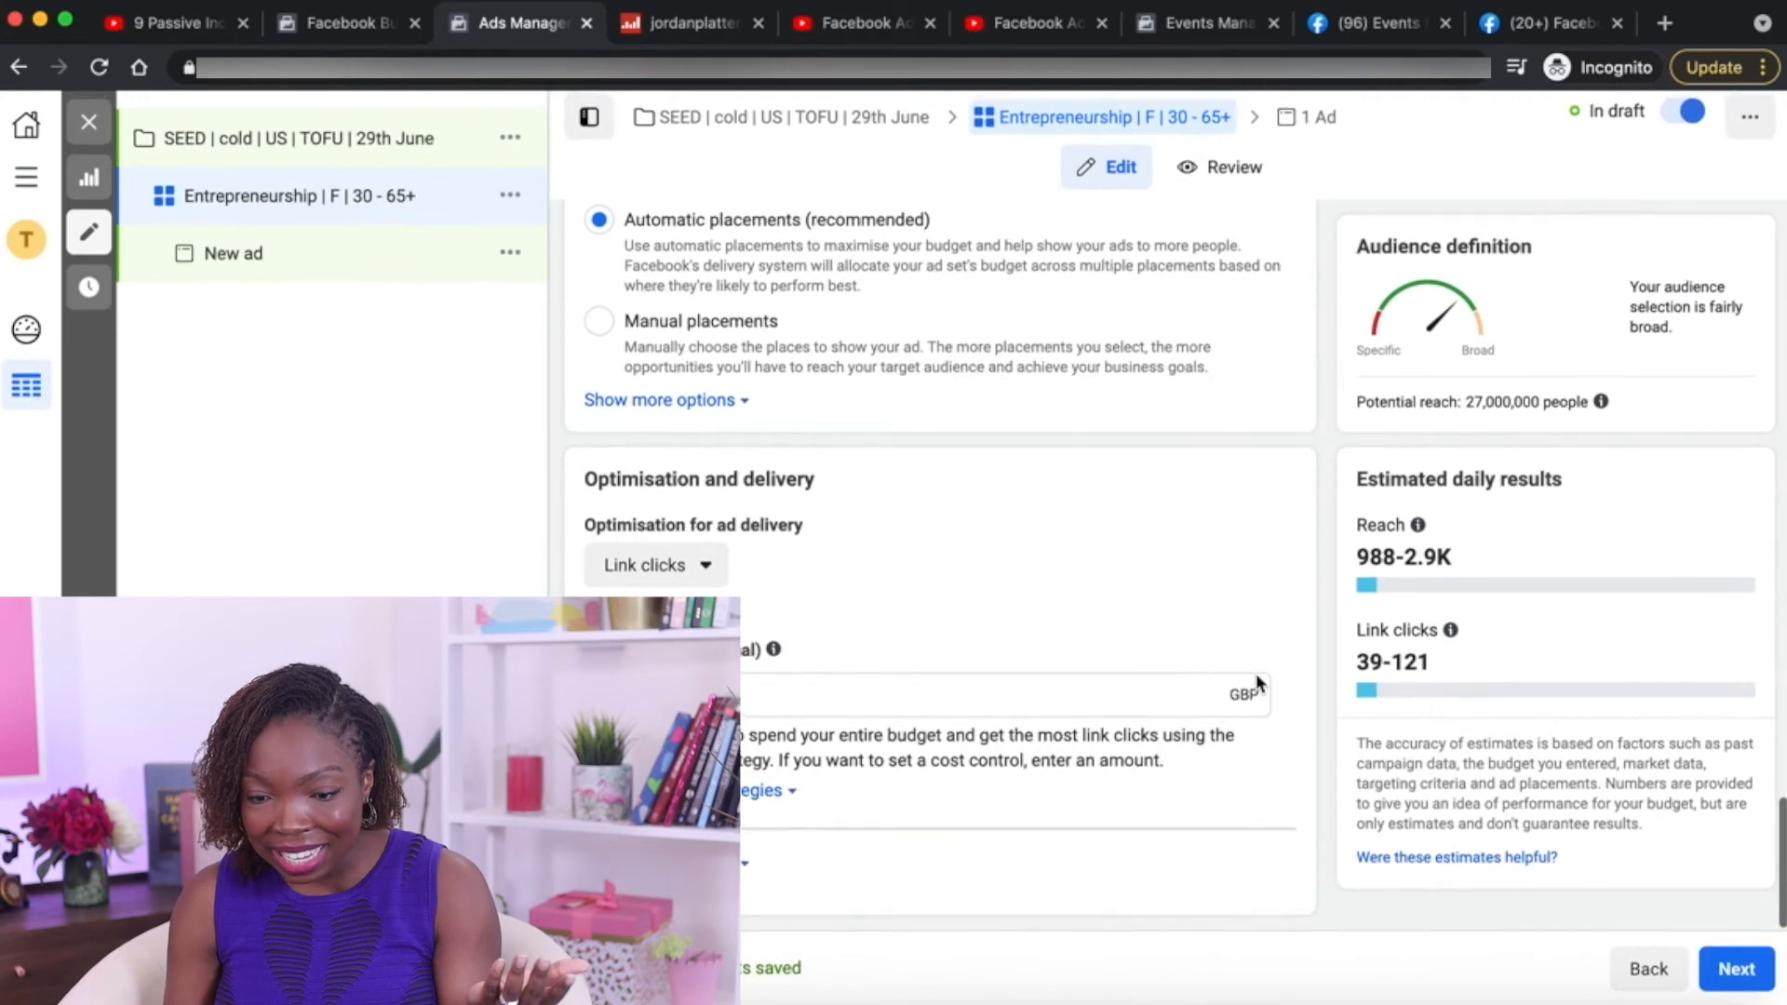
pyautogui.scroll(4, 1256, 684)
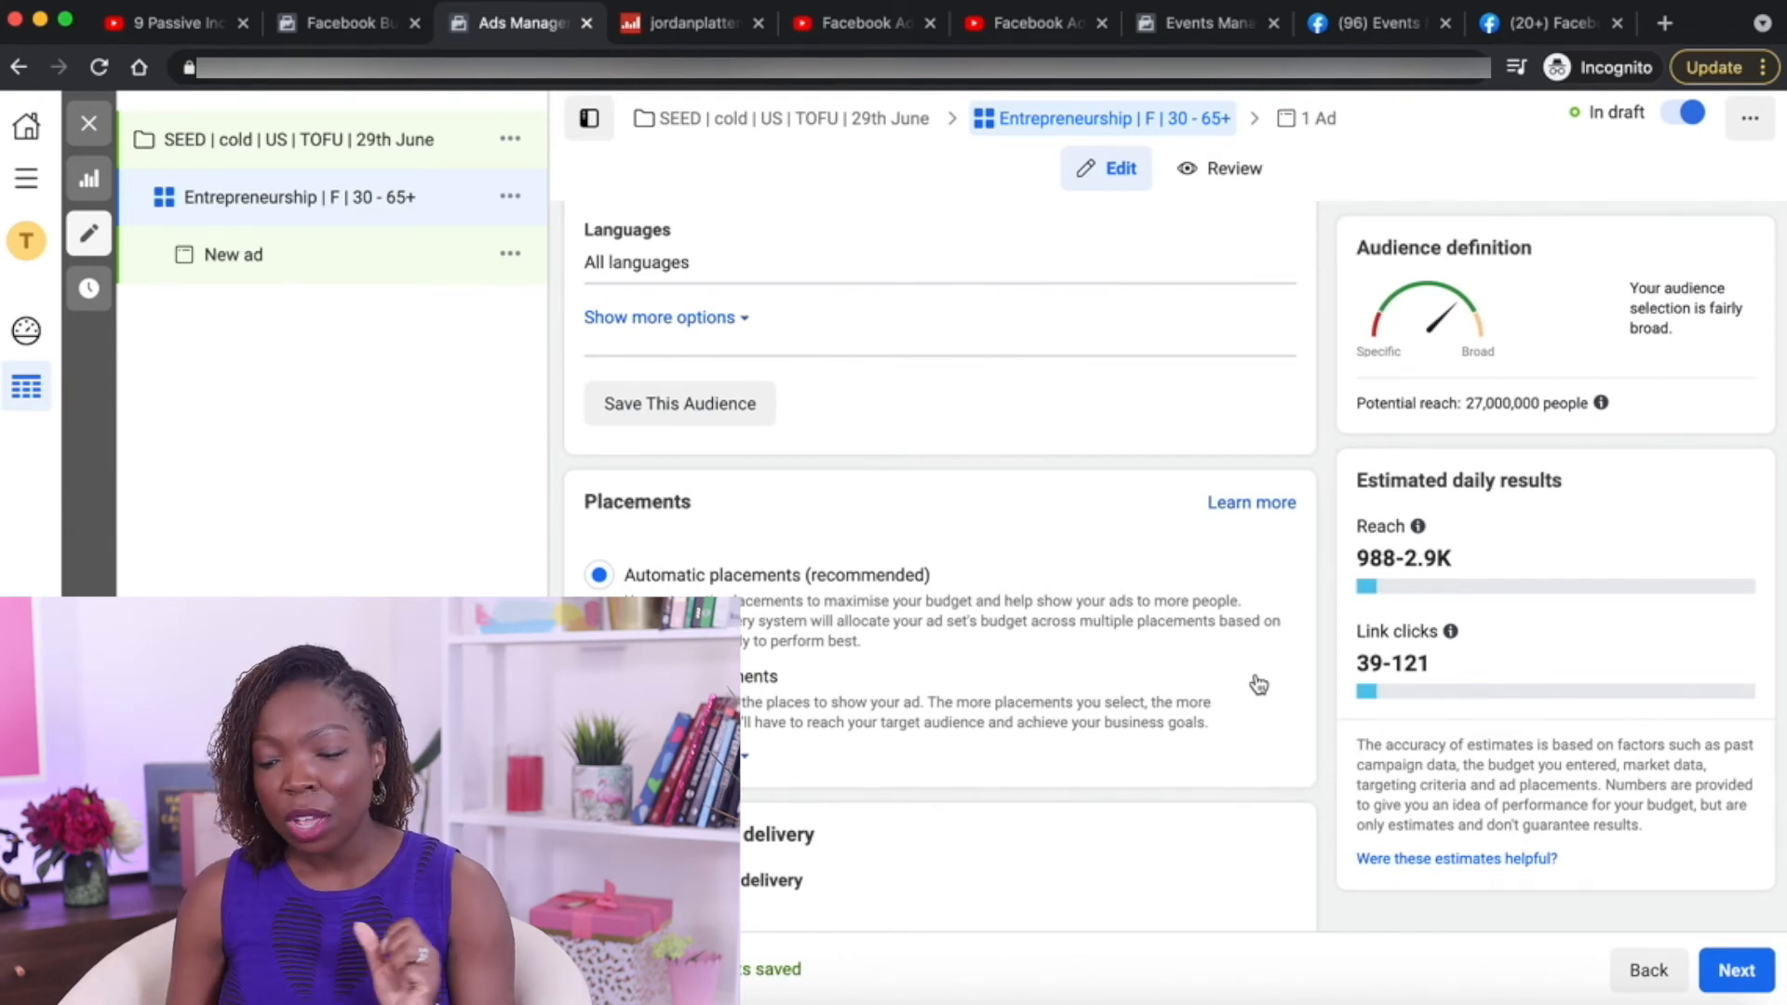
pyautogui.scroll(-3, 1258, 685)
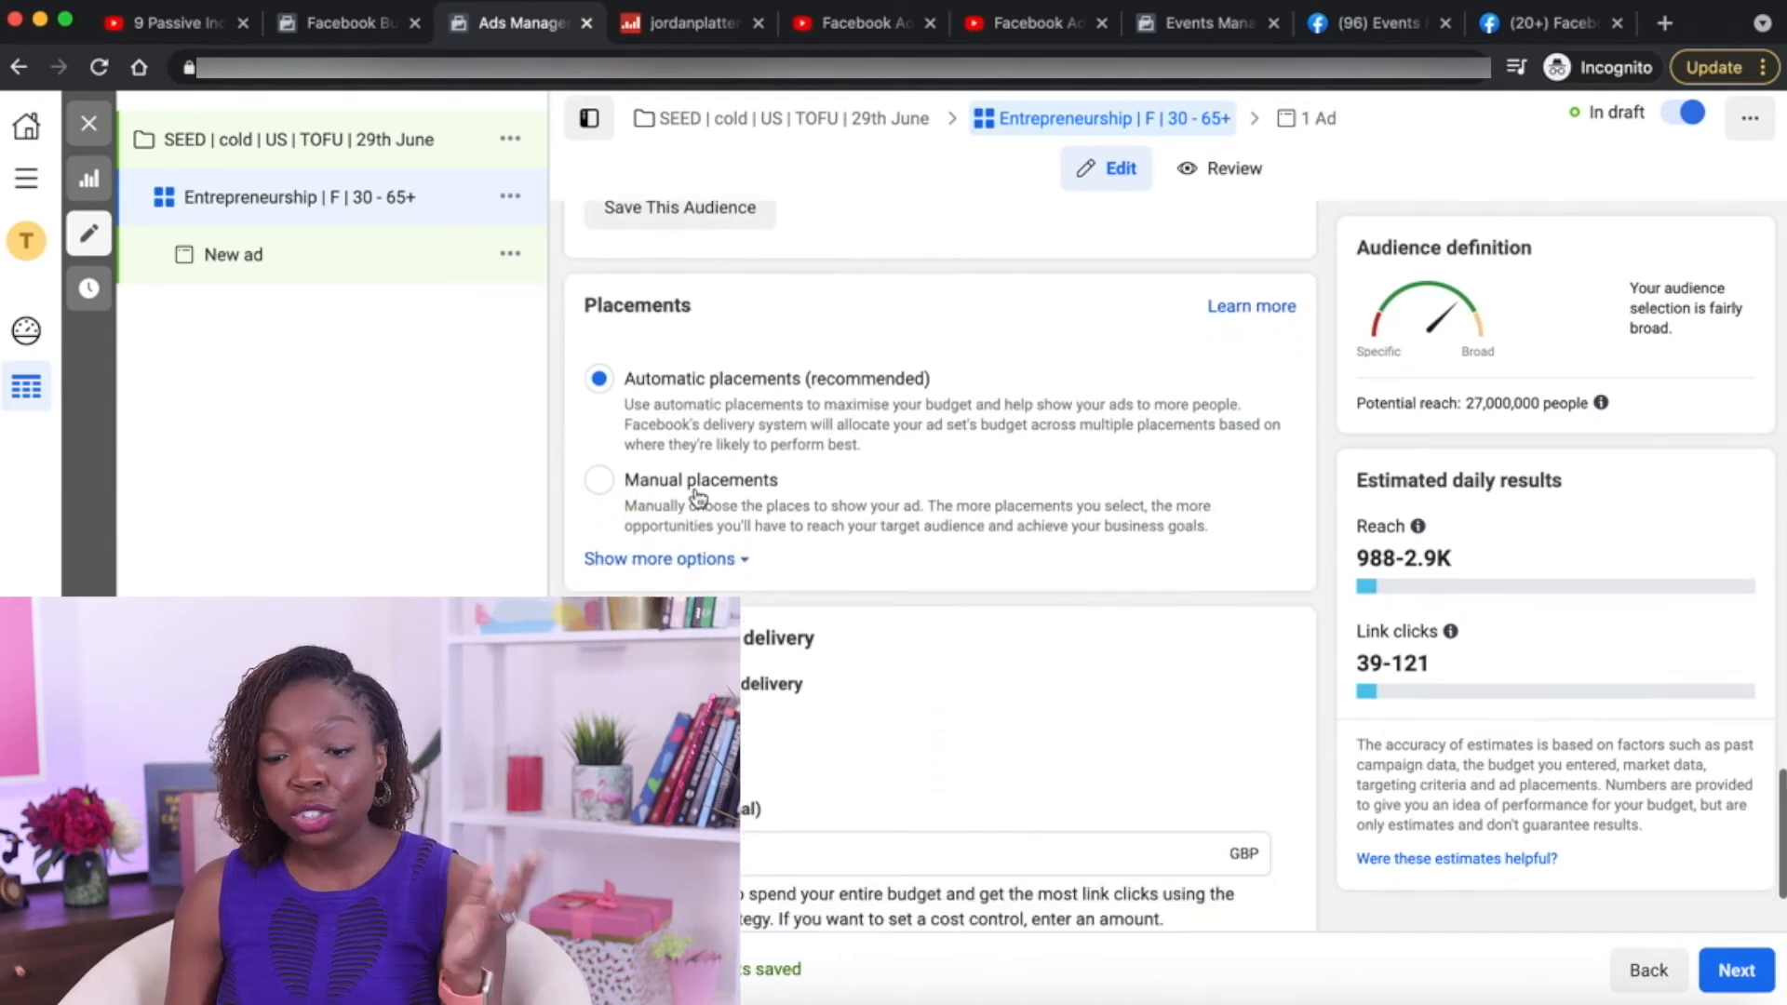
pyautogui.click(609, 489)
pyautogui.scroll(-2, 1210, 558)
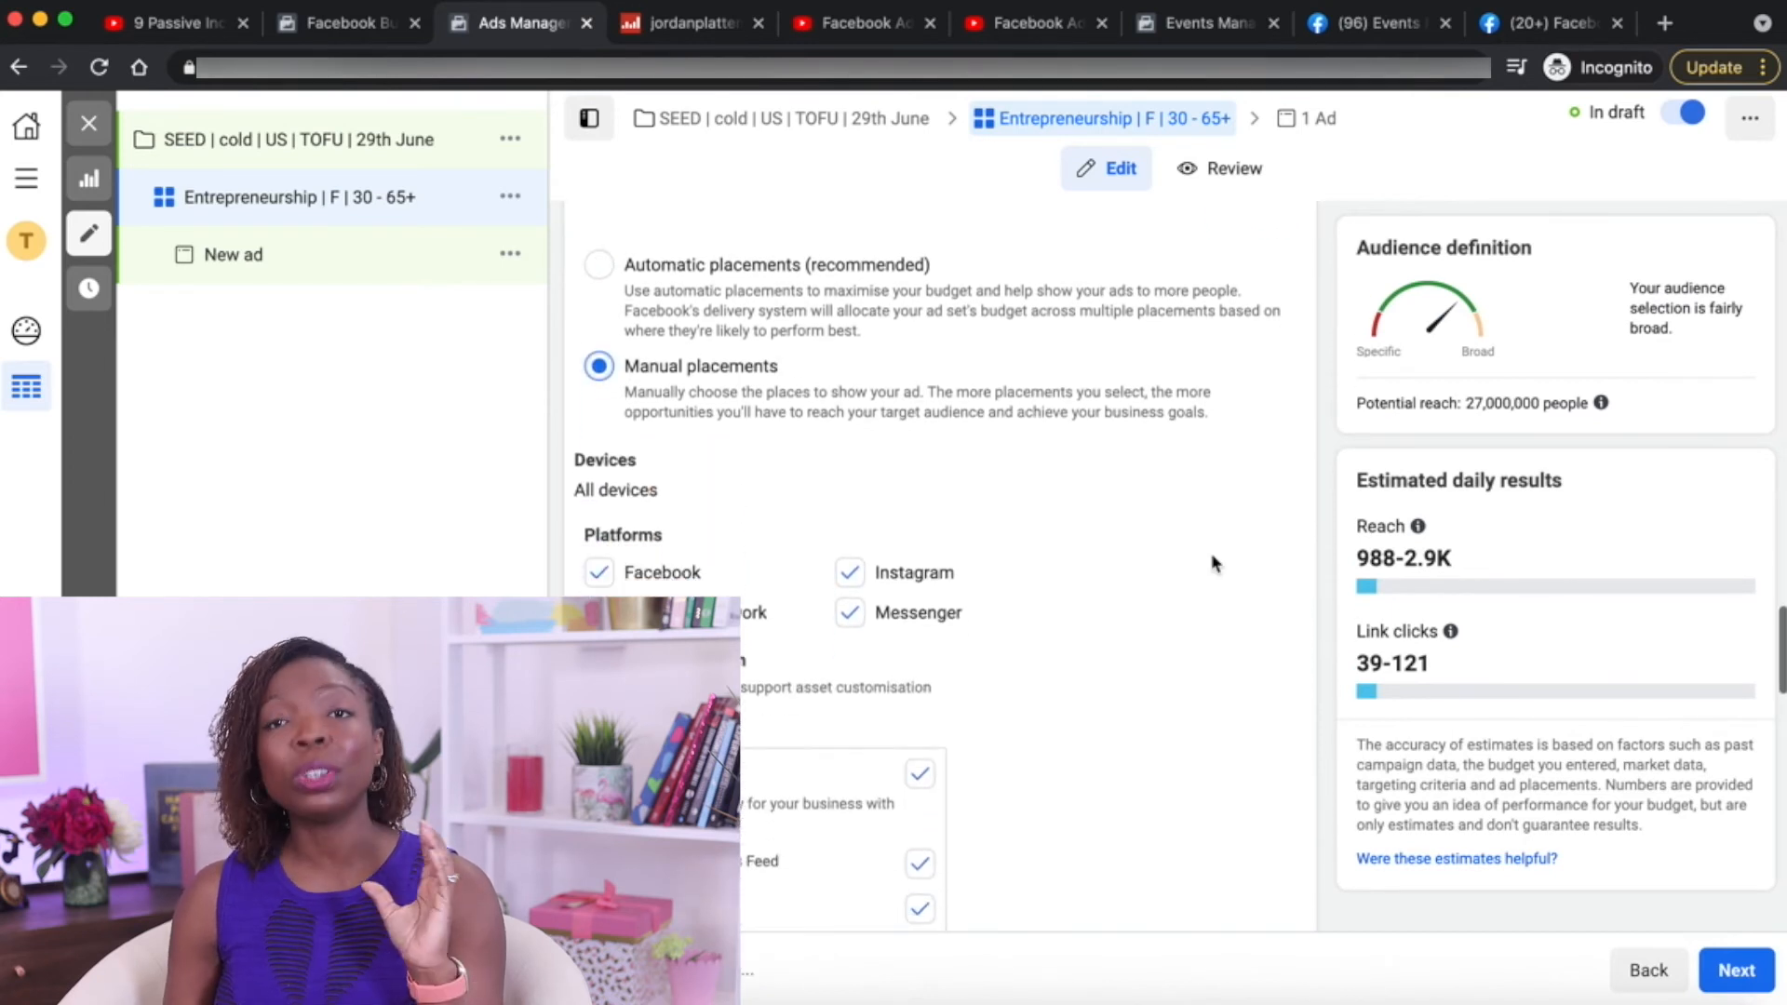
# Limit the placement devices to Mobile only by excluding Desktop
pyautogui.scroll(-1, 1153, 507)
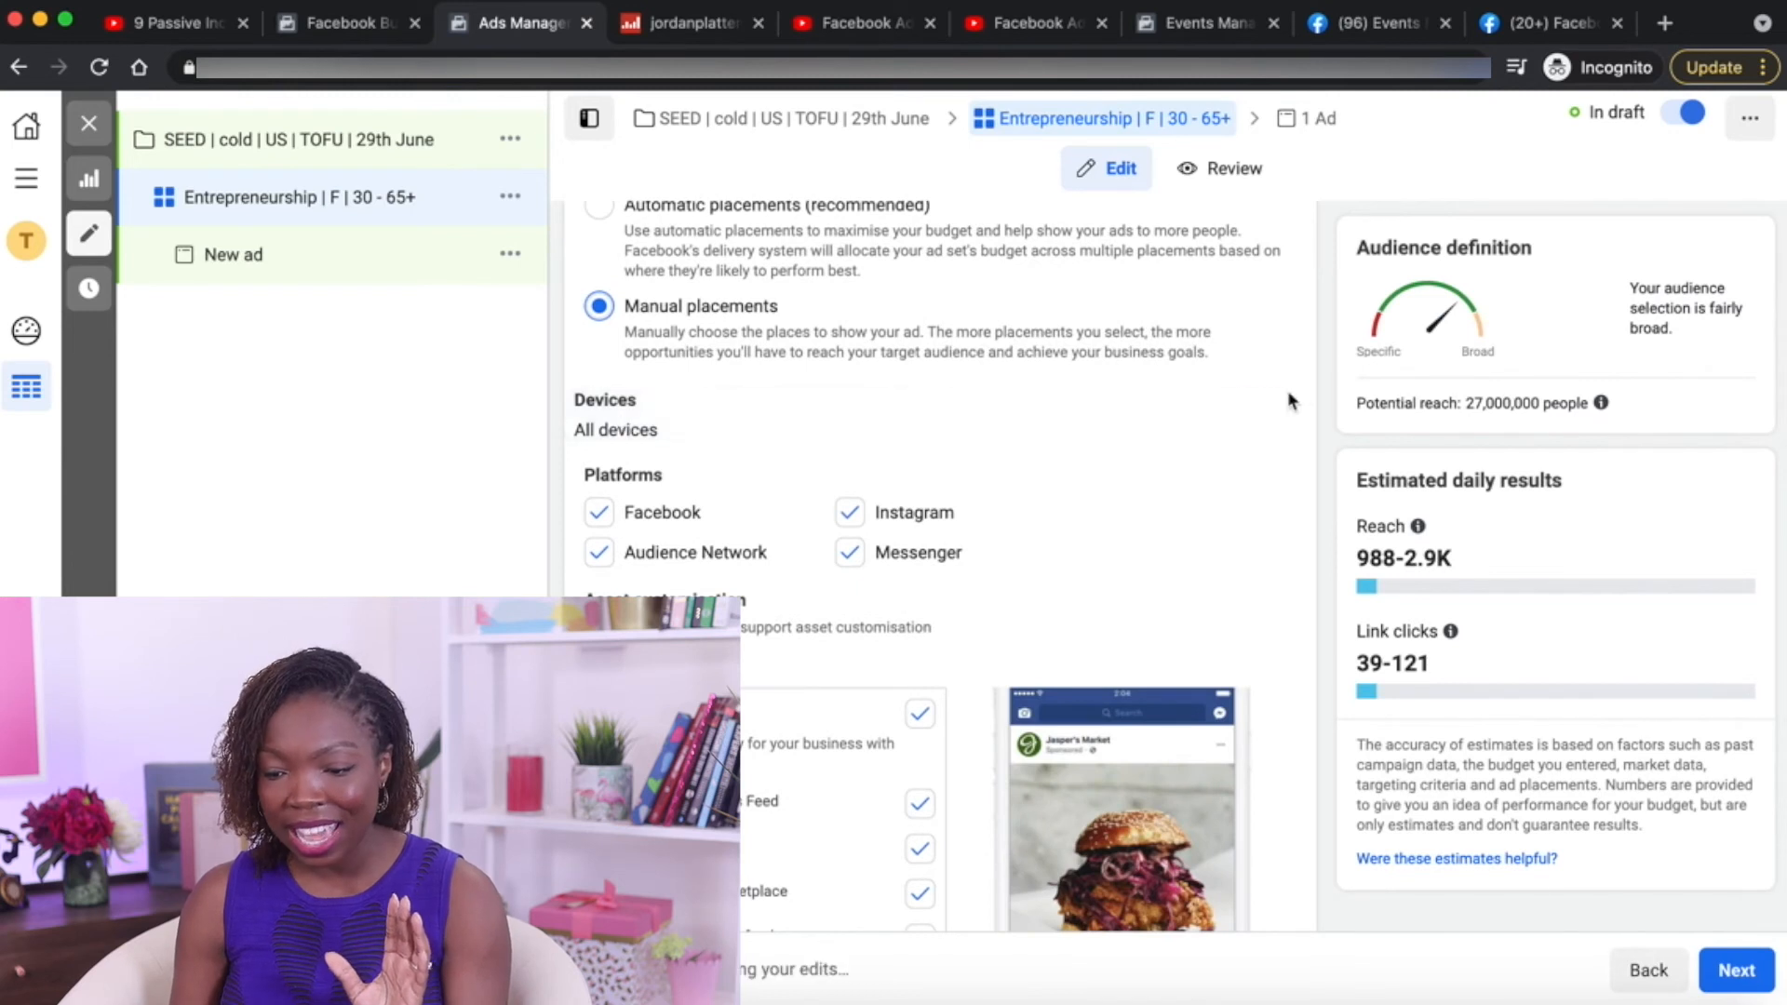
pyautogui.click(1264, 405)
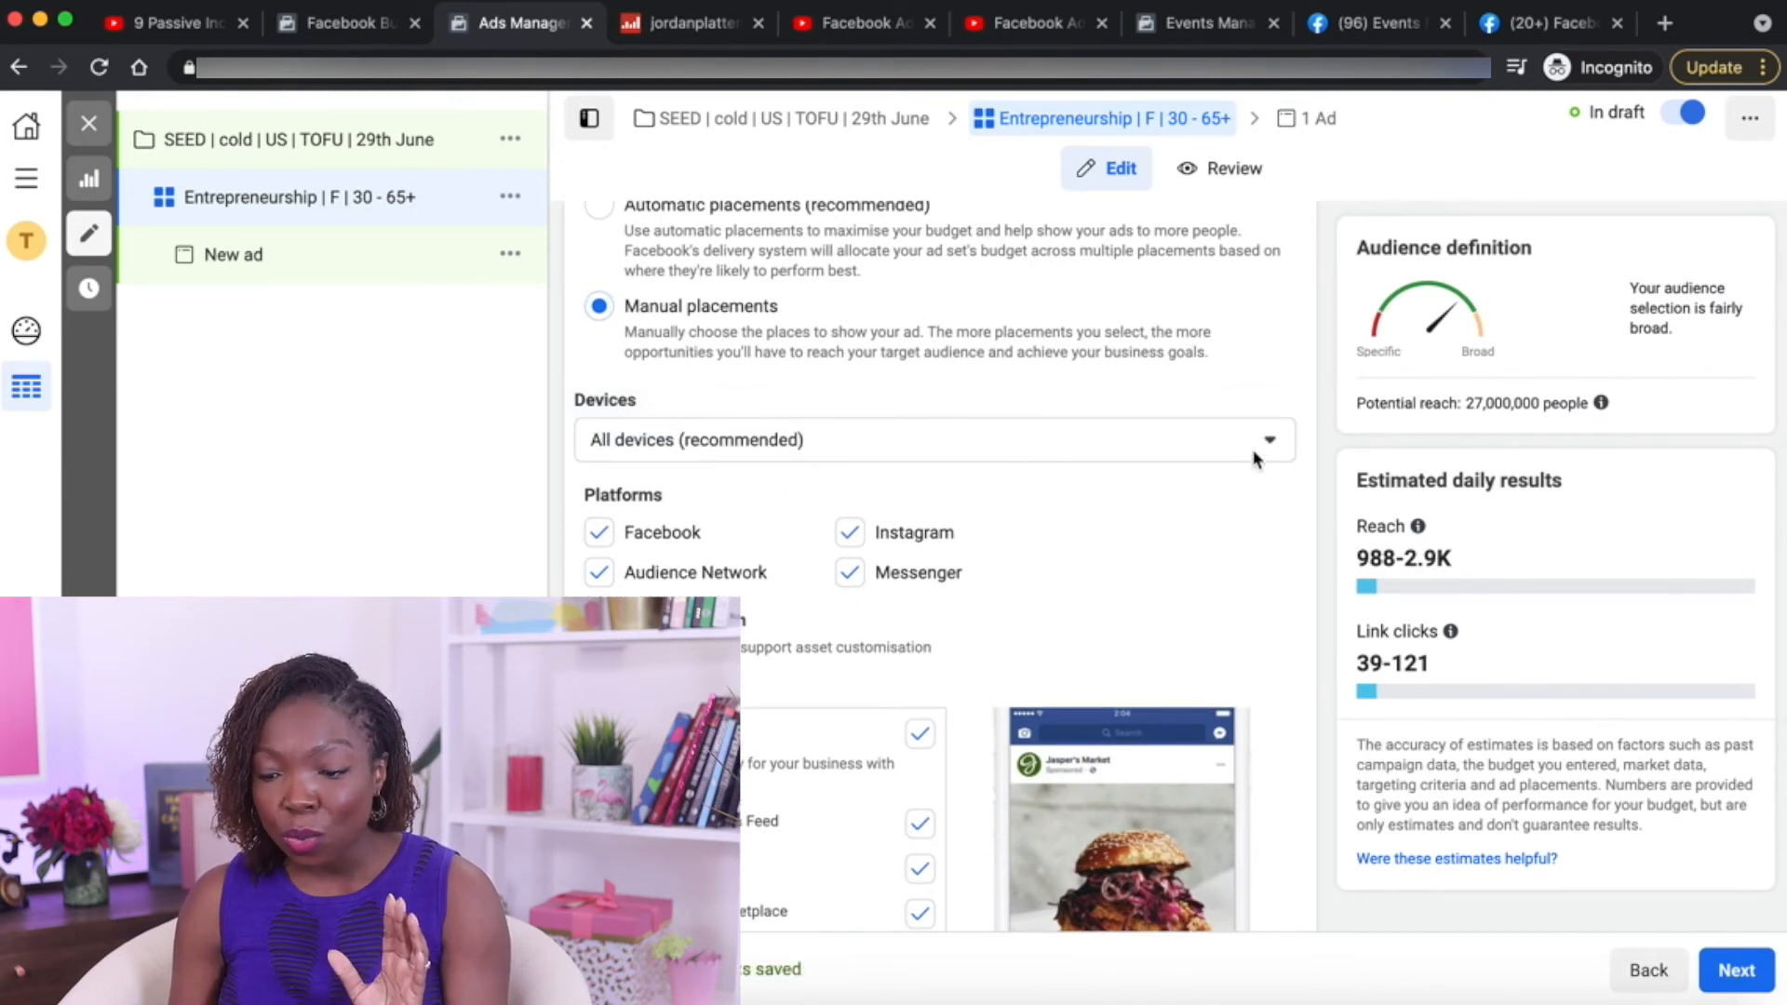
pyautogui.click(1275, 444)
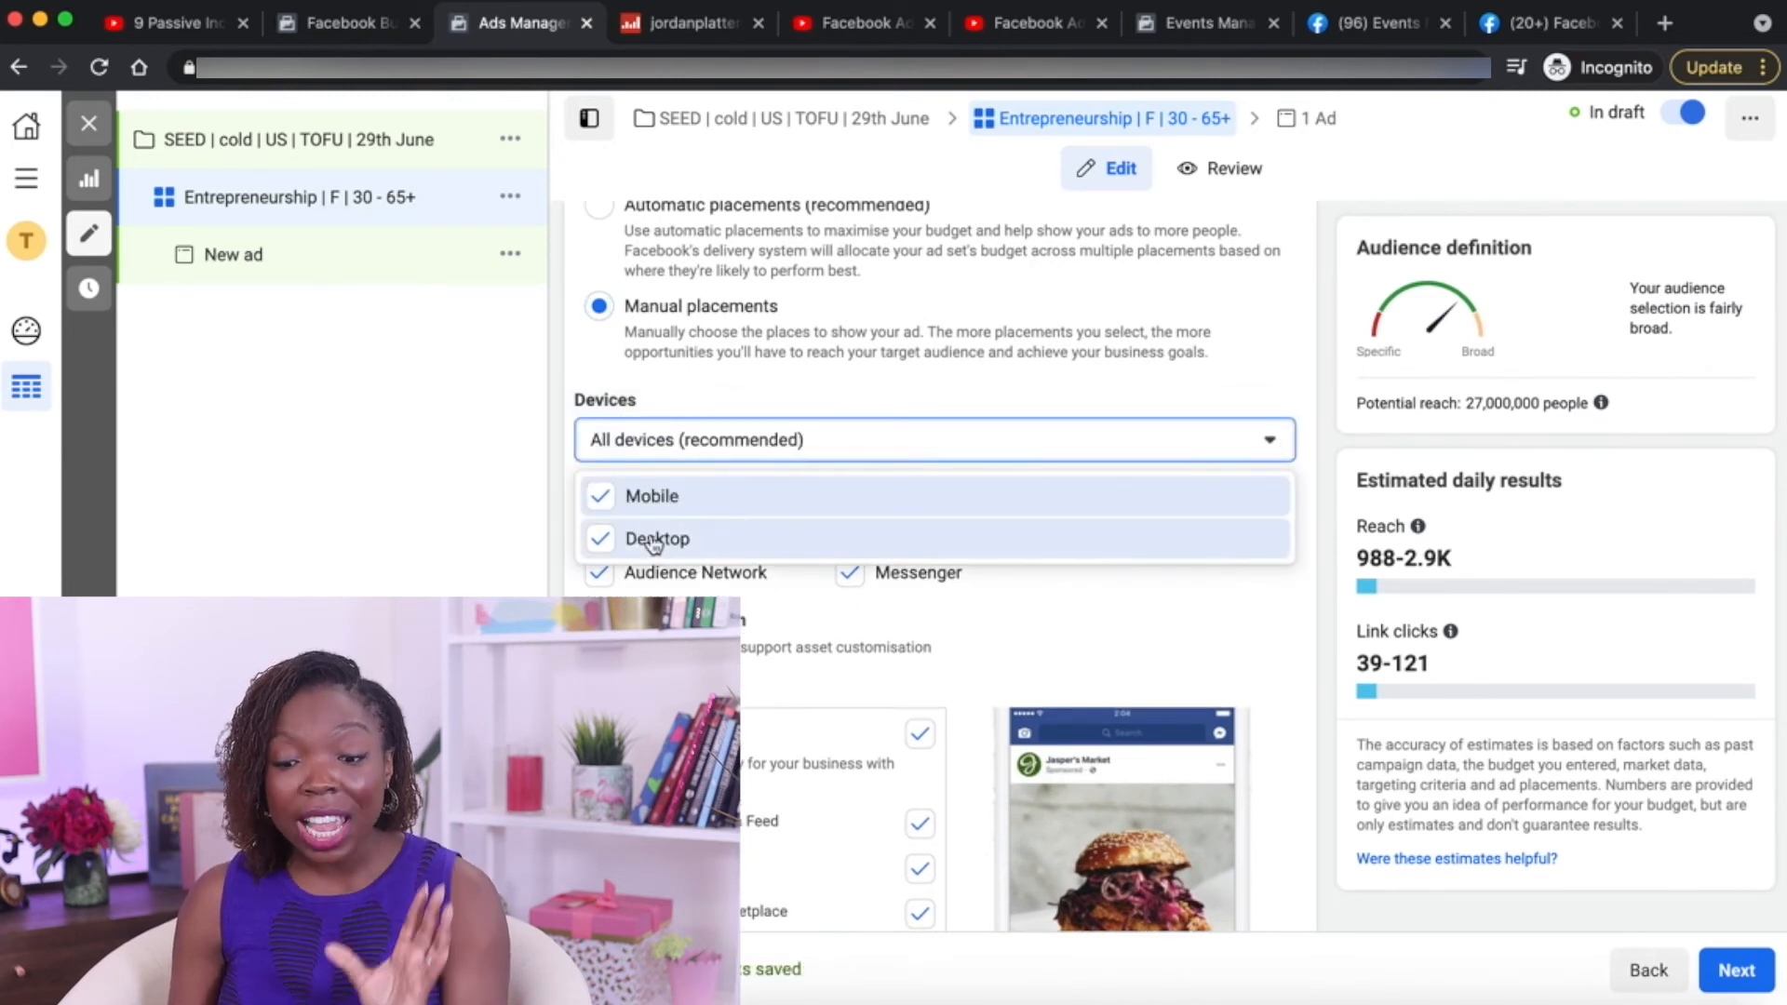
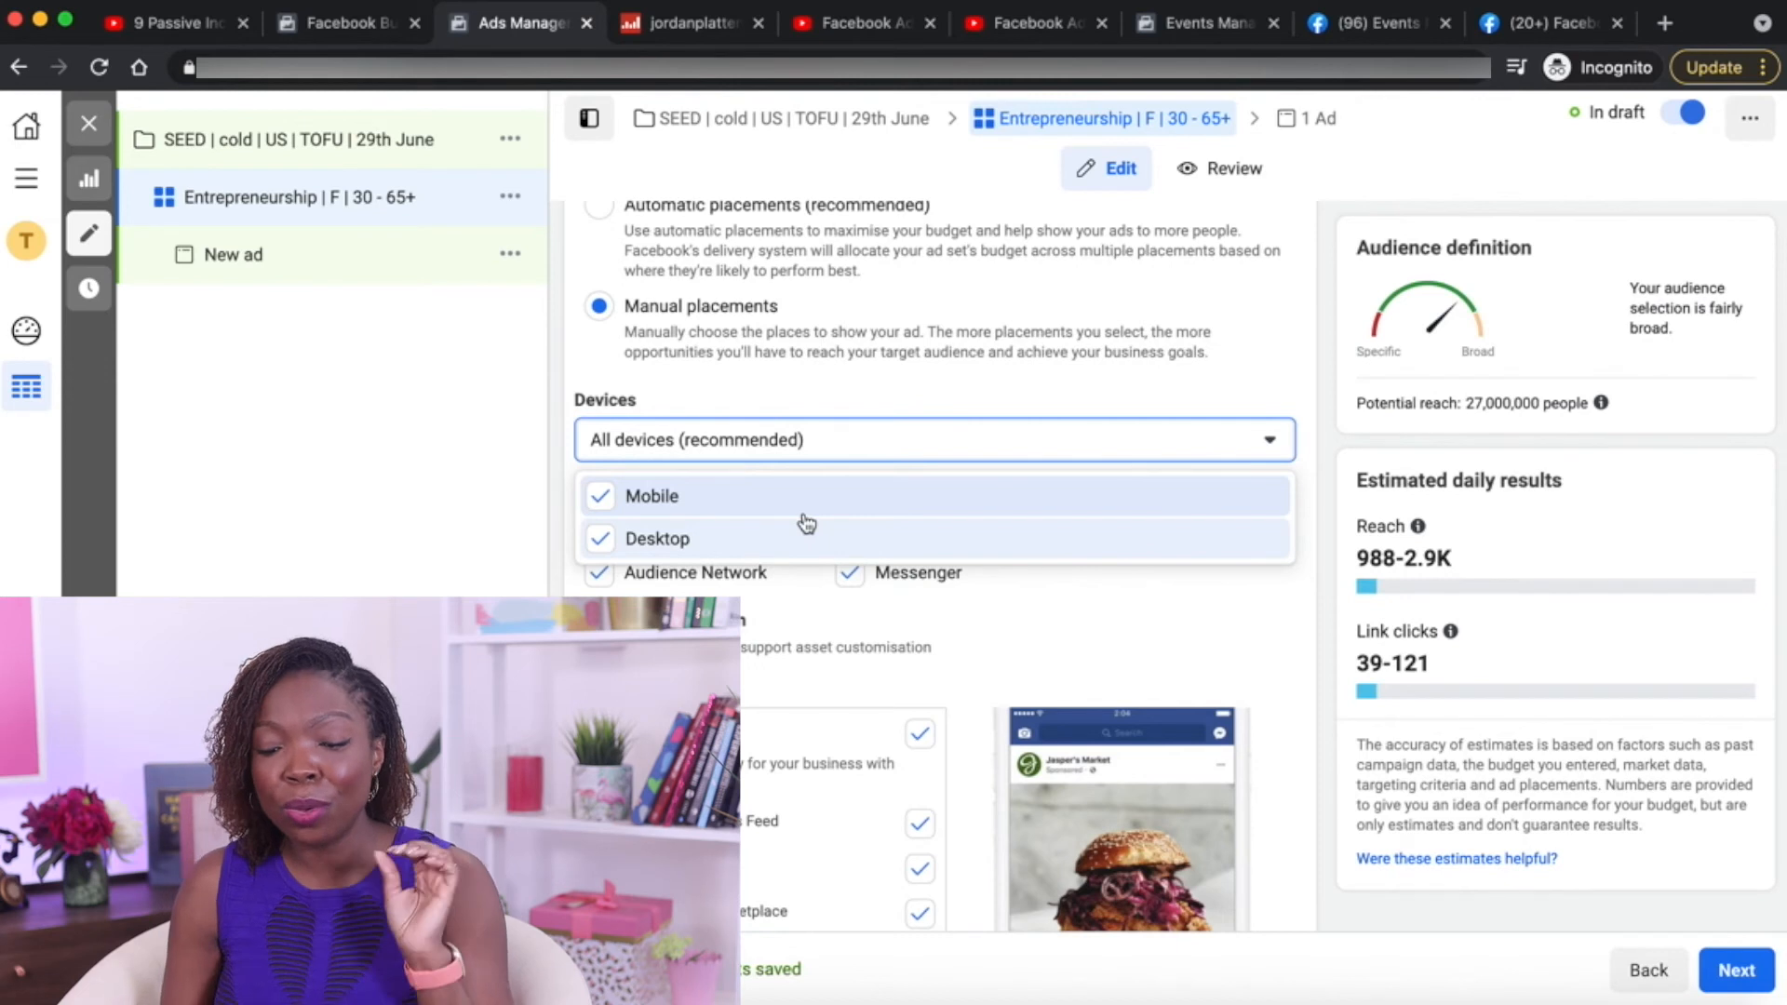
pyautogui.click(686, 539)
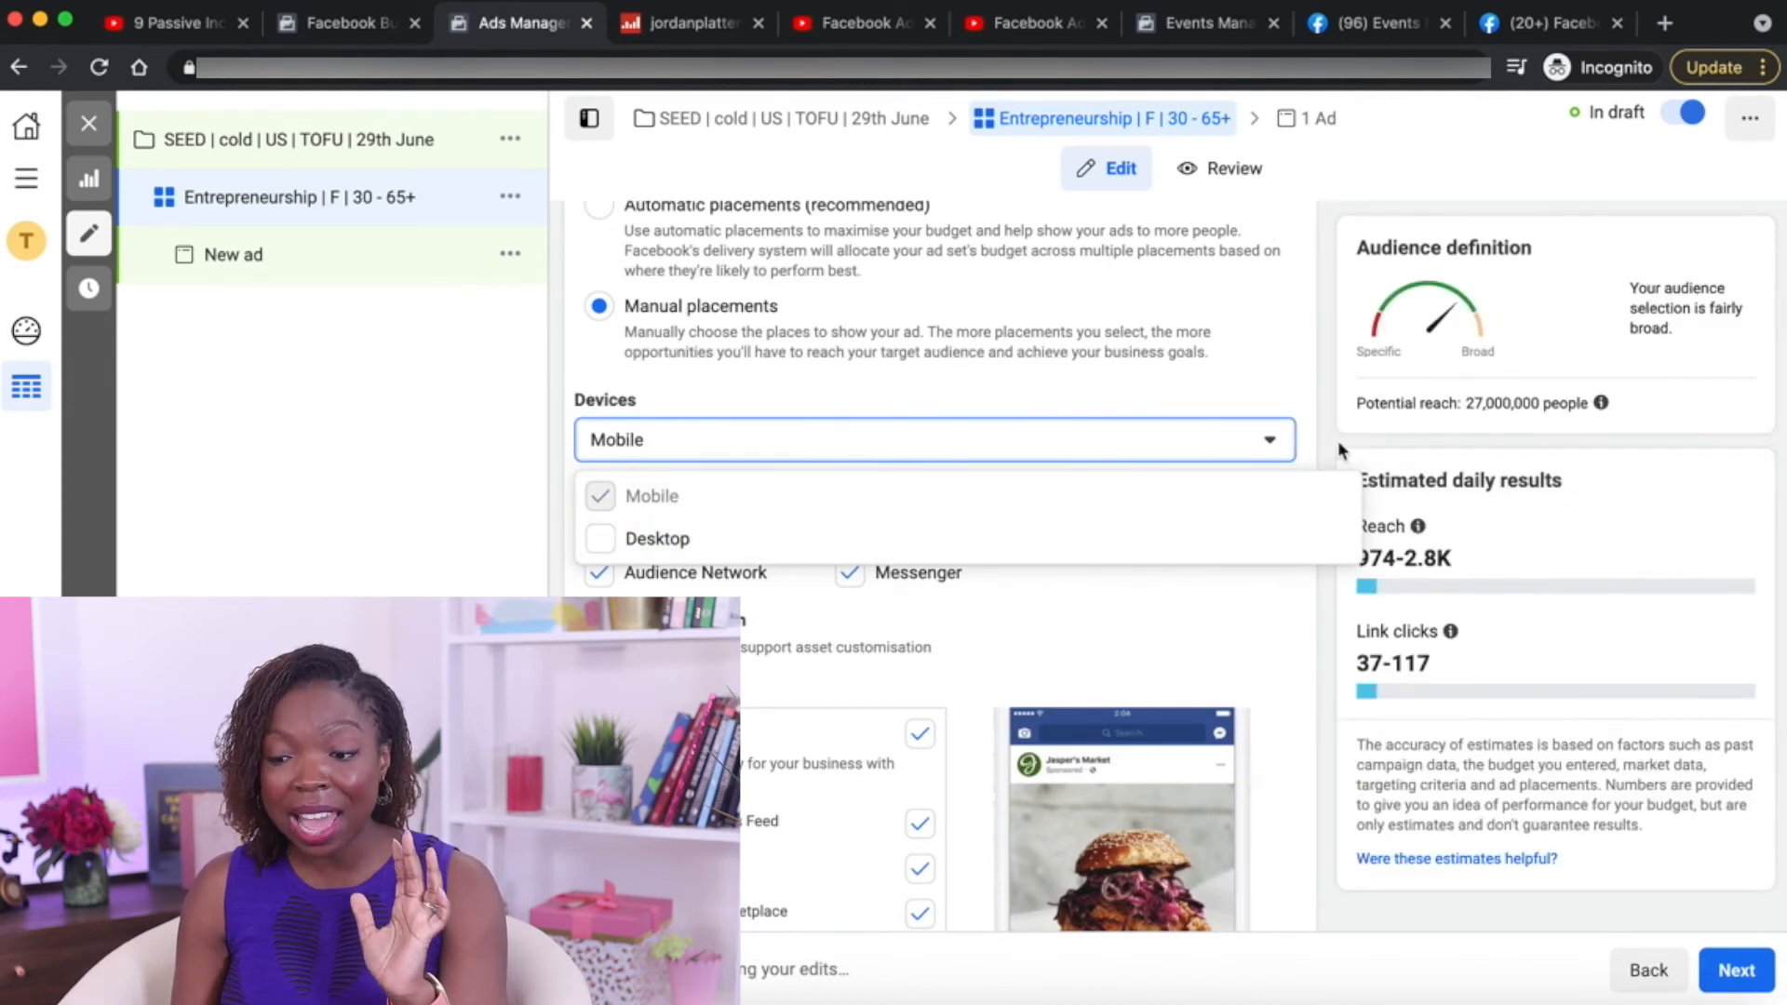
pyautogui.click(1335, 419)
# Review the selected platforms and the placement options, from feeds, stories and in-stream through search, messages, in-article, and apps and sites
pyautogui.scroll(-5, 1322, 490)
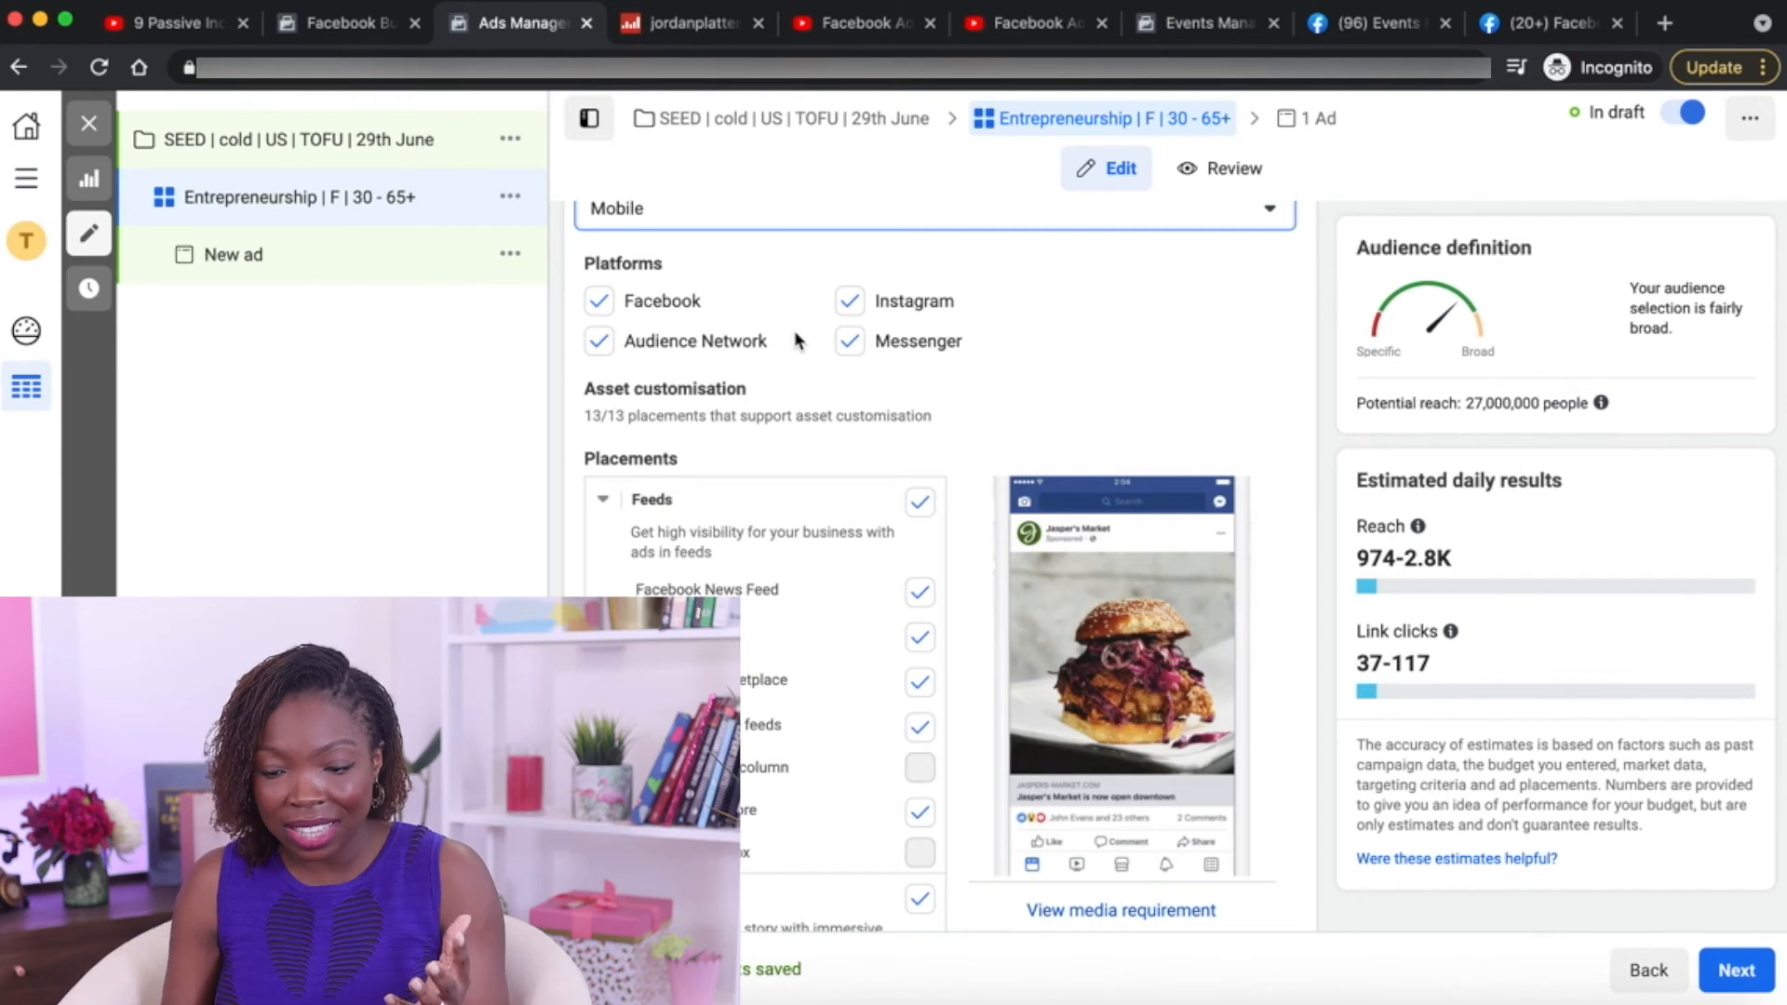
pyautogui.scroll(-3, 930, 611)
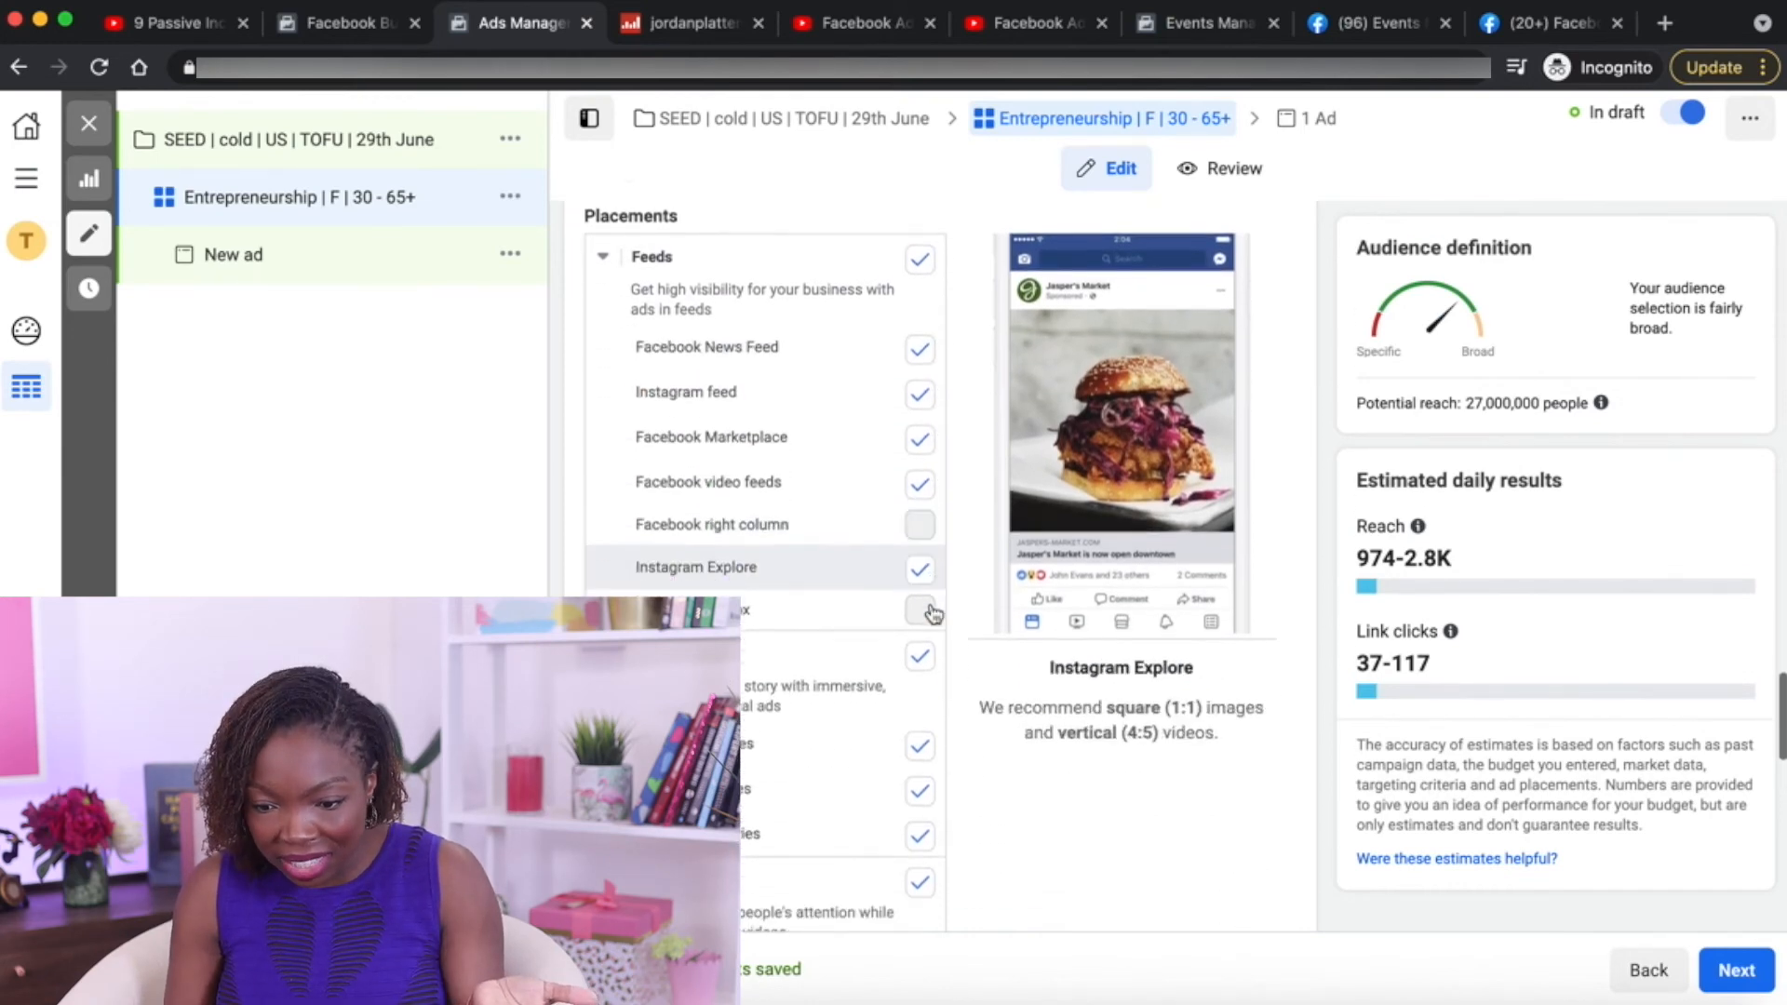
pyautogui.scroll(-10, 930, 610)
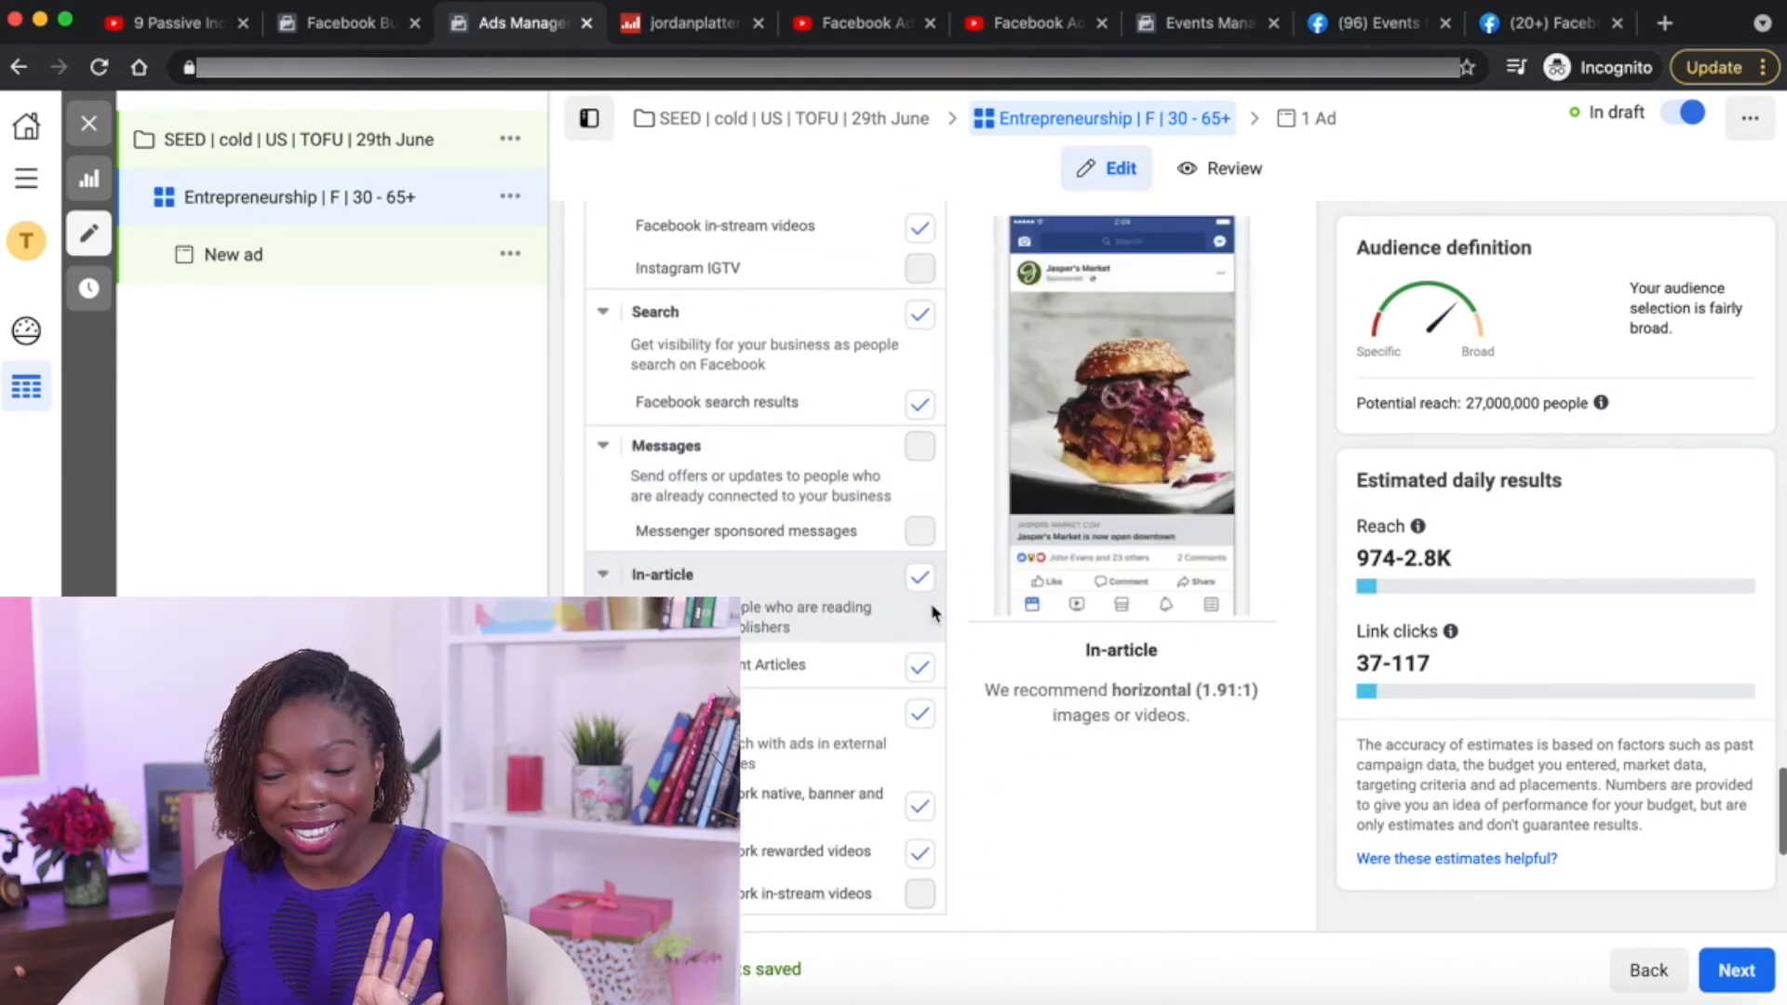
pyautogui.scroll(-2, 932, 613)
pyautogui.scroll(10, 932, 612)
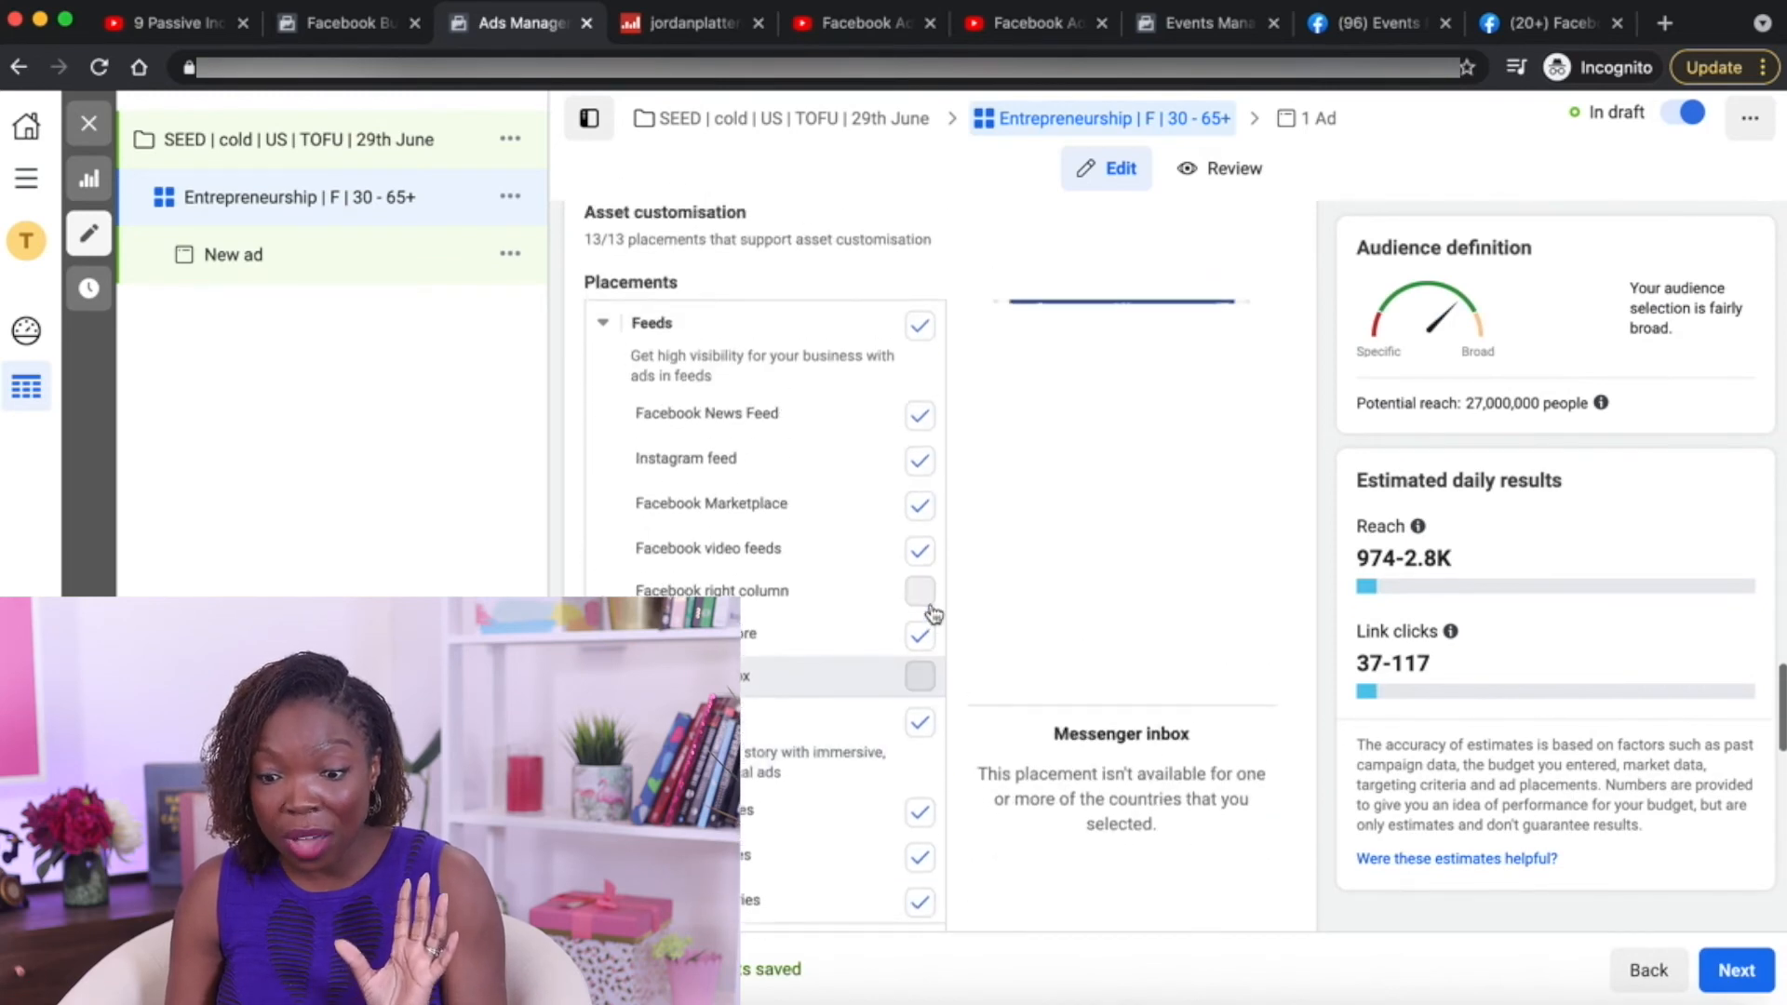
pyautogui.scroll(3, 932, 612)
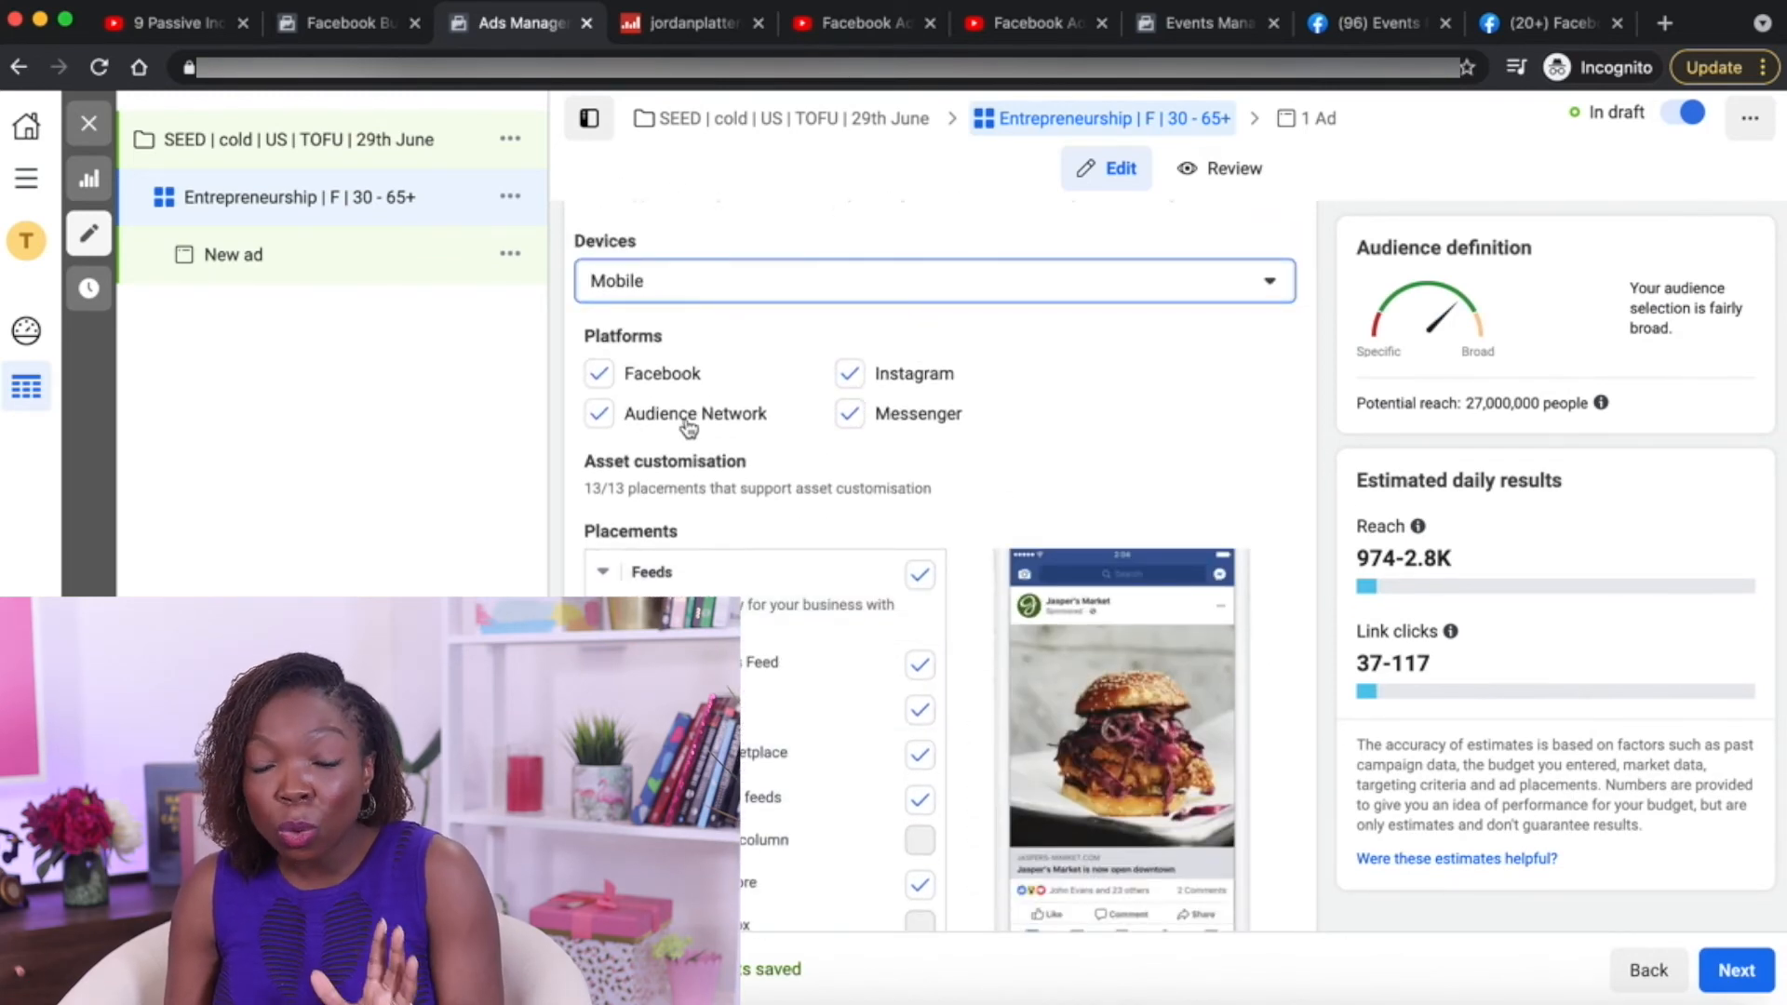
pyautogui.scroll(-3, 737, 501)
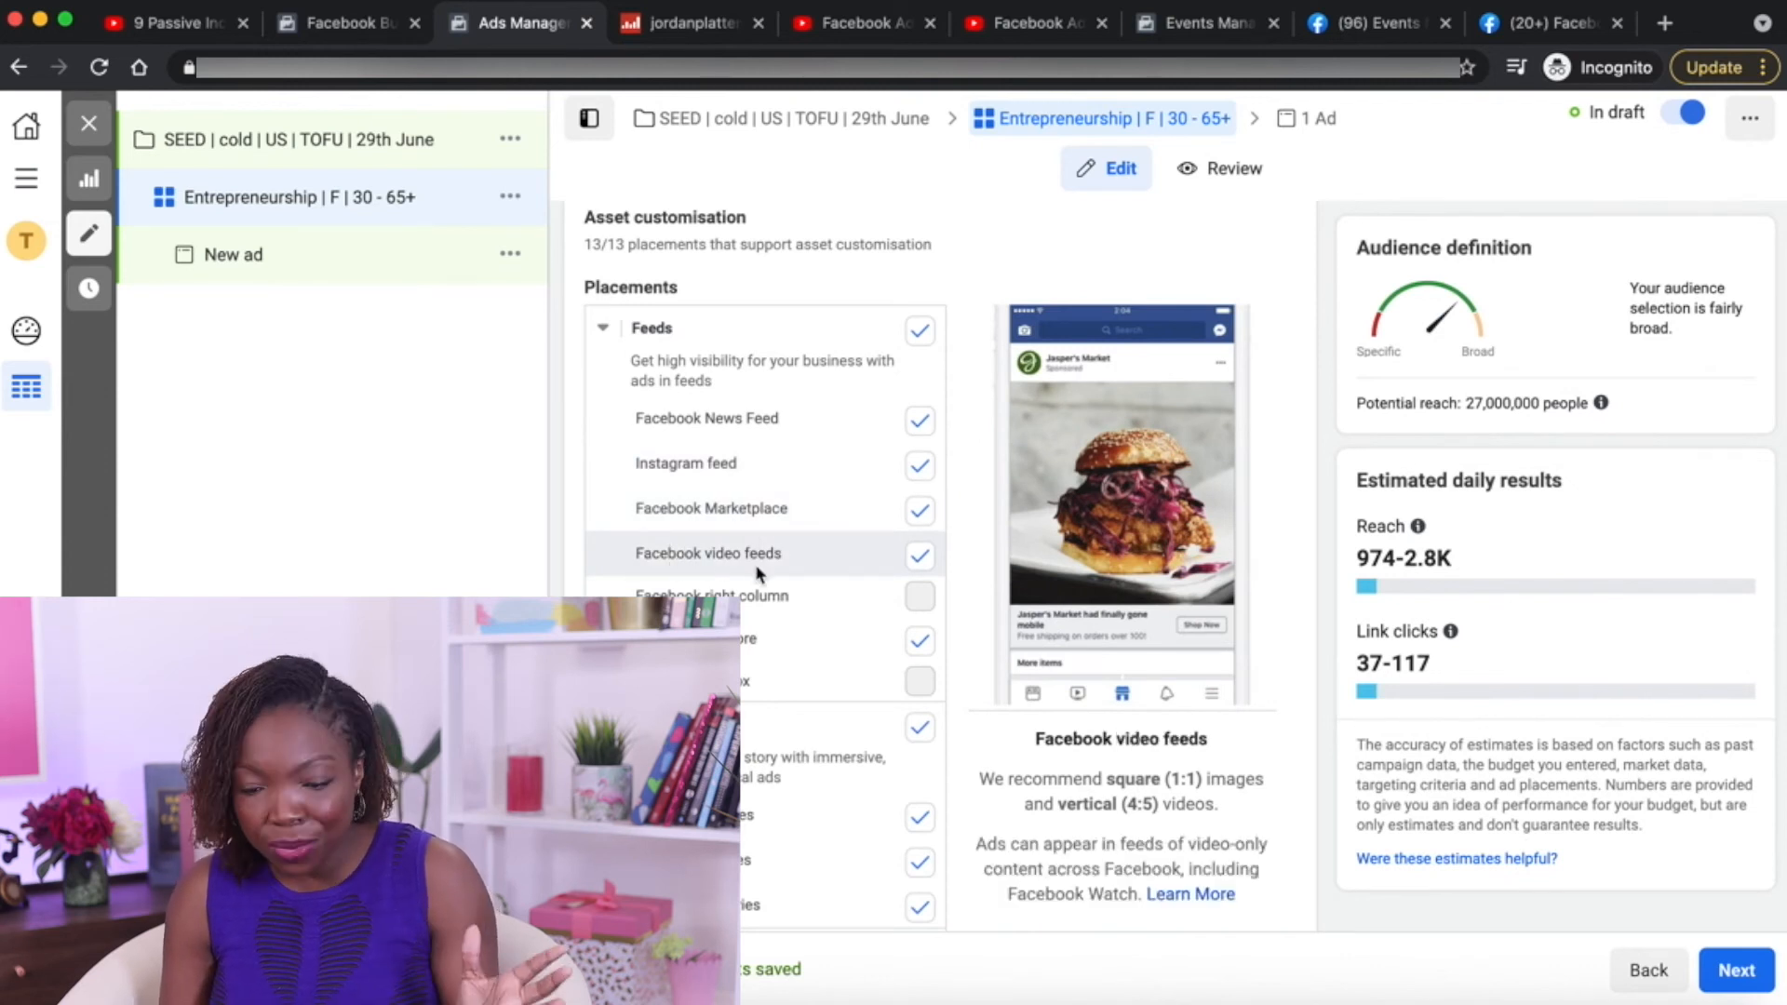
pyautogui.scroll(-1, 759, 572)
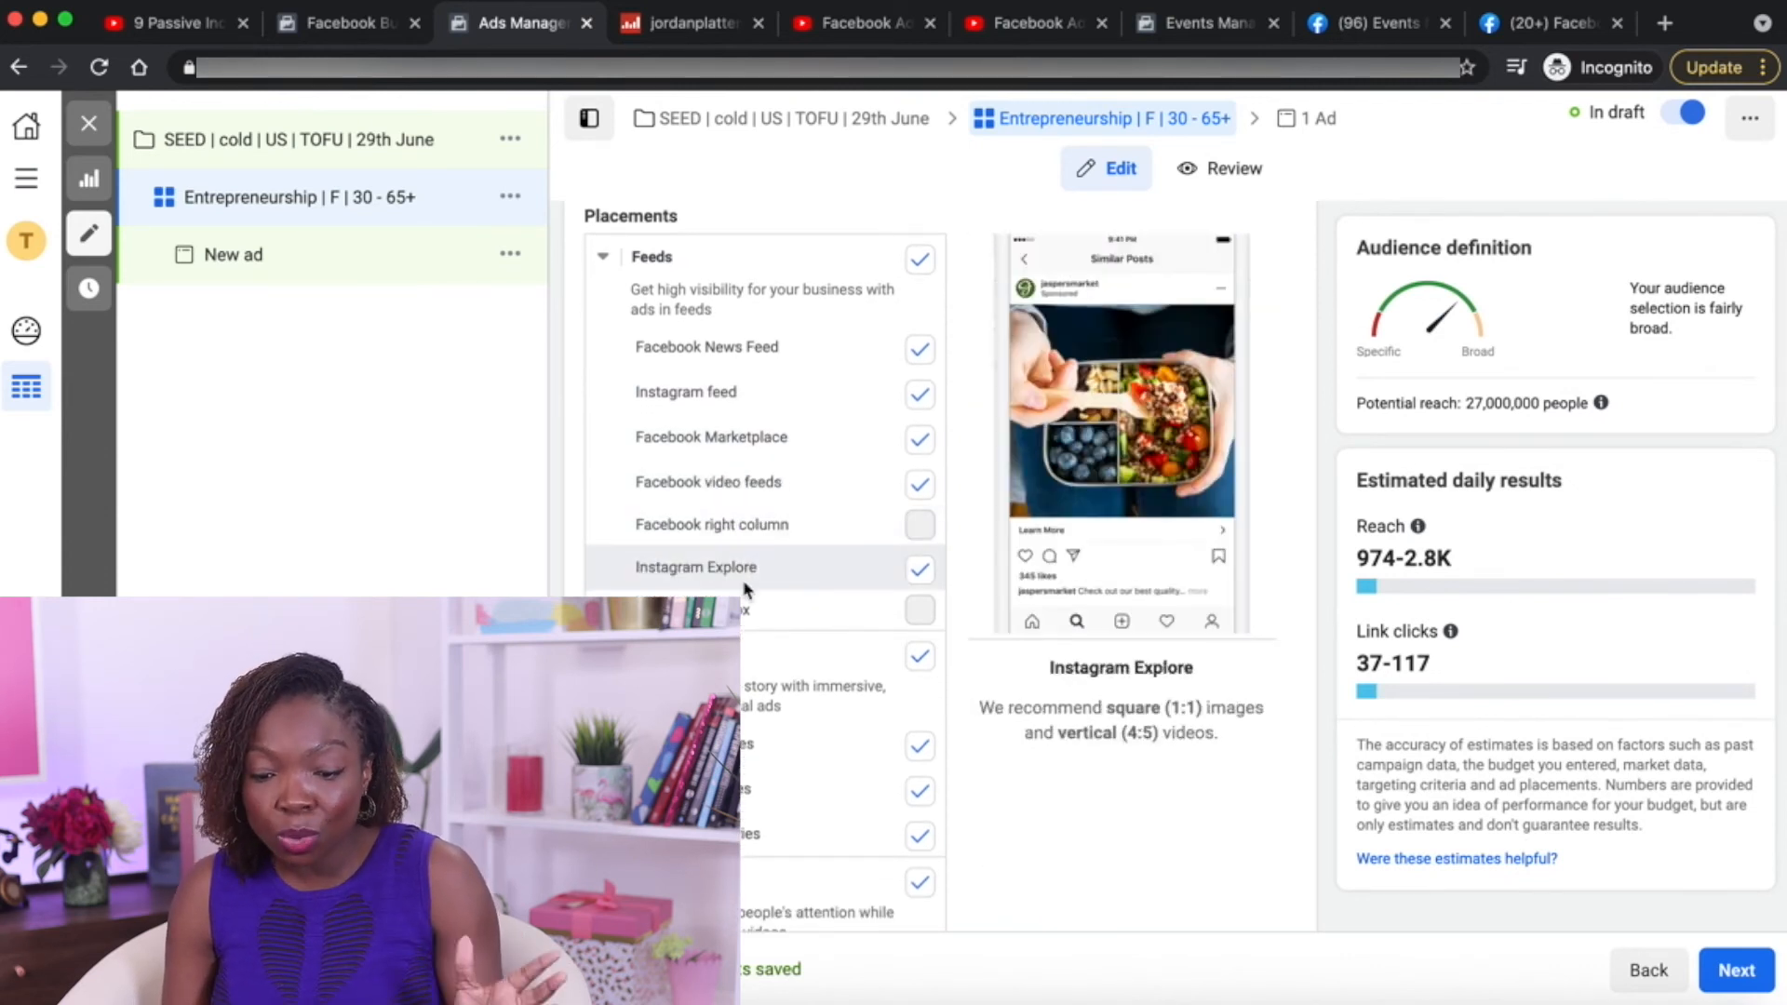
pyautogui.scroll(-3, 749, 591)
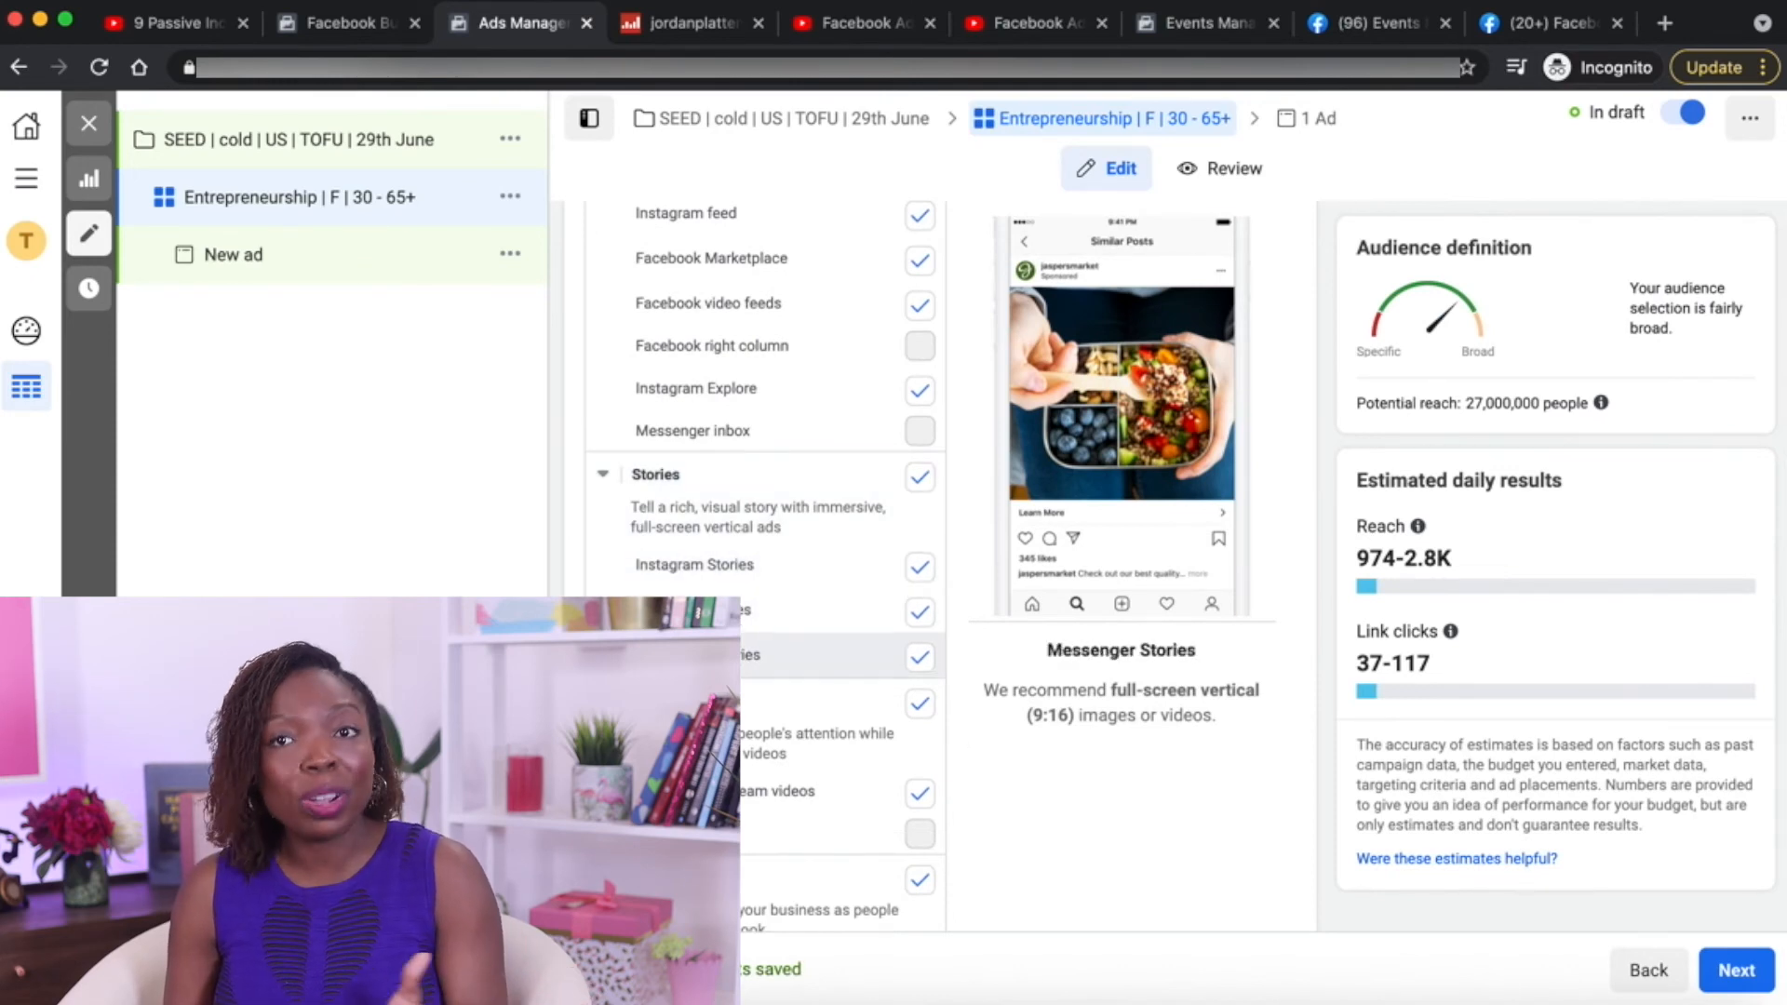
pyautogui.scroll(-3, 751, 655)
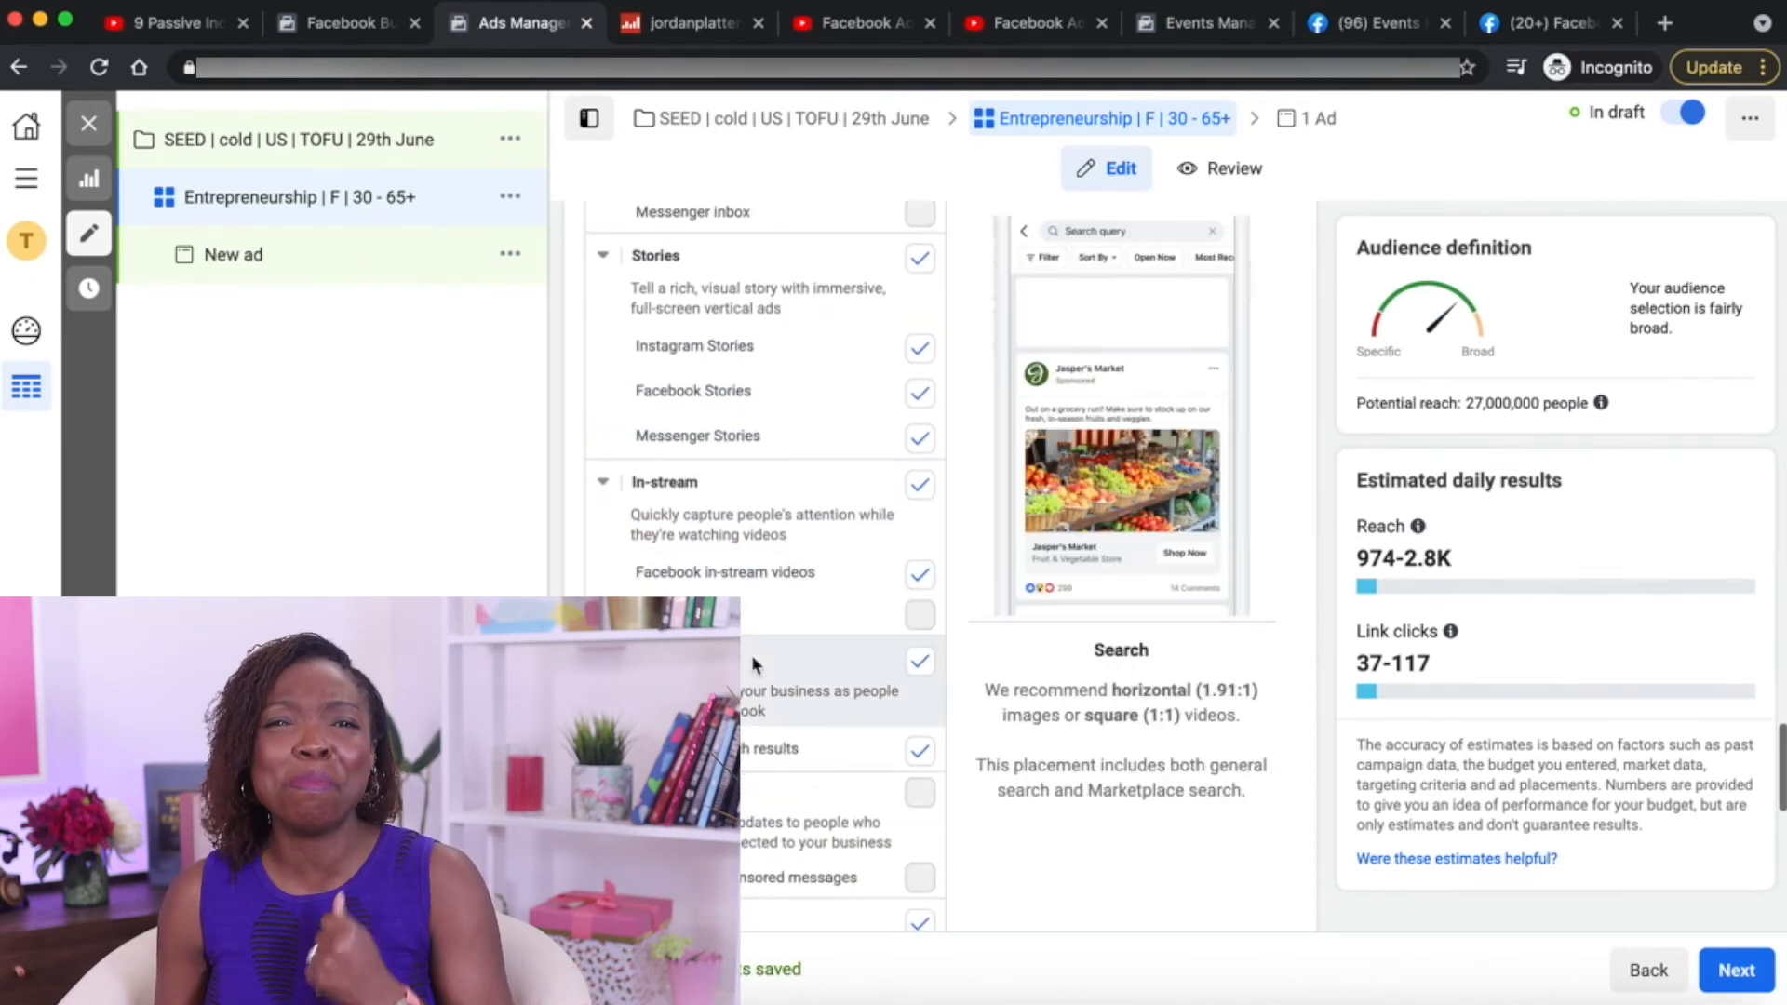
pyautogui.scroll(-3, 751, 655)
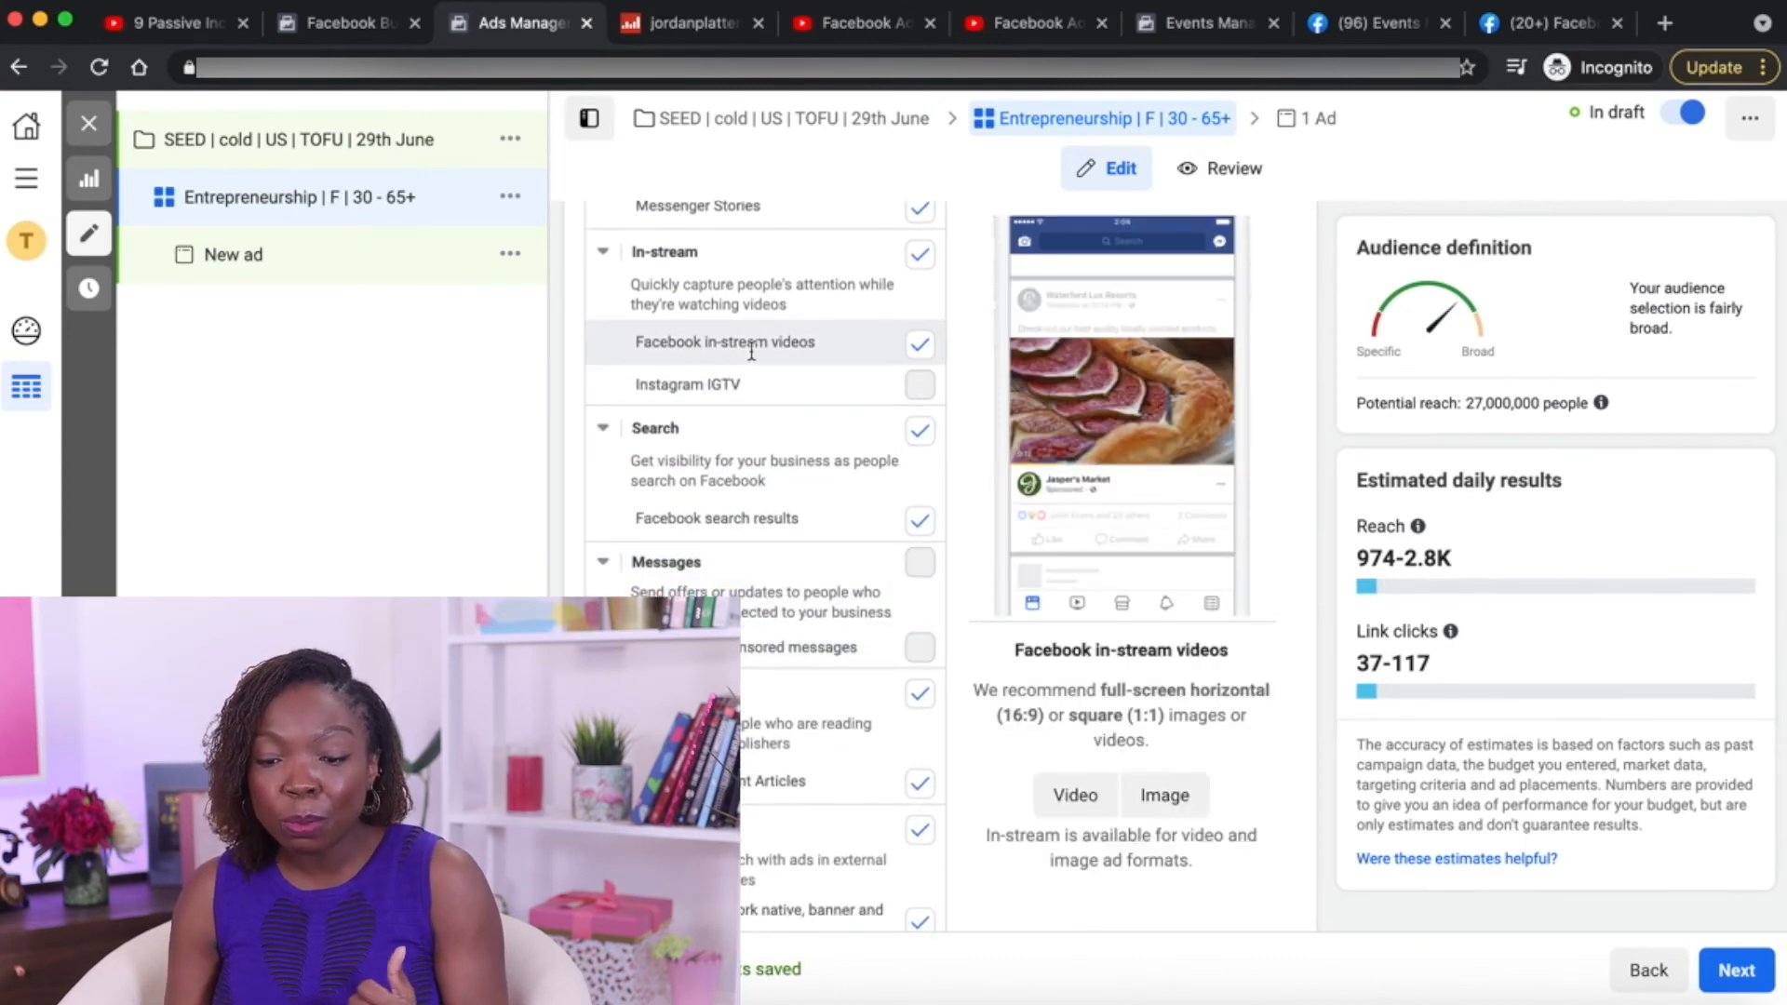
pyautogui.scroll(-1, 794, 363)
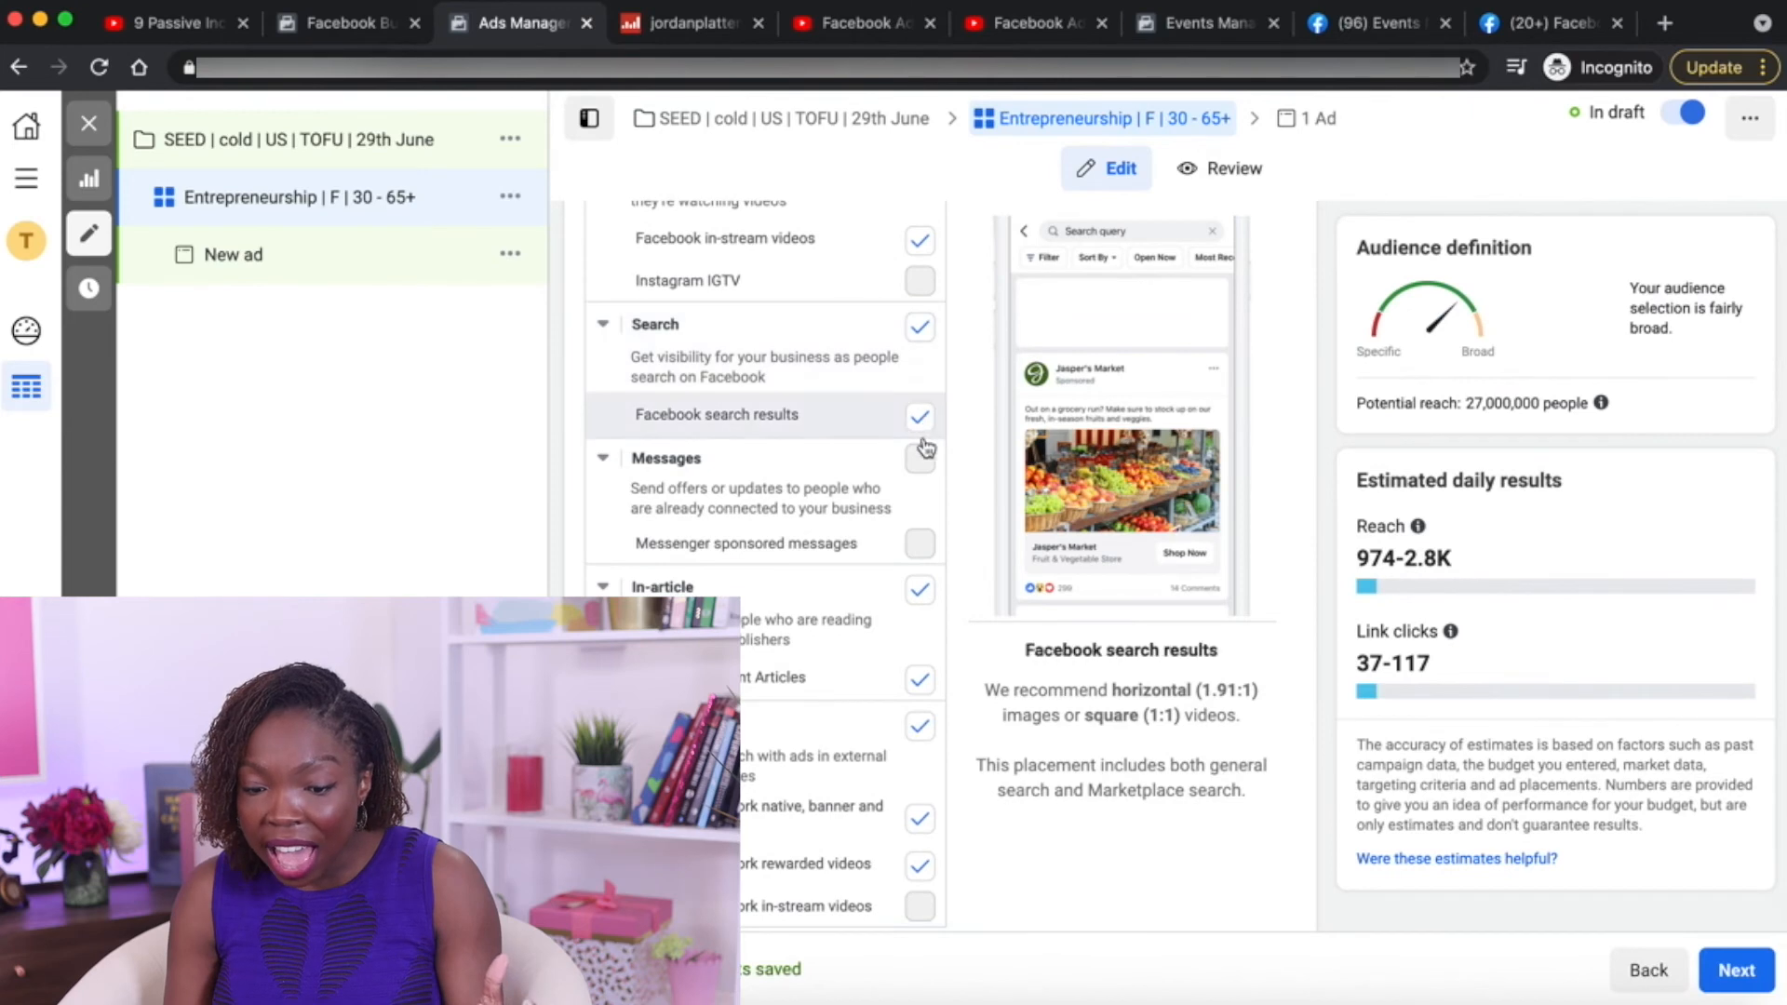
pyautogui.scroll(-3, 797, 562)
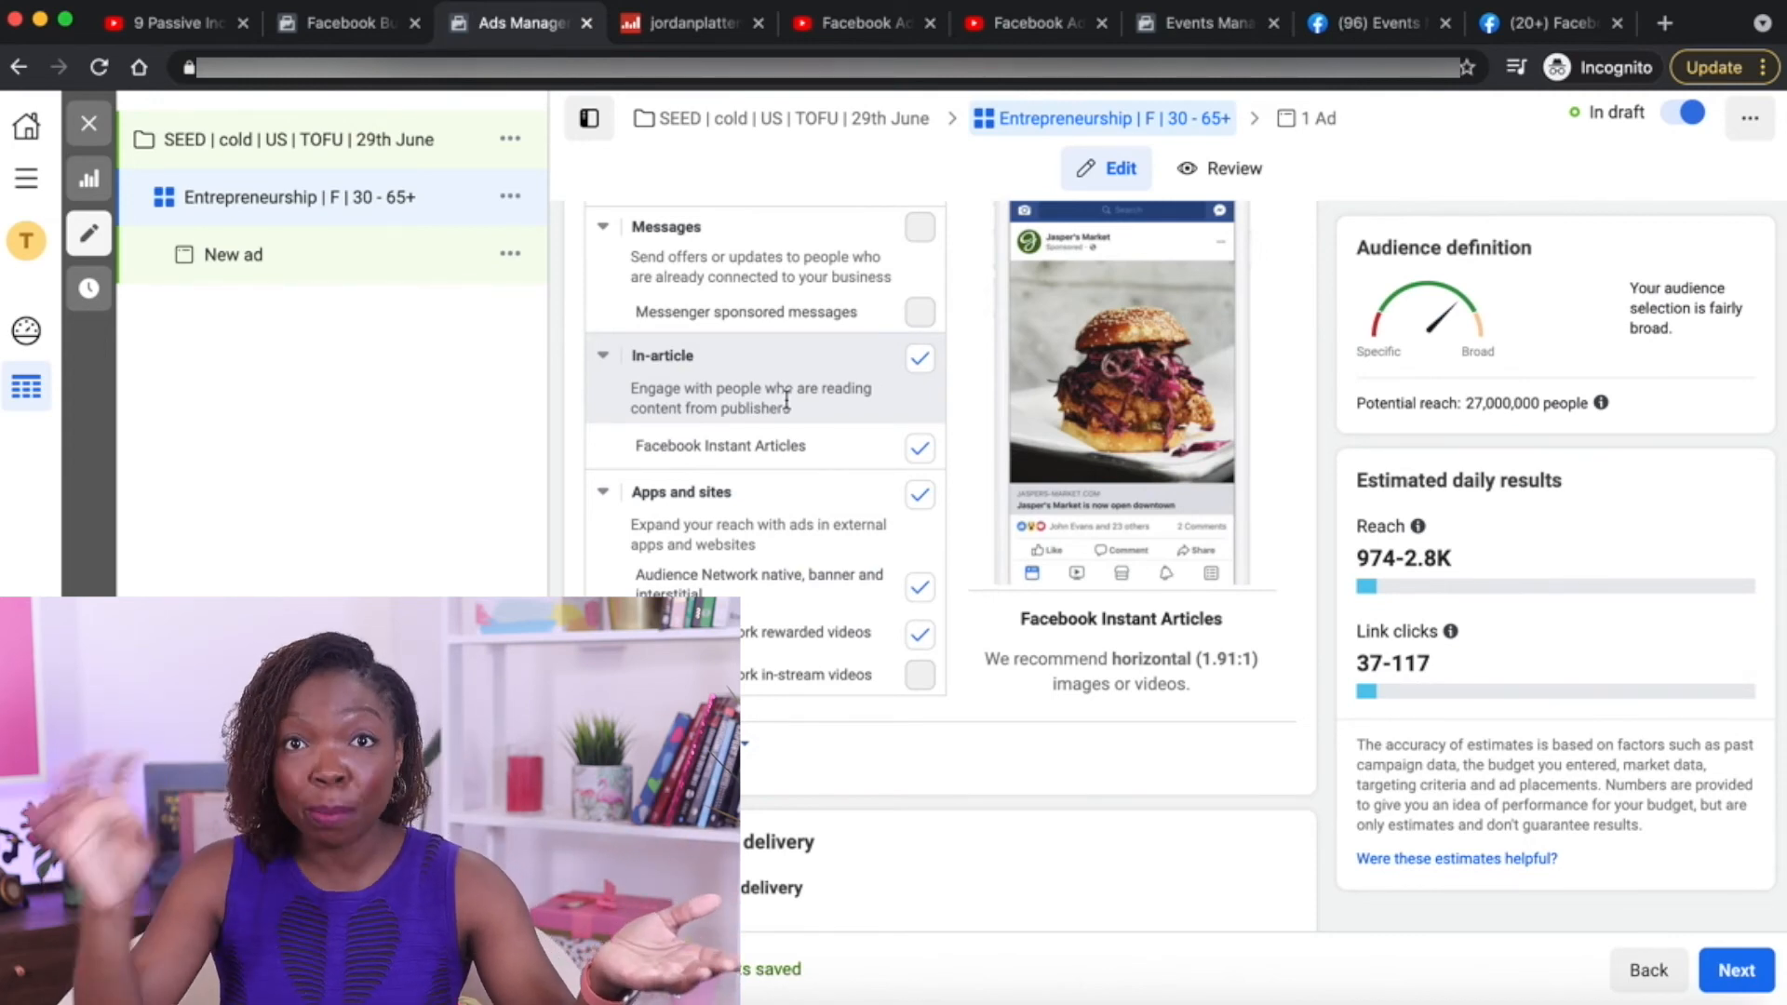
# Exclude Instagram, Messenger and Audience Network from the ad set's platforms so only Facebook is used
pyautogui.scroll(10, 786, 401)
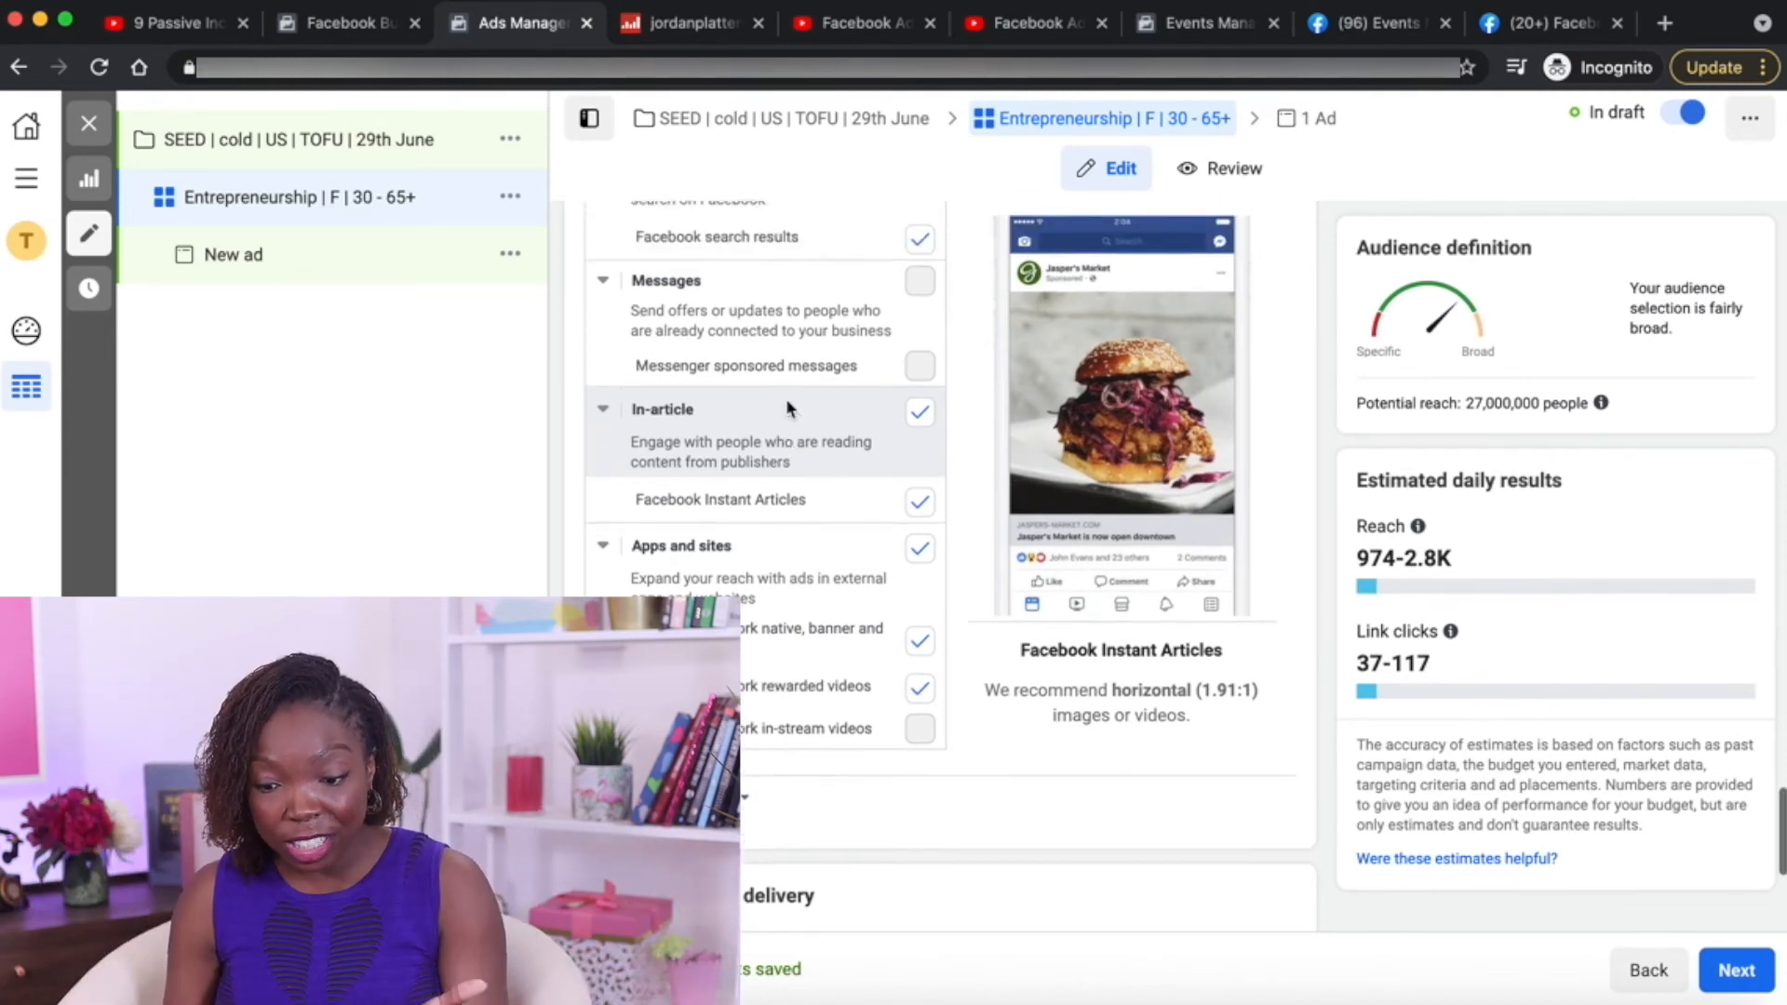
pyautogui.scroll(5, 786, 407)
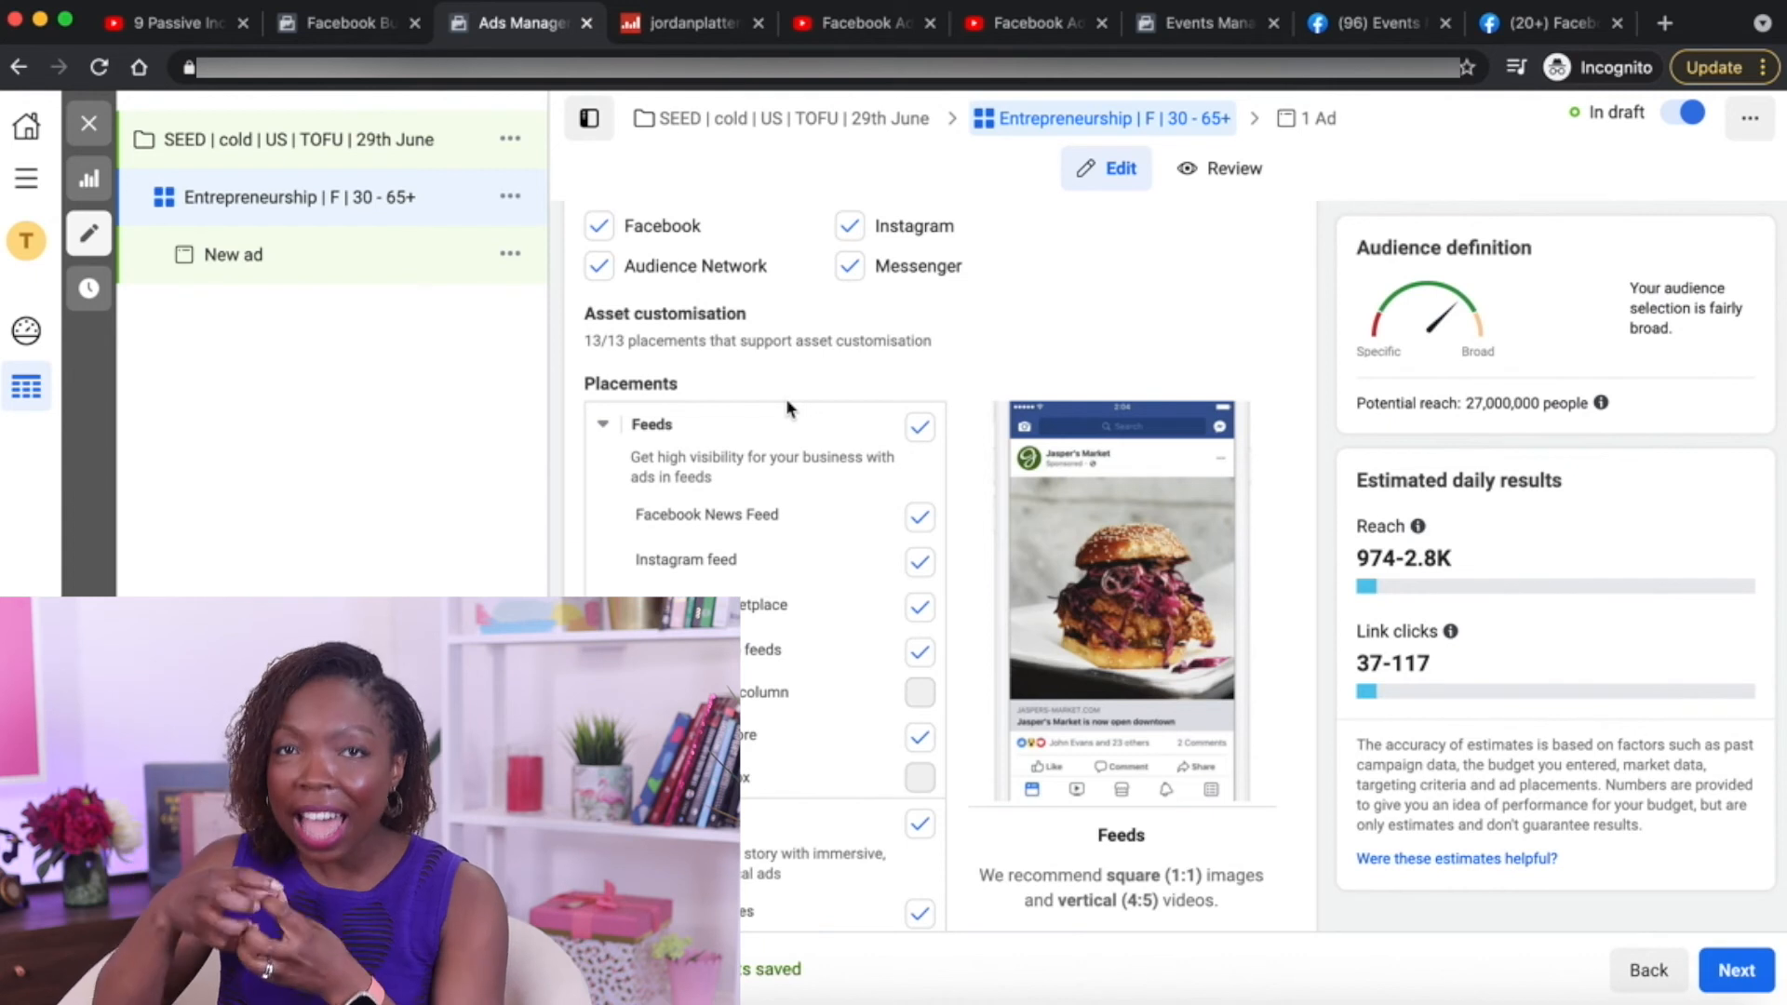
pyautogui.scroll(-2, 786, 483)
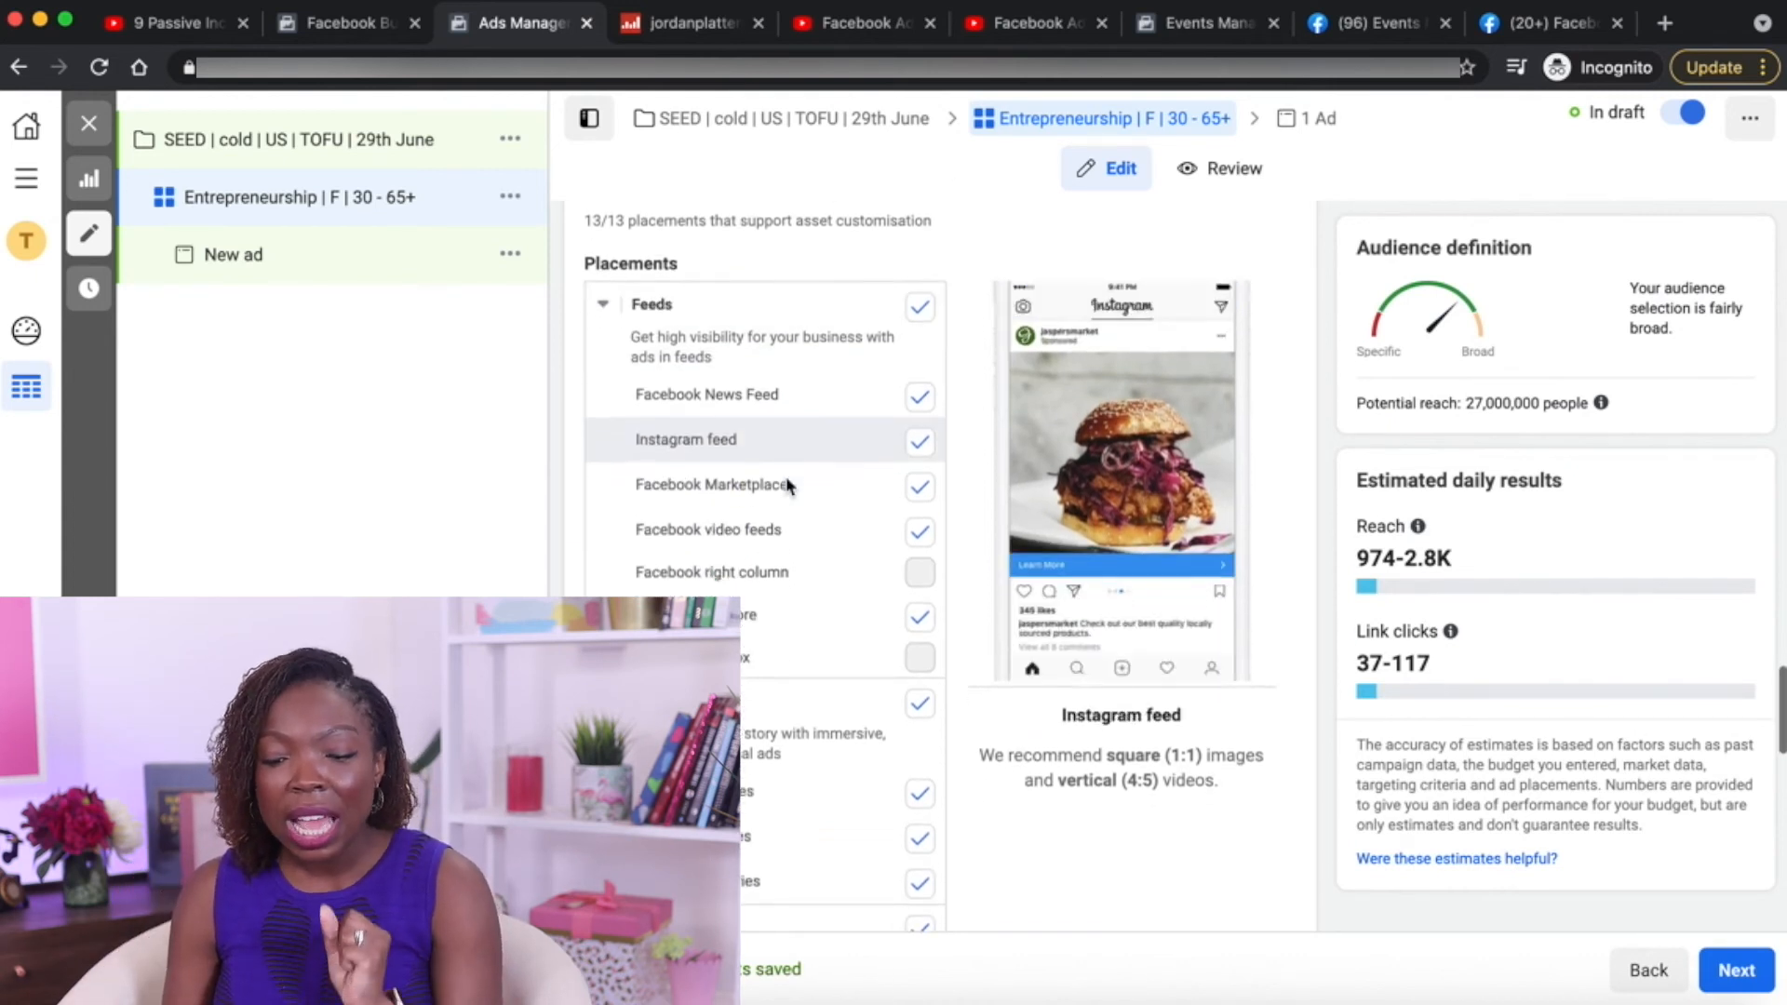
pyautogui.scroll(-2, 787, 483)
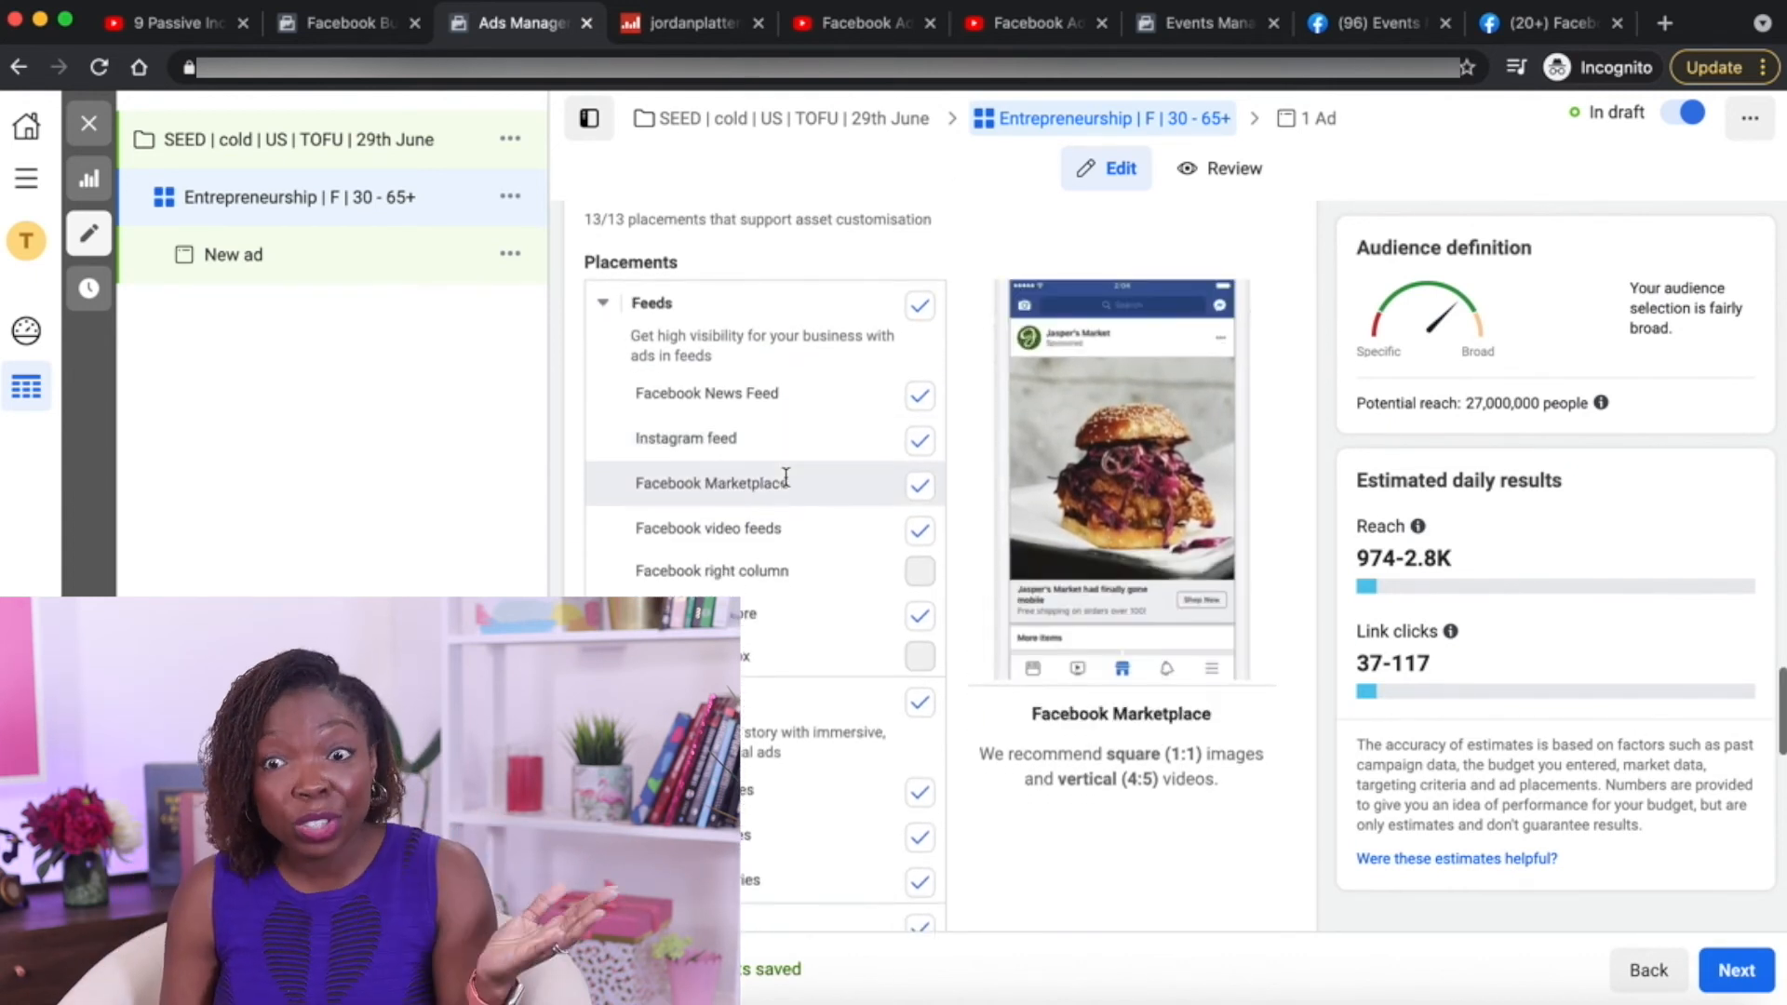
pyautogui.scroll(-1, 786, 483)
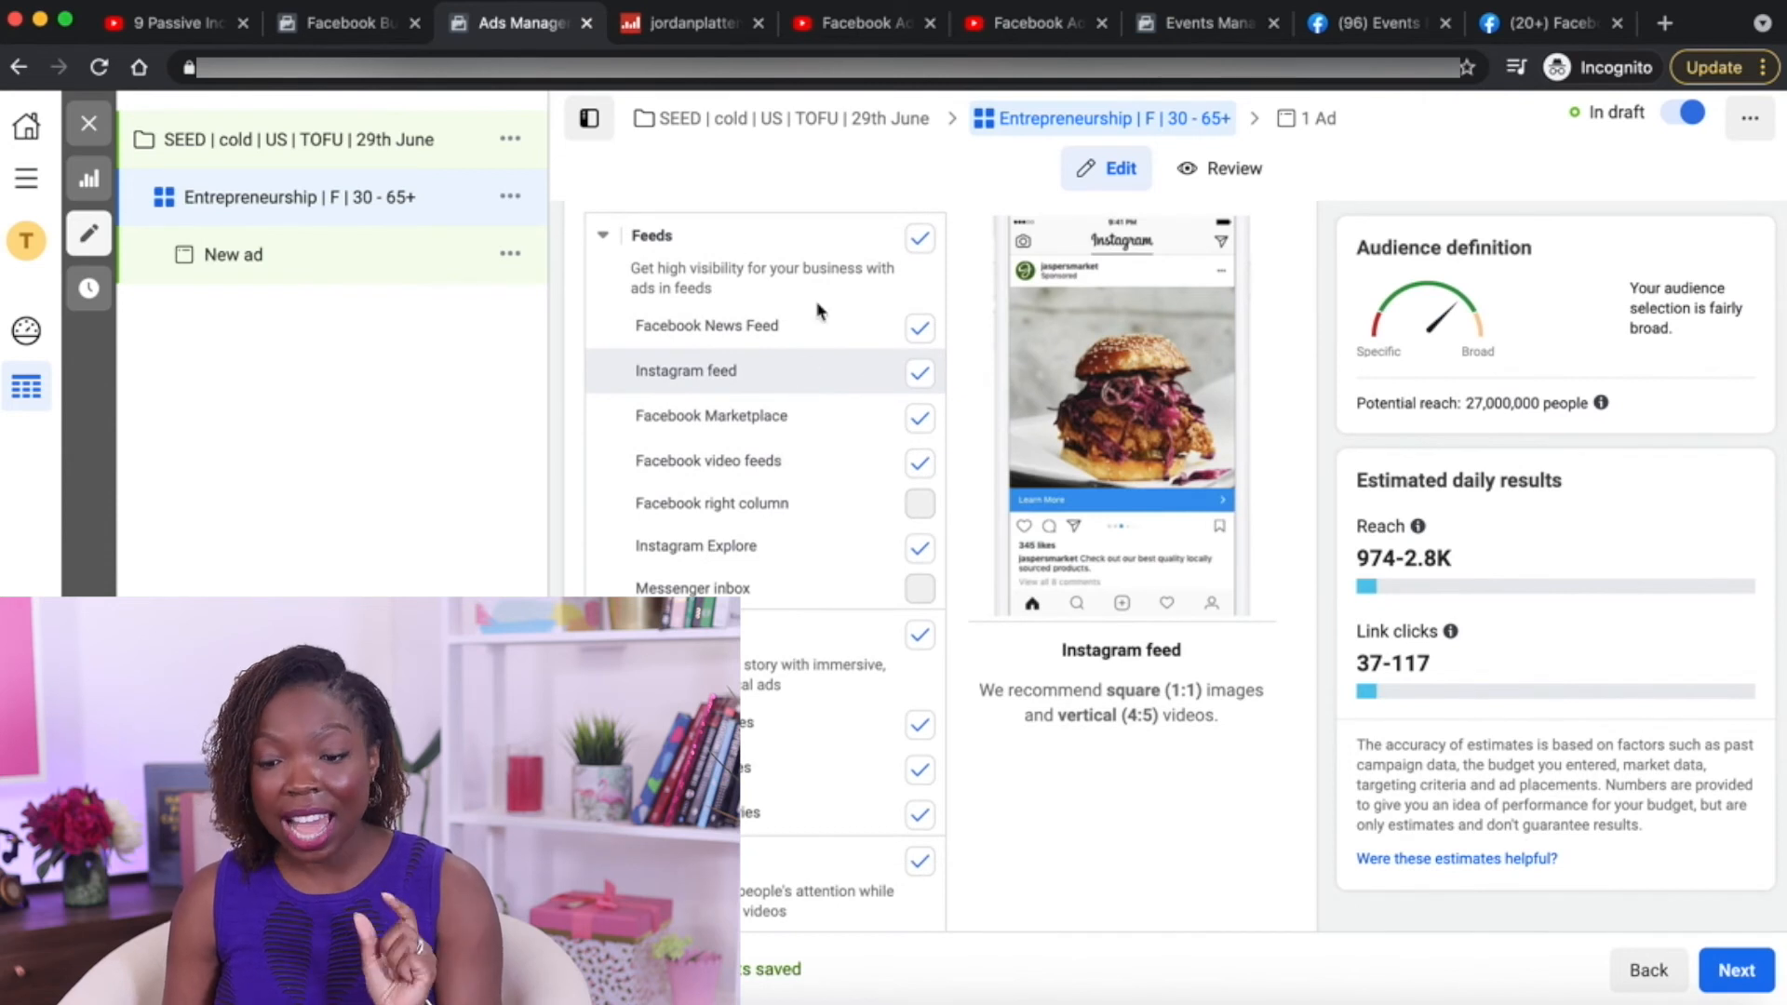
pyautogui.scroll(6, 828, 307)
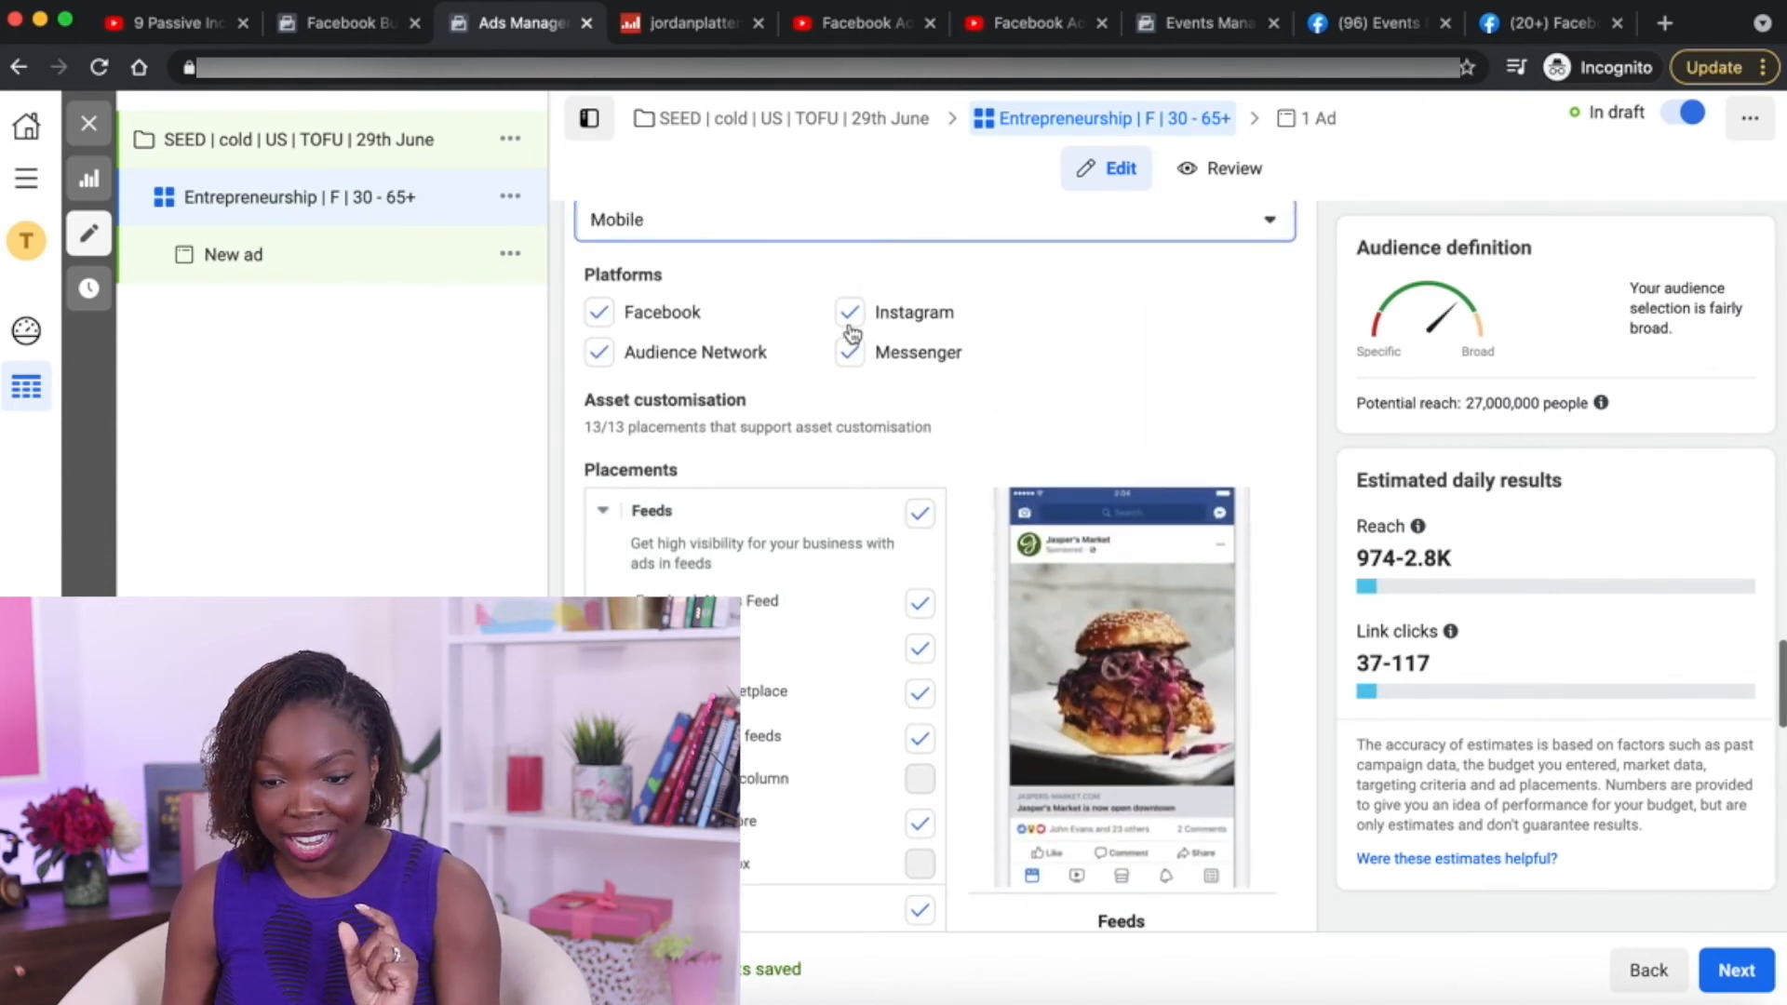
pyautogui.click(844, 316)
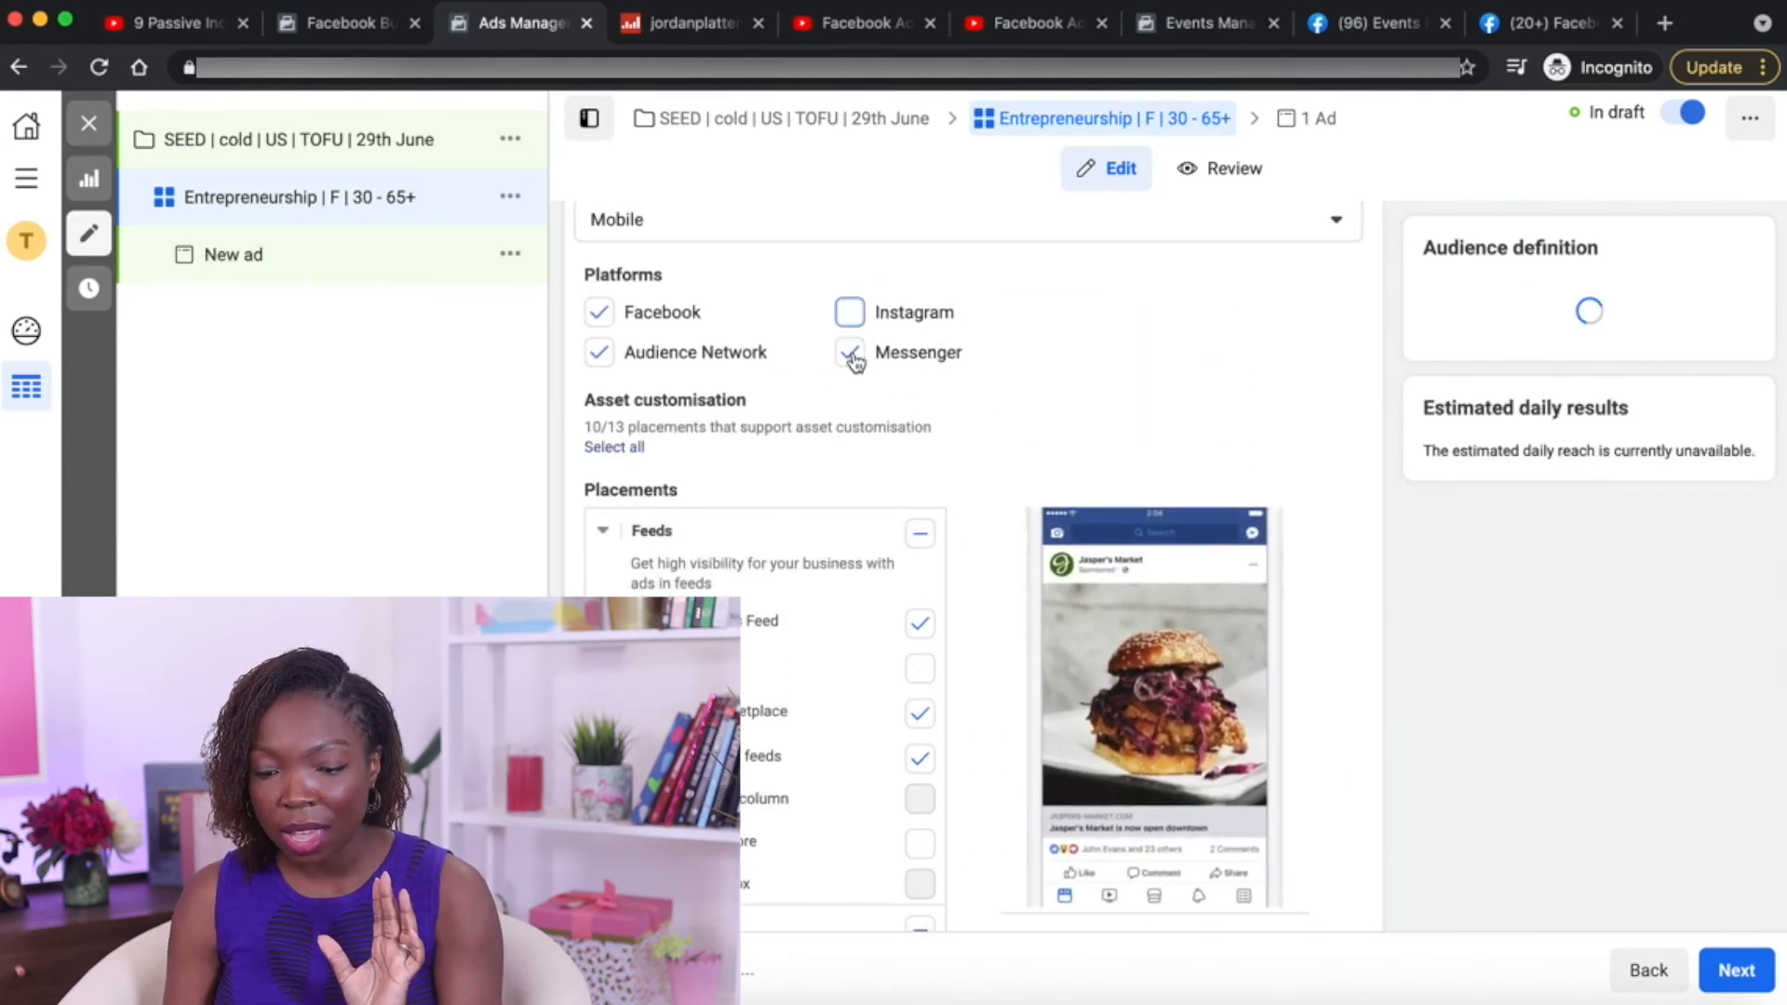
pyautogui.click(847, 352)
pyautogui.click(614, 357)
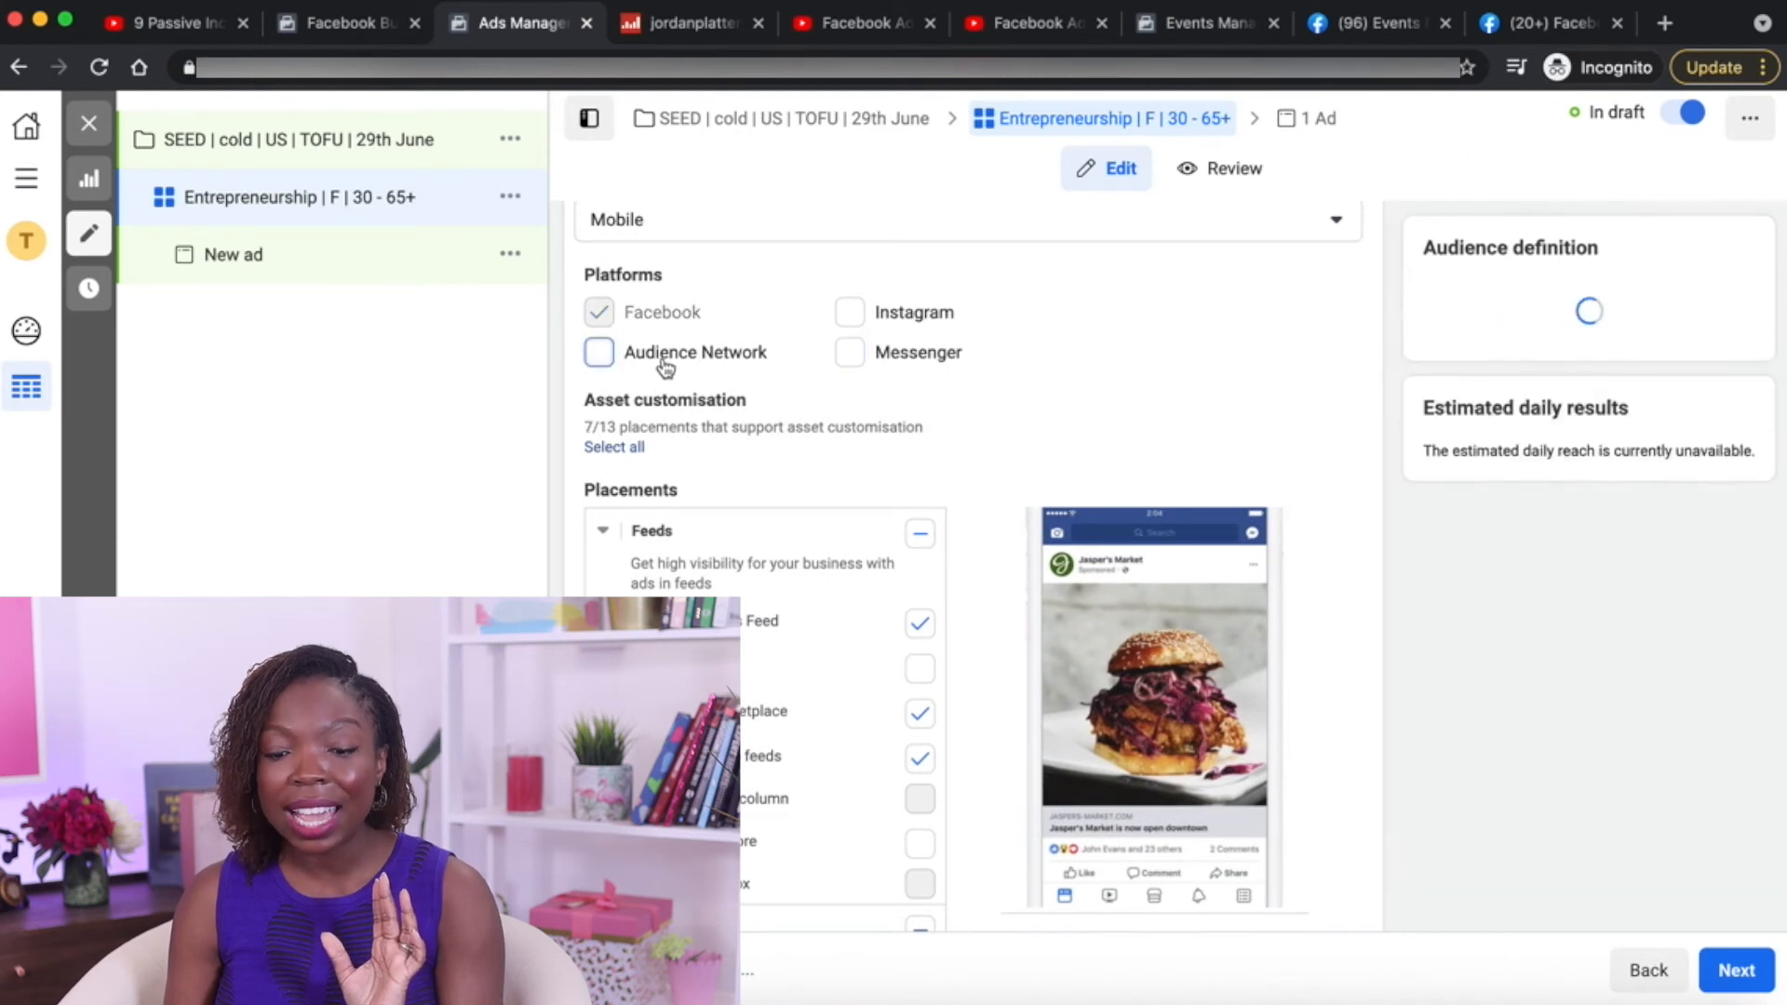
# Exclude Facebook Marketplace and Facebook video feeds from the Feeds placements, keeping Facebook News Feed
pyautogui.scroll(-3, 763, 382)
pyautogui.scroll(-1, 735, 377)
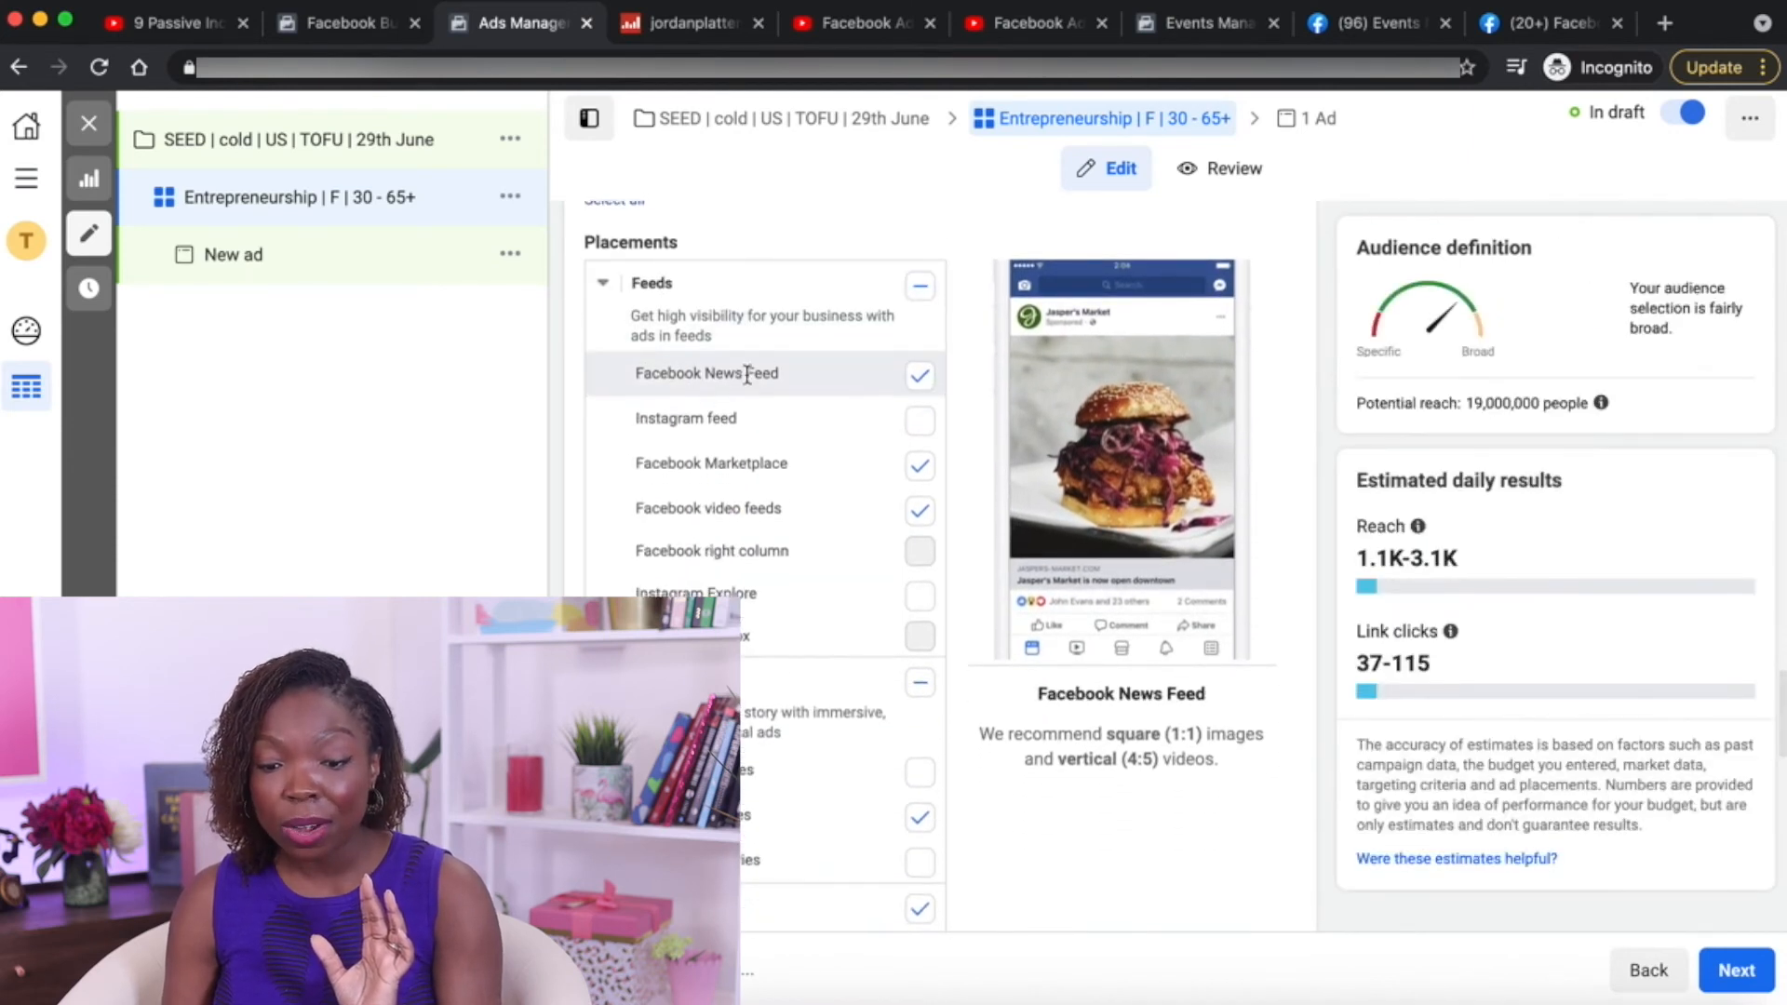
pyautogui.click(919, 465)
pyautogui.click(919, 514)
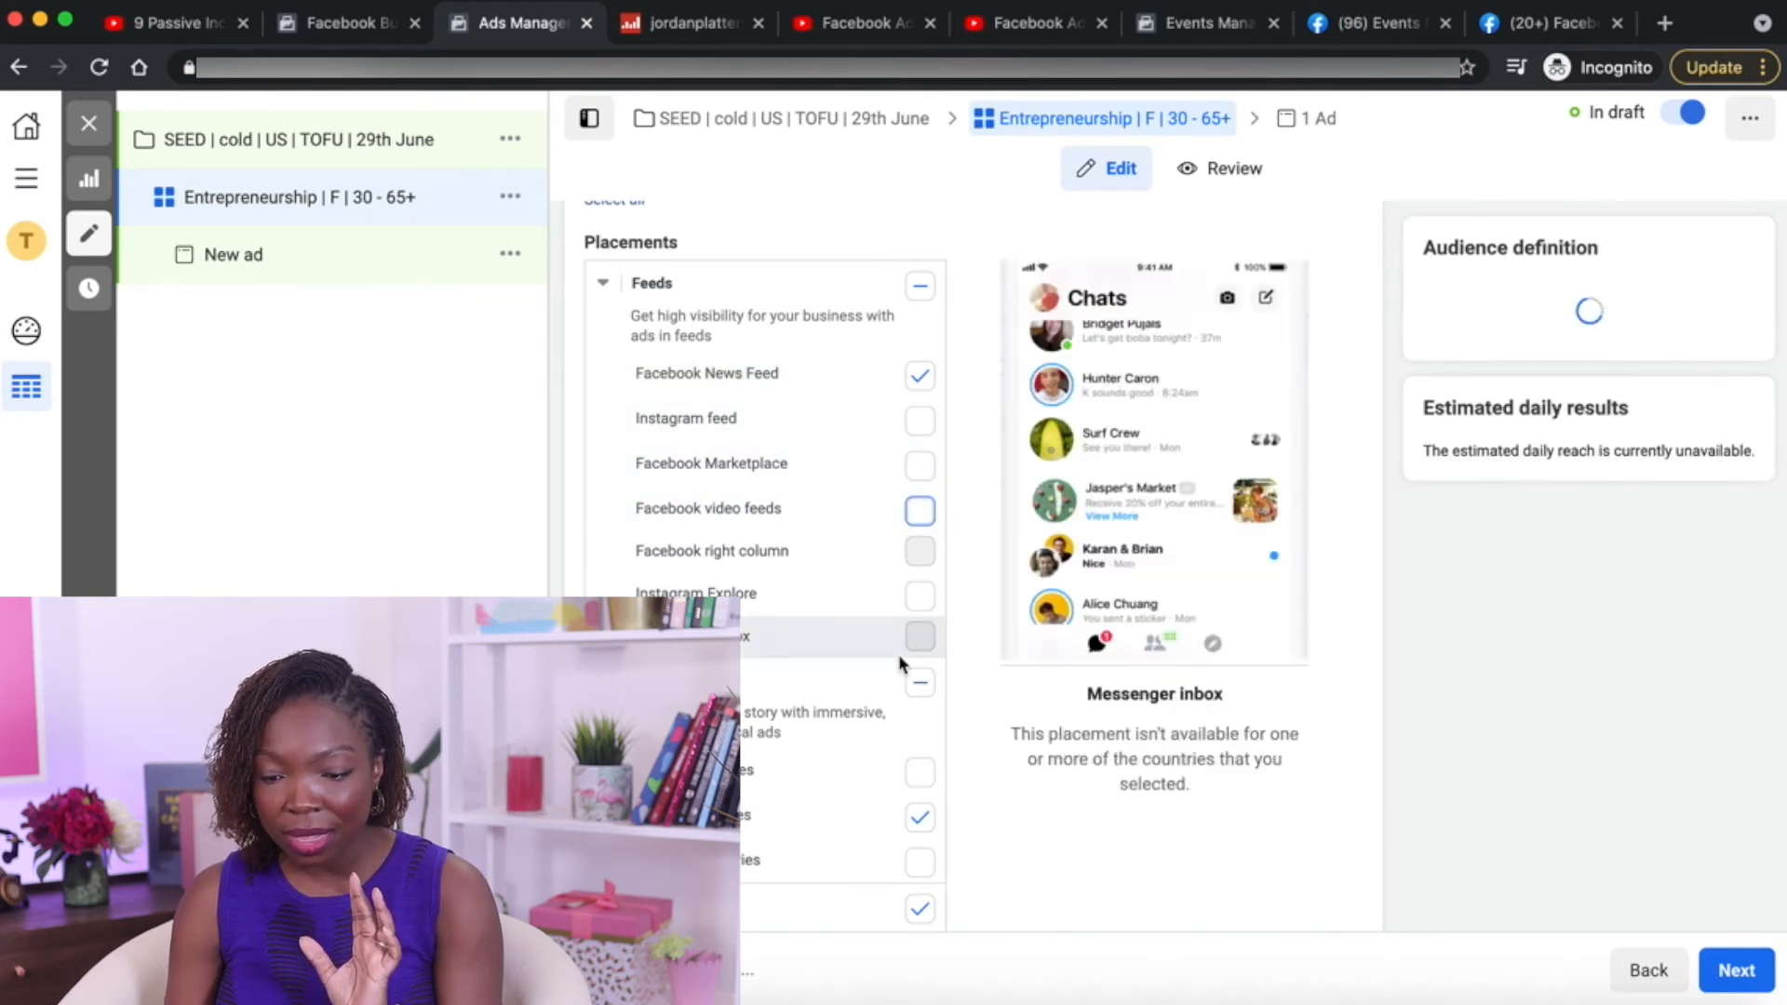
# Exclude the remaining Facebook Stories, in-stream, search and in-article placements, leaving Facebook News Feed as the only placement
pyautogui.scroll(-3, 908, 661)
pyautogui.click(917, 588)
pyautogui.click(919, 766)
pyautogui.scroll(-3, 917, 652)
pyautogui.click(919, 581)
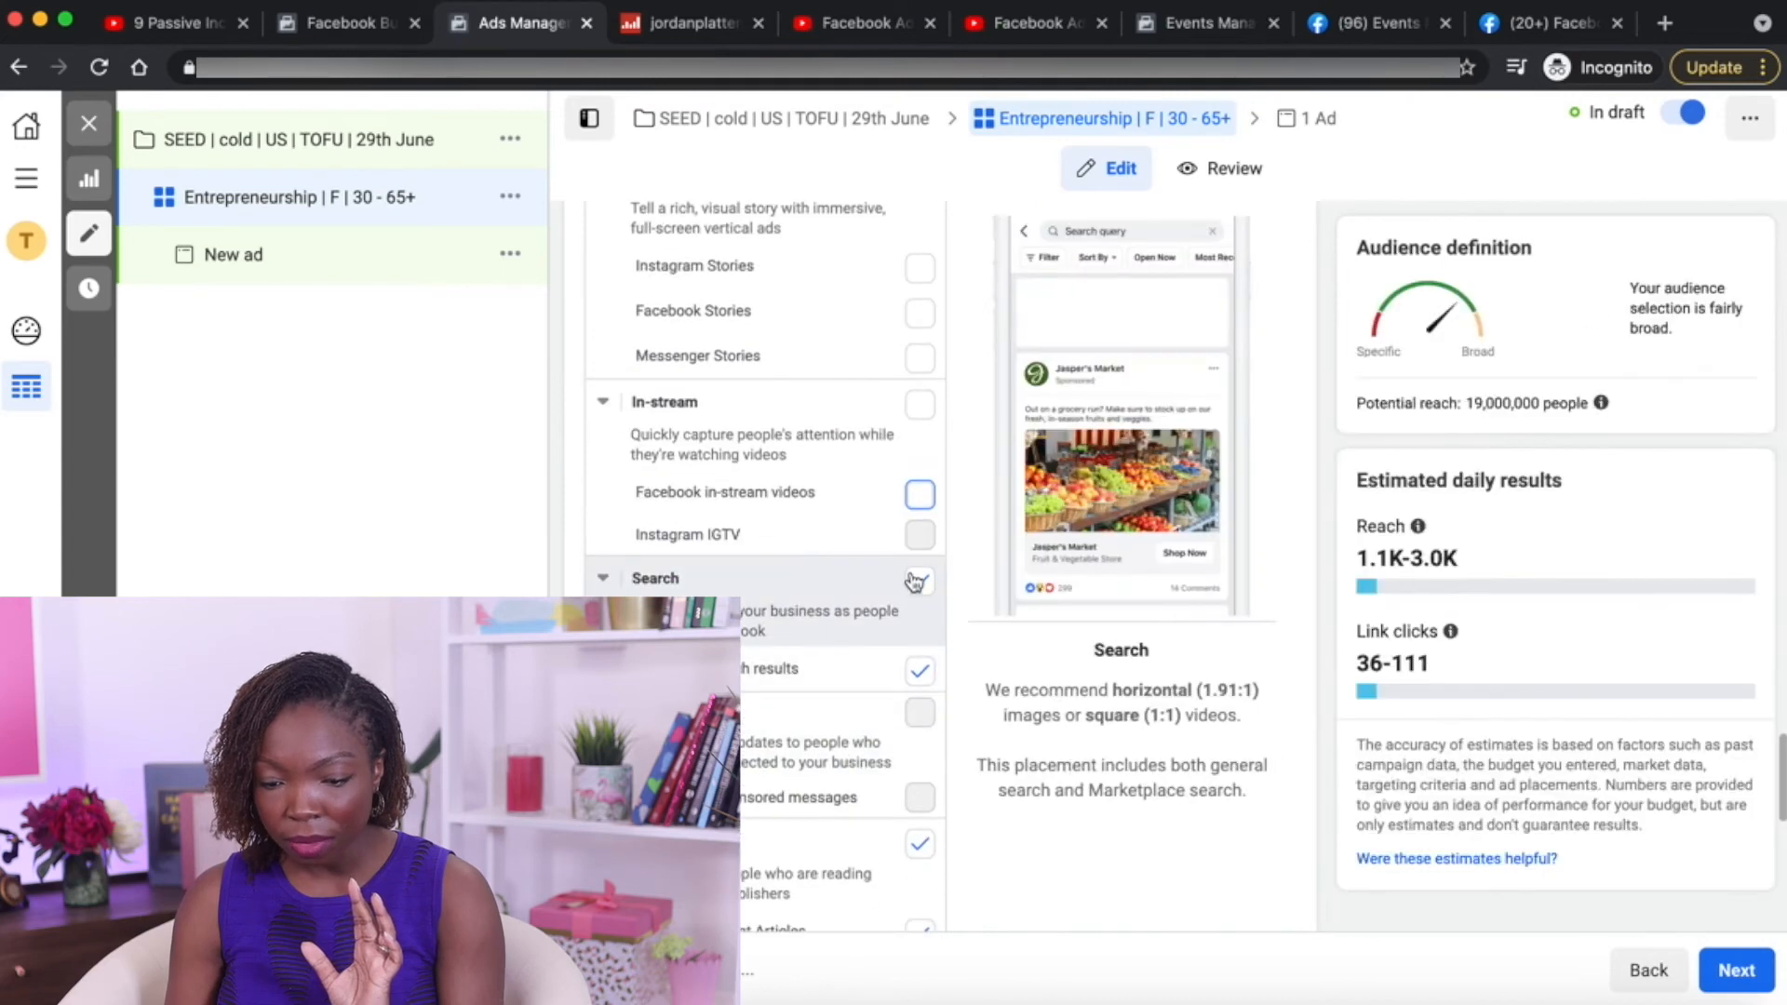
pyautogui.scroll(-3, 908, 651)
pyautogui.click(919, 618)
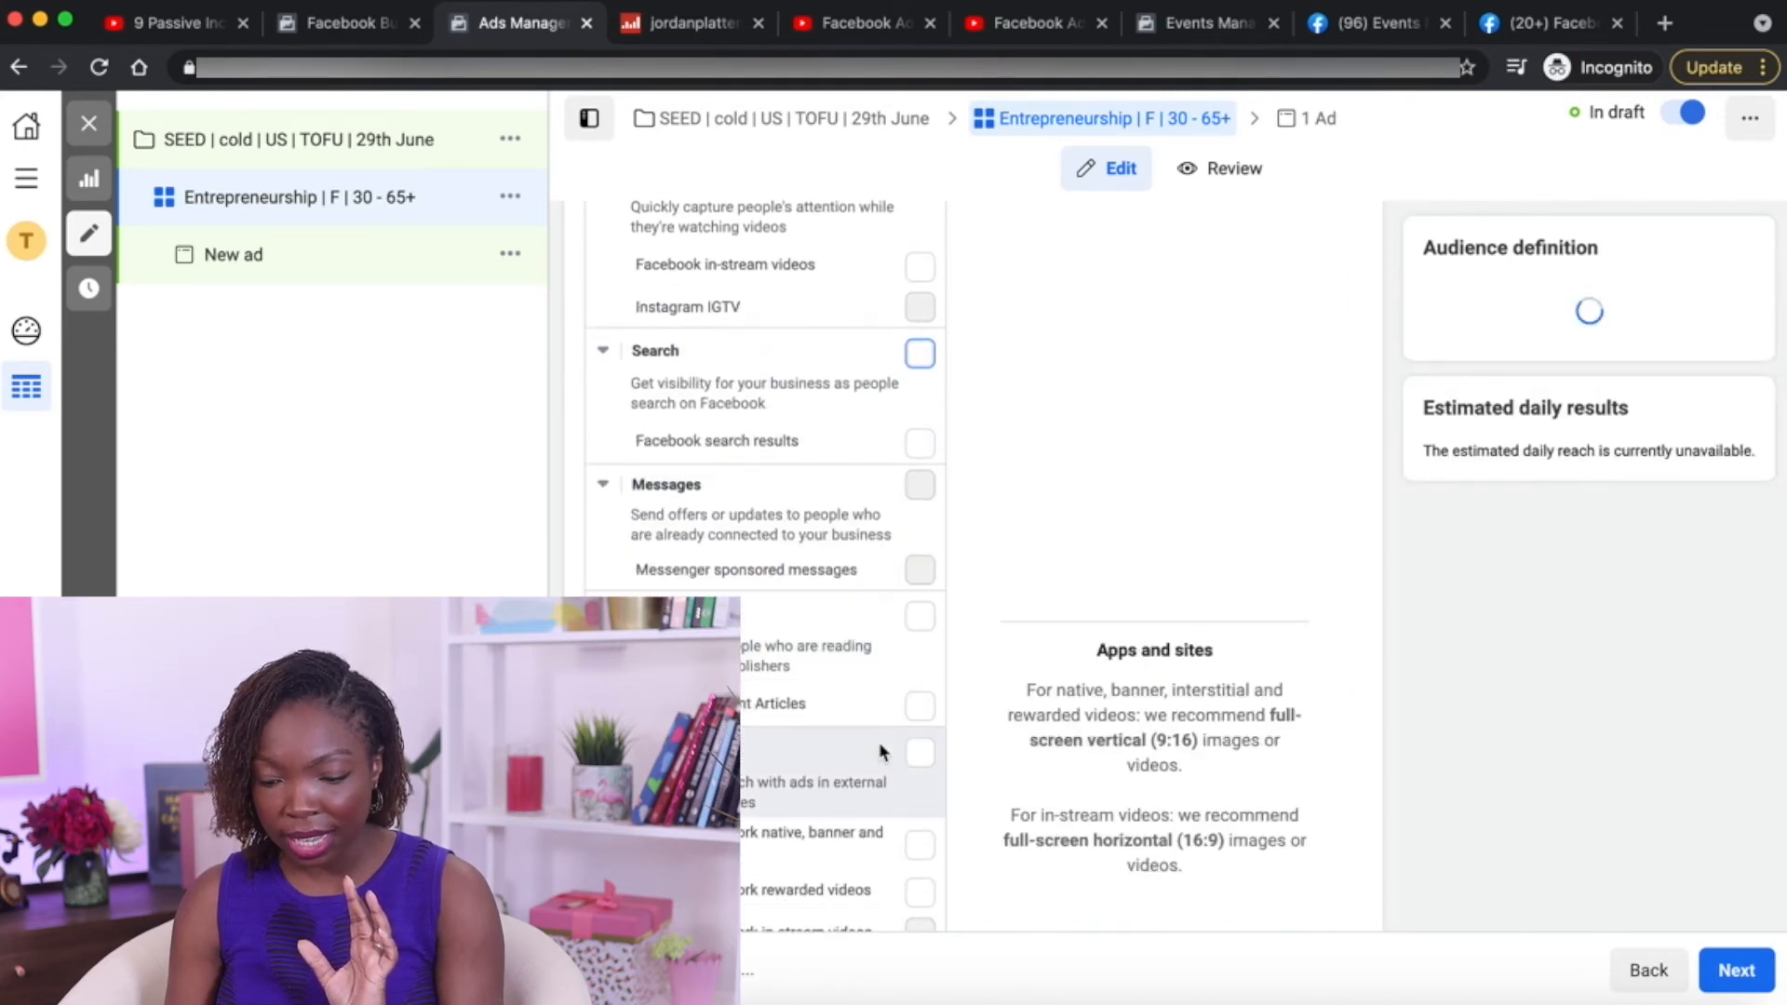
pyautogui.scroll(-6, 878, 750)
pyautogui.scroll(10, 878, 742)
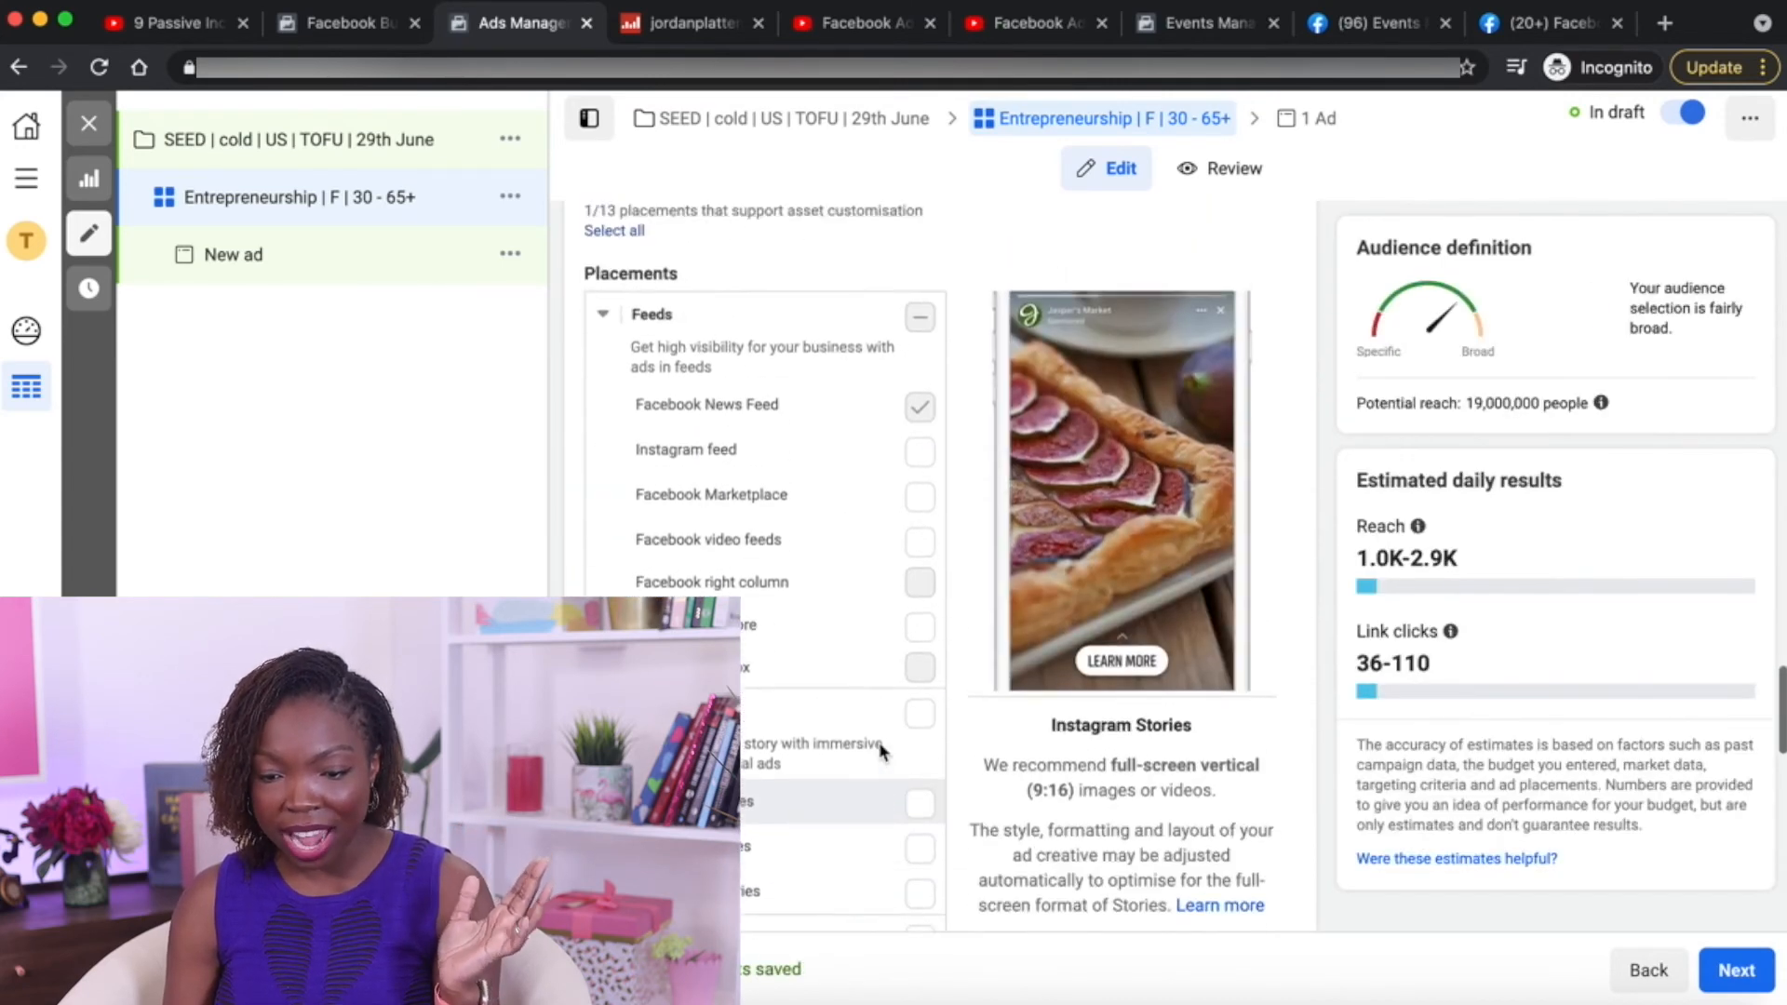
# Look through the ad set's optimisation for ad delivery options, keeping Link clicks
pyautogui.scroll(-2, 879, 742)
pyautogui.scroll(-15, 880, 751)
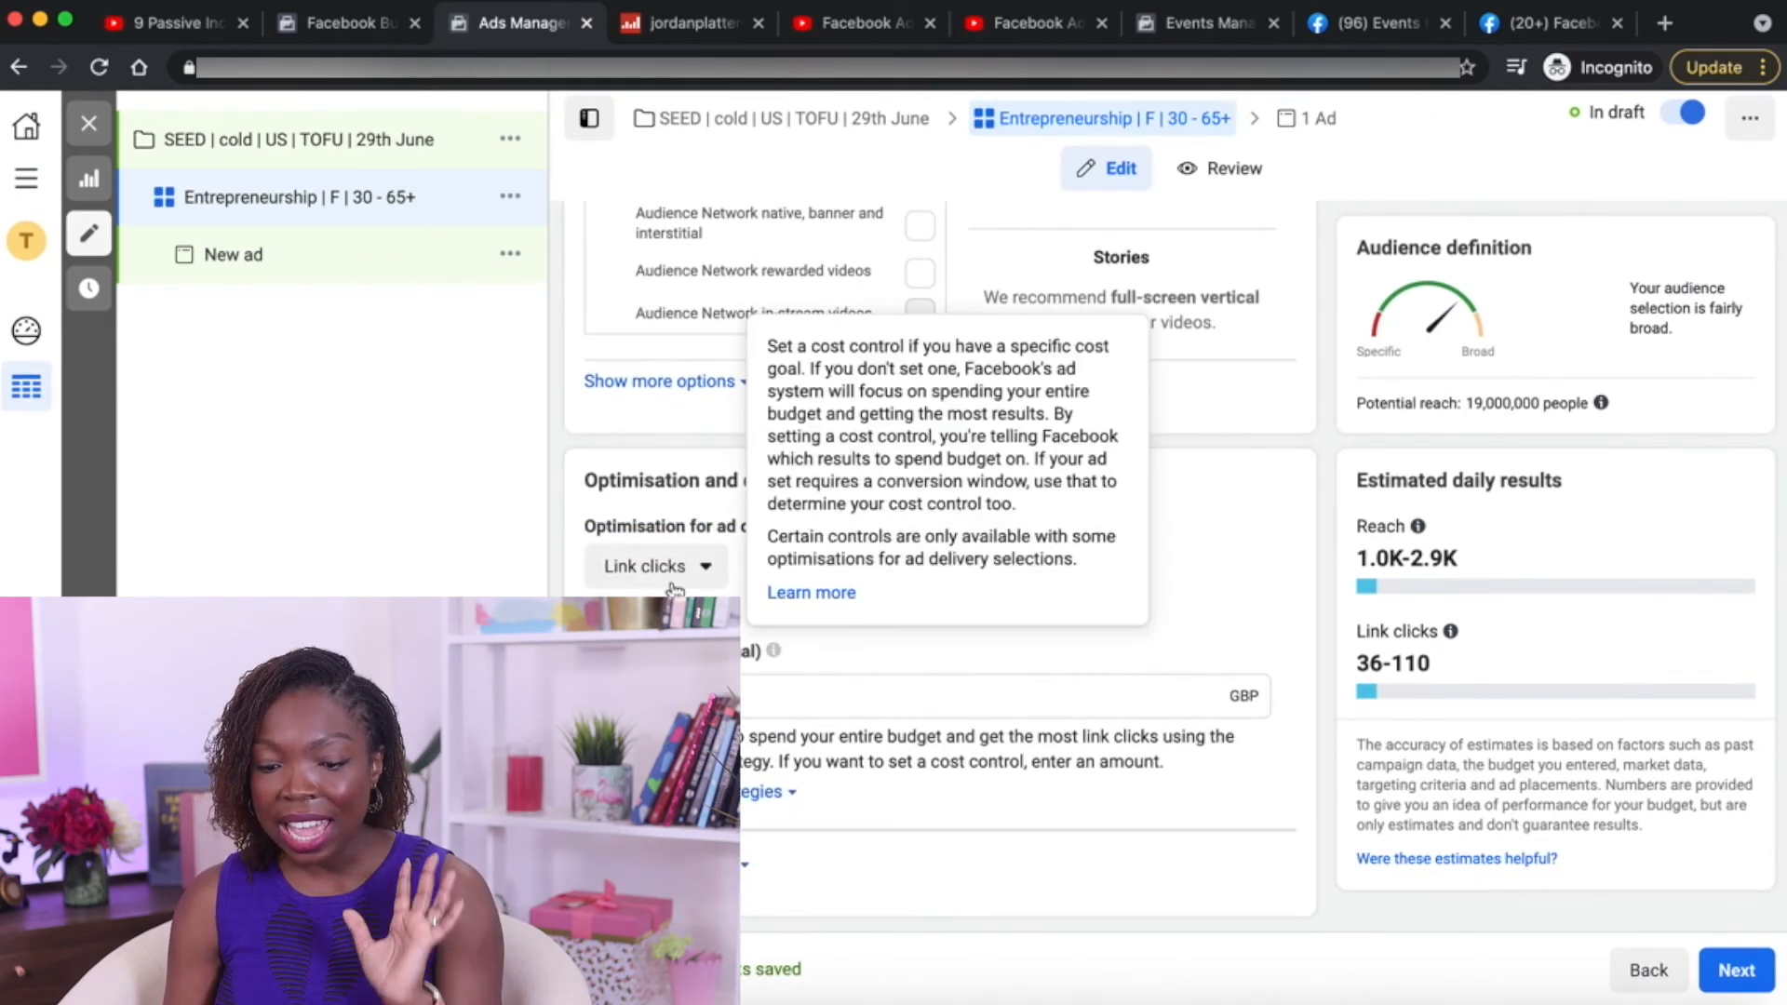
pyautogui.click(710, 579)
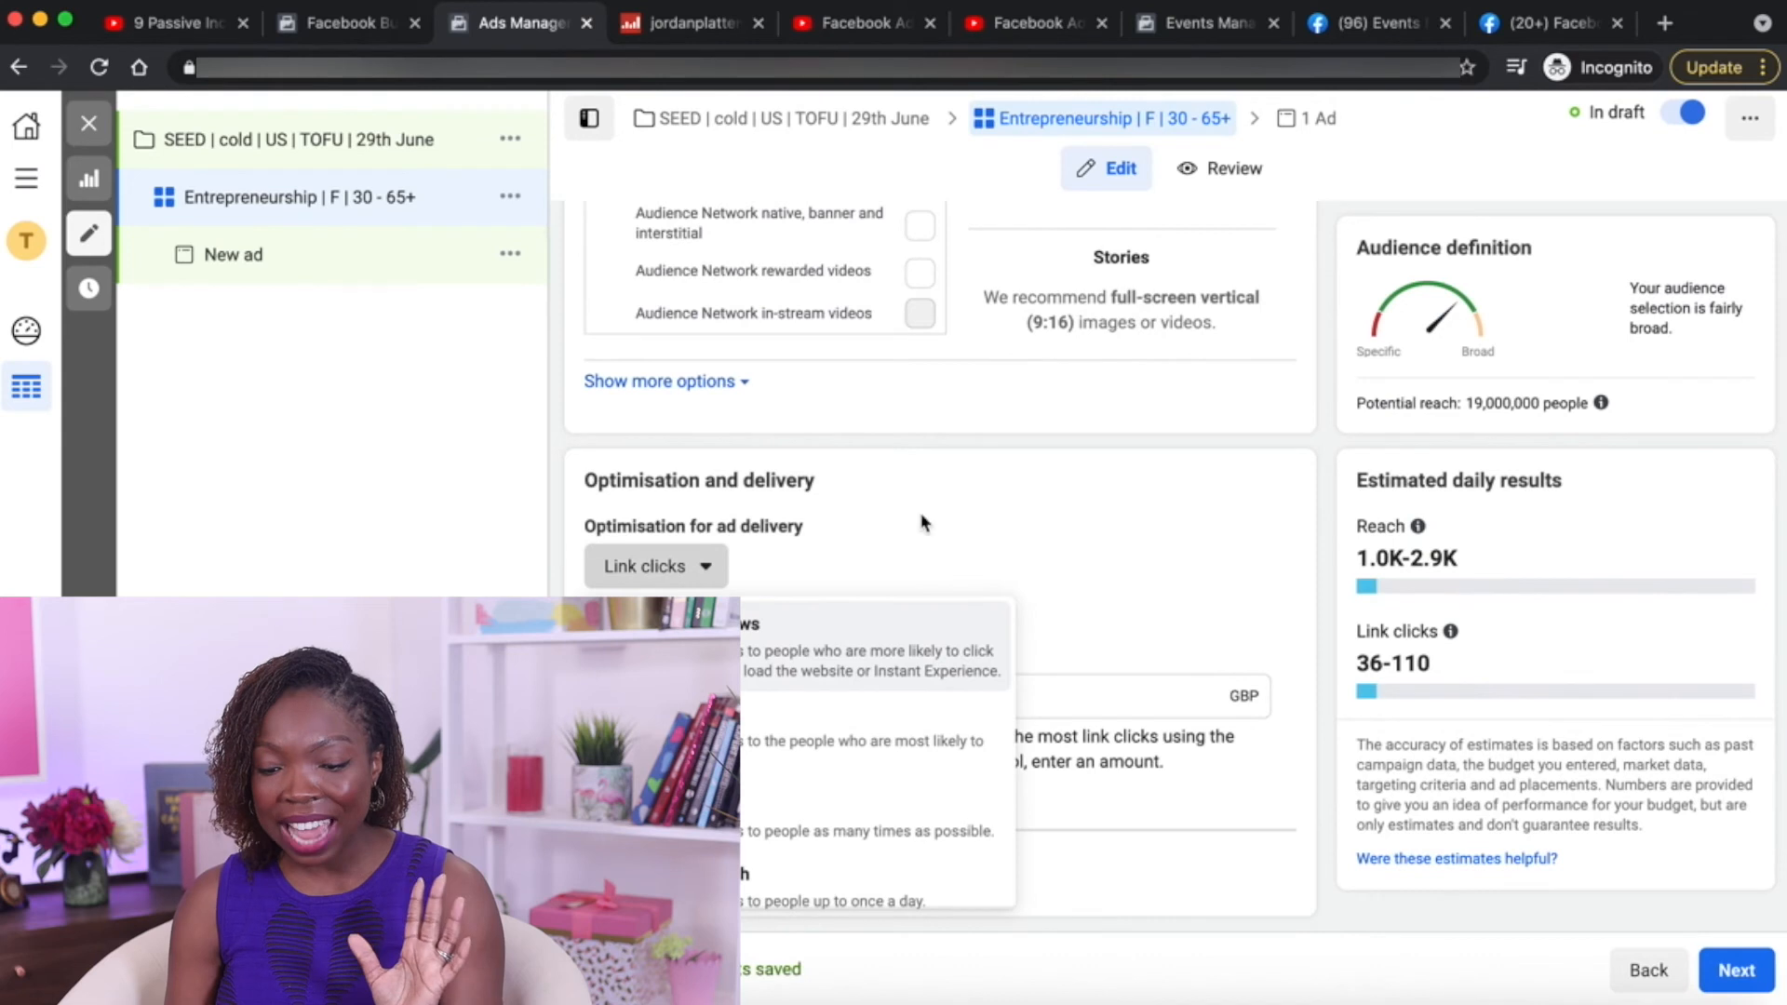
pyautogui.click(1320, 545)
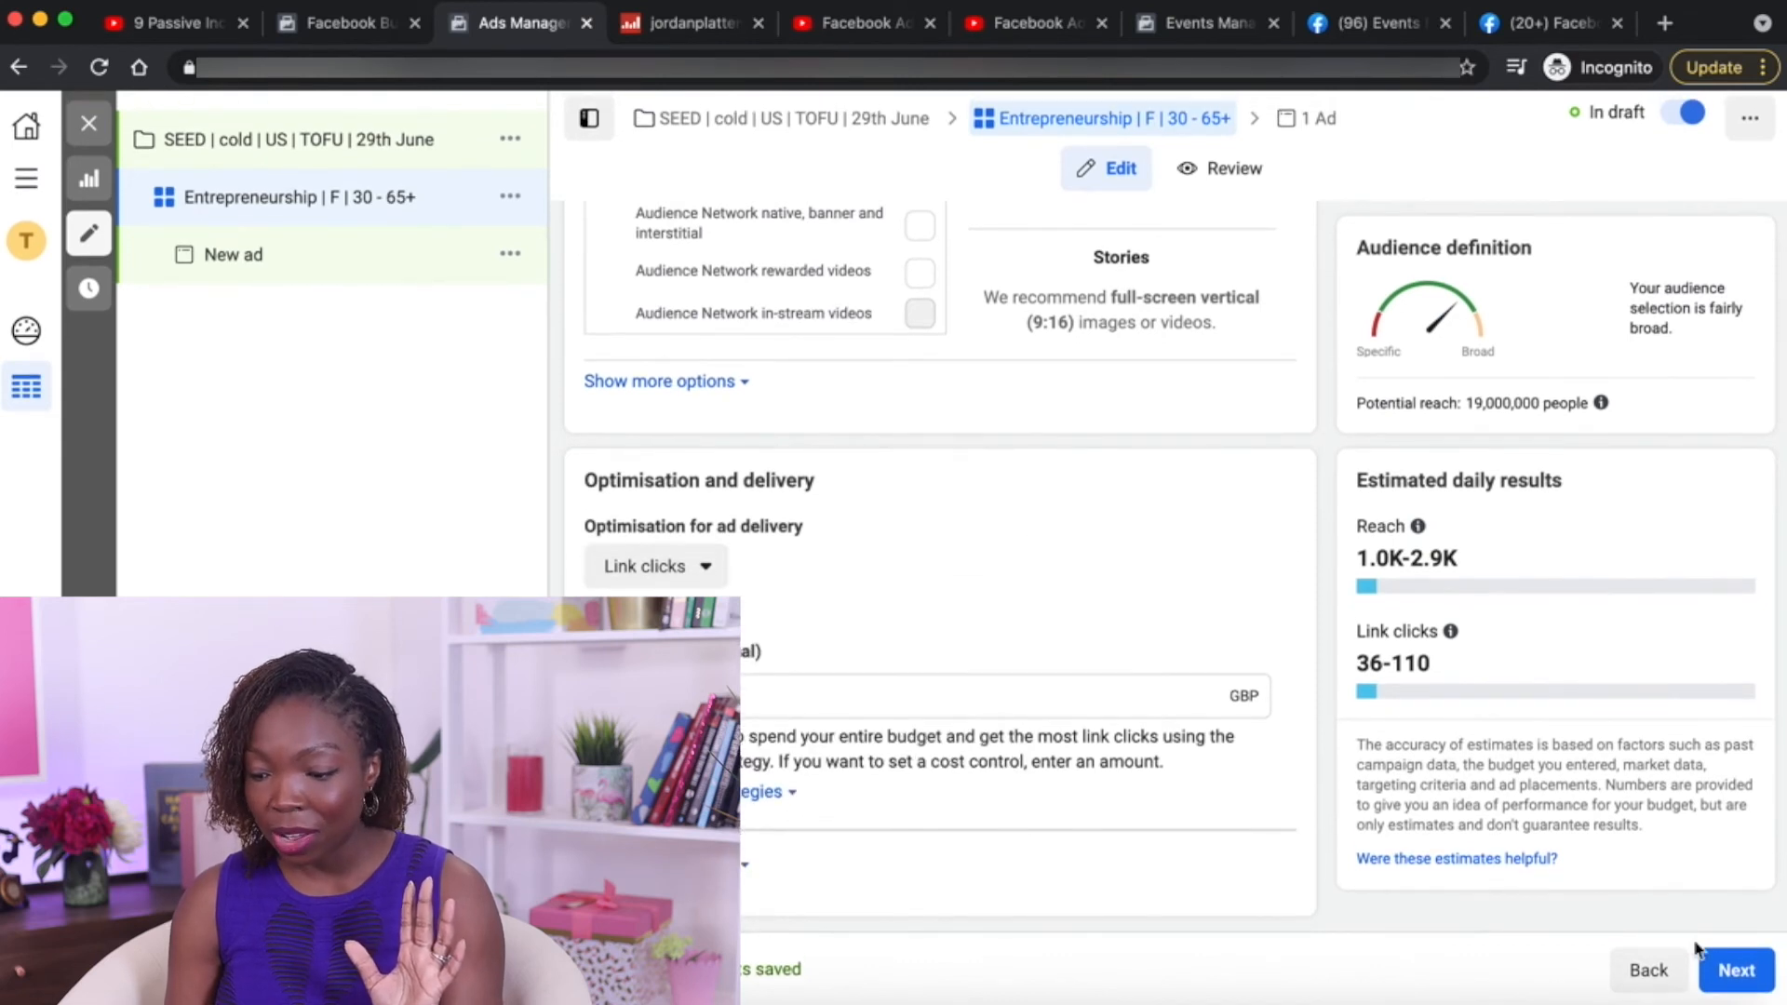
# Continue to the ad level, dismiss the name template notice, and name the ad "blue dress video 40 seconds"
pyautogui.click(1737, 972)
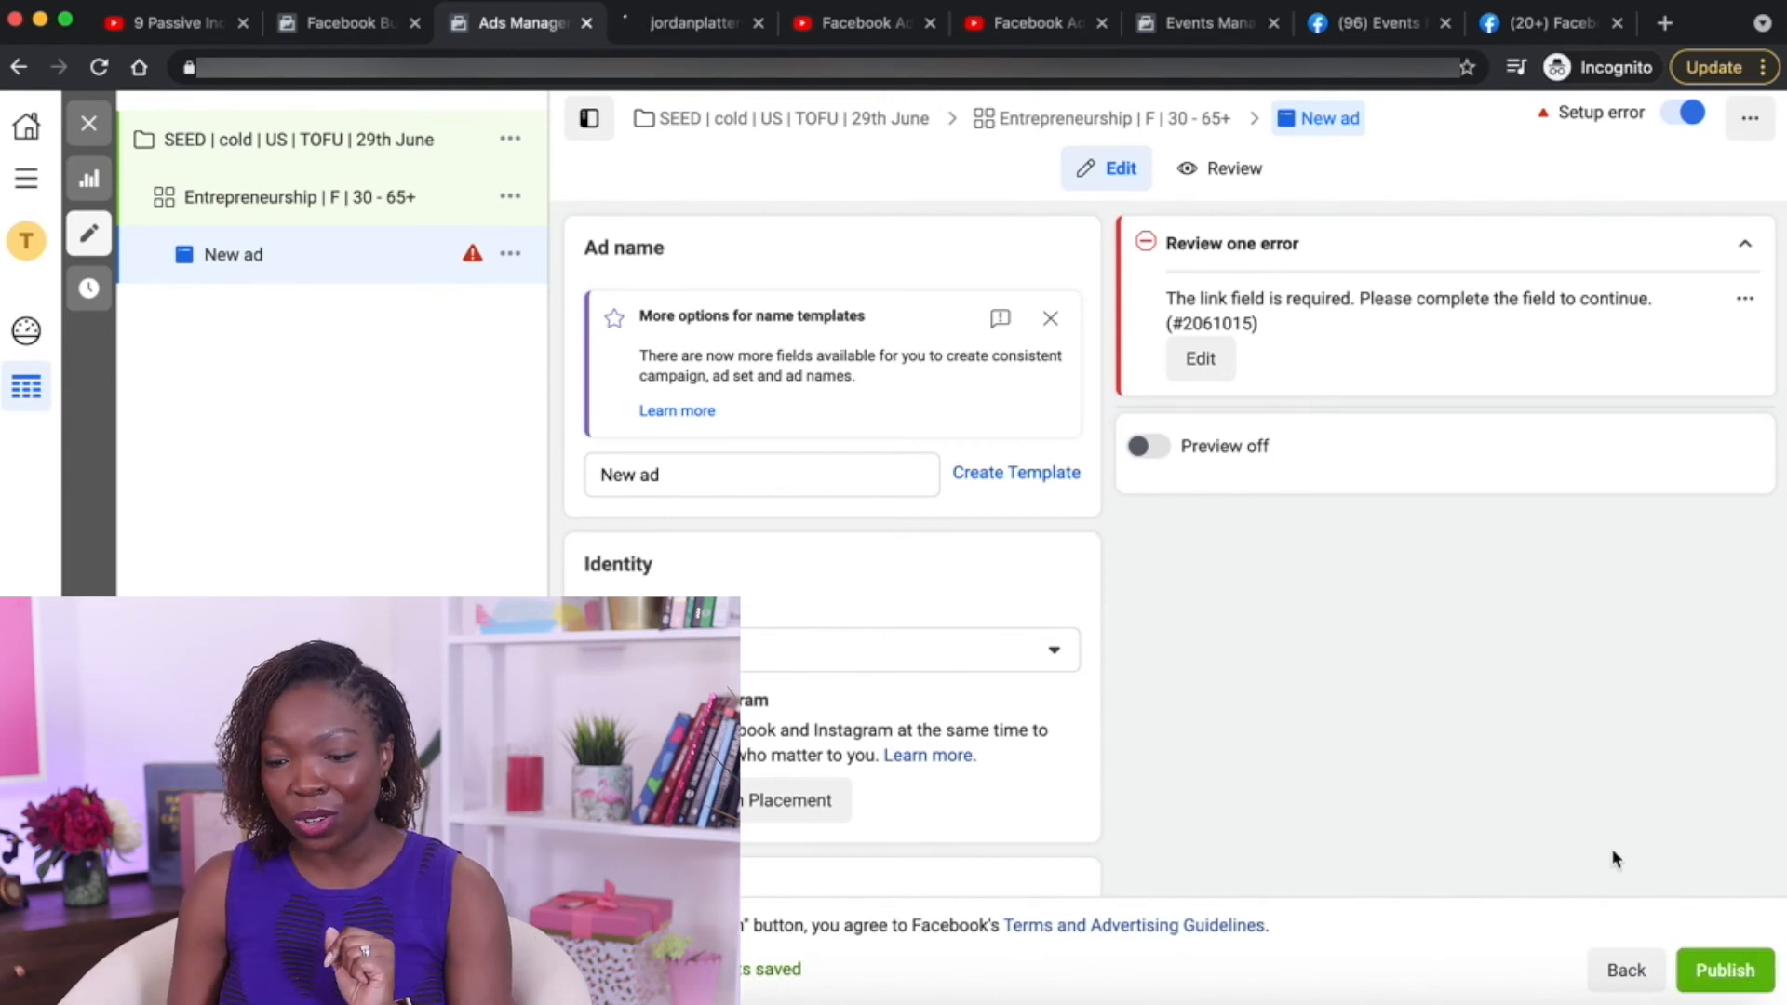
pyautogui.click(1049, 319)
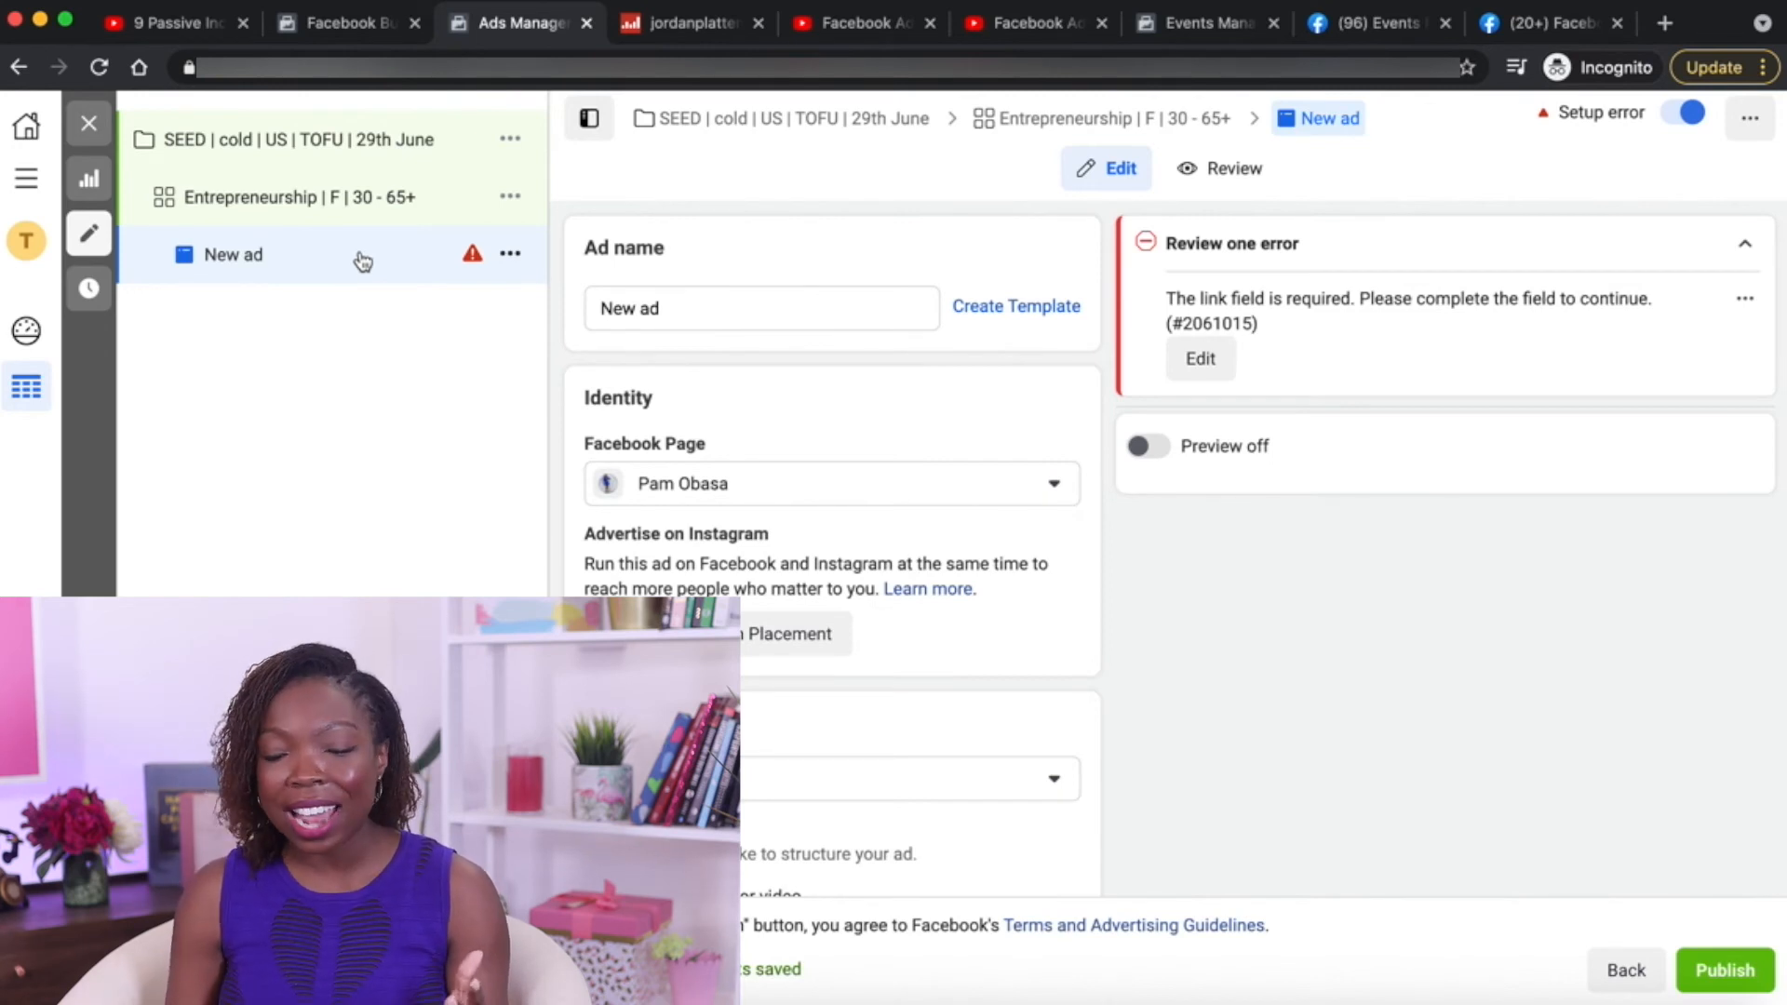
pyautogui.tripleClick(698, 296)
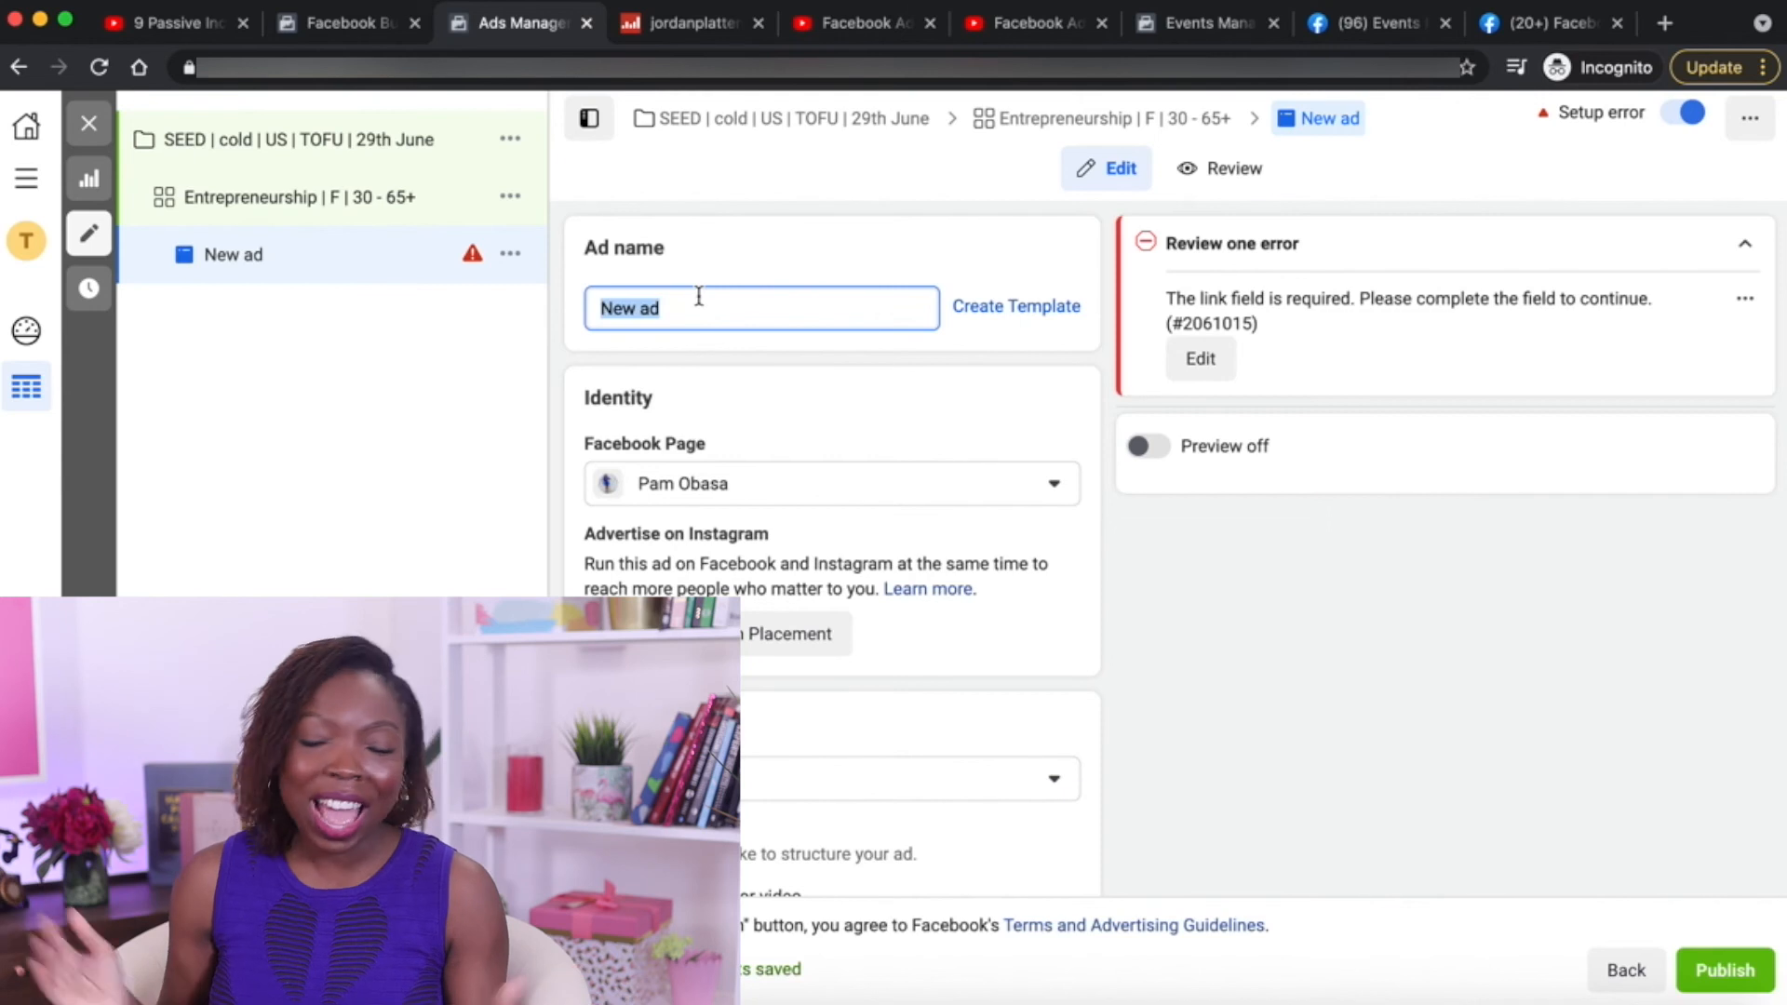
pyautogui.press('Left')
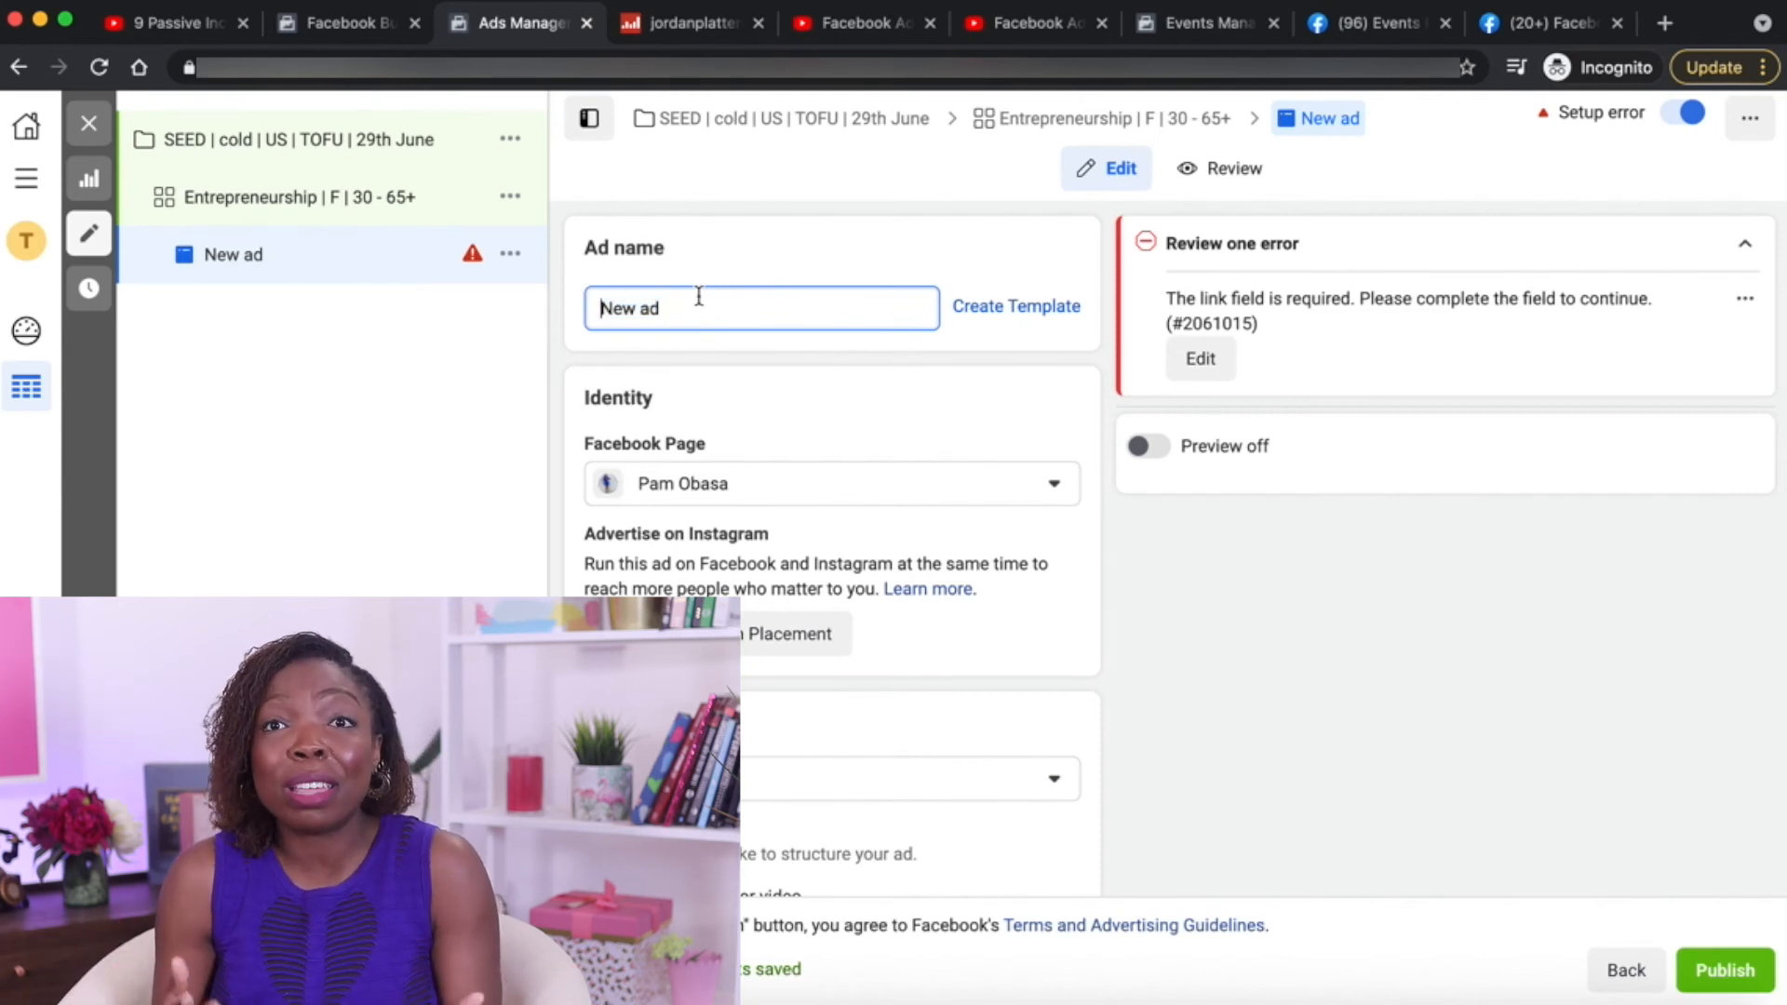
pyautogui.press('super+a')
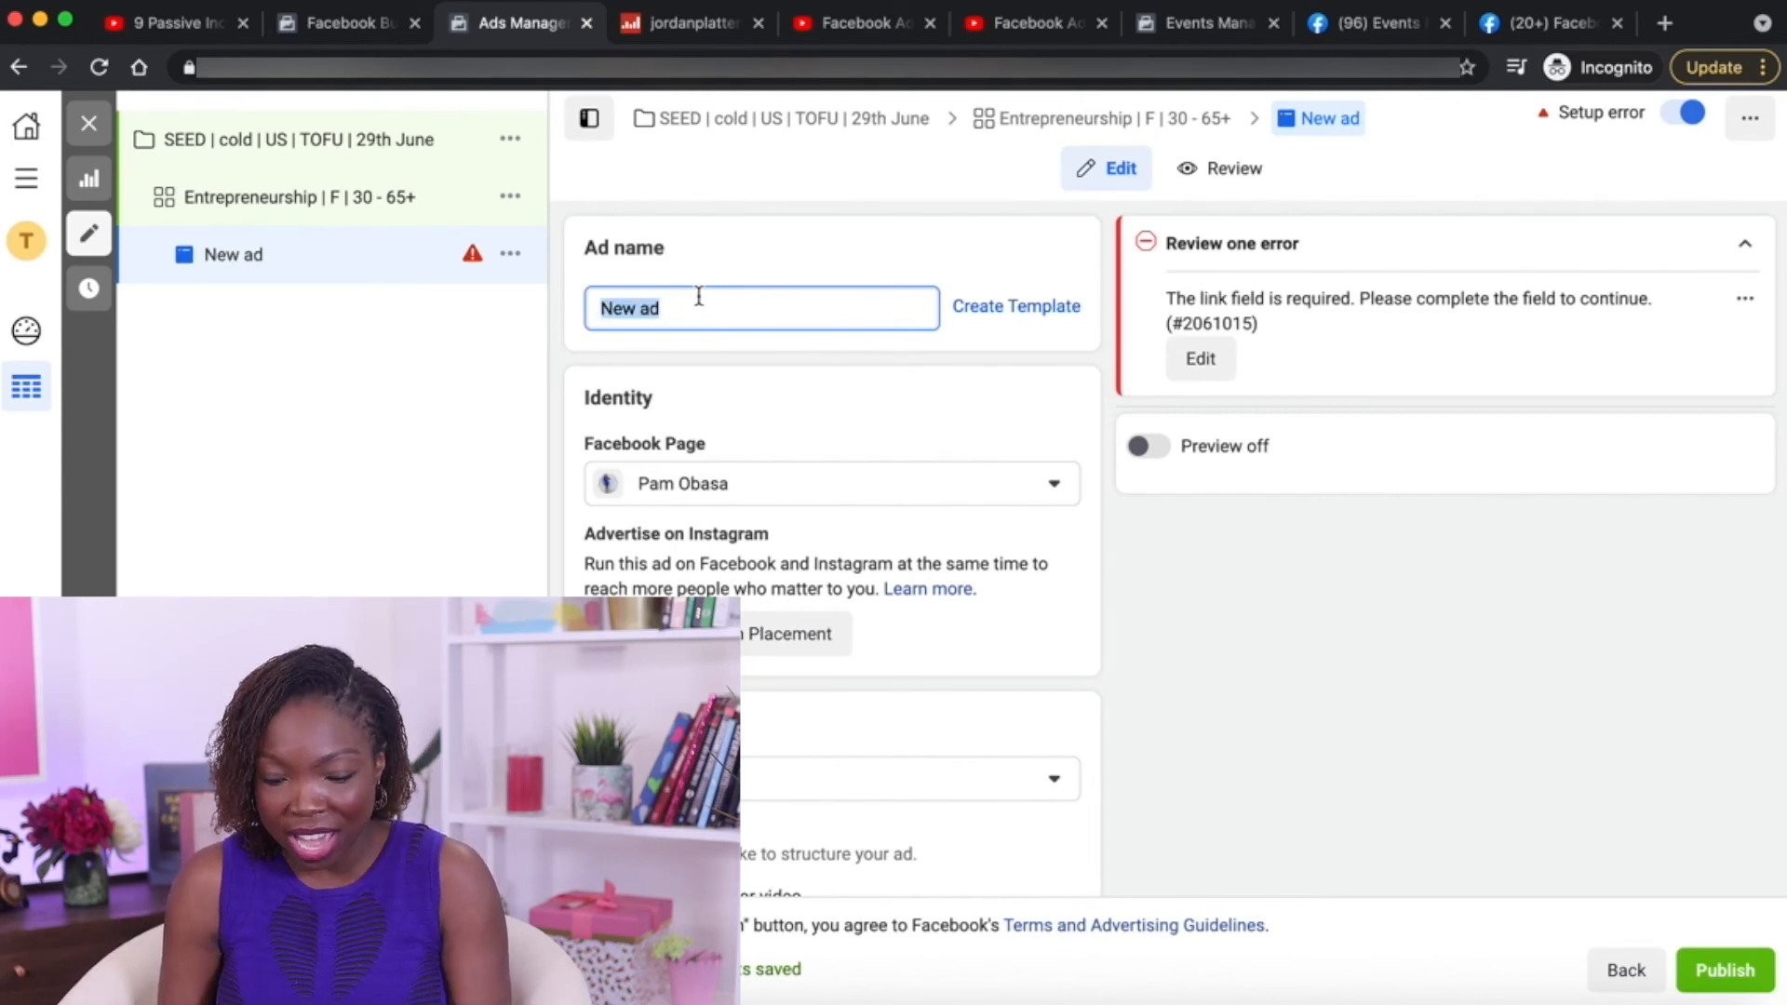
pyautogui.write('blu')
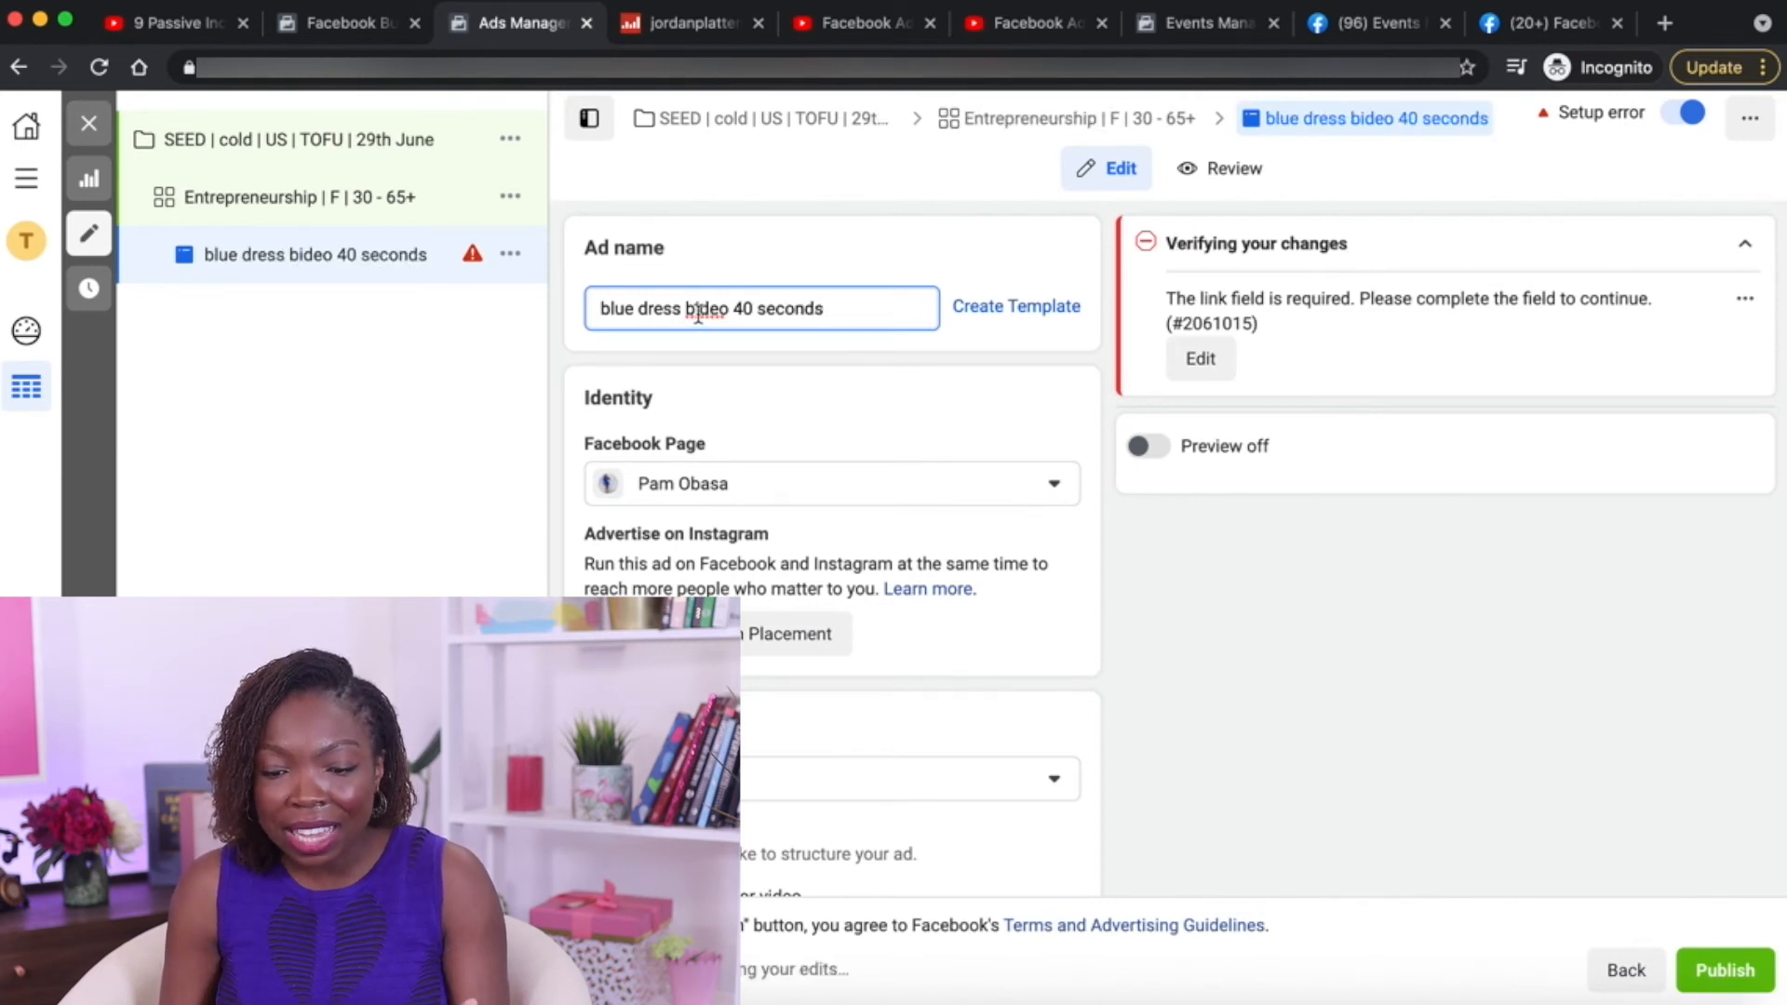
pyautogui.press('BackSpace')
pyautogui.write('v')
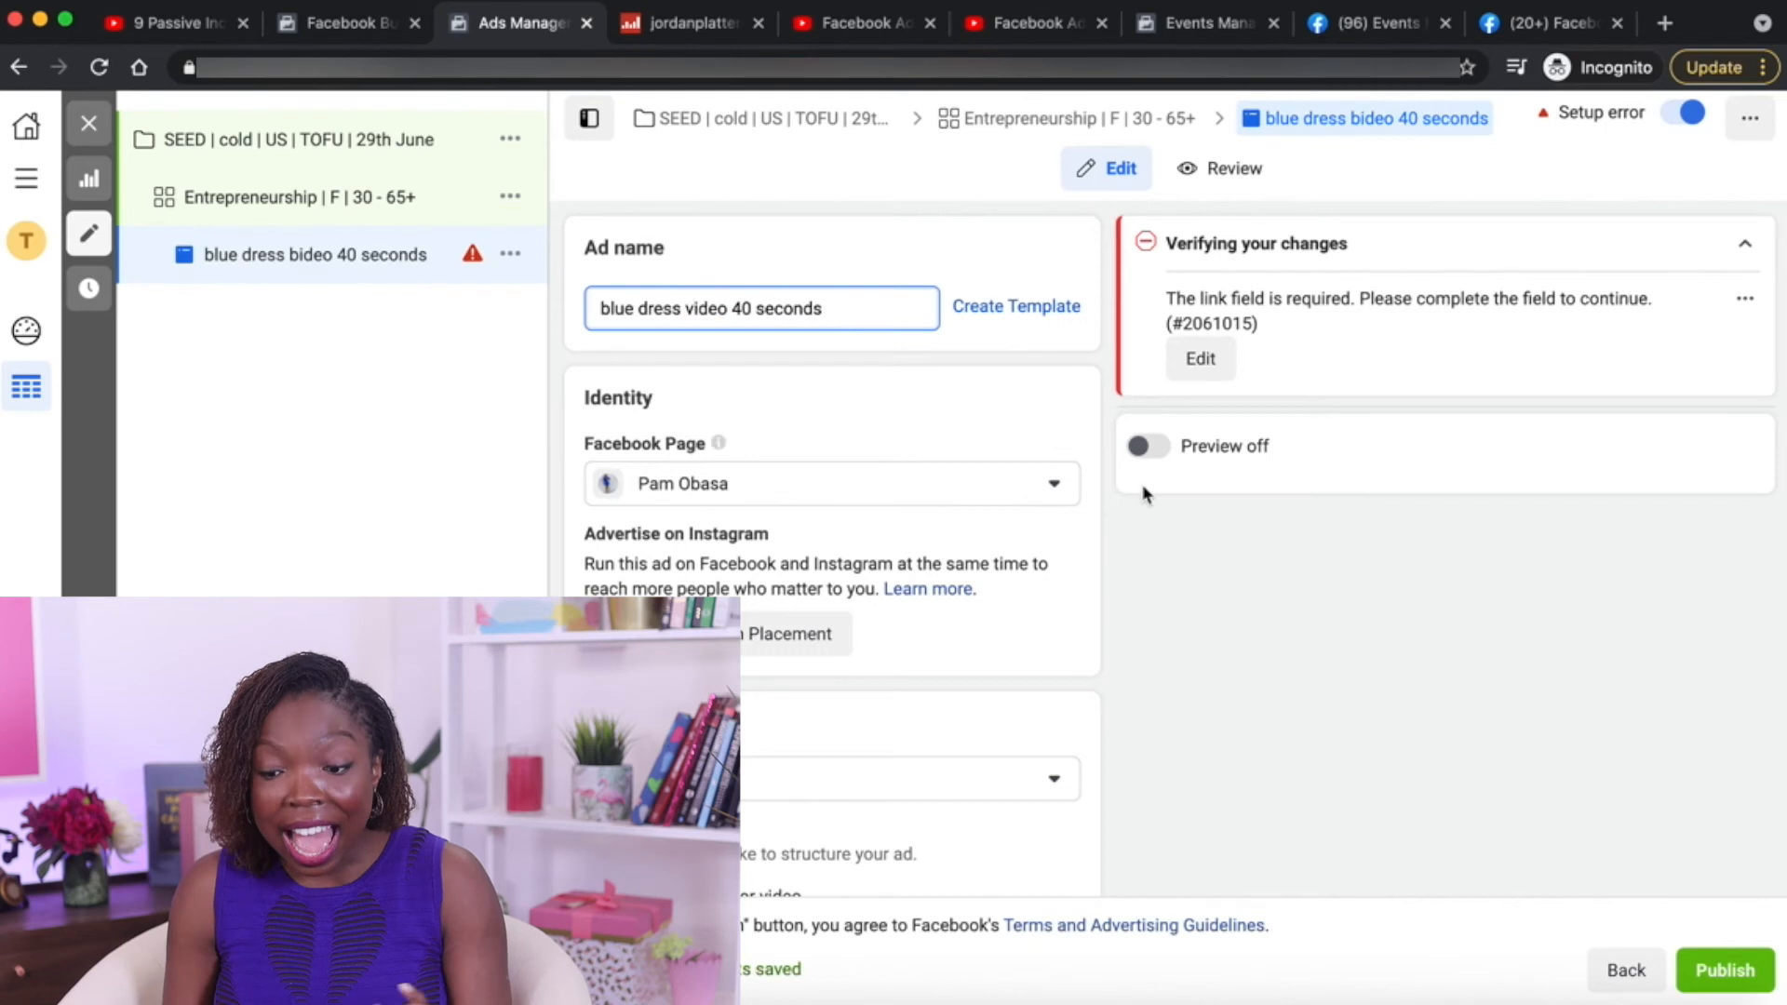
pyautogui.click(1120, 551)
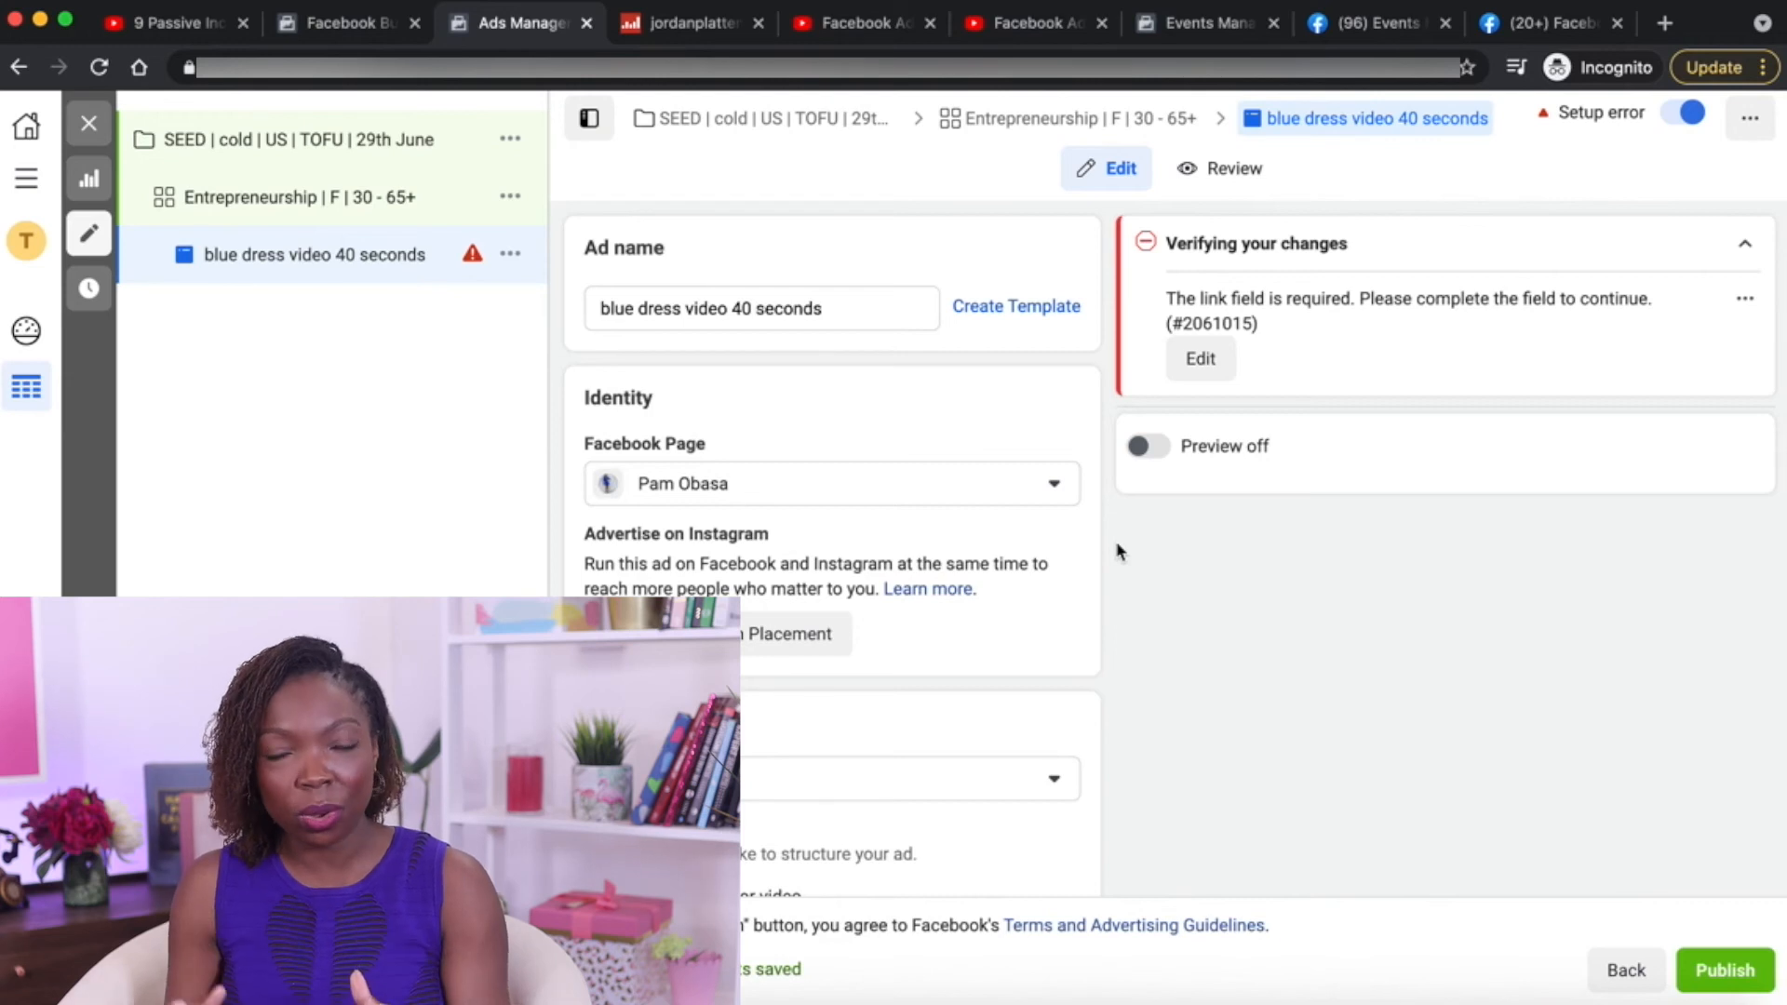
# Check which Facebook Pages are available for the ad's identity and review the ad setup and format options
pyautogui.scroll(-3, 1033, 525)
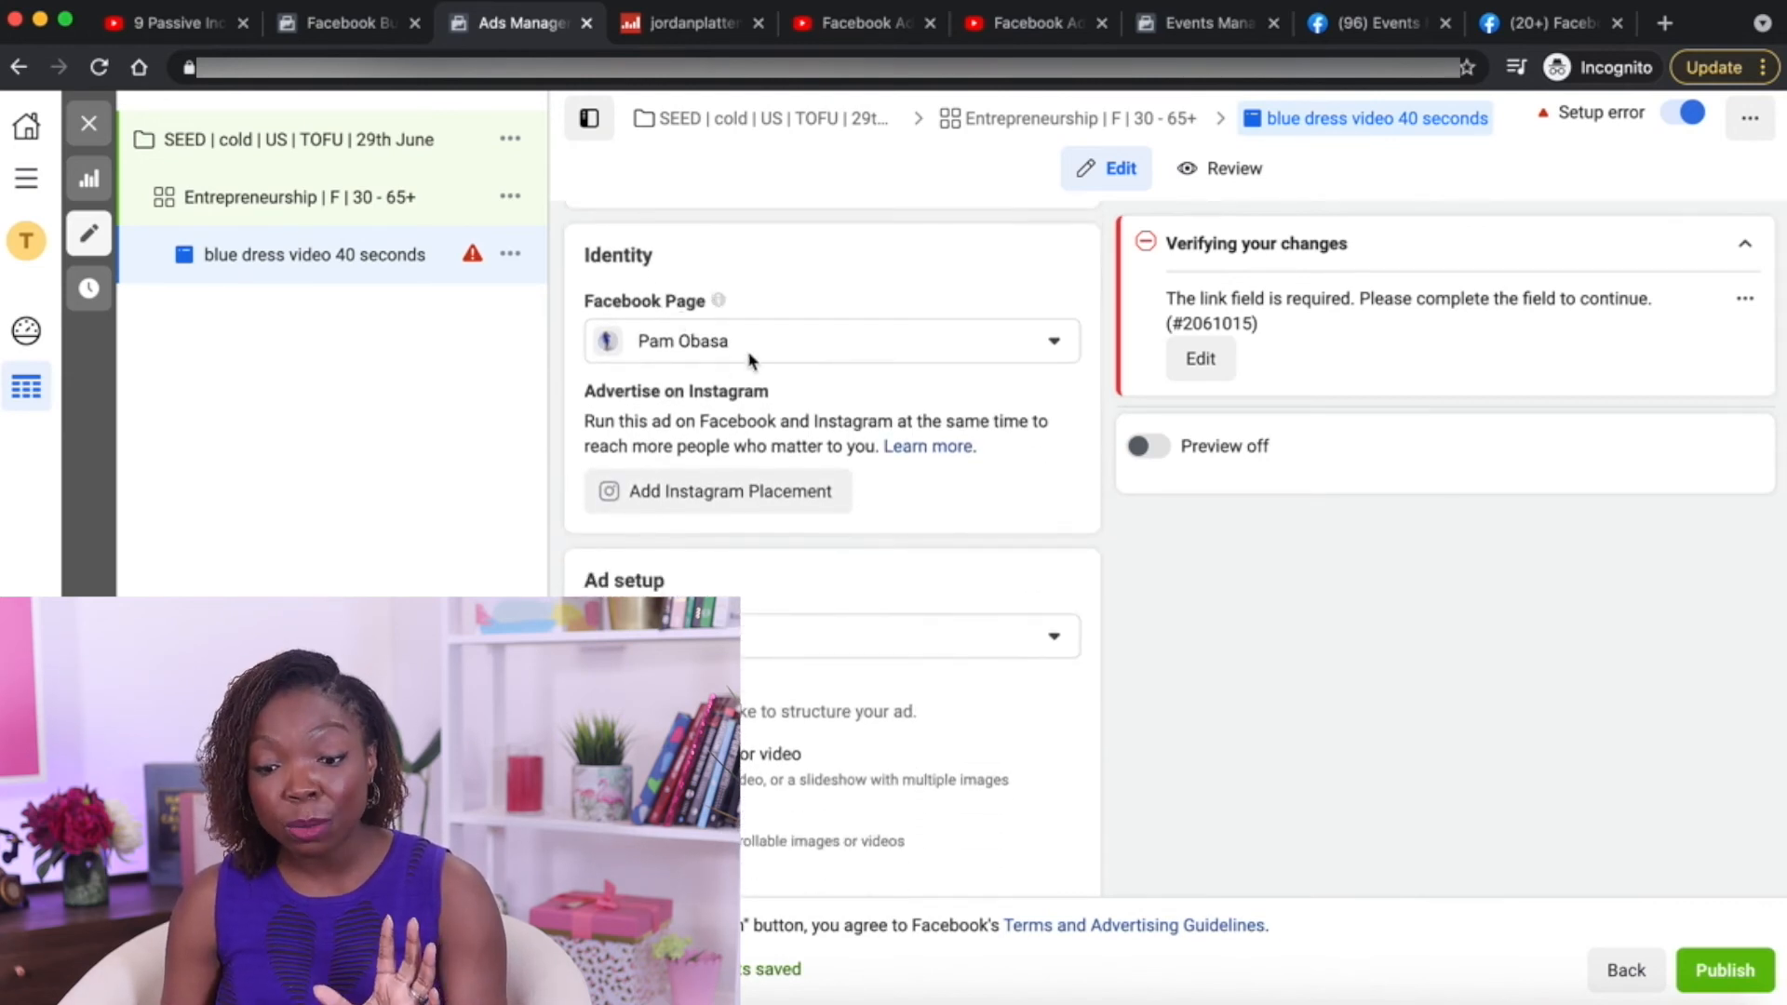
pyautogui.click(1056, 348)
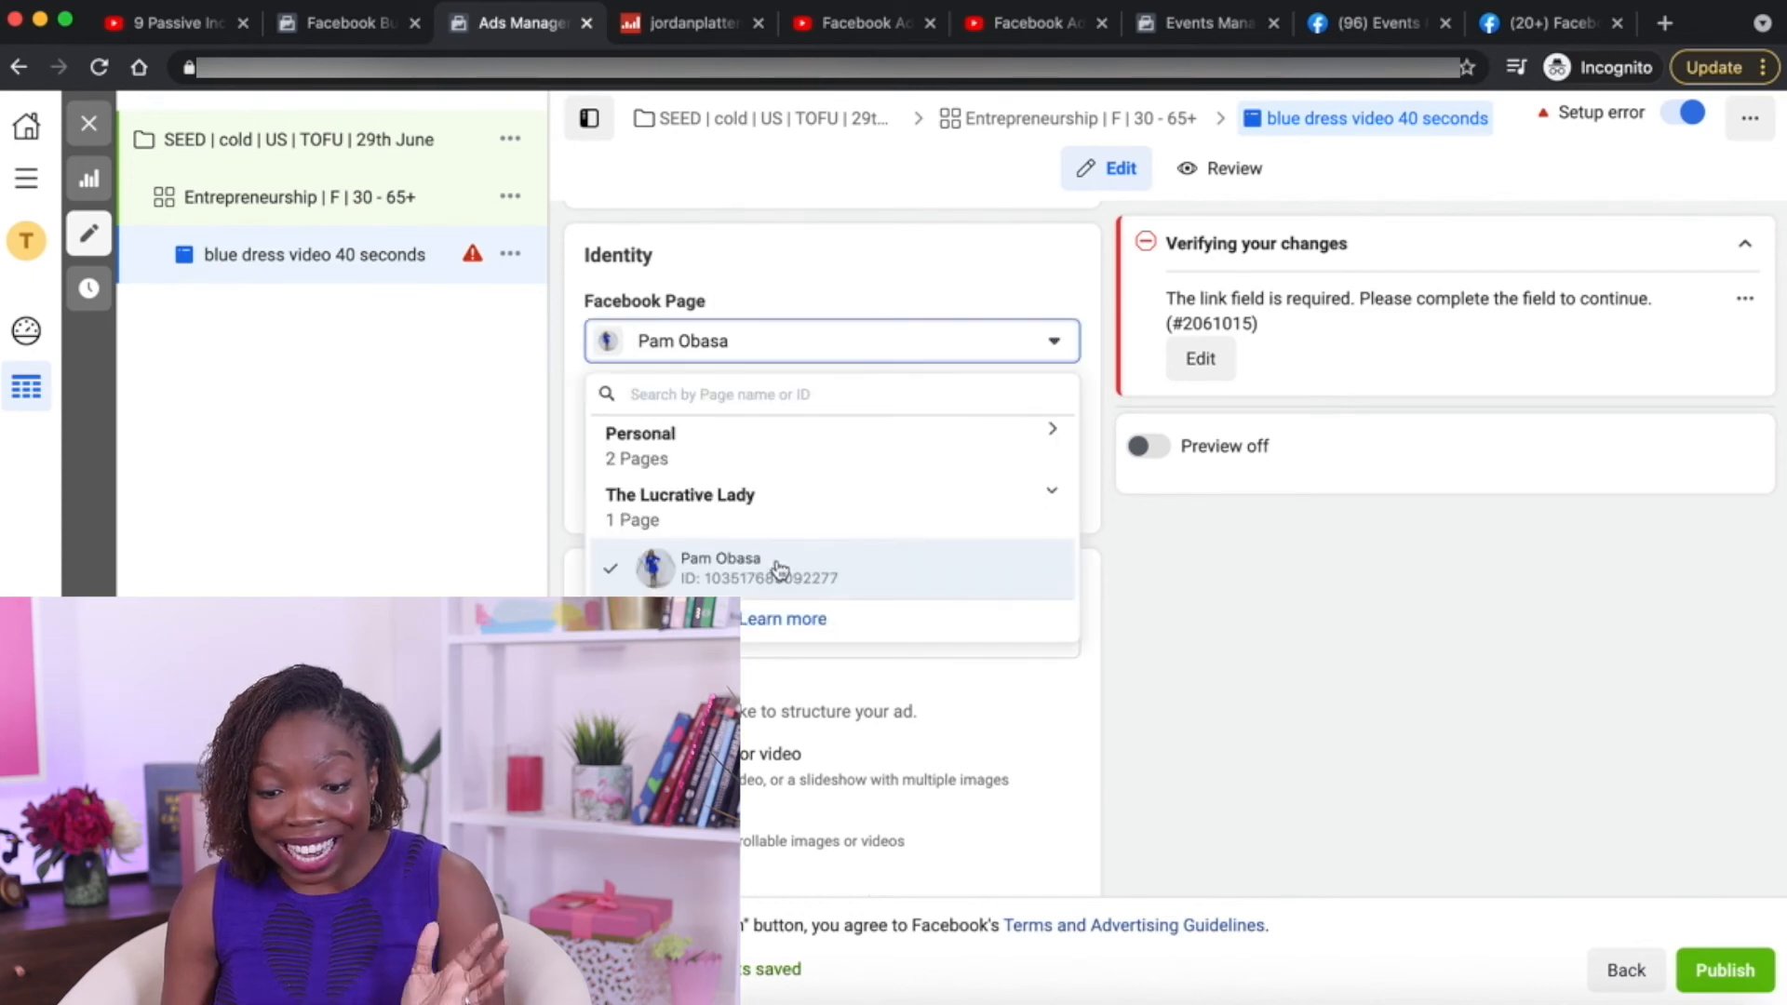
pyautogui.click(1102, 614)
pyautogui.scroll(-3, 1102, 614)
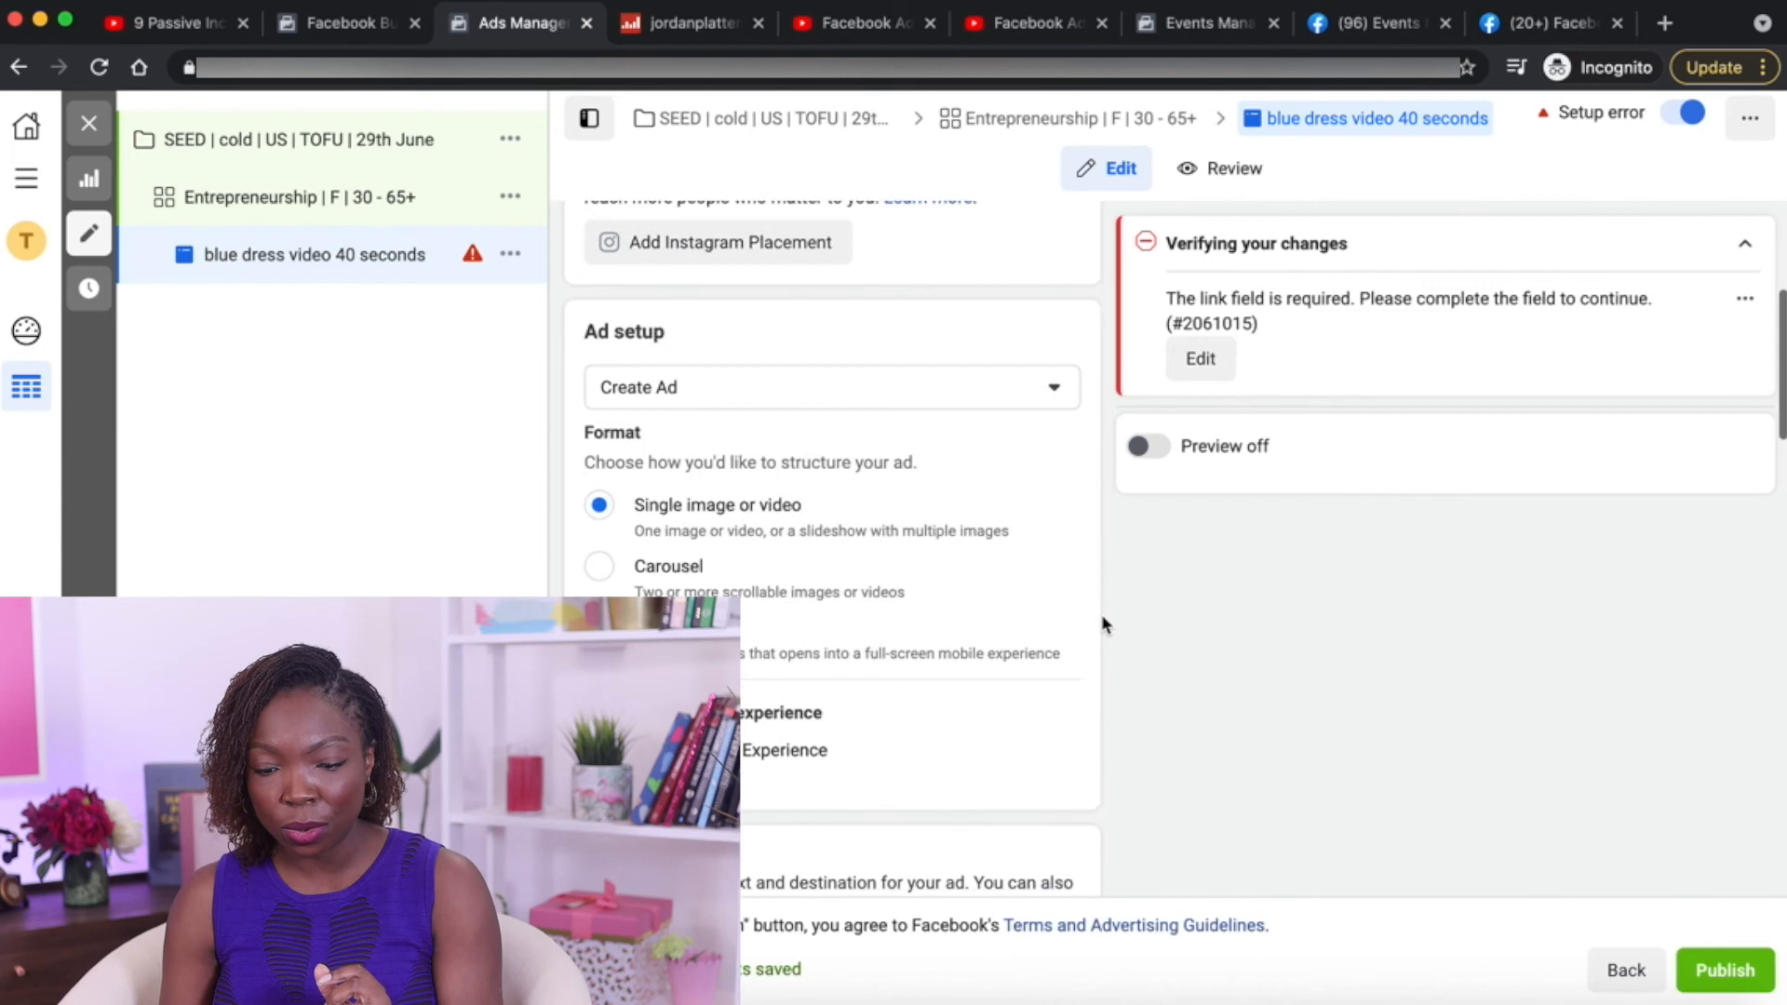
pyautogui.scroll(-1, 1102, 615)
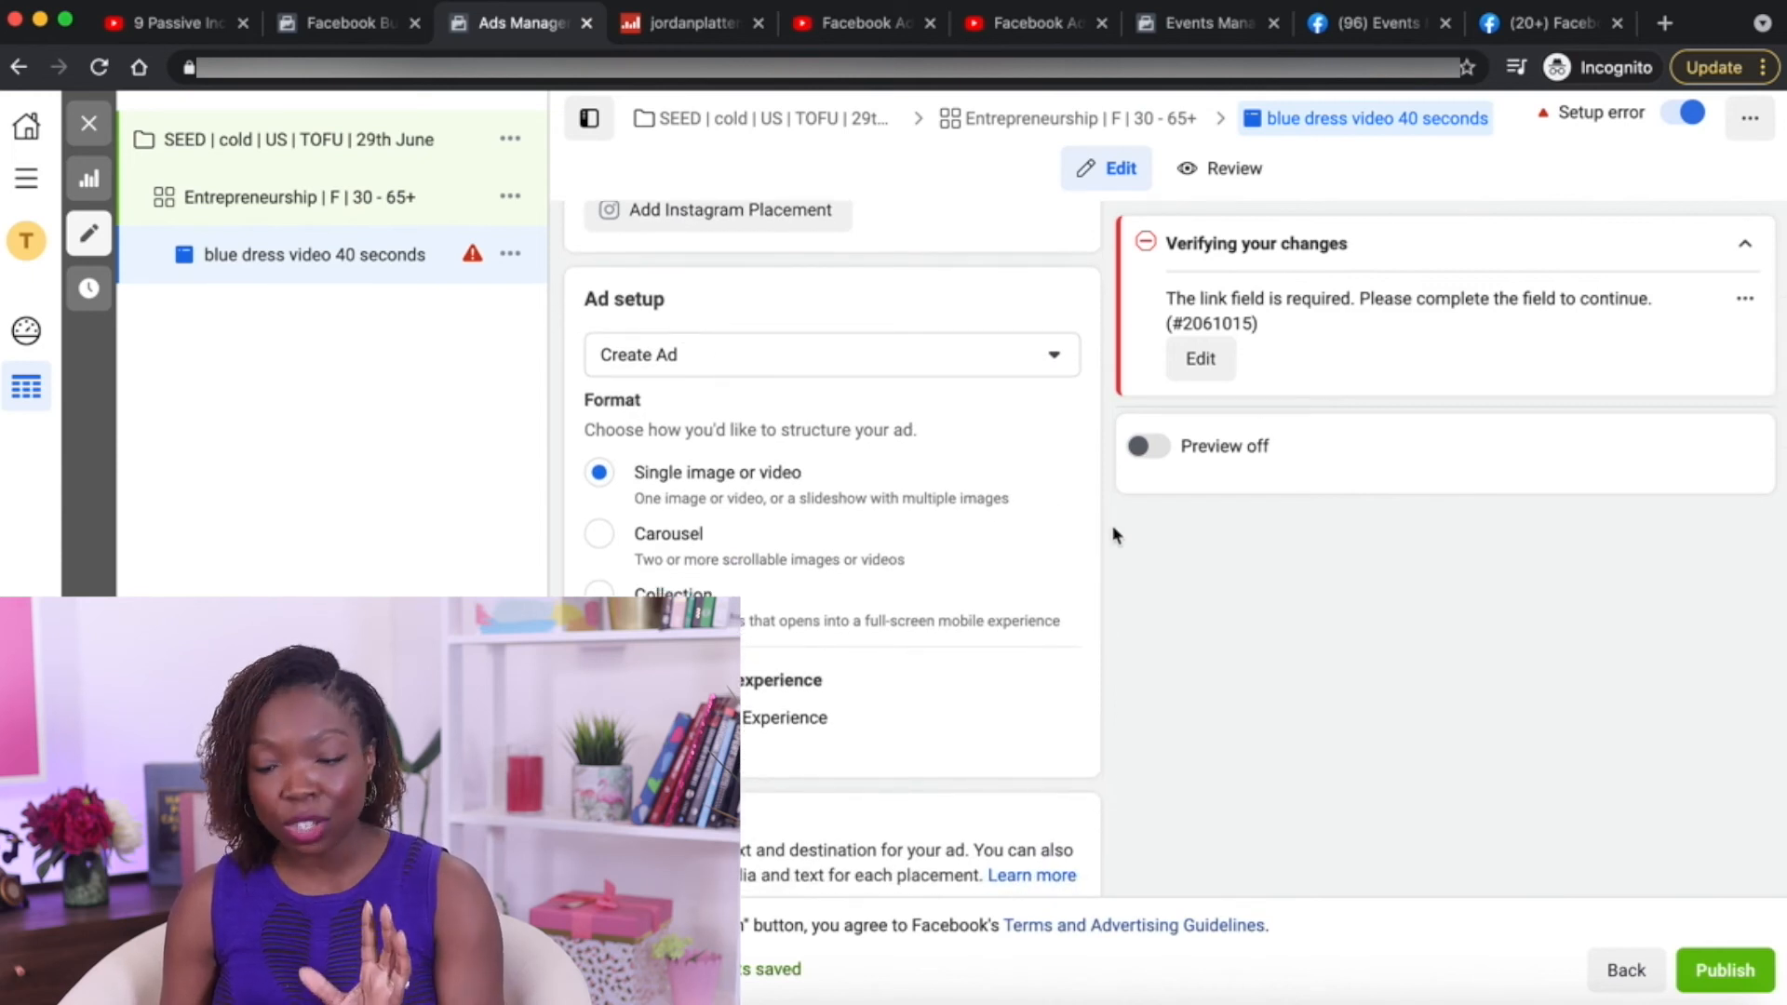
pyautogui.scroll(-3, 1121, 594)
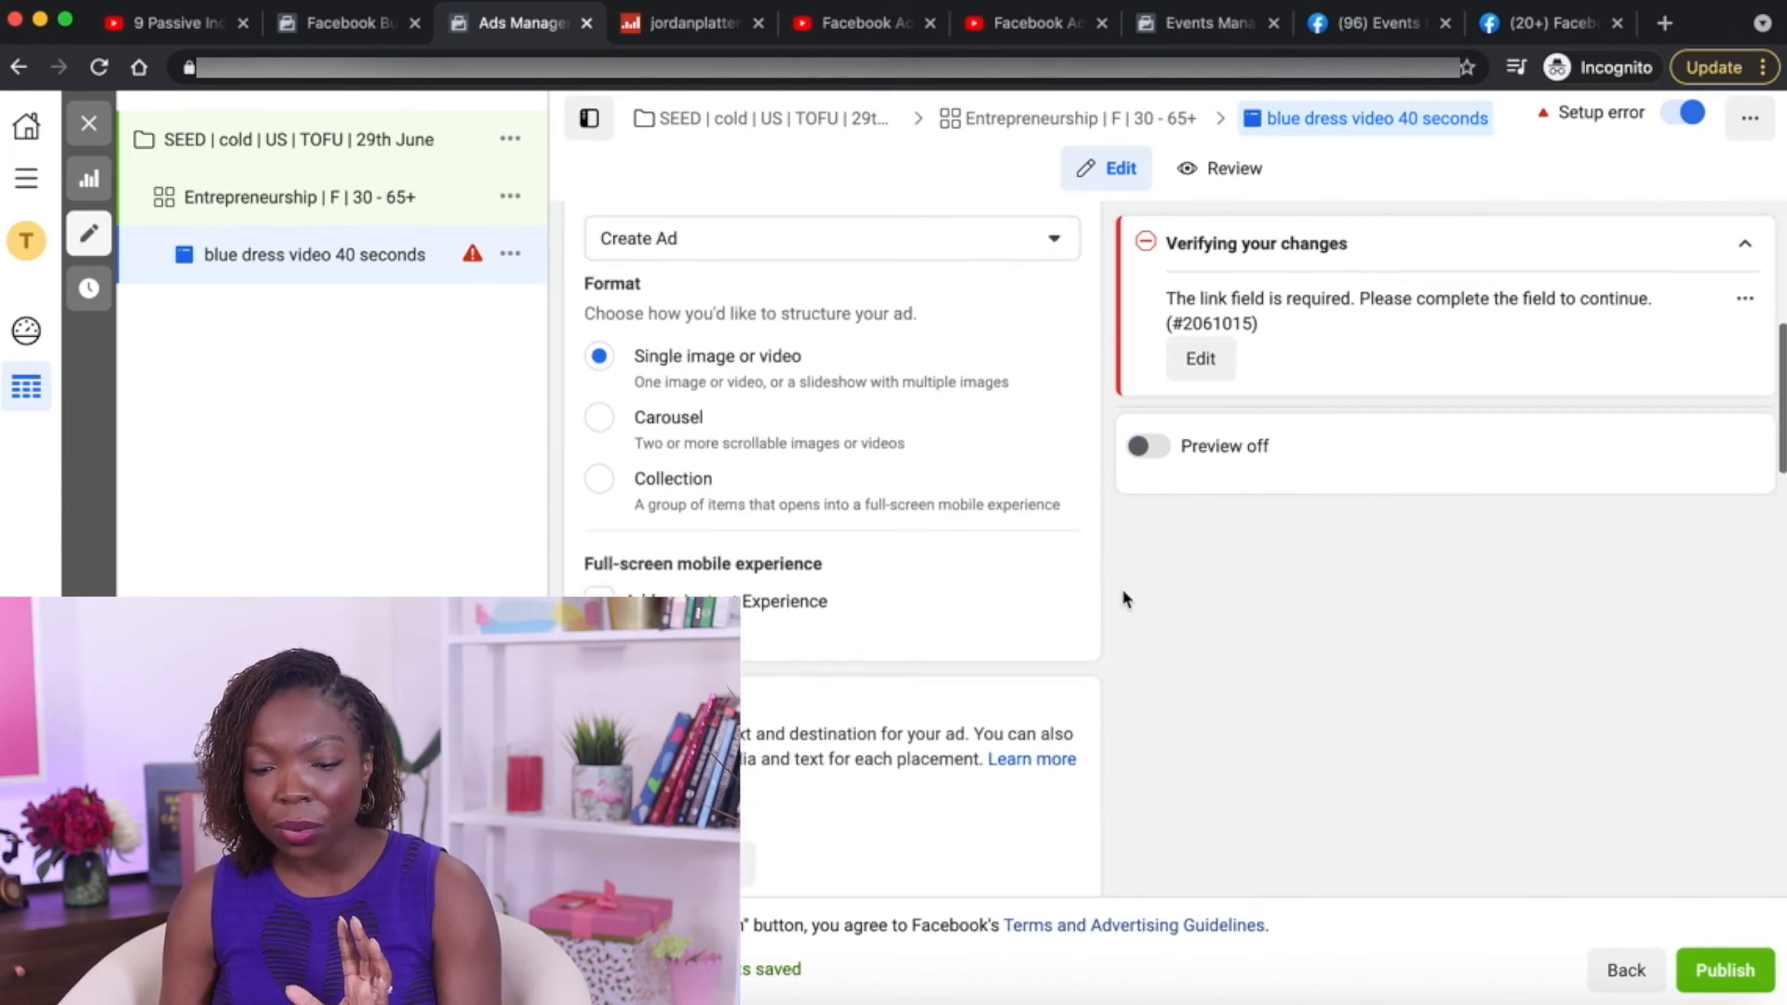
pyautogui.scroll(-1, 1122, 598)
pyautogui.scroll(3, 1091, 629)
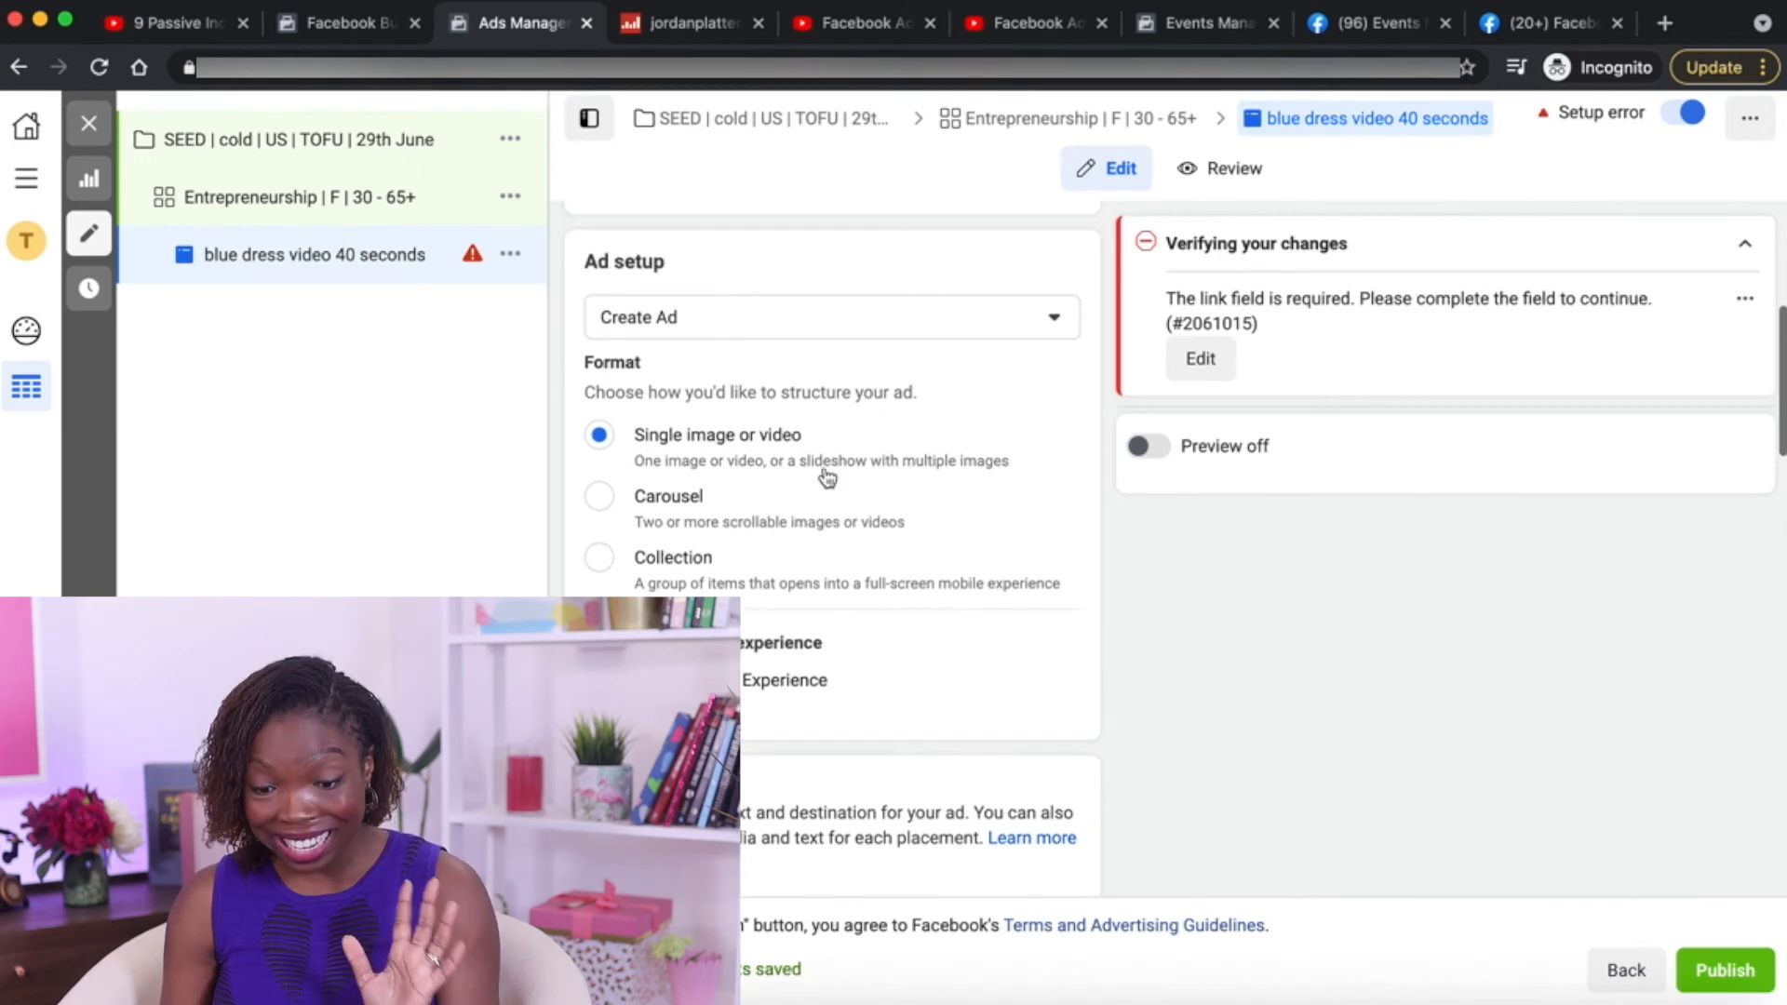
pyautogui.scroll(-15, 1017, 586)
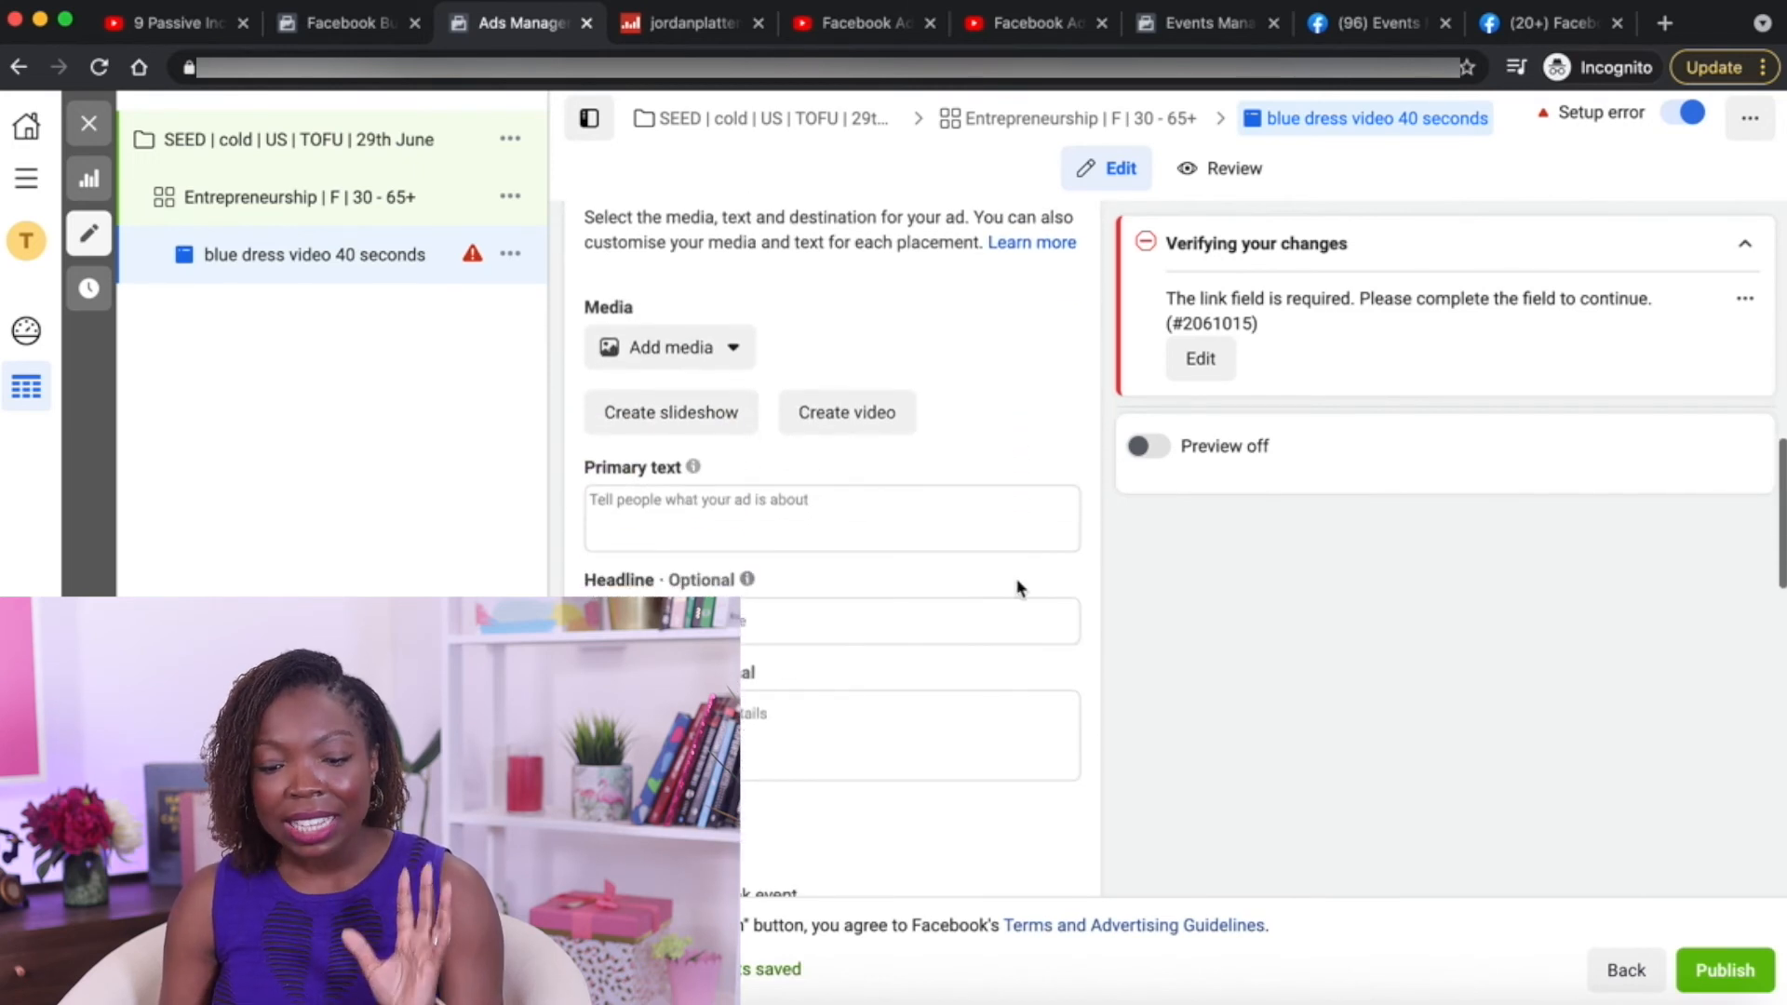
# View the account's video library for the ad's media and close it without choosing a video
pyautogui.click(695, 350)
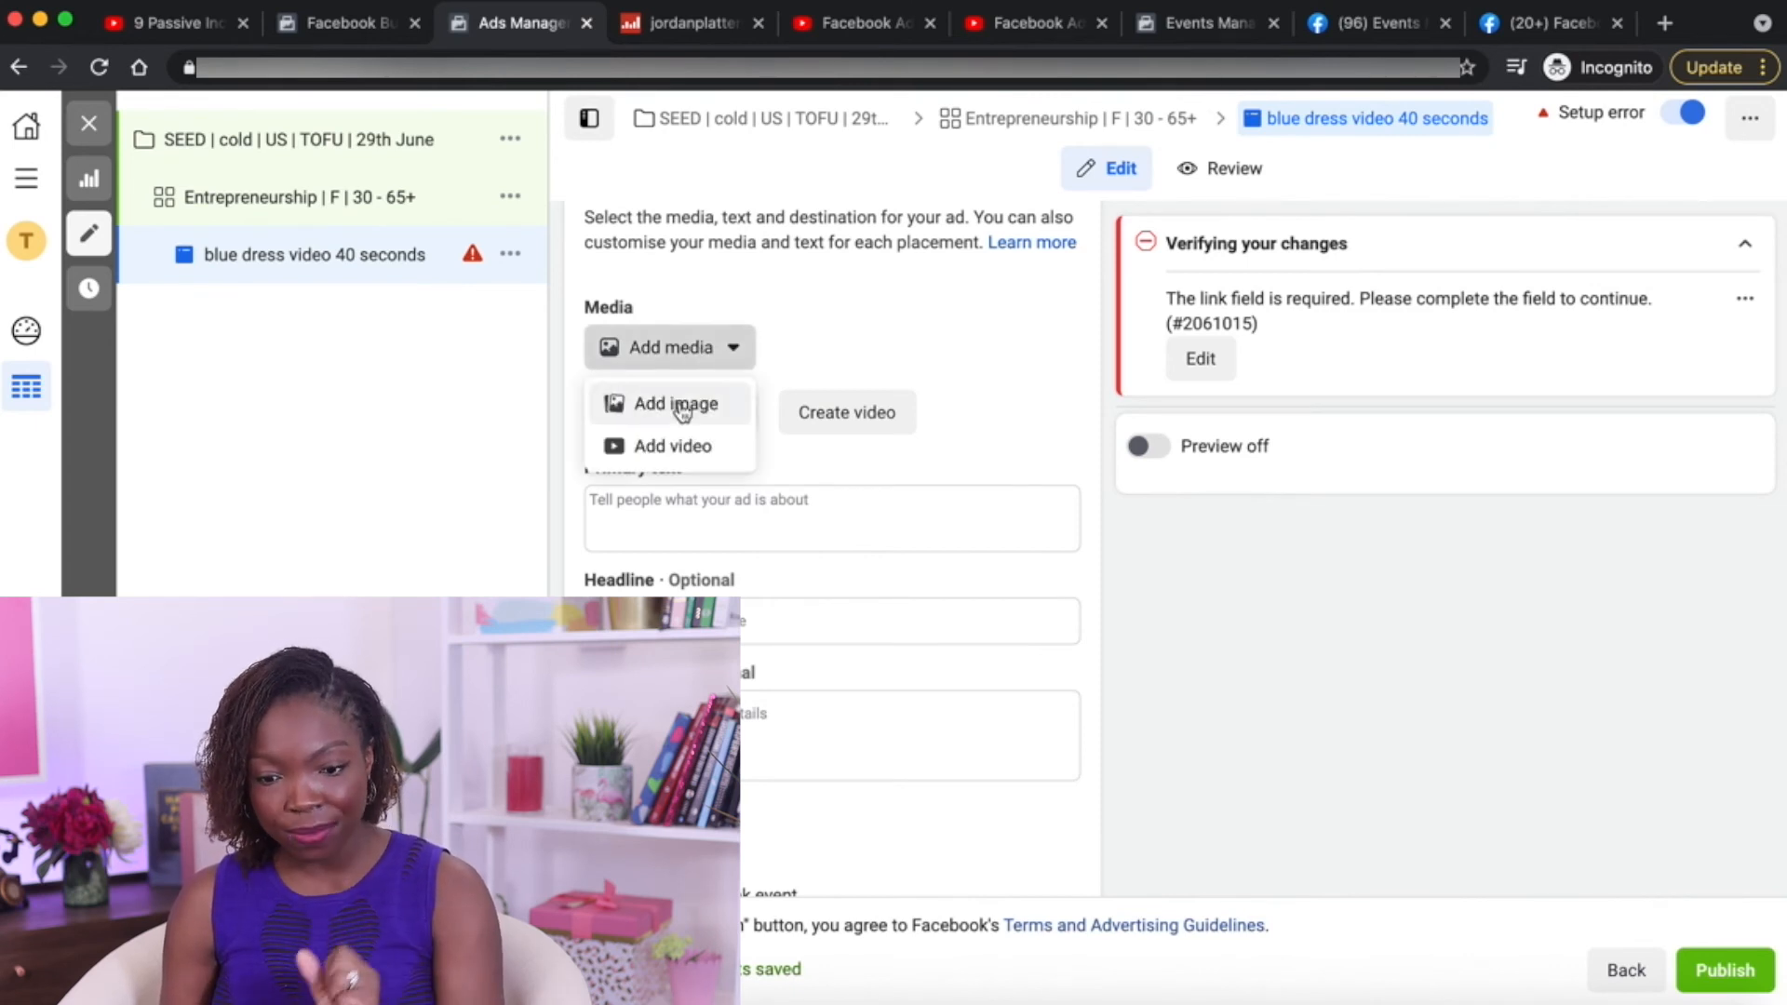
pyautogui.click(667, 448)
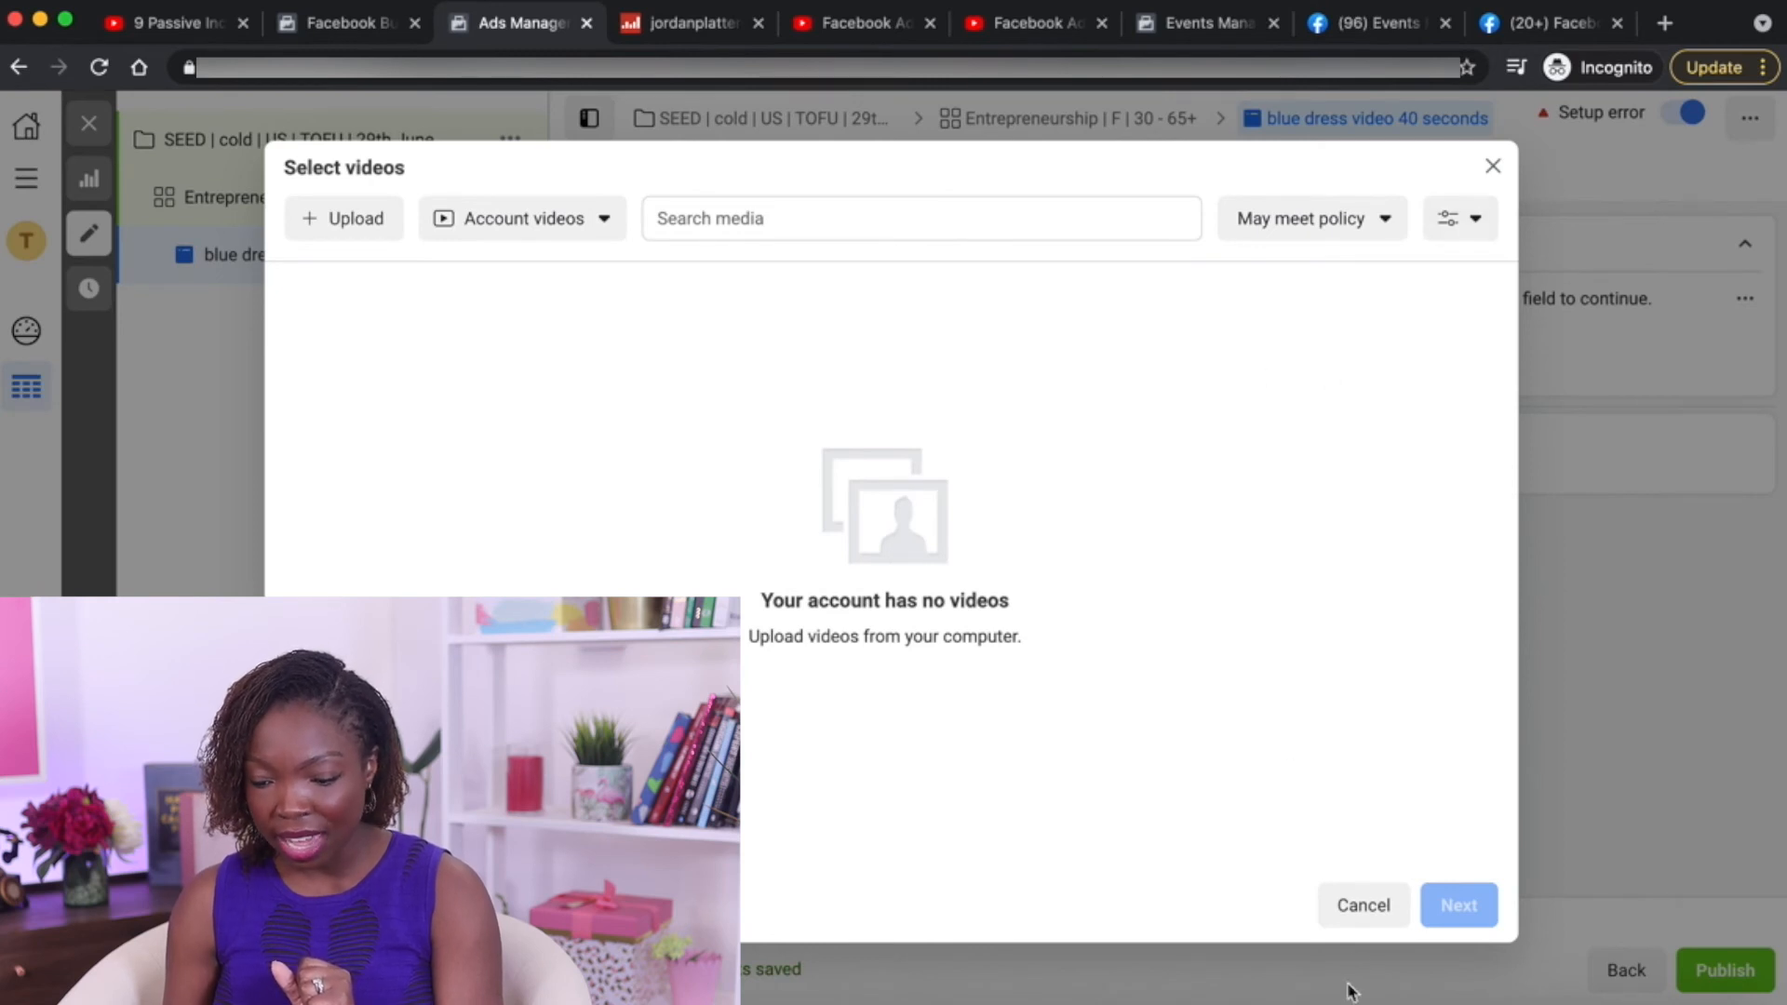
pyautogui.click(1326, 898)
# Upload headshot.jpeg from the Desktop folder to the account images as the ad's media
pyautogui.click(698, 352)
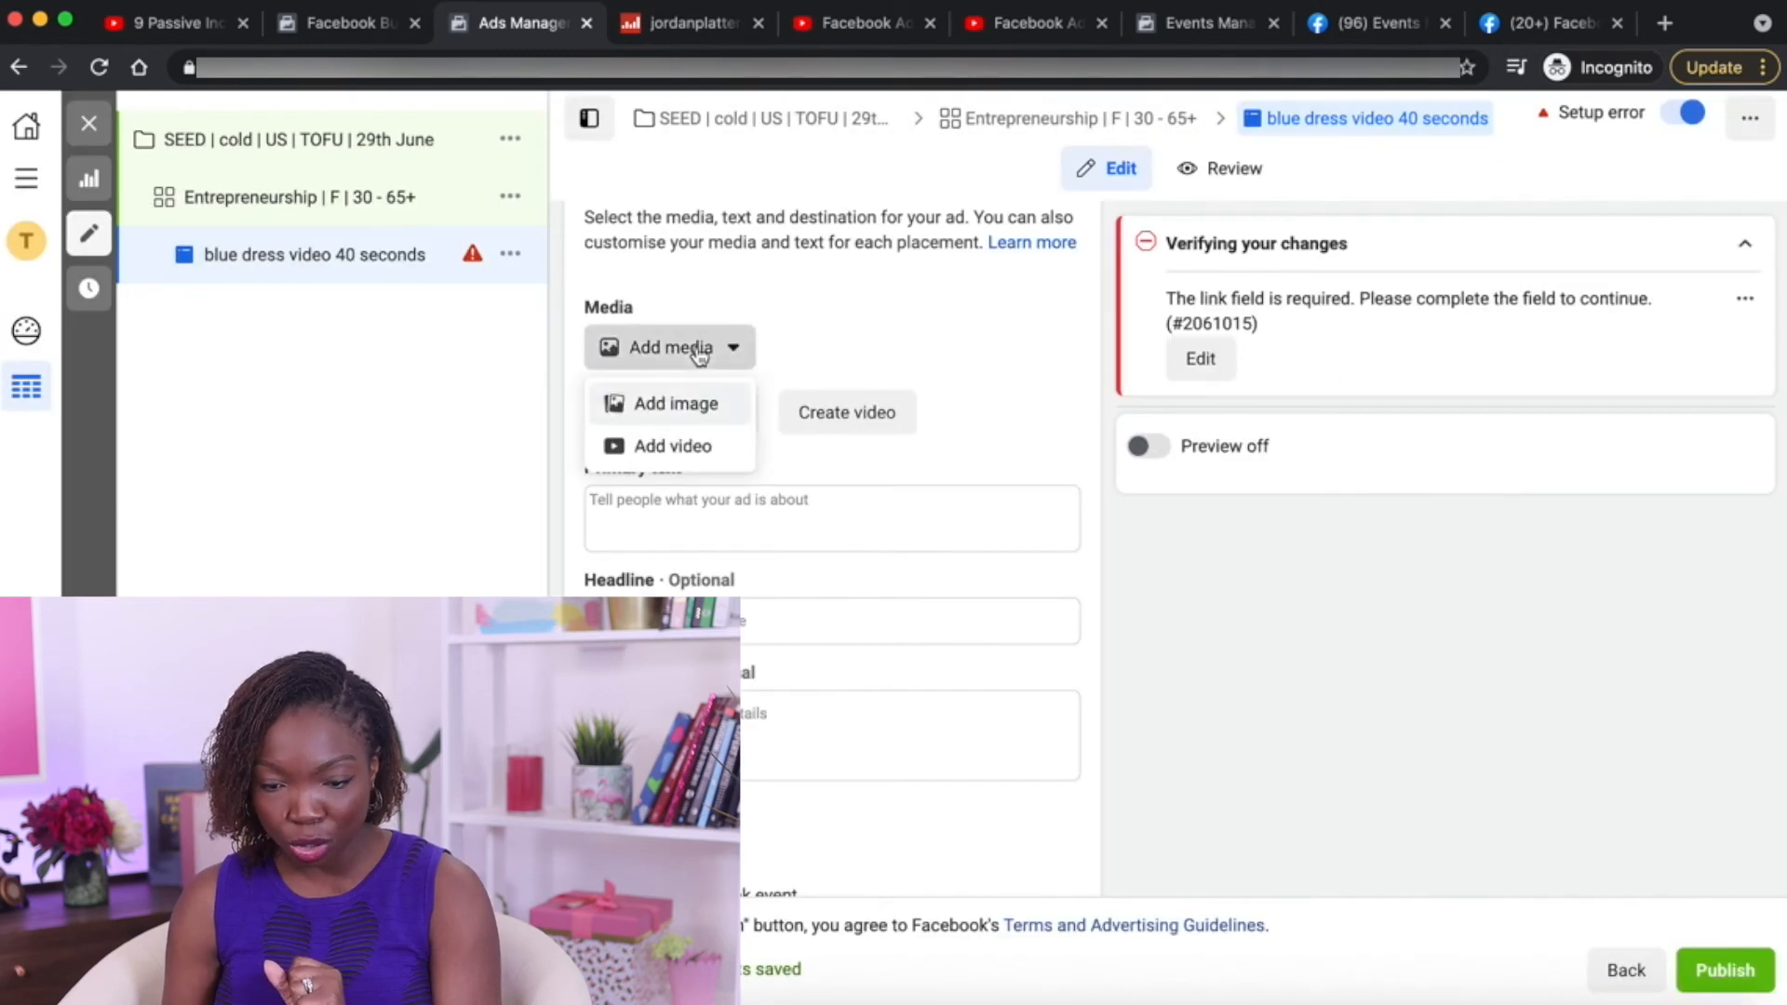
pyautogui.click(666, 406)
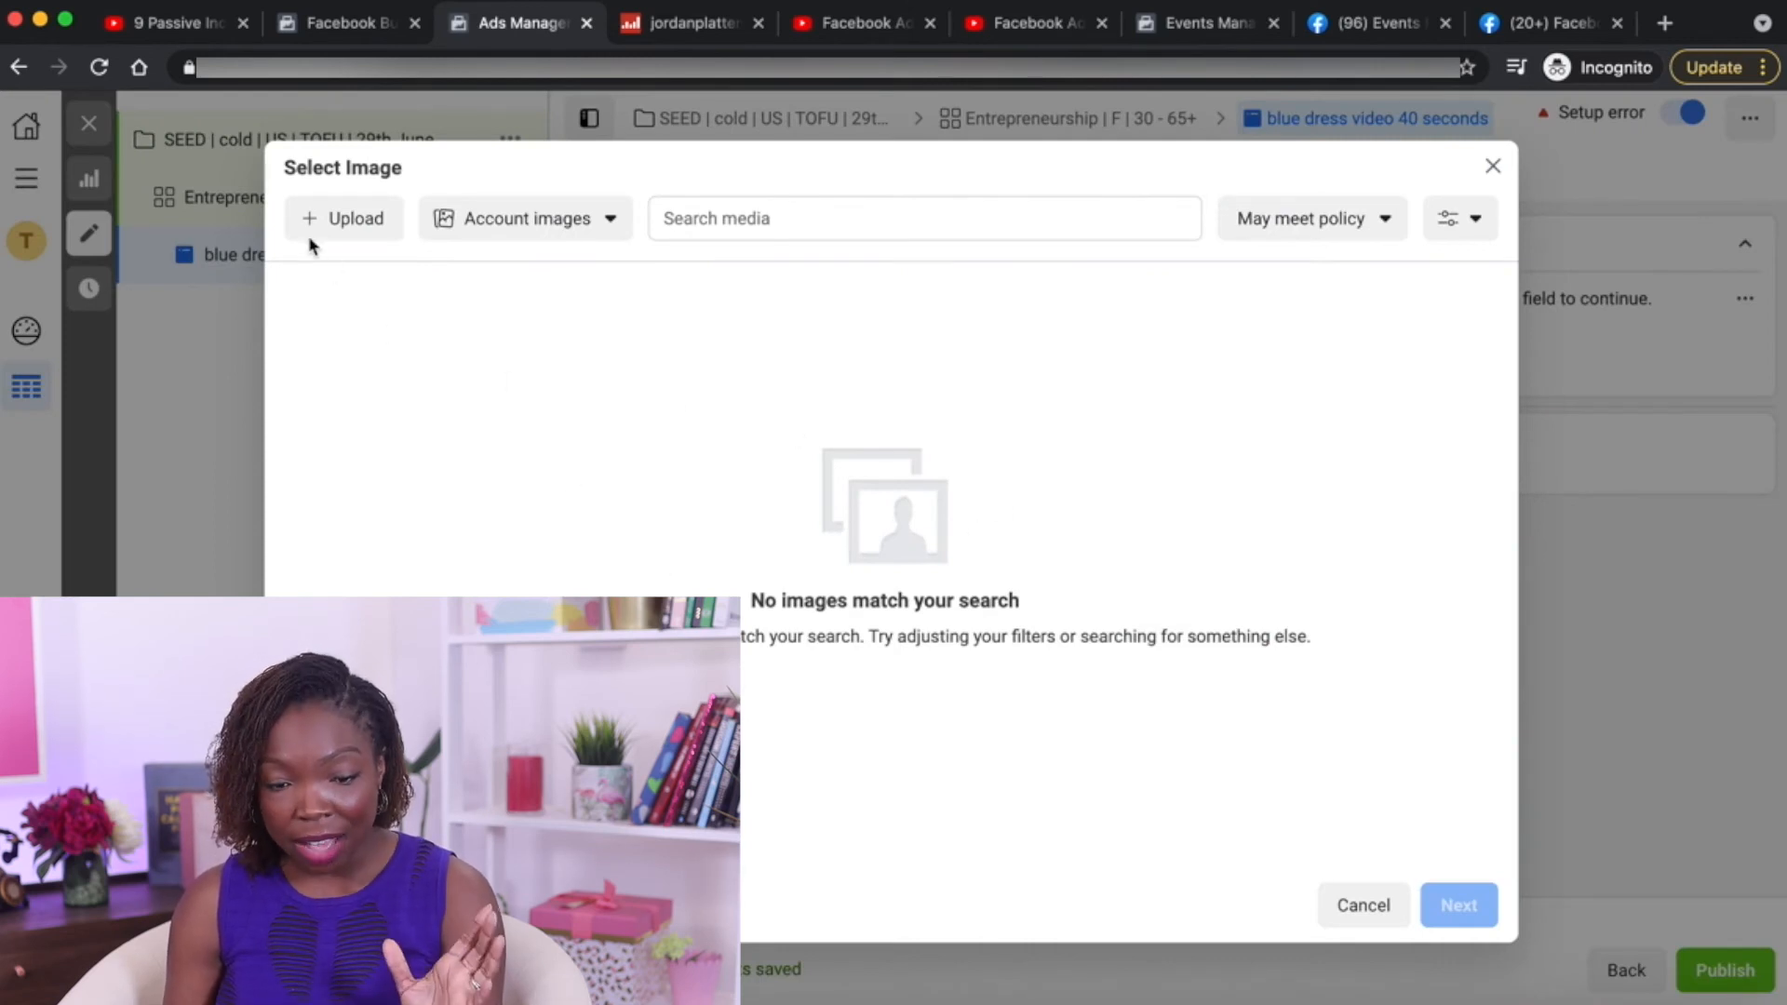
pyautogui.click(351, 220)
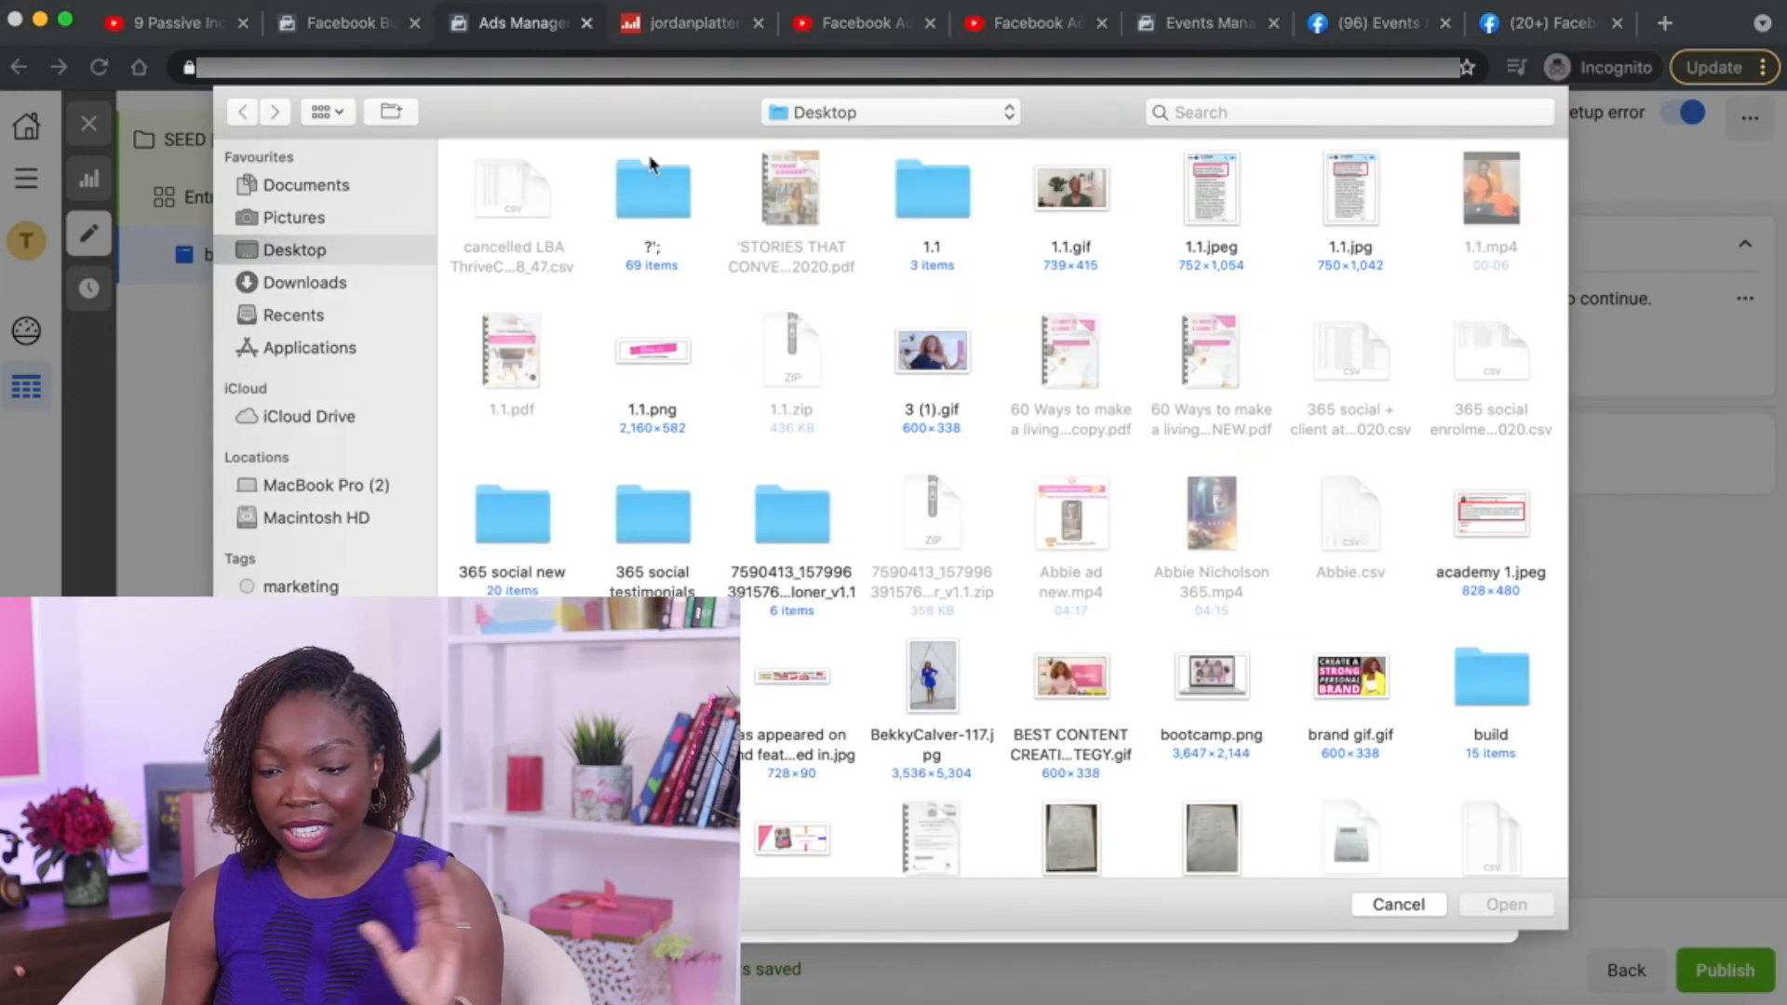
pyautogui.scroll(-10, 1070, 535)
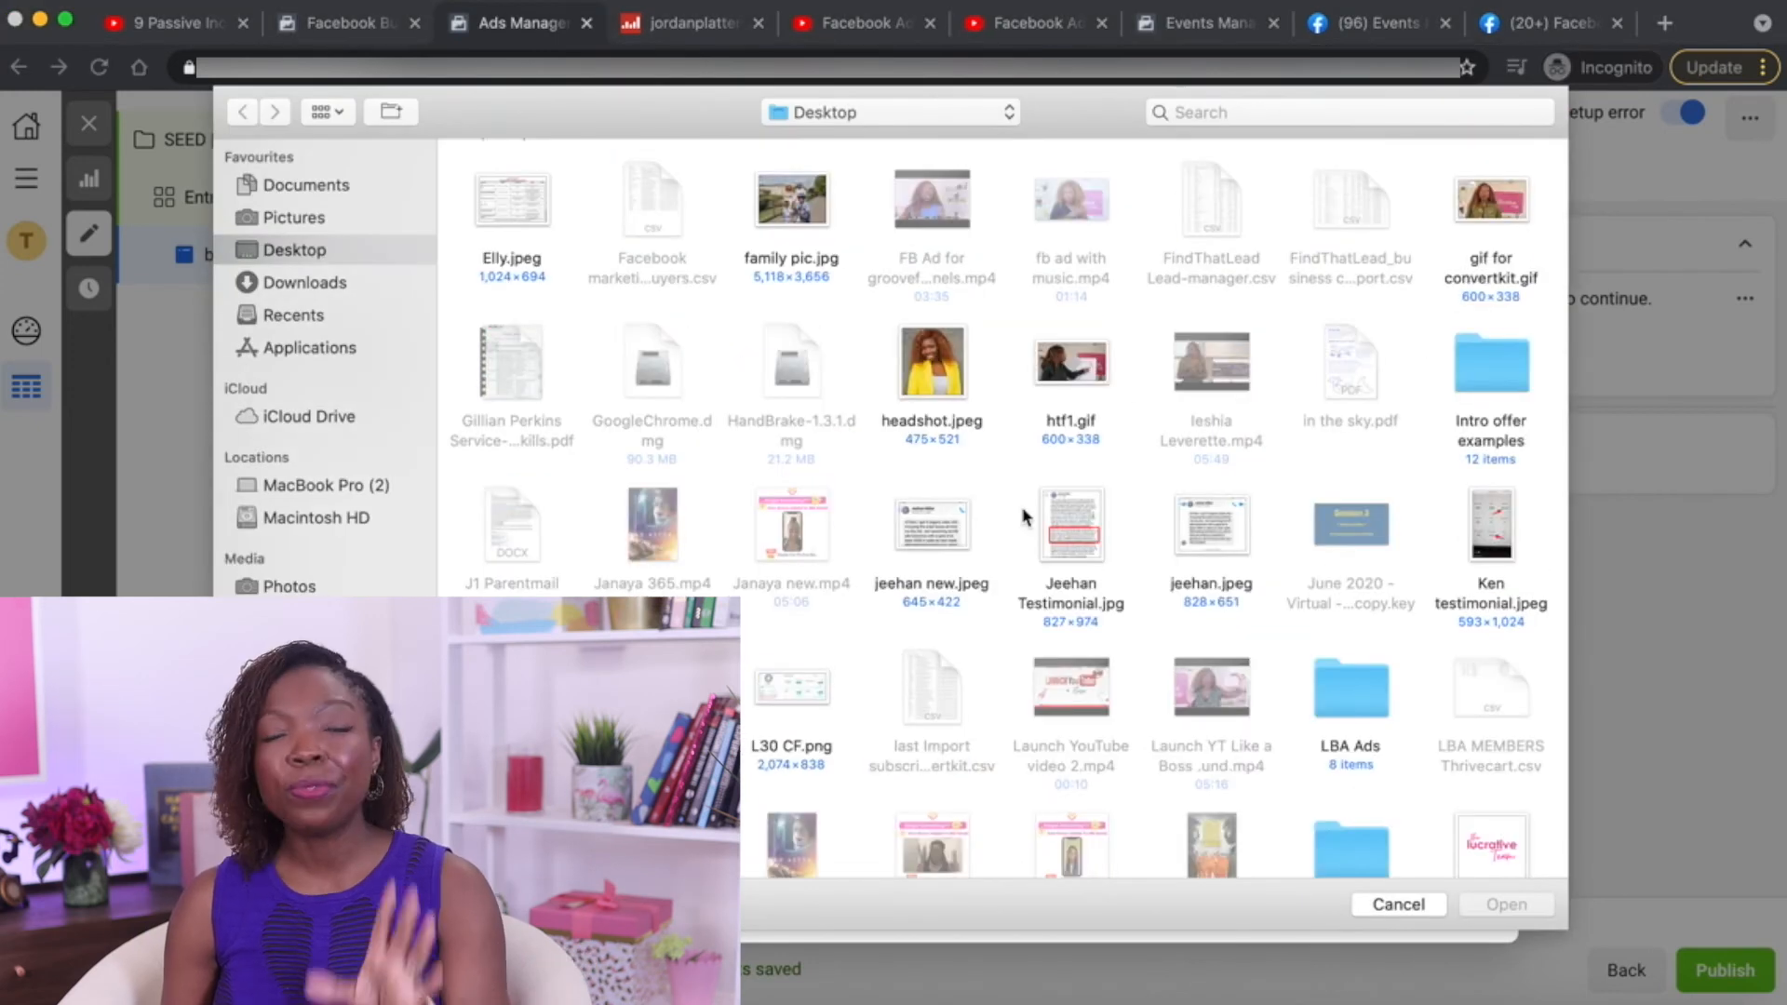
pyautogui.click(929, 370)
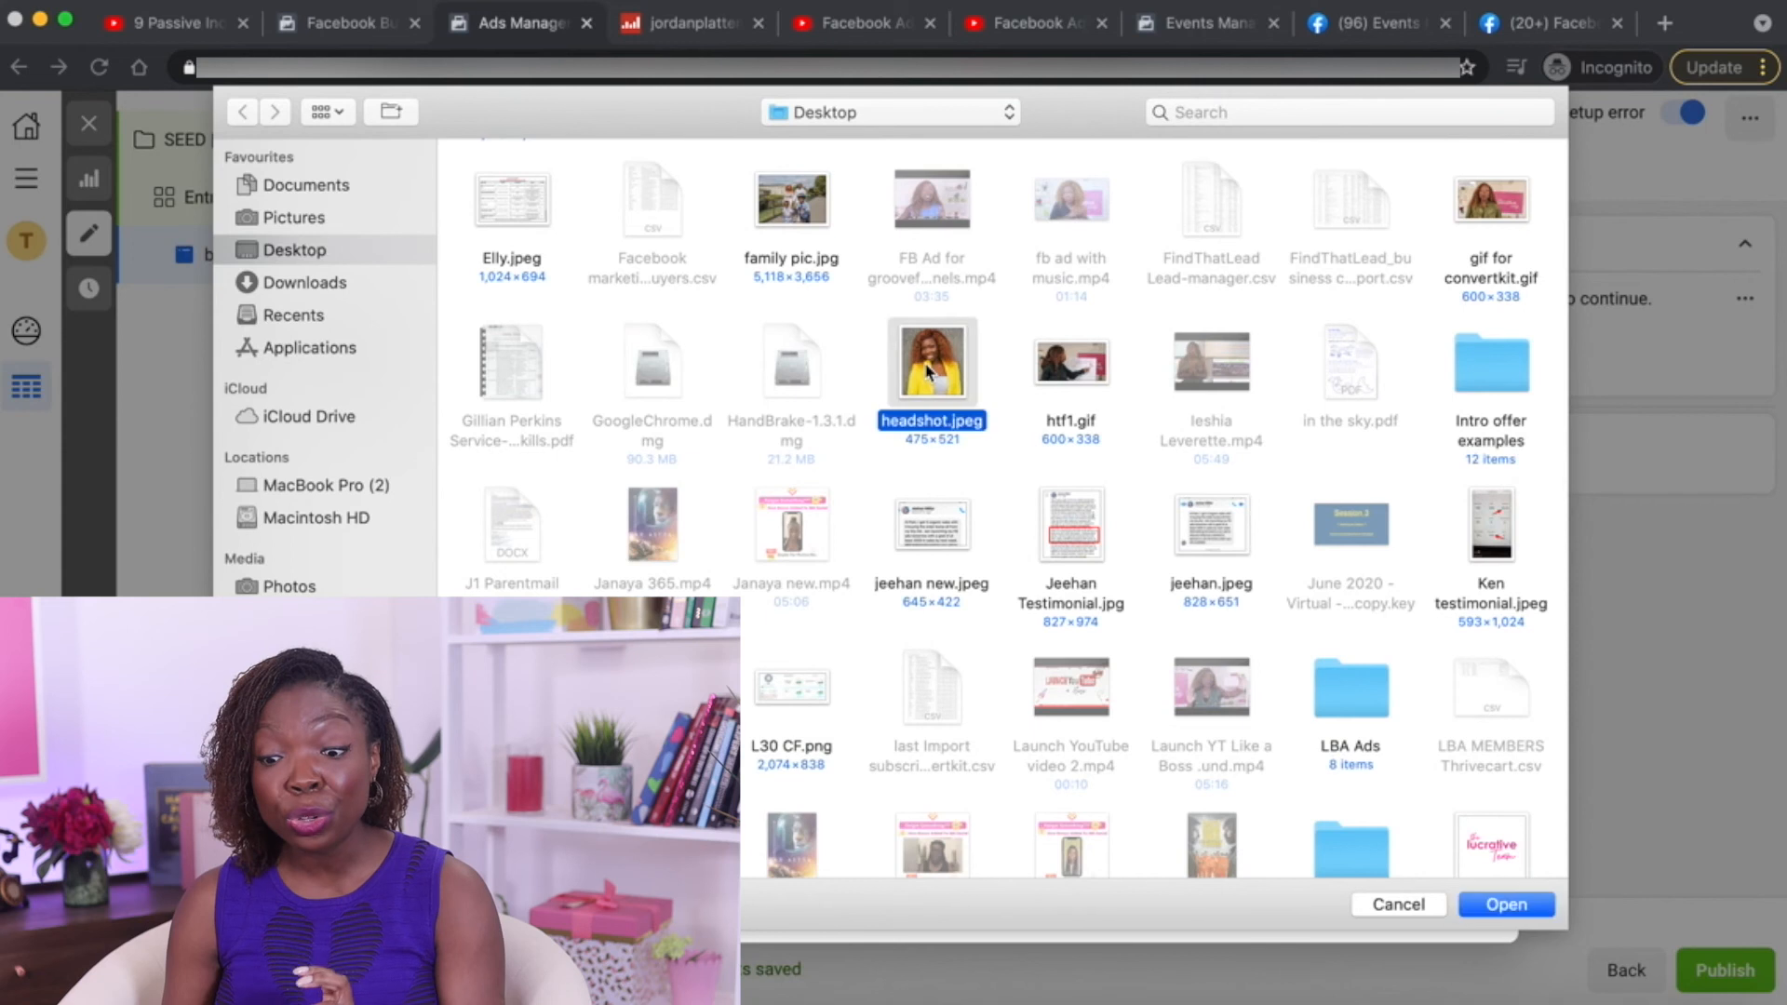
pyautogui.click(1526, 907)
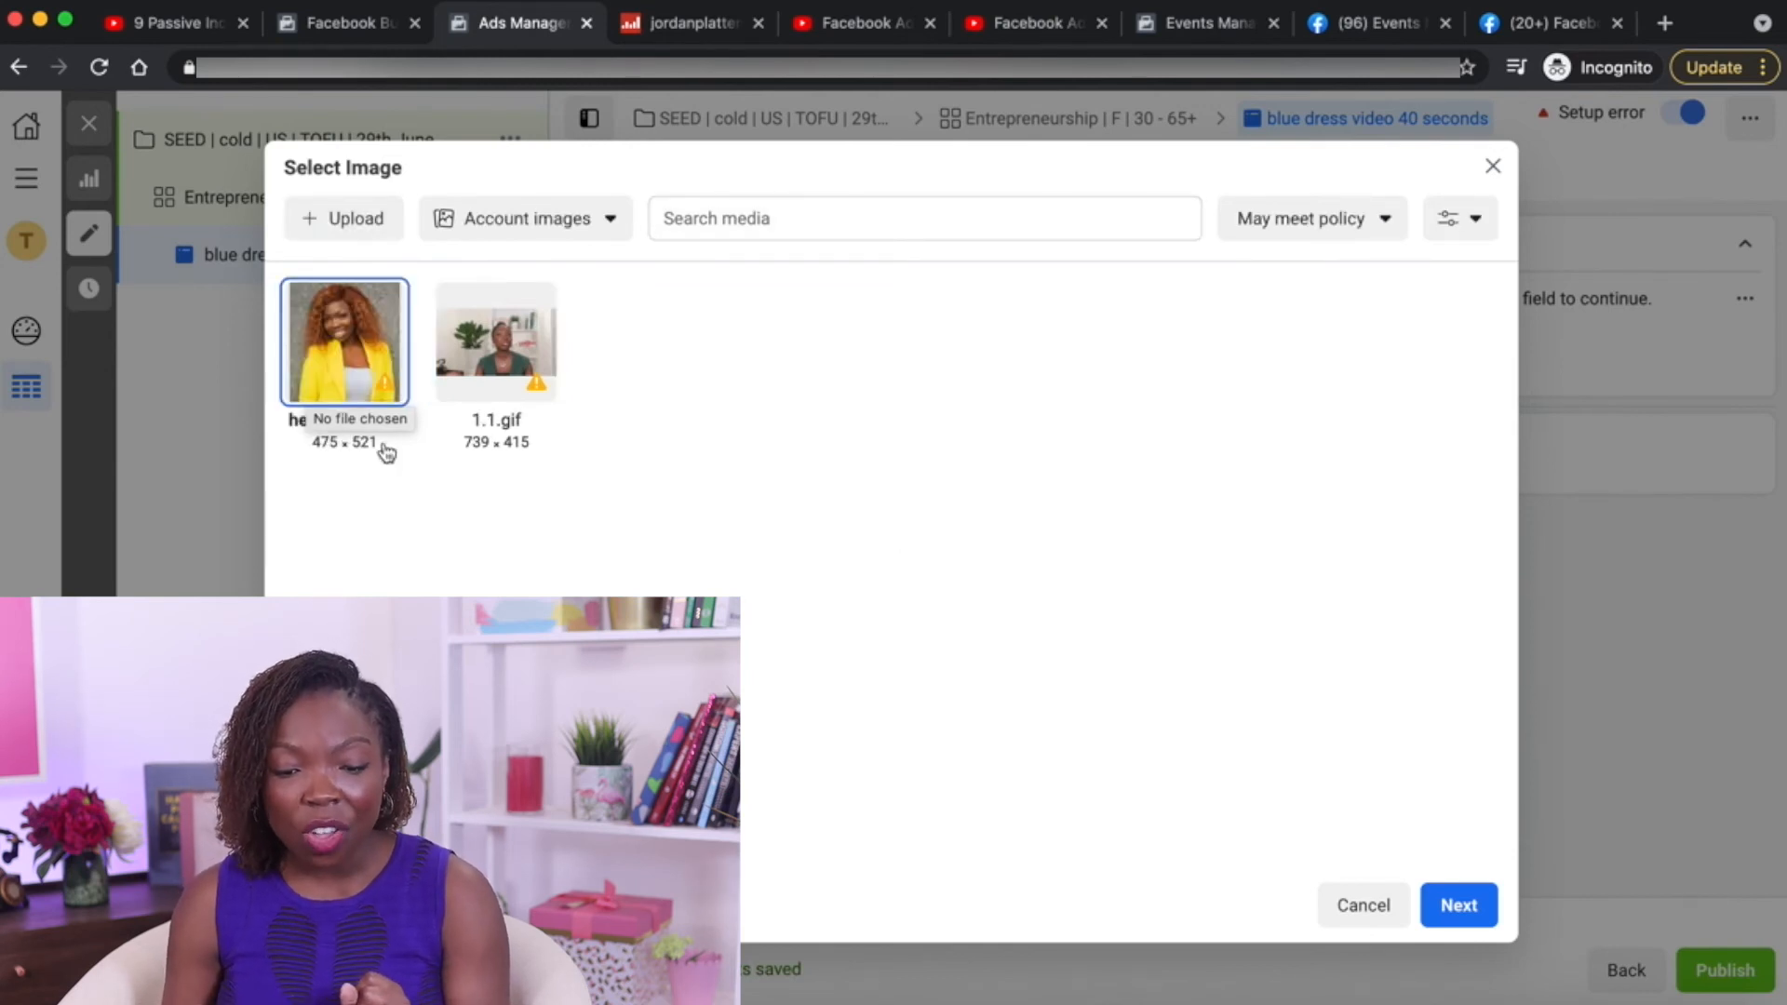
# Check the image size warning on headshot.jpeg and use it as the ad image with Enhancements applied
pyautogui.moveTo(384, 385)
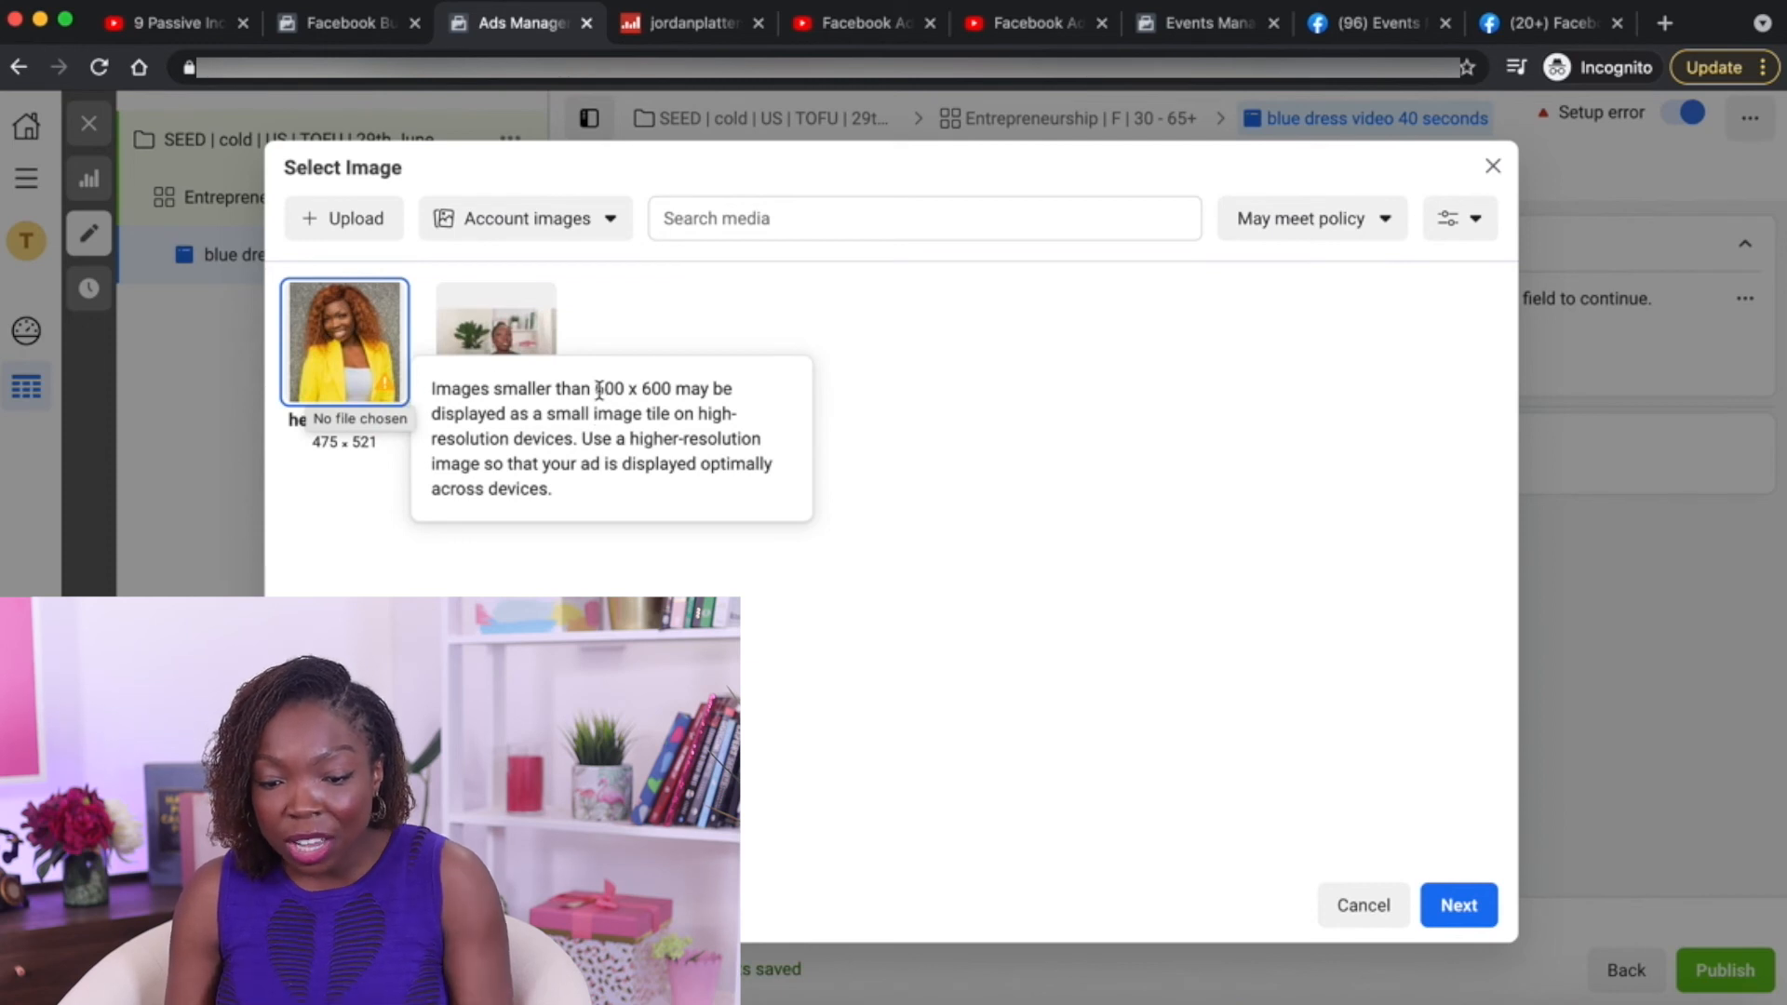
pyautogui.moveTo(596, 390); pyautogui.dragTo(668, 398)
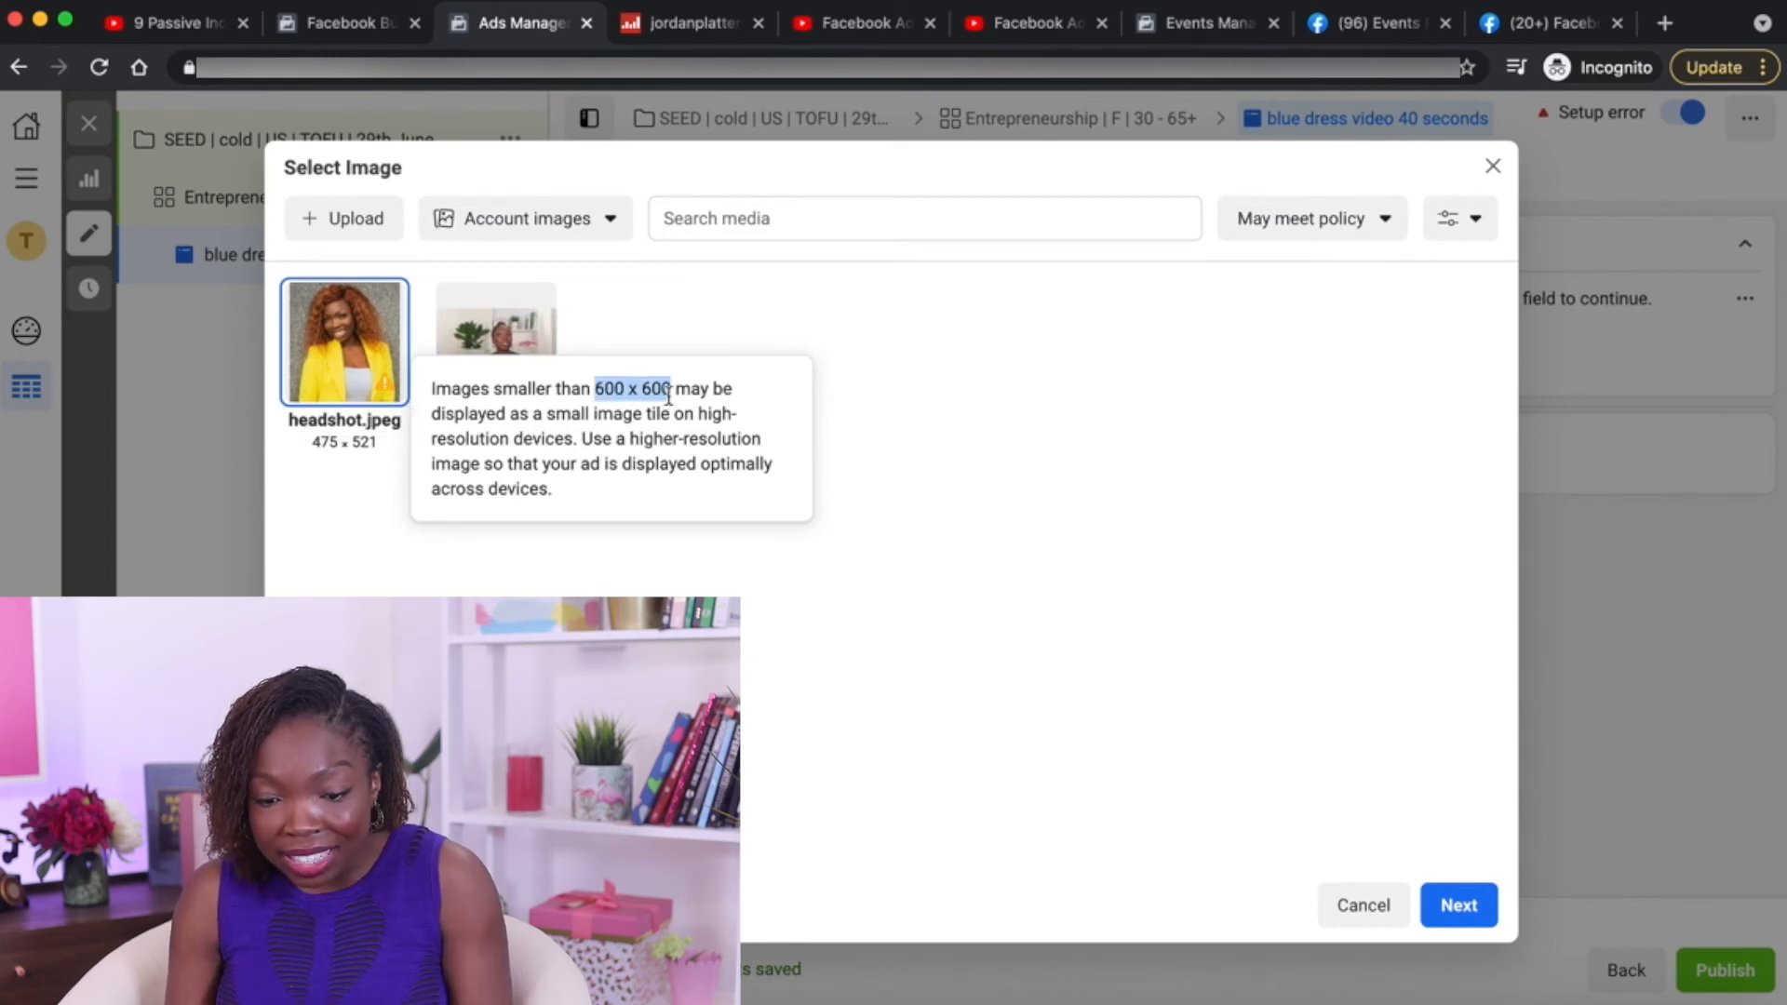
pyautogui.click(700, 447)
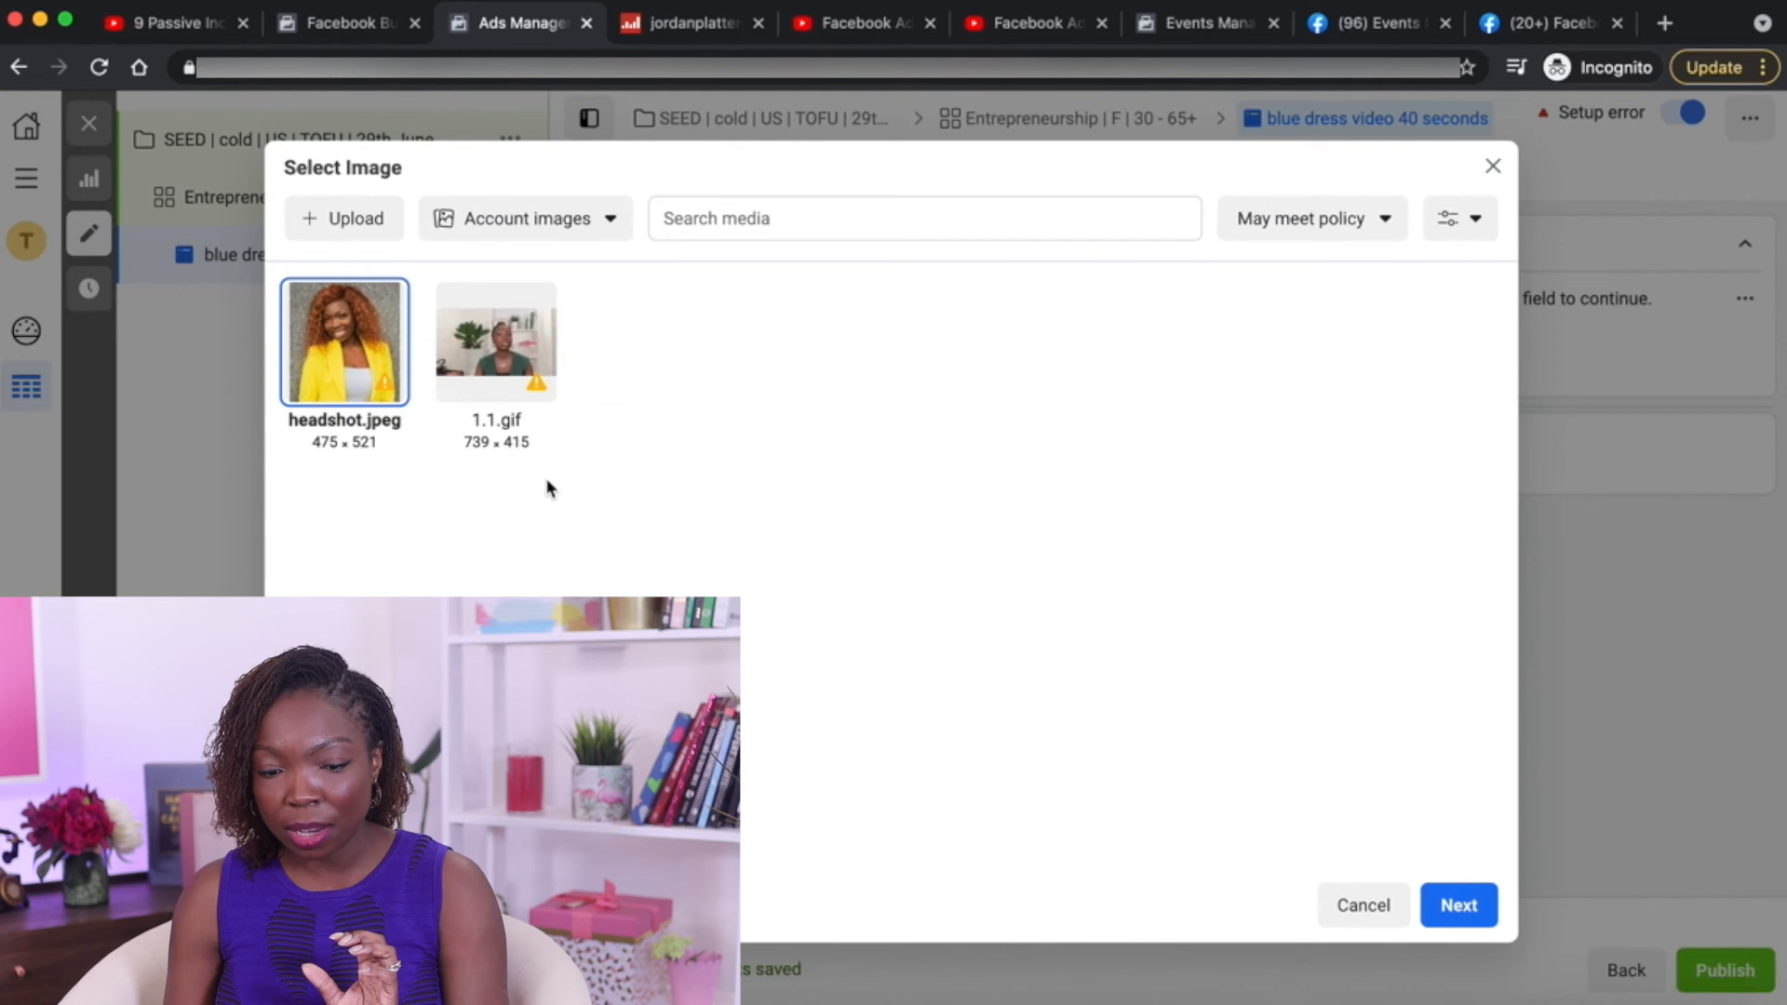
pyautogui.click(1454, 909)
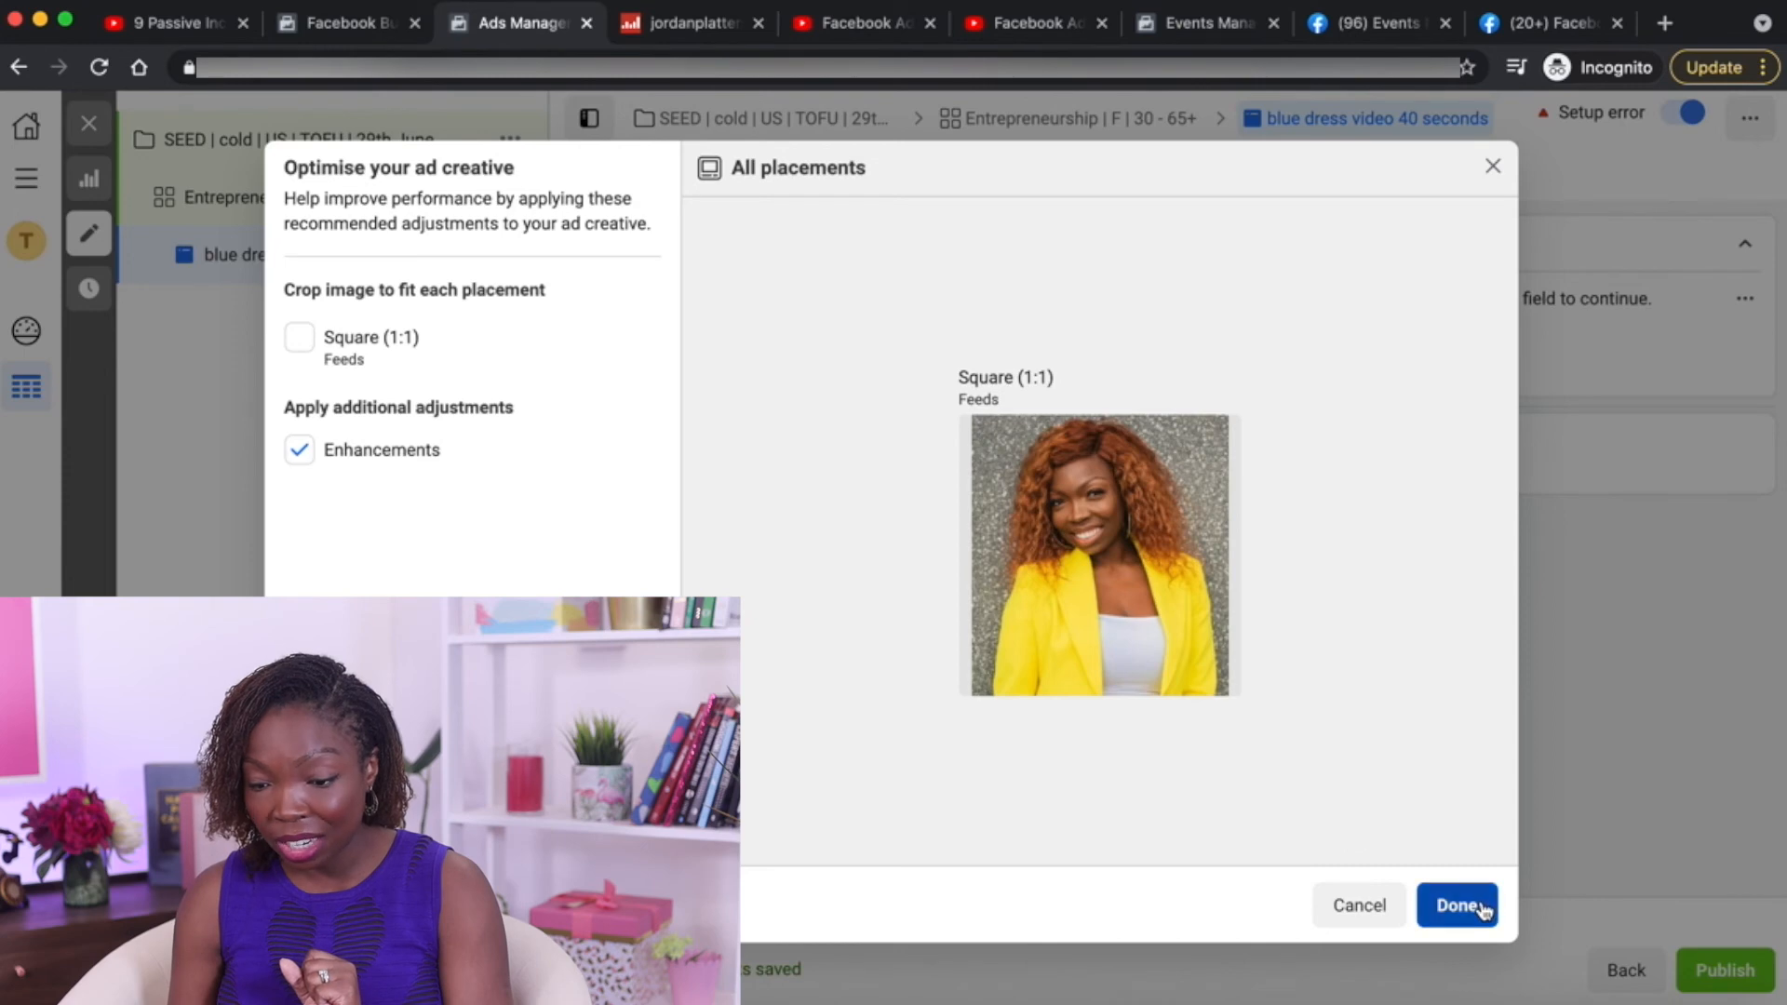
# Review the Facebook Feeds preview of the ad and its creative, destination, languages and tracking settings
pyautogui.scroll(-2, 1242, 752)
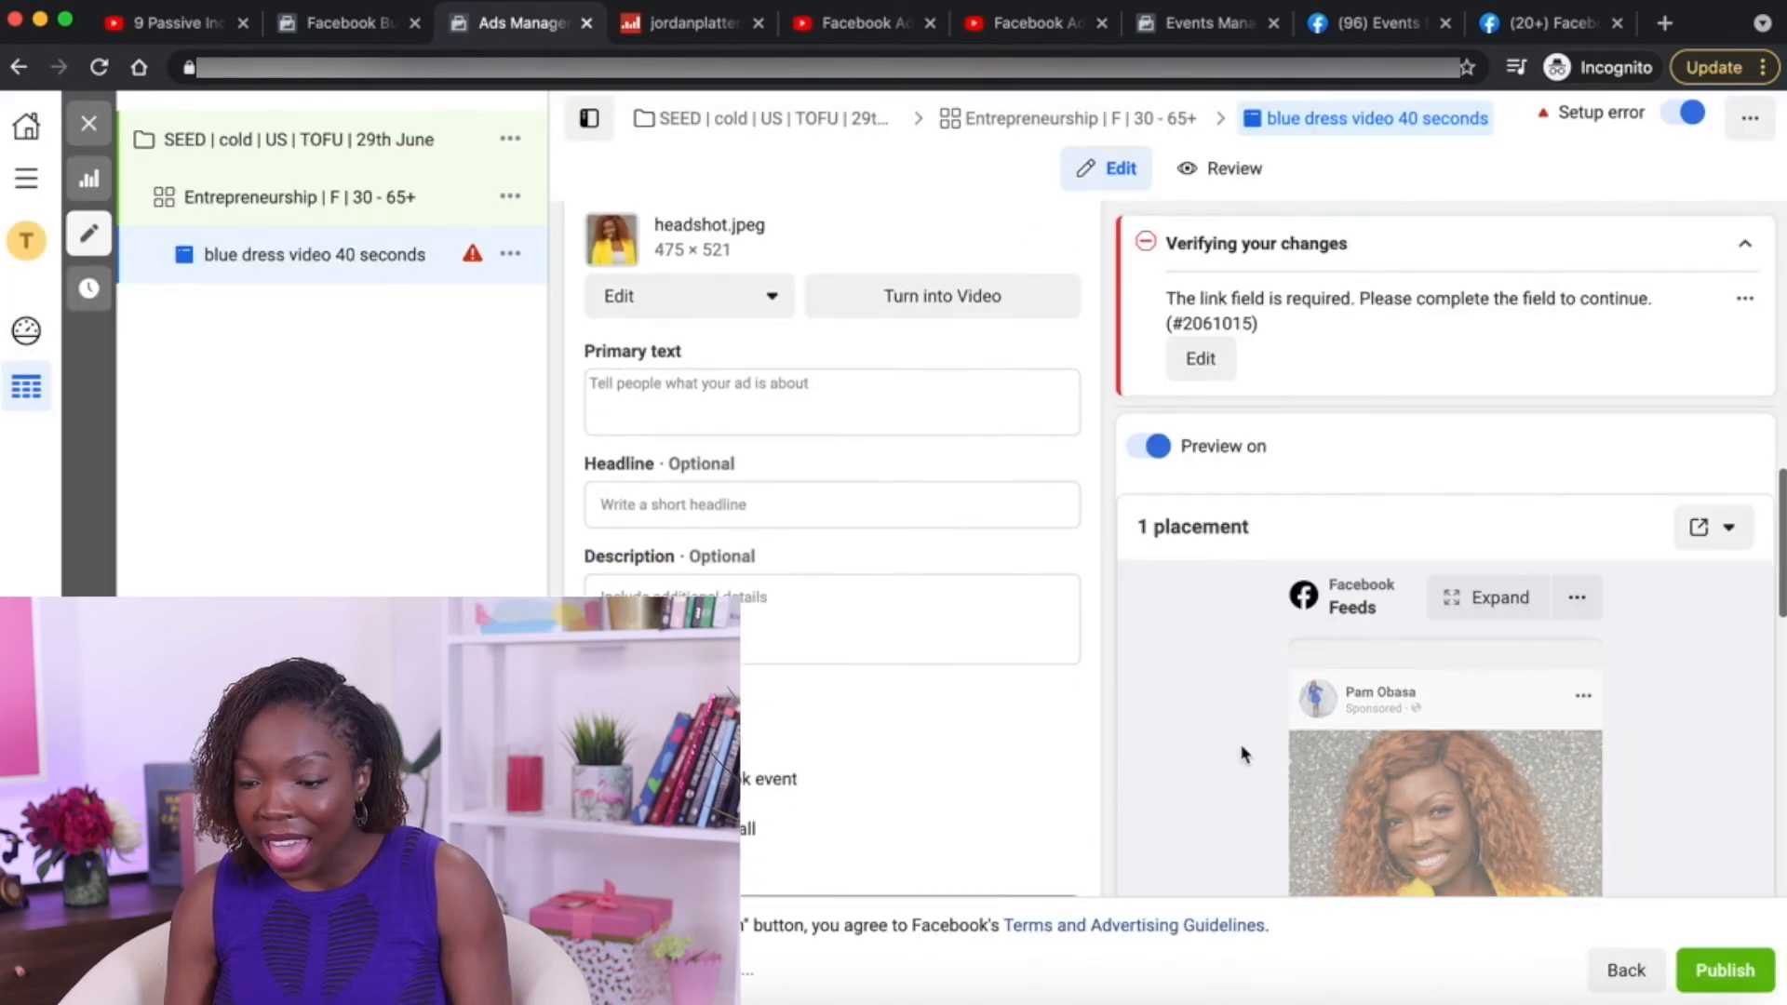
pyautogui.scroll(-4, 1627, 740)
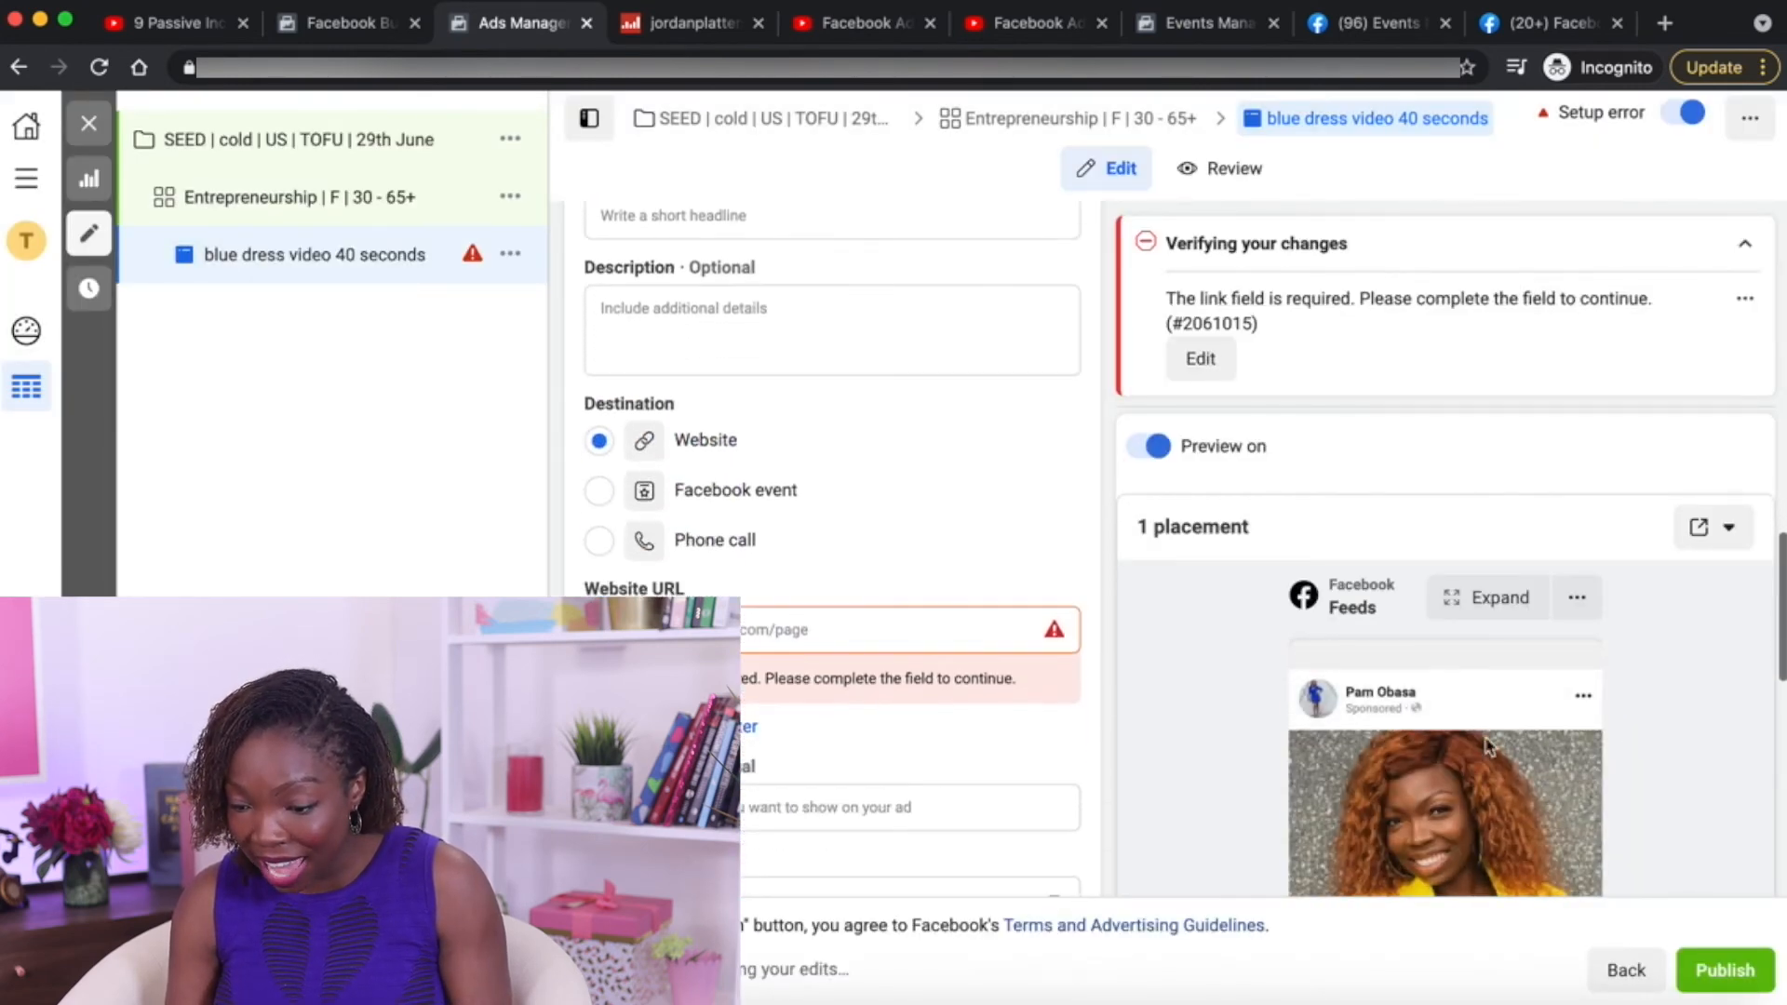
pyautogui.scroll(-6, 1492, 749)
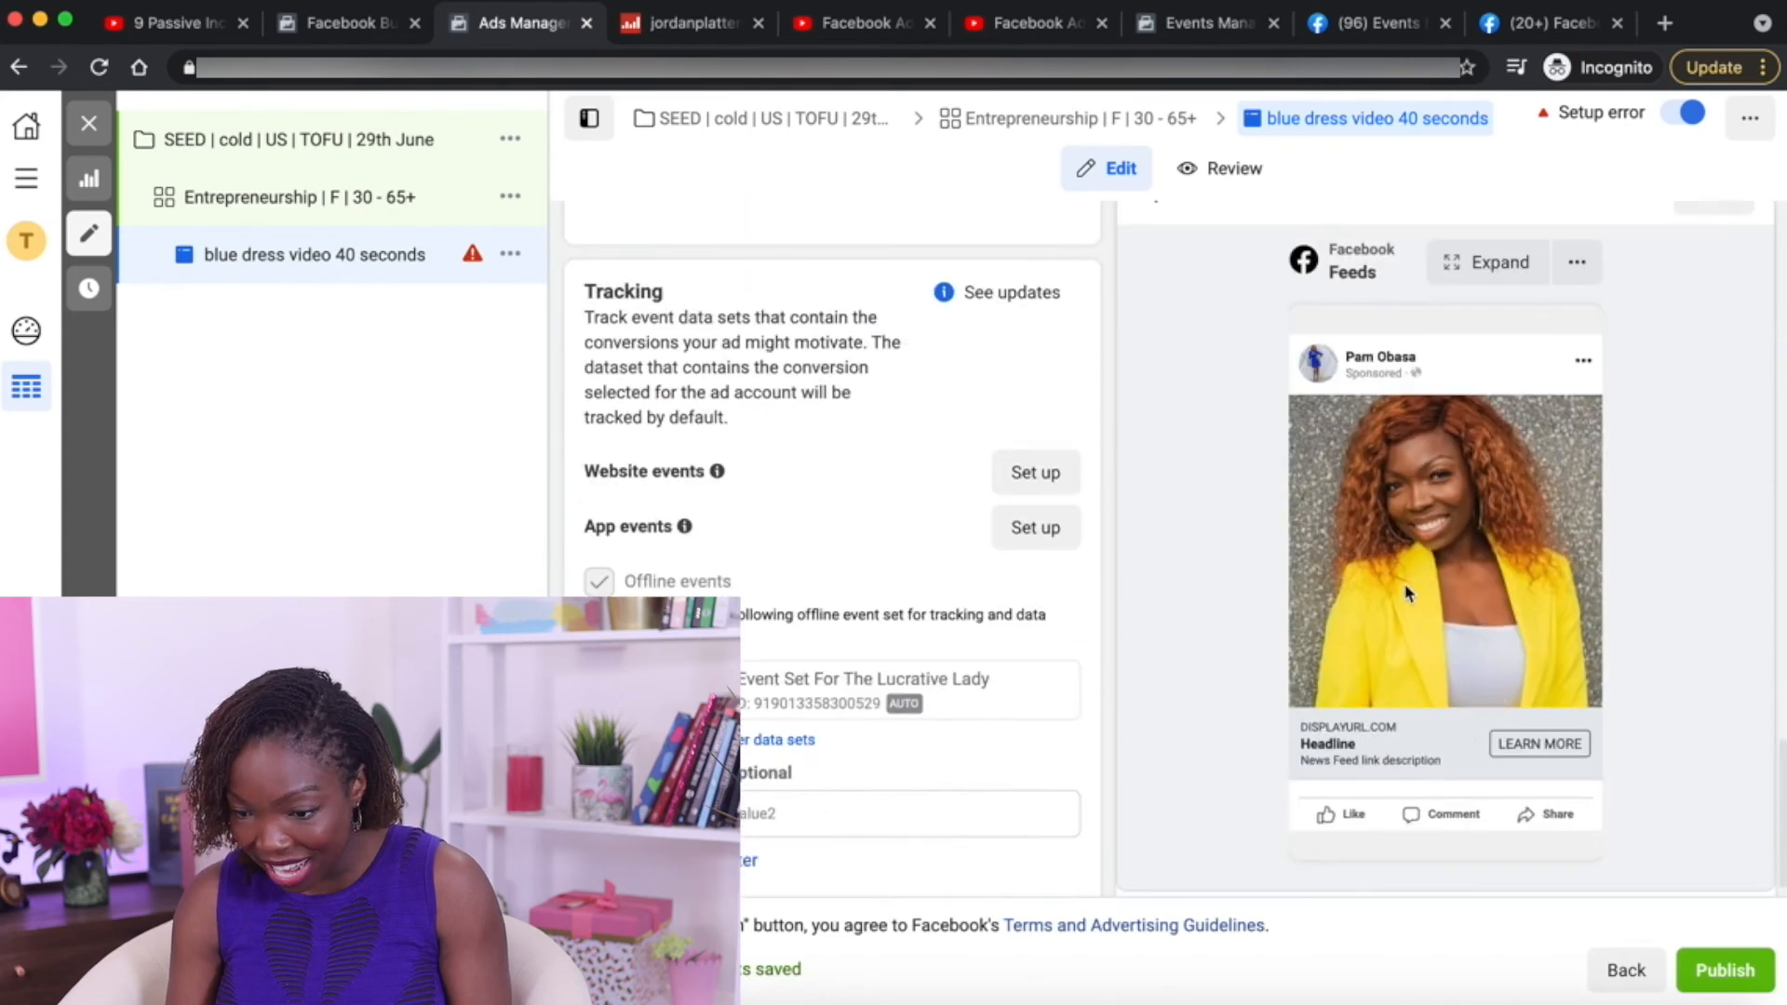
pyautogui.scroll(3, 1410, 568)
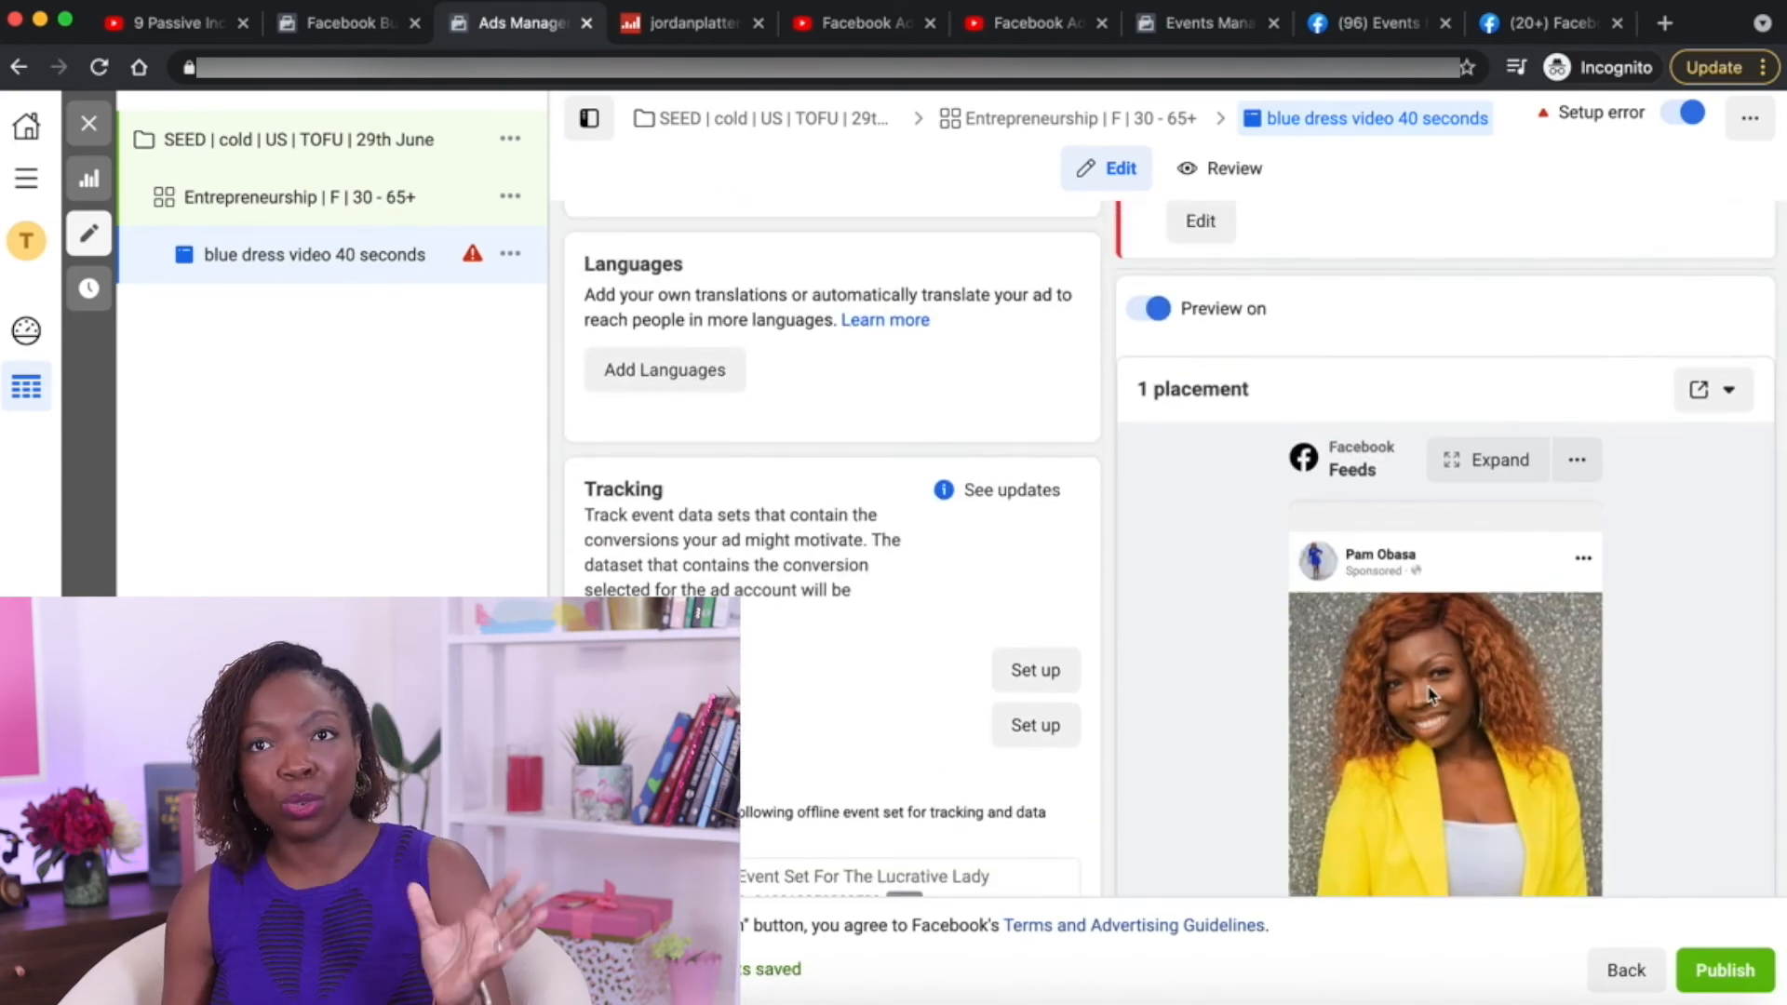
pyautogui.scroll(12, 878, 494)
pyautogui.scroll(-3, 876, 491)
pyautogui.scroll(8, 876, 490)
pyautogui.scroll(-6, 878, 497)
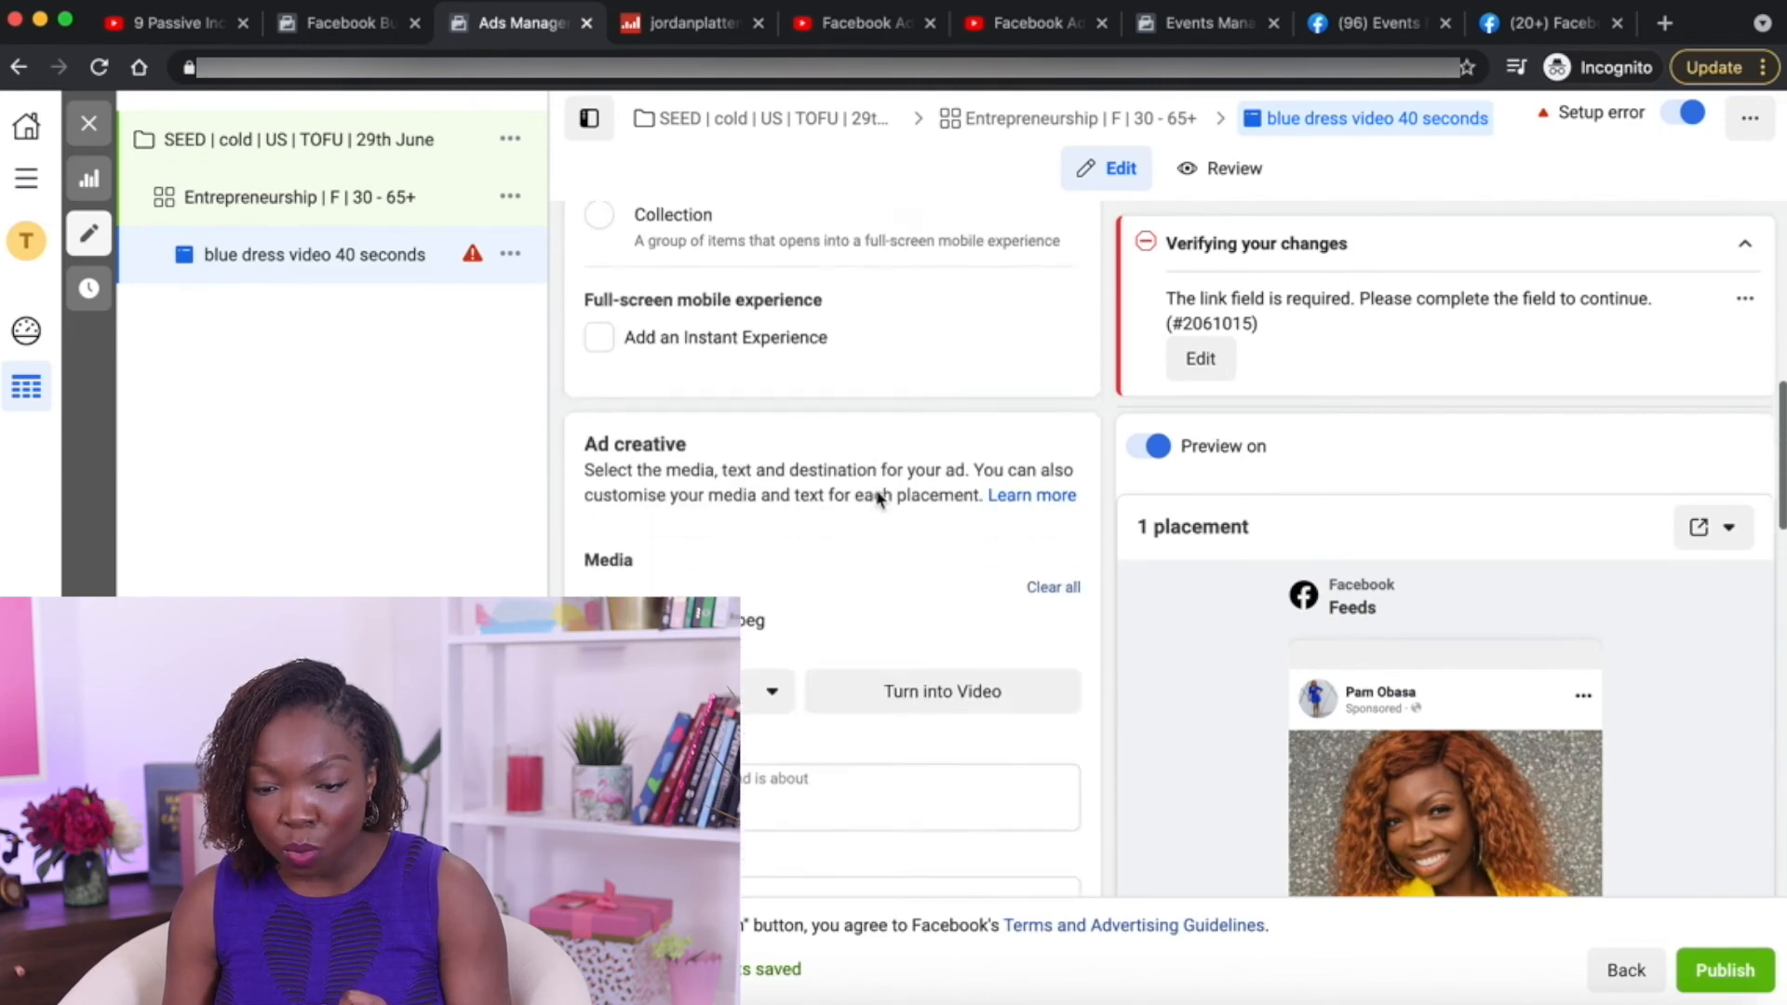
# Enter "added your copy here" as the ad's primary text
pyautogui.scroll(-2, 874, 488)
pyautogui.scroll(-1, 825, 447)
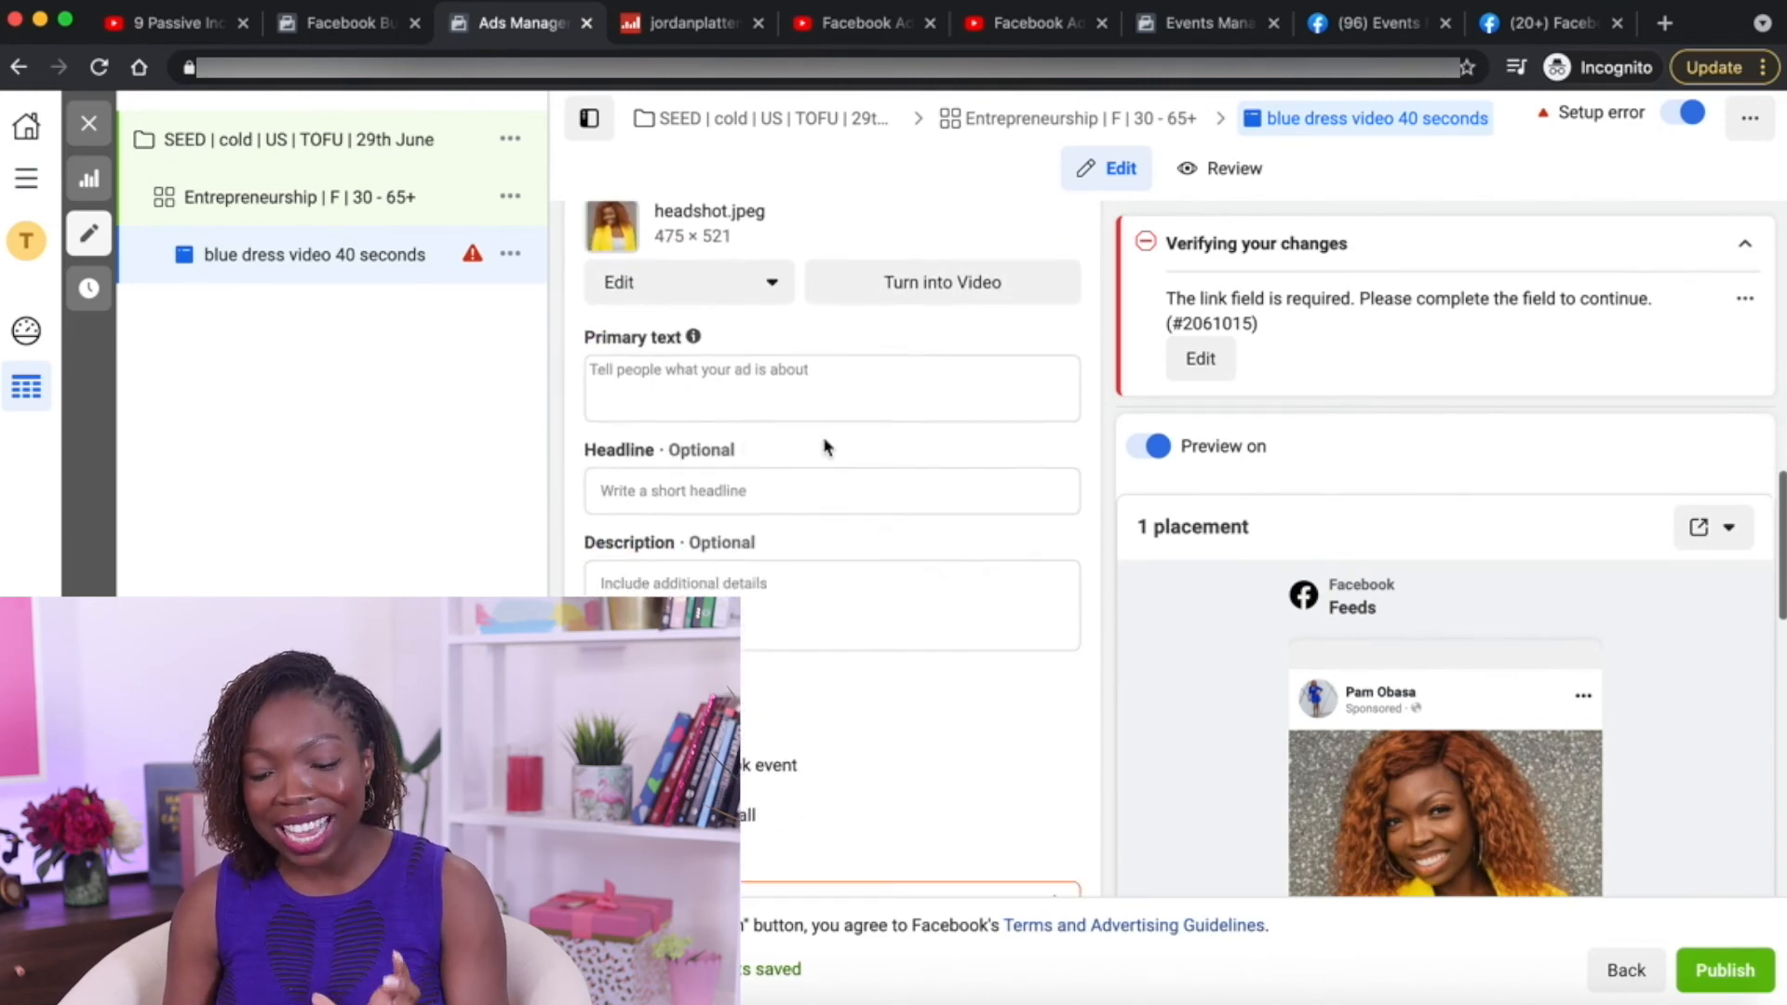
pyautogui.click(764, 384)
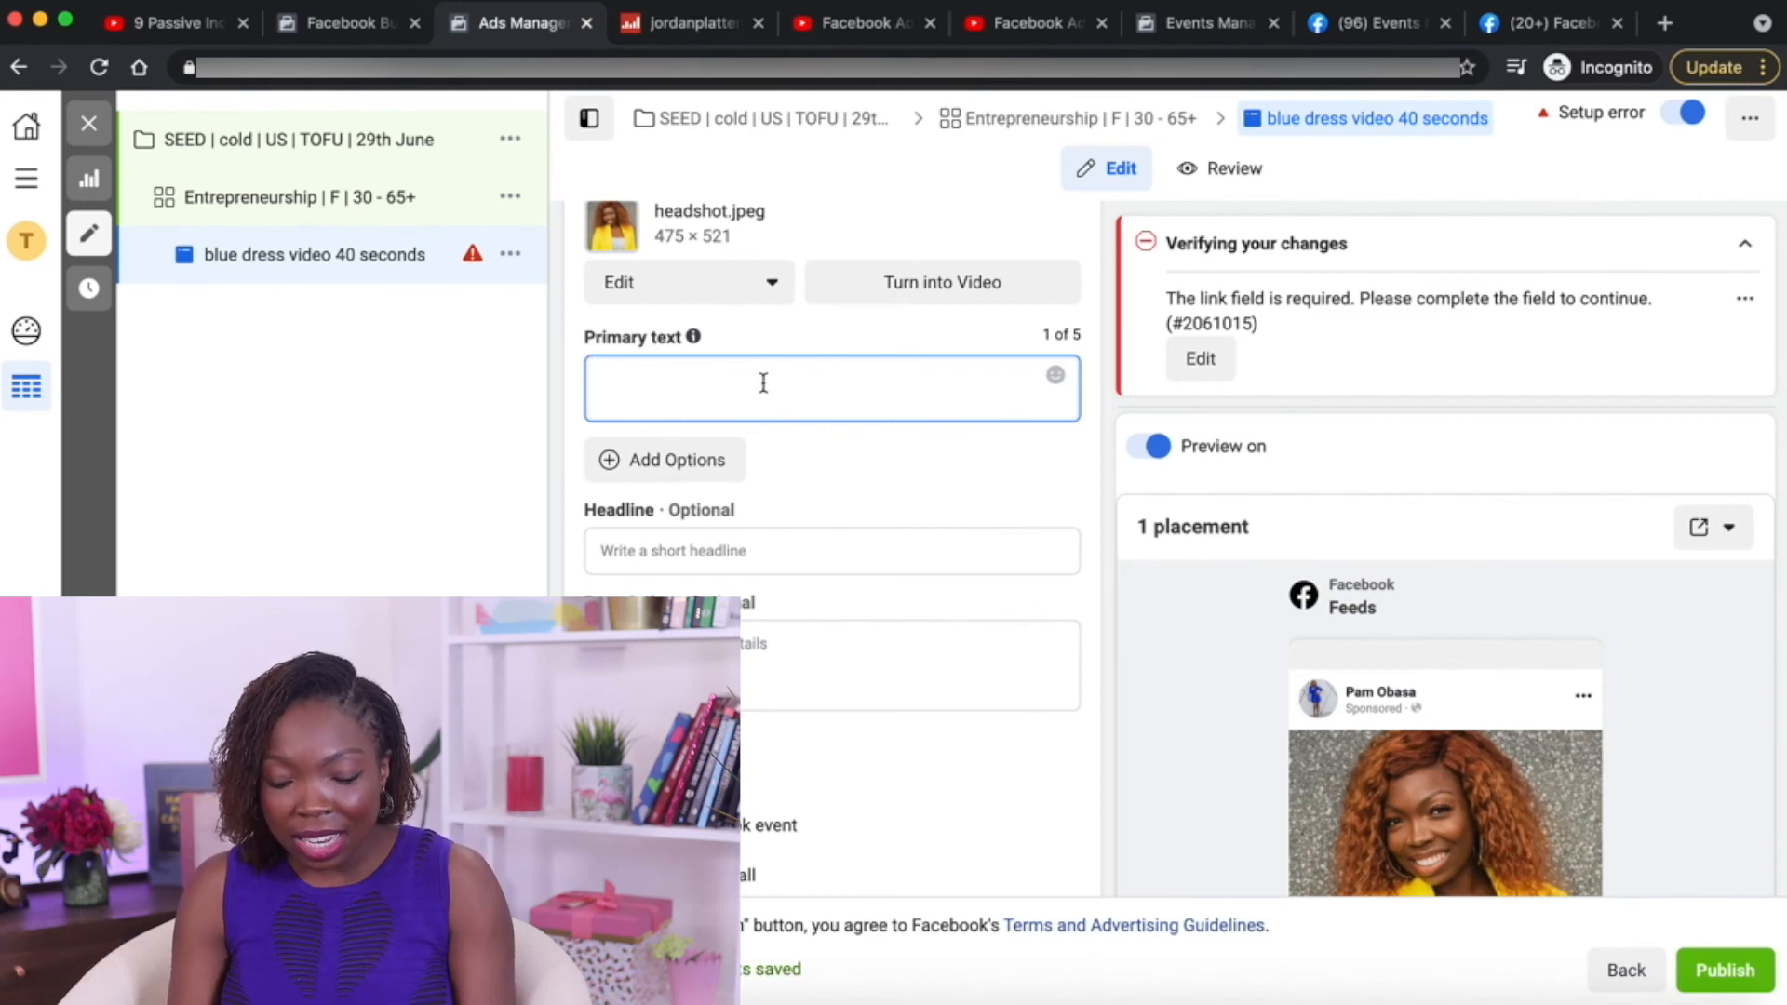
pyautogui.write('added you')
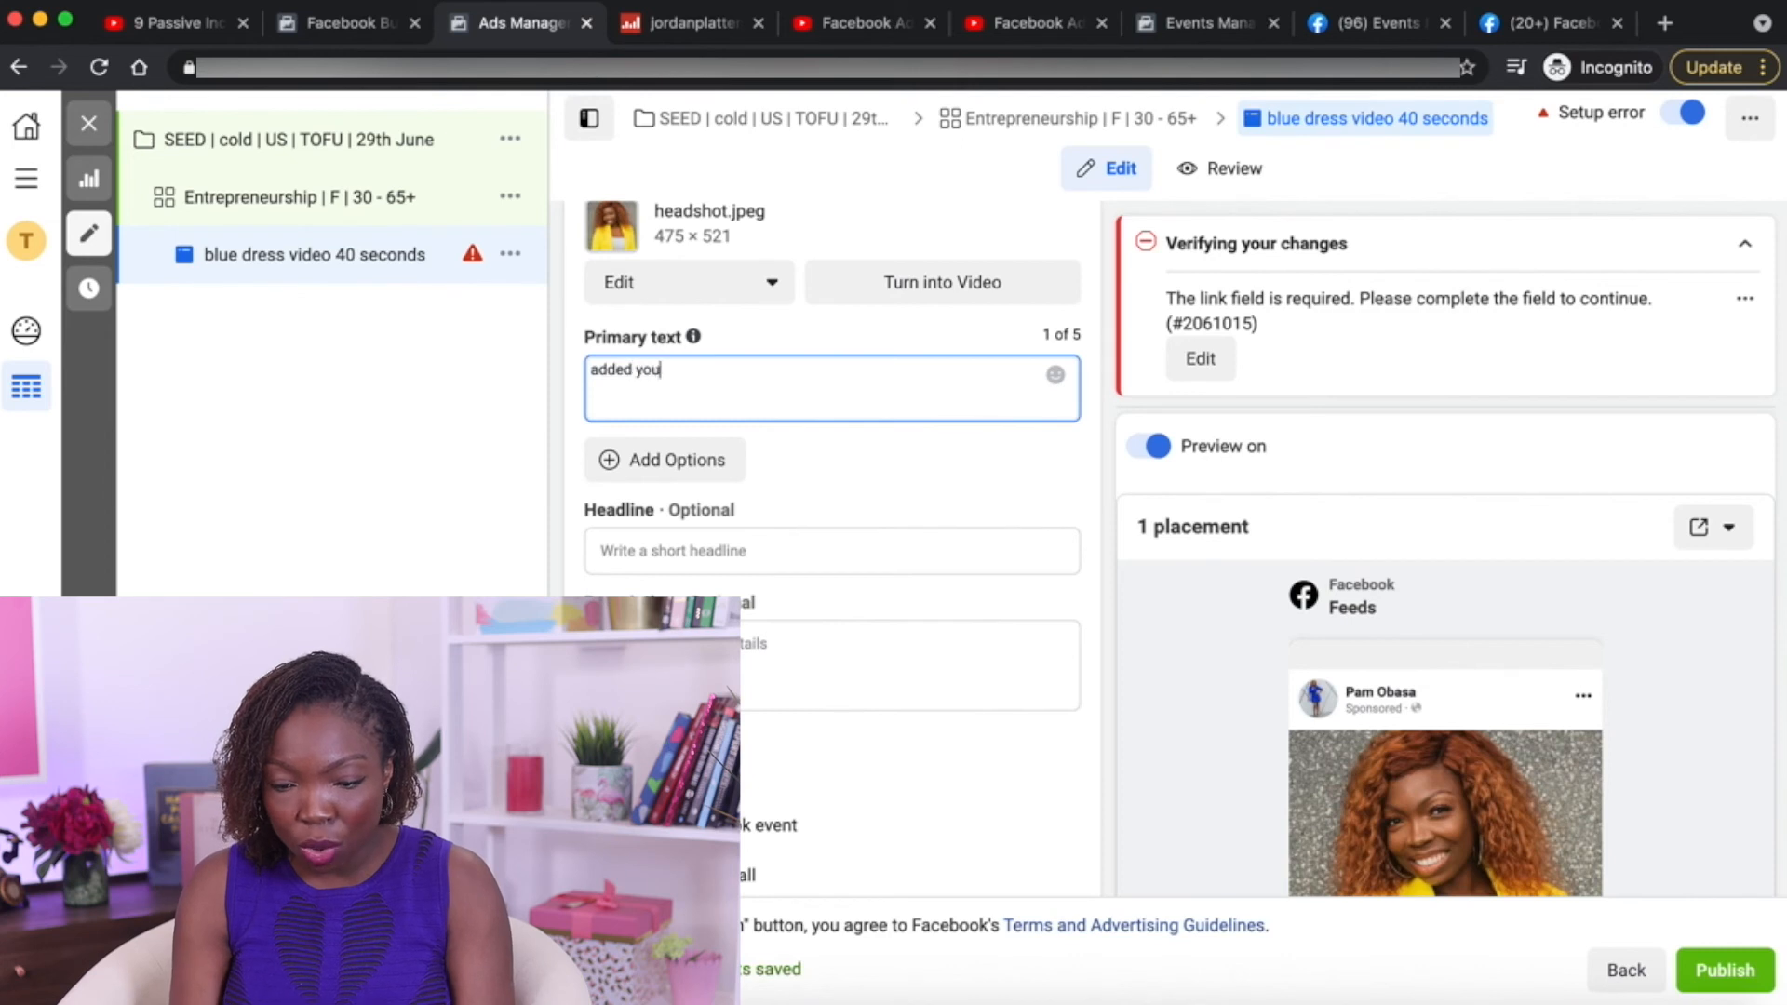
pyautogui.write('r copy here')
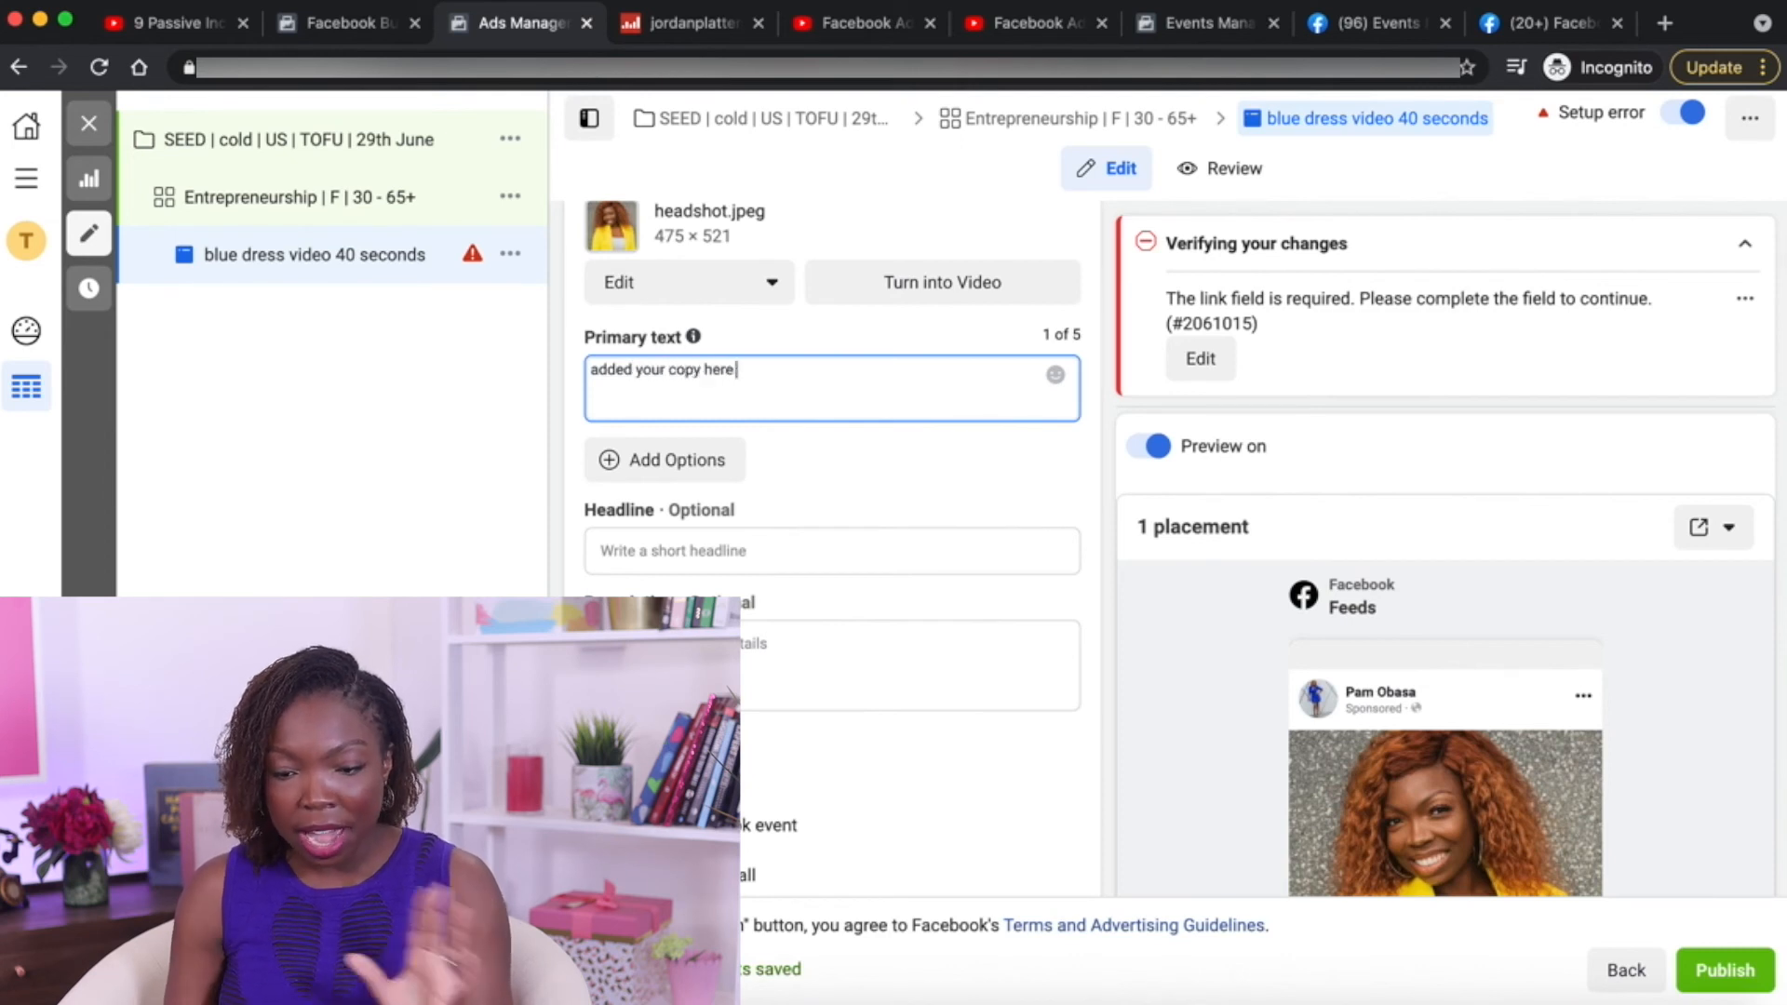
# Set the ad's headline to "Get access to the SEED Method Case Study"
pyautogui.scroll(-2, 1013, 510)
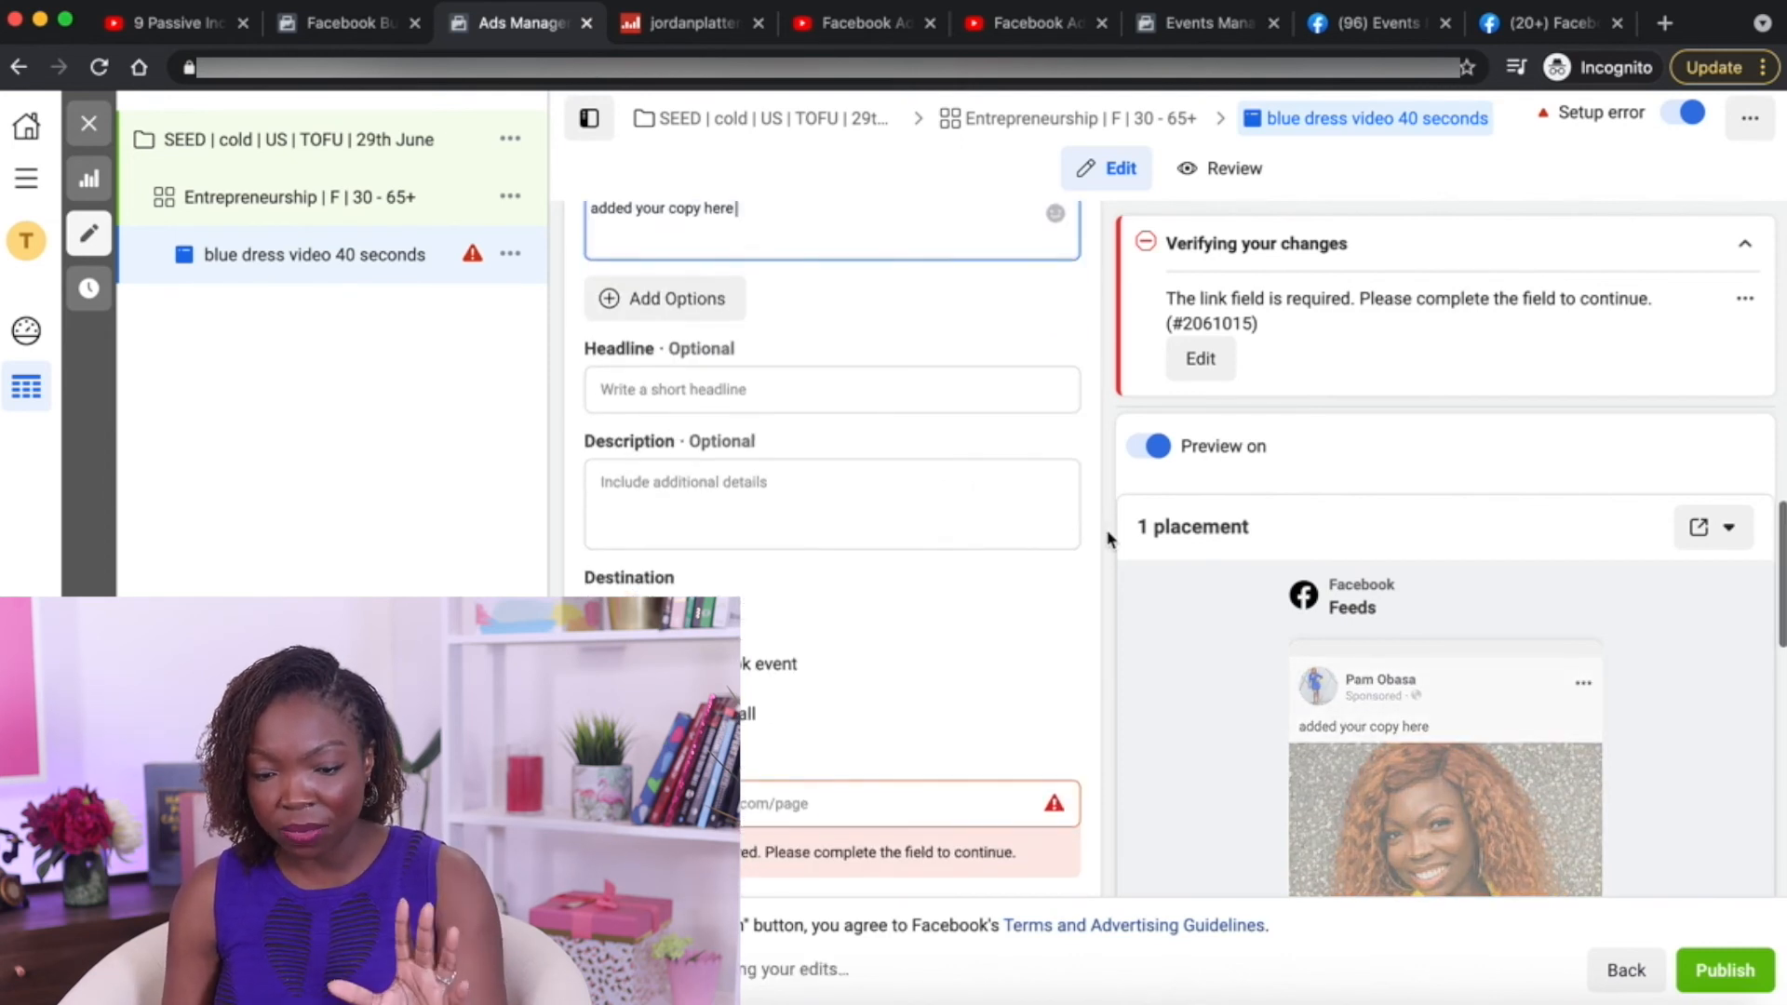
pyautogui.click(750, 371)
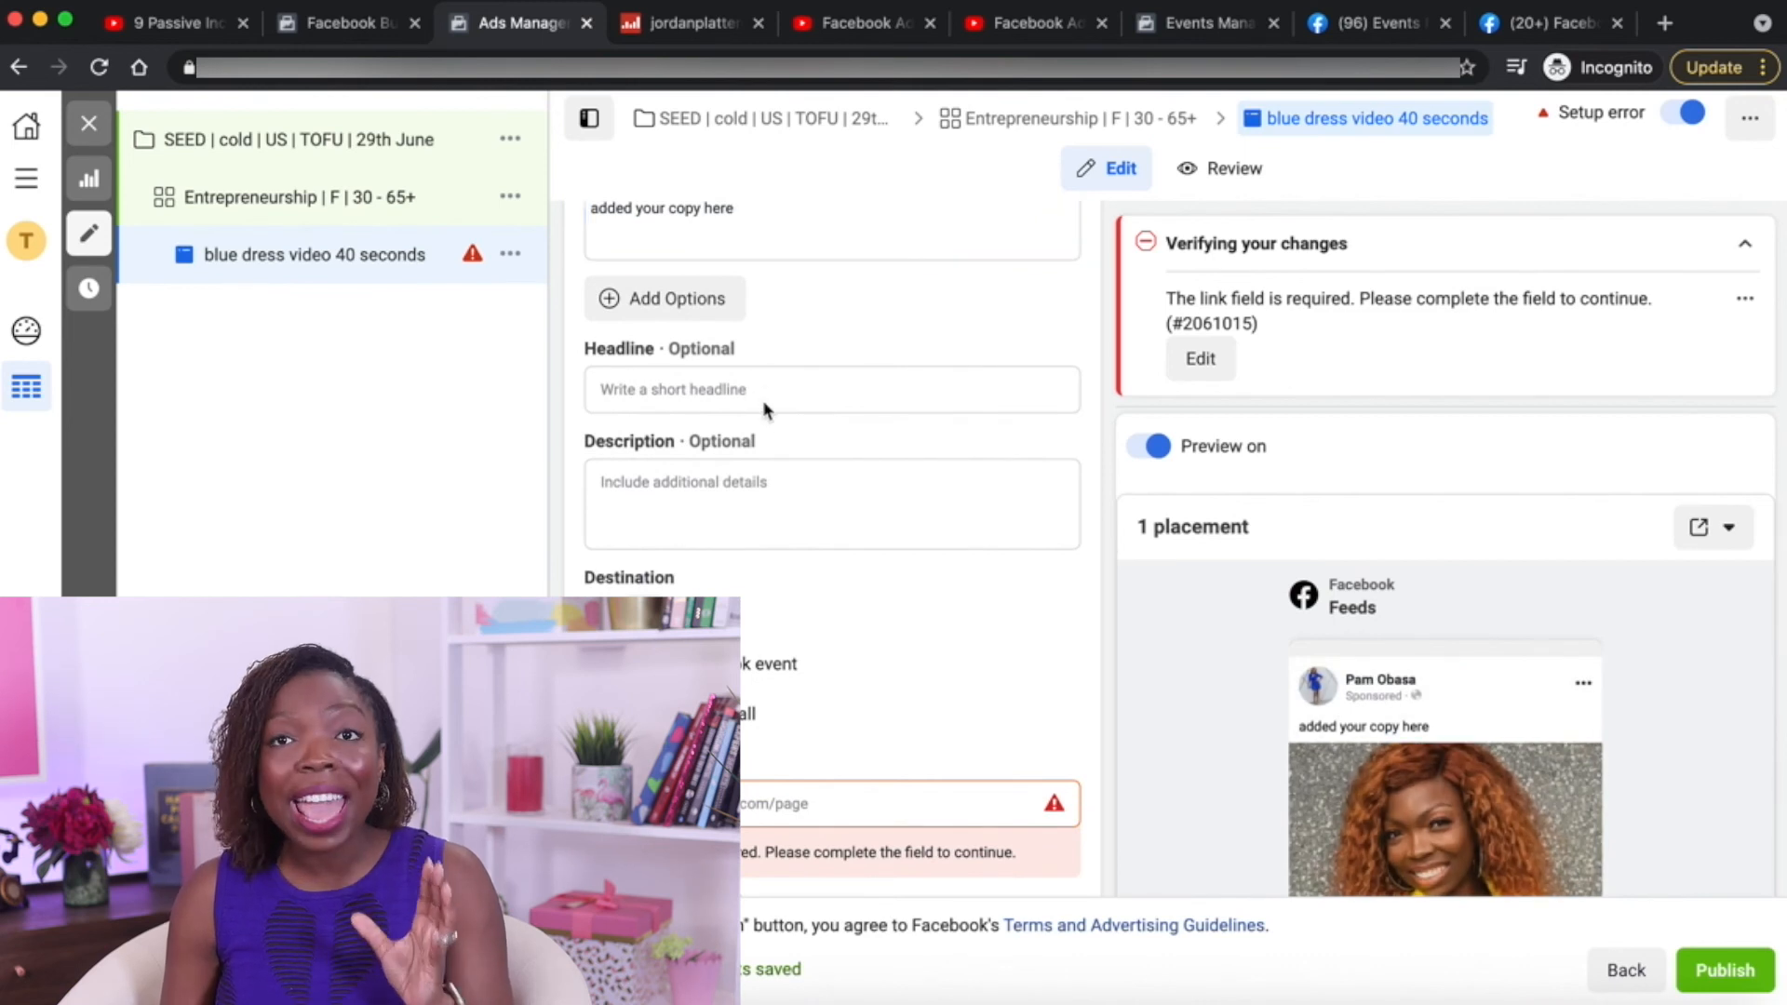
pyautogui.click(717, 391)
pyautogui.write('G')
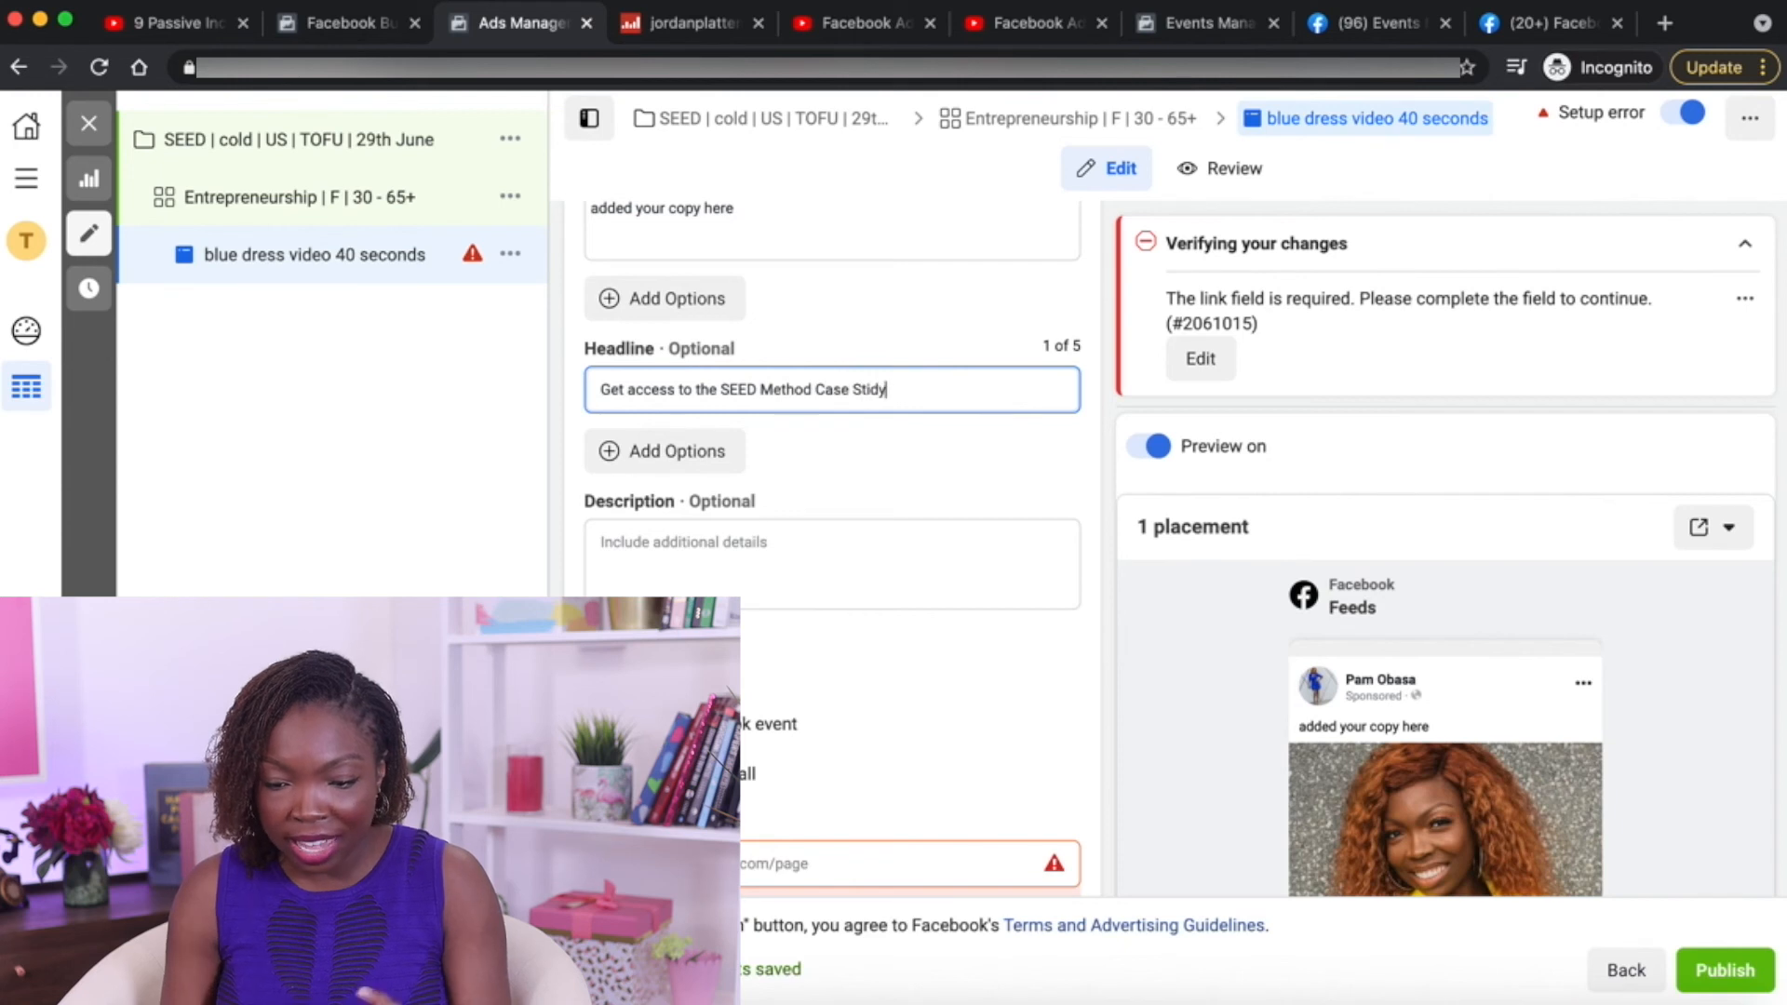
pyautogui.press('BackSpace')
pyautogui.press('BackSpace')
pyautogui.press('BackSpace')
pyautogui.write('ud')
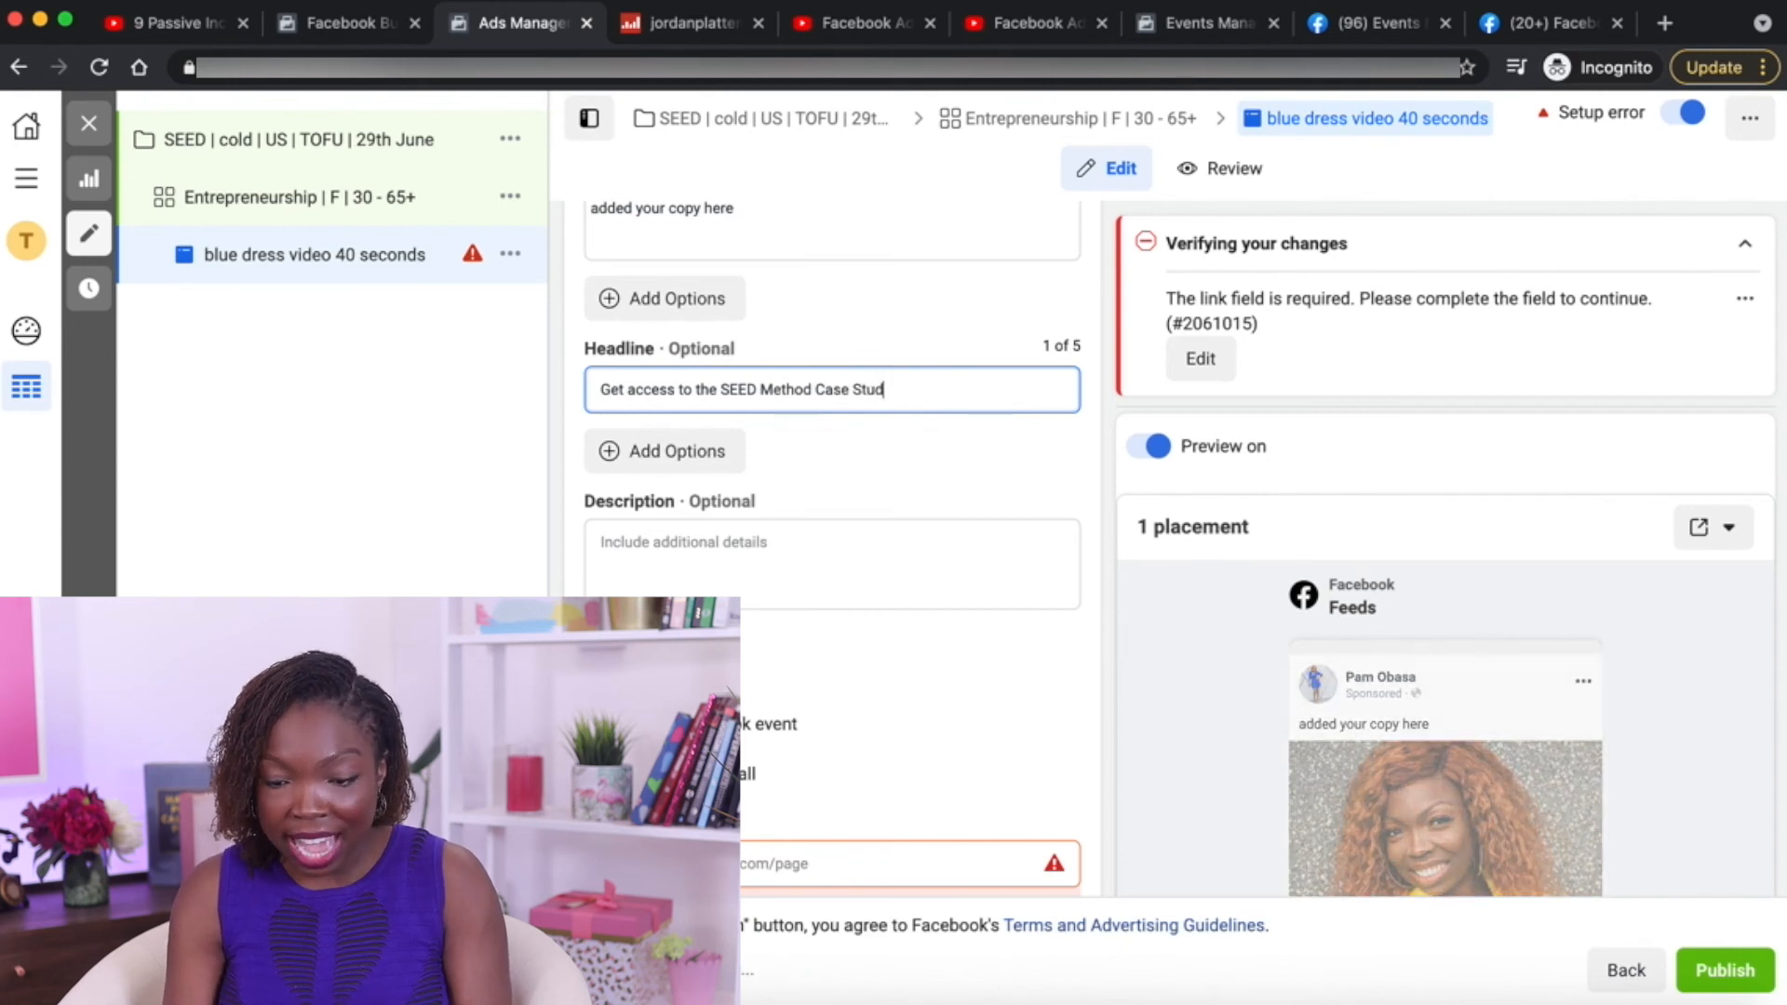
pyautogui.write('y')
pyautogui.click(768, 500)
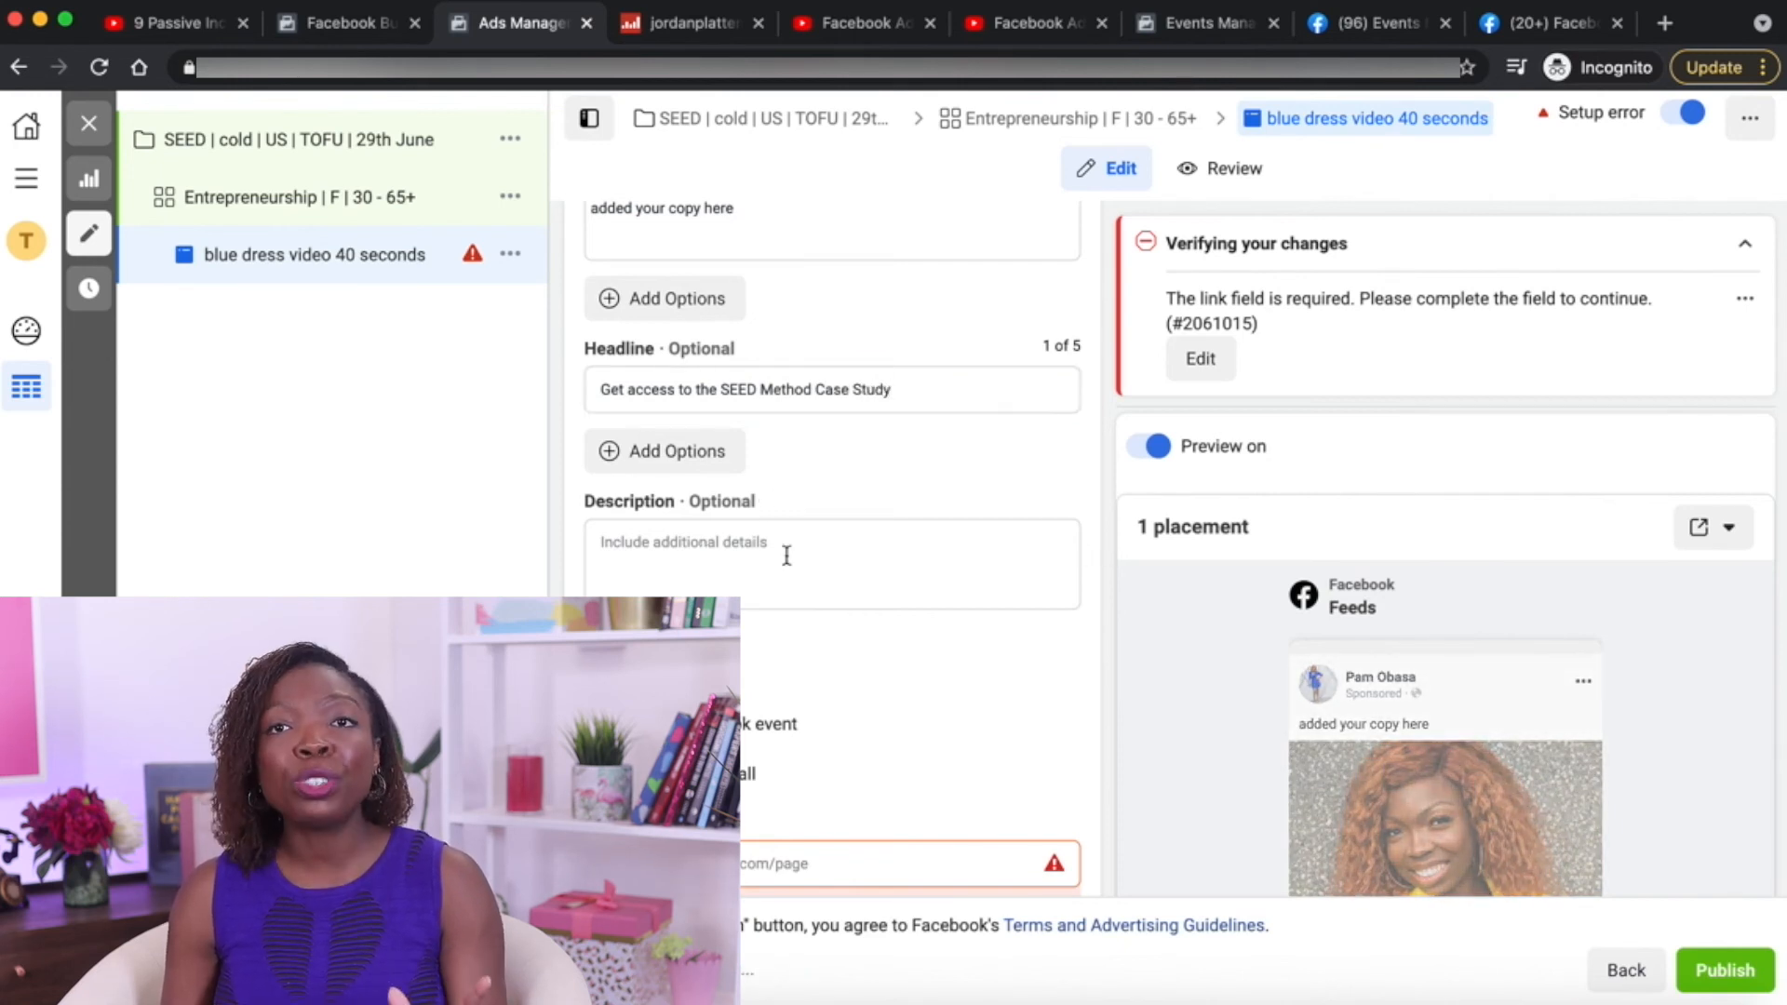
# Keep Website as the destination and enter the page owner's http website address as the ad's Website URL
pyautogui.scroll(-5, 787, 555)
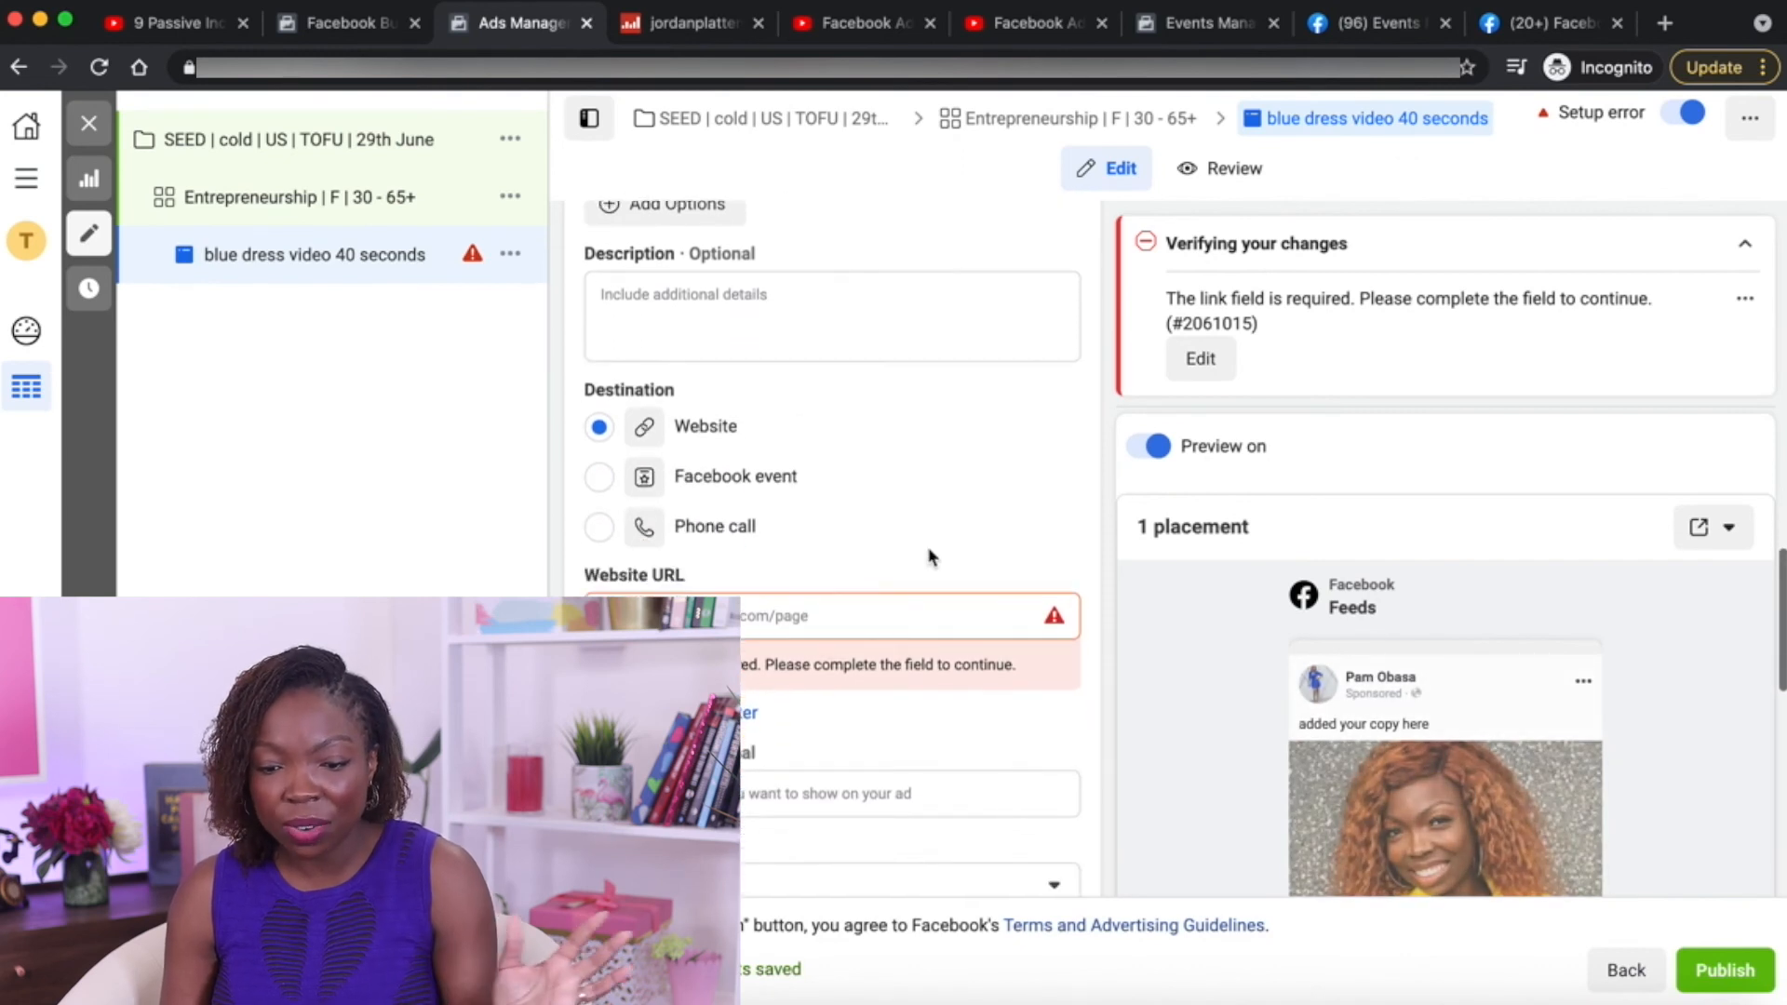
pyautogui.scroll(-3, 871, 473)
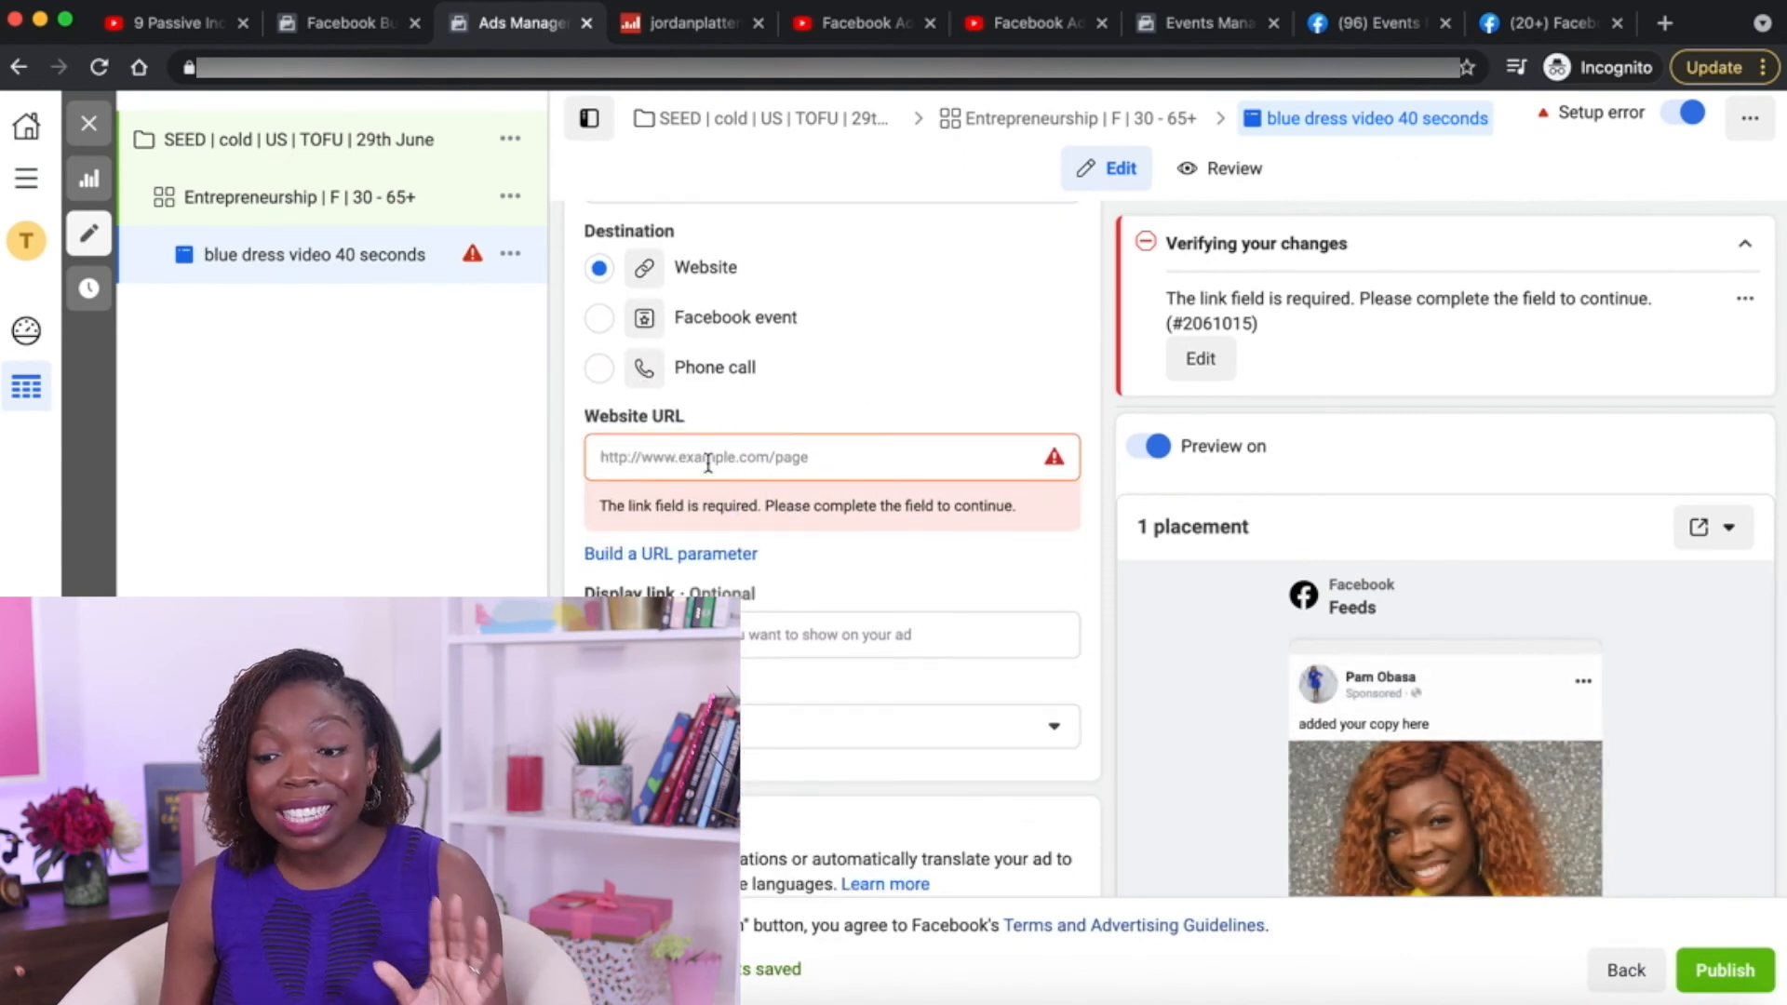
pyautogui.click(709, 462)
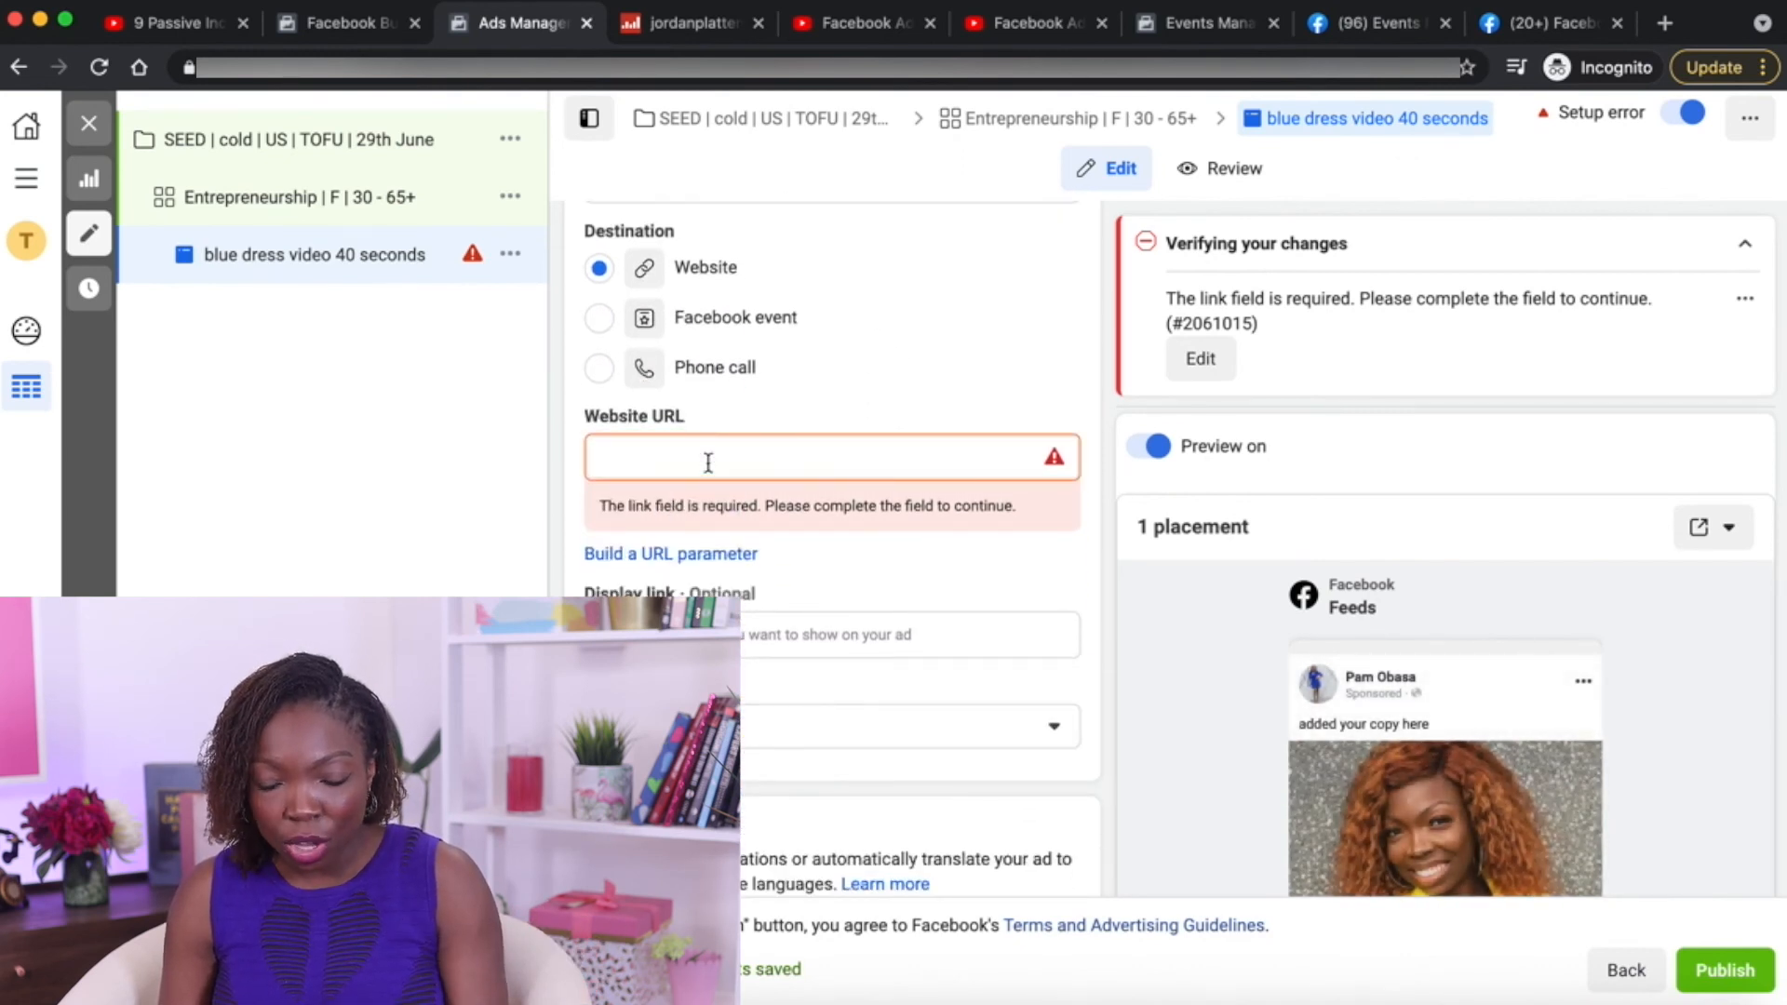
pyautogui.click(1100, 445)
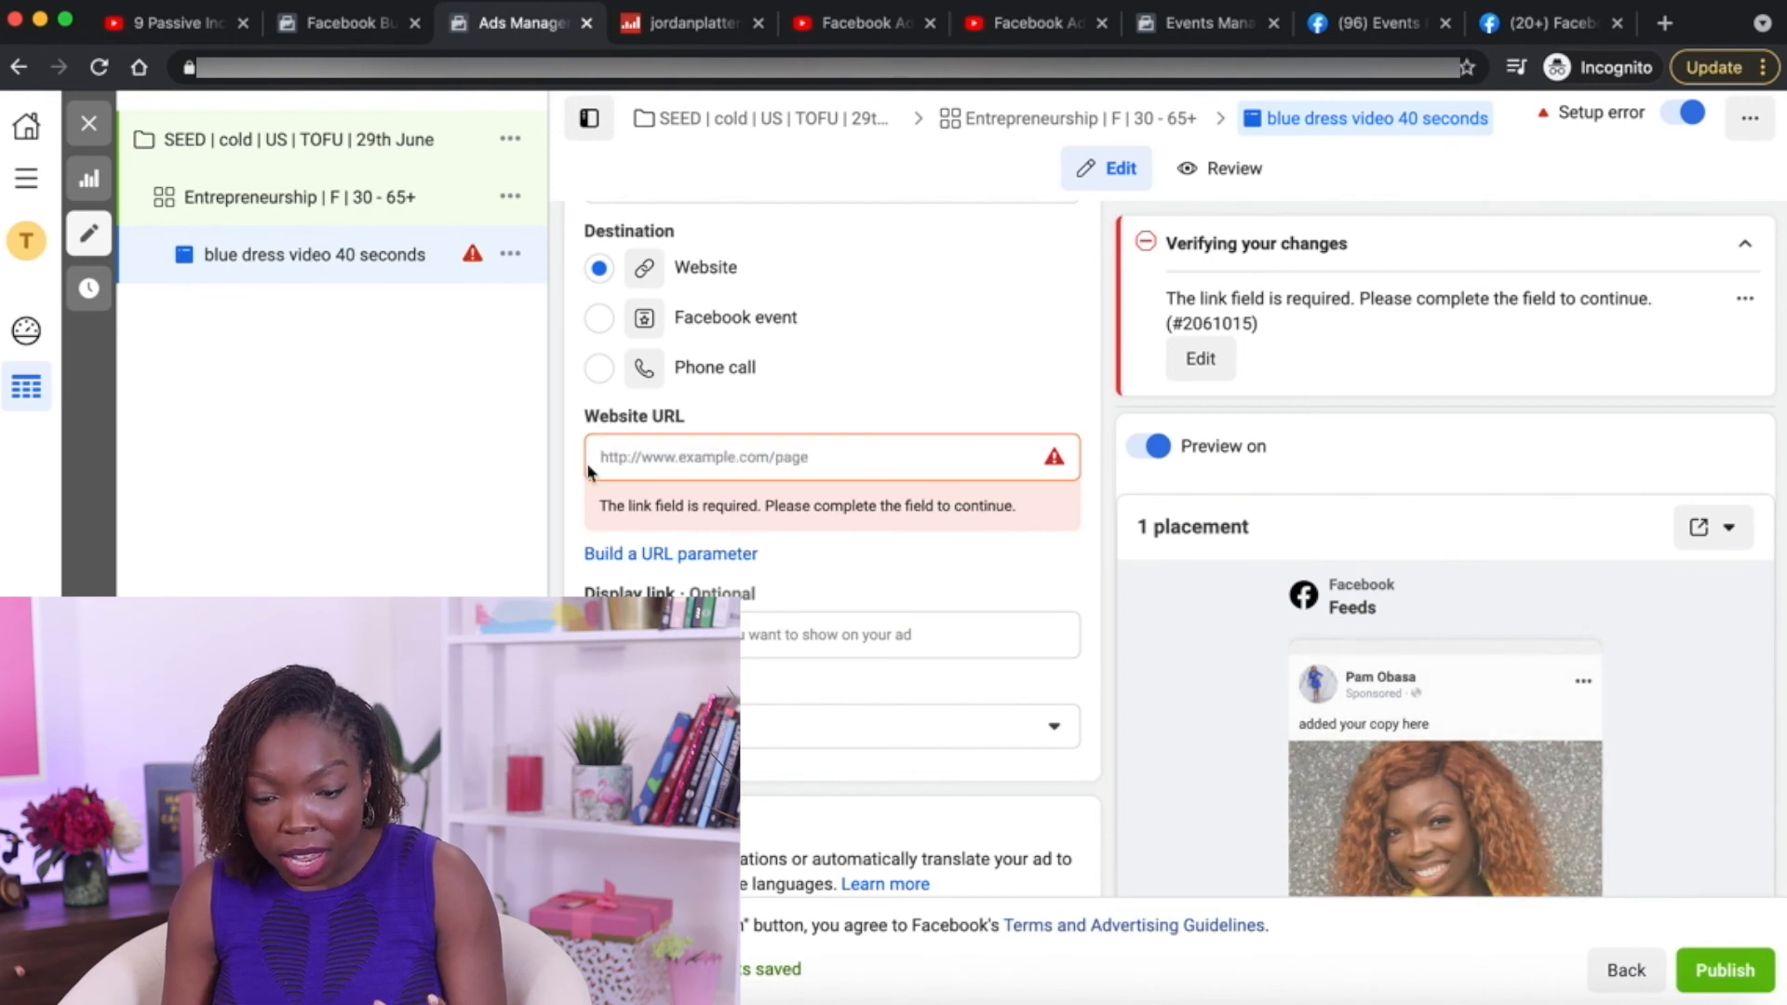
pyautogui.click(649, 464)
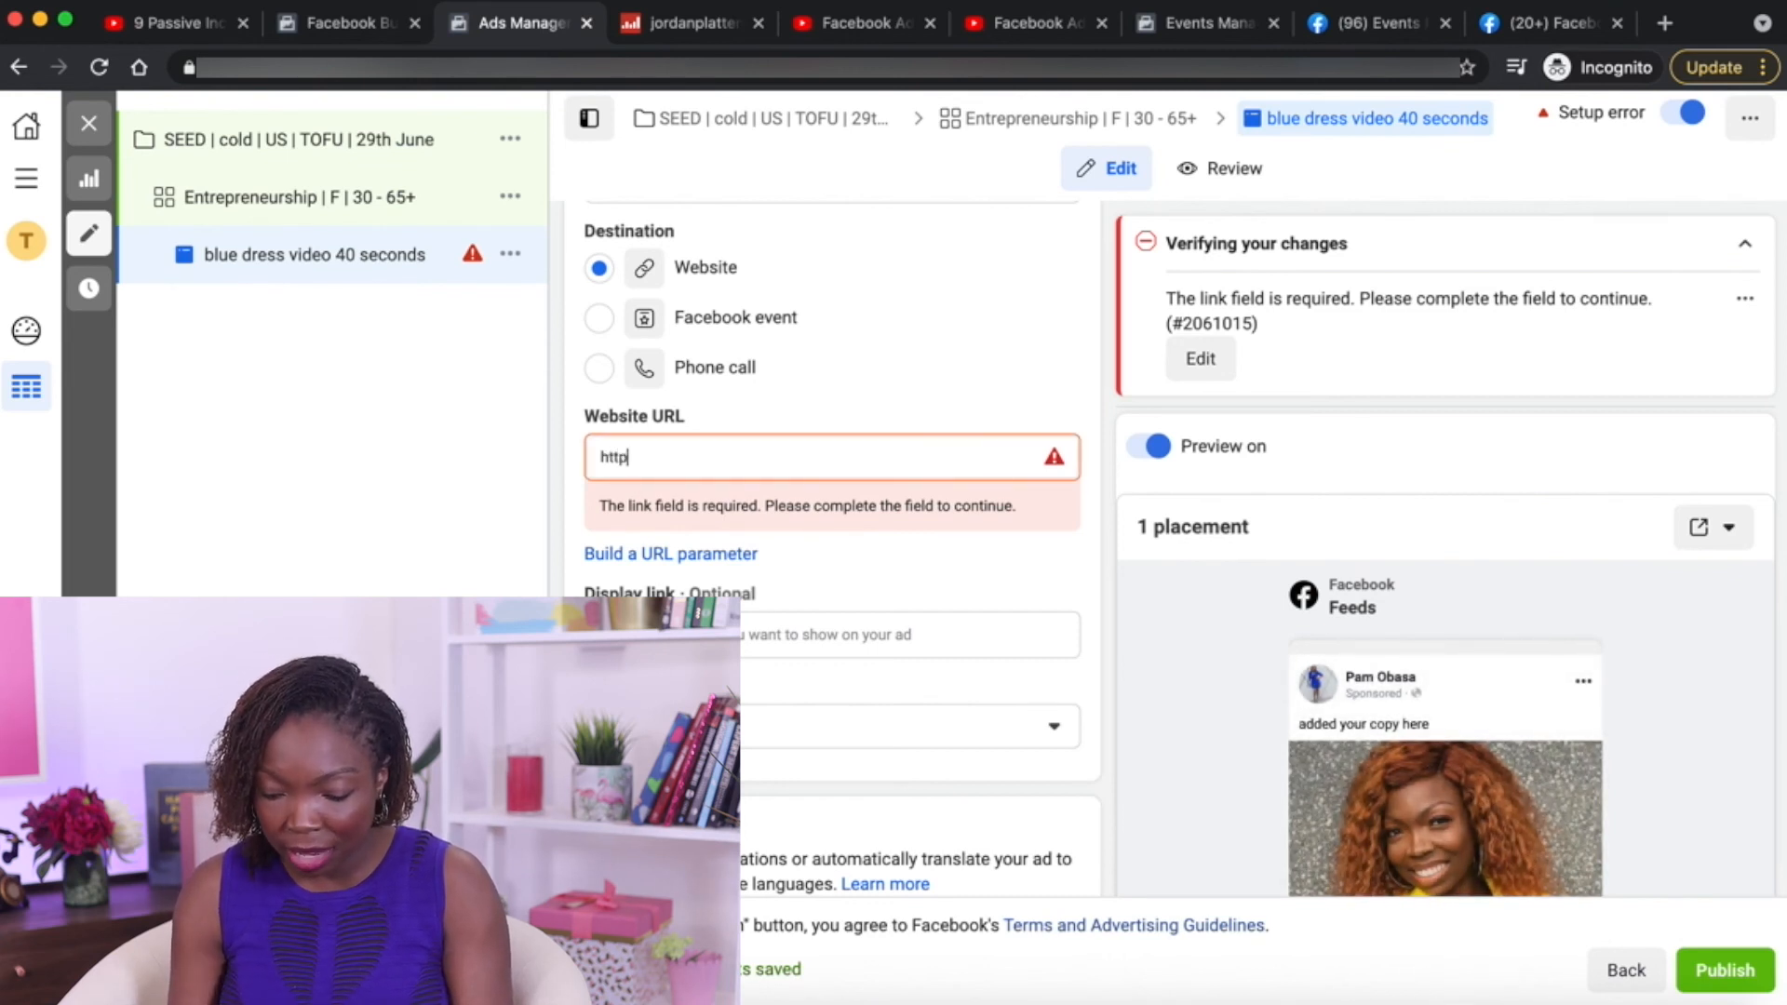
pyautogui.write('http://www.pamobasa.com')
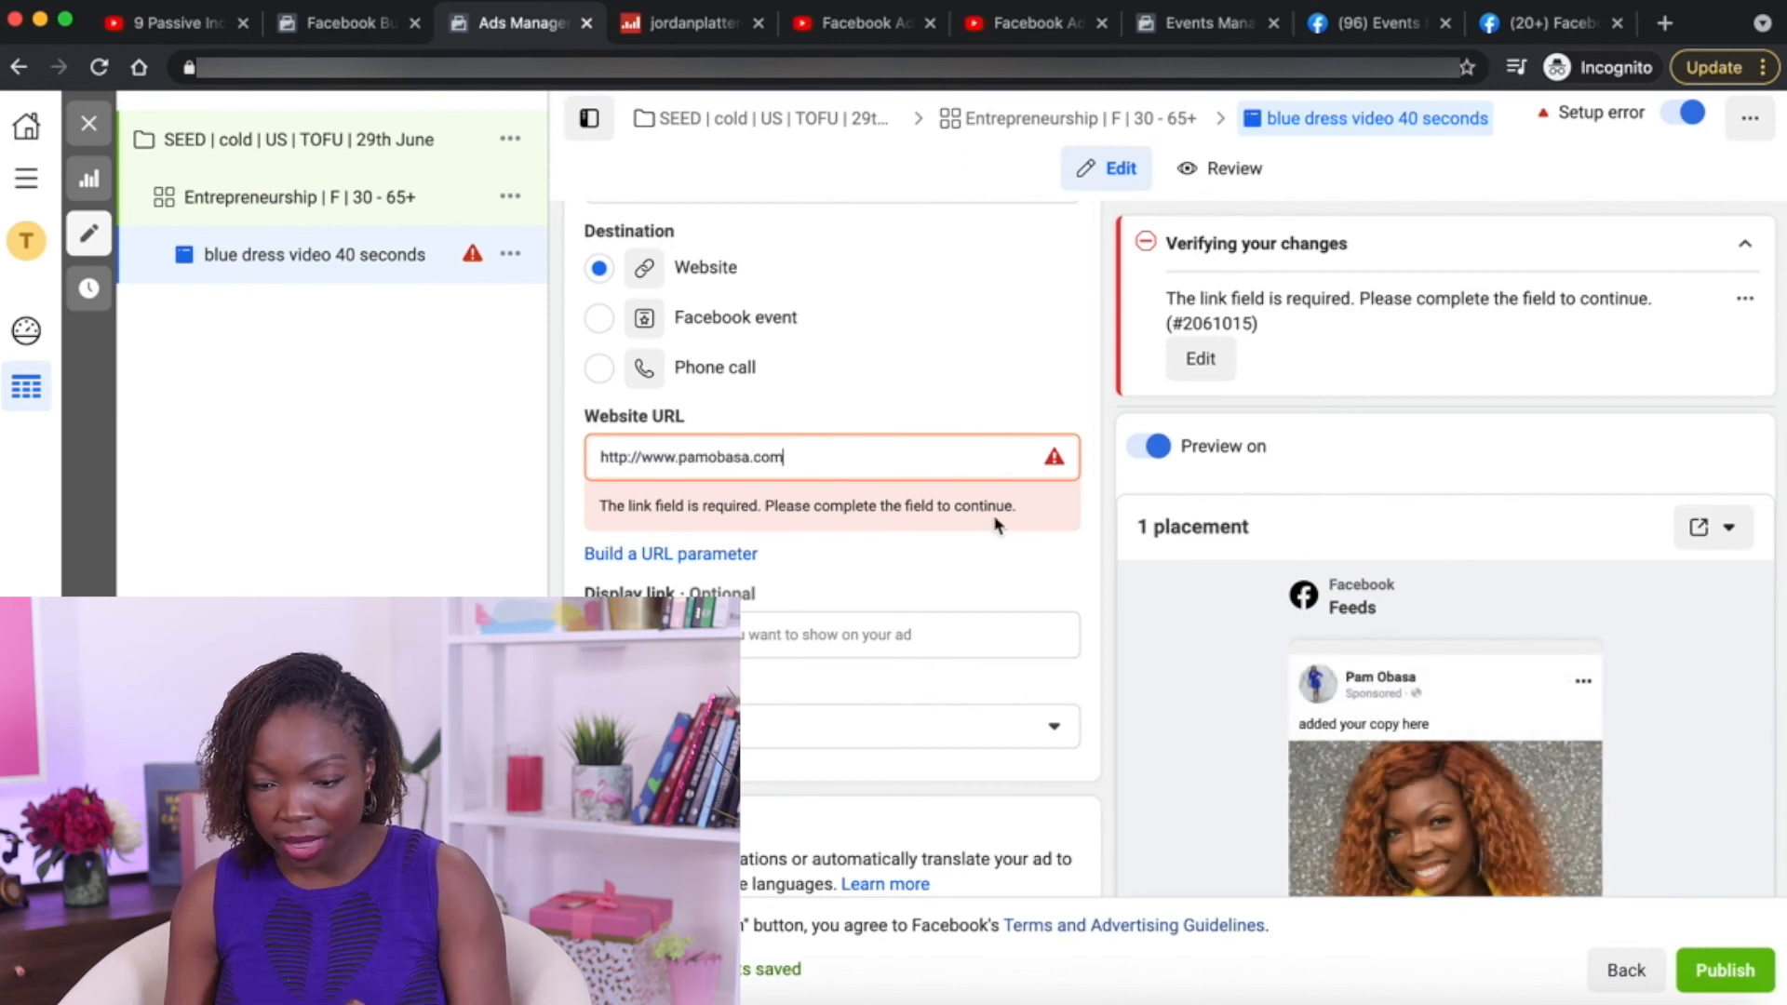
pyautogui.click(1087, 546)
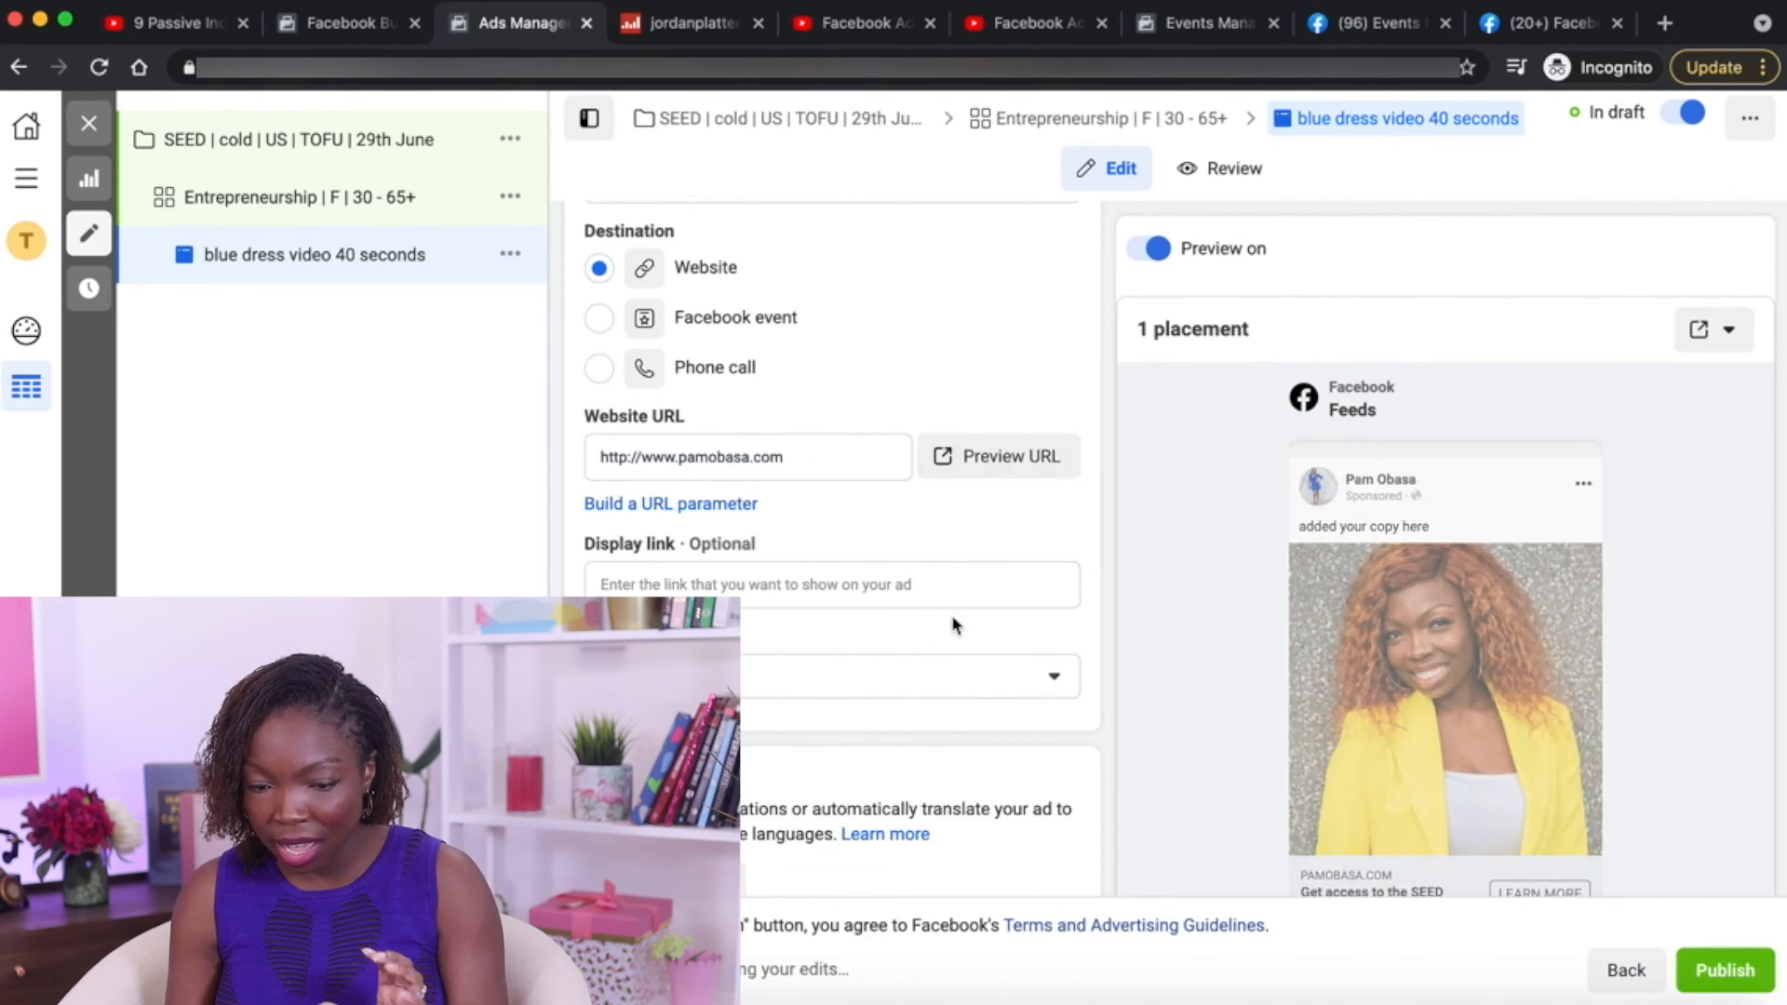
# Look through the ad's available call-to-action options and keep Learn More
pyautogui.scroll(2, 952, 622)
pyautogui.scroll(-1, 953, 625)
pyautogui.scroll(-2, 1099, 571)
pyautogui.scroll(-1, 1098, 571)
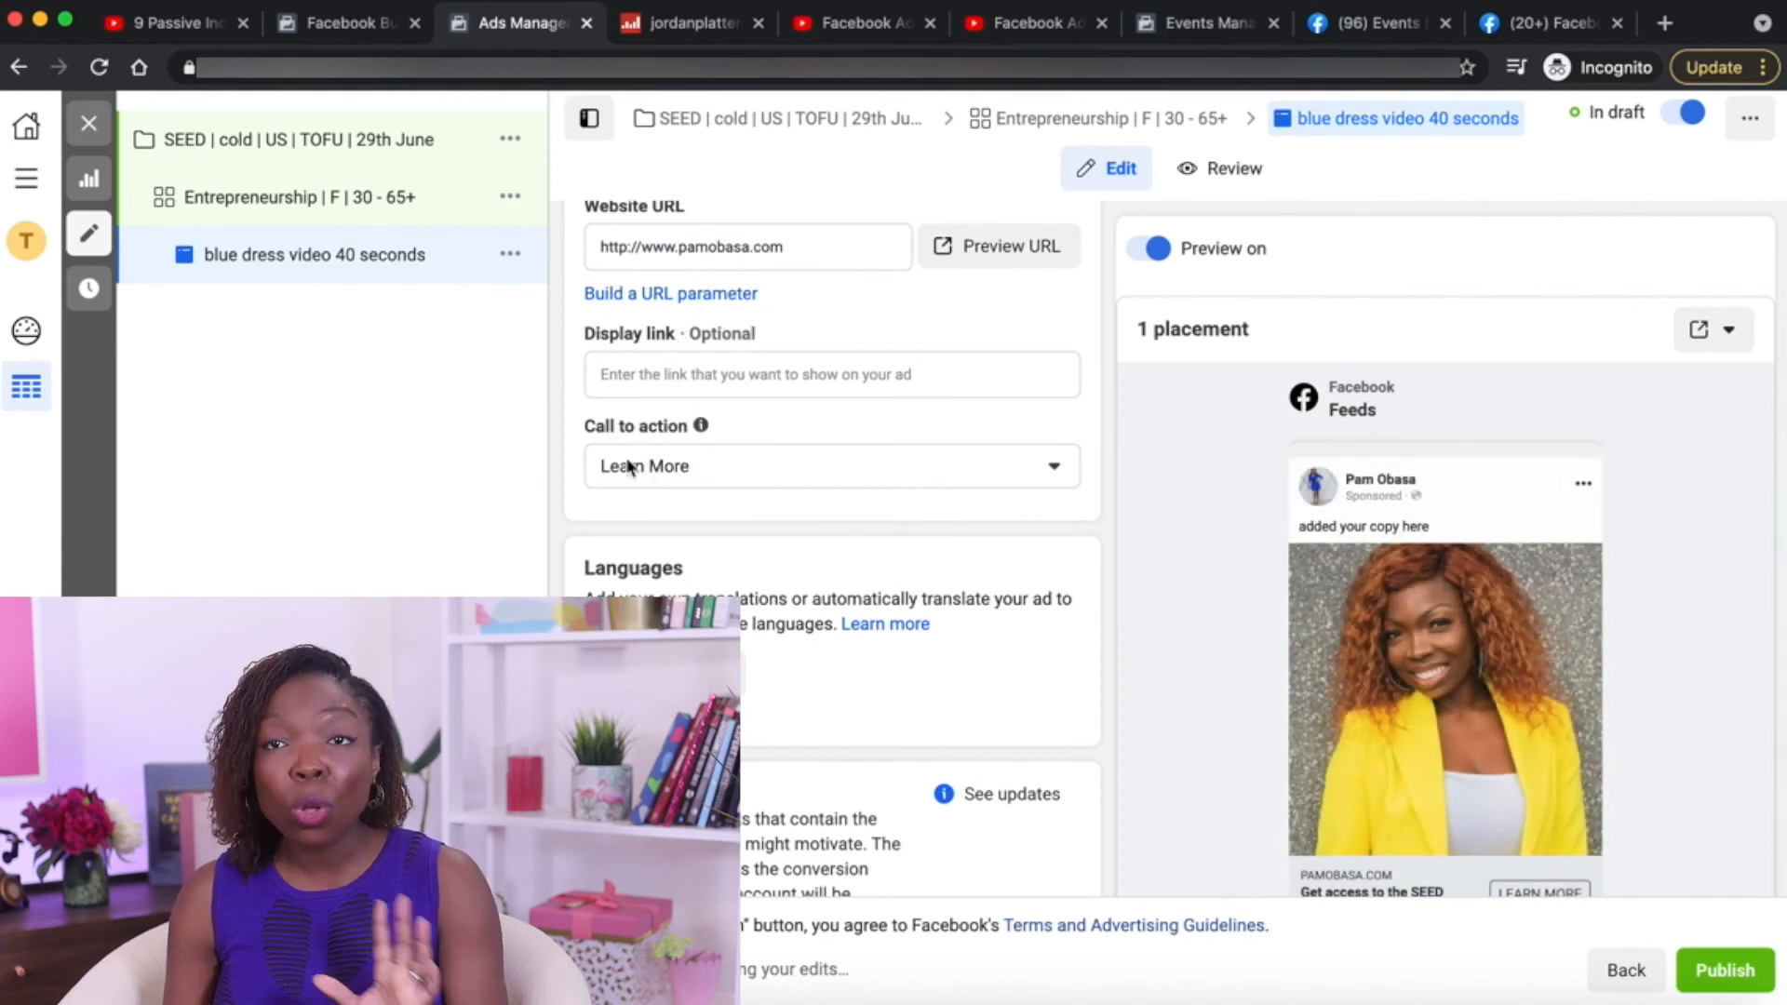
pyautogui.scroll(-1, 788, 496)
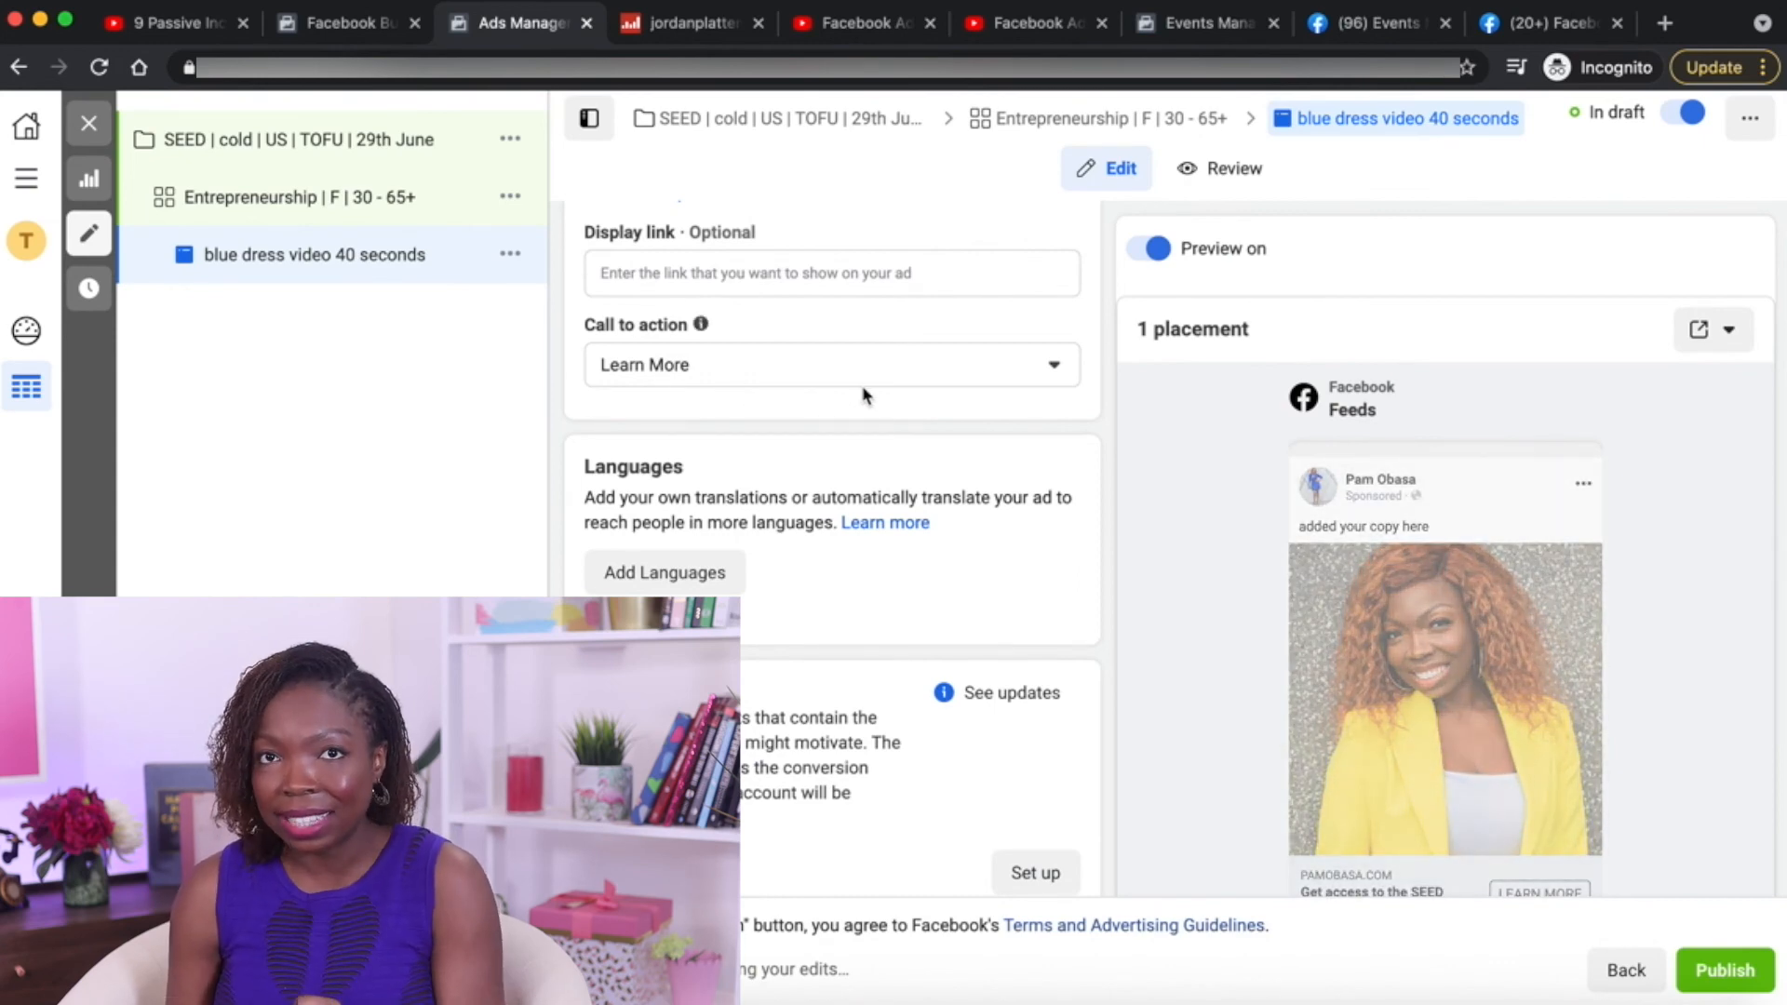
pyautogui.click(1054, 372)
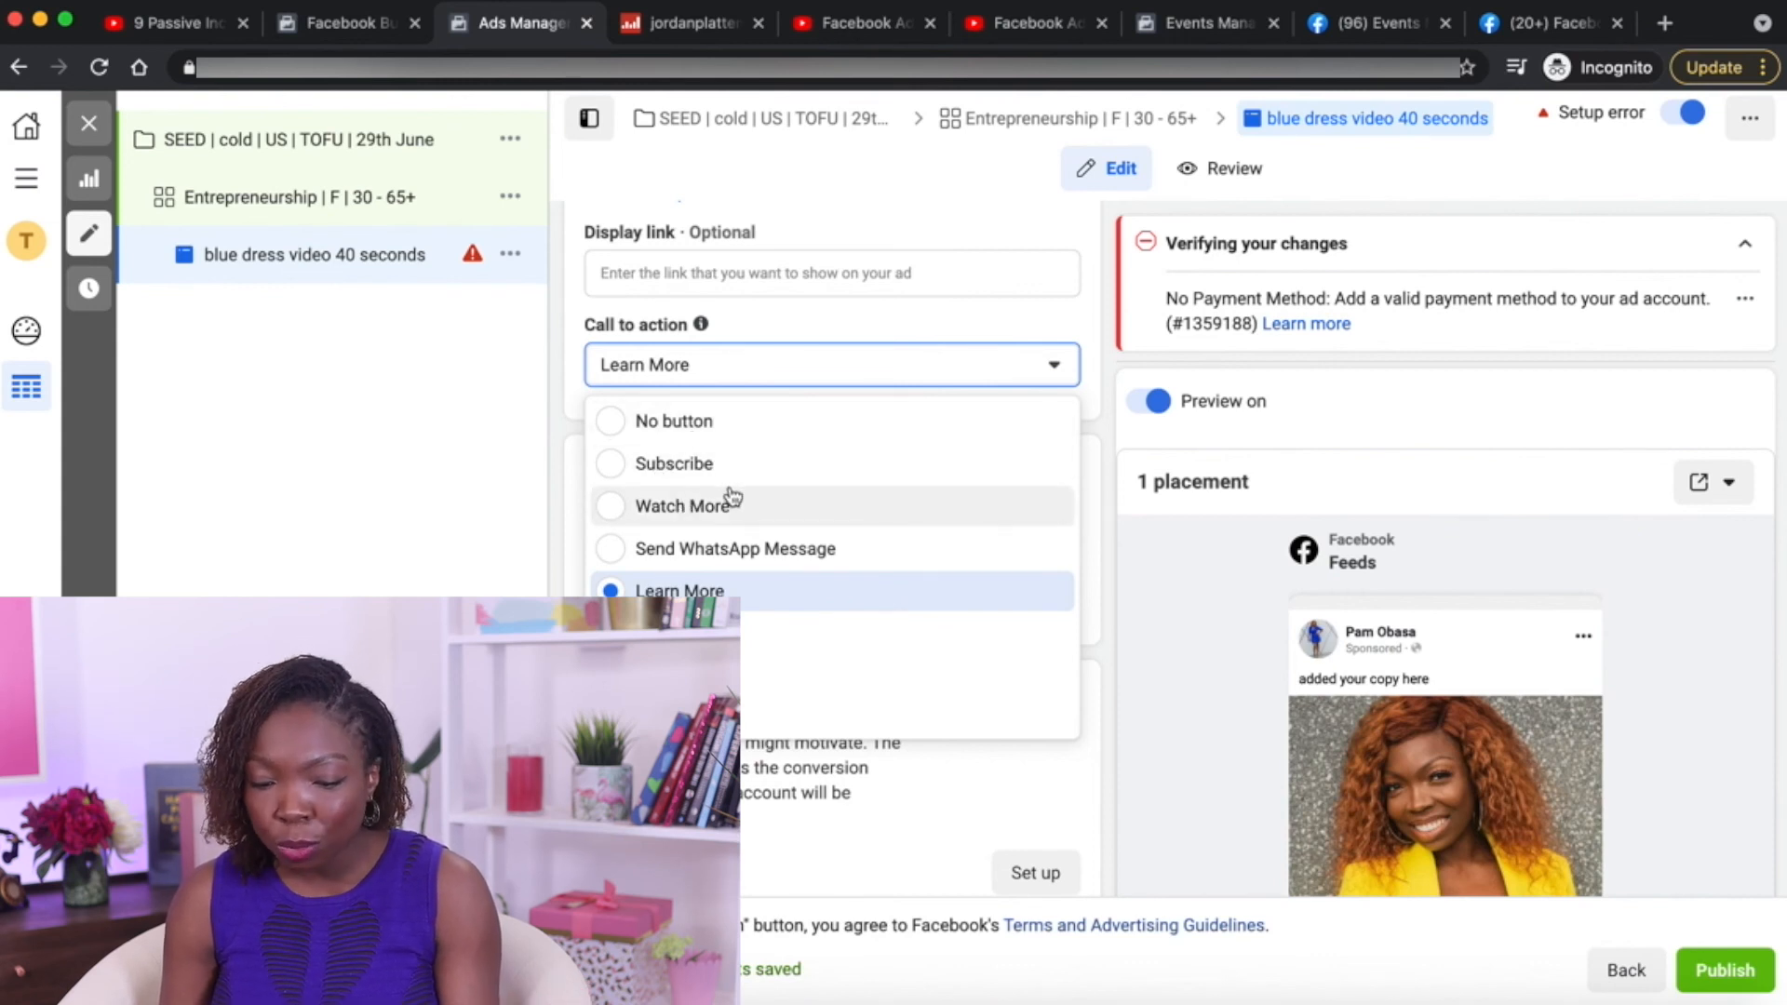
pyautogui.scroll(-4, 745, 522)
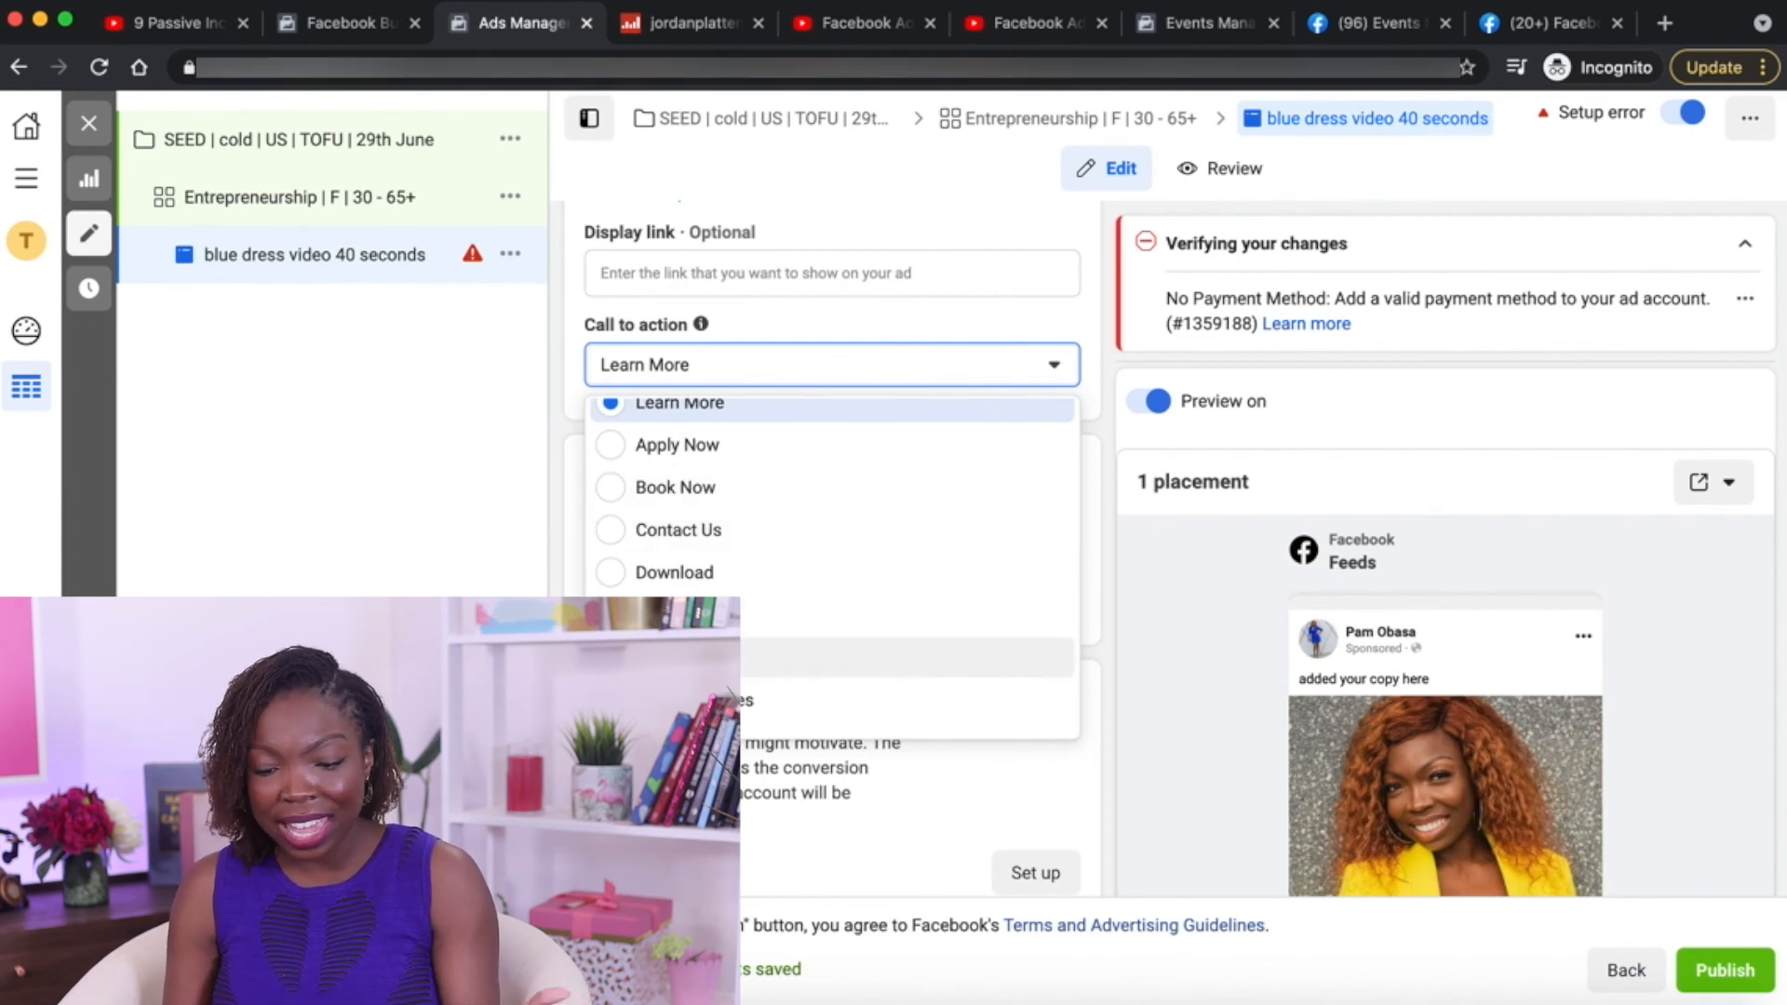
pyautogui.scroll(-5, 707, 586)
pyautogui.scroll(-1, 651, 519)
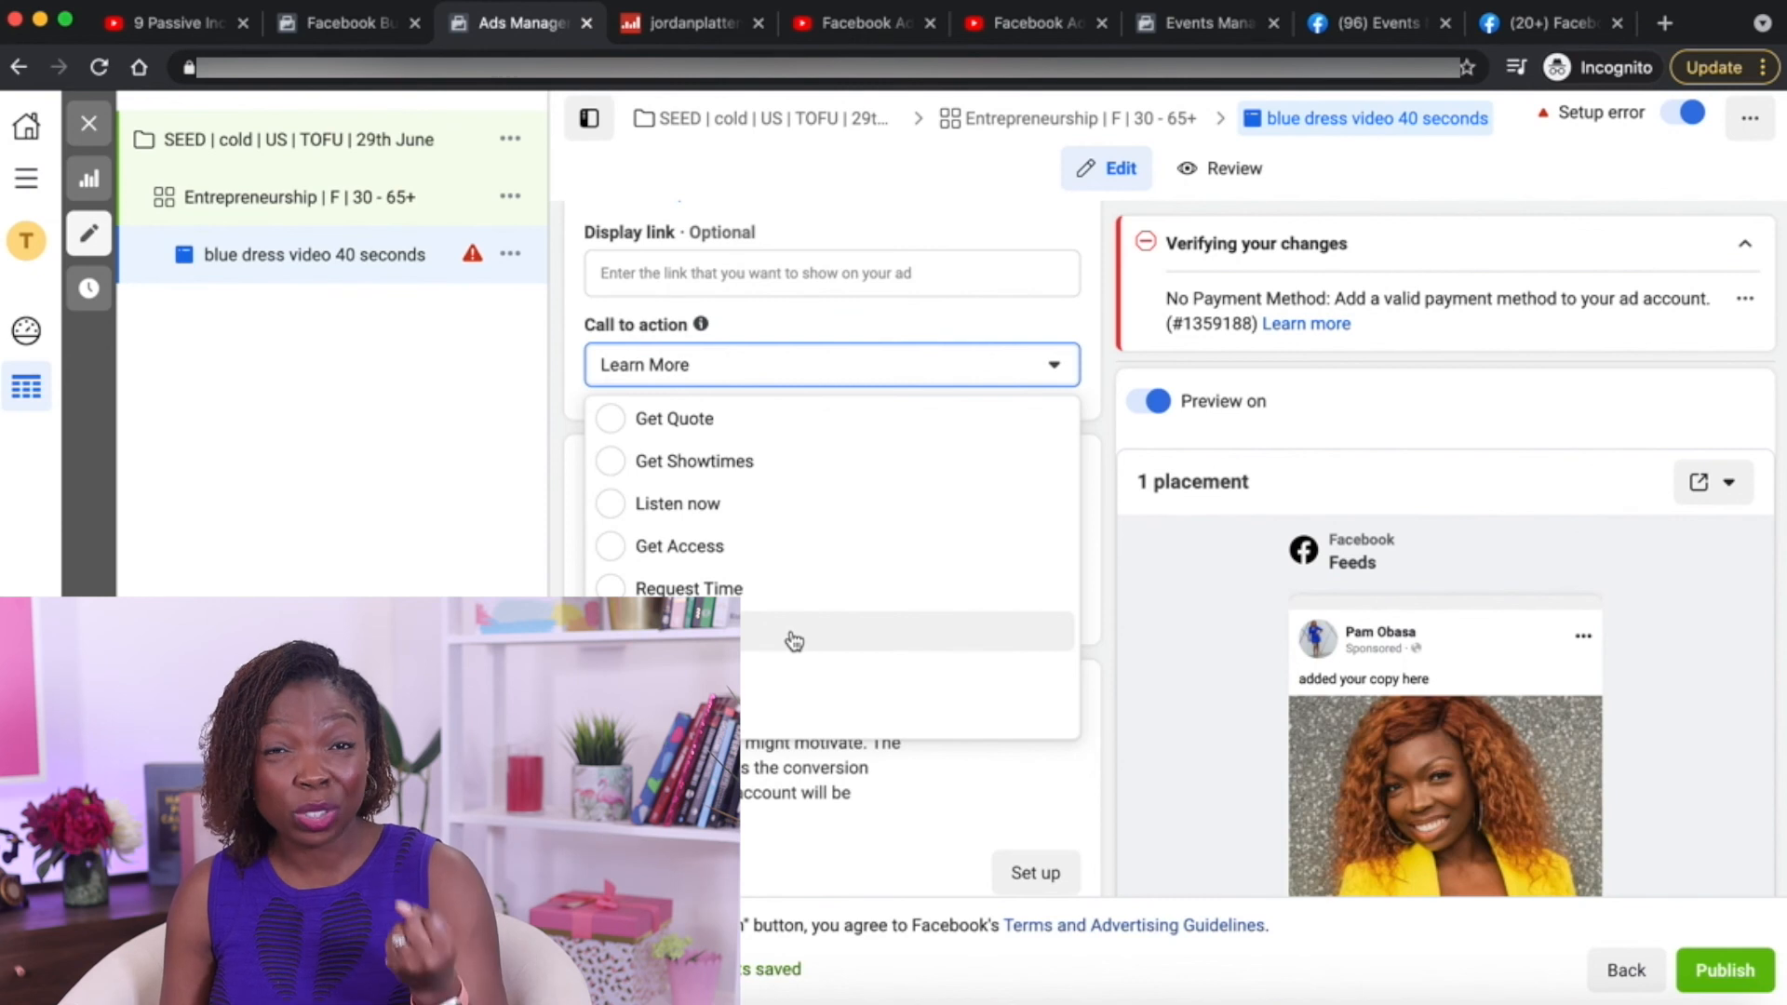
pyautogui.scroll(5, 794, 640)
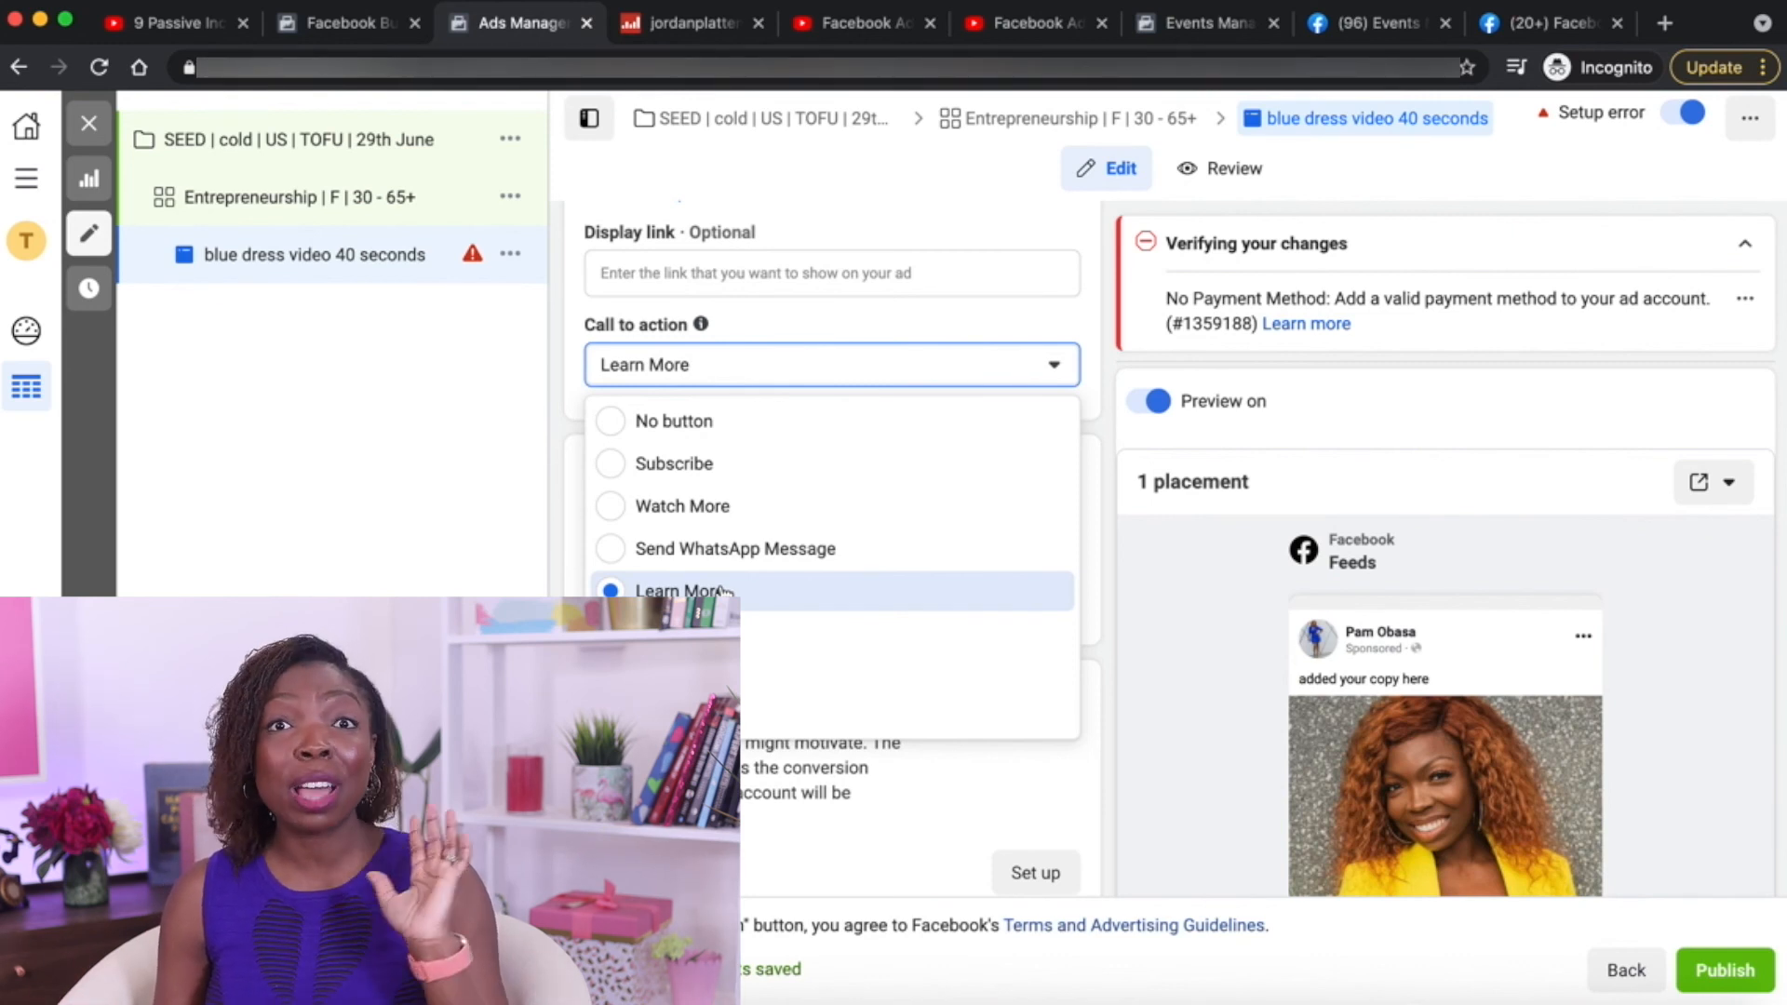
pyautogui.click(1117, 577)
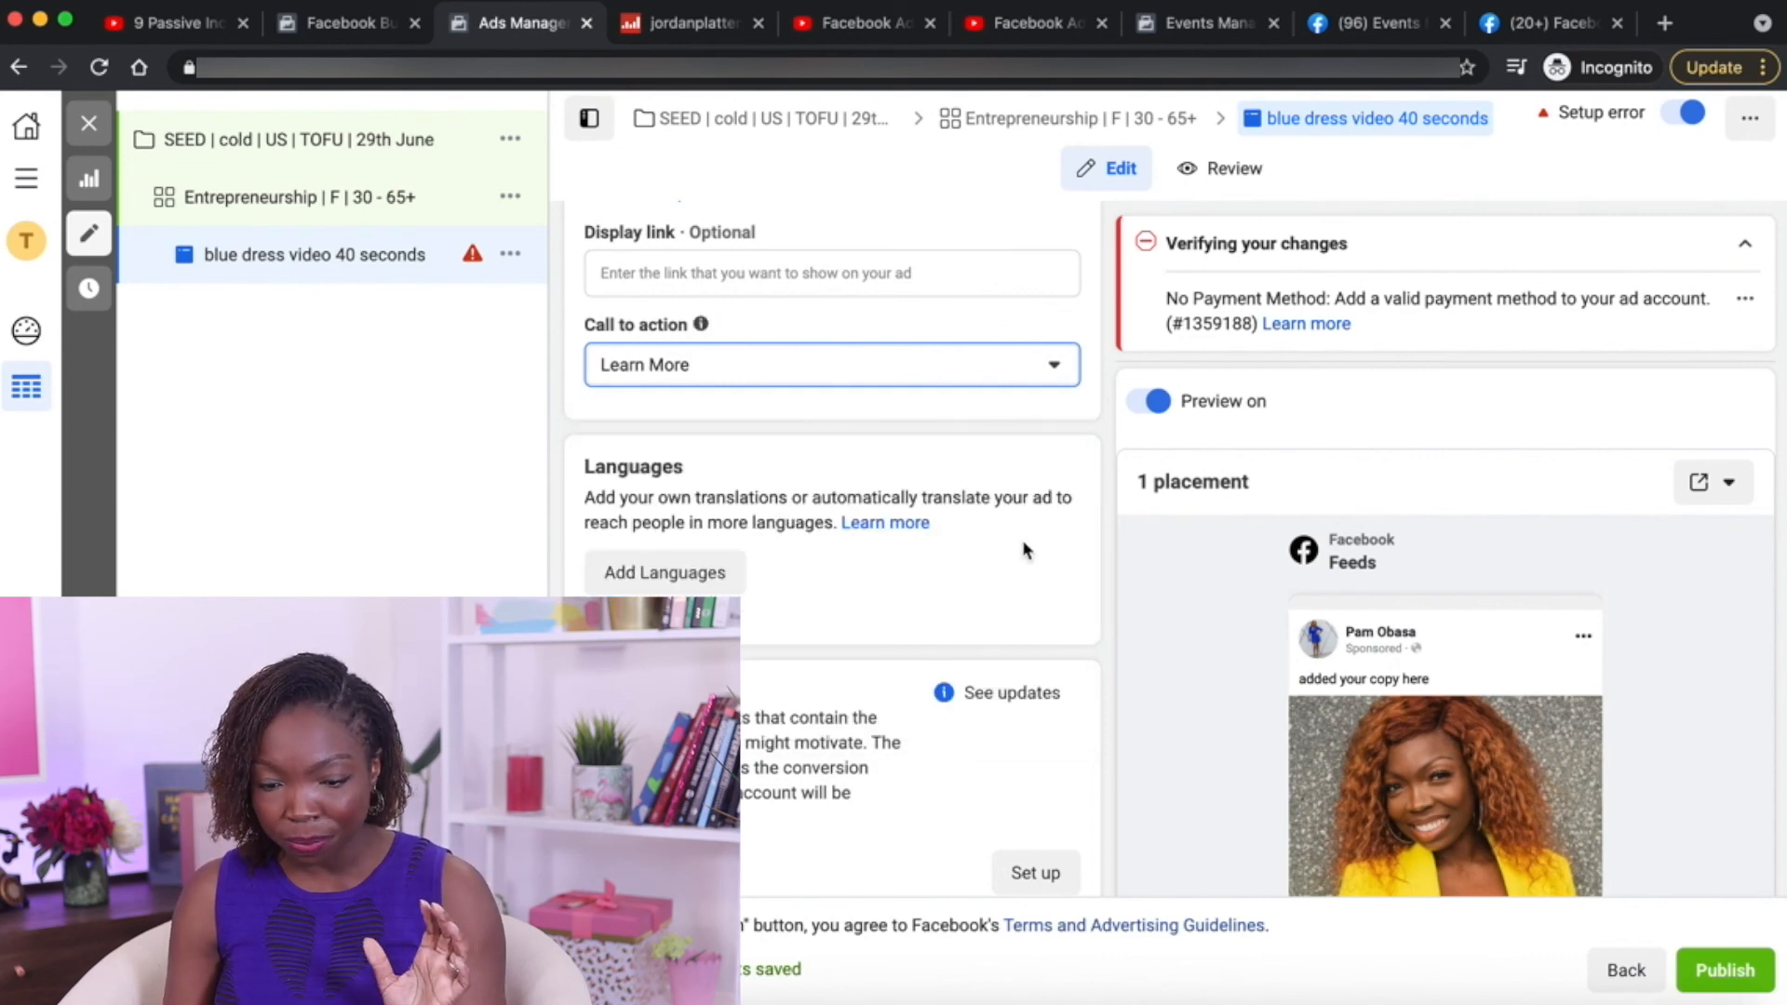
# Review the ad's tracking settings together with its complete Facebook Feeds preview
pyautogui.scroll(-5, 1024, 547)
pyautogui.scroll(-1, 1024, 548)
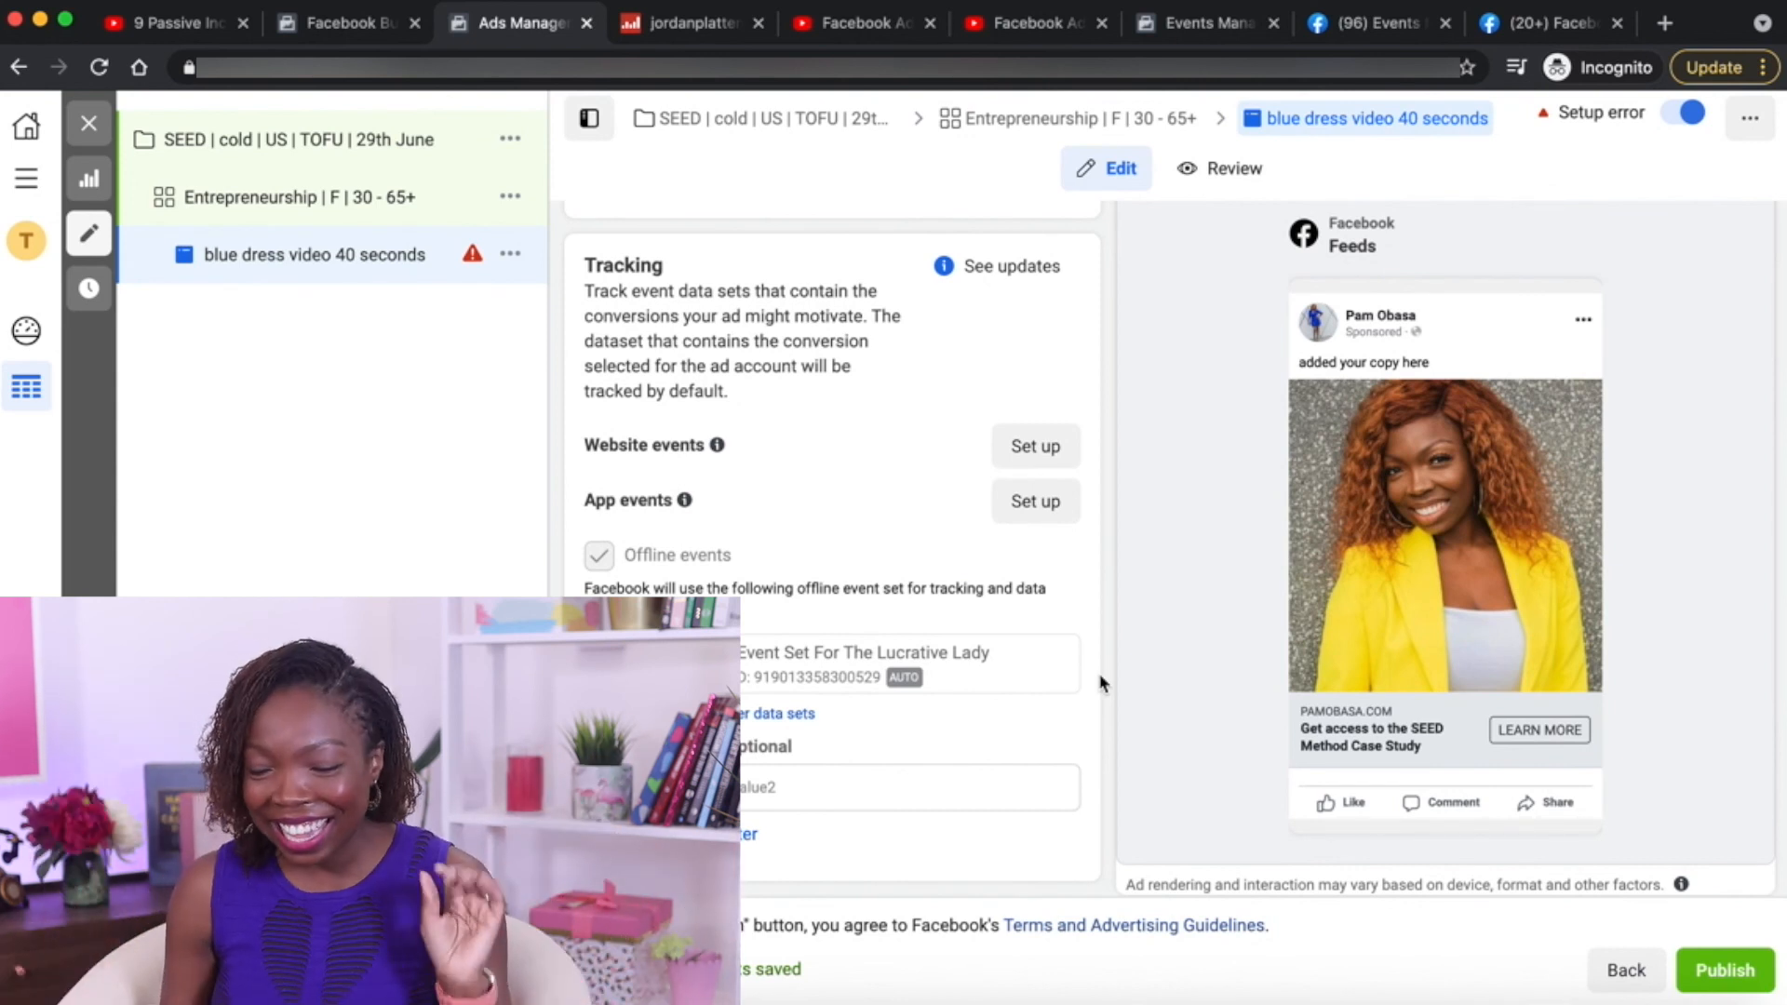
pyautogui.scroll(2, 1101, 684)
pyautogui.scroll(5, 1101, 684)
pyautogui.scroll(-7, 1103, 681)
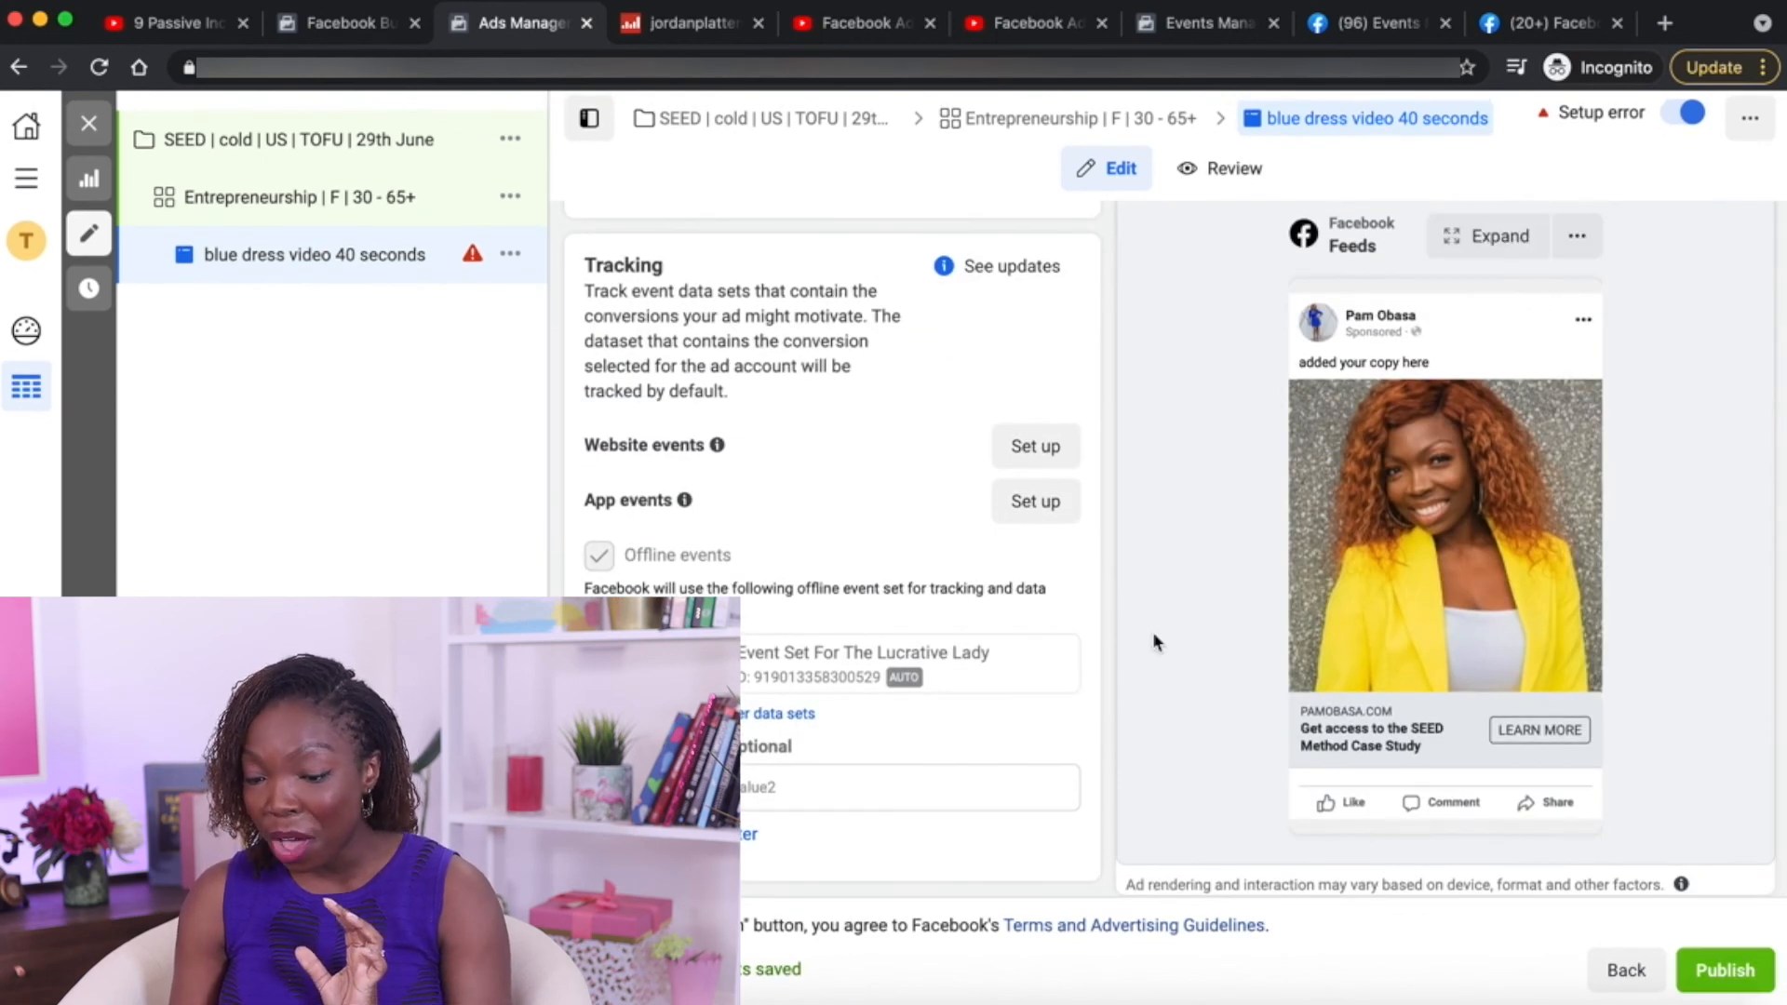
# Read the details of the ad's setup error and recheck the ad preview
pyautogui.scroll(5, 1152, 639)
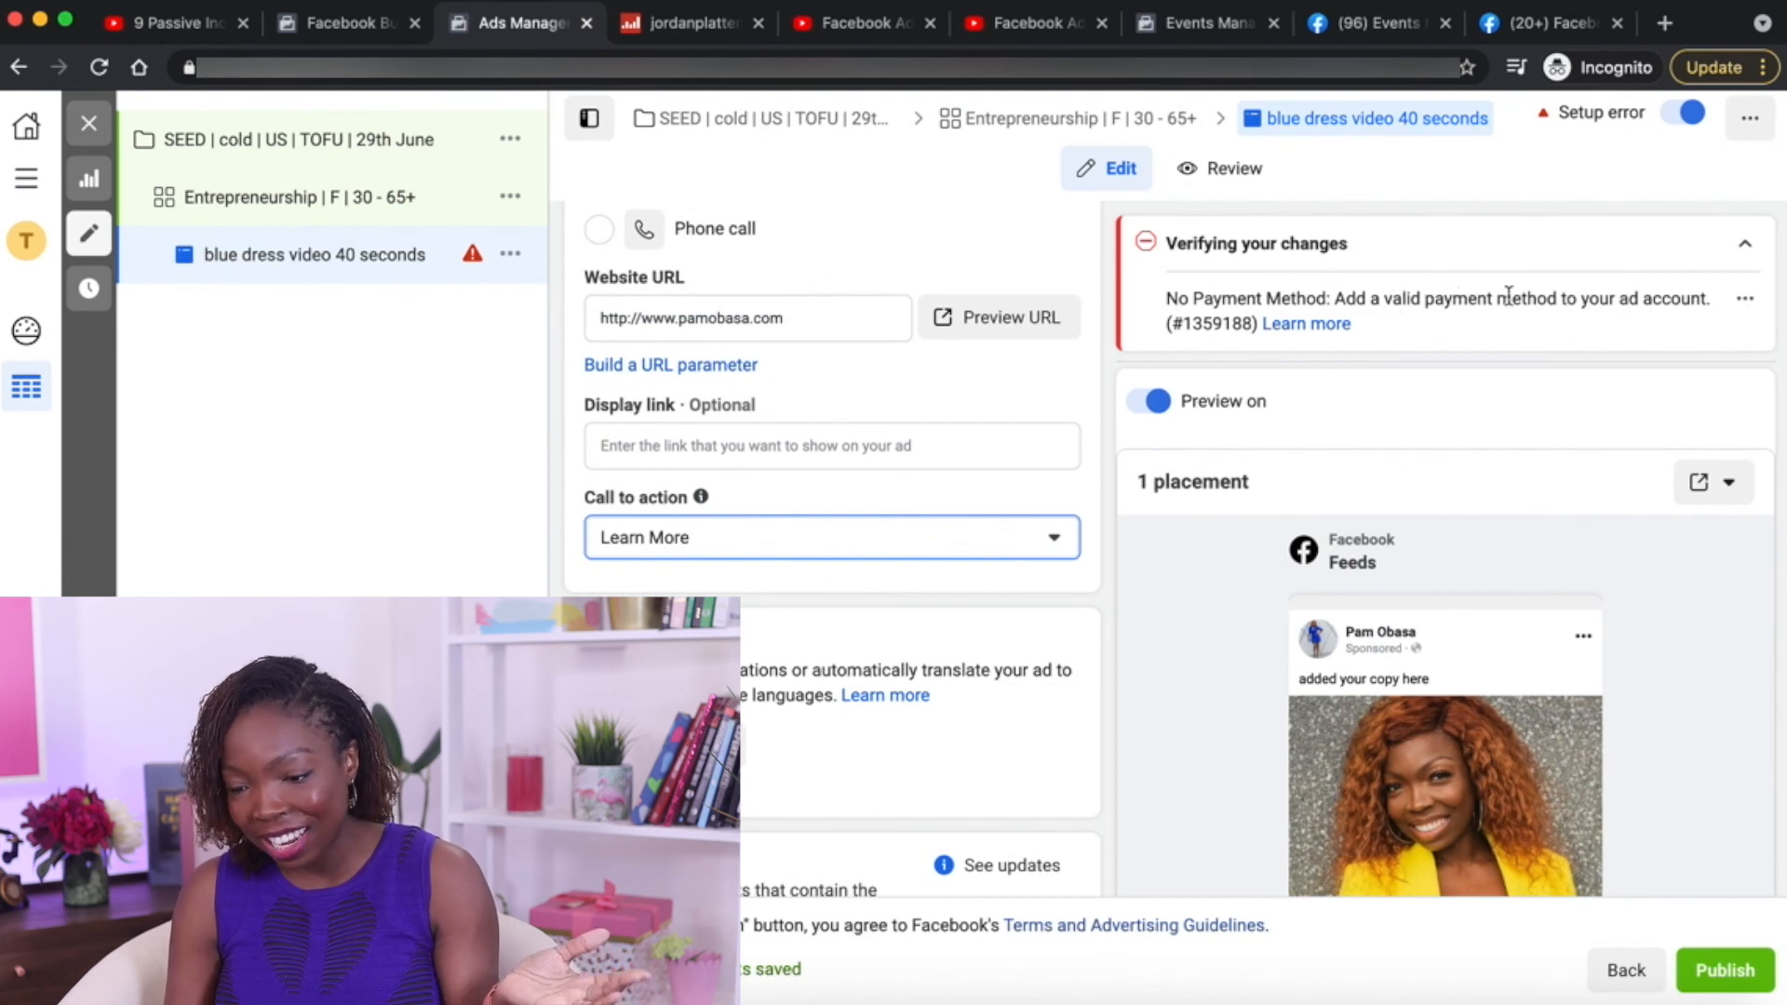
pyautogui.tripleClick(1559, 298)
pyautogui.click(1563, 298)
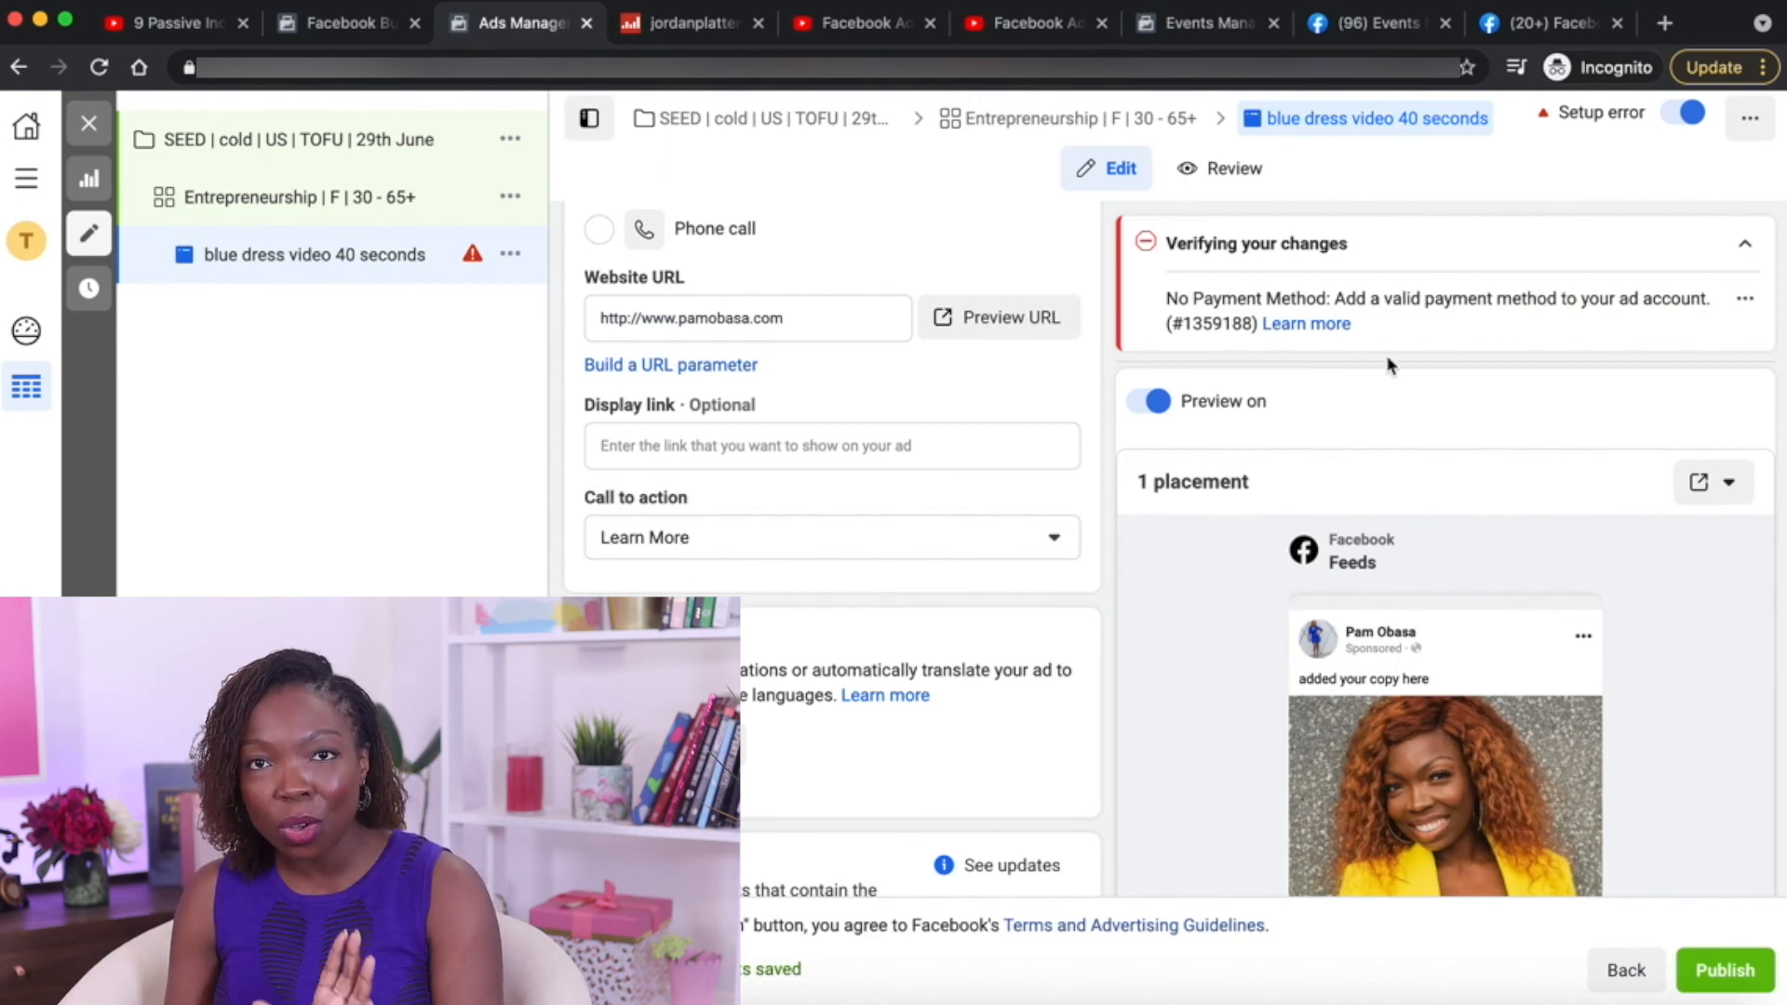
pyautogui.scroll(-6, 1210, 532)
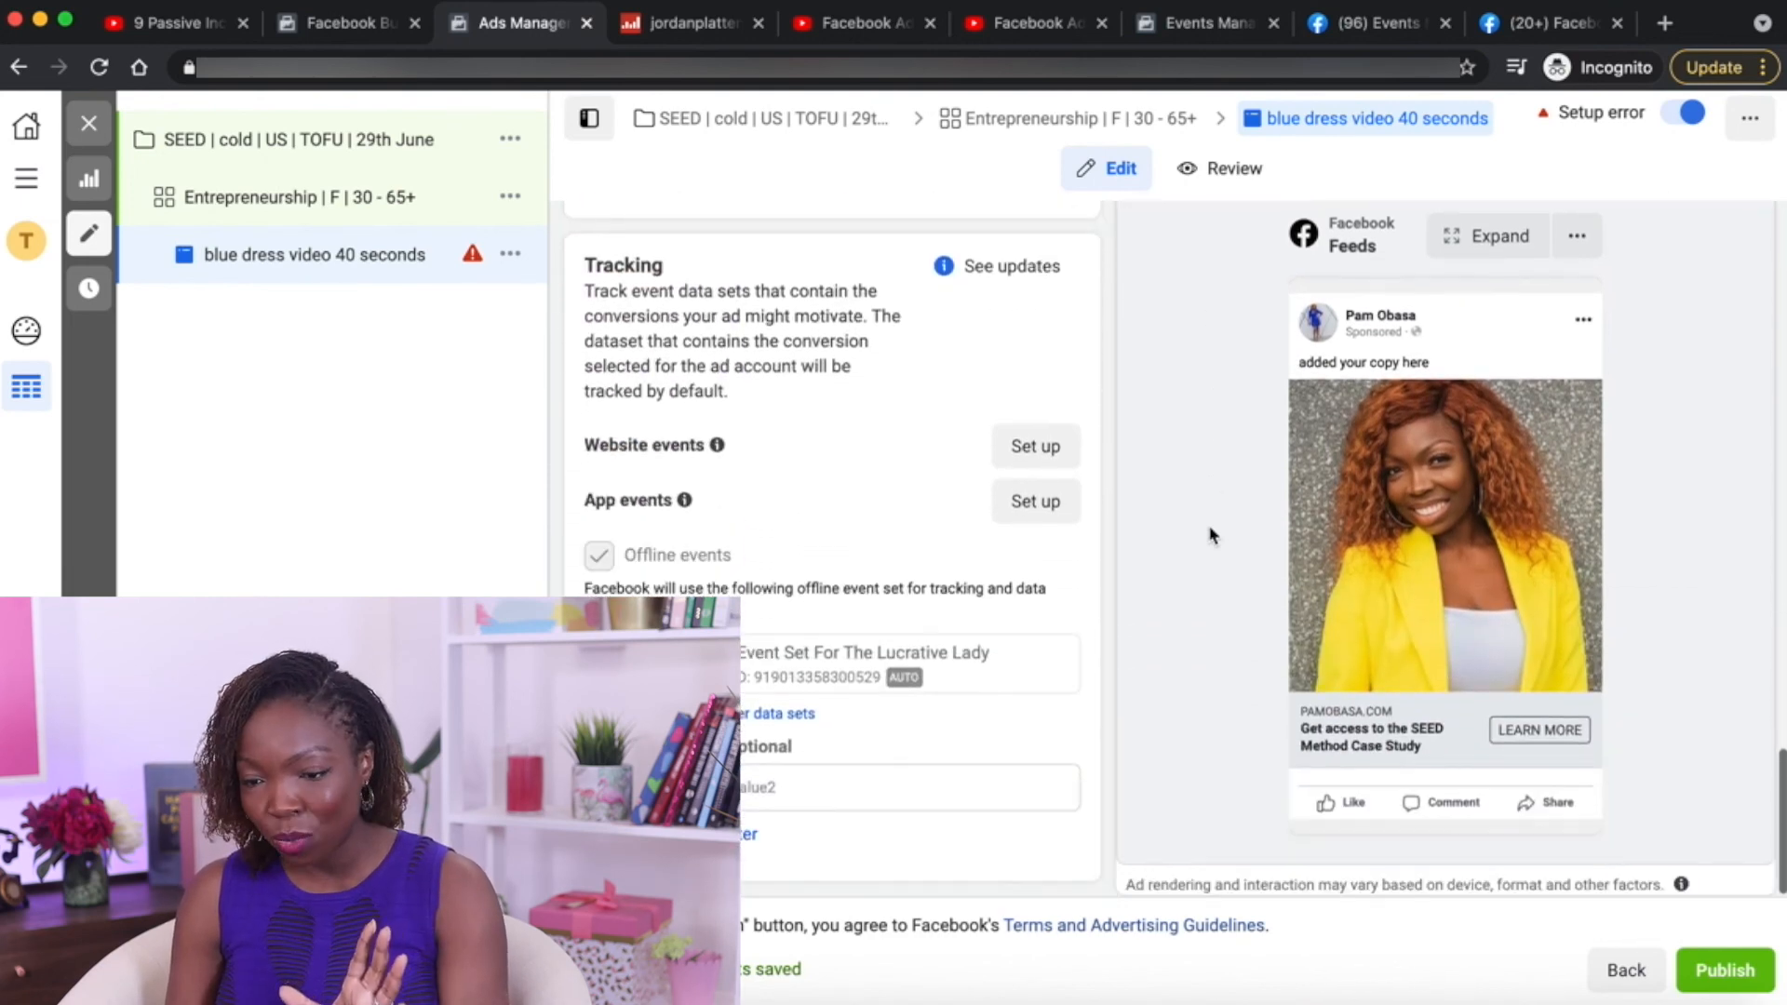